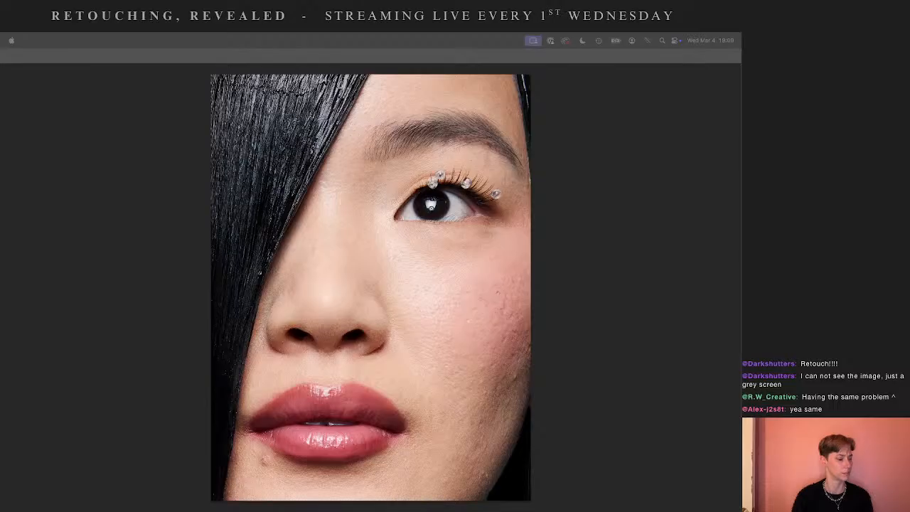
- Show the hidden tool and layer panels around the portrait
key(Tab)
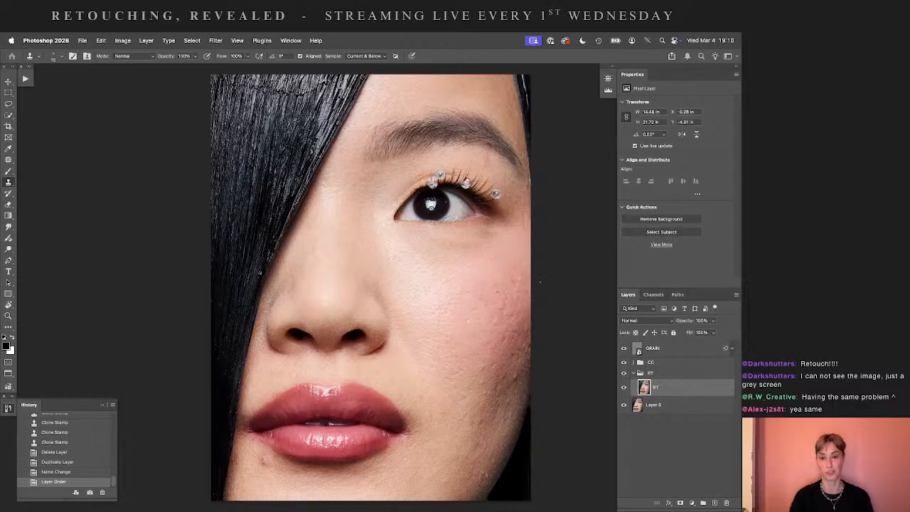
scroll(540, 313, right, 3)
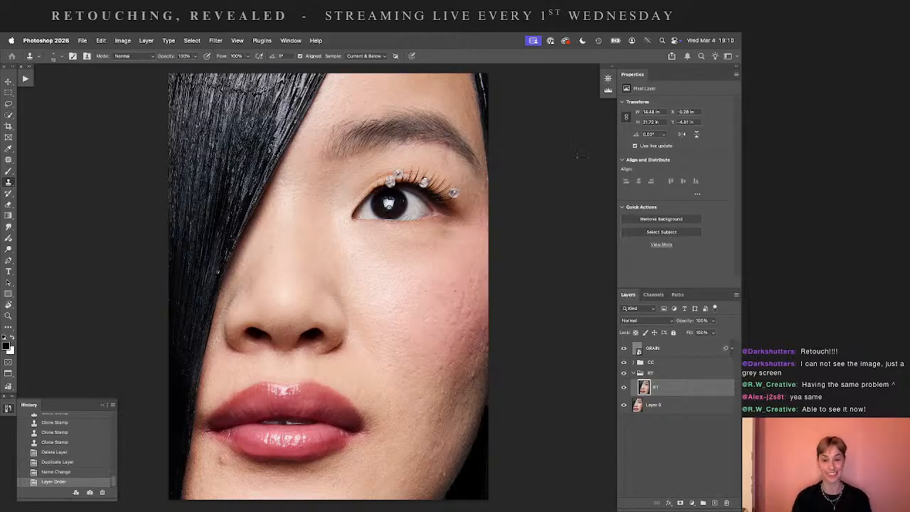
drag(550, 278, 543, 285)
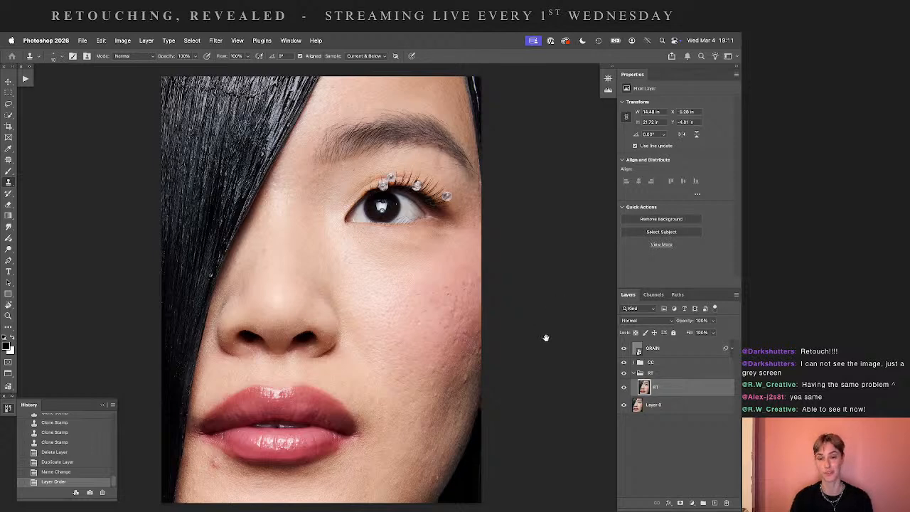
- Clone clean skin over the small bumps on the middle of the cheek on the RT layer with the Clone Stamp
drag(545, 336, 499, 272)
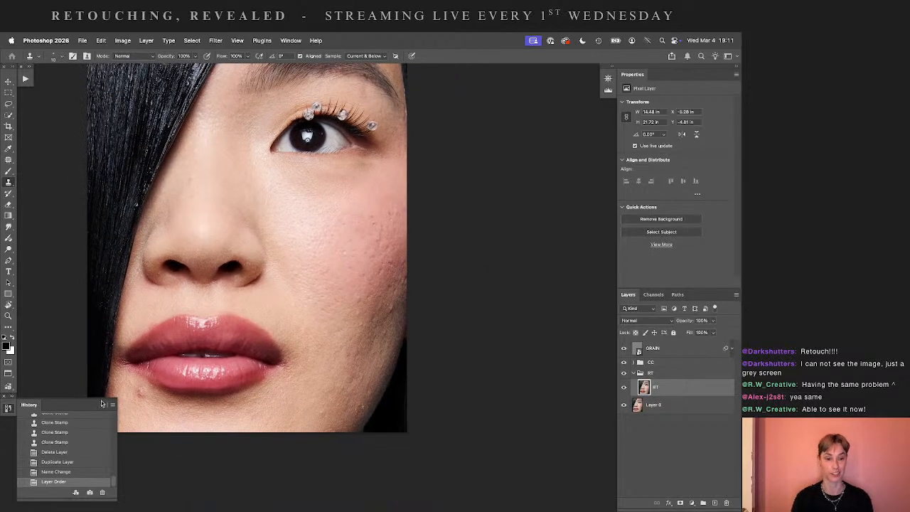
drag(484, 303, 473, 299)
key(super+plus)
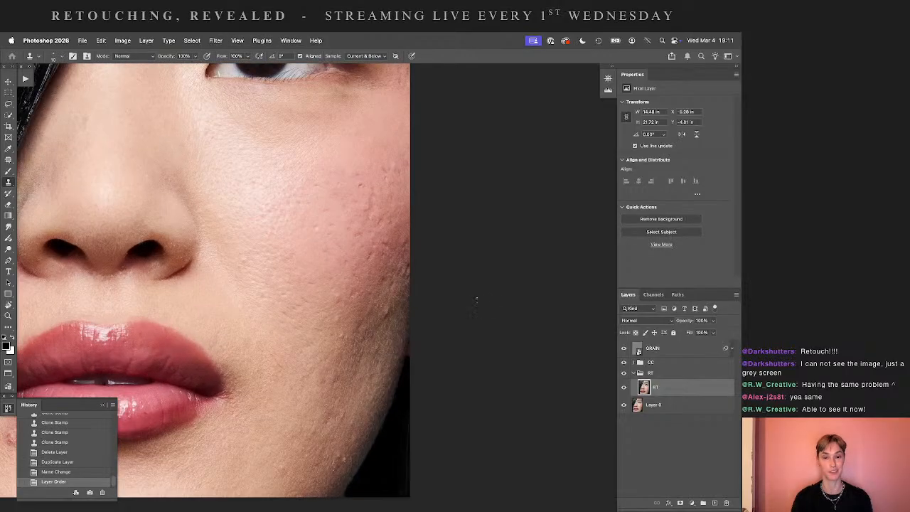
key(super+plus)
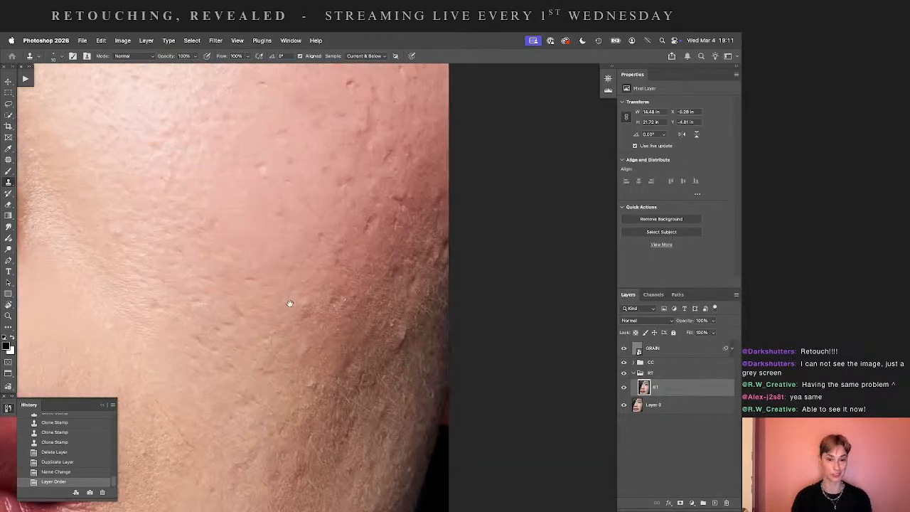
drag(325, 301, 366, 346)
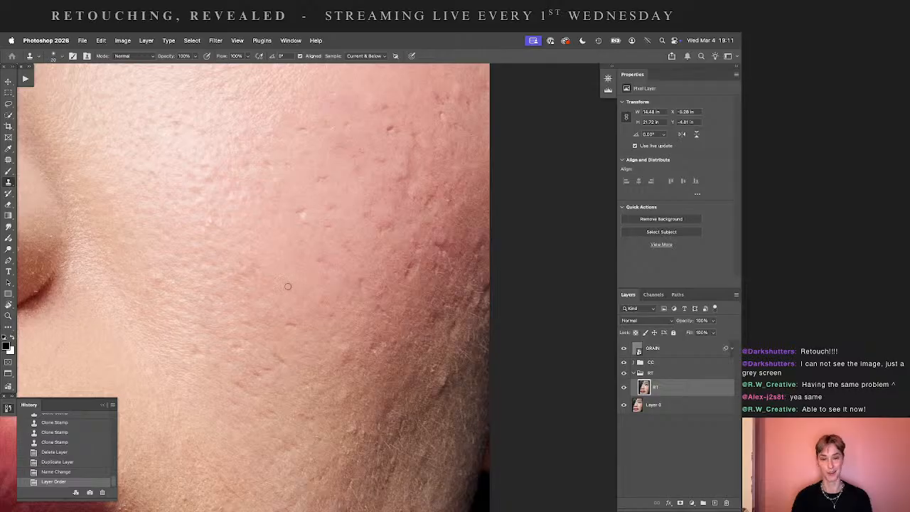
alt+click(288, 335)
drag(287, 325, 300, 327)
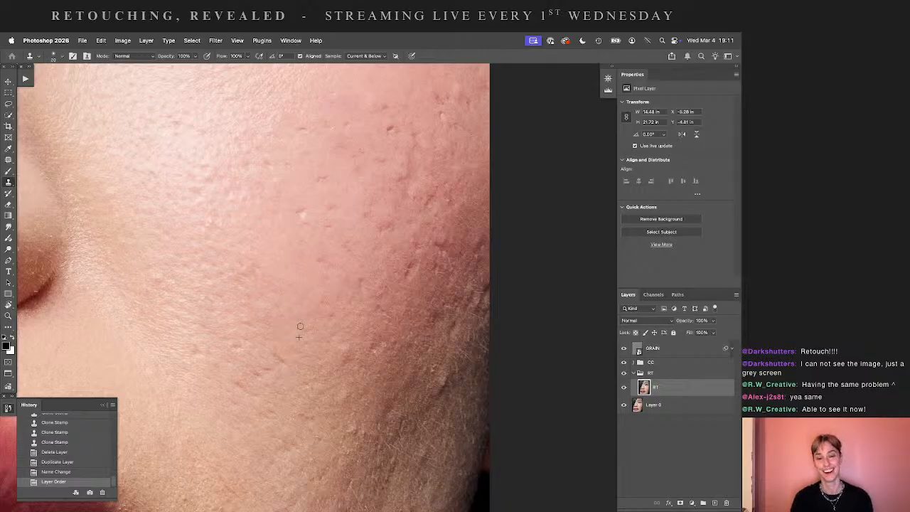
click(290, 324)
click(280, 317)
- Clone out a few more small pits in the pink area of the cheek
drag(331, 272, 305, 364)
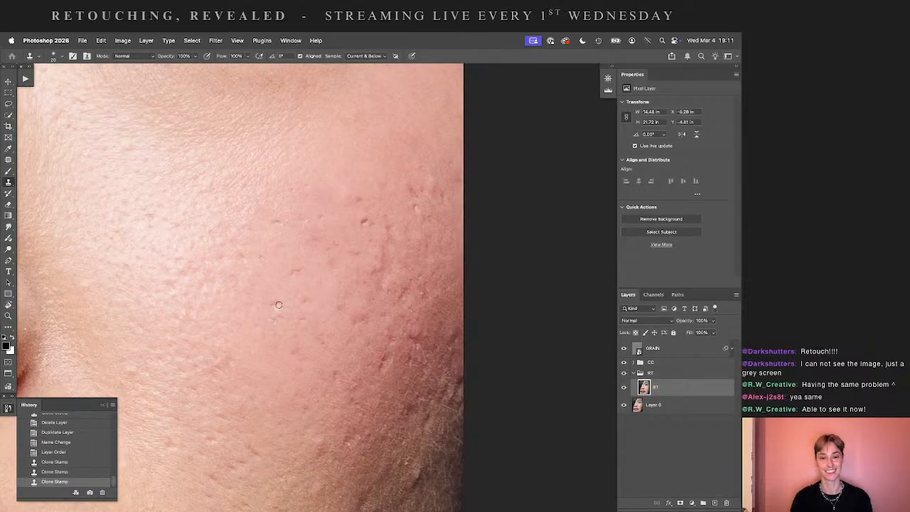
click(293, 316)
click(268, 335)
click(261, 327)
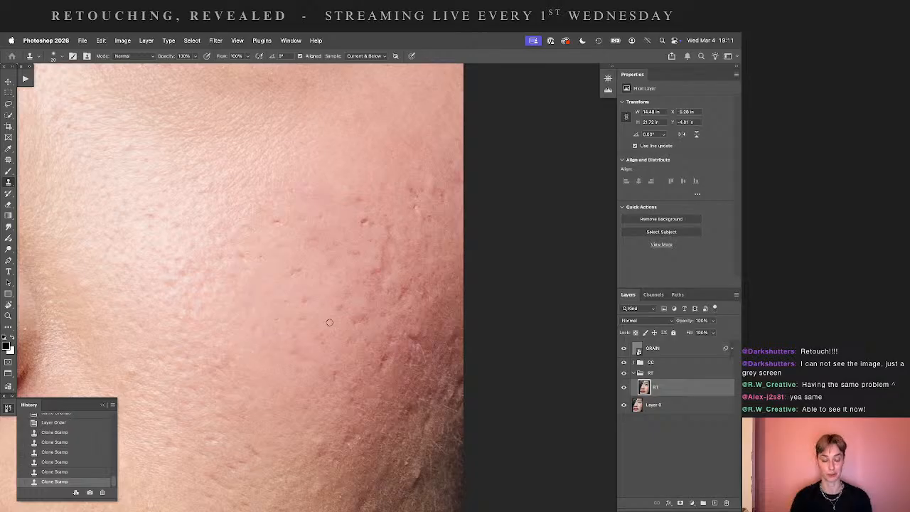
- Clean up the lower jaw's edge against the black background with the Clone Stamp, undoing and repeating the first stroke
key(super+0)
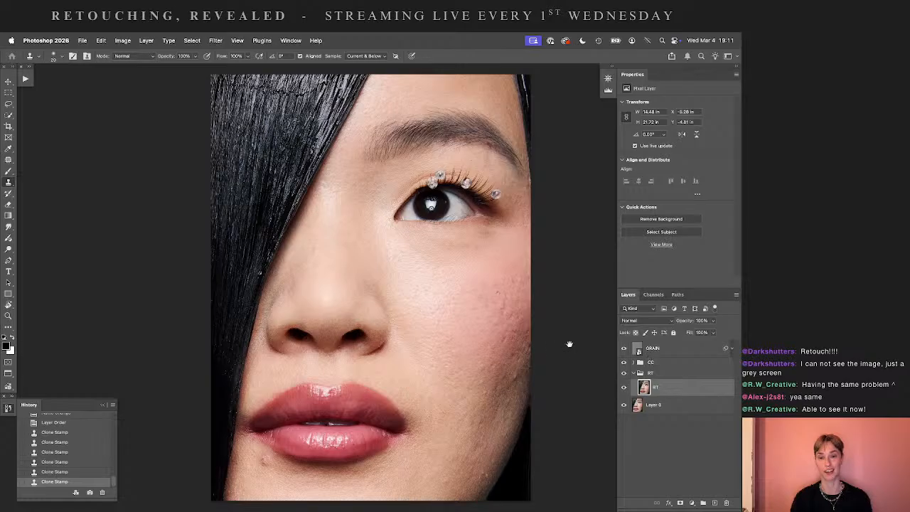
mouse_move(570, 344)
mouse_down()
mouse_move(452, 329)
mouse_move(531, 321)
mouse_move(522, 324)
mouse_up()
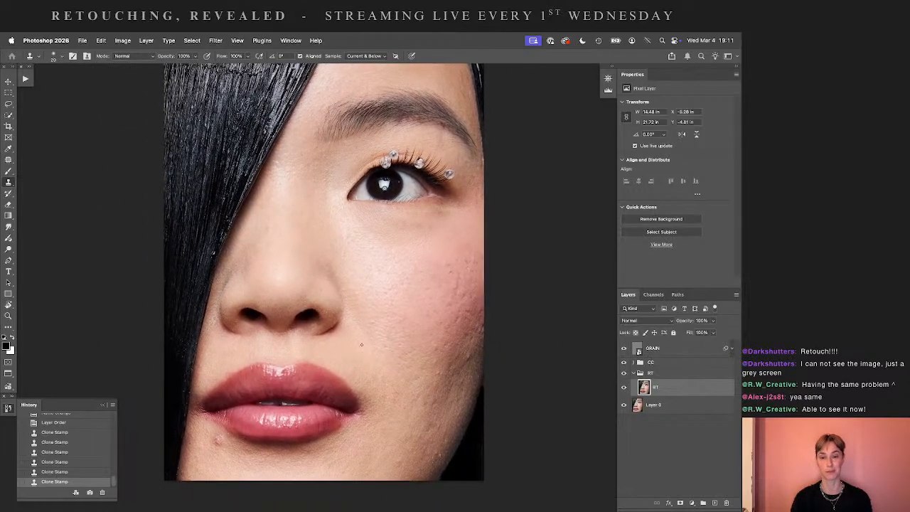
drag(524, 386, 471, 311)
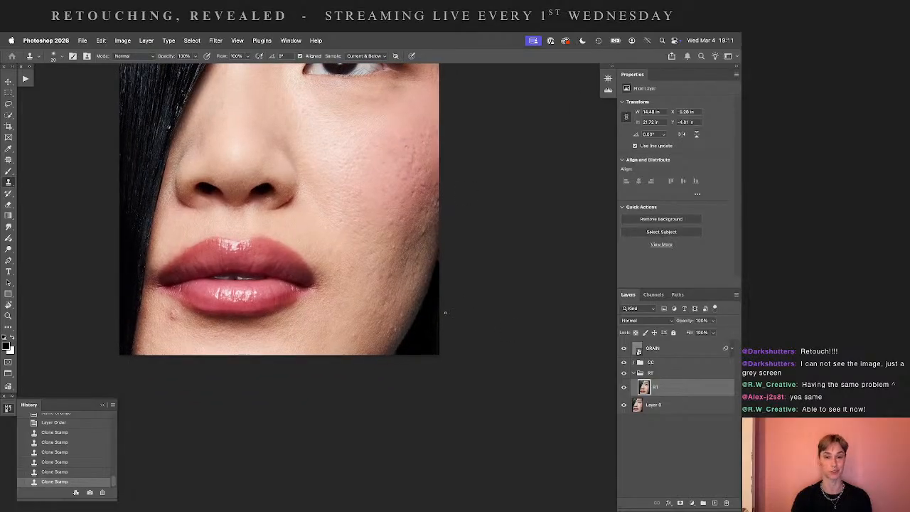
drag(374, 317, 361, 305)
scroll(361, 304, up, 5)
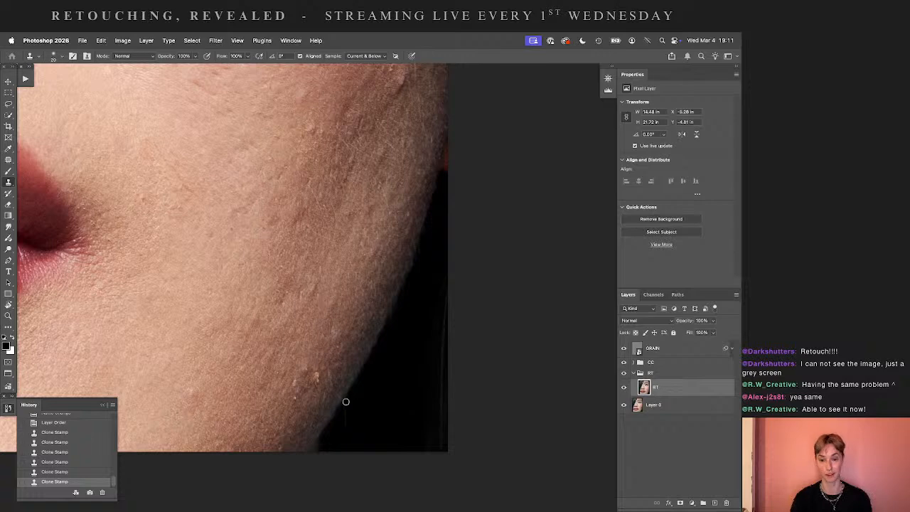
drag(345, 402, 344, 420)
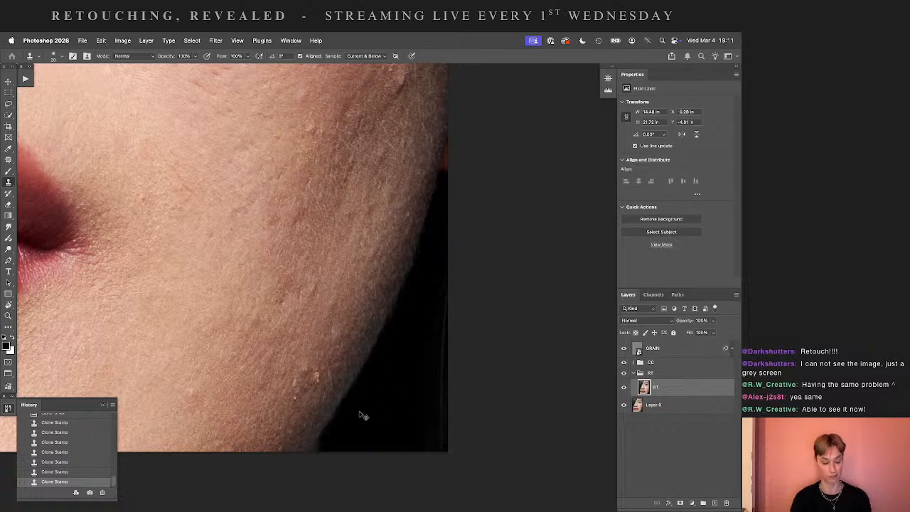
key(super+z)
drag(347, 404, 346, 426)
drag(399, 381, 345, 428)
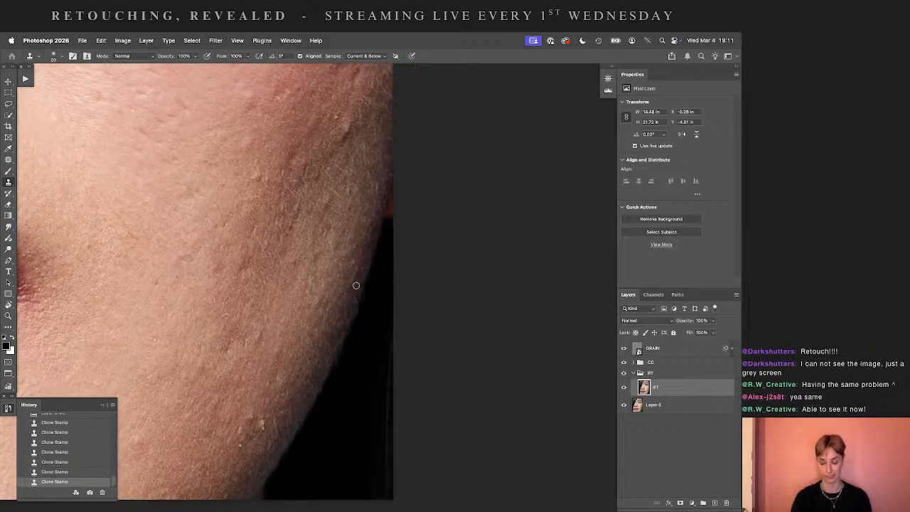
- Clone black background over the faint strip and the reddish patch along the image edge beside the jaw, using a larger brush
key(bracketright)
key(bracketright)
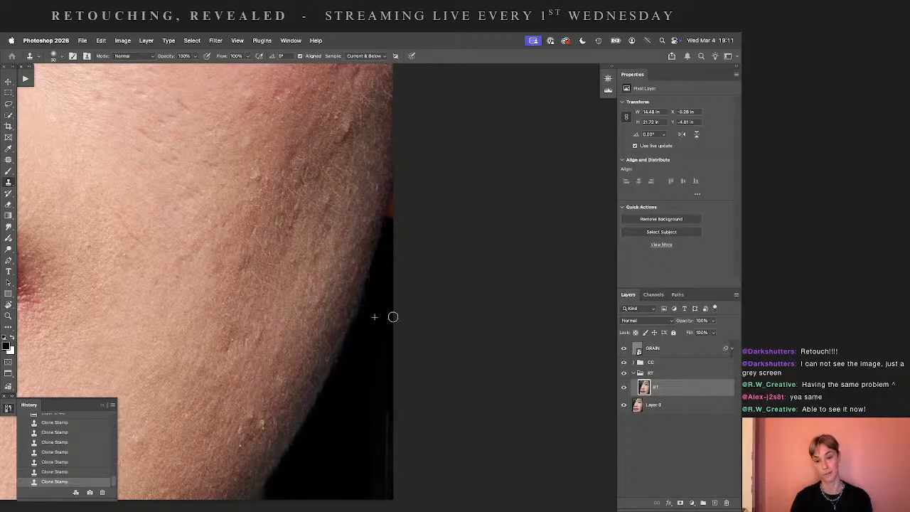
mouse_move(388, 419)
mouse_down()
mouse_move(390, 446)
mouse_move(371, 487)
mouse_move(394, 459)
mouse_up()
alt+click(367, 440)
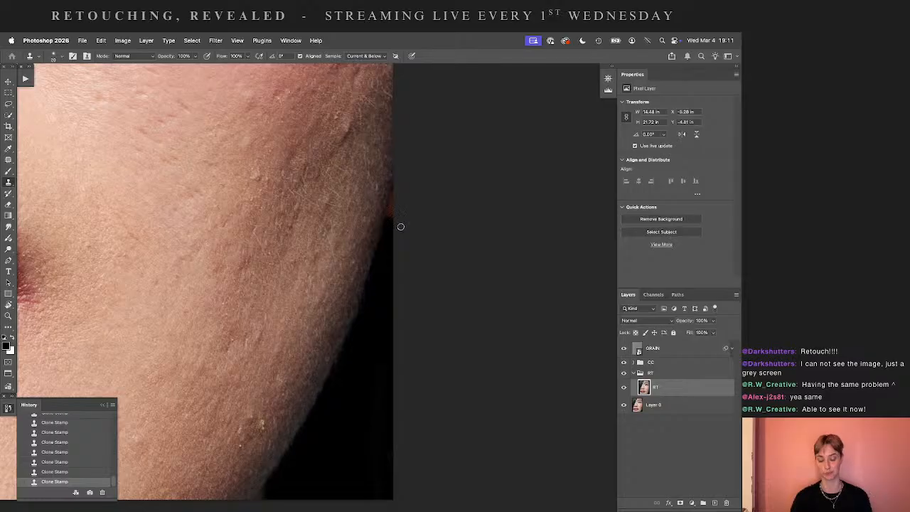
alt+click(374, 244)
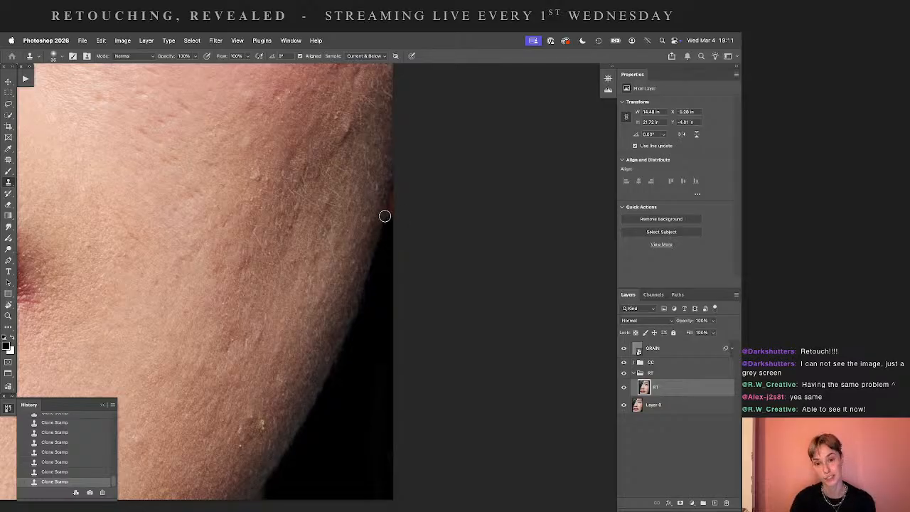
drag(387, 211, 393, 193)
- Clone out the raised bumps on the lower jaw with a smaller brush, undoing the last stroke near the chin
key(bracketleft)
key(bracketleft)
key(bracketleft)
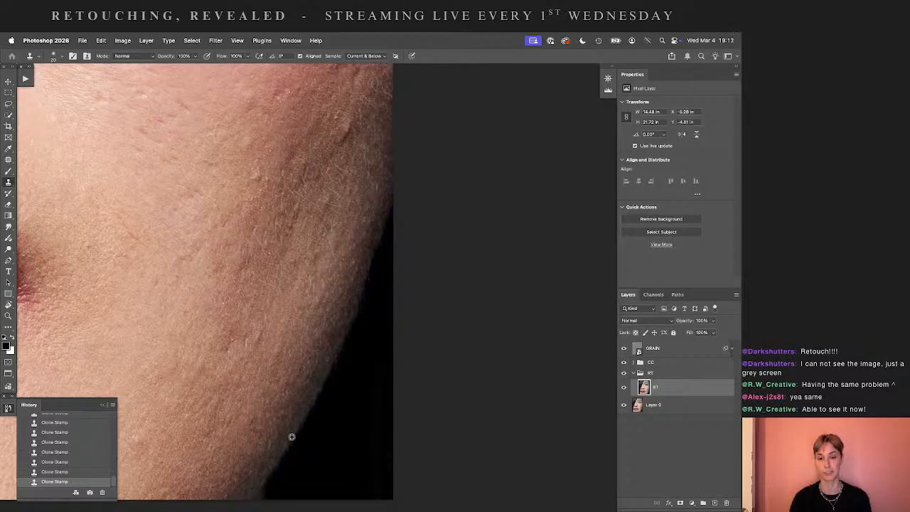
drag(243, 433, 478, 404)
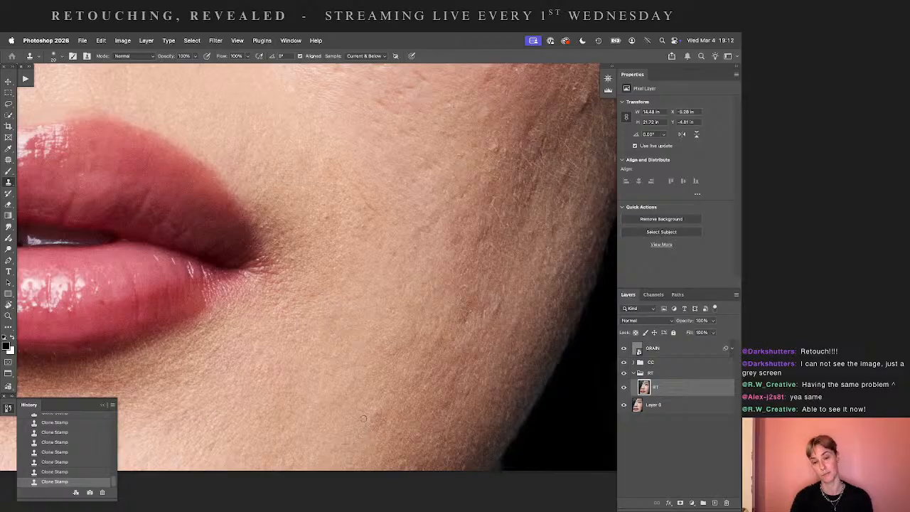
key(super+z)
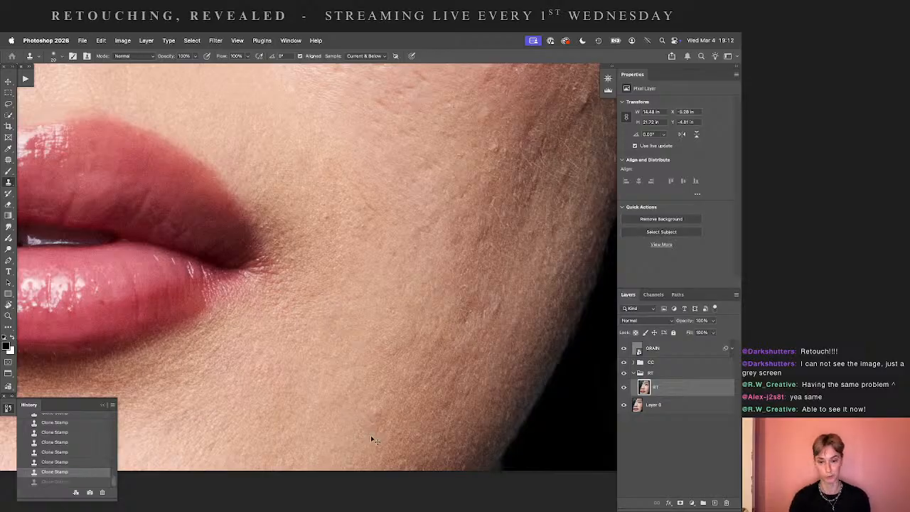
mouse_move(382, 418)
mouse_down()
mouse_move(384, 409)
mouse_move(276, 493)
mouse_up()
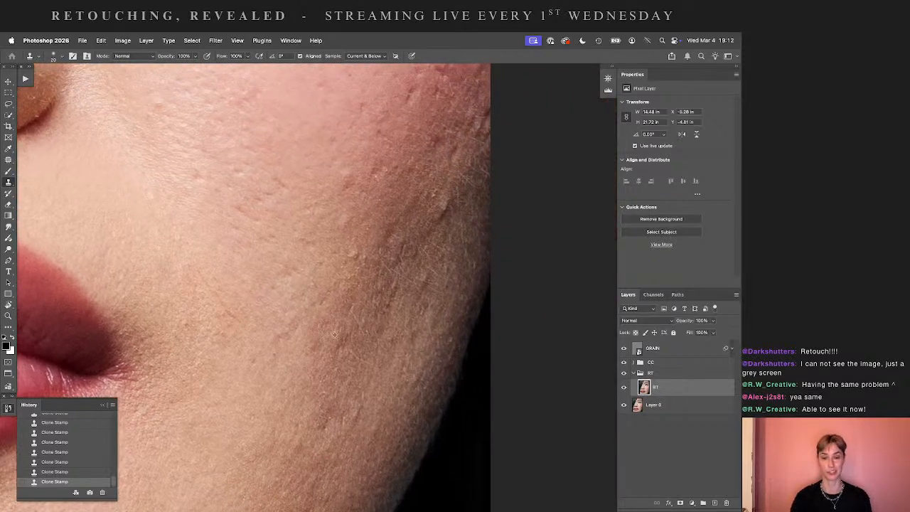
- Clone out small marks on the lower cheek, checking the last stroke by undoing and redoing it
drag(382, 302, 372, 327)
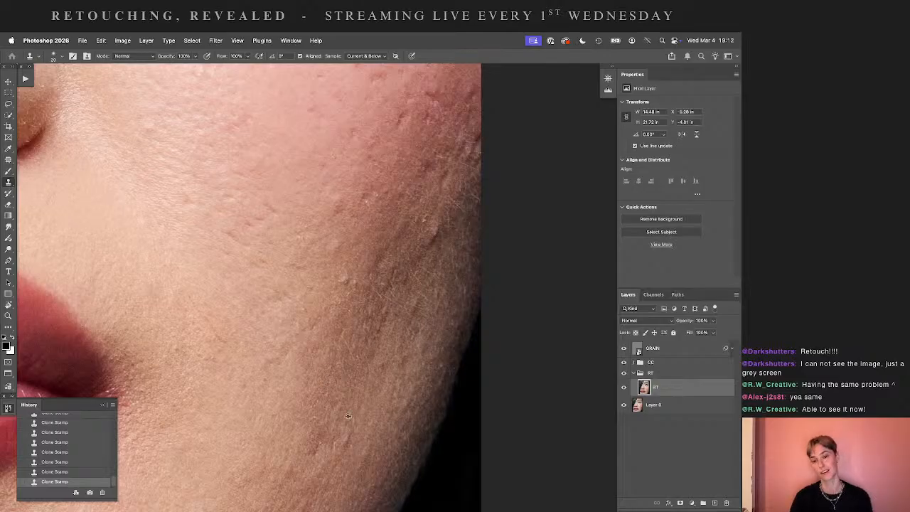
mouse_move(387, 353)
mouse_down()
mouse_move(367, 395)
mouse_move(367, 351)
mouse_move(344, 441)
mouse_up()
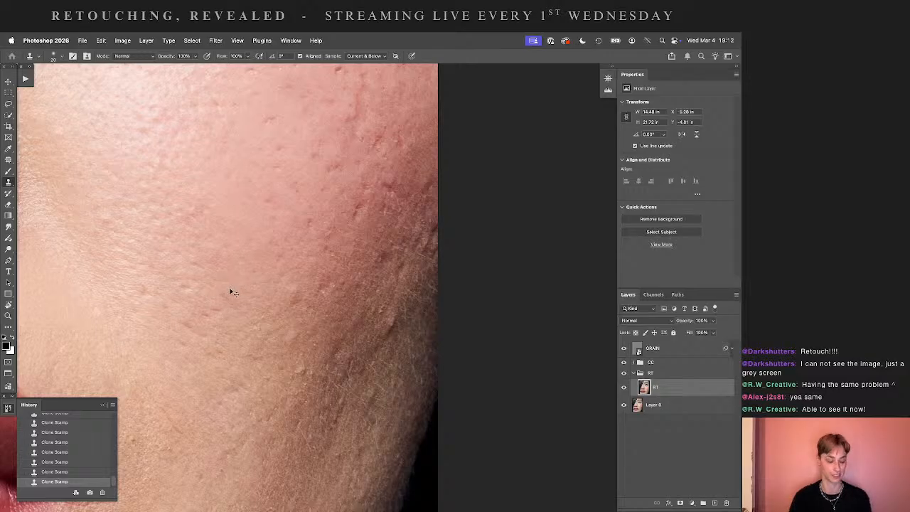
key(super+z)
key(super+shift+z)
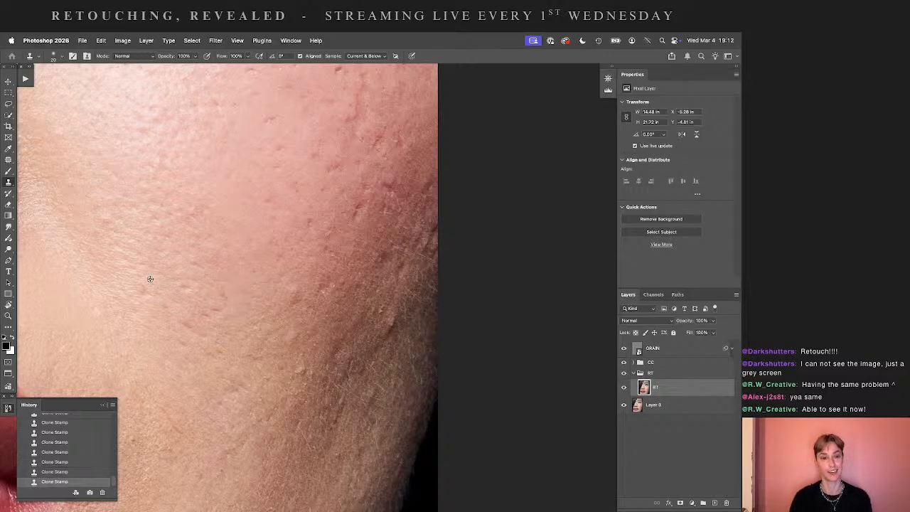
- Clone out uneven spots across the cheek from beside the nose up to the area below the eye
drag(159, 261, 362, 340)
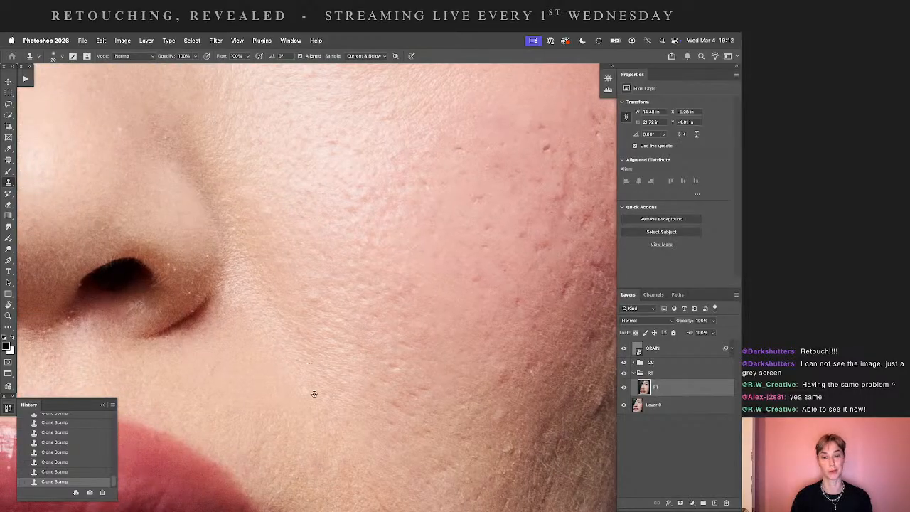
scroll(209, 377, right, 5)
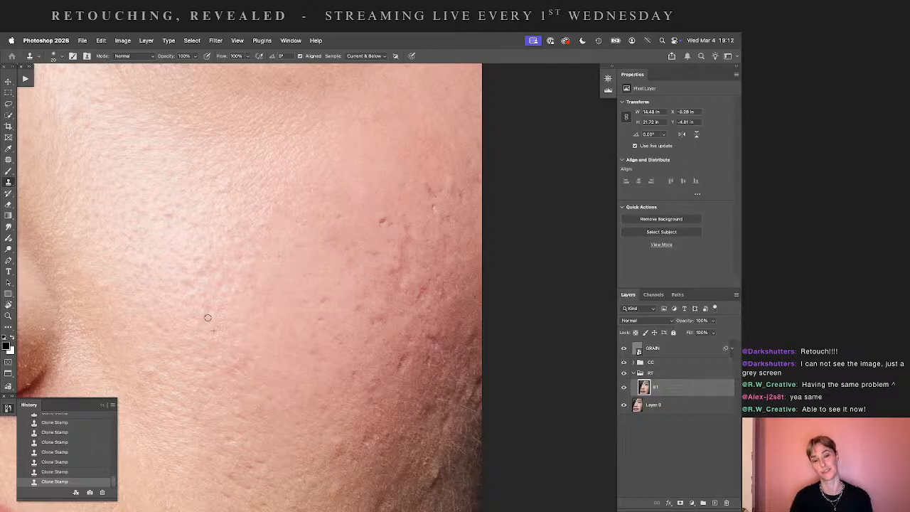
drag(160, 378, 307, 426)
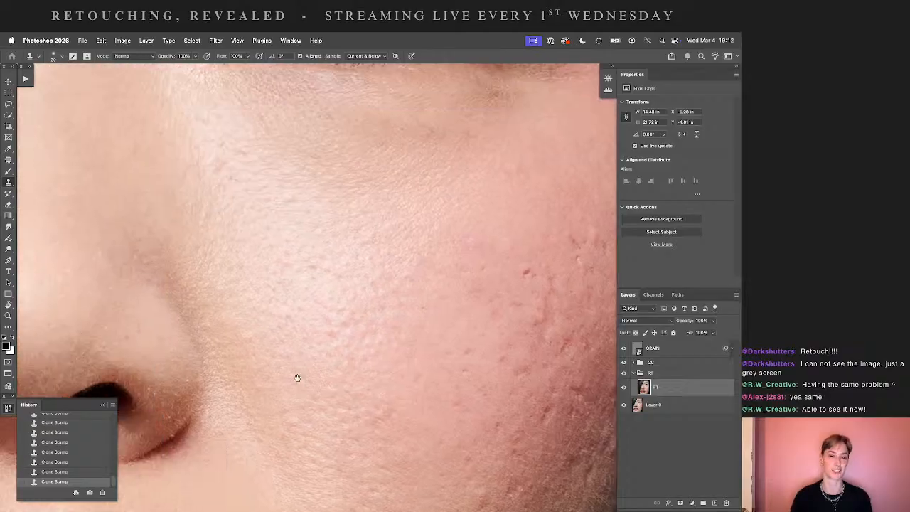
drag(272, 278, 230, 389)
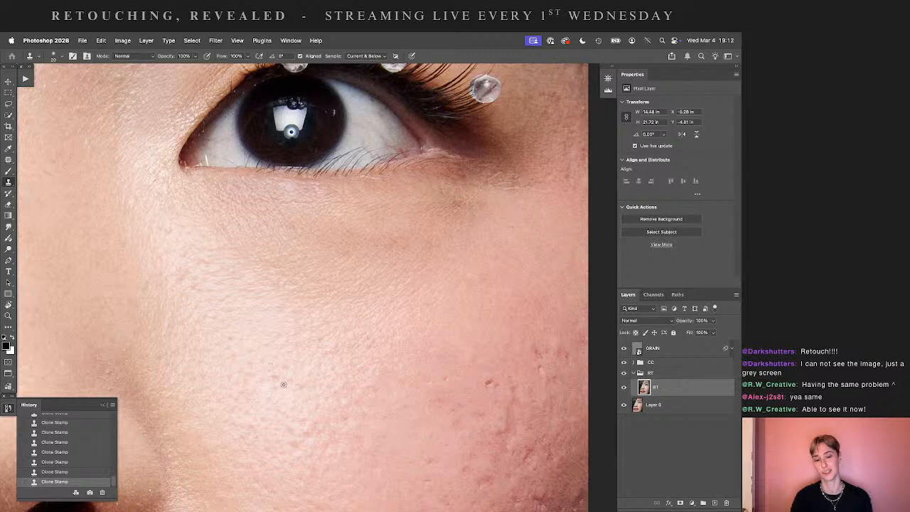
scroll(339, 339, right, 5)
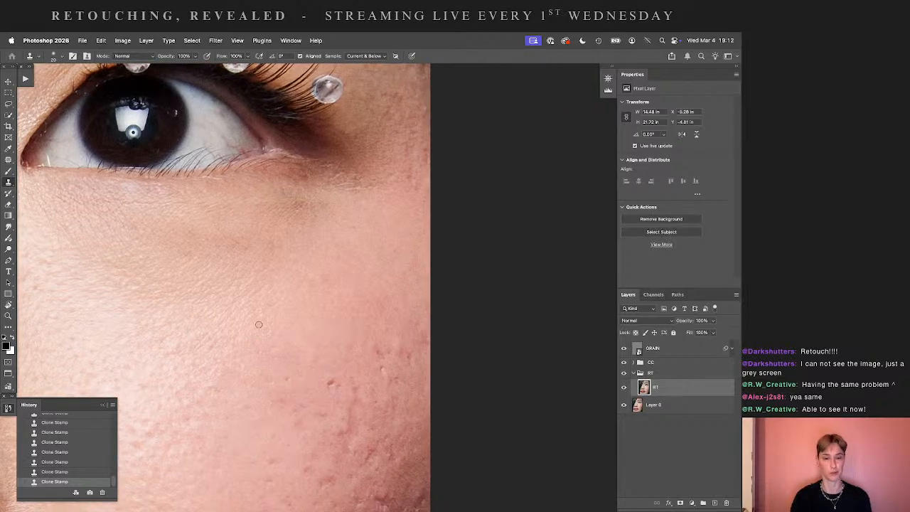
scroll(340, 339, left, 6)
- Undo and redo the last two clone strokes to compare them, and clone out the dark pit on the outer upper cheek
key(super+z)
key(super+z)
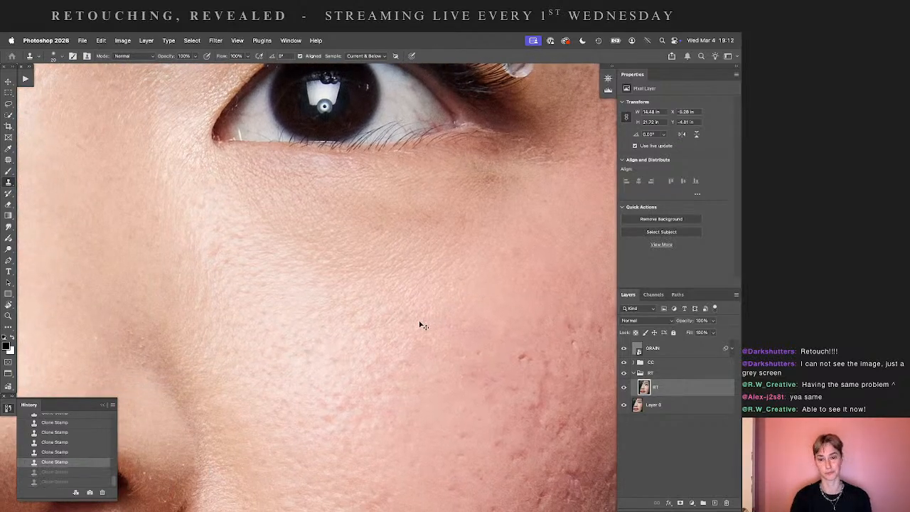
scroll(334, 291, right, 3)
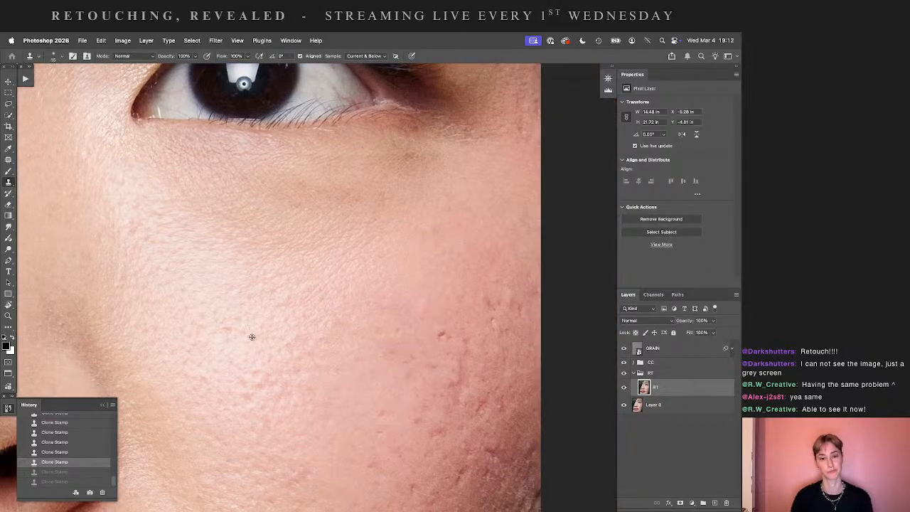
key(super+shift+z)
key(super+shift+z)
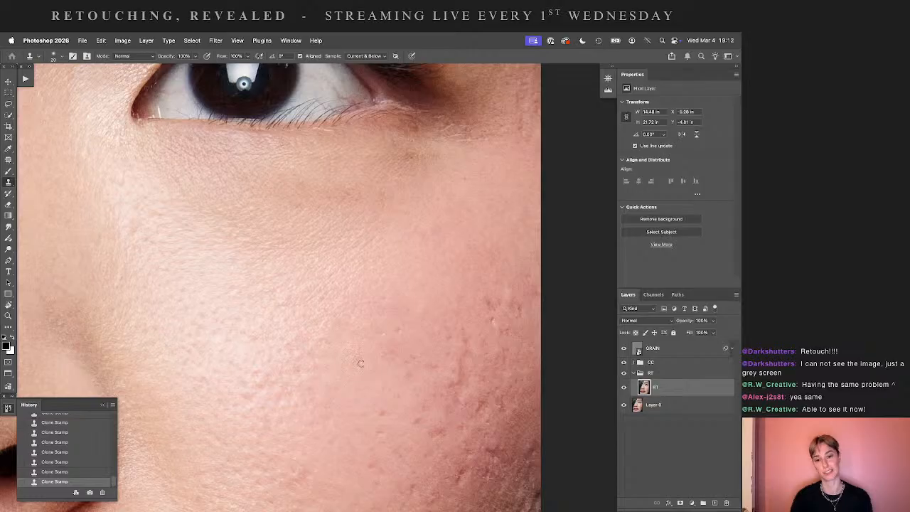
drag(447, 313, 349, 368)
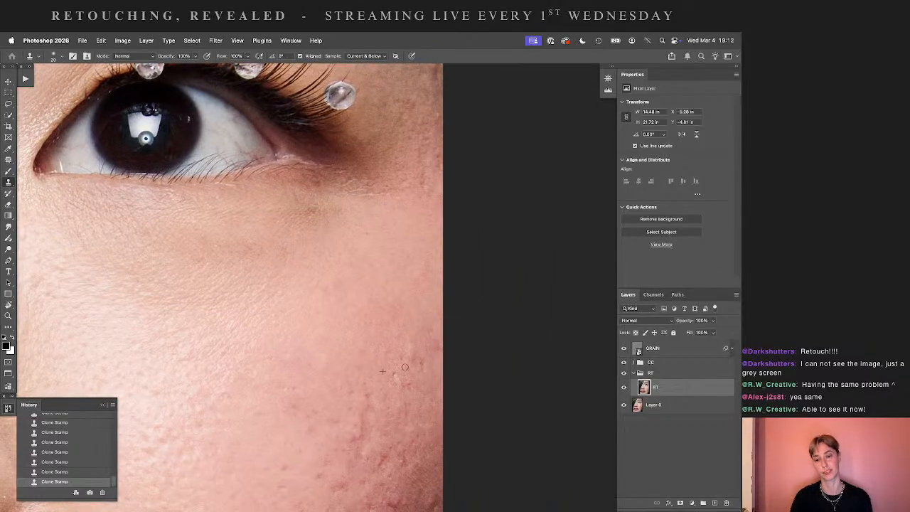
- Clone out the small raised bumps on the outer cheek near the face edge, undoing the first stroke and redoing it from a new source
alt+click(396, 382)
click(395, 374)
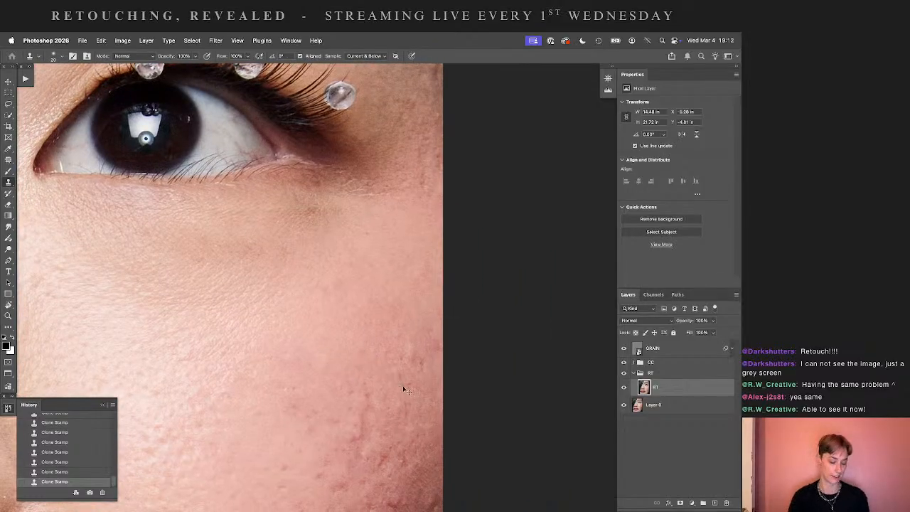
key(super+z)
alt+click(388, 383)
click(398, 375)
alt+click(409, 377)
click(404, 386)
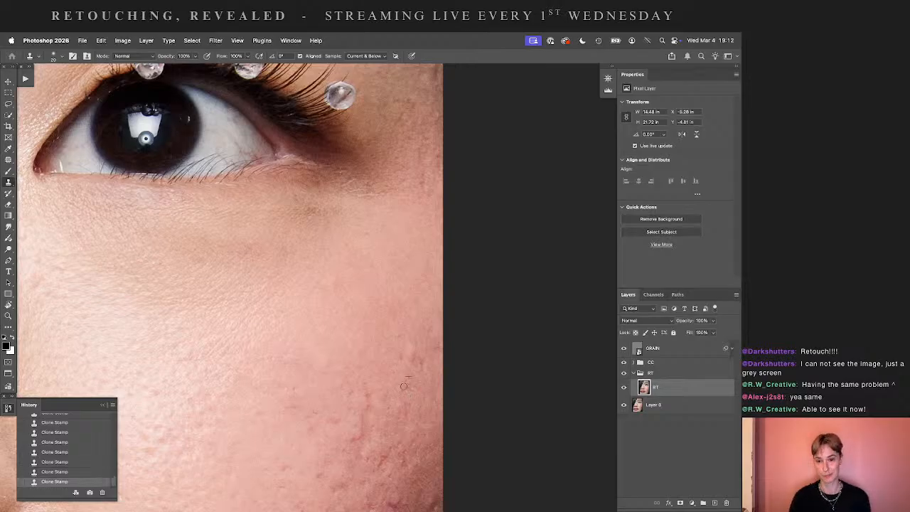
- Clone out the marks on the lower outer cheek with a smaller brush, undoing one stroke and resampling nearby skin
drag(398, 369, 437, 252)
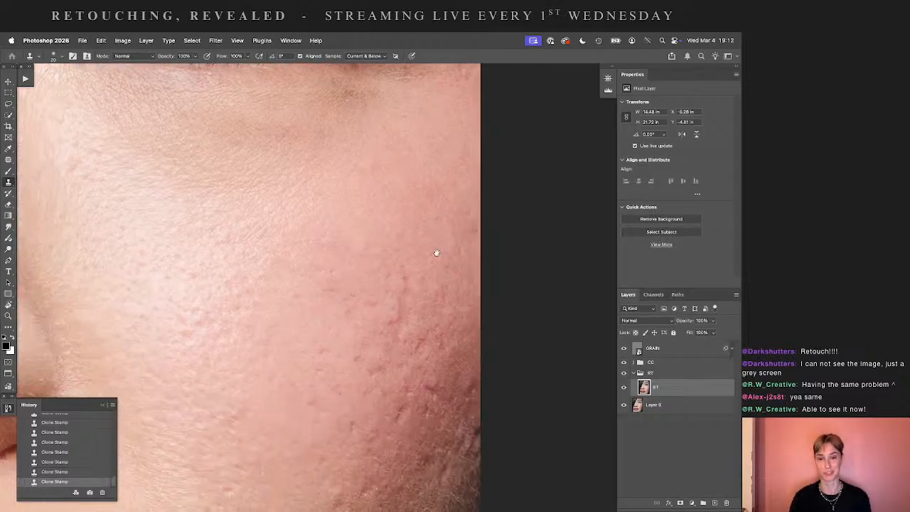
scroll(325, 333, down, 3)
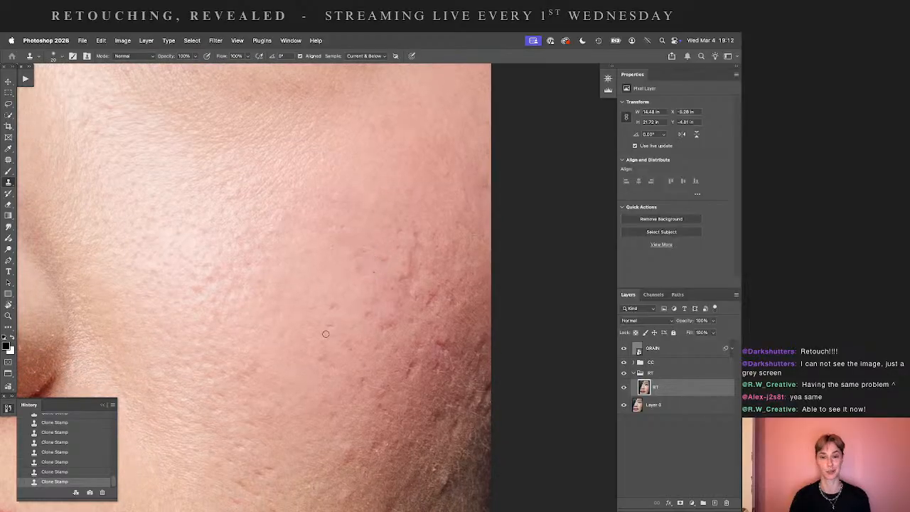
drag(429, 356, 416, 225)
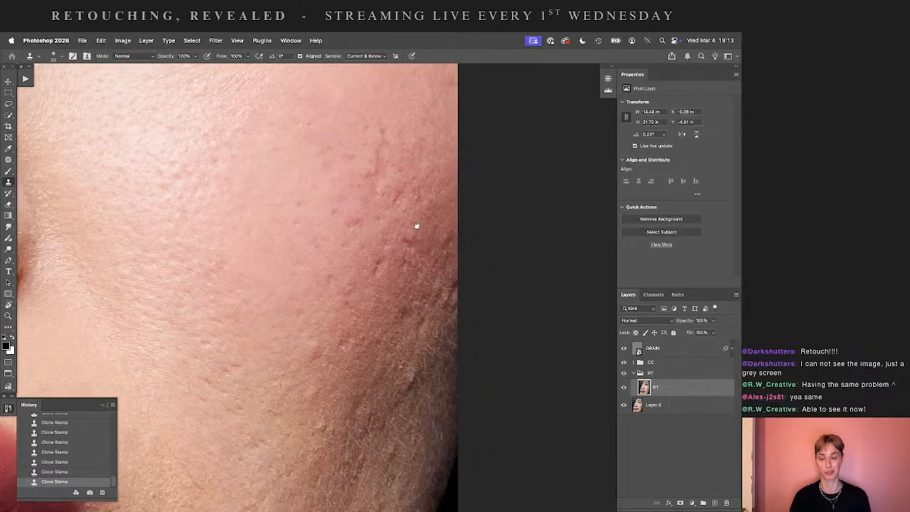
key(bracketleft)
drag(400, 330, 408, 266)
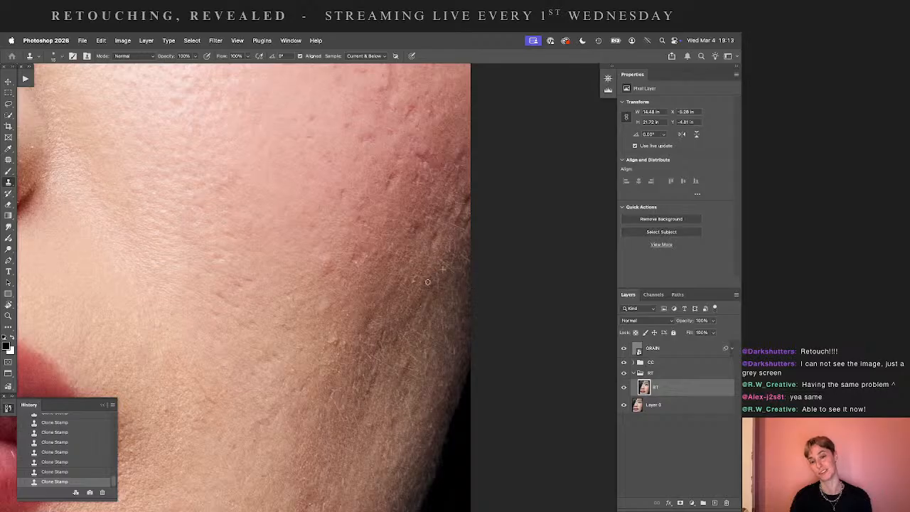
mouse_move(412, 291)
mouse_down()
mouse_move(425, 283)
mouse_move(439, 226)
mouse_up()
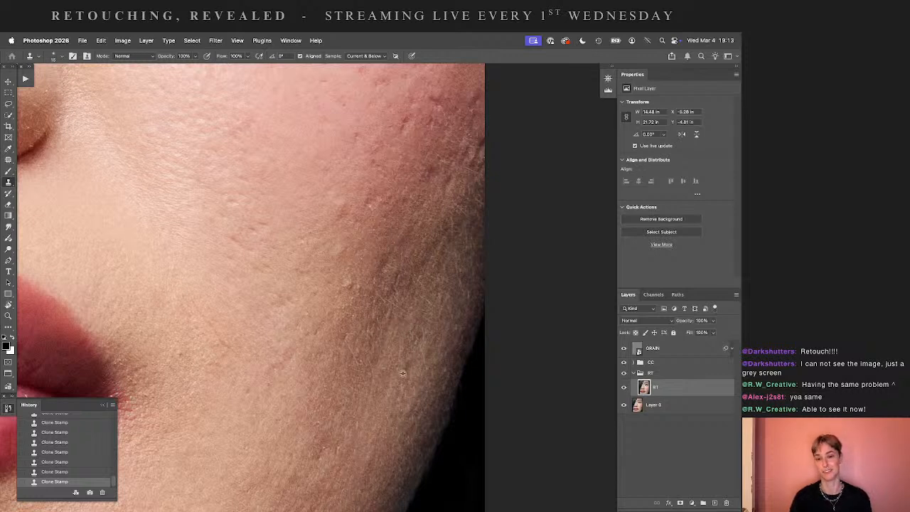
drag(338, 299, 357, 347)
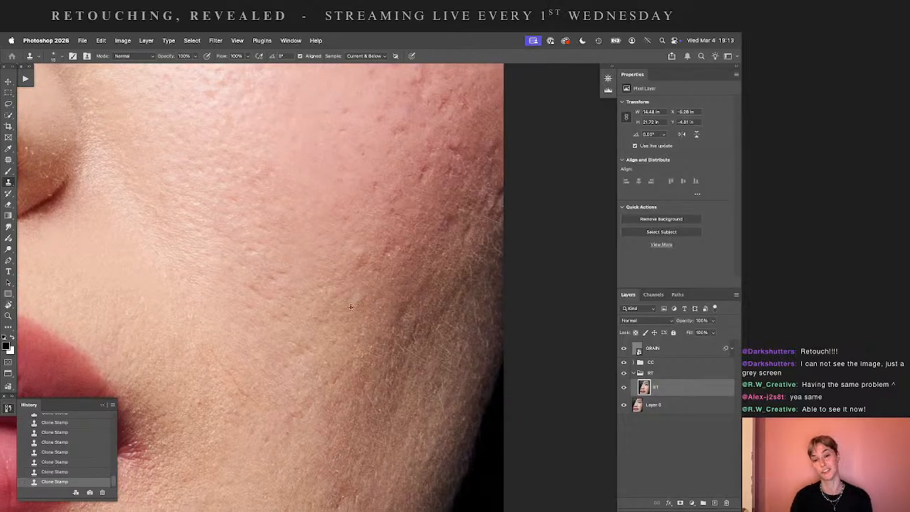
drag(403, 291, 358, 372)
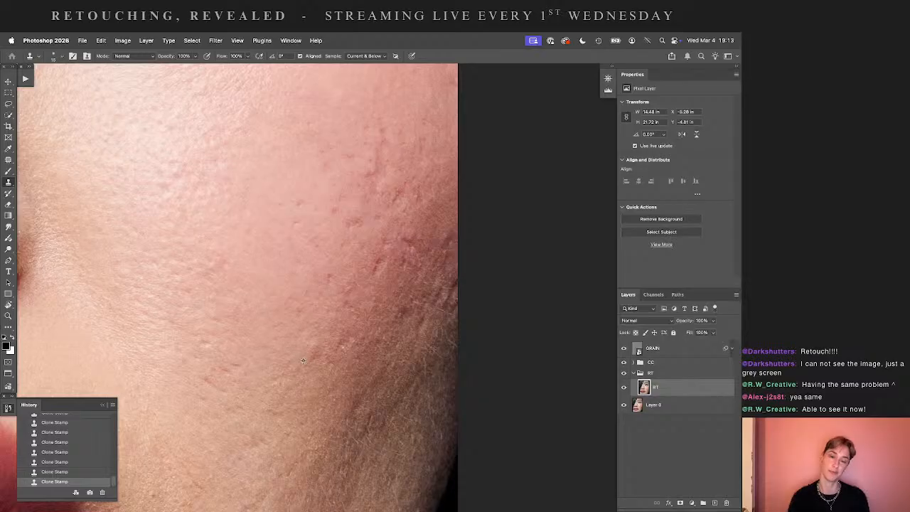
drag(347, 285, 332, 336)
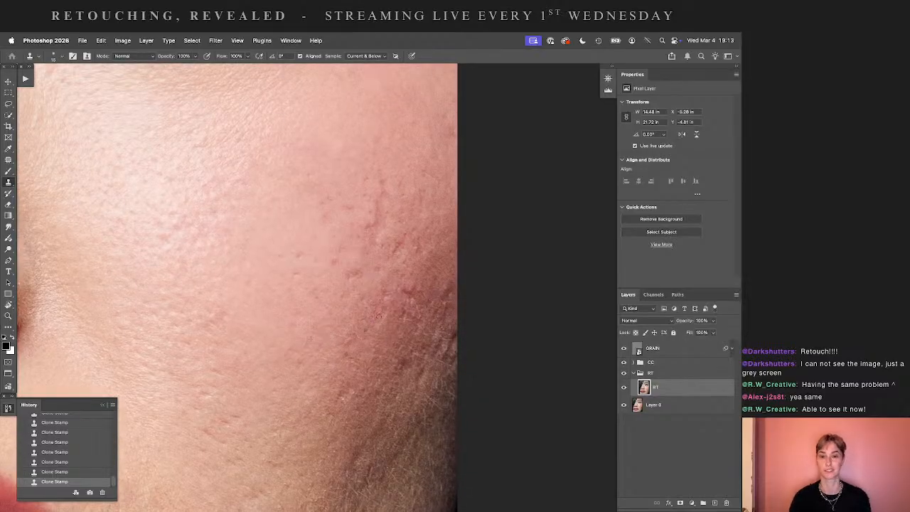
key(super+z)
alt+click(339, 362)
drag(346, 356, 349, 364)
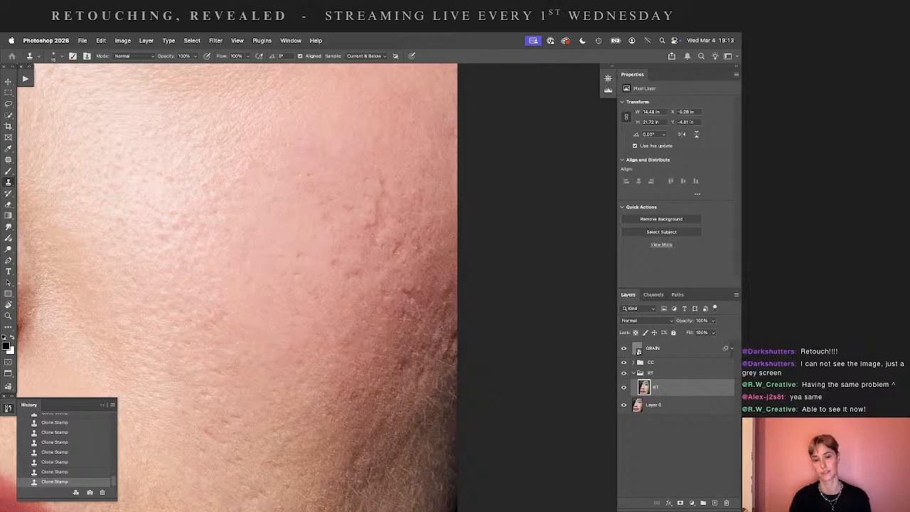
- Clone out the small pits and spots across the middle of the cheek, sampling clean skin beside them
drag(407, 324, 381, 380)
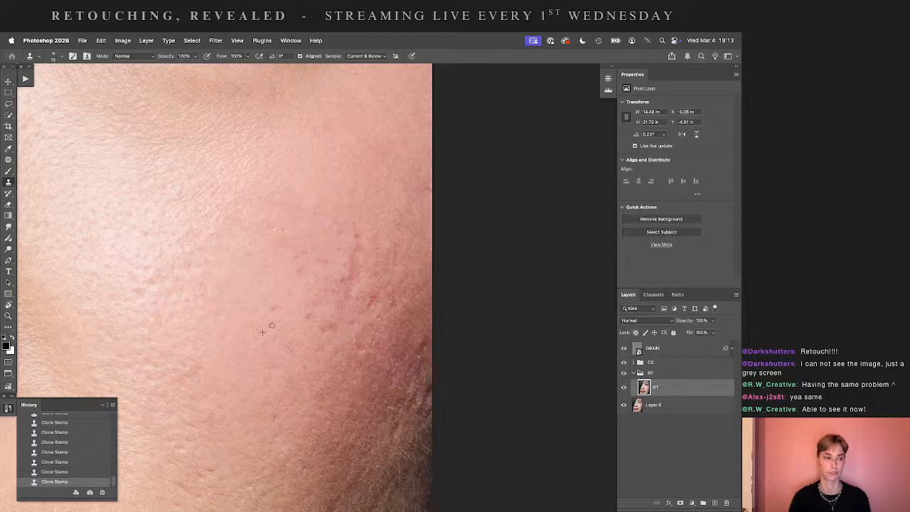
mouse_move(320, 307)
mouse_down()
mouse_move(329, 354)
mouse_move(320, 365)
mouse_move(344, 379)
mouse_up()
alt+click(276, 357)
alt+click(320, 365)
alt+click(330, 382)
drag(378, 318, 361, 377)
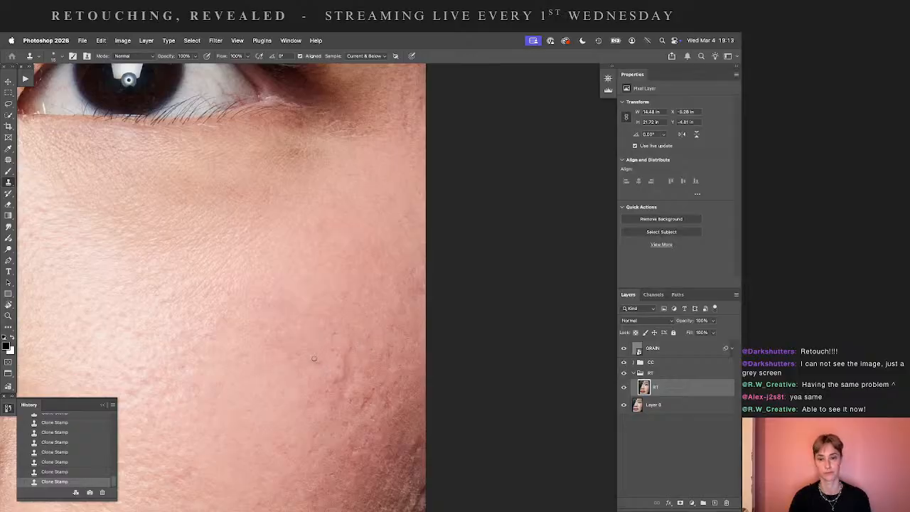
- Retouch the skin between the mouth corner and the jaw with the Clone Stamp, undoing one stroke and cloning again
drag(388, 390, 391, 277)
drag(403, 363, 388, 280)
drag(363, 356, 408, 259)
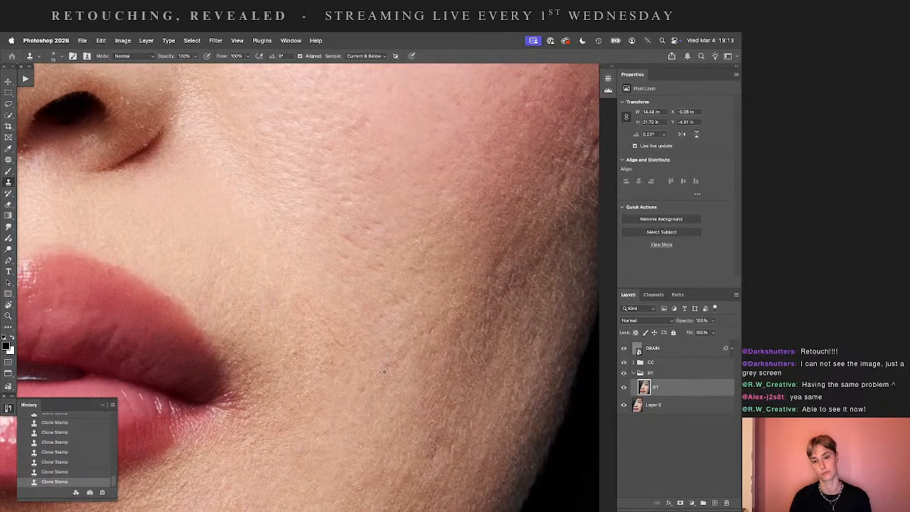
drag(424, 367, 470, 242)
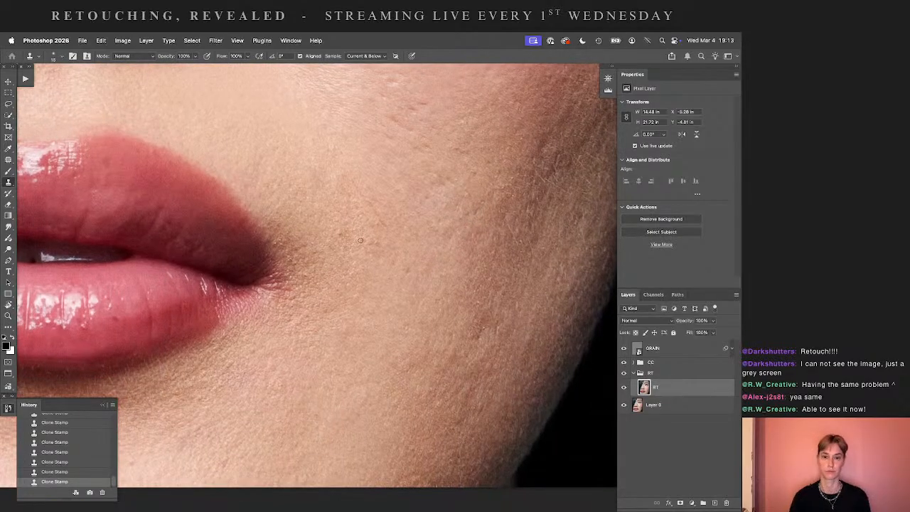
drag(326, 270, 253, 287)
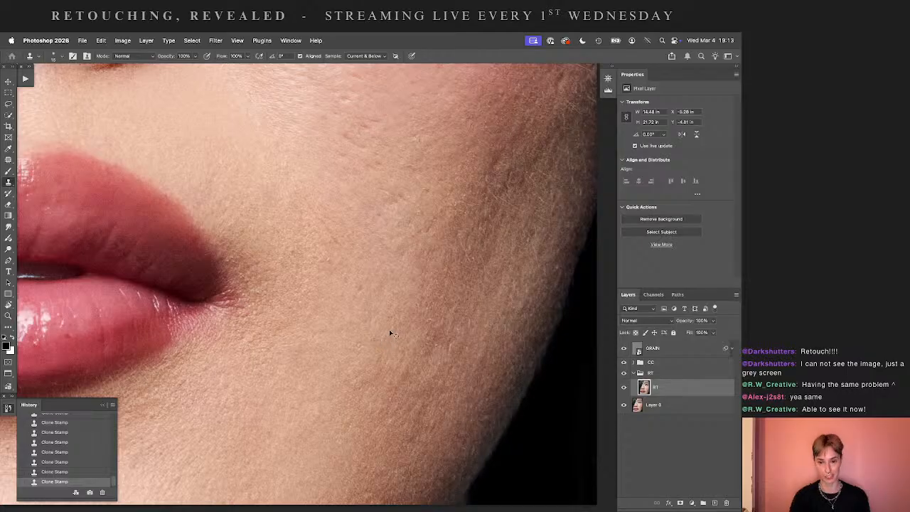
key(super+z)
click(420, 354)
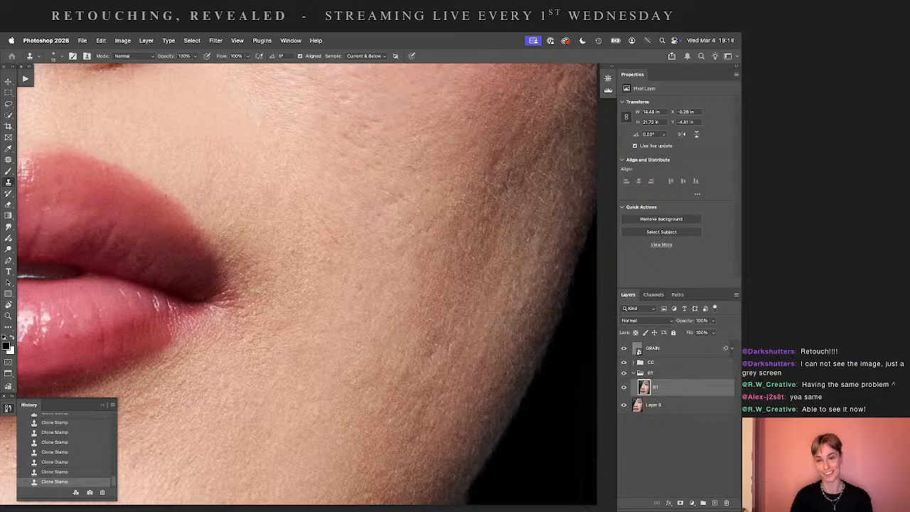
- Examine the skin from the jaw up past the eye to the hairline and forehead for remaining blemishes
drag(416, 178, 415, 349)
drag(412, 238, 398, 288)
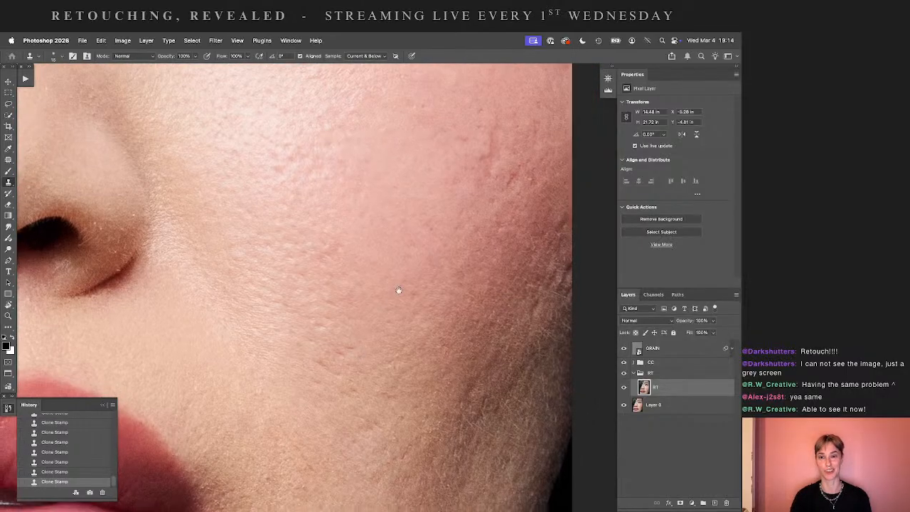
drag(493, 146, 378, 354)
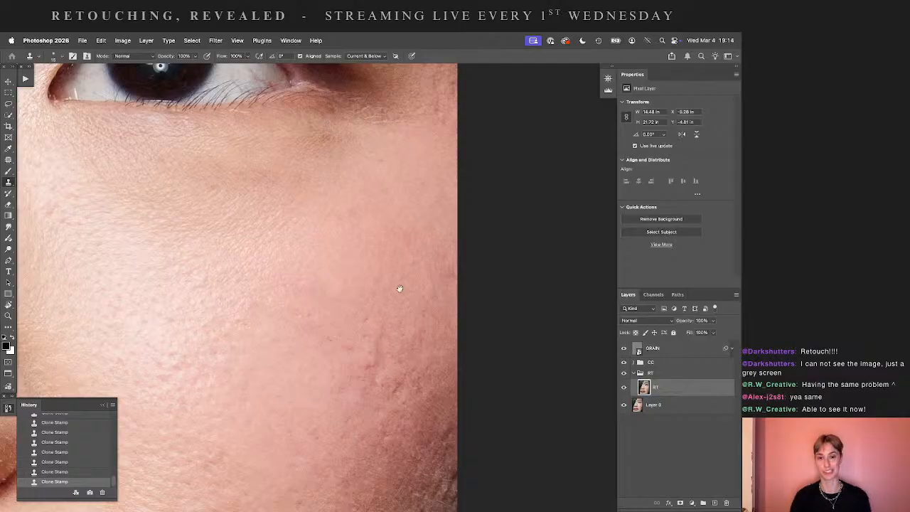
drag(331, 165, 429, 368)
drag(192, 144, 542, 303)
drag(481, 317, 370, 337)
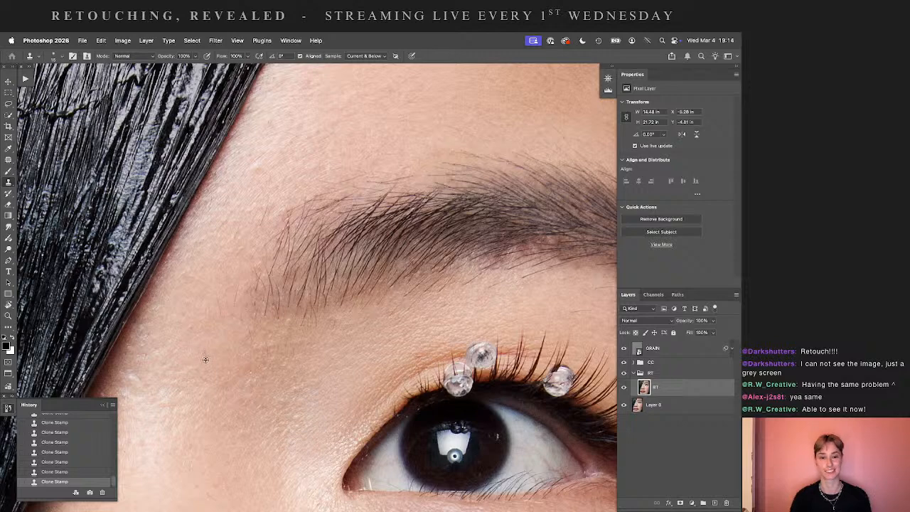
drag(216, 351, 427, 285)
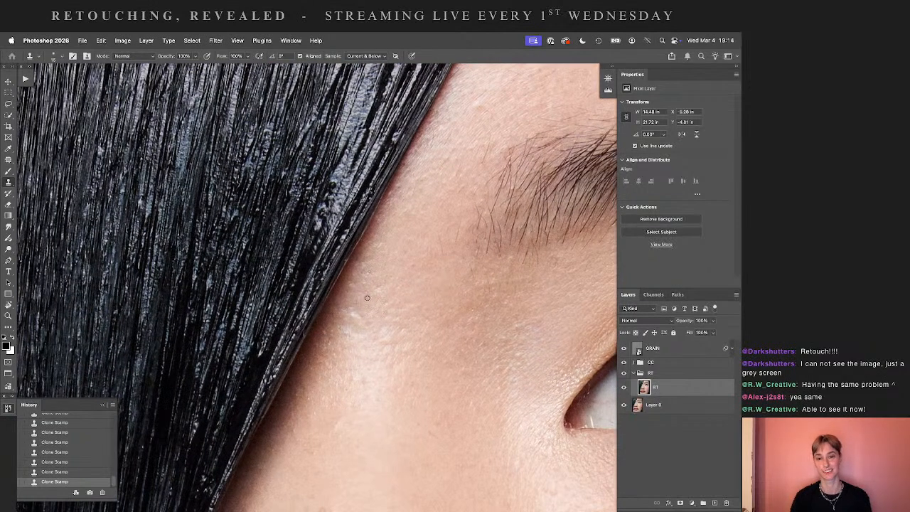
drag(469, 312, 189, 252)
drag(390, 287, 377, 351)
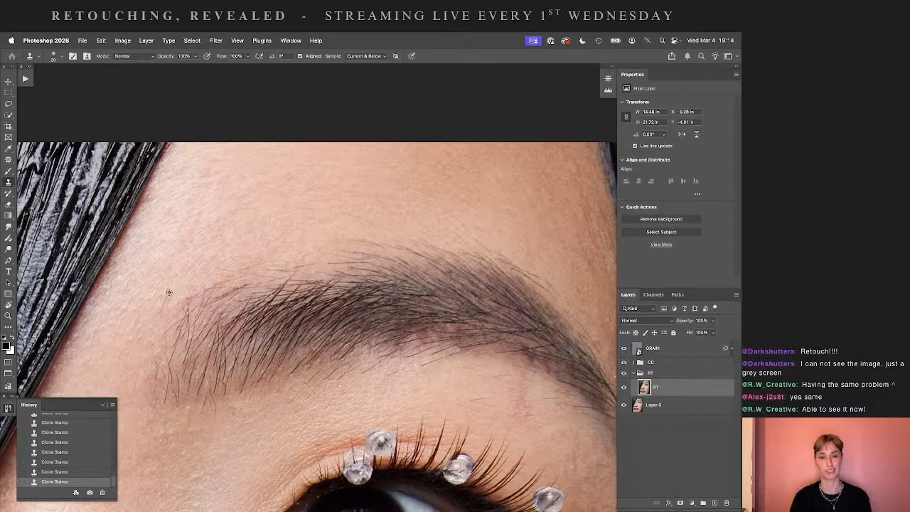
- Set the Clone Stamp mode to Lighten and try cloning over the stray hairs above the eyebrow's outer end, undoing the stroke
scroll(305, 290, right, 5)
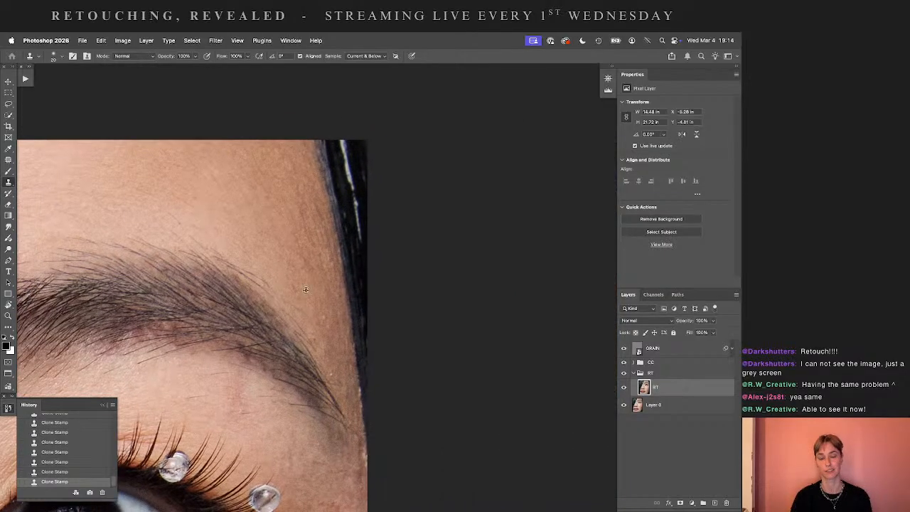
click(135, 56)
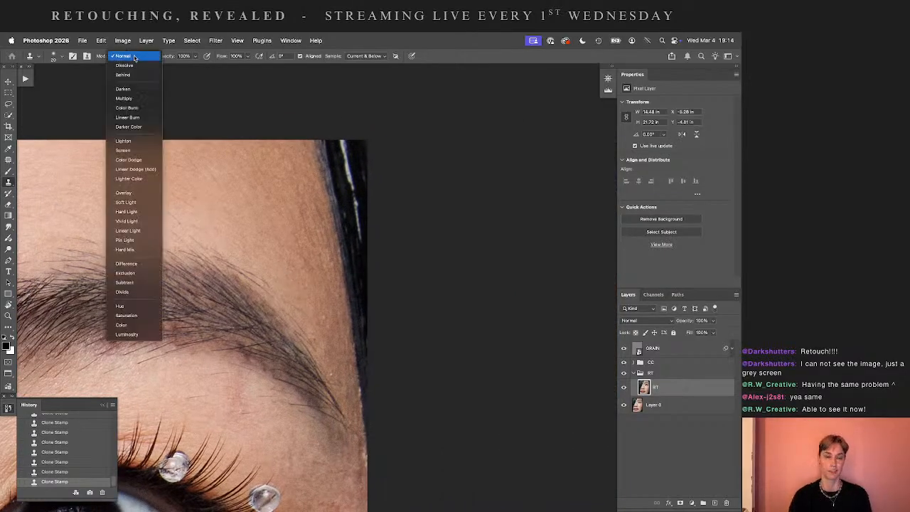
click(126, 140)
alt+click(240, 242)
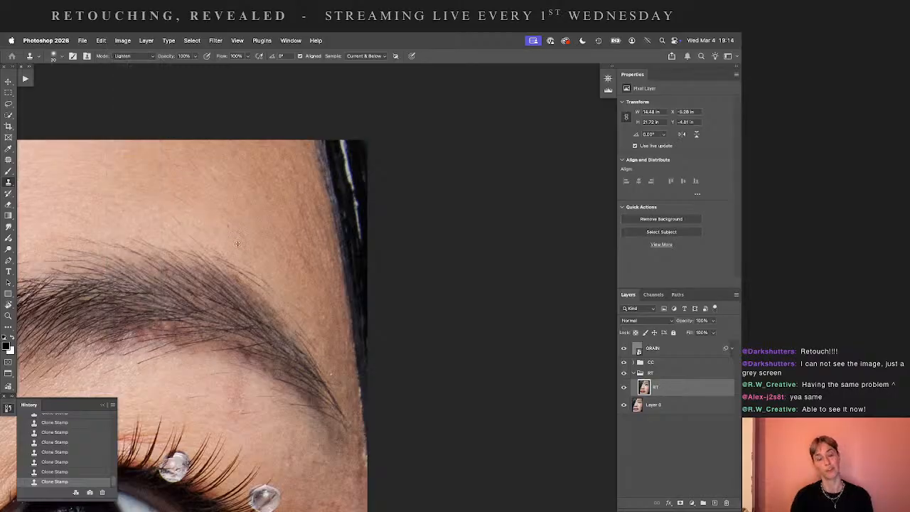
drag(238, 259, 257, 274)
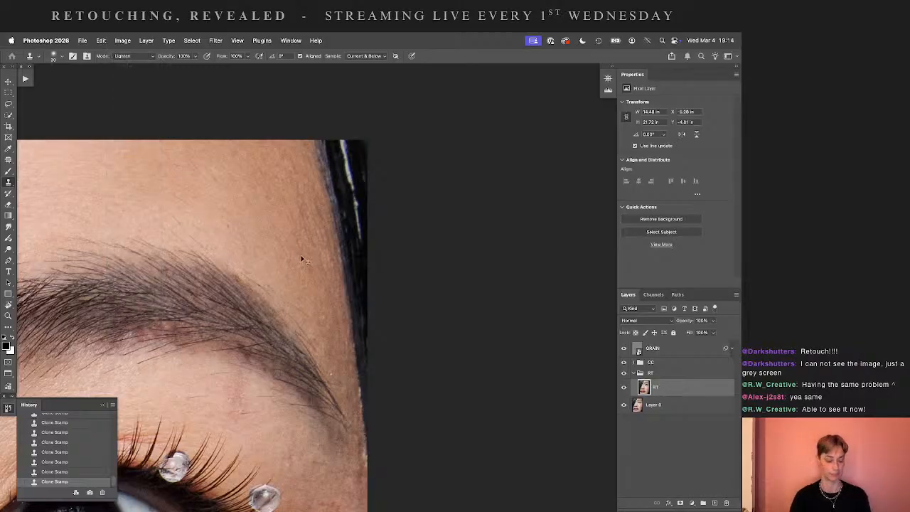
key(super+z)
- Rotate the view and clone along the eyebrow's outer upper edge at 30% opacity in Lighten mode, undoing the full-opacity attempt first
key(r)
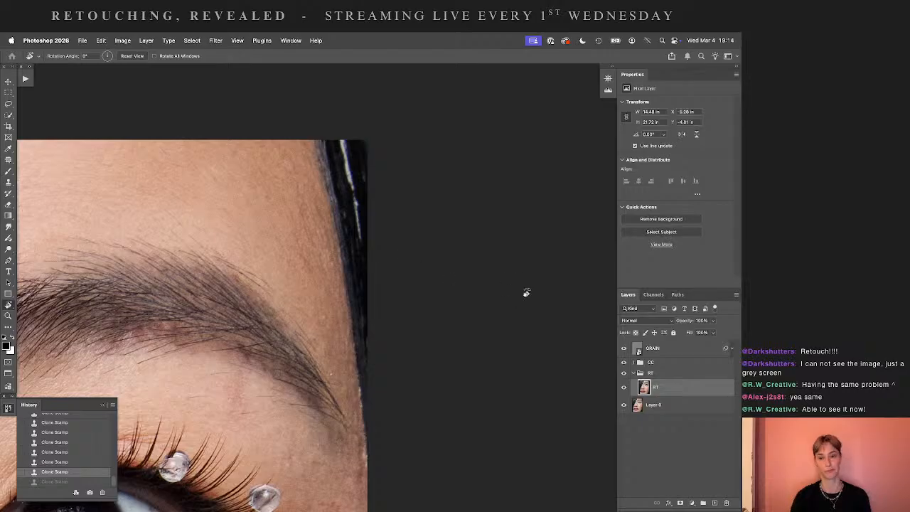
mouse_move(526, 292)
mouse_down()
mouse_move(443, 360)
mouse_move(468, 321)
mouse_move(451, 383)
mouse_up()
key(s)
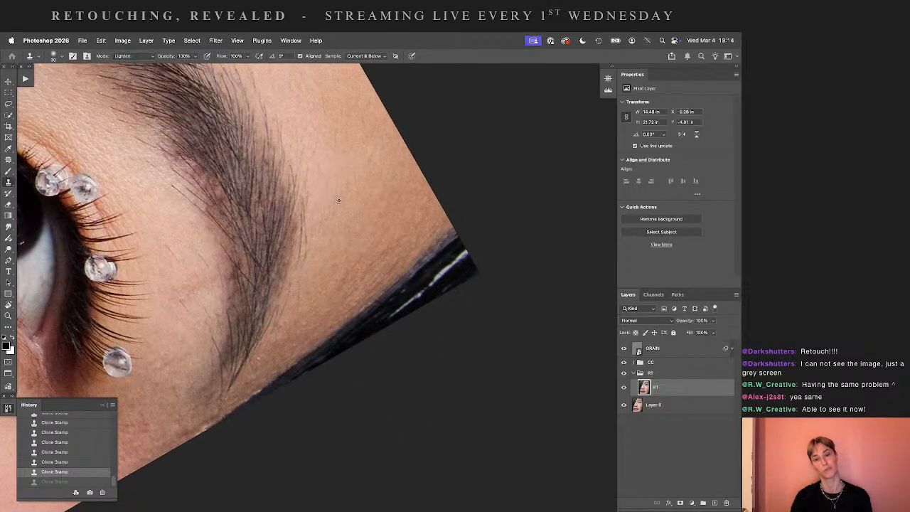
mouse_move(311, 201)
mouse_down()
mouse_move(309, 227)
mouse_move(310, 193)
mouse_move(288, 283)
mouse_up()
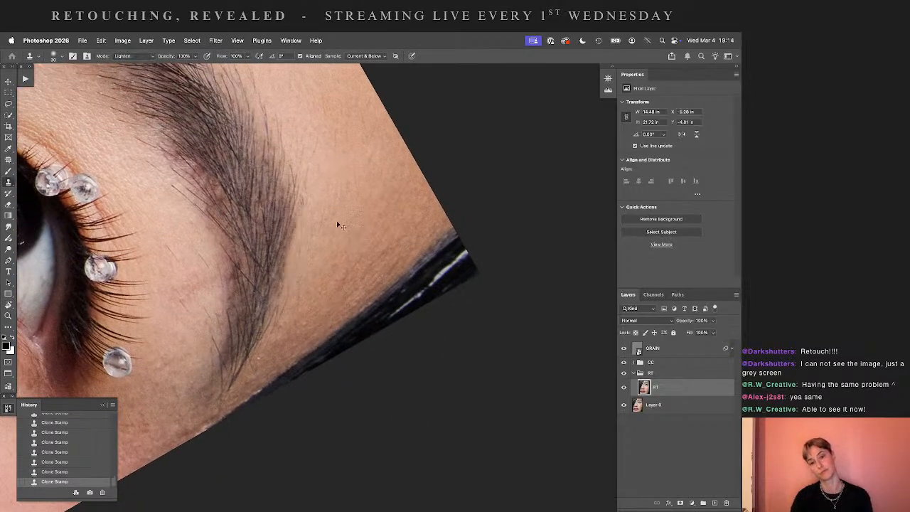
key(super+z)
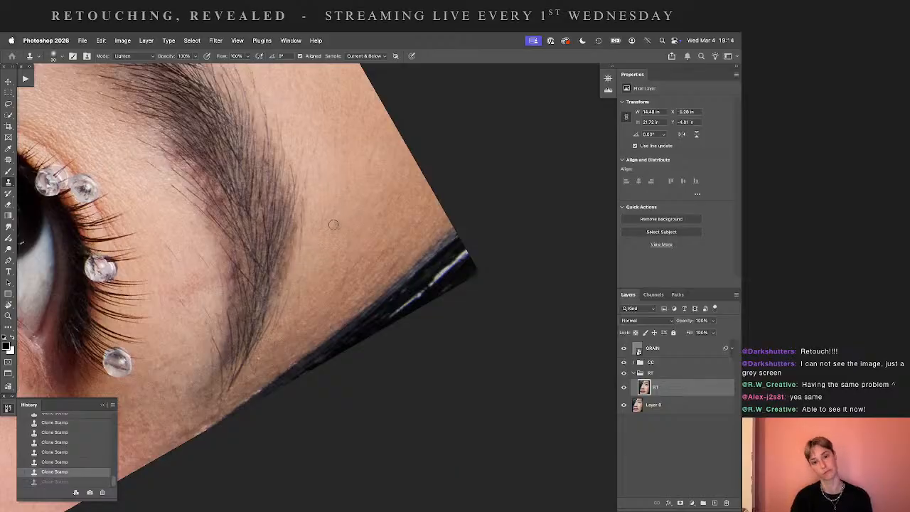
key(3)
drag(306, 203, 315, 258)
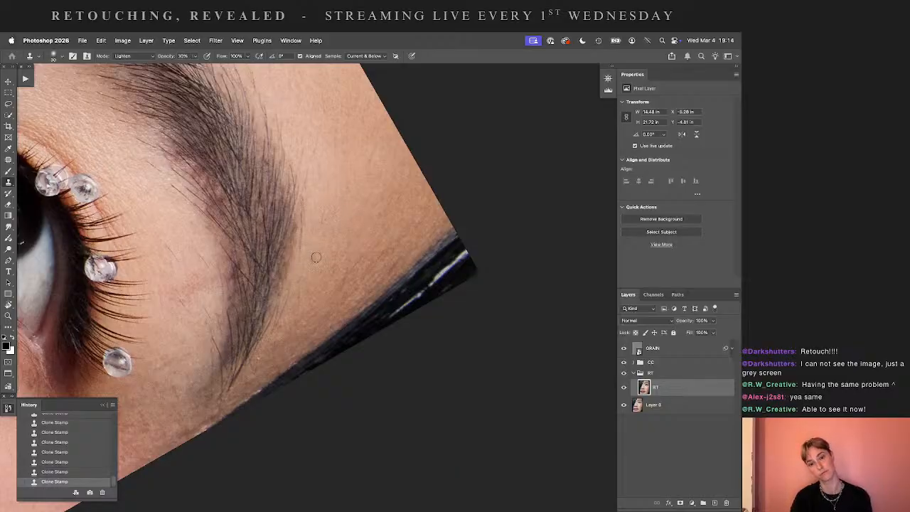
scroll(420, 203, left, 5)
scroll(420, 203, down, 4)
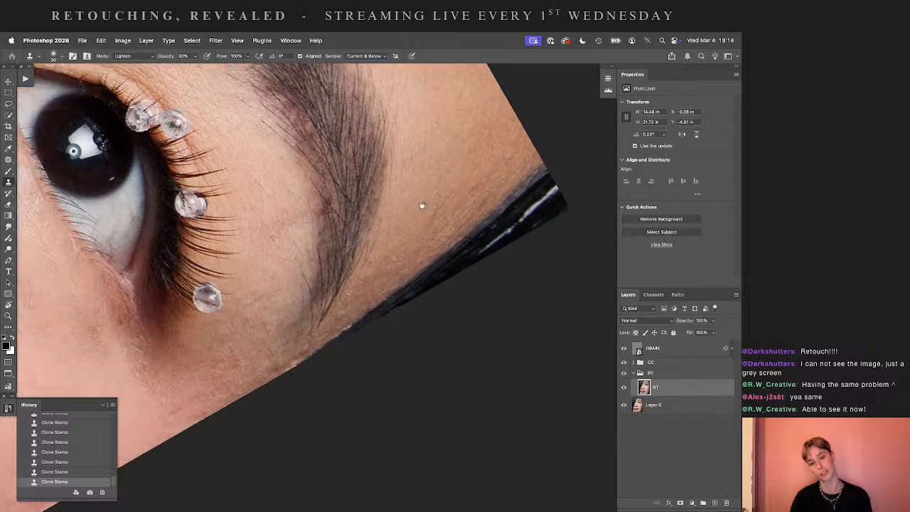
- Clone out the stray hairs on the skin below the eyebrow's arch in Lighten mode at 30% opacity
key(r)
click(133, 57)
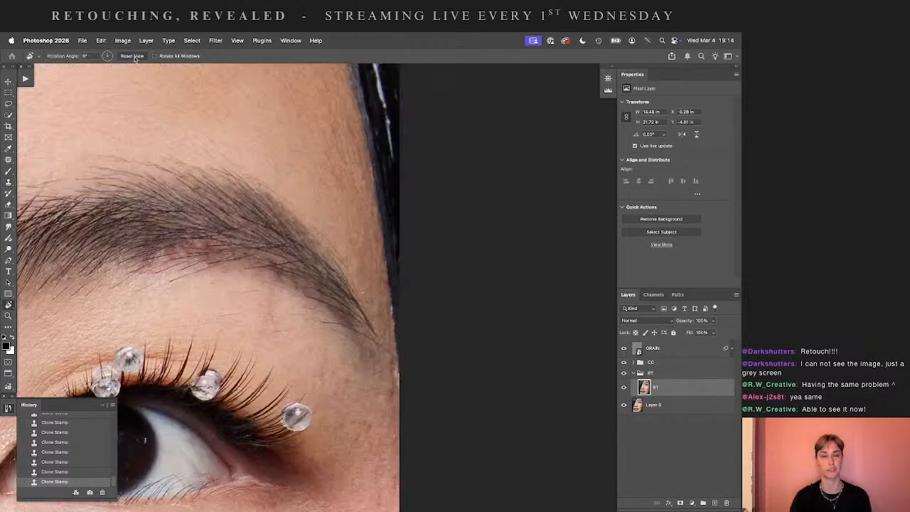
key(s)
key(5)
drag(305, 255, 427, 217)
key(bracketleft)
key(bracketleft)
key(bracketleft)
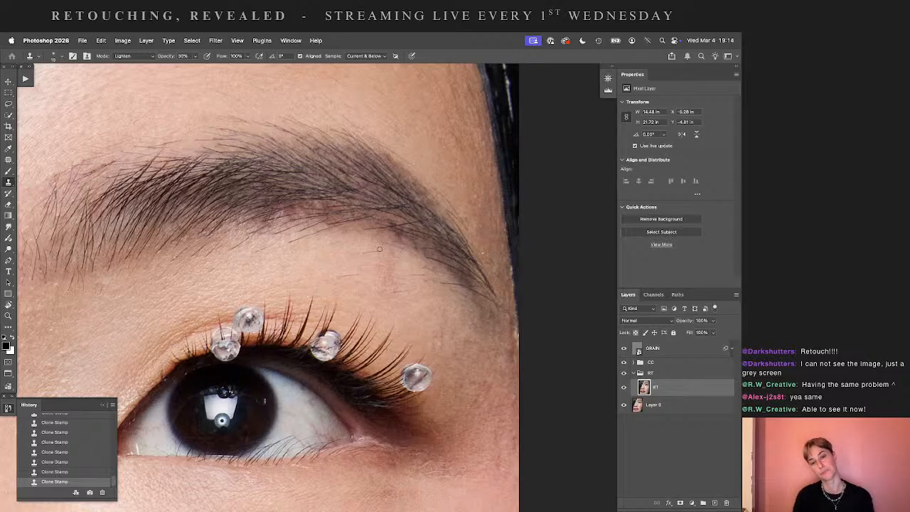
key(bracketright)
key(bracketright)
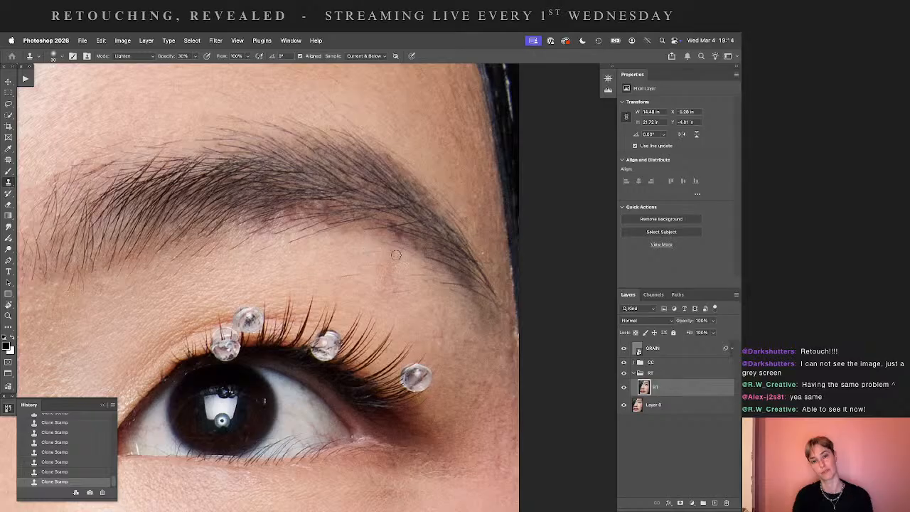
alt+click(373, 255)
mouse_move(396, 262)
mouse_down()
mouse_move(381, 298)
mouse_move(358, 281)
mouse_move(350, 251)
mouse_move(371, 251)
mouse_move(339, 278)
mouse_up()
alt+click(325, 264)
click(342, 272)
alt+click(324, 270)
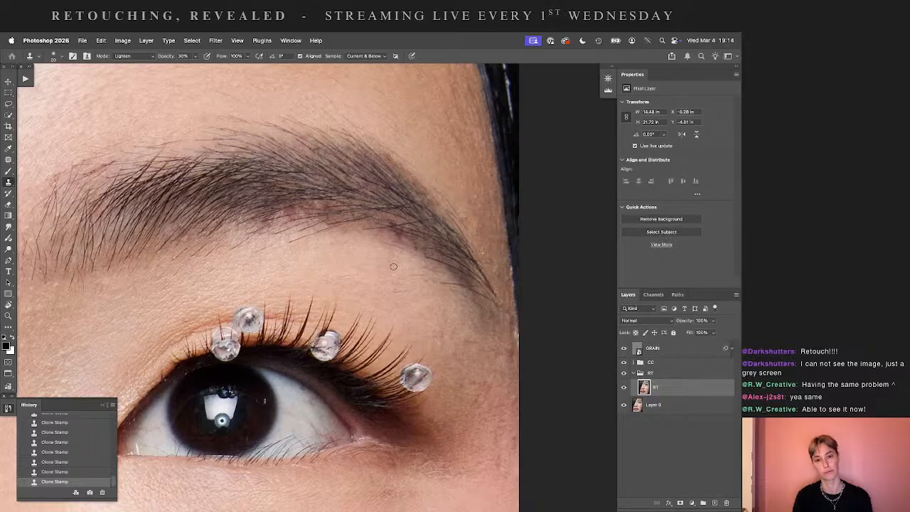
- Clone skin along the underside of the eyebrow's outer end toward the temple at 30% opacity
alt+click(423, 288)
mouse_move(417, 277)
mouse_down()
mouse_move(395, 275)
mouse_move(451, 284)
mouse_up()
drag(457, 315, 472, 313)
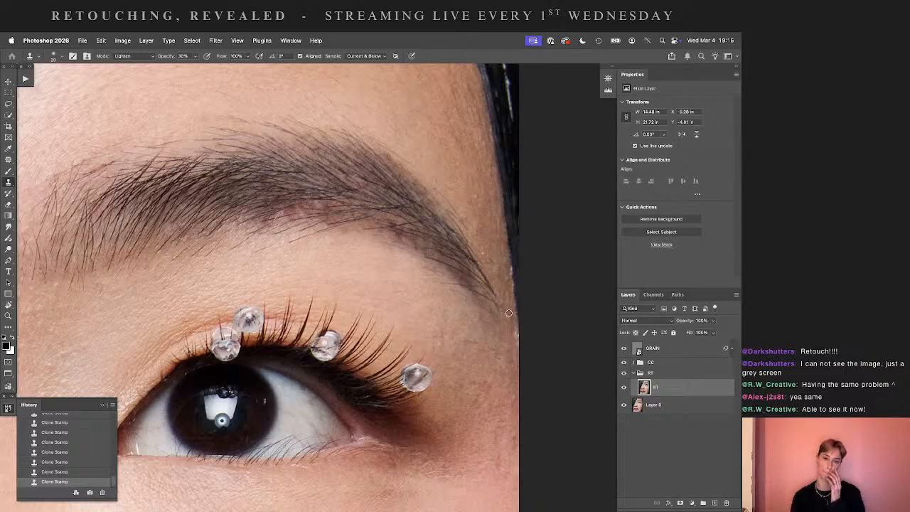
- Compare the eyebrow's lower edge before and after the last clone stroke
drag(299, 270, 396, 326)
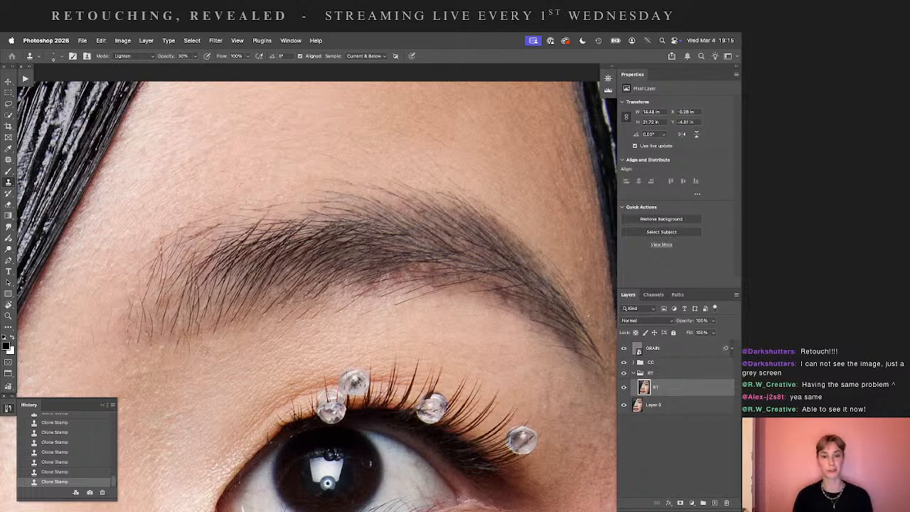
drag(419, 264, 361, 220)
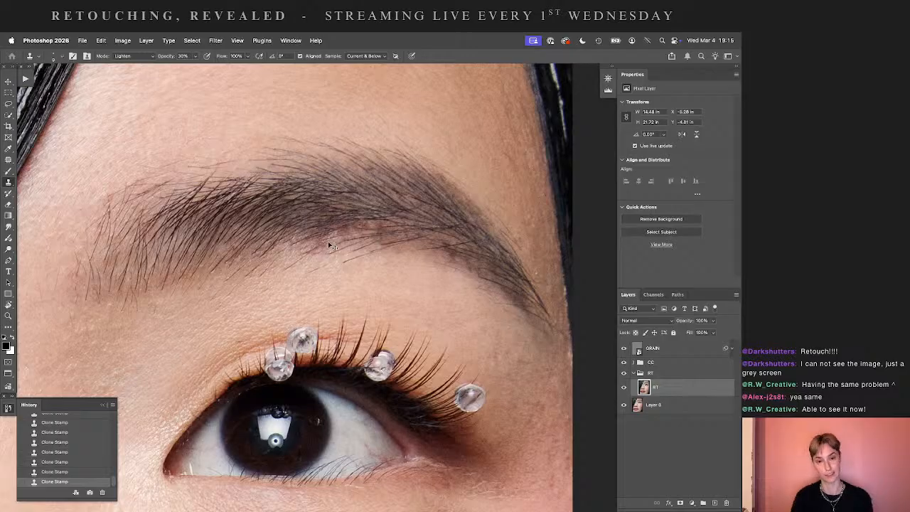
key(super+z)
key(super+shift+z)
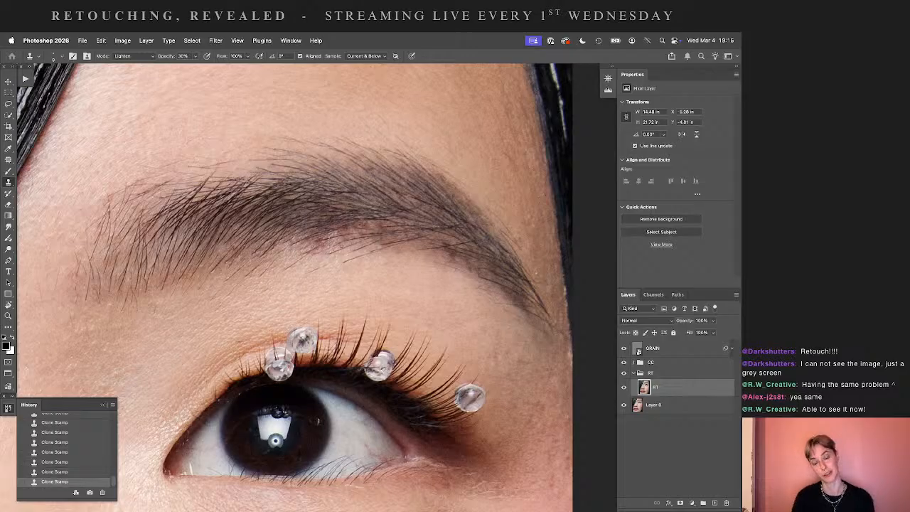
key(super+z)
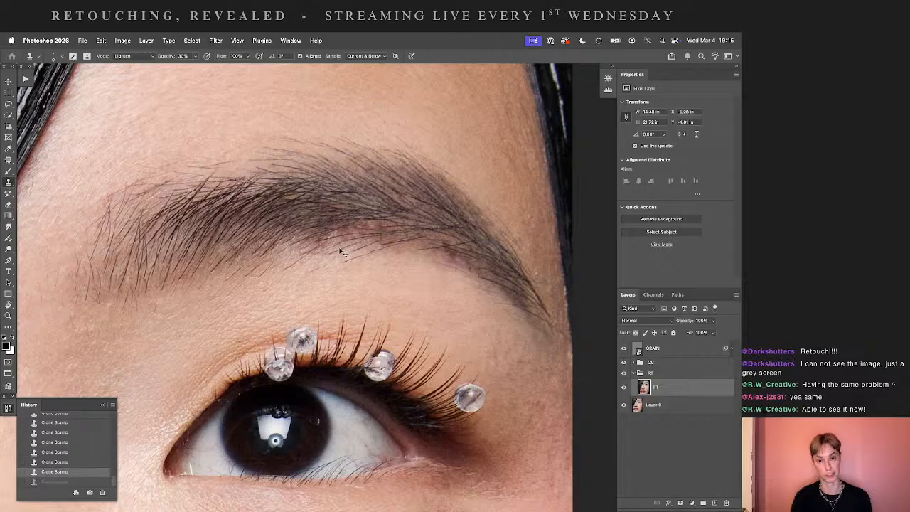
key(super+shift+z)
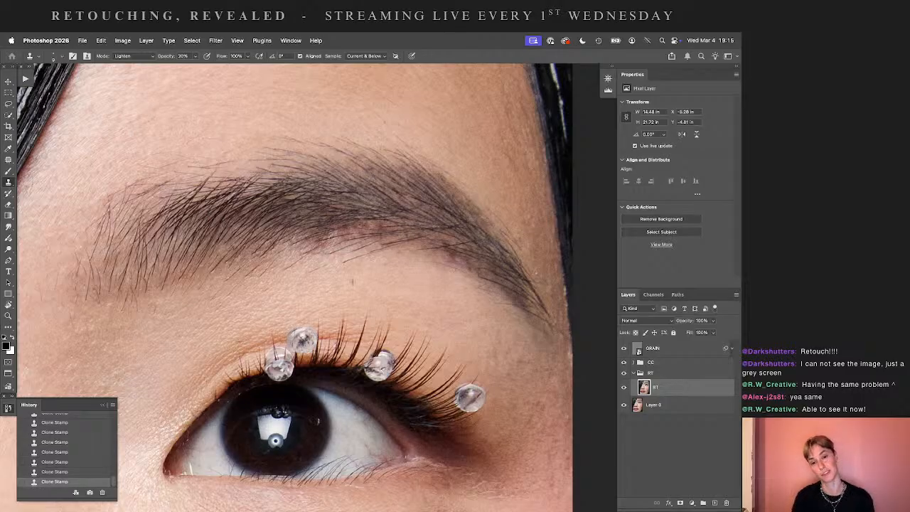
- Undo the last clone stroke and clone again beneath the eyebrow's outer end in Lighten mode
key(r)
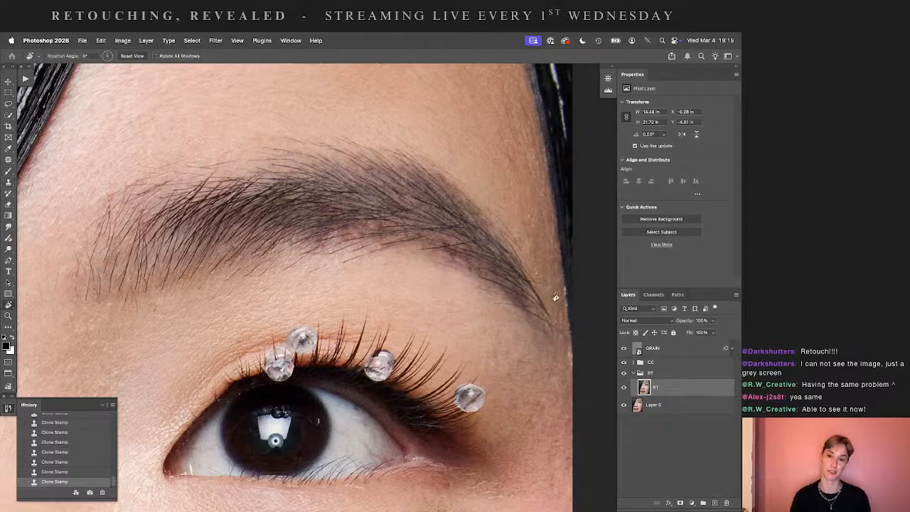
drag(558, 301, 408, 333)
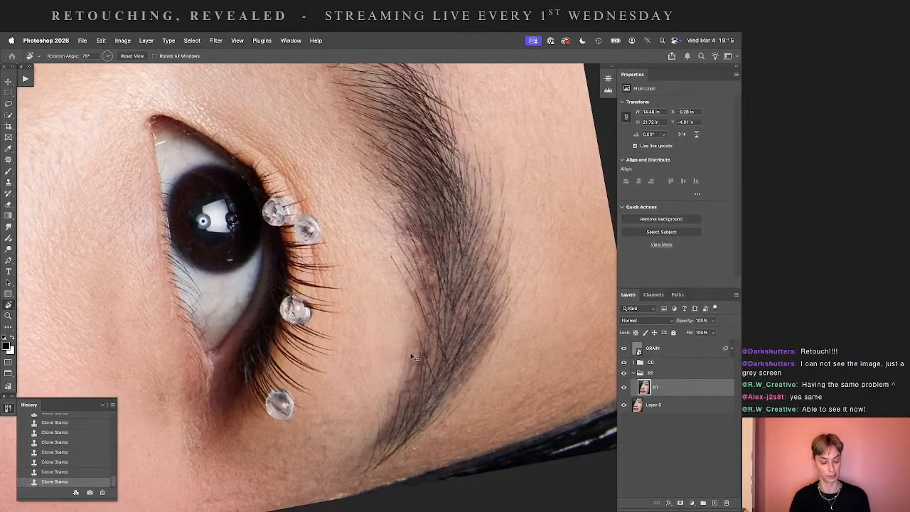
key(super+z)
key(s)
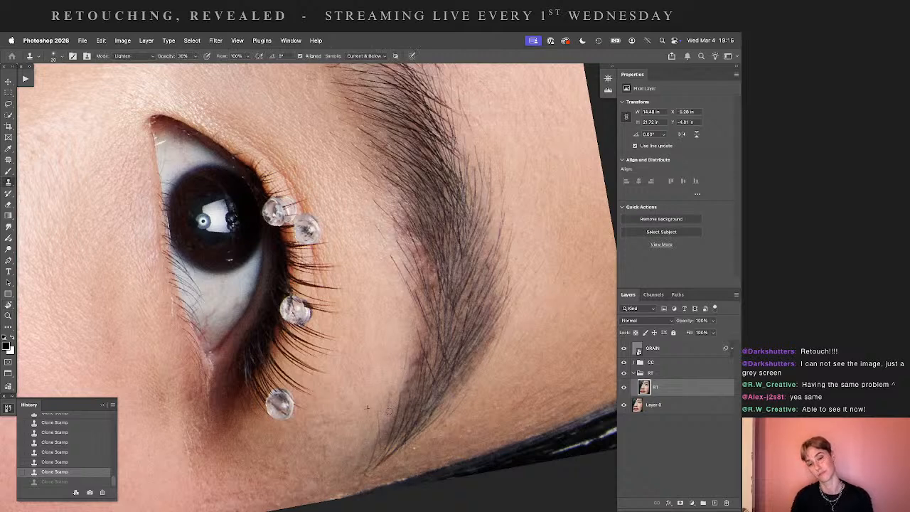
click(375, 402)
key(r)
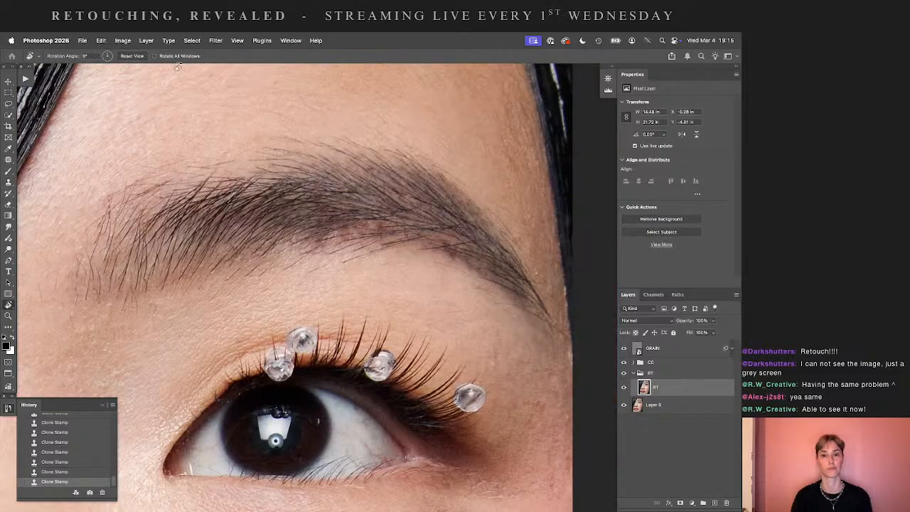
click(132, 57)
- Burn the sparse gaps on the eyebrow's lower middle edge using Midtones at 3% exposure with a 20 px brush, adding one dodge touch
key(o)
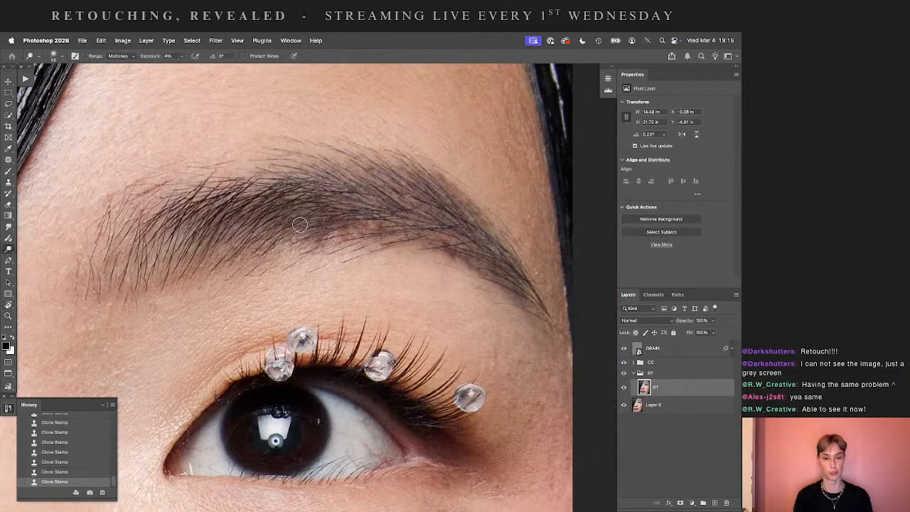
key([)
key([)
key([)
key([)
key([)
key([)
key([)
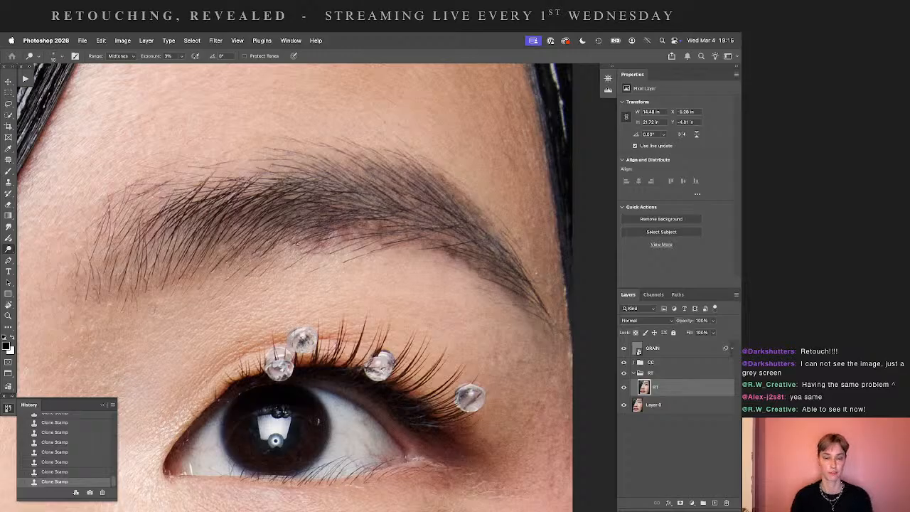
click(297, 243)
key(])
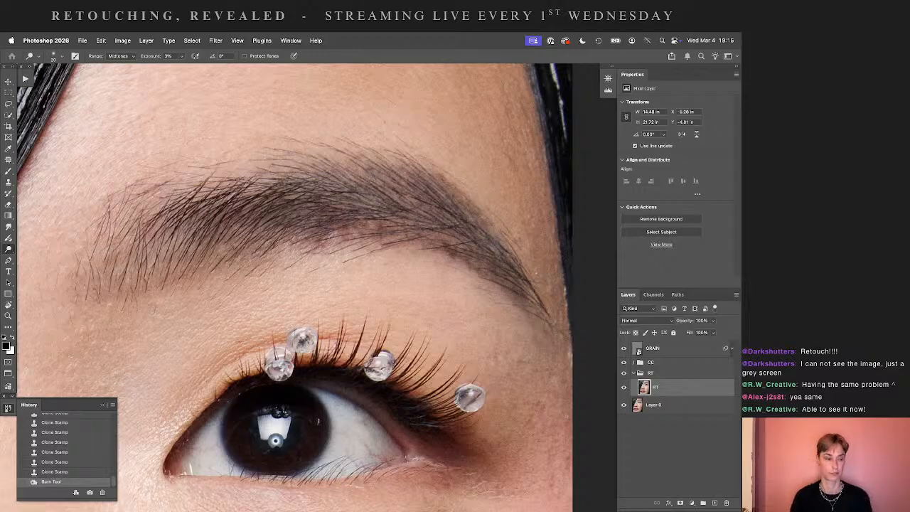
click(311, 231)
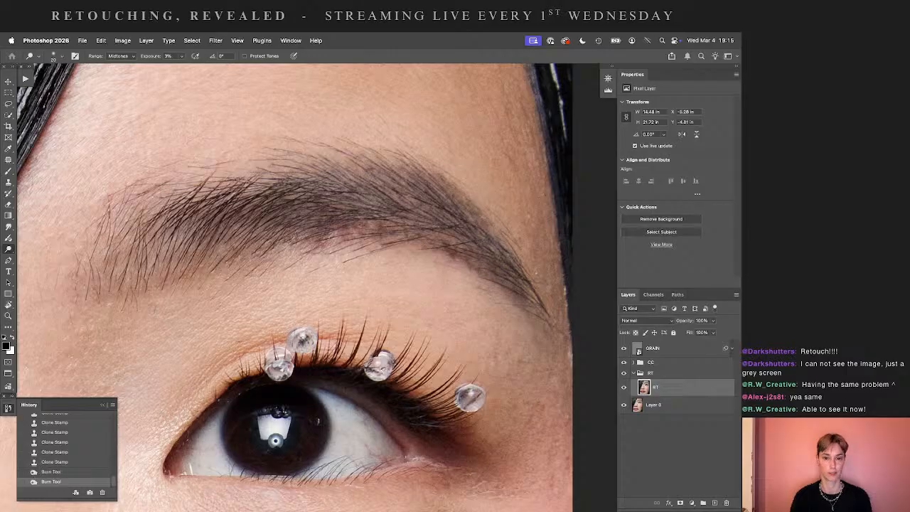
click(289, 243)
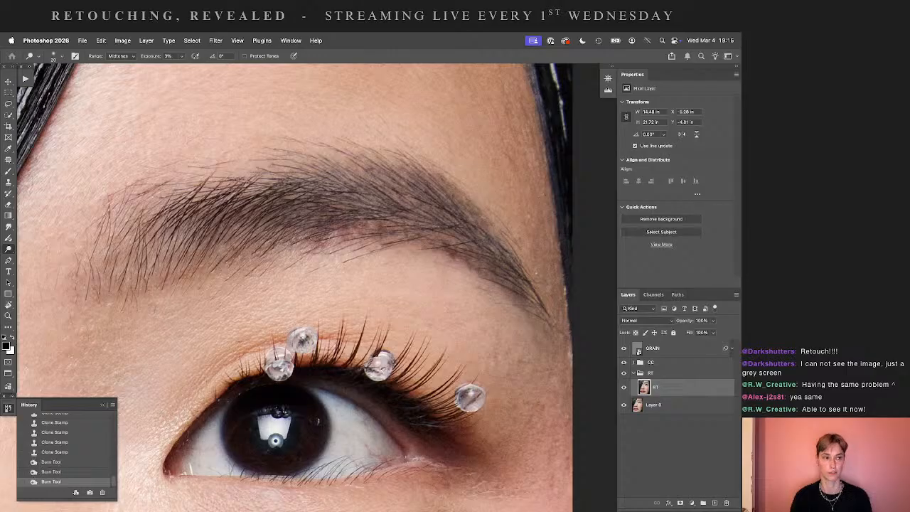
click(298, 244)
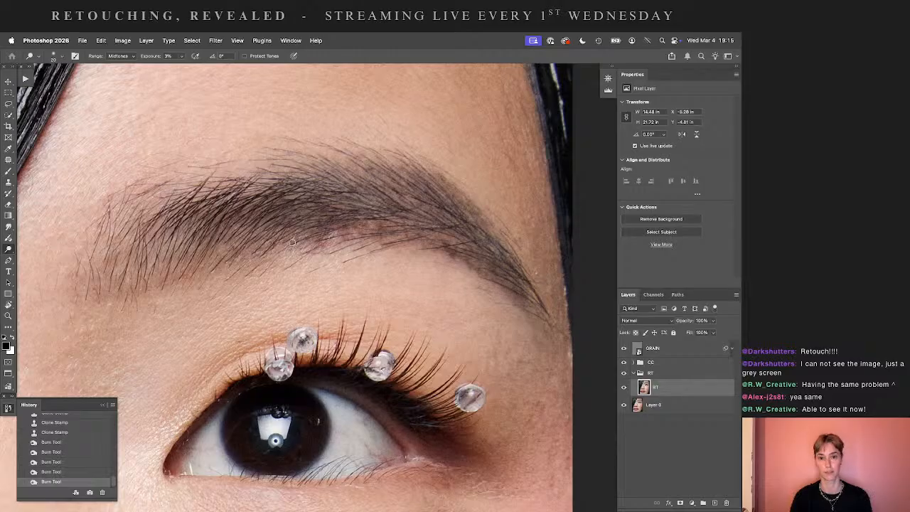
alt+click(294, 245)
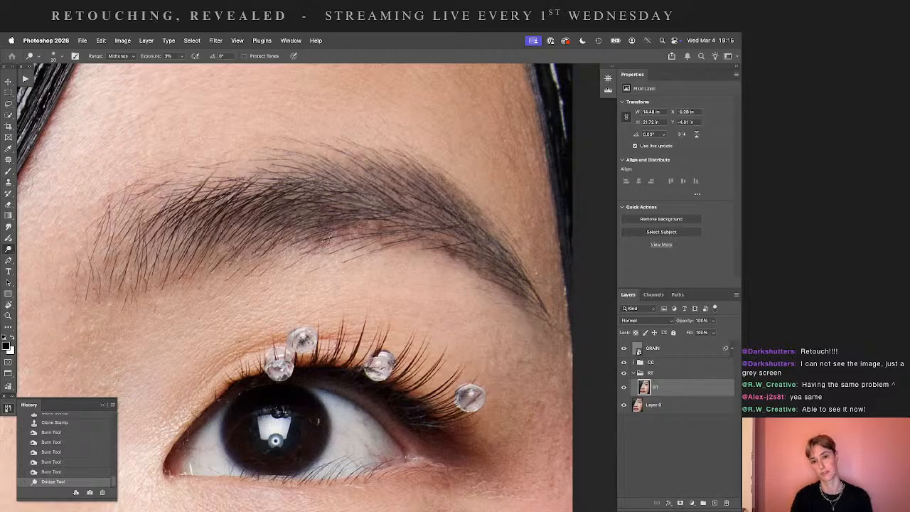
- Burn and dodge spots across the reddish skin patch under the eyebrow's arch at 3% exposure
click(326, 241)
click(334, 236)
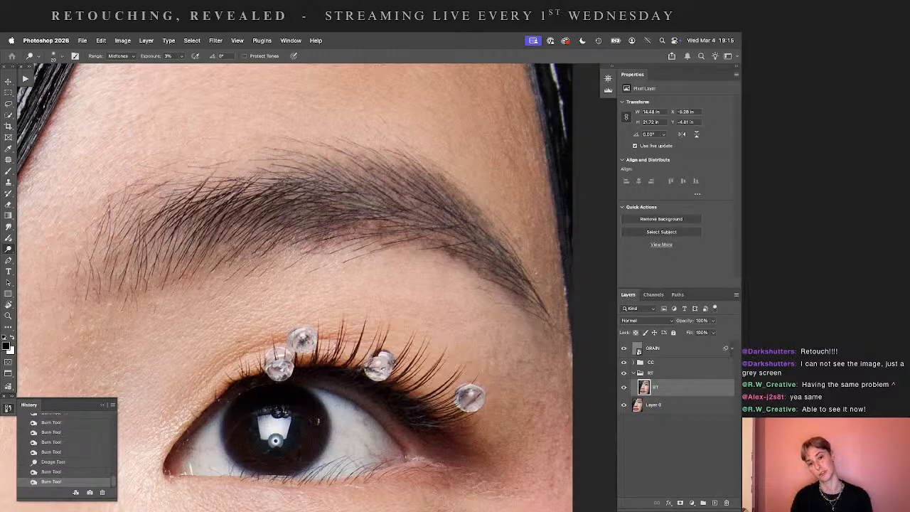
click(350, 231)
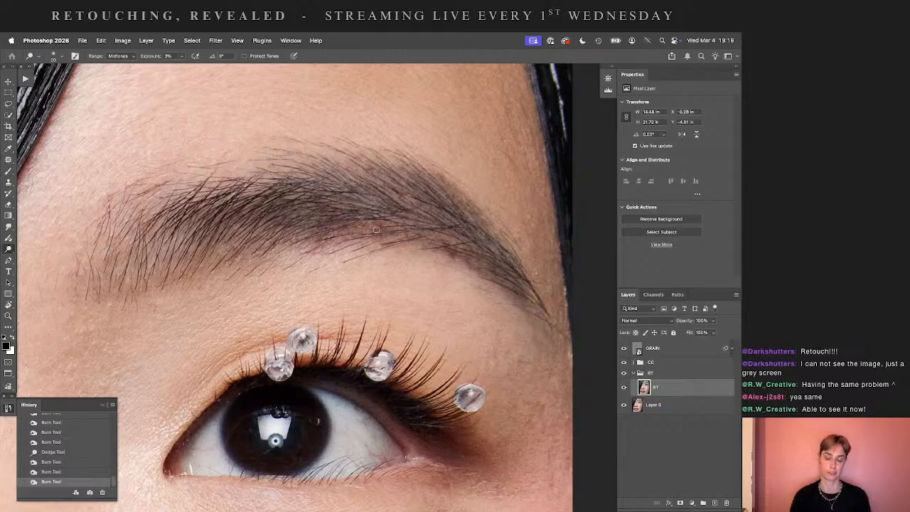
click(376, 228)
alt+click(377, 231)
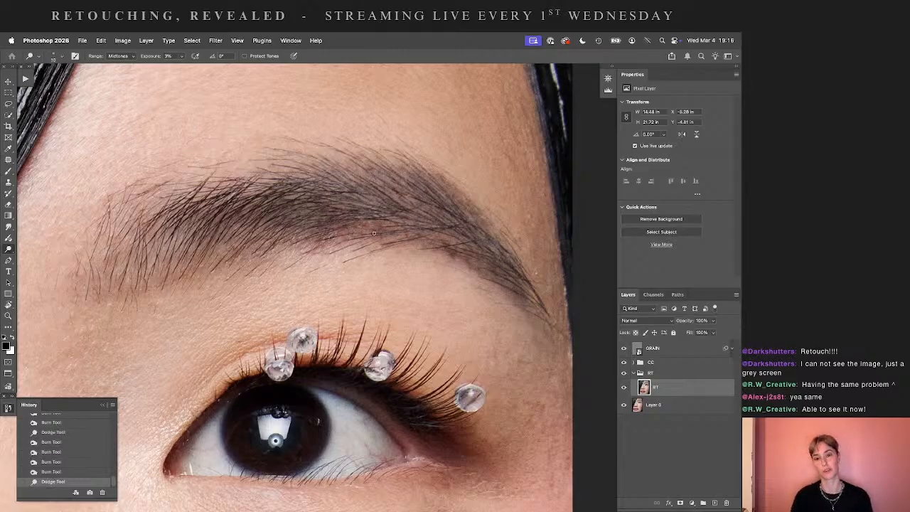
alt+click(379, 237)
click(365, 236)
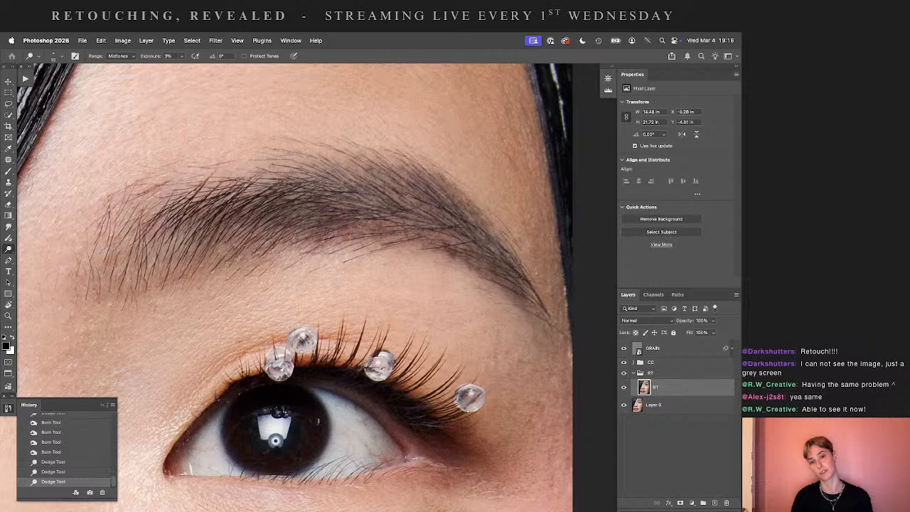
- Burn small spots in the reddish gap at the eyebrow's lower middle edge to even the hair density
alt+click(357, 233)
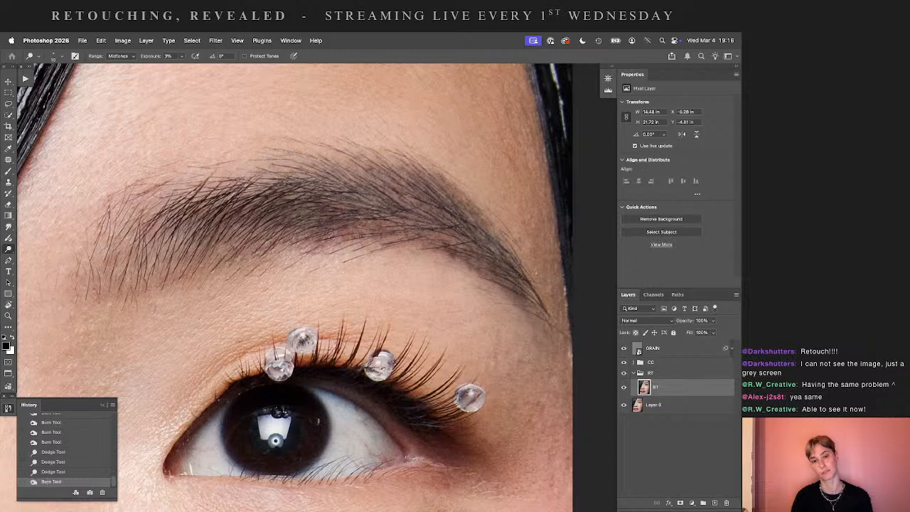
alt+click(360, 234)
alt+click(361, 234)
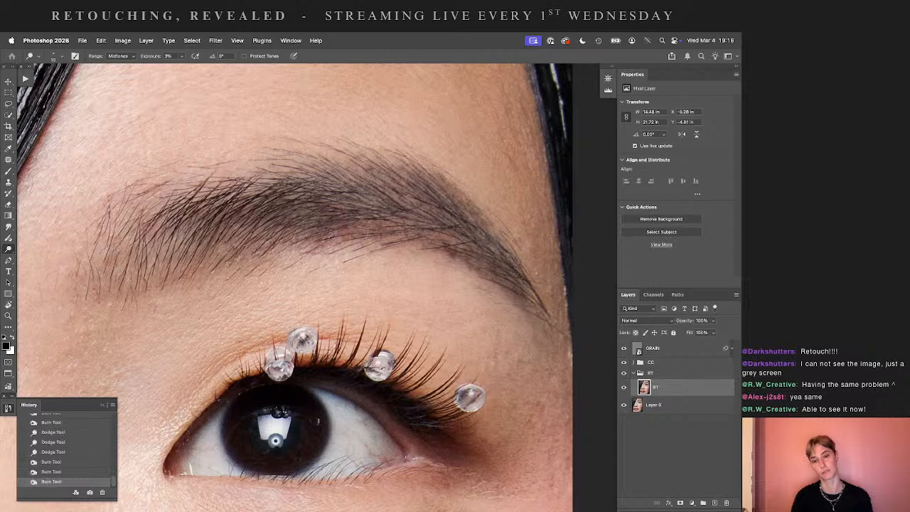
alt+click(339, 235)
alt+click(338, 236)
alt+click(338, 235)
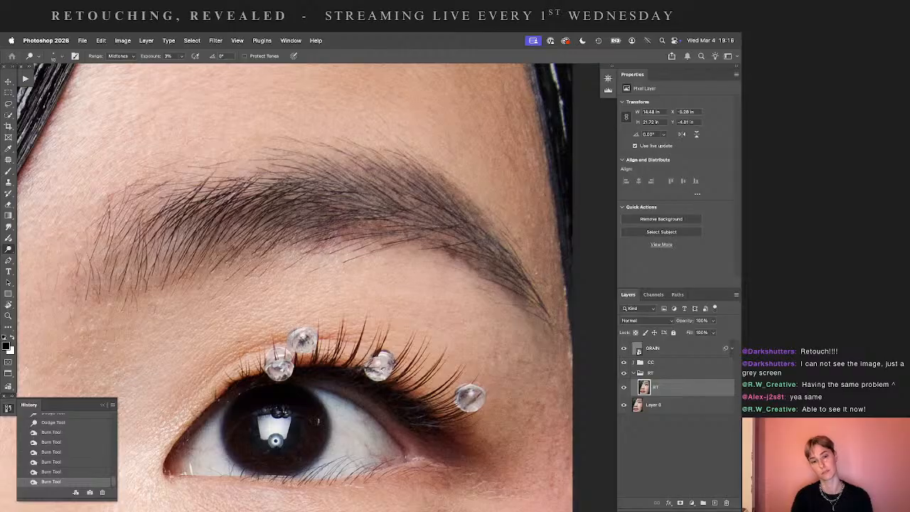
alt+click(341, 235)
alt+click(342, 234)
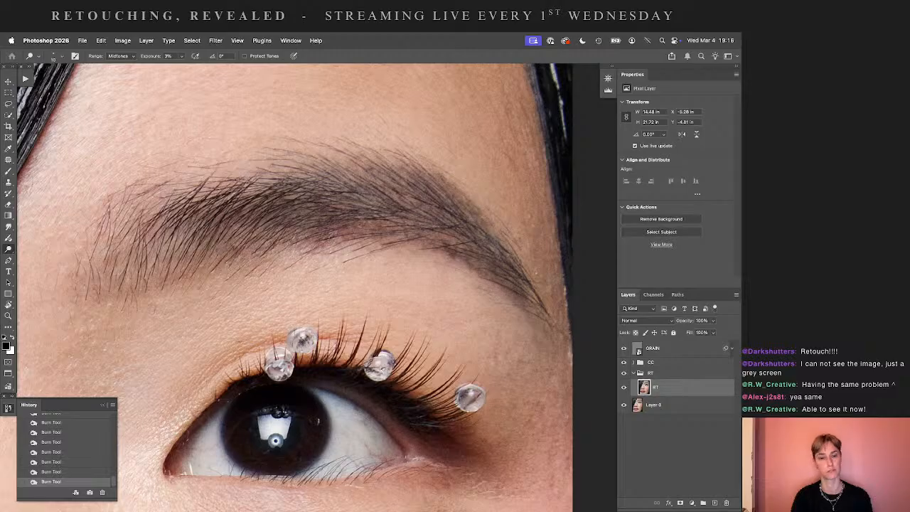
- Dodge and burn small spots between the hairs in the lower part of the eyebrow's inner half at 3% exposure
click(235, 249)
alt+click(228, 251)
alt+click(224, 253)
click(219, 255)
click(228, 250)
alt+click(248, 240)
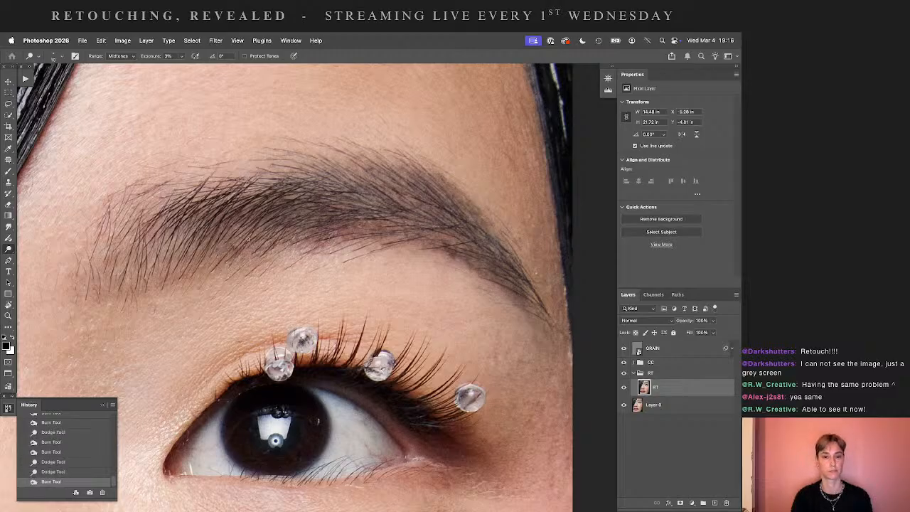
alt+click(246, 243)
click(234, 245)
alt+click(234, 246)
alt+click(232, 247)
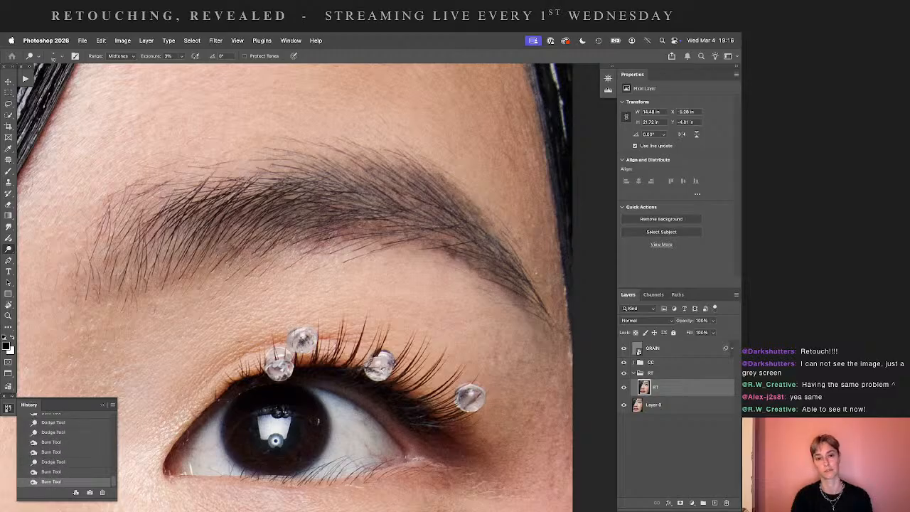
alt+click(236, 247)
click(236, 247)
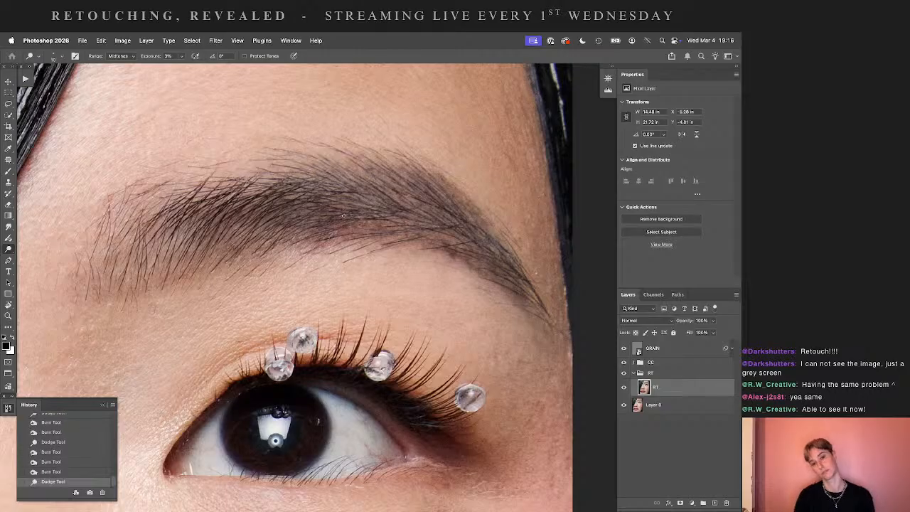
click(236, 254)
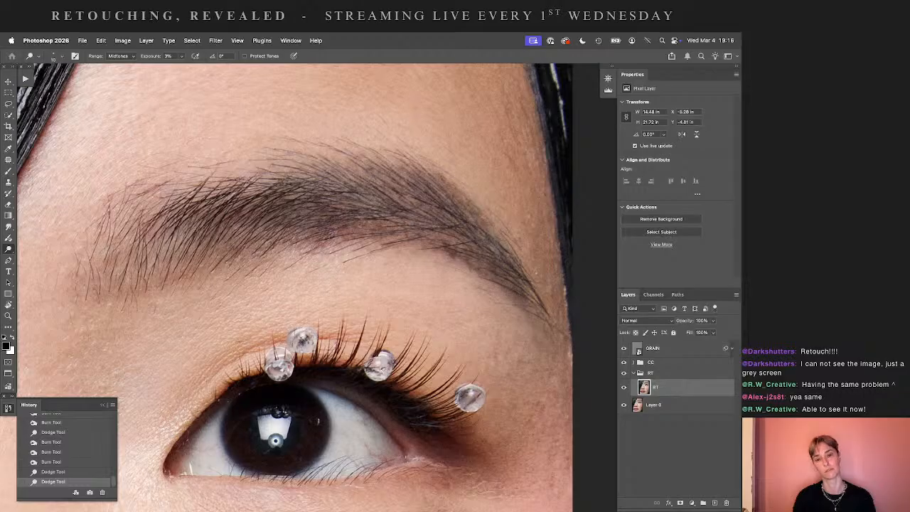
- Dodge and burn small spots along the lower edge of the eyebrow's middle section, using Midtones at 3% exposure
alt+click(331, 238)
click(377, 224)
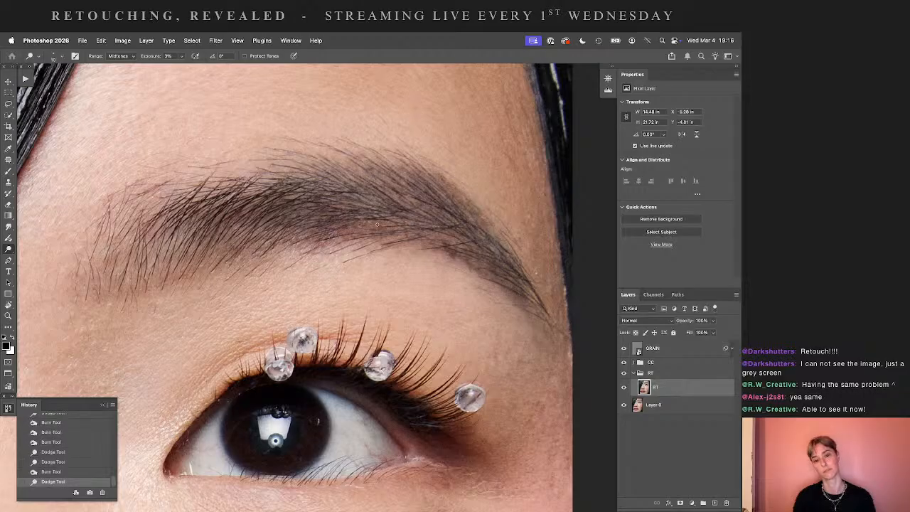
click(423, 229)
alt+click(379, 224)
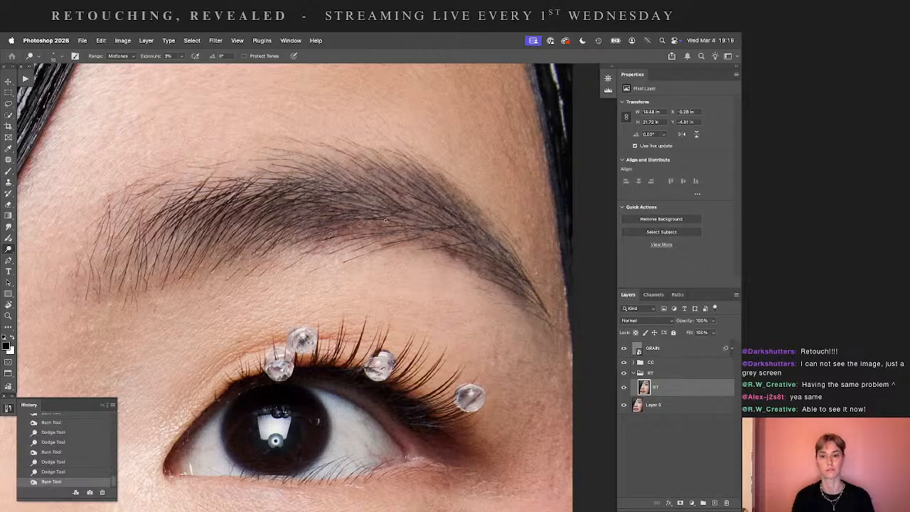
alt+click(361, 229)
alt+click(377, 228)
alt+click(371, 227)
alt+click(387, 229)
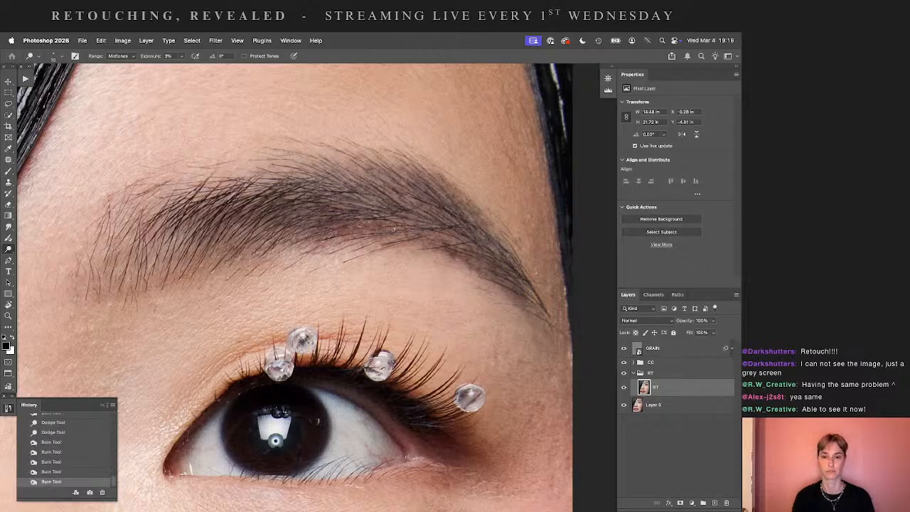
- Even the hair density just under and inside the eyebrow's arch with light burn and dodge touches at 3% exposure
alt+click(403, 230)
click(404, 231)
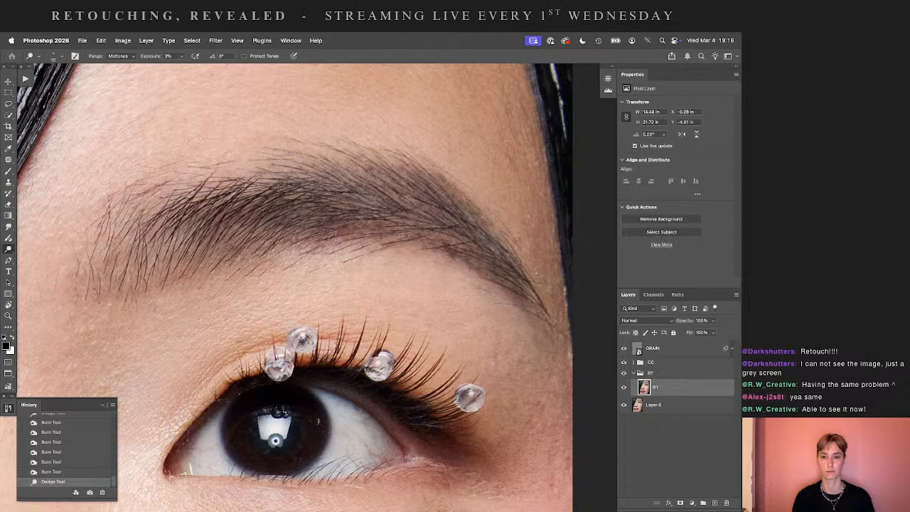
click(385, 234)
alt+click(385, 235)
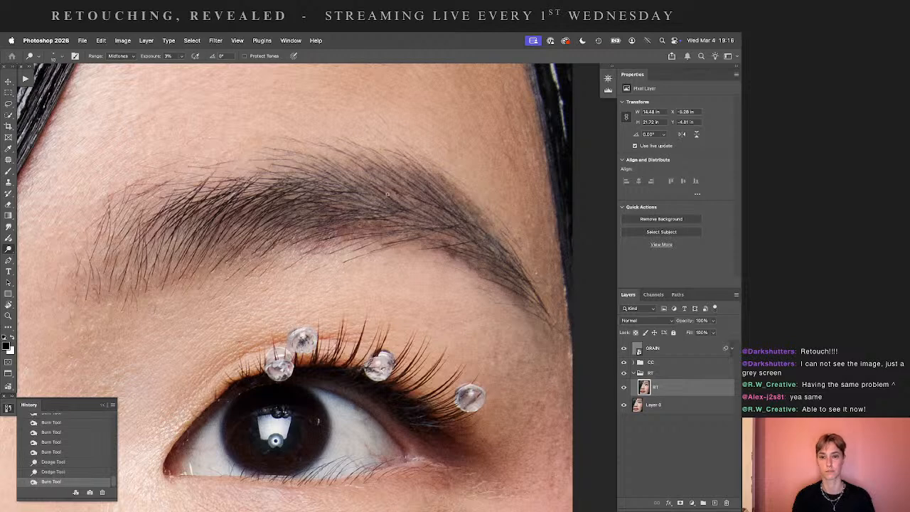
alt+click(403, 206)
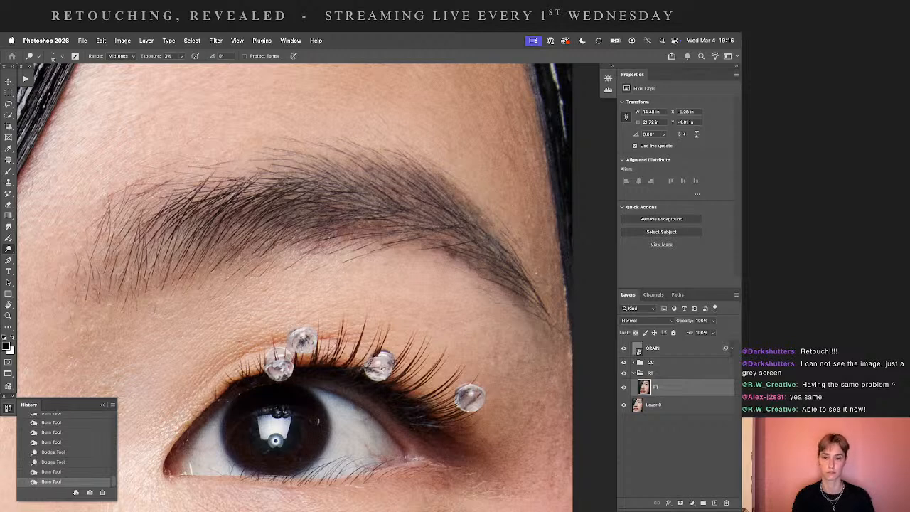
- Burn the sparse gaps along the lower edge of the eyebrow's outer half at 3% exposure, adding a dodge touch
key(r)
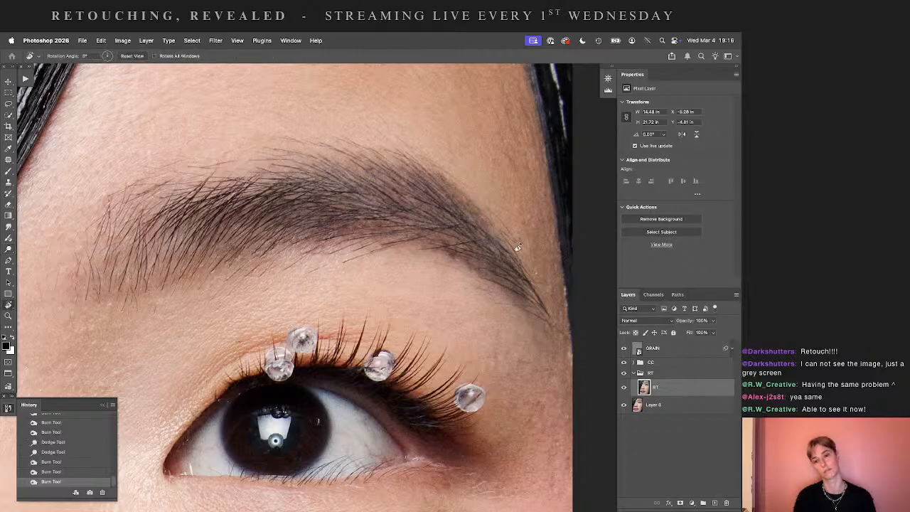
mouse_move(518, 246)
mouse_down()
mouse_move(441, 165)
mouse_move(349, 188)
mouse_move(362, 183)
mouse_up()
key(o)
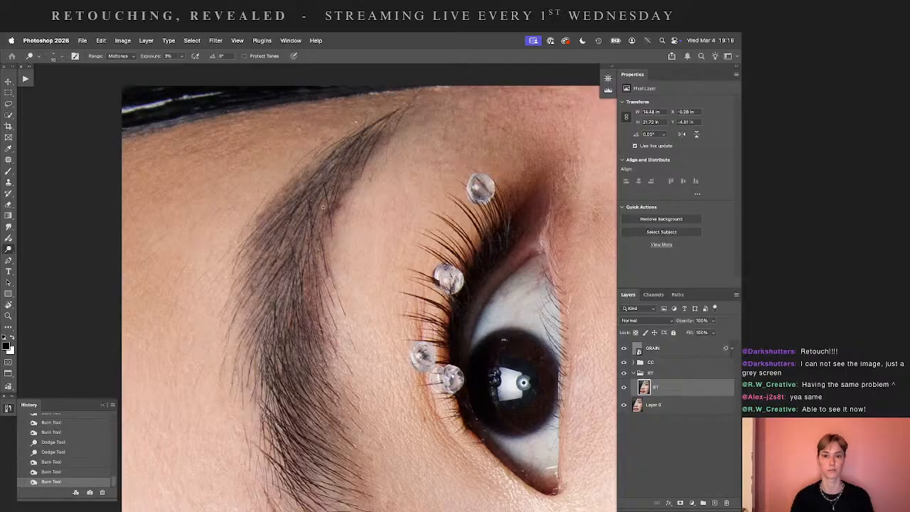
click(323, 212)
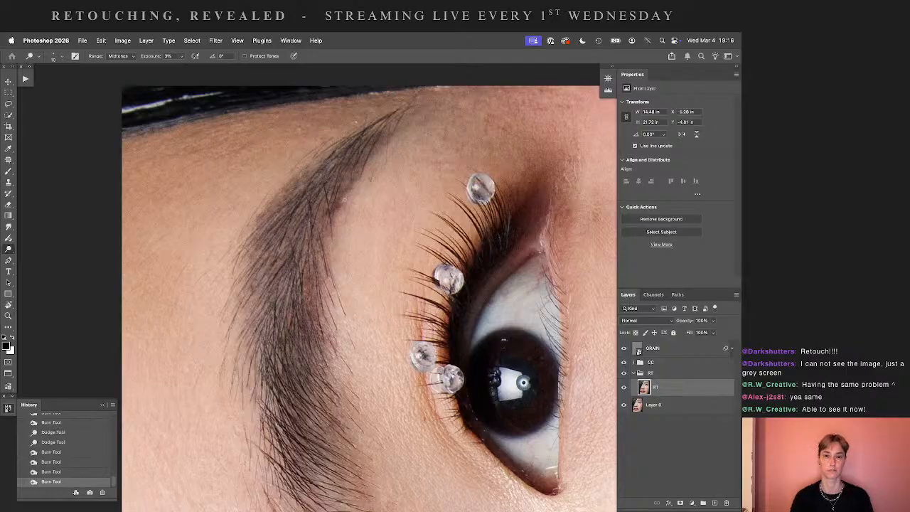
drag(345, 200, 334, 186)
click(347, 172)
click(348, 171)
click(335, 178)
click(349, 179)
click(356, 173)
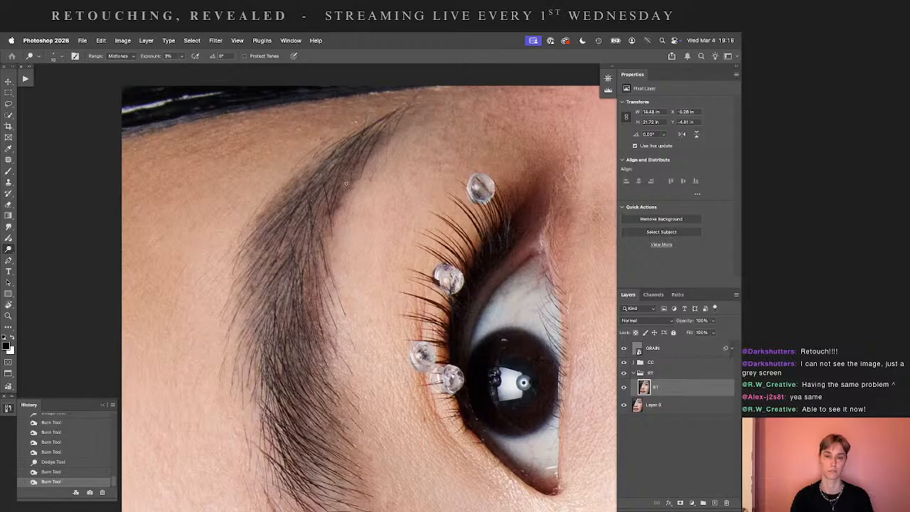
- Dodge and burn fine spots from the eyebrow's outer lower edge up towards its tail at 3% exposure
click(346, 183)
click(346, 184)
click(342, 186)
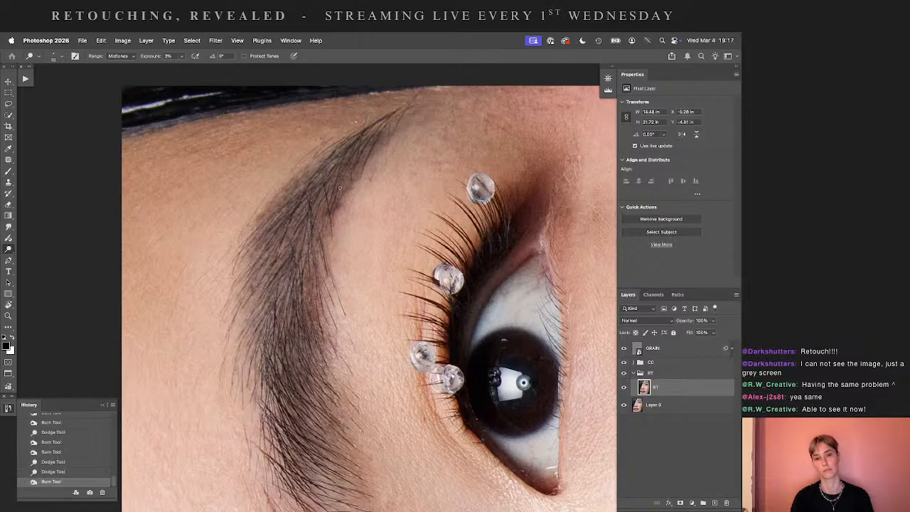
click(347, 177)
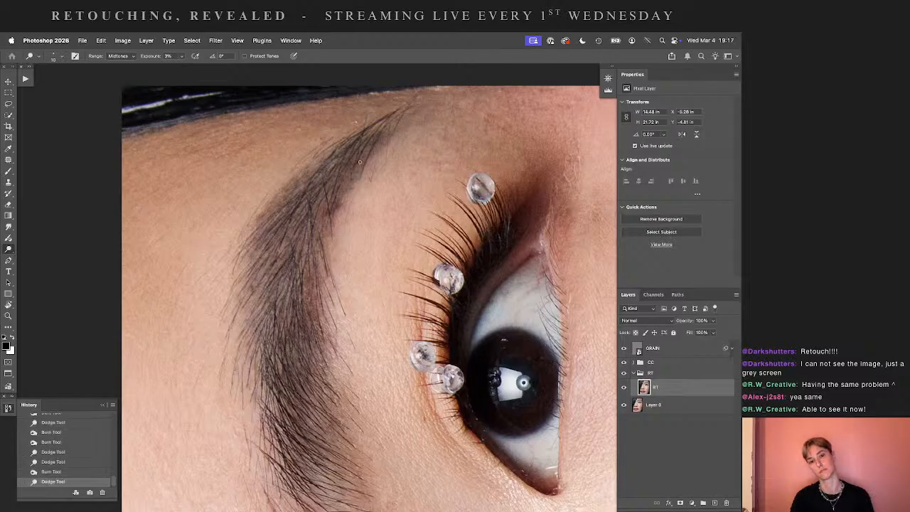
alt+click(359, 162)
alt+click(384, 124)
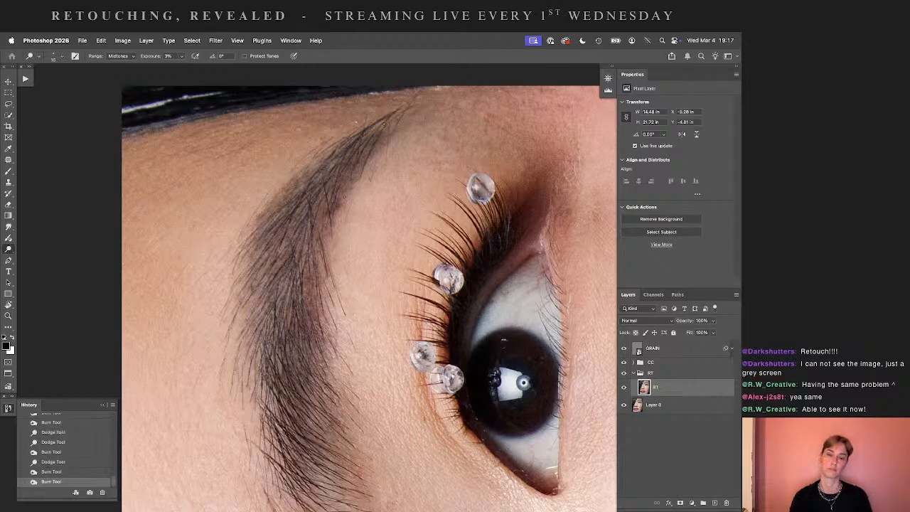
alt+click(384, 124)
- Dodge the dark reddish patch below the eyebrow's outer half and the upper edge of the arch
click(344, 207)
click(343, 204)
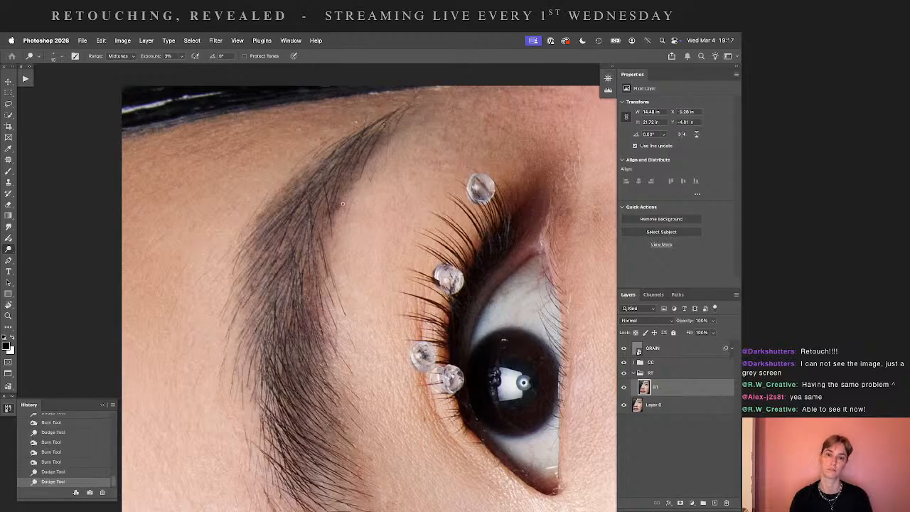
click(263, 211)
click(258, 218)
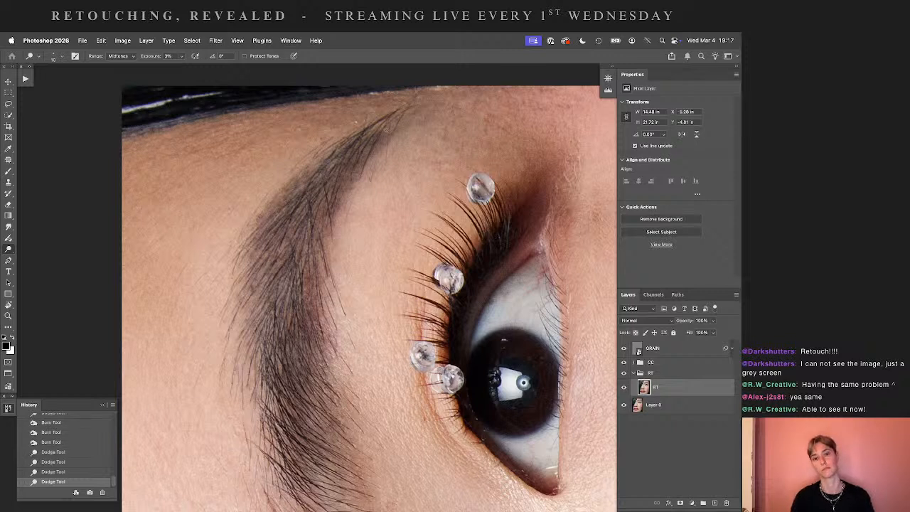
- Refine the thin tip of the eyebrow's tail with small dodge and burn touches at 3% exposure
click(418, 105)
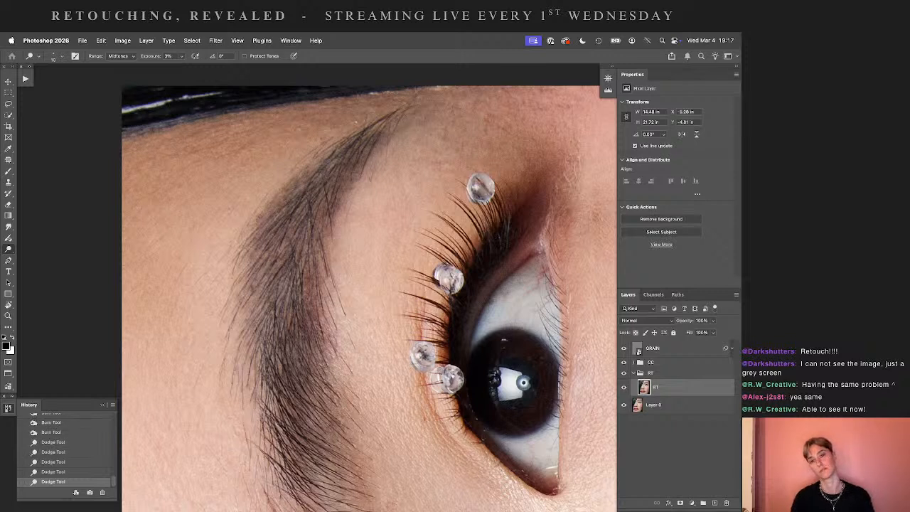
alt+click(390, 127)
click(390, 127)
click(390, 126)
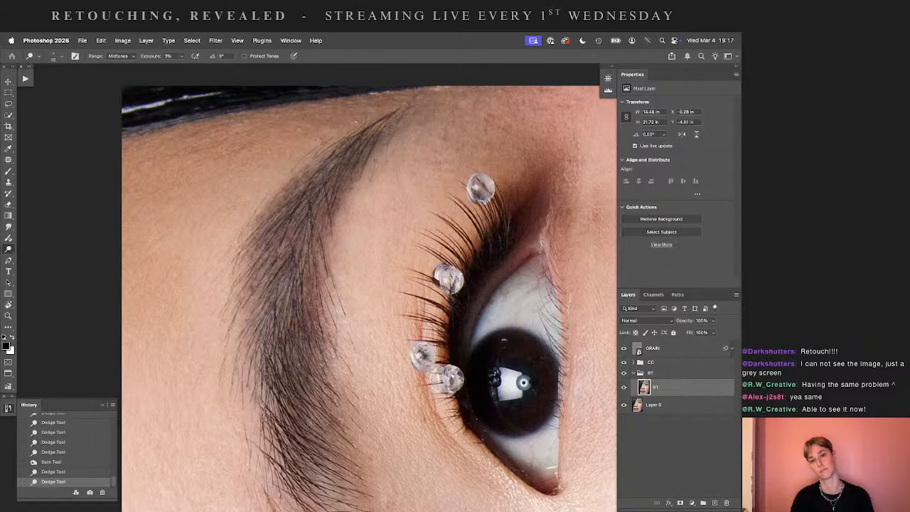
alt+click(391, 126)
- Reset the canvas rotation, fit the whole portrait in view and compare it with the RT layer hidden and shown
key(r)
click(132, 56)
key(ctrl+0)
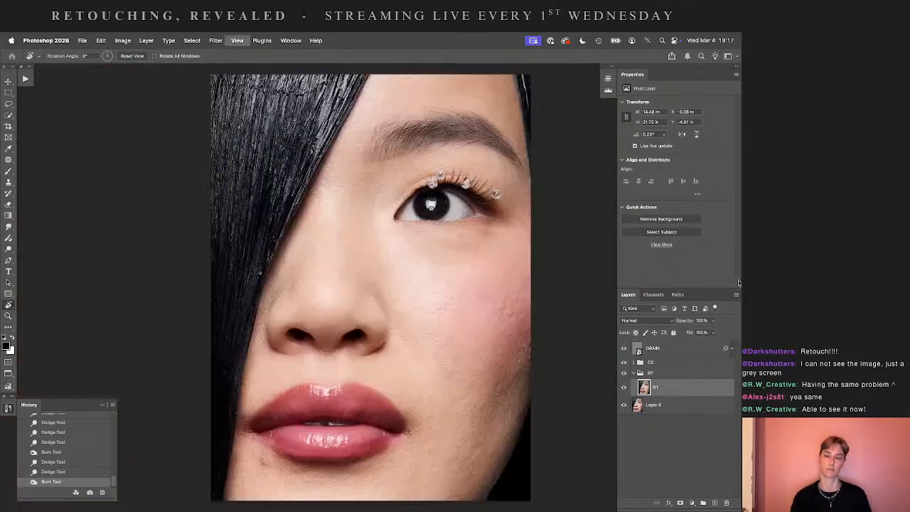
click(624, 387)
click(625, 387)
click(625, 387)
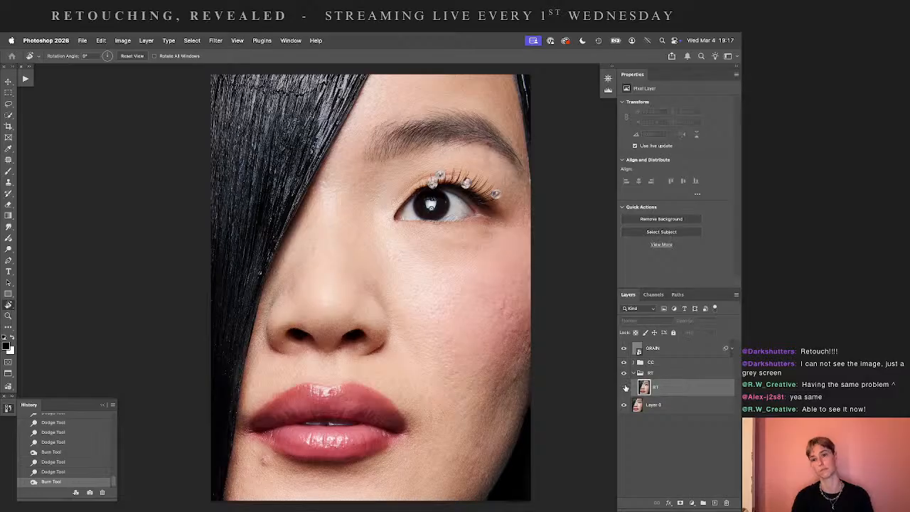
click(624, 387)
click(625, 387)
click(625, 387)
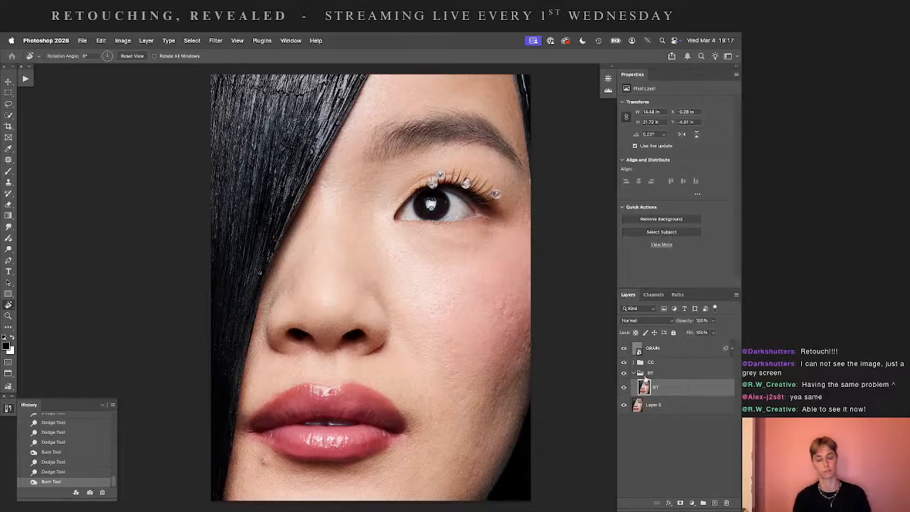
- Burn the inner half of the eyebrow in Midtones at 2% exposure with a 60 px brush
key(o)
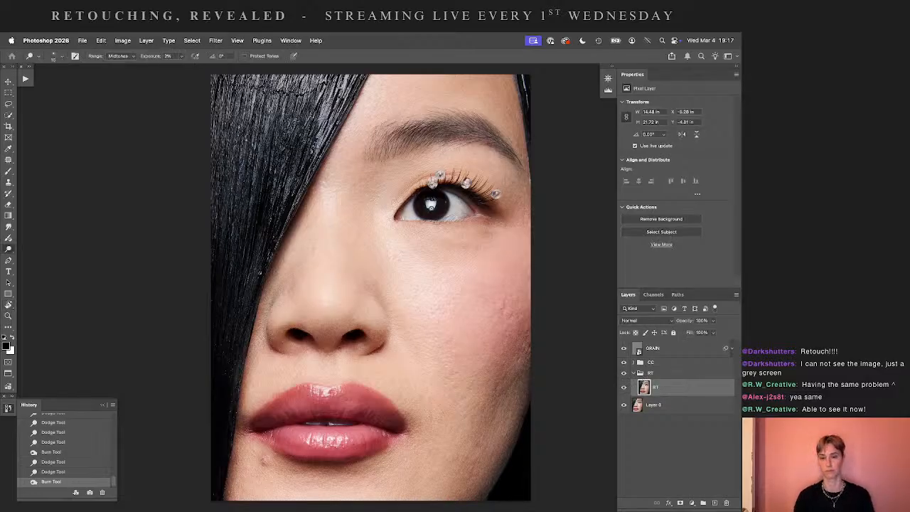
key(ctrl+minus)
key(ctrl+minus)
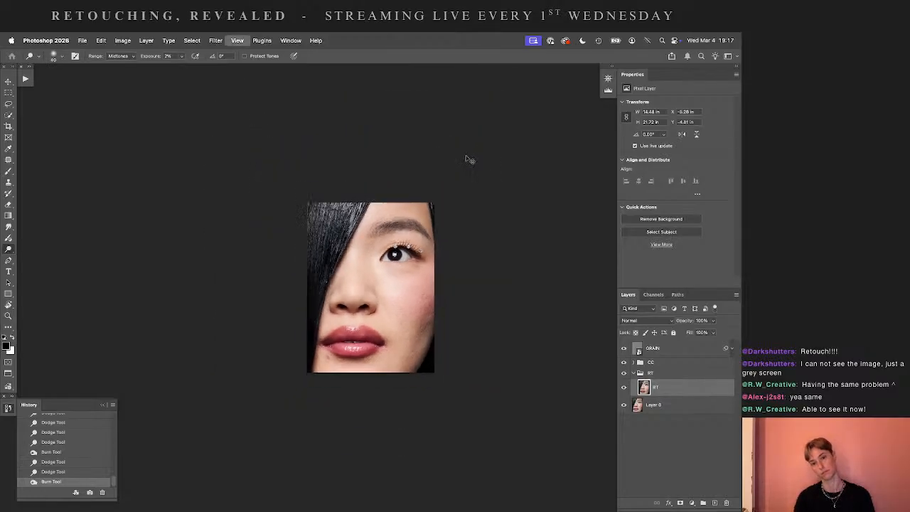
key(ctrl+plus)
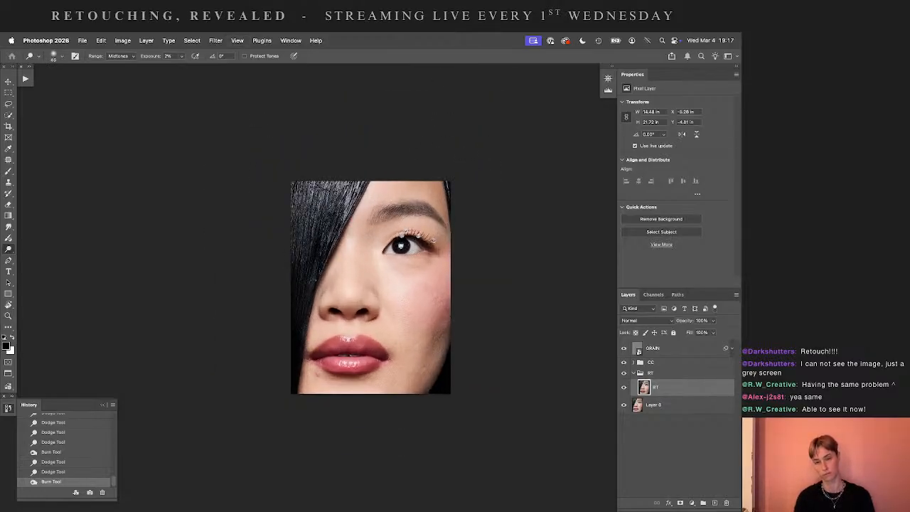
click(380, 213)
click(387, 214)
click(388, 213)
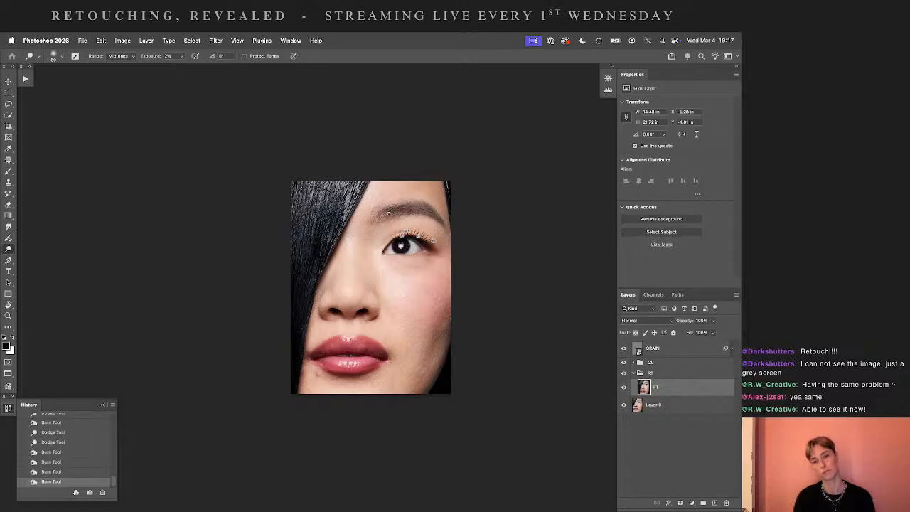
click(388, 213)
click(388, 212)
click(388, 212)
click(388, 212)
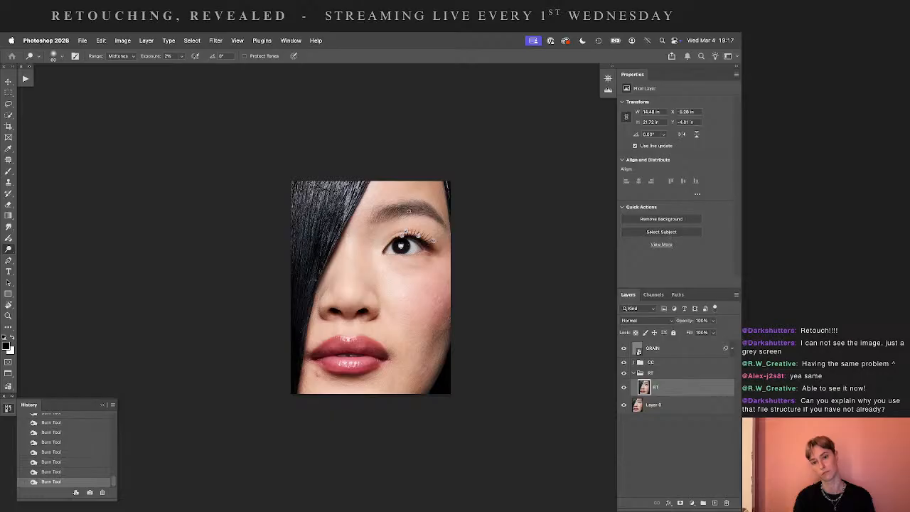
- Dodge and burn broad spots in the middle of the eyebrow at 2% exposure to even its overall tone
click(409, 210)
alt+click(402, 210)
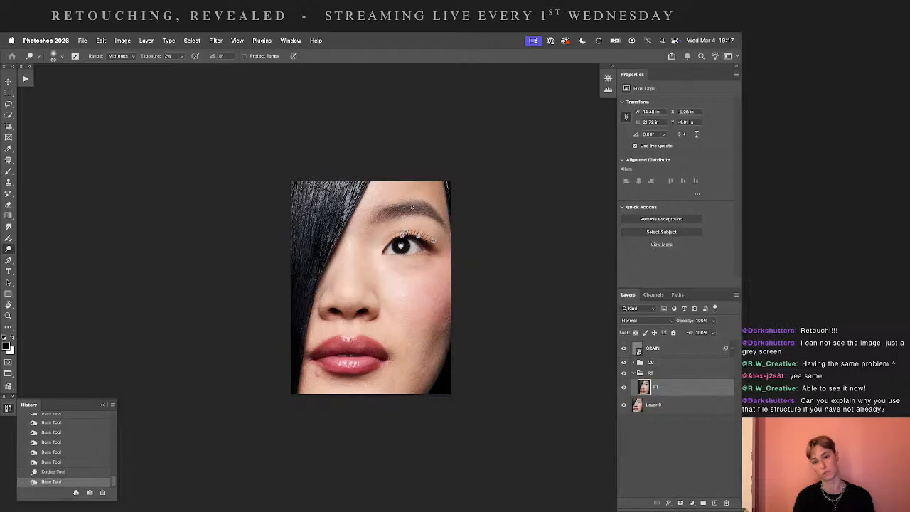
alt+click(408, 209)
alt+click(405, 210)
click(407, 210)
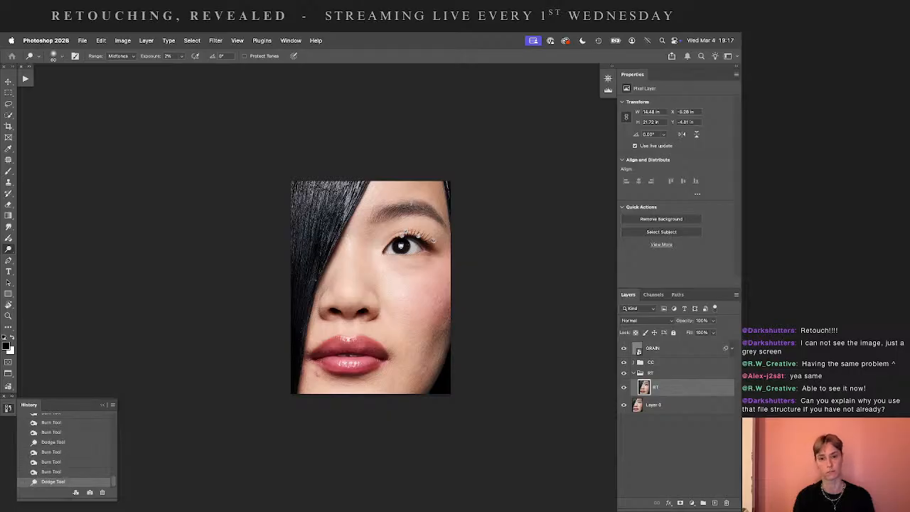
click(408, 210)
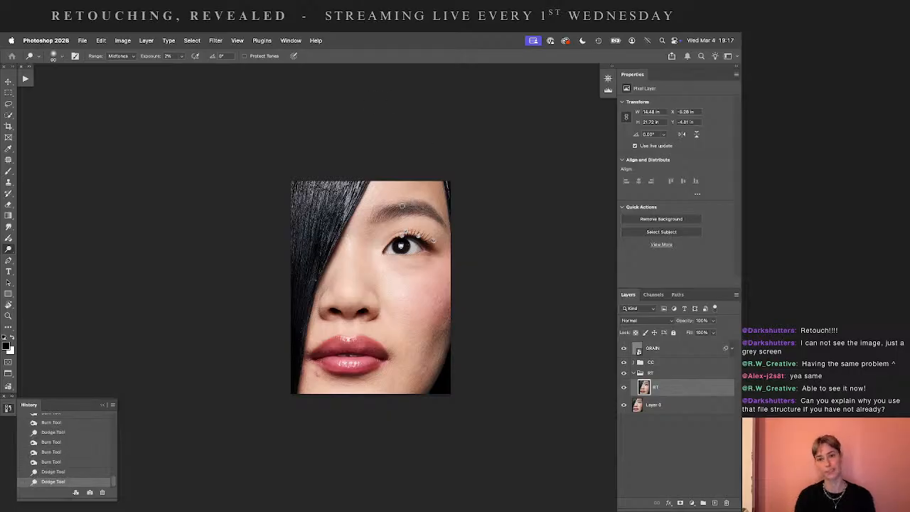
click(403, 209)
click(420, 209)
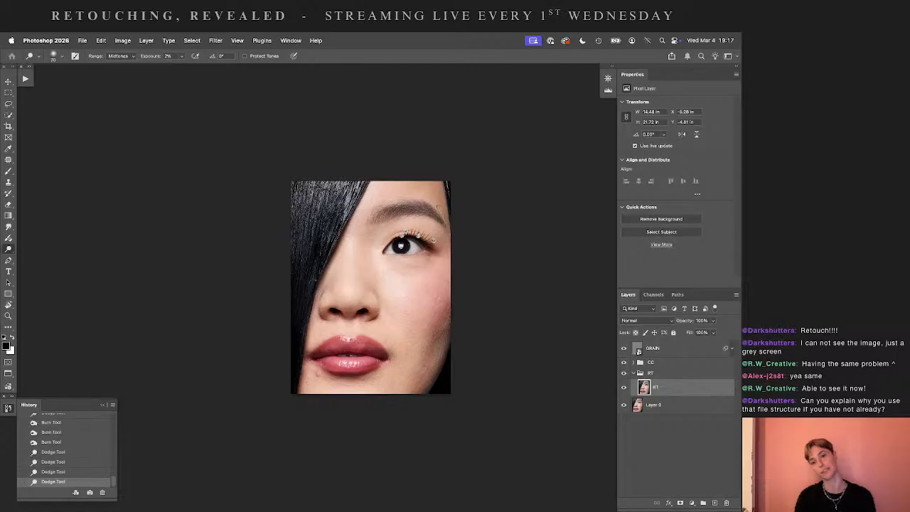
click(406, 210)
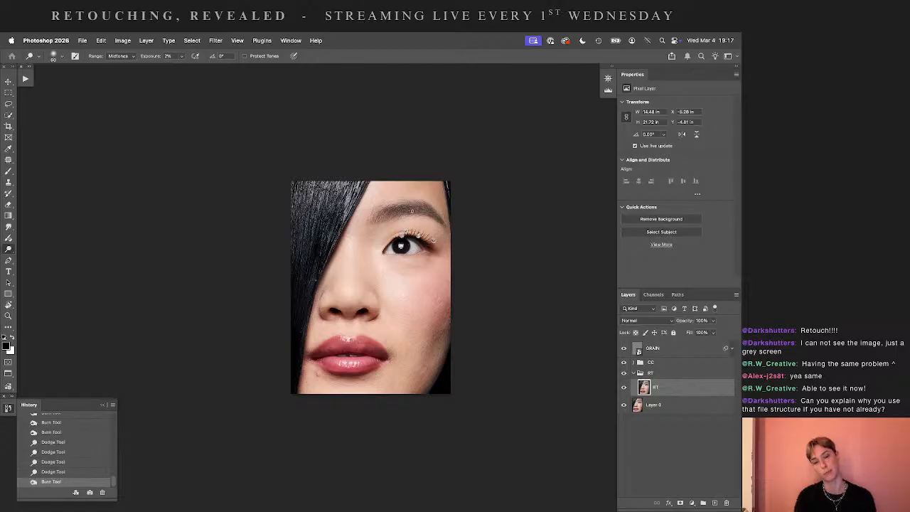
- Burn the eyebrow from its middle to the upper edge with a 60 px brush, adding dodge touches near the arch
click(407, 209)
click(408, 208)
click(408, 206)
alt+click(409, 205)
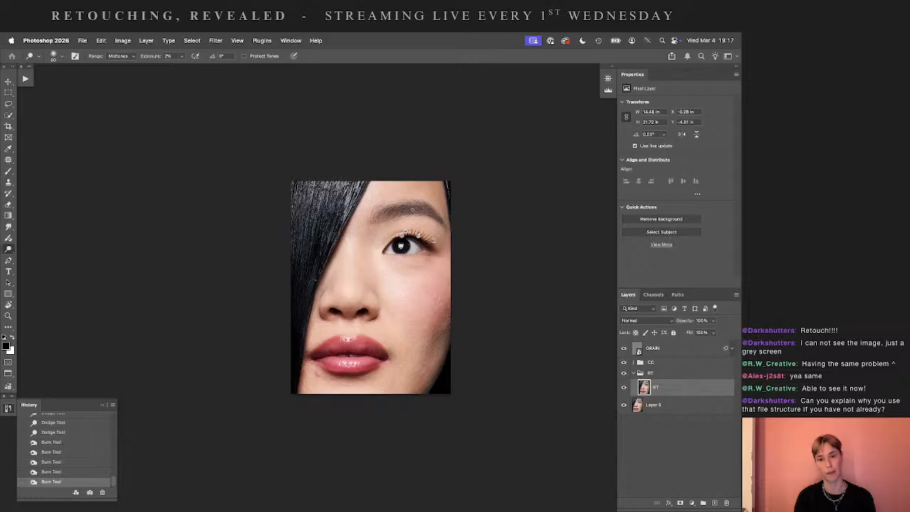
click(415, 207)
click(418, 206)
click(408, 210)
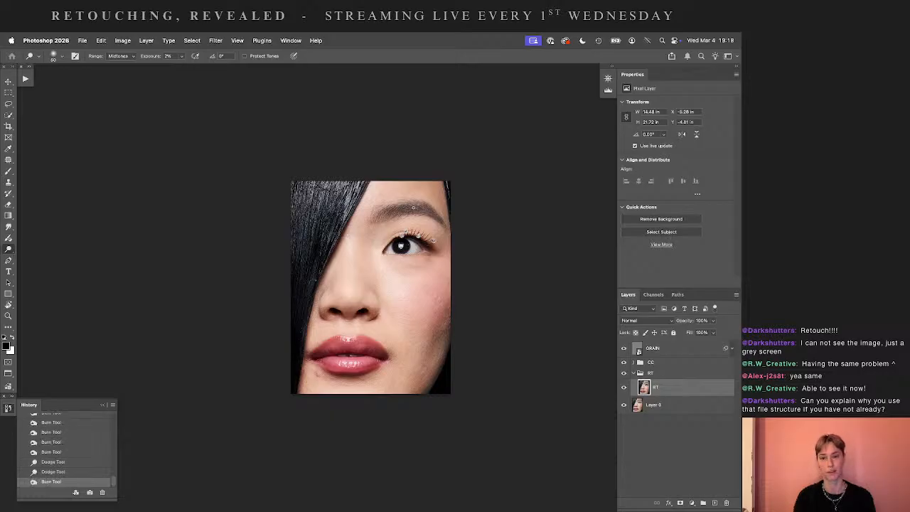
- Burn repeated spots across the eyebrow's arch with the 60 px brush, adding a dodge touch towards the tail
click(415, 210)
alt+click(410, 209)
alt+click(418, 210)
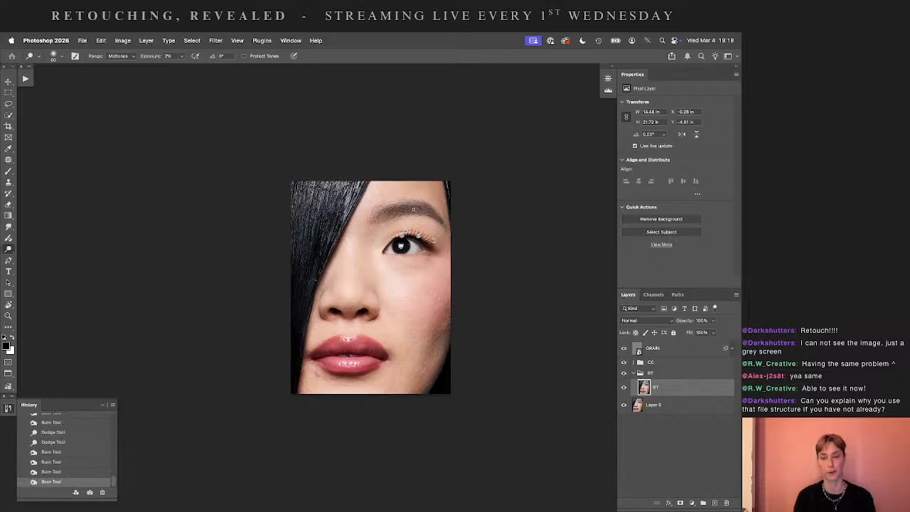
click(430, 208)
alt+click(411, 211)
alt+click(413, 210)
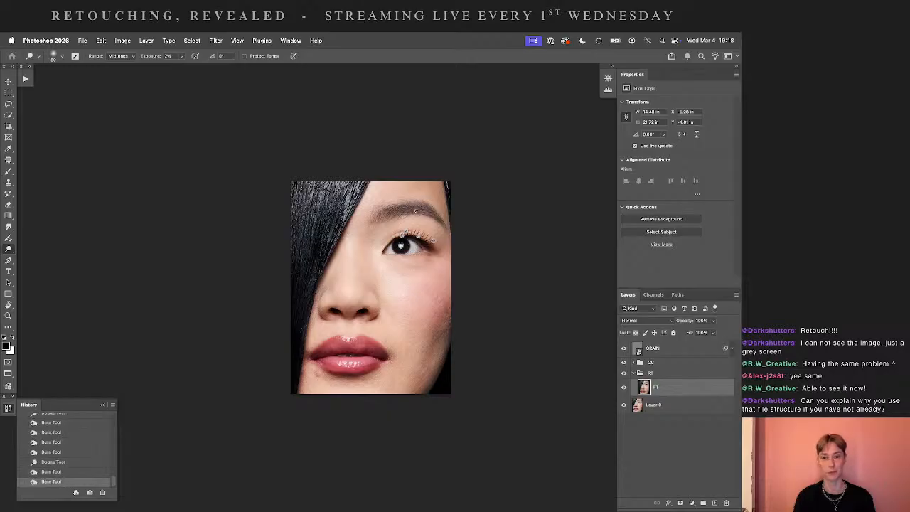
alt+click(418, 209)
alt+click(421, 207)
alt+click(425, 207)
alt+click(420, 207)
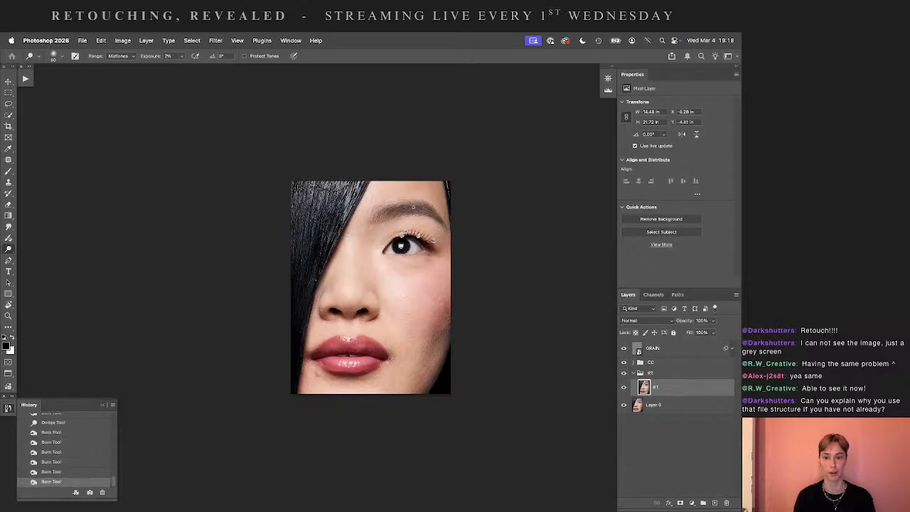
- Touch up two spots near the eyebrow's outer arch in Midtones at 2% exposure with burn and dodge
alt+click(418, 207)
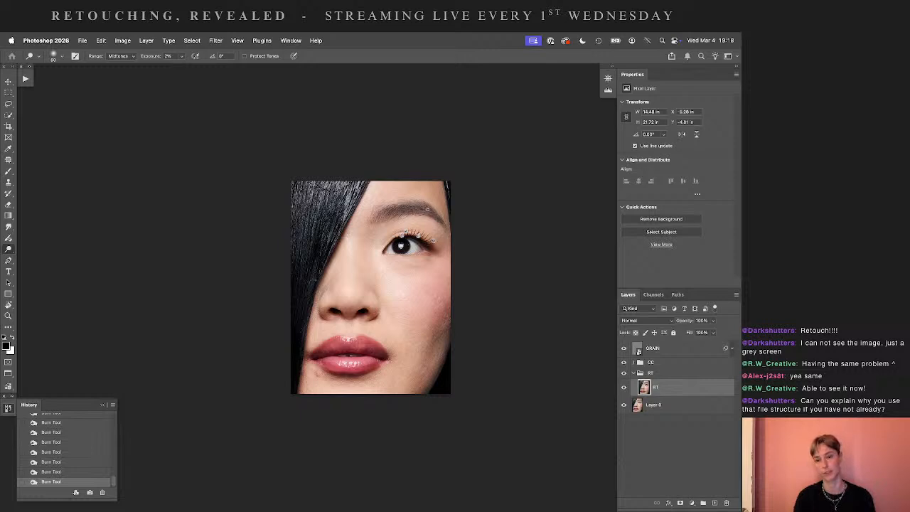
click(423, 207)
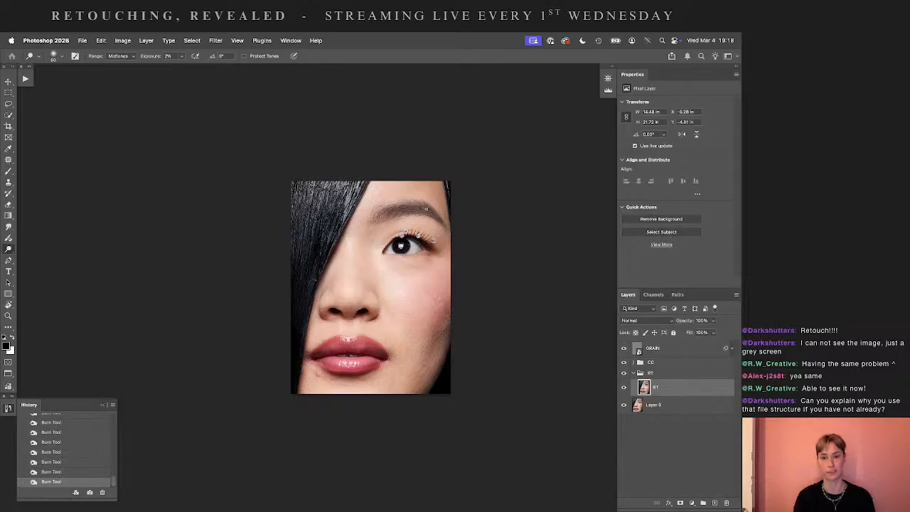
- Compare the eyebrow before and after retouching by toggling the RT layer's visibility
click(629, 388)
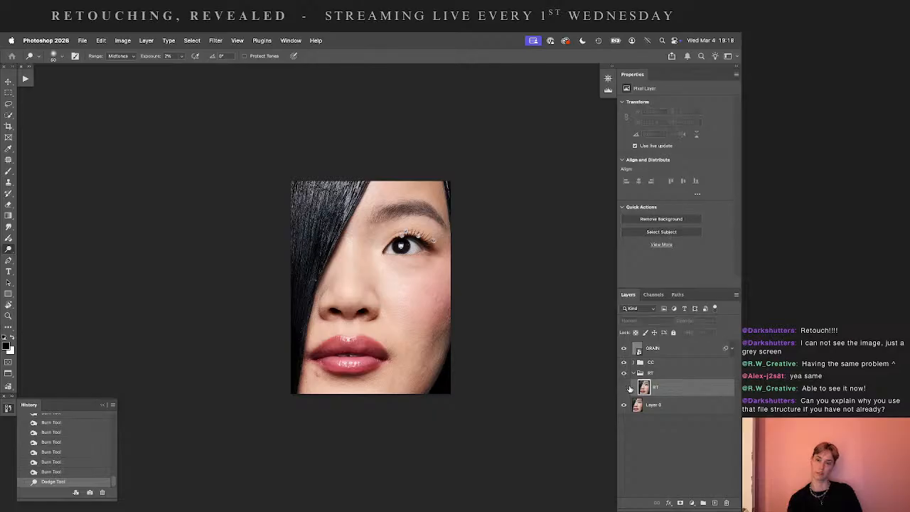
click(624, 389)
click(625, 389)
click(625, 389)
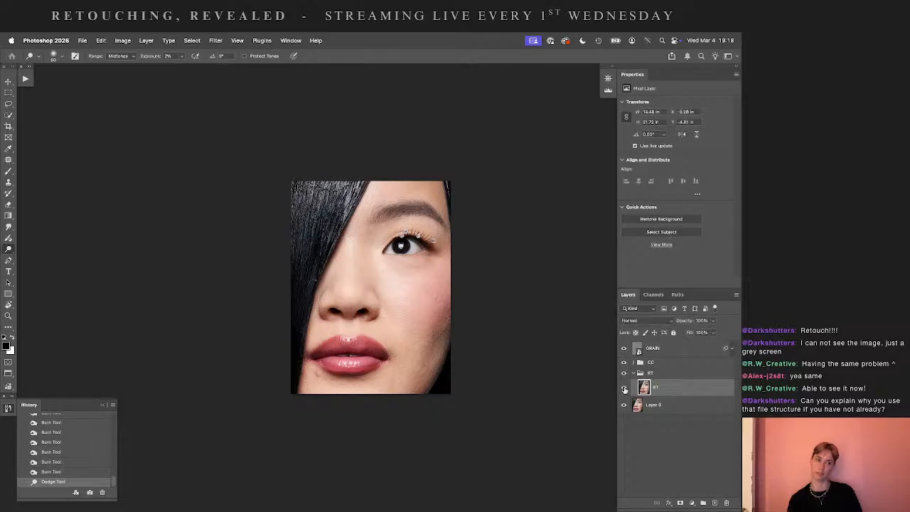
click(624, 389)
click(624, 390)
click(624, 390)
click(625, 390)
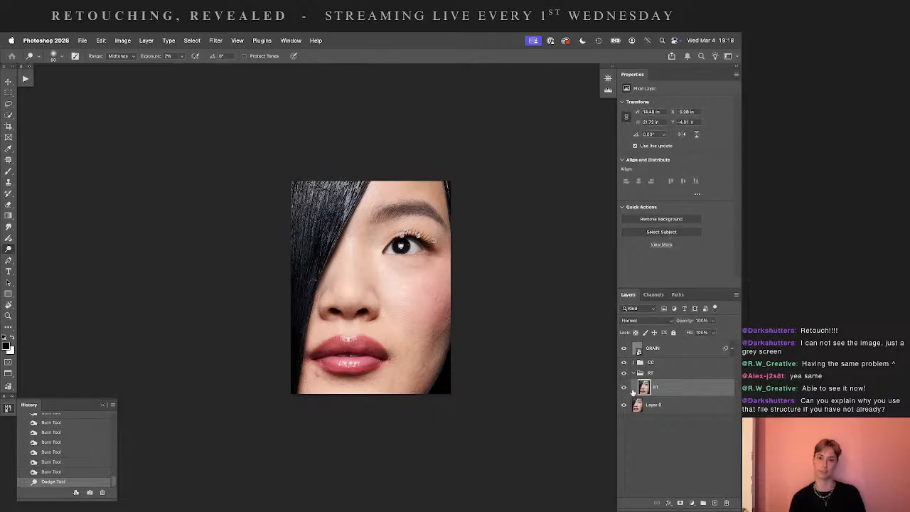
- Dodge the middle of the eyebrow at 2% exposure with a larger brush, continuing towards the outer arch with a reduced brush
key(bracketright)
key(bracketright)
key(bracketright)
key(bracketright)
key(bracketright)
key(bracketright)
key(bracketright)
key(bracketright)
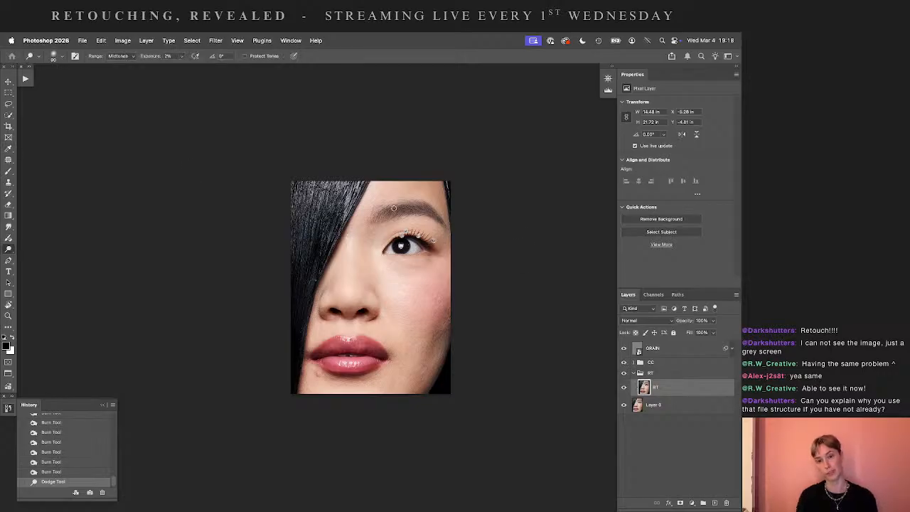
drag(391, 211, 421, 213)
key(bracketleft)
key(bracketleft)
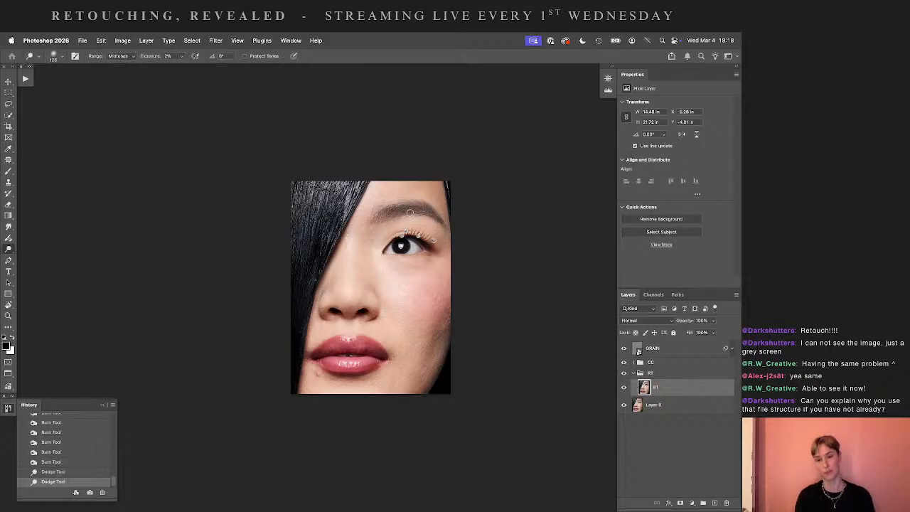
drag(412, 213, 427, 211)
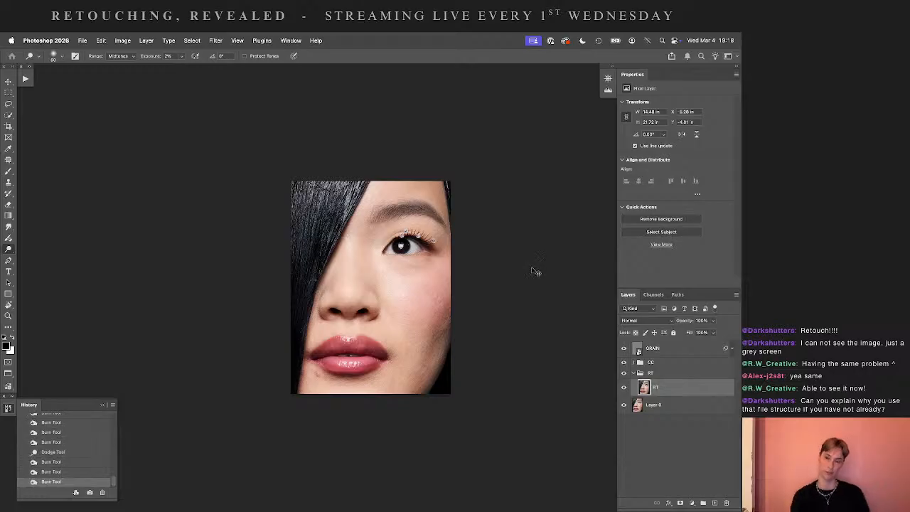
key(super+equal)
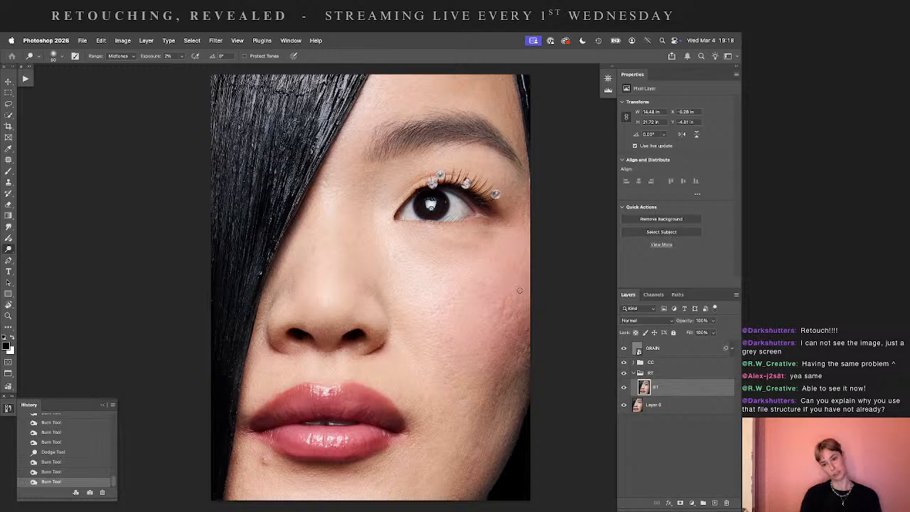
click(615, 384)
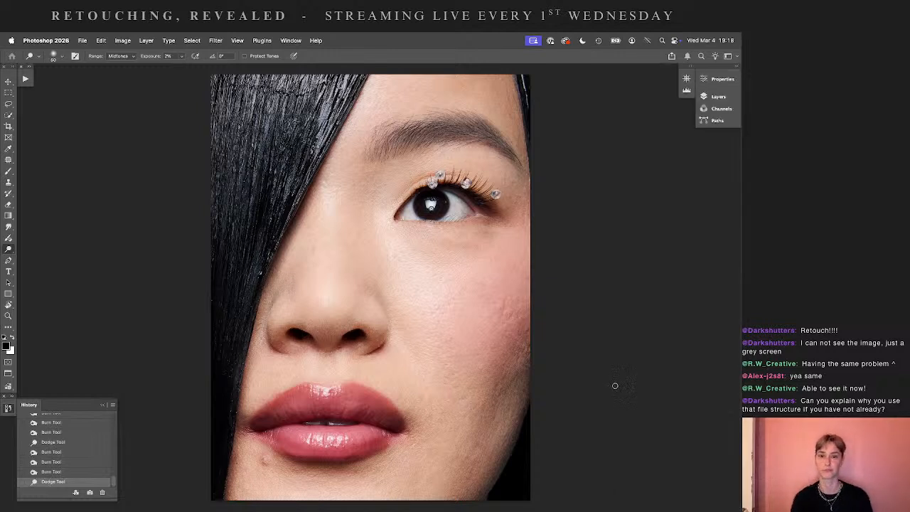
click(737, 67)
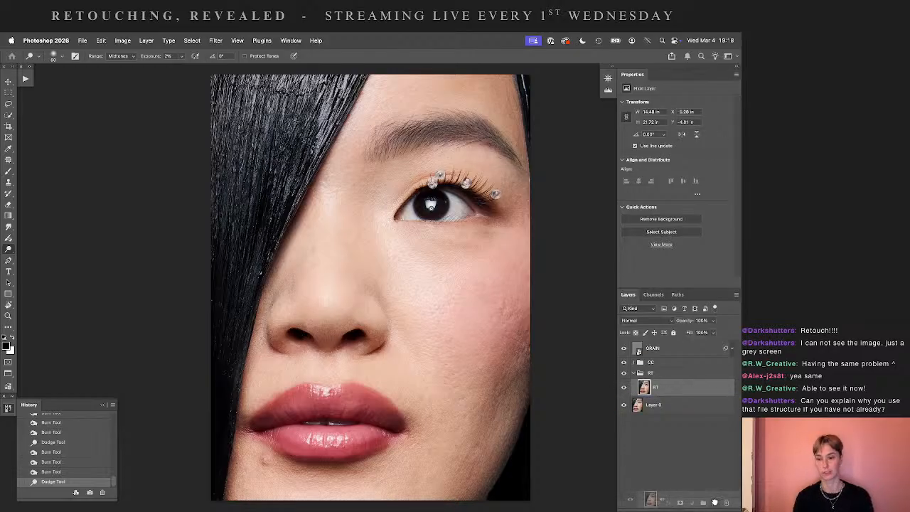
- Clone out the bright specks on the nostril wing nearest the hair, using Darken mode at 40% opacity on the RT layer
key(ctrl+plus)
key(super+plus)
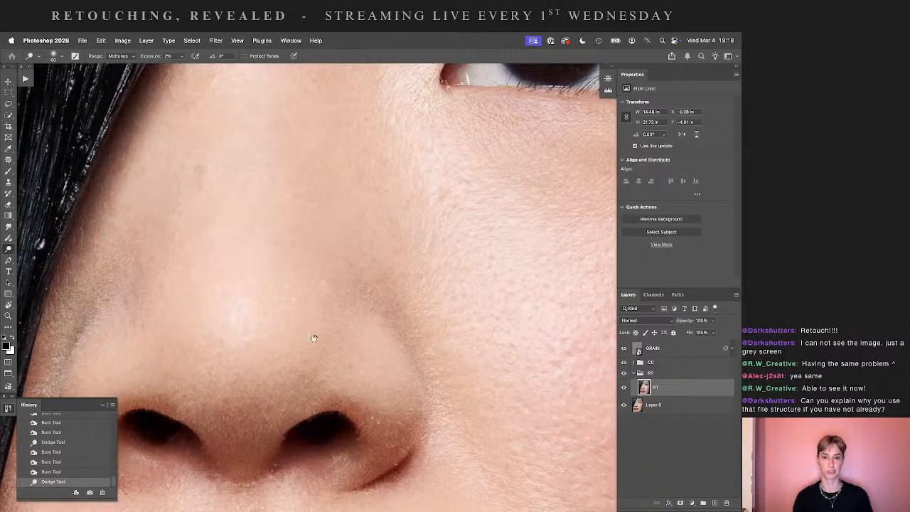
drag(251, 295, 302, 211)
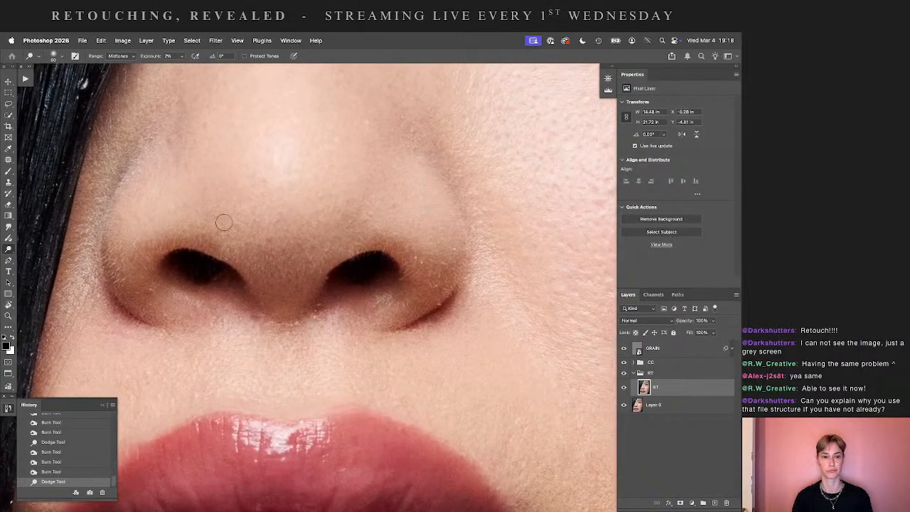
key(s)
click(133, 59)
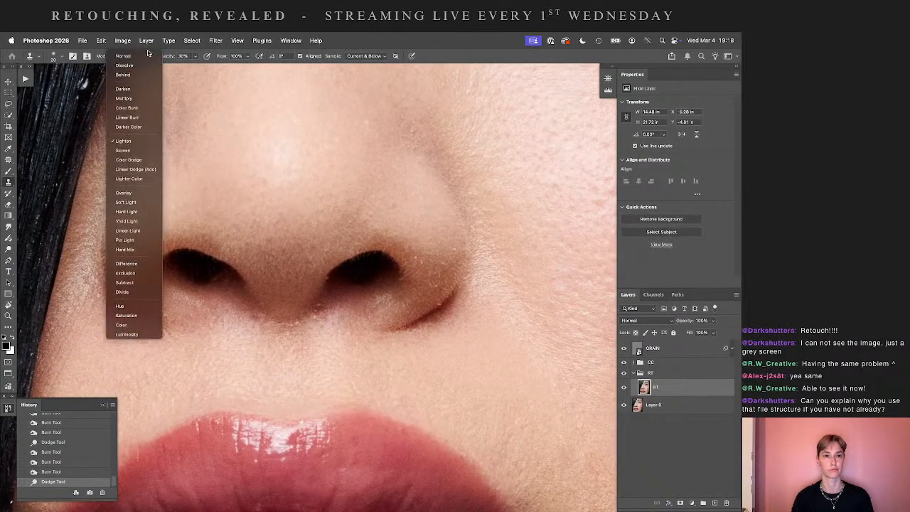
click(126, 88)
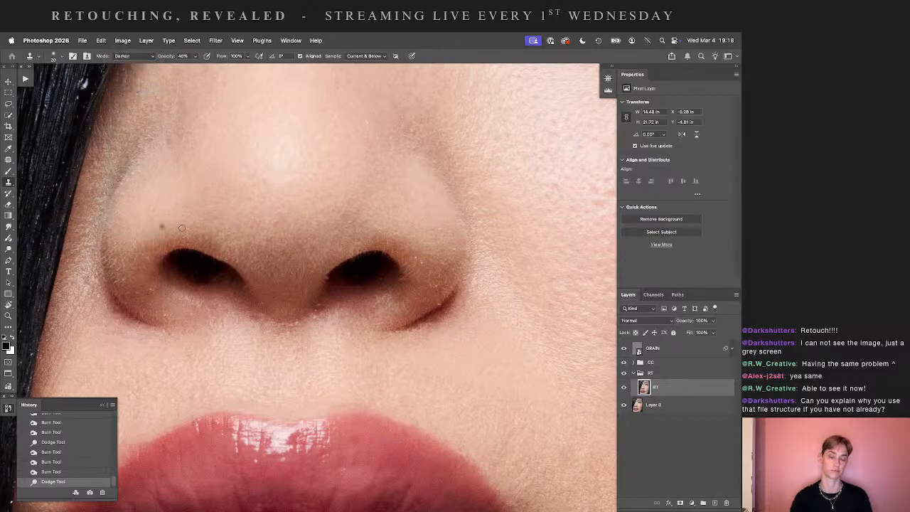
key(r)
mouse_move(359, 250)
mouse_down()
mouse_move(341, 265)
mouse_move(419, 246)
mouse_move(403, 240)
mouse_up()
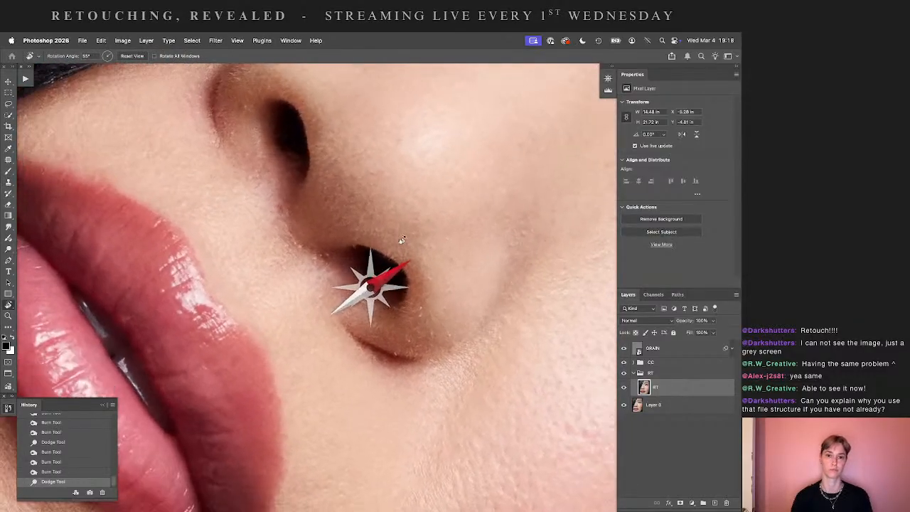
drag(342, 191, 363, 345)
key(s)
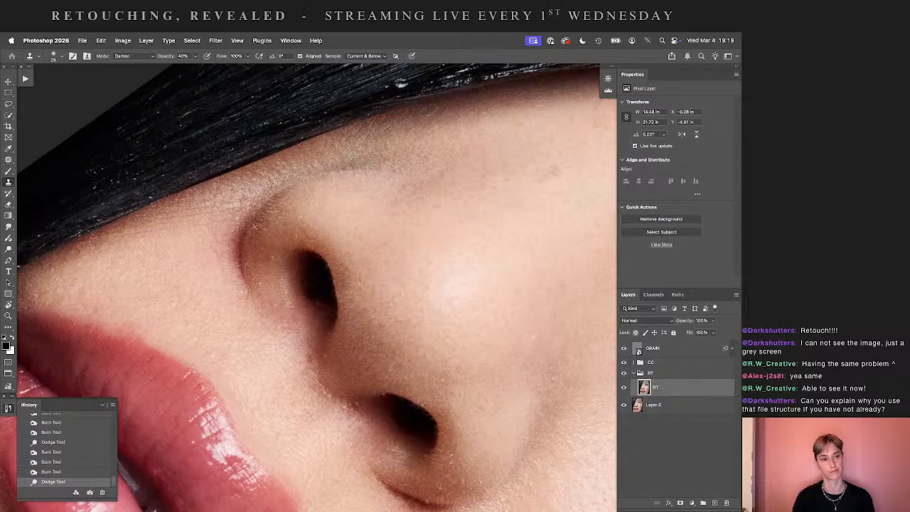
click(263, 229)
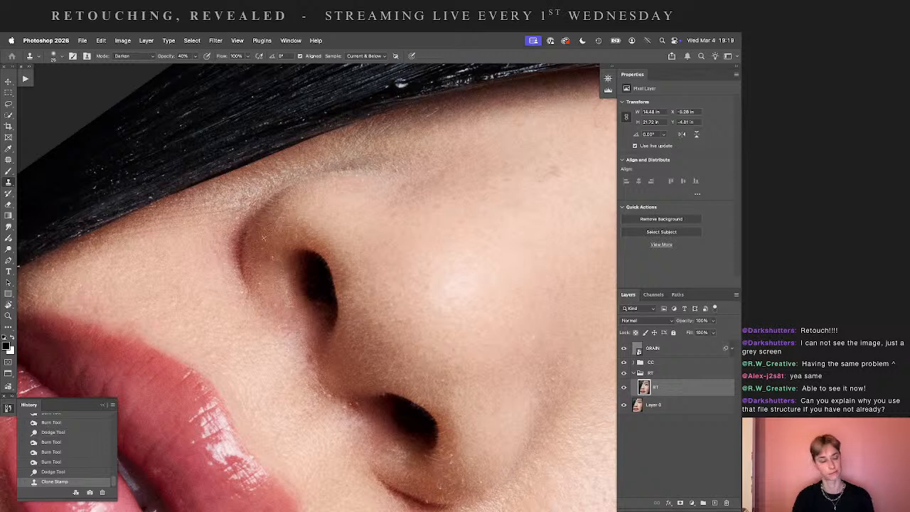
click(277, 224)
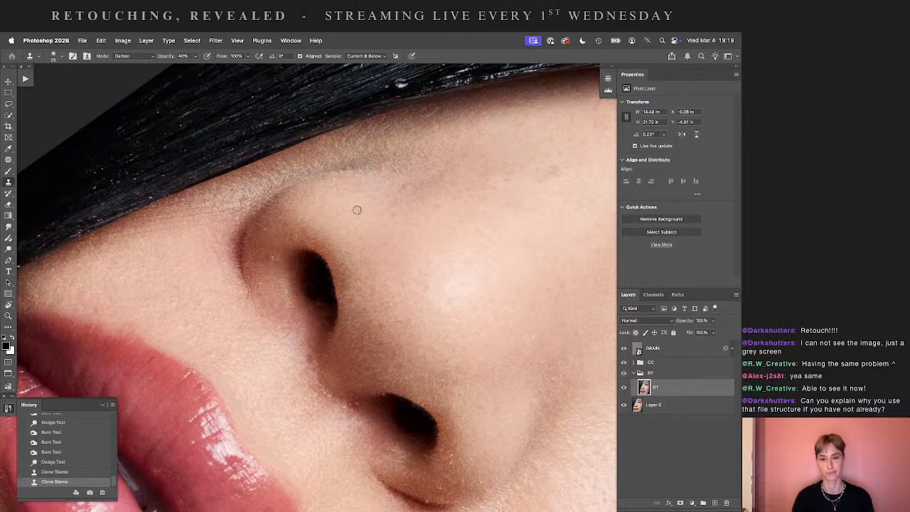
click(275, 258)
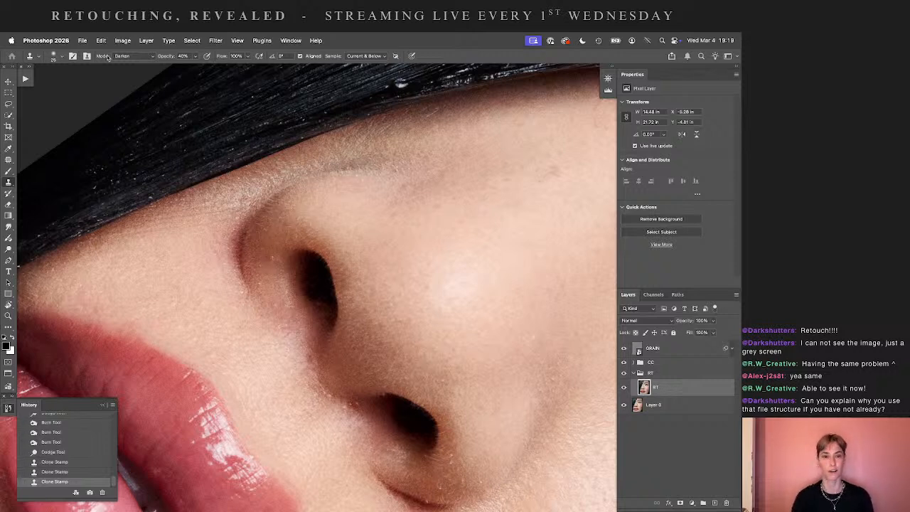
- Clone over the remaining speck on the same nostril wing in Normal mode at 50% opacity
click(133, 57)
click(131, 59)
key(5)
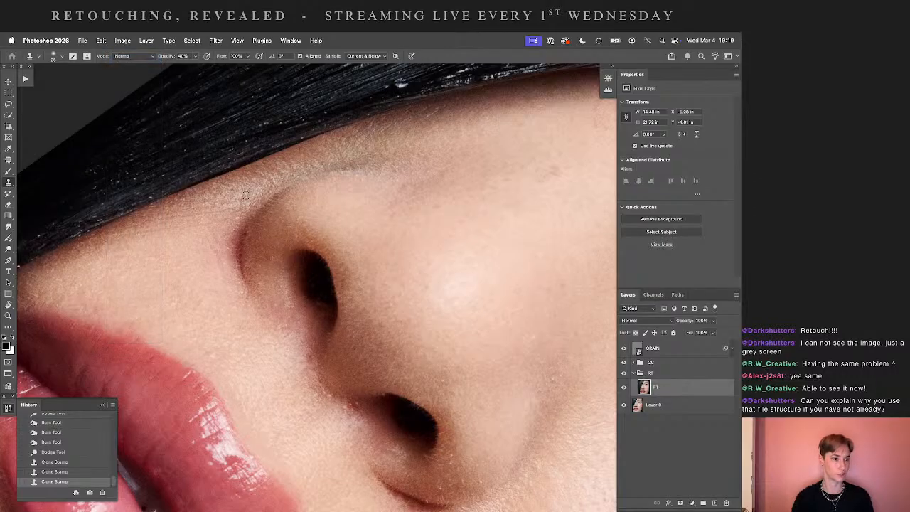
click(269, 256)
- Reset the view rotation and try to clone along the upper edge of the nostril nearest the hair at 50% opacity
key(r)
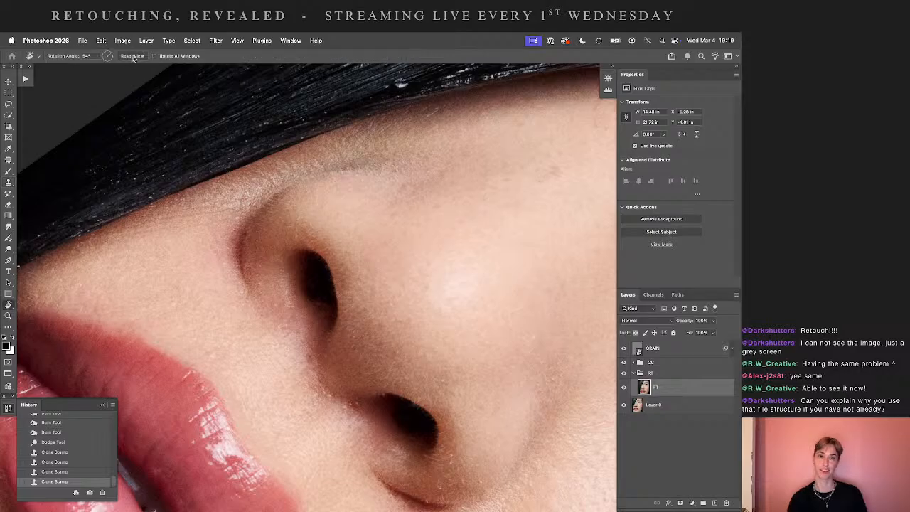
click(133, 56)
drag(457, 345, 368, 307)
key(s)
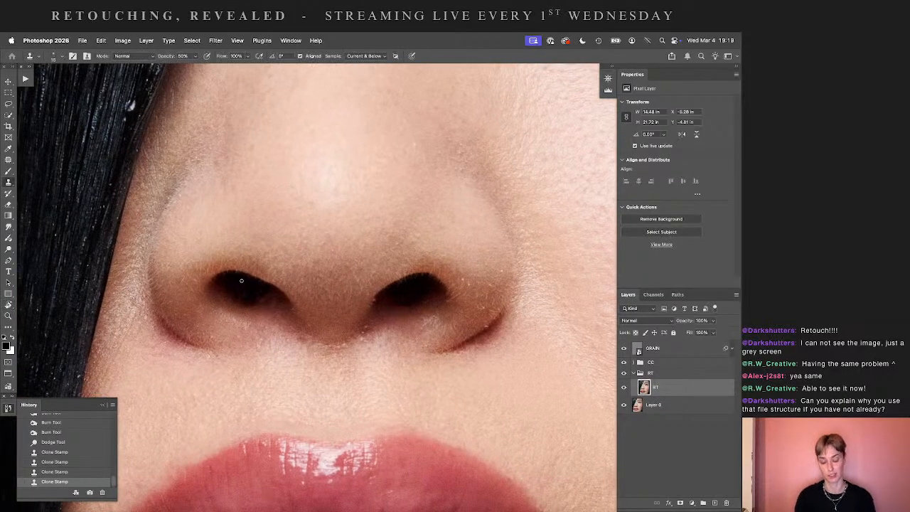
drag(233, 275, 231, 277)
key(])
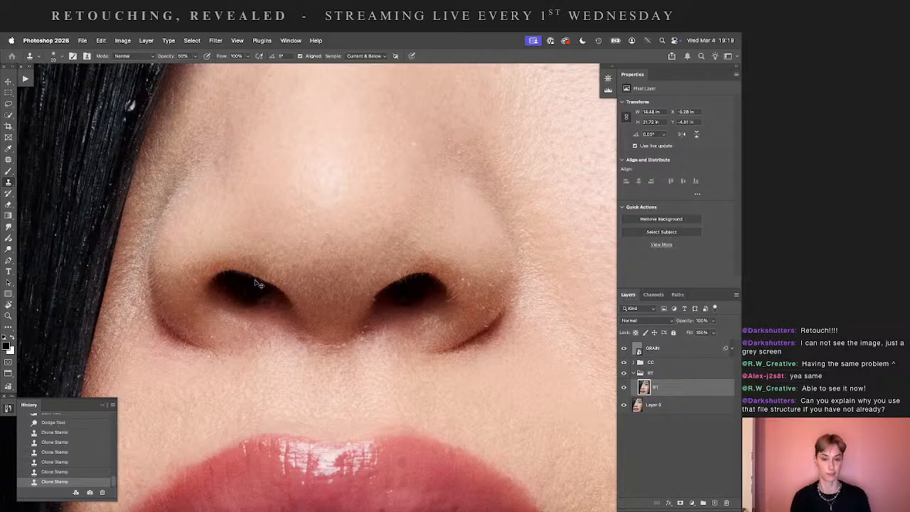
key(super+z)
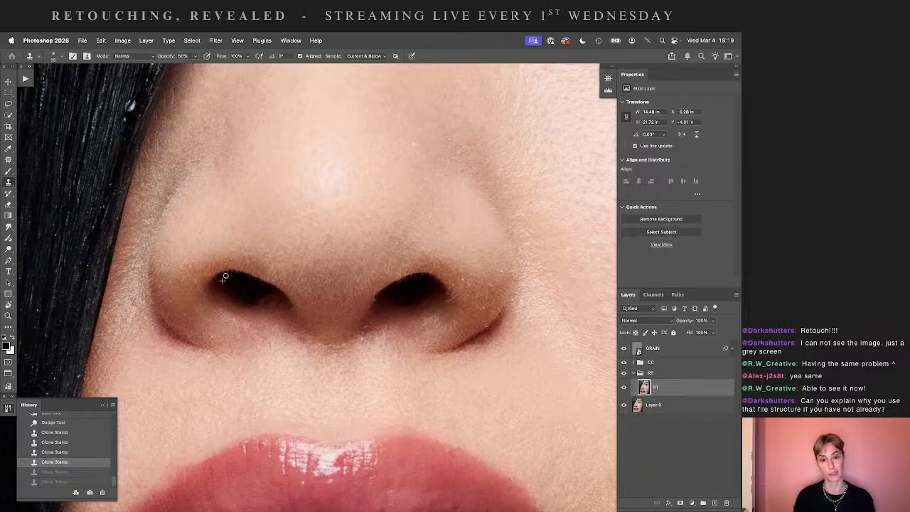
click(224, 277)
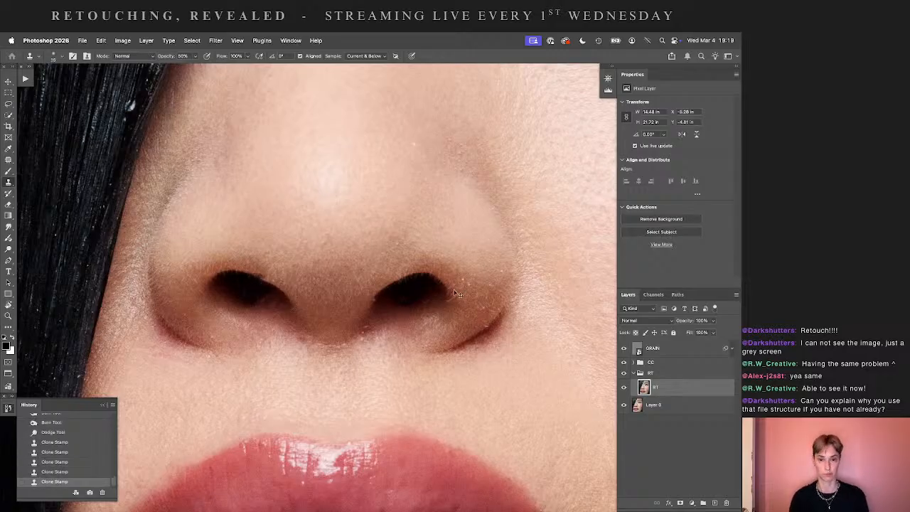
key(ctrl+z)
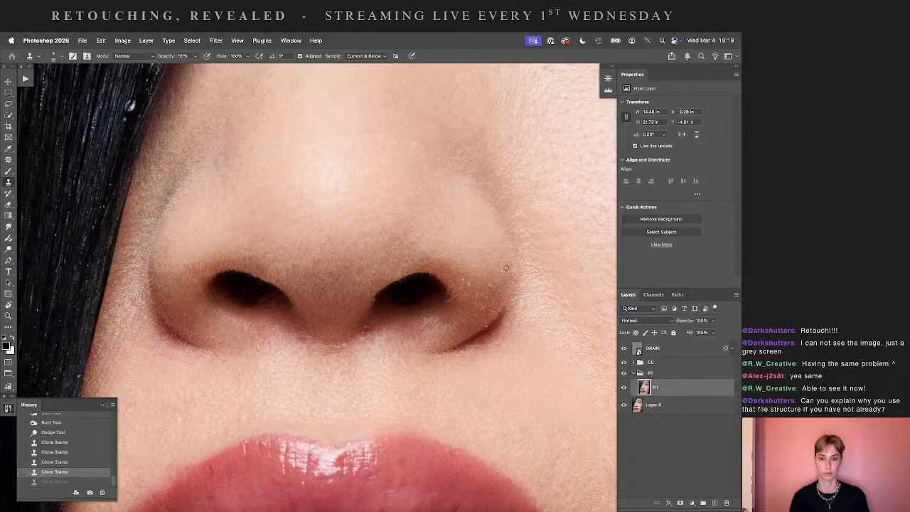
- Clone dark tone over the stray detail inside the nostril nearest the hair at 40% opacity on the RT layer
click(660, 351)
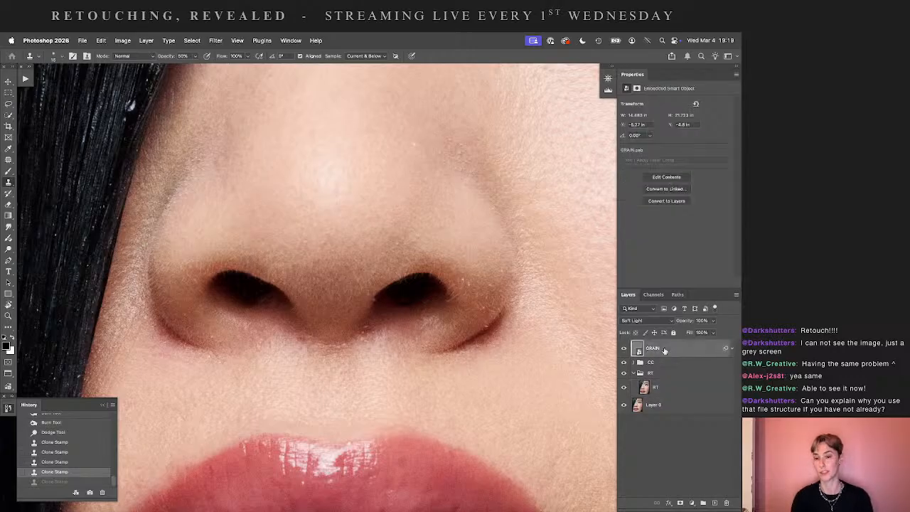
click(664, 388)
key(4)
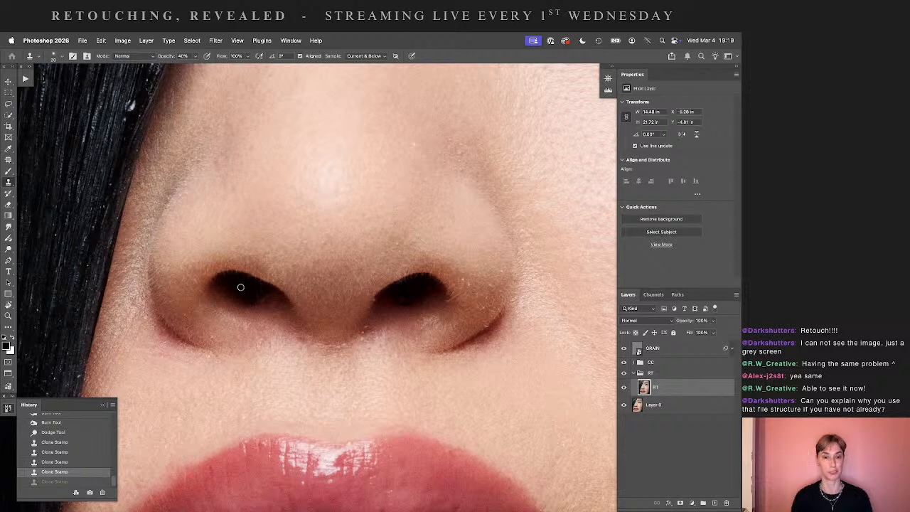
mouse_move(241, 287)
mouse_down()
mouse_move(276, 287)
mouse_move(228, 285)
mouse_move(253, 292)
mouse_up()
alt+click(246, 285)
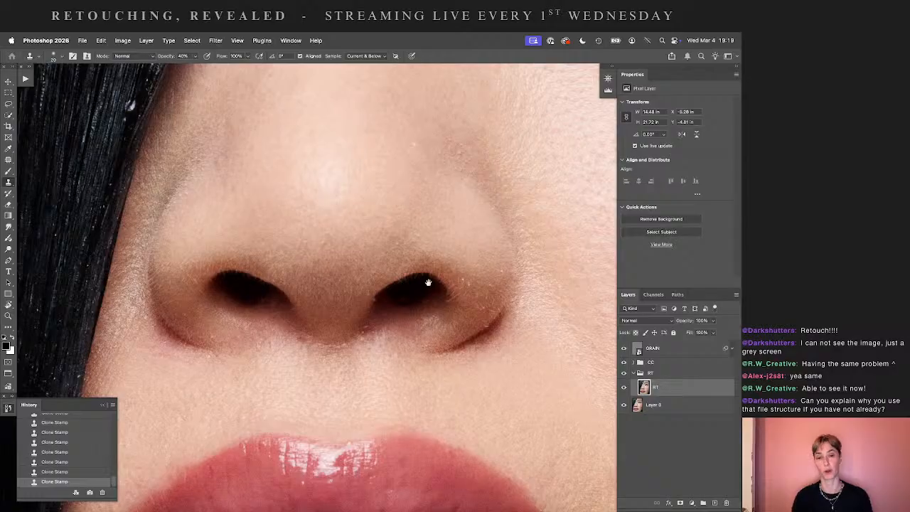
- Clone along the upper inner edge of the other nostril to clean up its stray hairs
drag(428, 283, 389, 277)
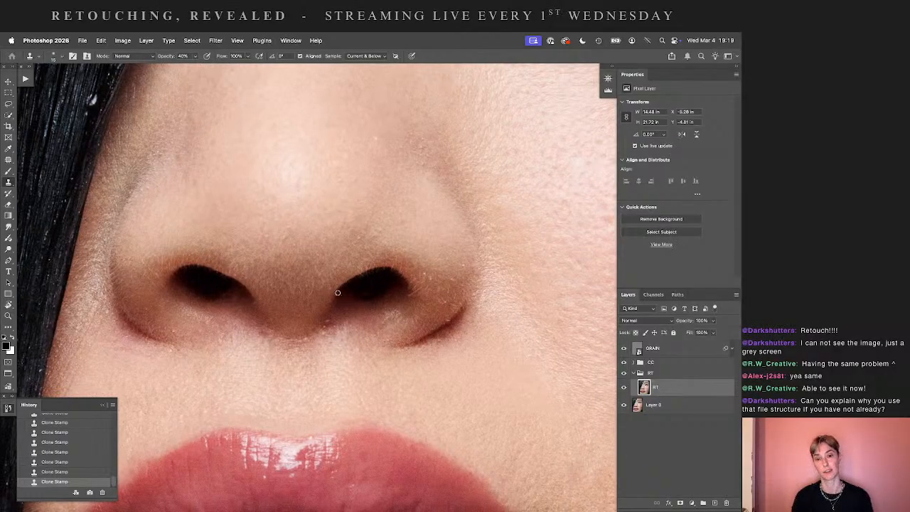
key(3)
alt+click(382, 275)
mouse_move(394, 270)
mouse_down()
mouse_move(368, 276)
mouse_move(389, 270)
mouse_up()
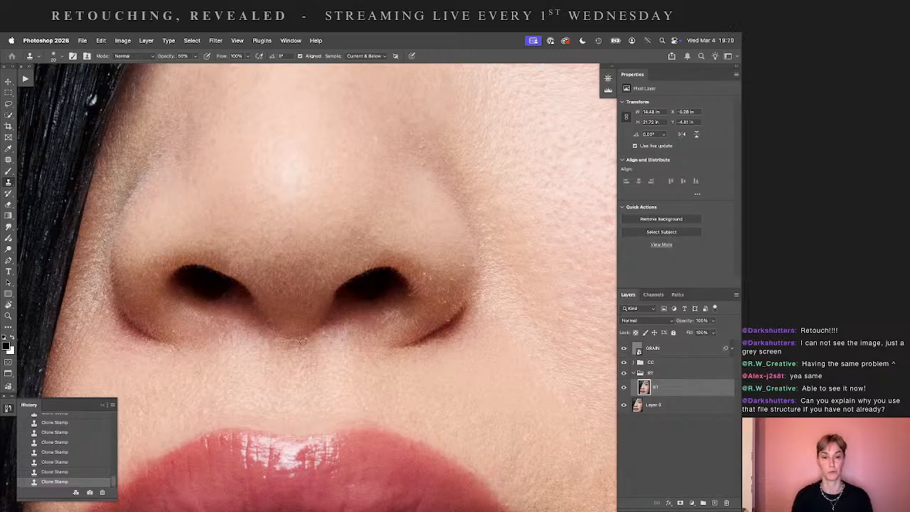
- Try to clone the skin beside the hair edge near the nose bridge at 40% opacity and undo the last stroke
drag(365, 302, 347, 319)
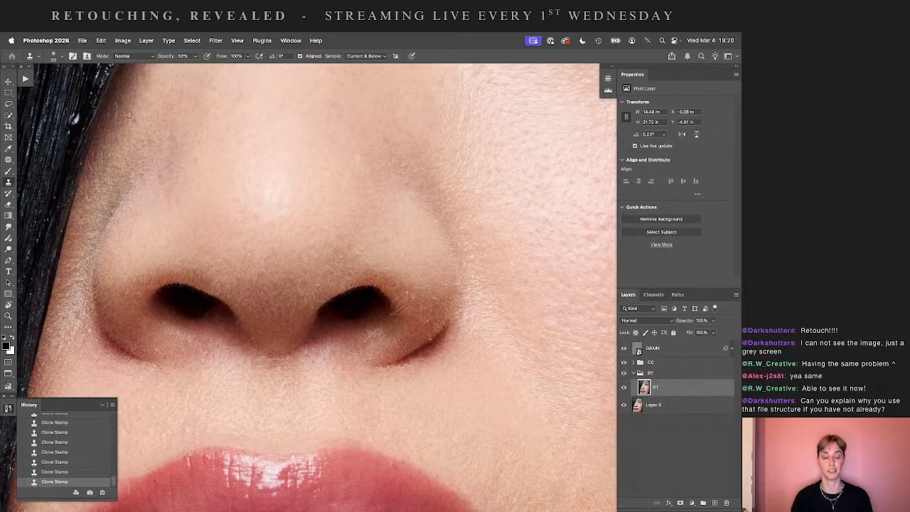
key(4)
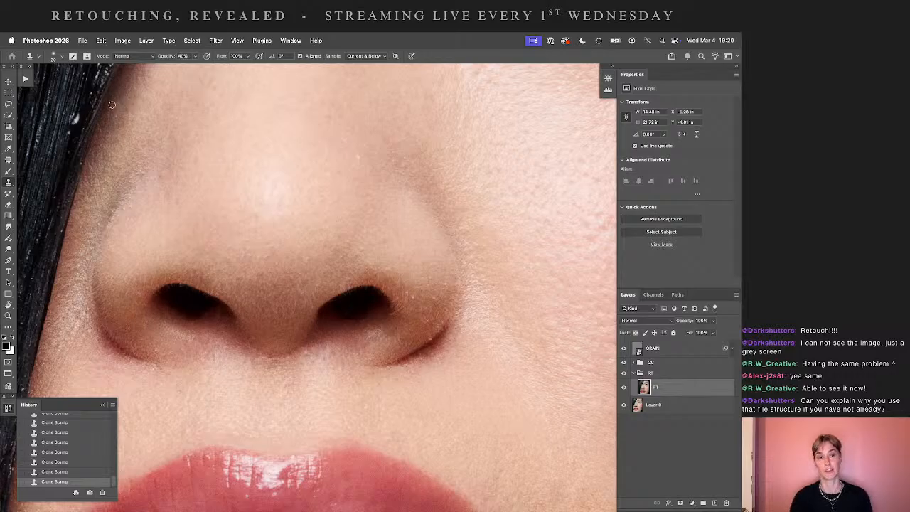
key(super+z)
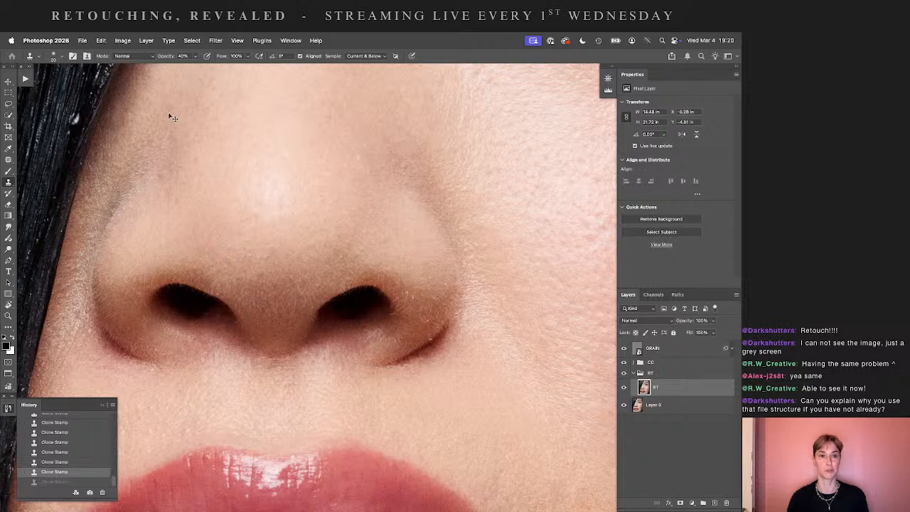
- Undo the last clone strokes and clone out the specks on the outer wing of the nostril farther from the hair at 100% opacity
key(super+z)
scroll(523, 316, right, 3)
scroll(522, 316, down, 1)
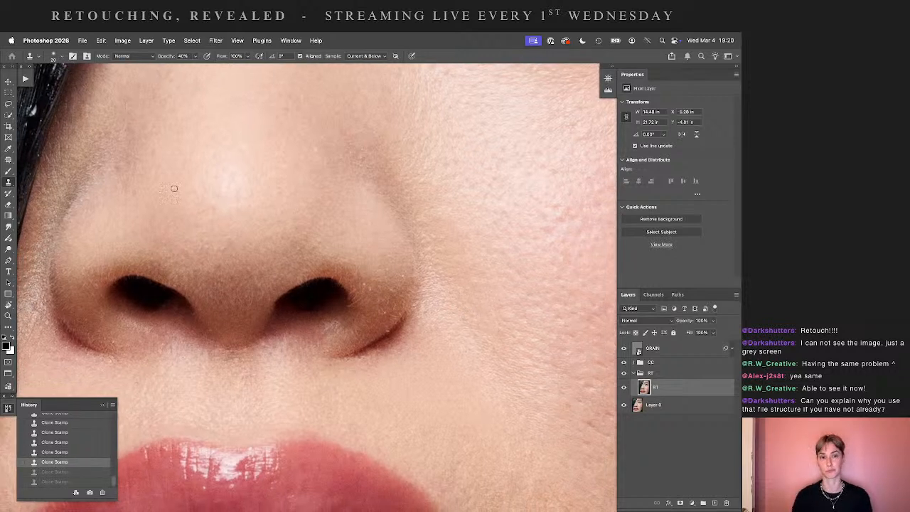
click(7, 82)
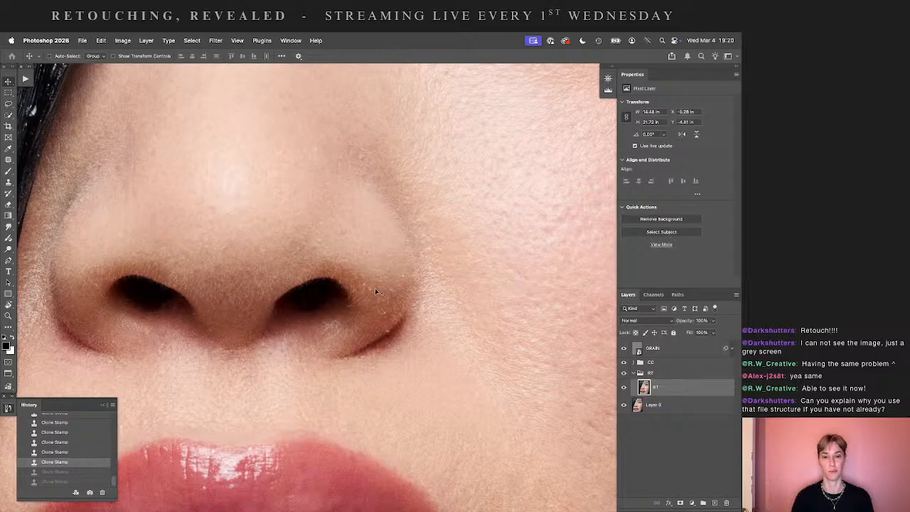
key(s)
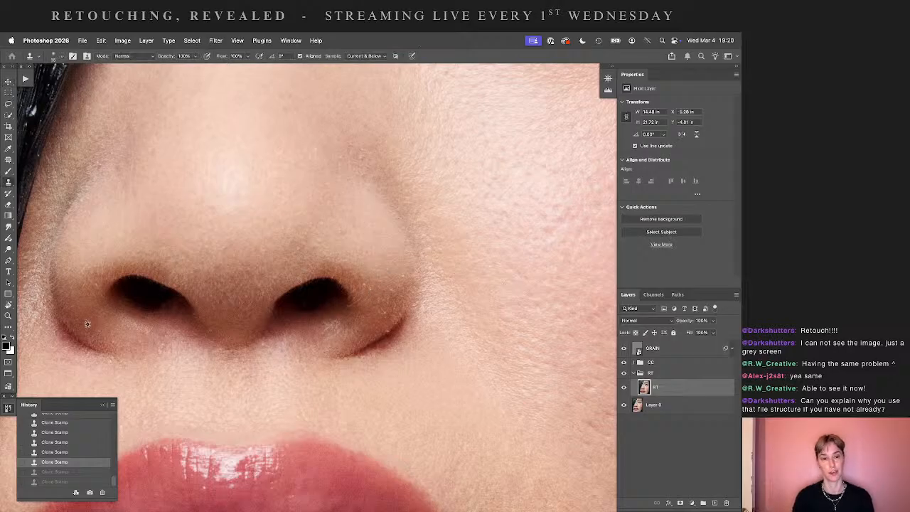
key(super+shift+z)
key(super+shift+z)
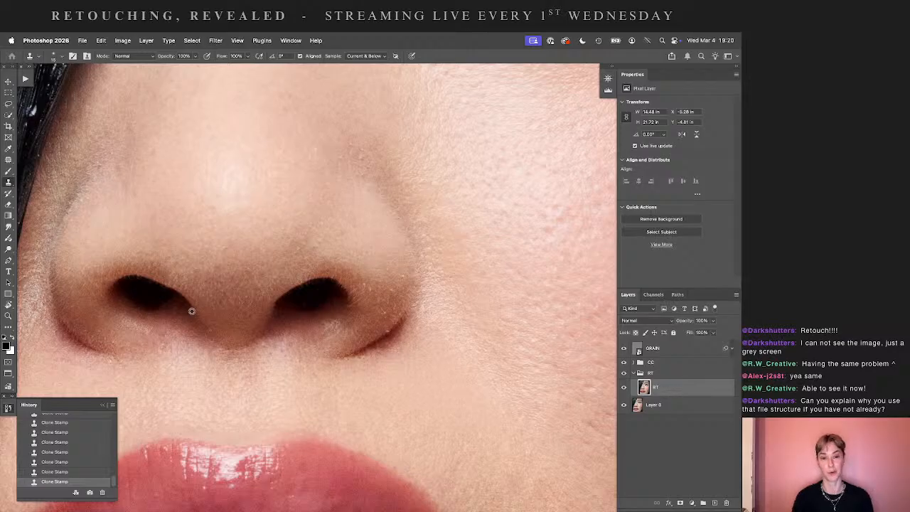
drag(384, 305, 321, 308)
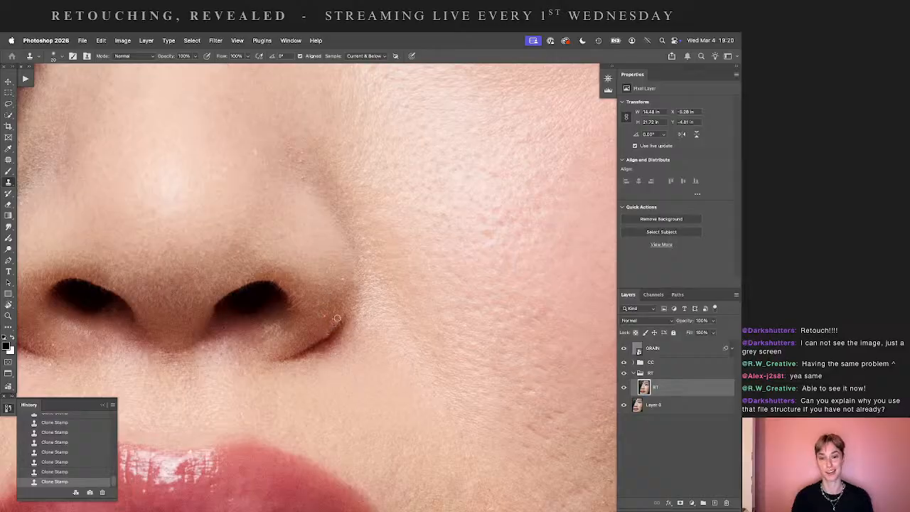
key(super+z)
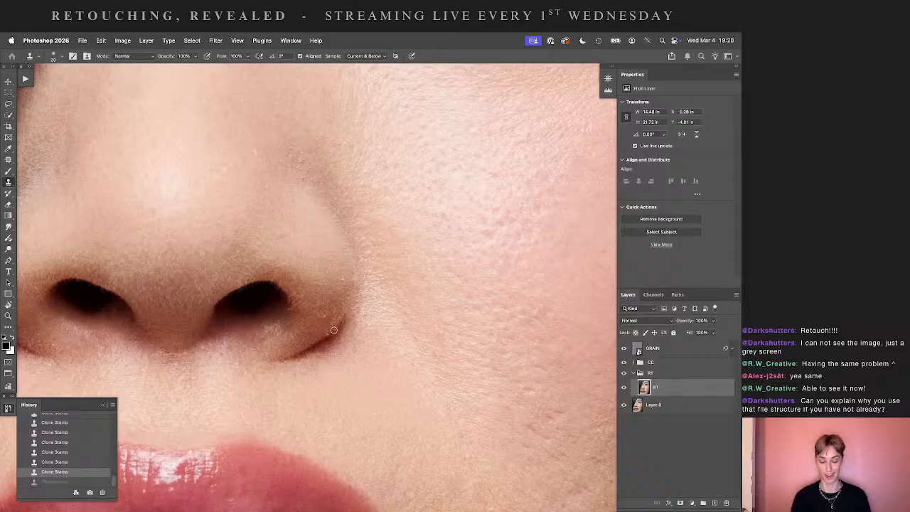
drag(333, 330, 318, 337)
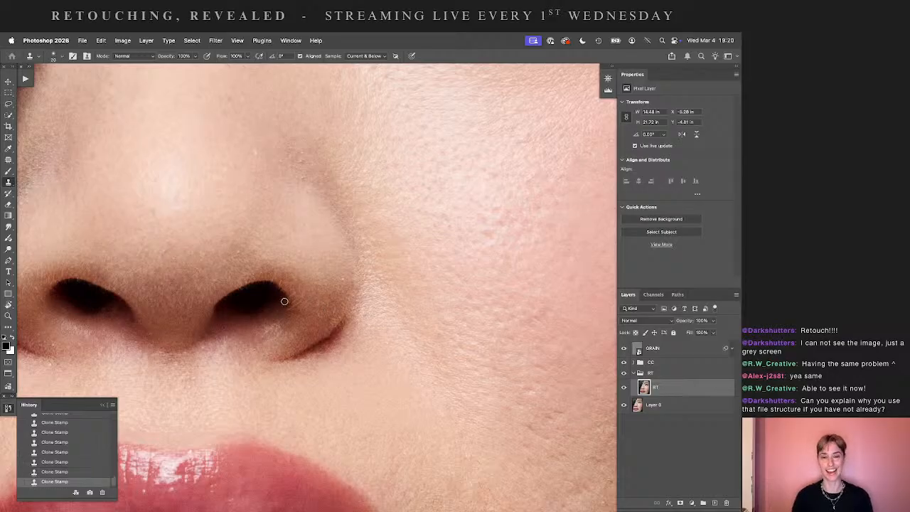
- Undo the last stroke and clone over the mark on the side of the nose above the nostril at 100% opacity
key(5)
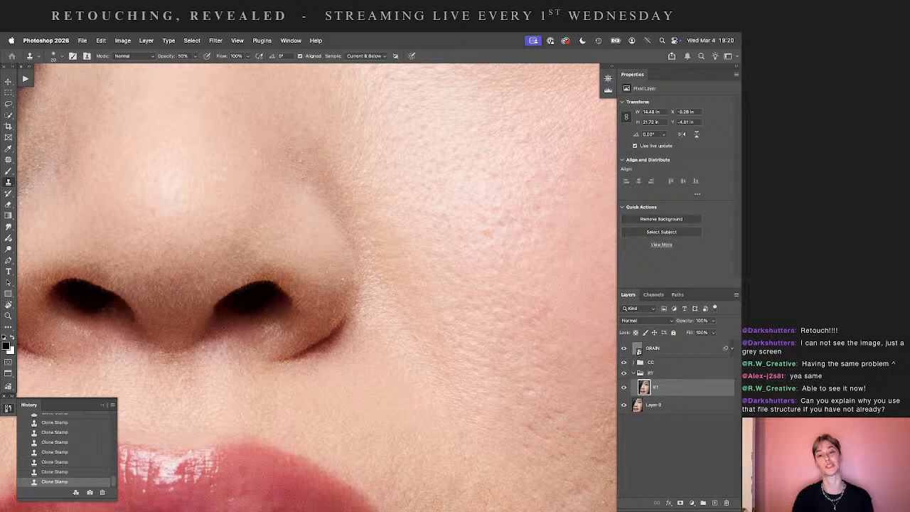
key(0)
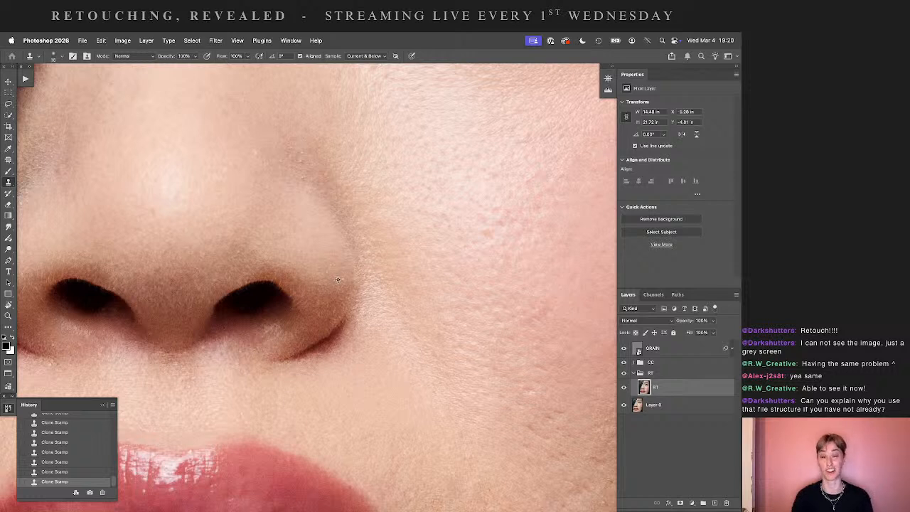
scroll(340, 281, up, 5)
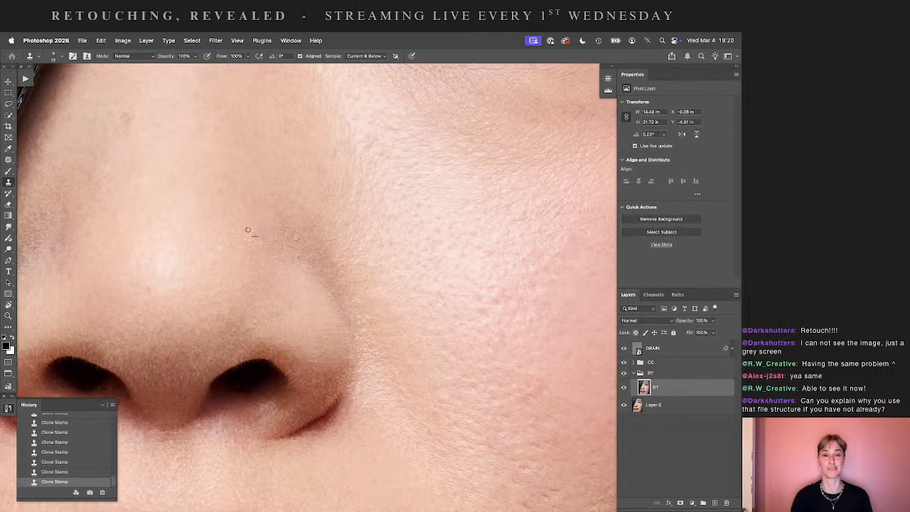
key(super+z)
click(304, 239)
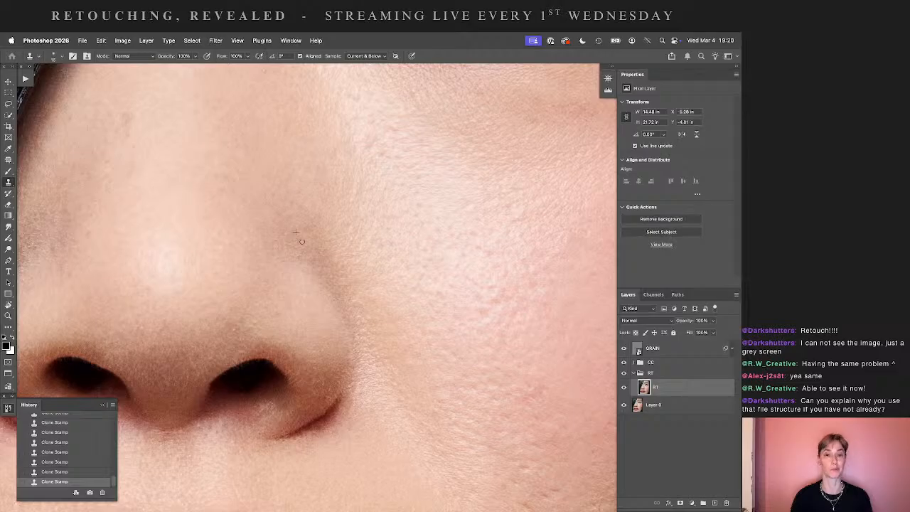
- Examine the file structure by selecting the CC group, the RT group and Layer 0, and fit the whole portrait in view
click(8, 81)
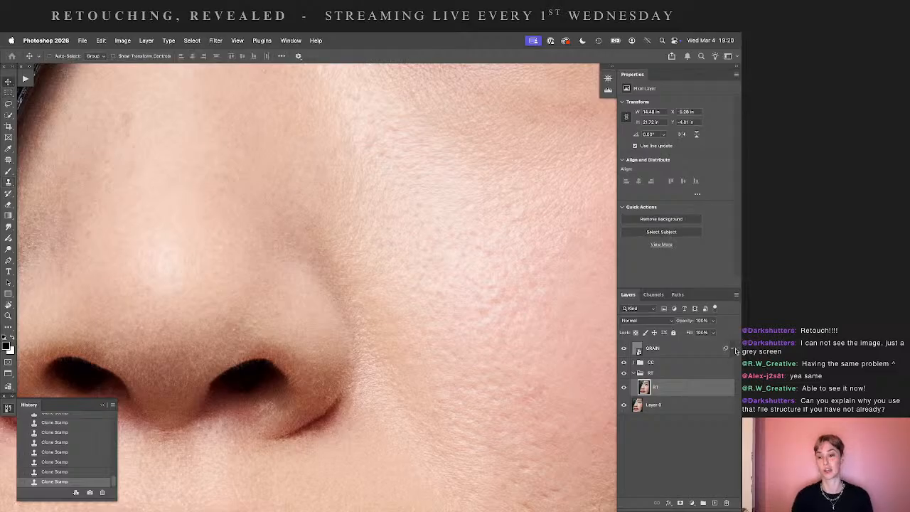
click(654, 364)
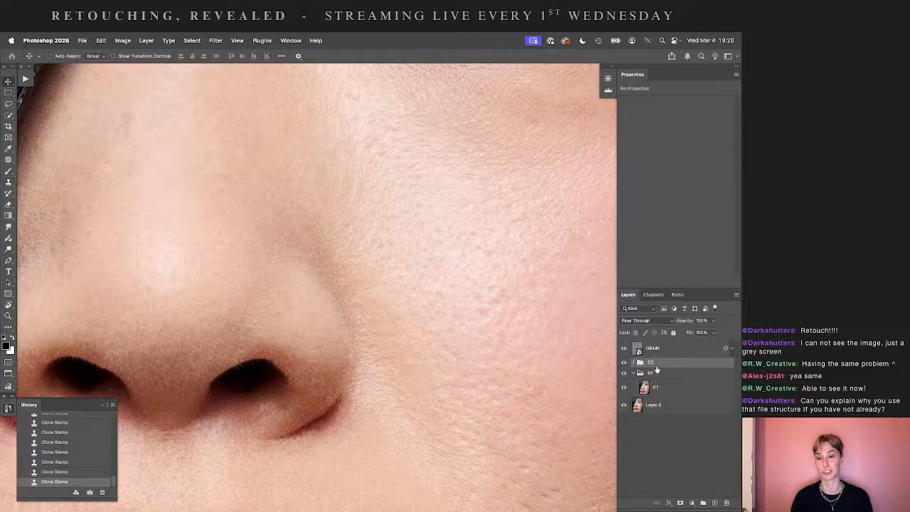
click(663, 374)
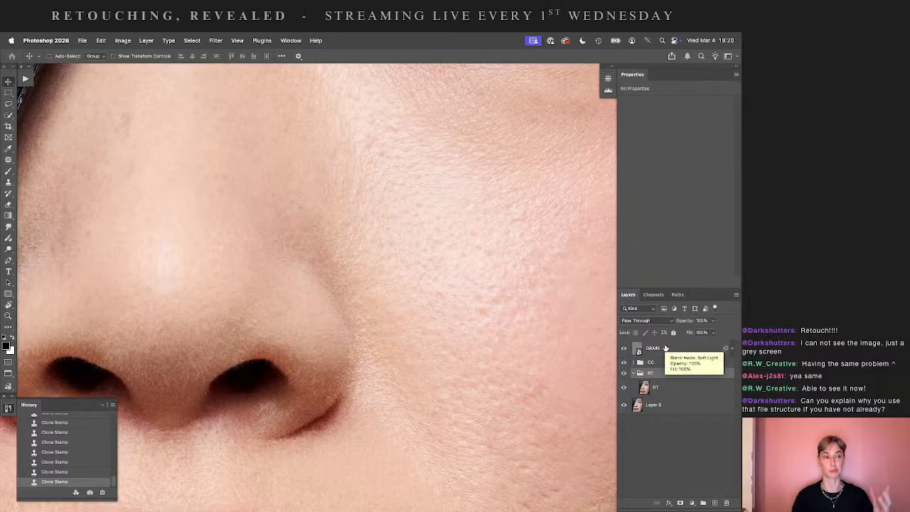
click(666, 404)
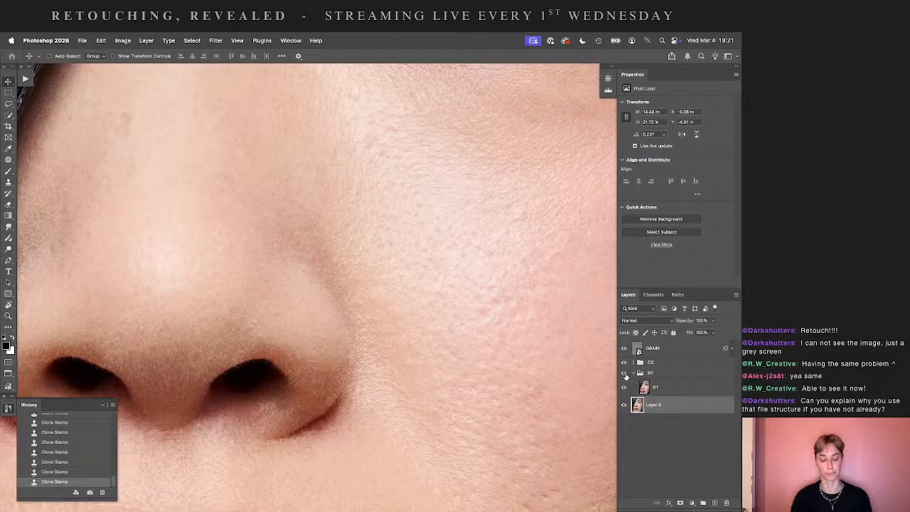
key(super+0)
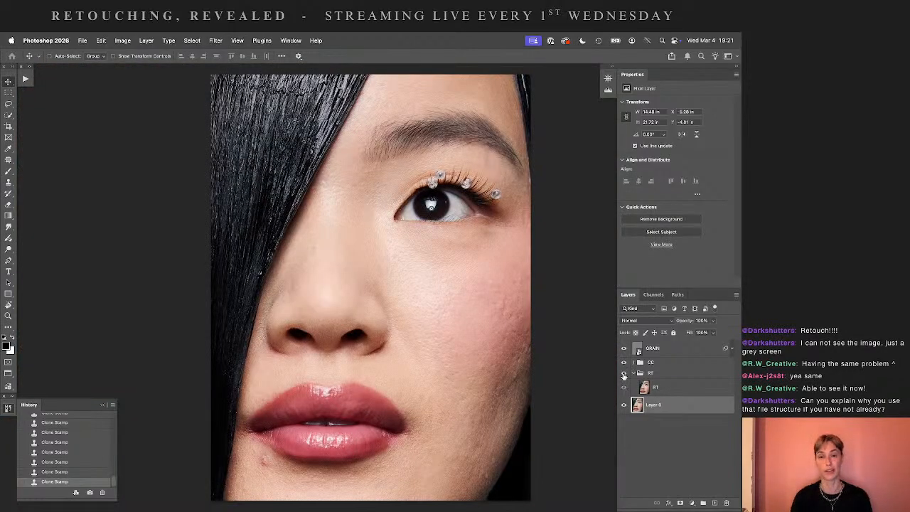
- Duplicate the RT layer twice inside the RT group
click(667, 389)
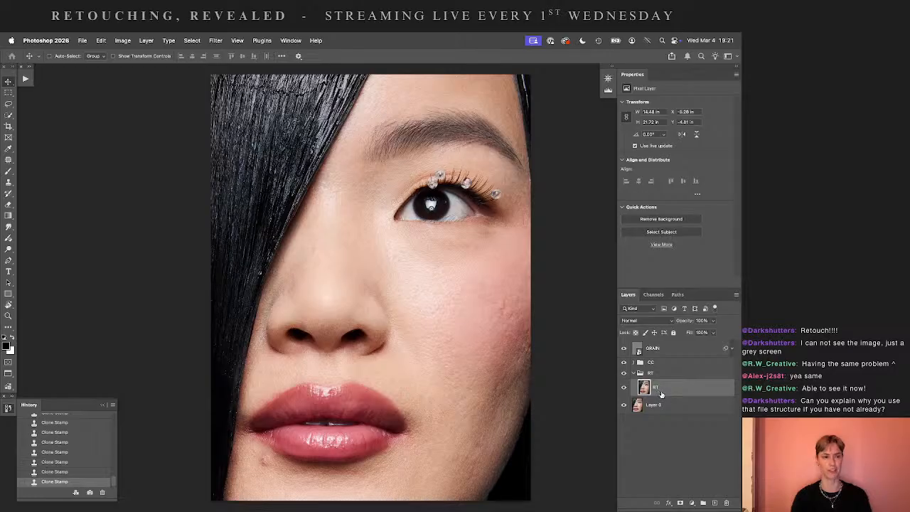
drag(698, 391, 714, 502)
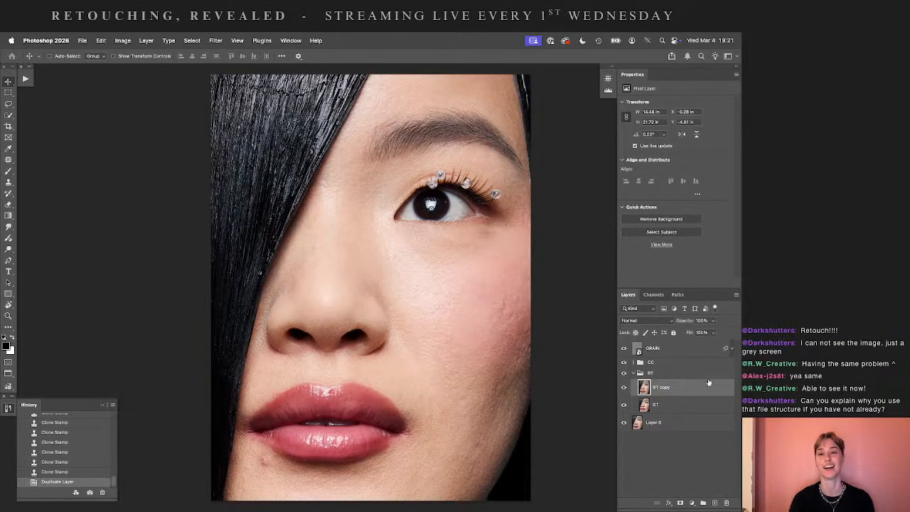
drag(688, 388, 710, 404)
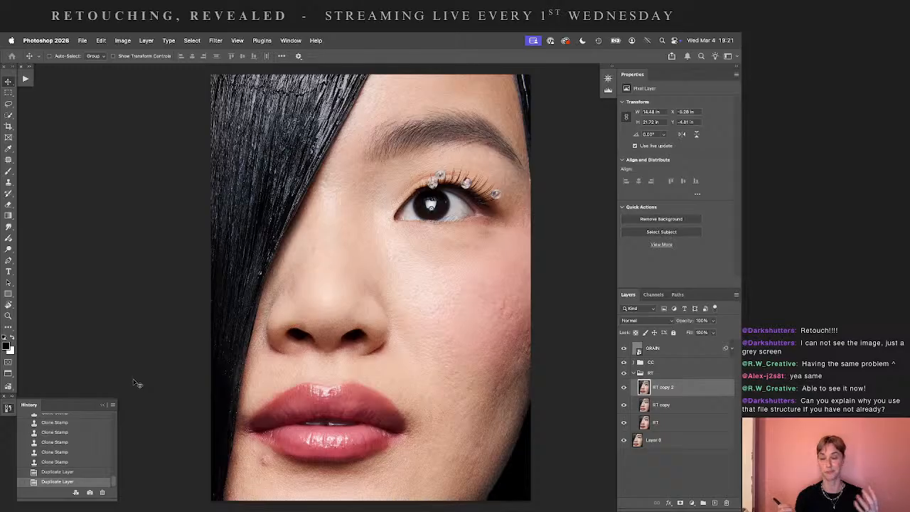
- Collapse the RT group and examine the Contrast and Color curves adjustments inside the CC group
click(652, 373)
click(655, 364)
click(634, 373)
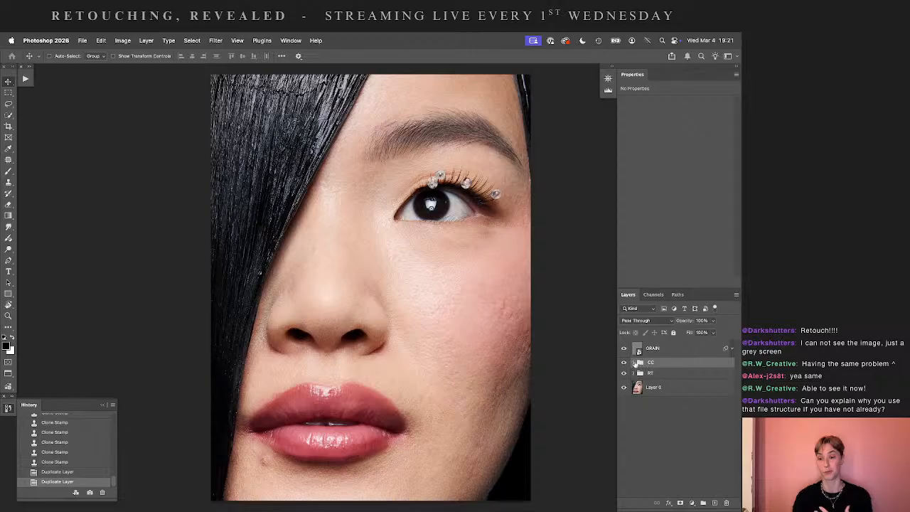
click(634, 363)
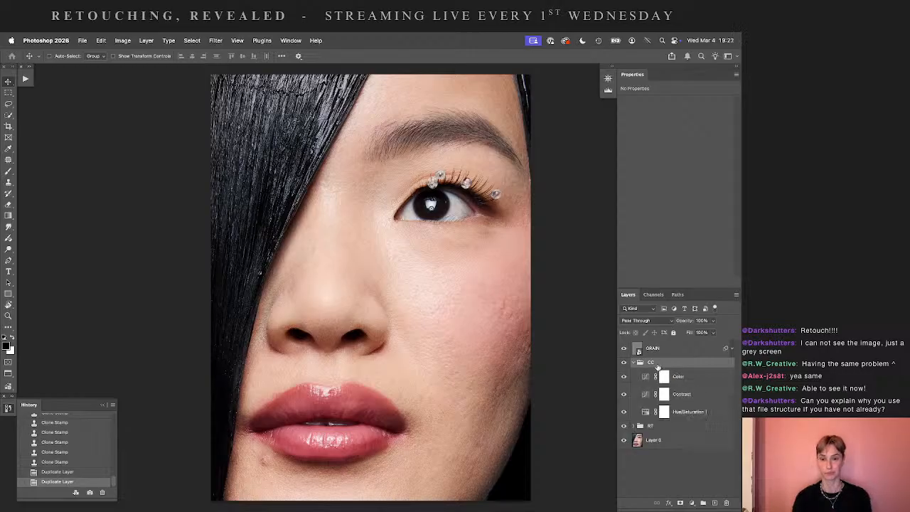
click(682, 395)
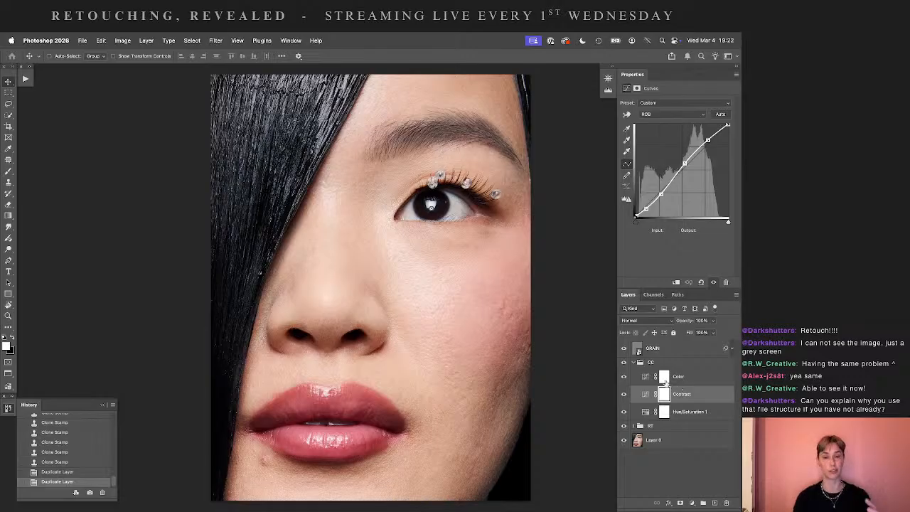
click(701, 381)
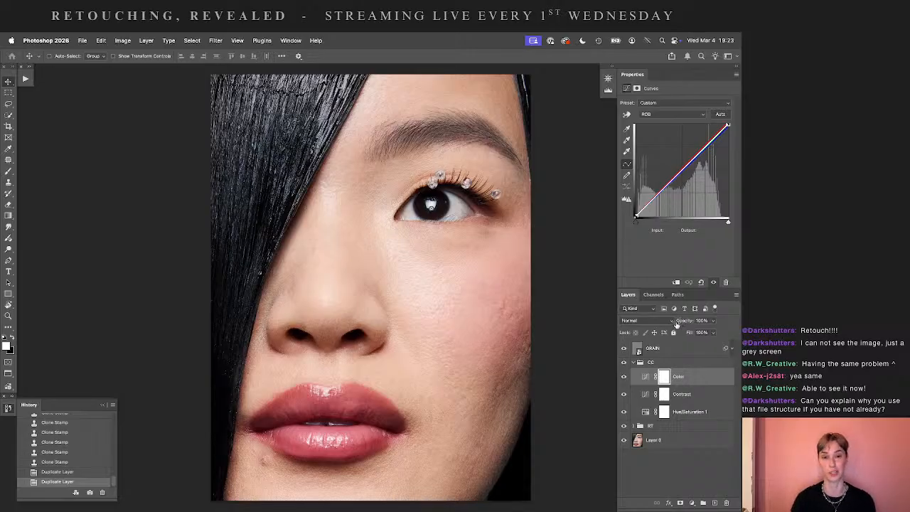
click(640, 362)
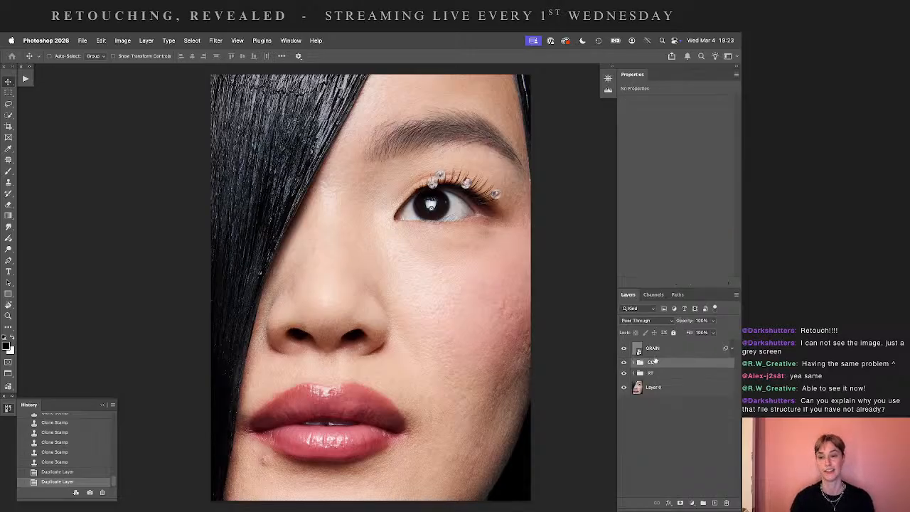
- Hide the GRAIN layer and the RT group to inspect the original cheek skin close up
click(658, 352)
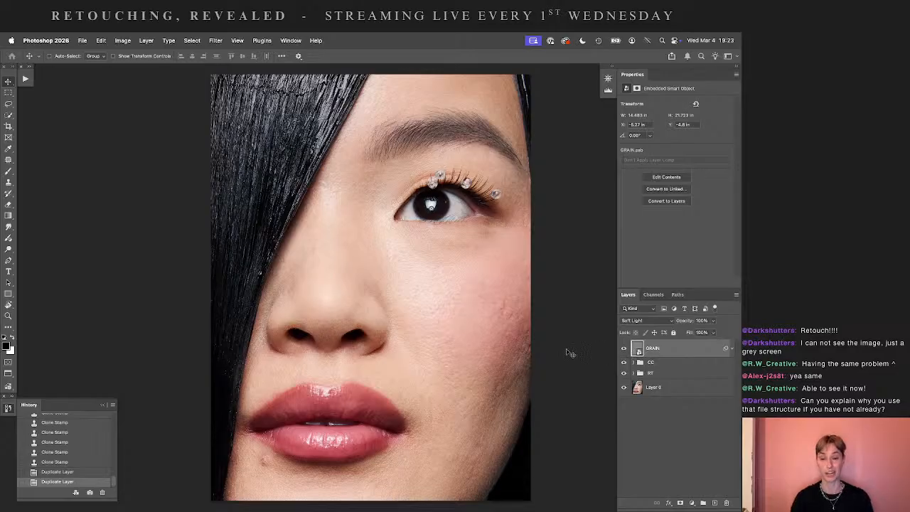
drag(561, 343, 457, 320)
key(super+=)
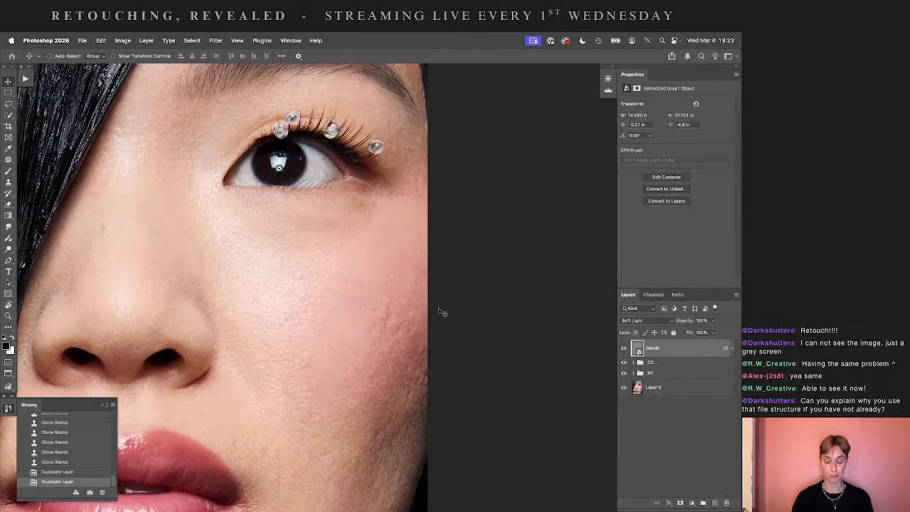
key(super+=)
key(super+=)
key(super+=)
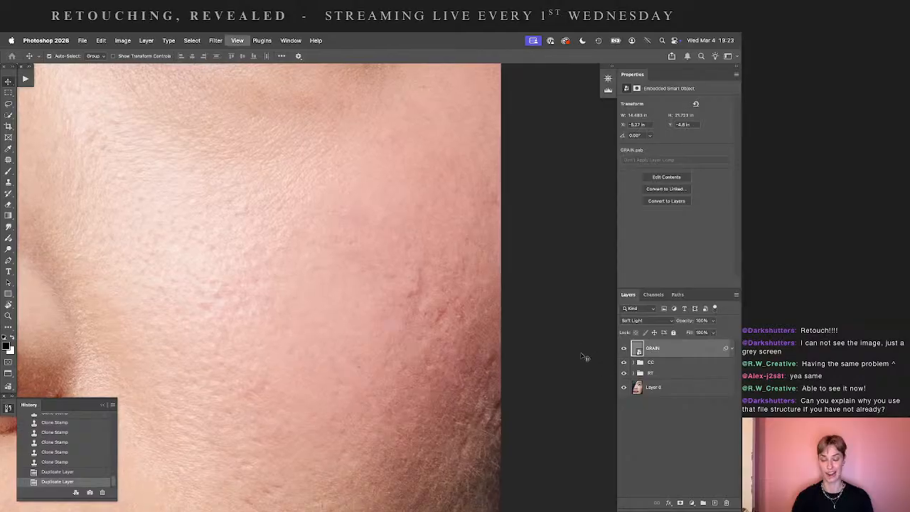
click(624, 348)
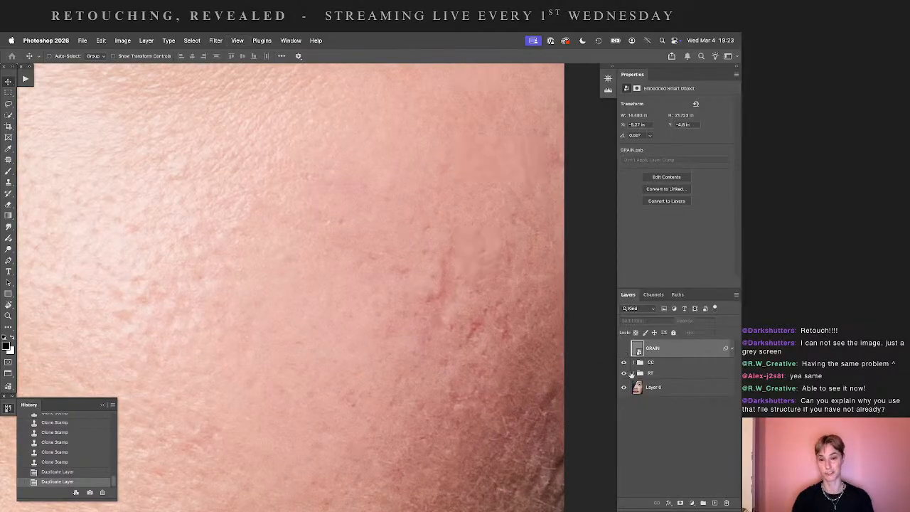
click(623, 374)
key(super+=)
key(super+=)
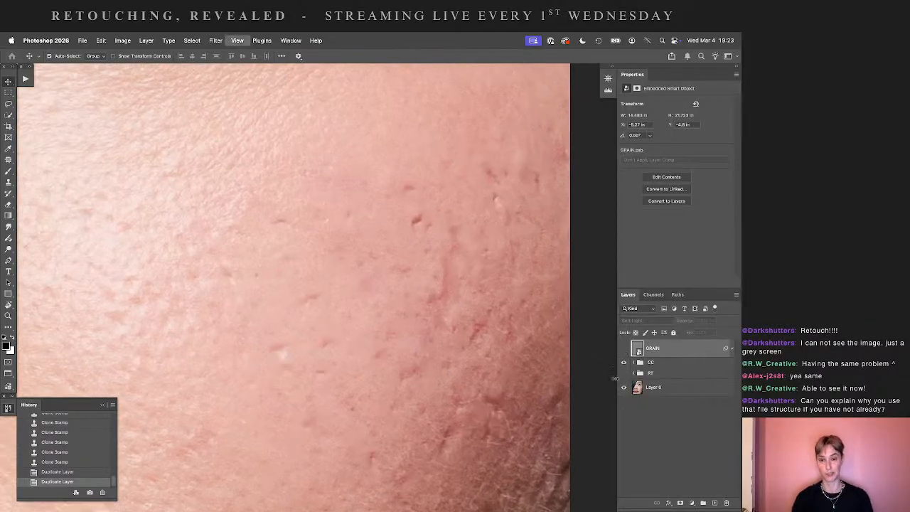
- Examine the unretouched skin texture from the cheek up to the outer corner of the eye, with the history list closed
drag(486, 391, 422, 324)
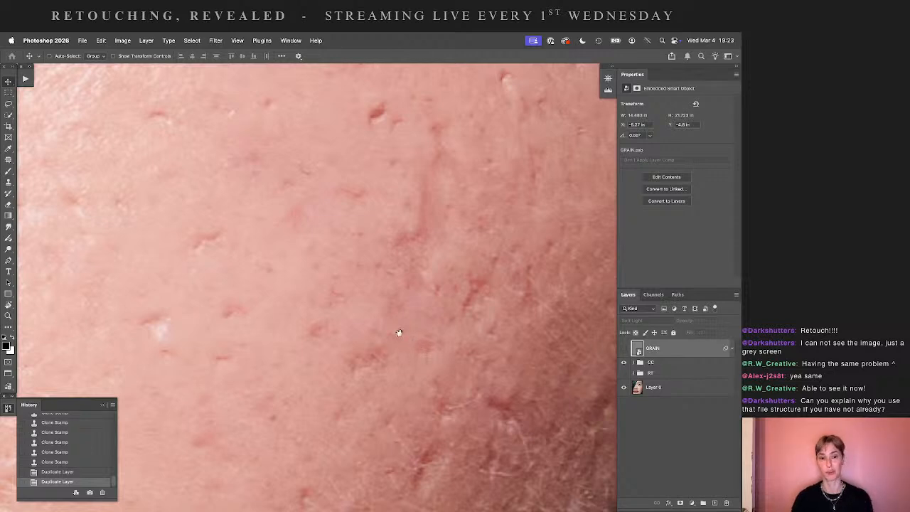
drag(329, 308, 513, 368)
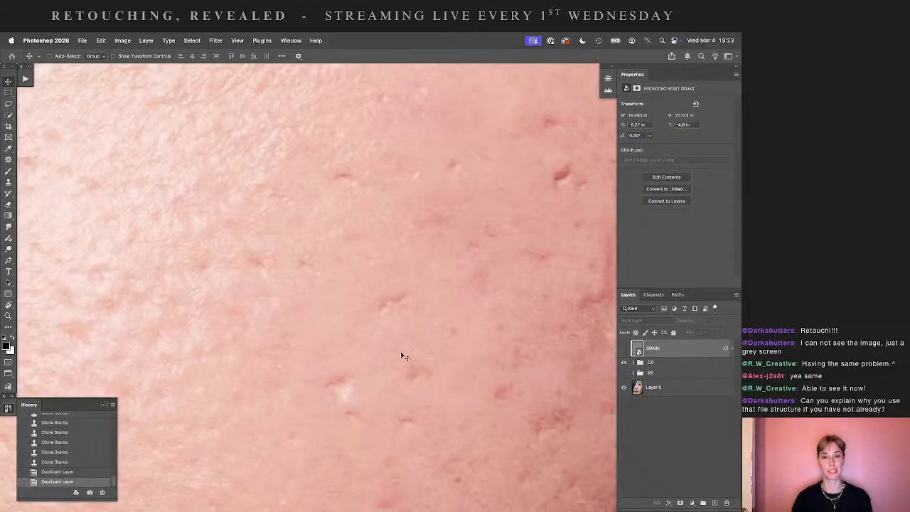
drag(286, 281, 443, 396)
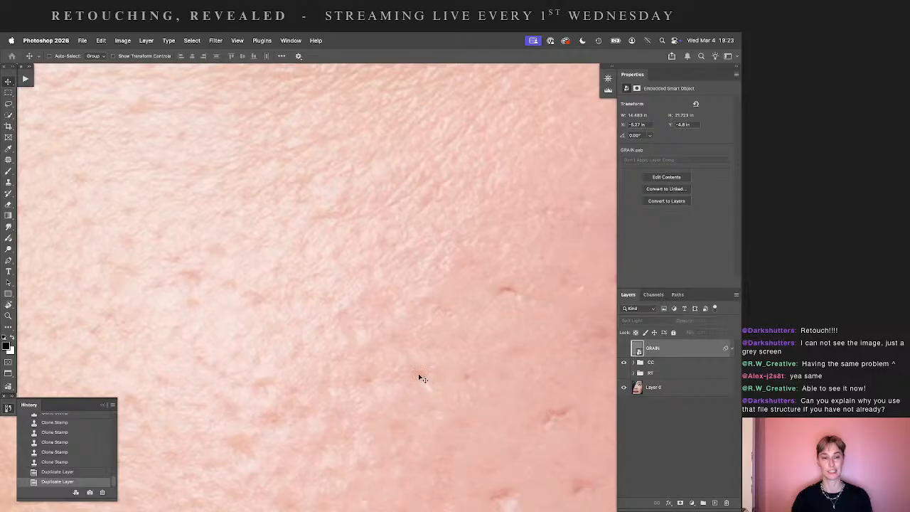
click(103, 404)
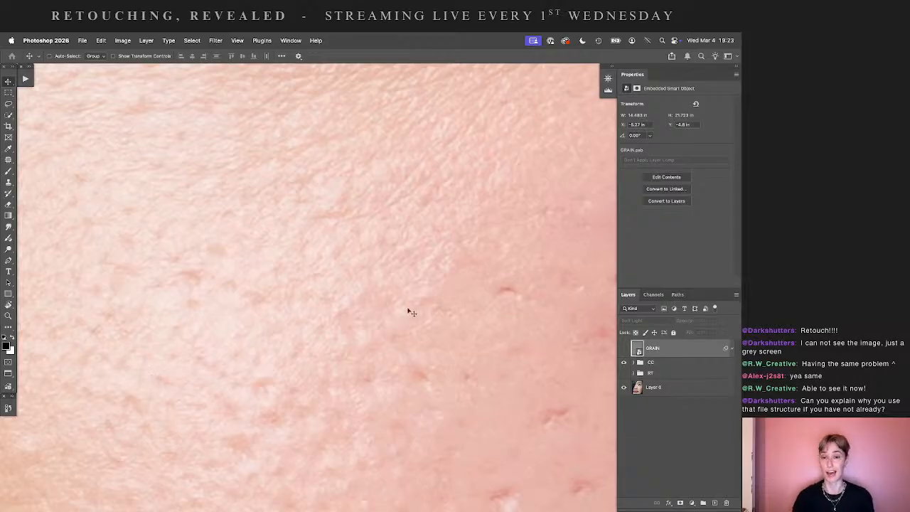
drag(376, 211, 260, 332)
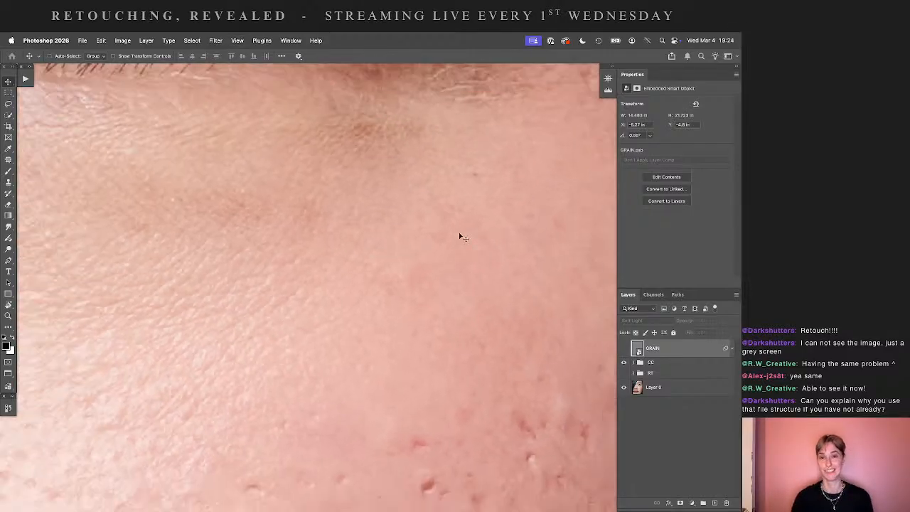
drag(462, 235, 423, 399)
drag(435, 361, 466, 400)
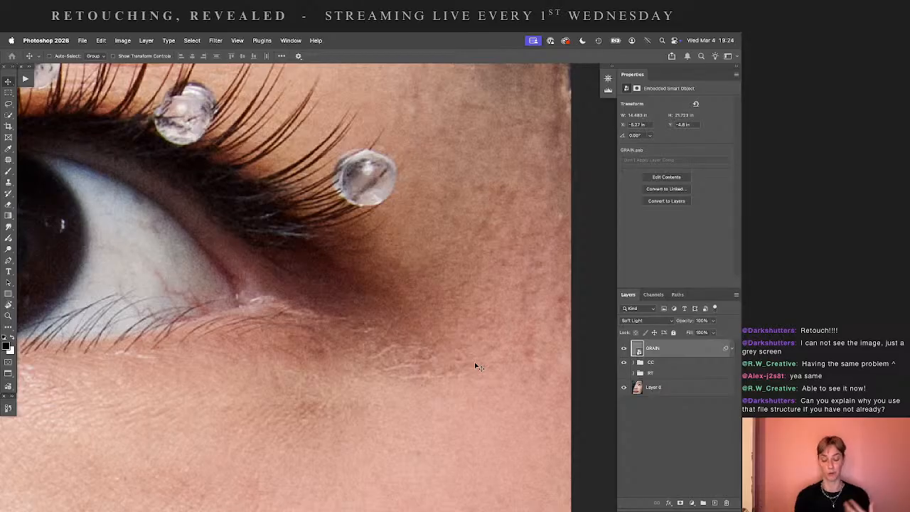
- Duplicate the GRAIN layer to compare doubled grain on the skin around the eye and cheek, and delete the copy
key(super+minus)
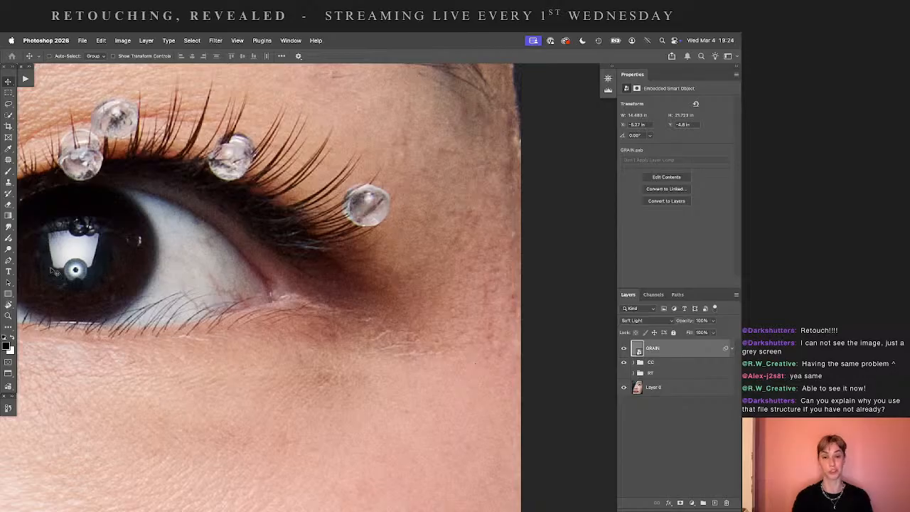
drag(274, 278, 421, 323)
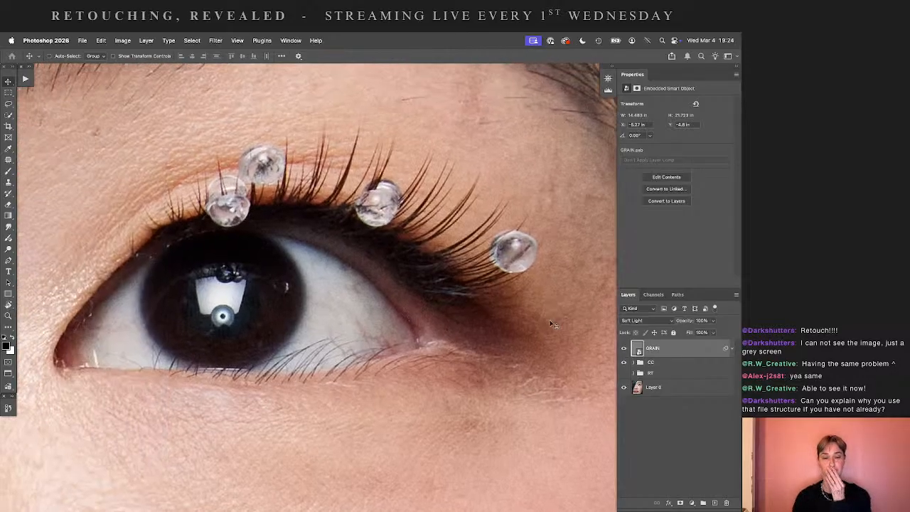
drag(542, 327, 494, 346)
drag(685, 349, 715, 502)
drag(491, 451, 470, 280)
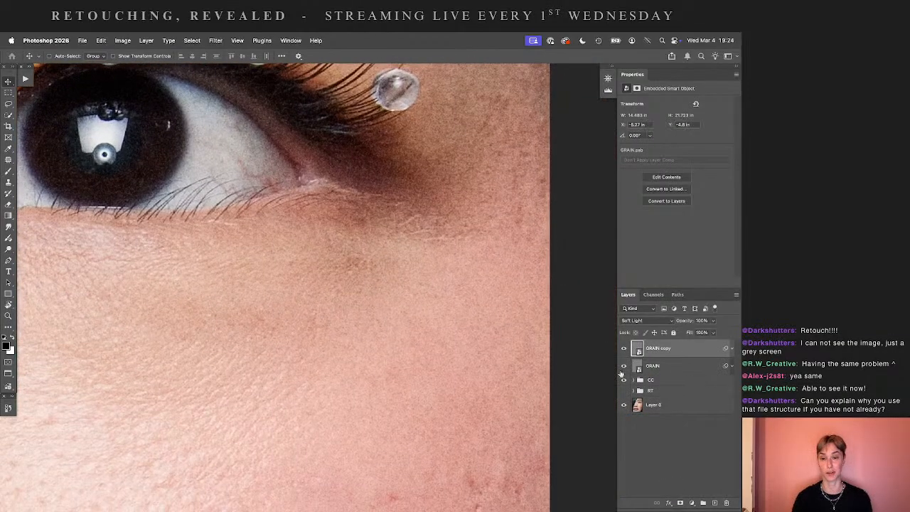
drag(404, 419, 456, 286)
drag(688, 346, 725, 503)
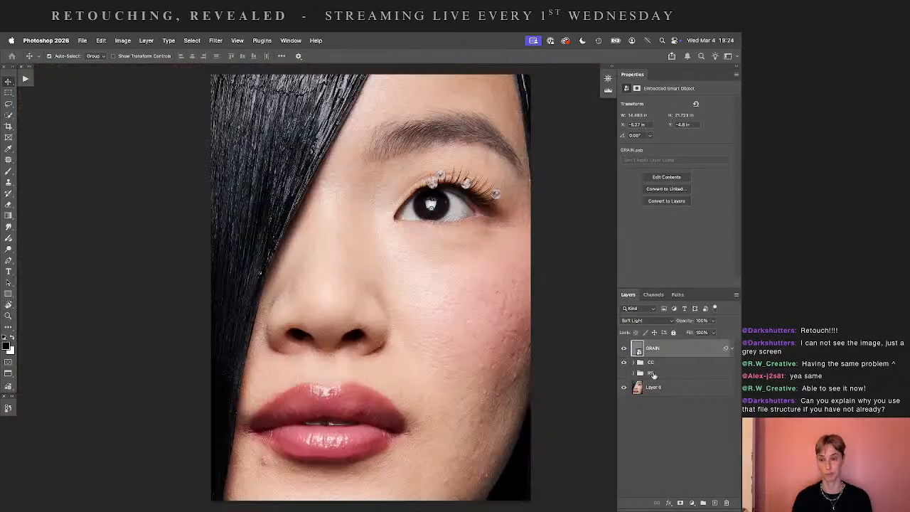
- Show the RT group, replacing its RT copy 2 and RT copy layers with one fresh duplicate of the RT layer
key(super+0)
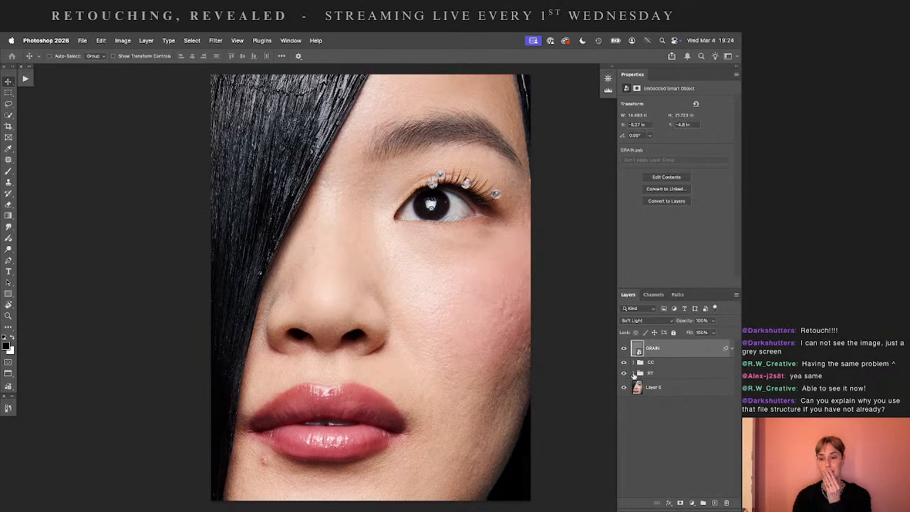
click(632, 374)
click(672, 388)
shift+click(671, 405)
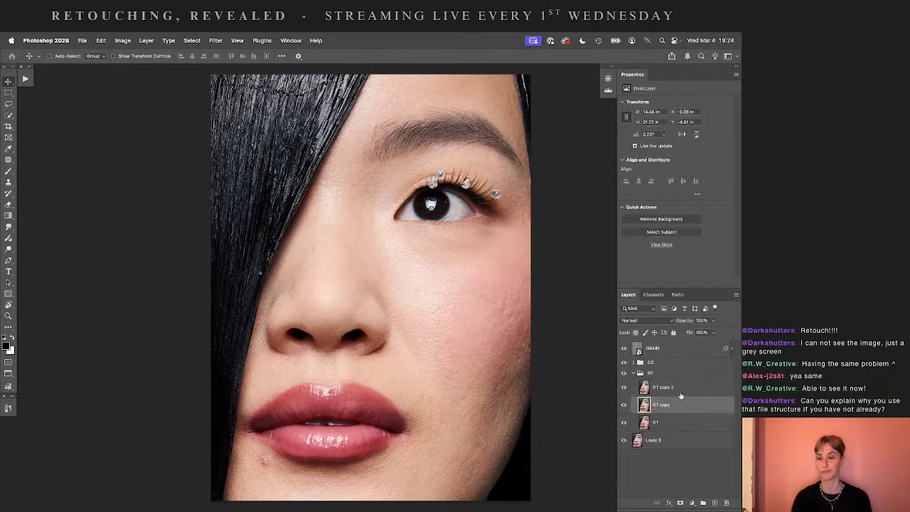
drag(672, 404, 704, 503)
drag(457, 423, 414, 313)
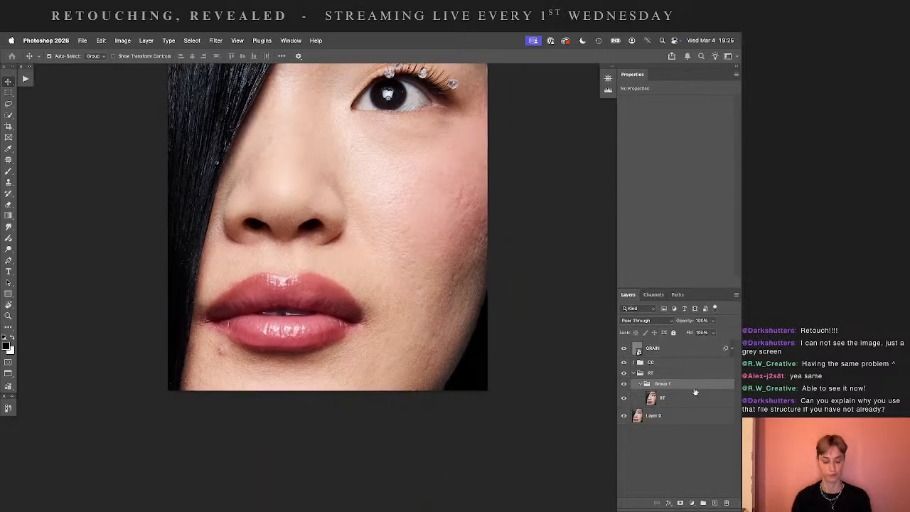
key(super+z)
drag(685, 391, 714, 503)
- Clone out the bright specks along the hair edge beside the nose on the RT copy layer with the Clone Stamp
drag(354, 368, 376, 359)
key(super+plus)
key(super+plus)
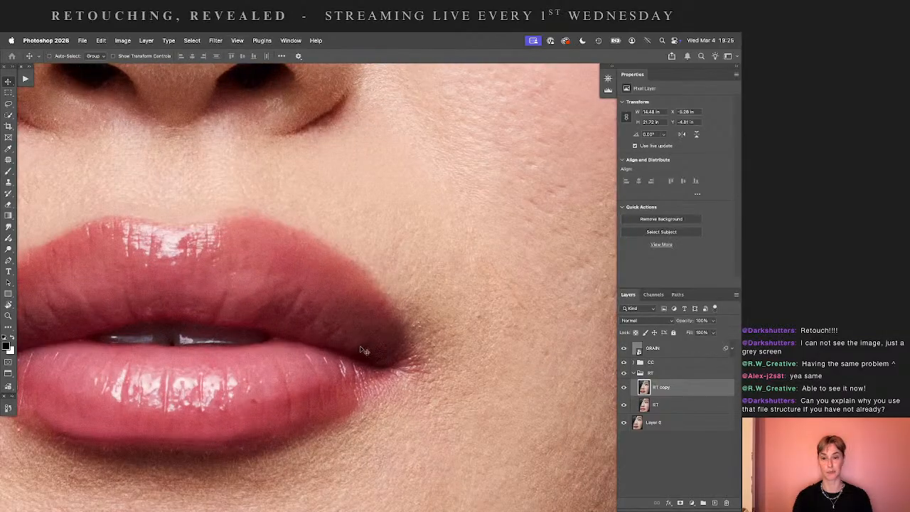
mouse_move(474, 240)
mouse_down()
mouse_move(487, 401)
mouse_move(521, 490)
mouse_move(551, 509)
mouse_up()
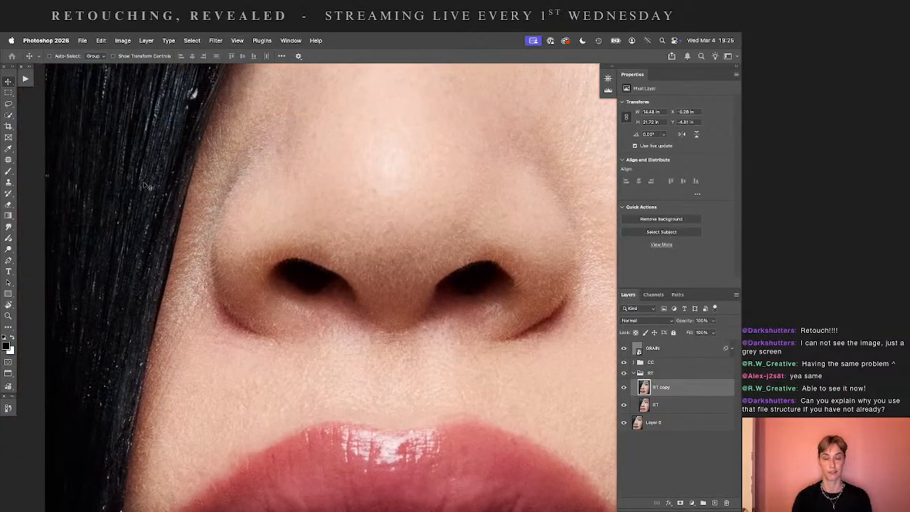
key(s)
drag(197, 151, 198, 286)
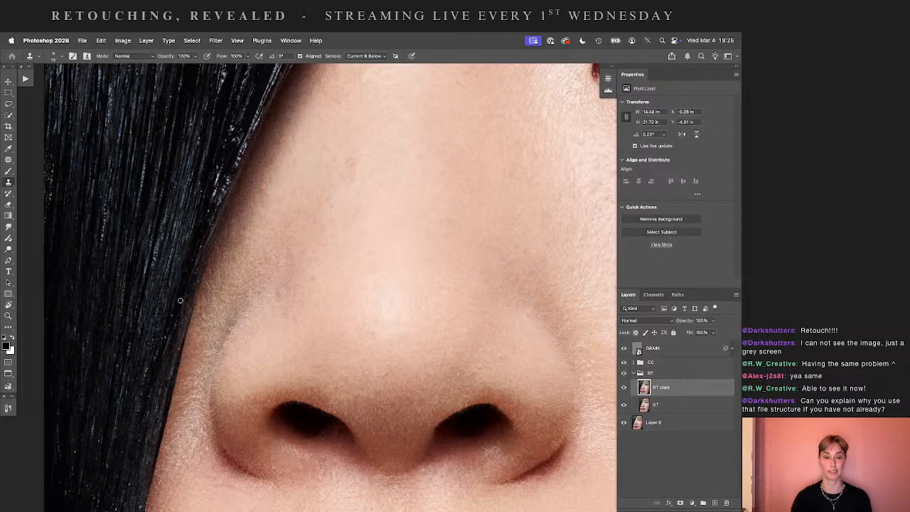
- Clone out small specks and dark spots around the nostrils, the nose tip and the side of the nose
drag(195, 368, 119, 194)
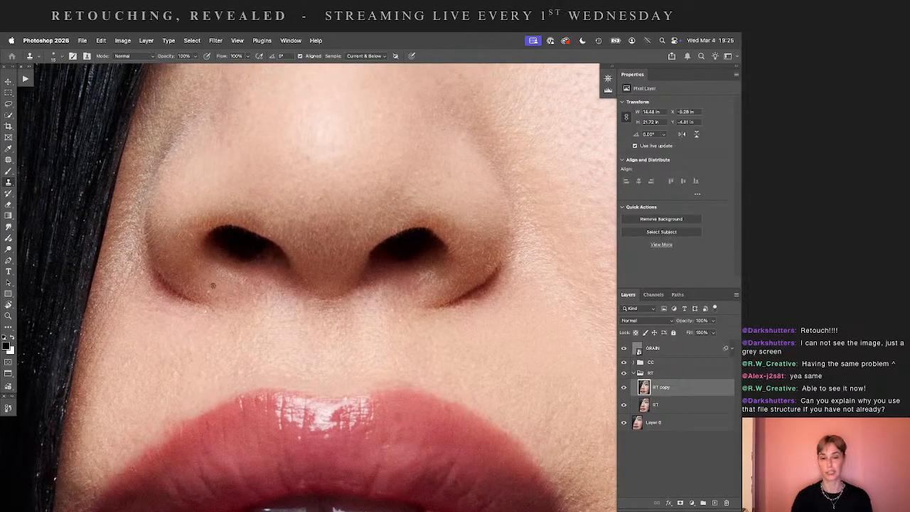
drag(343, 274, 269, 305)
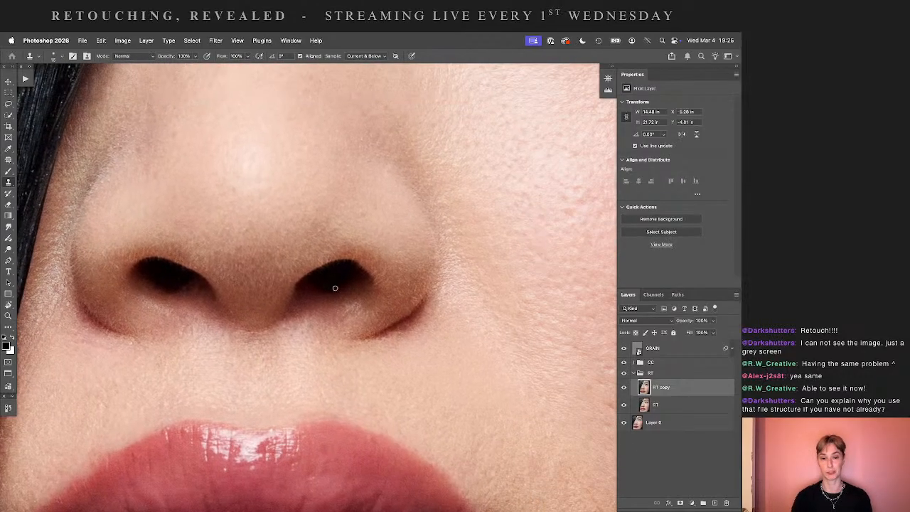
drag(278, 272, 265, 312)
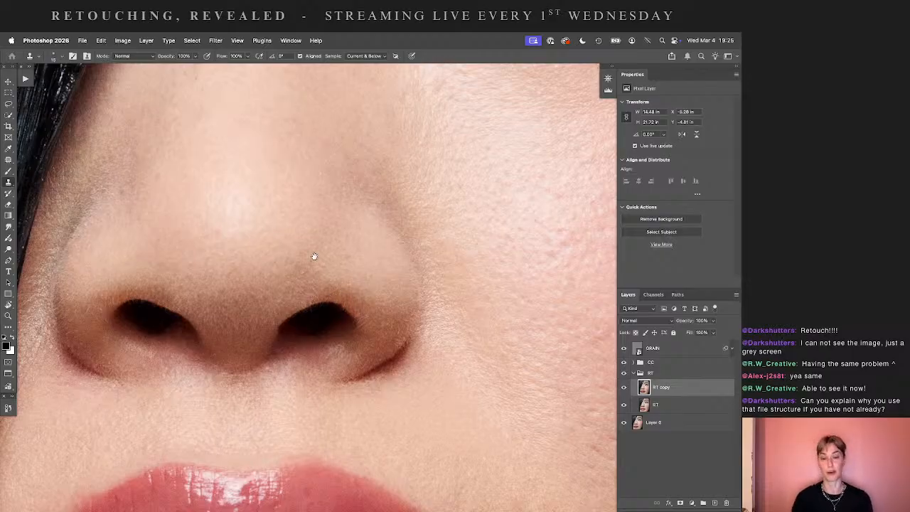
drag(313, 255, 330, 304)
drag(68, 199, 128, 295)
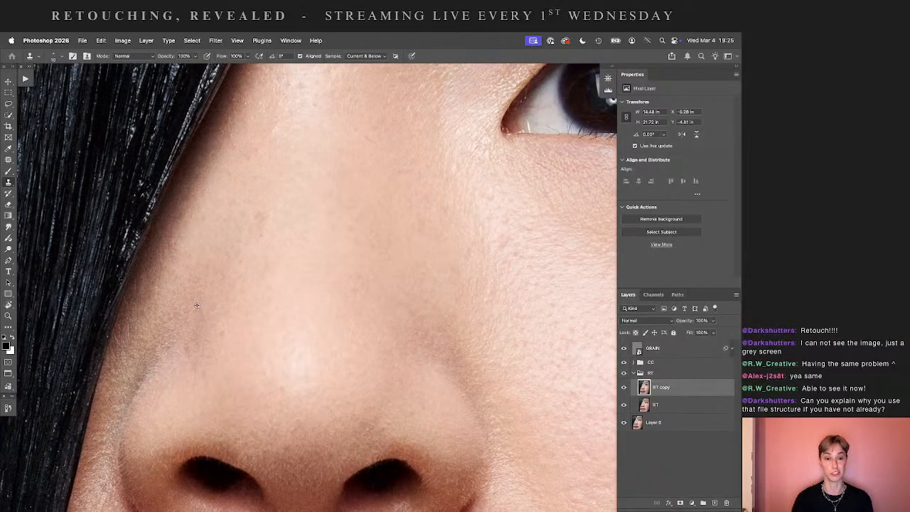
drag(317, 244, 217, 321)
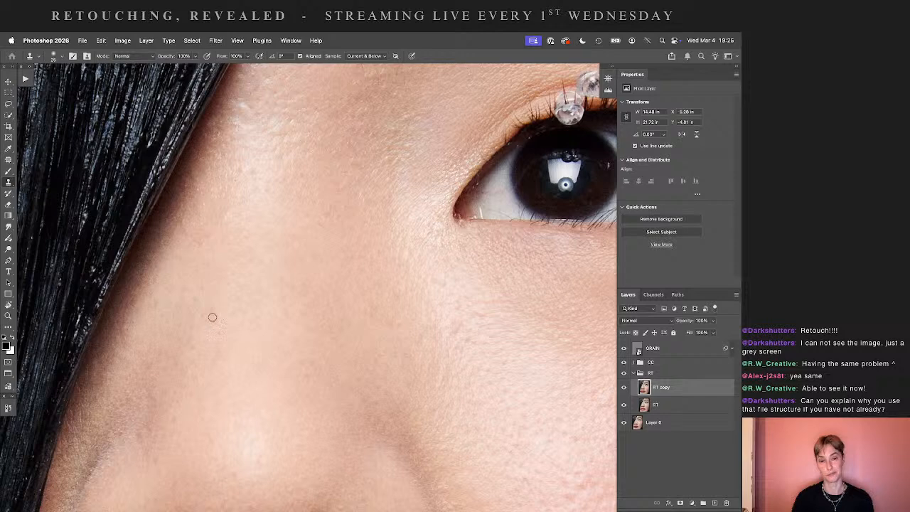
- Clone out small blemishes on the upper nose bridge and up to the forehead above the brow, adjusting the brush size
drag(262, 276, 238, 362)
key(bracketright)
key(bracketright)
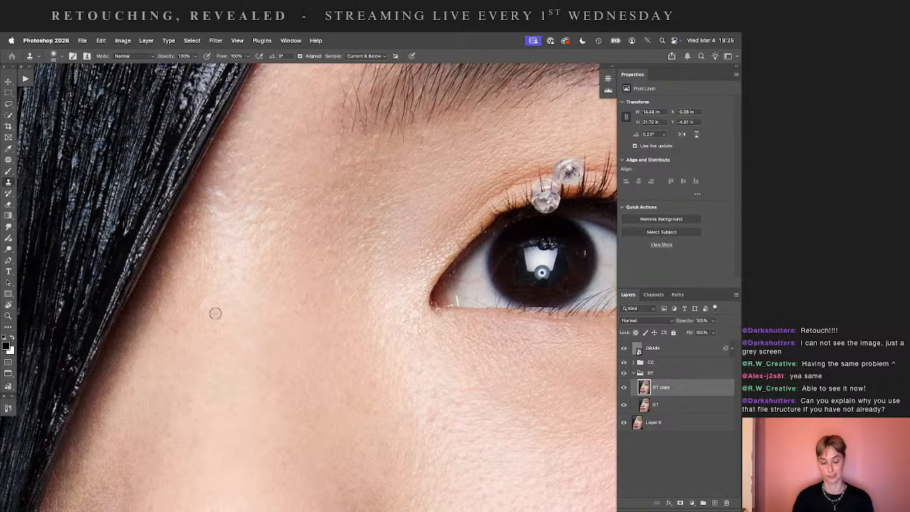
key(bracketleft)
key(bracketleft)
key(bracketleft)
key(bracketleft)
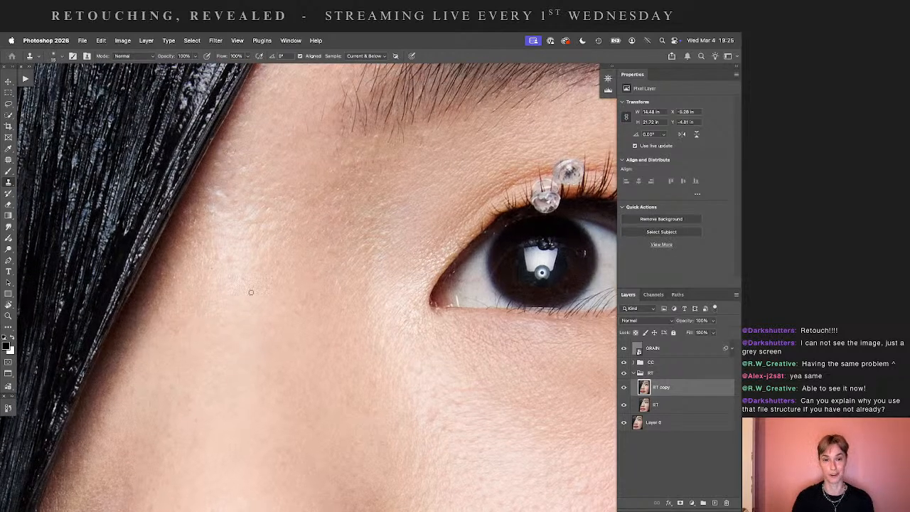
drag(246, 268, 228, 324)
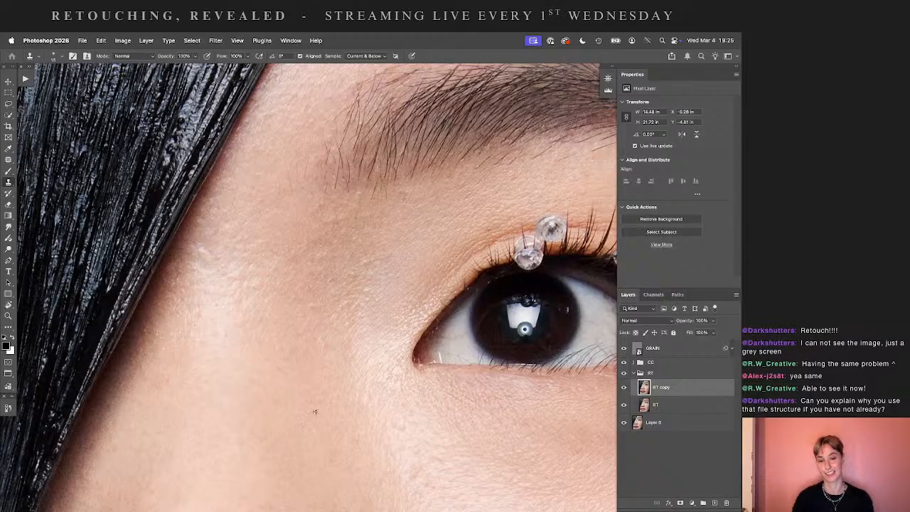
drag(357, 342, 268, 385)
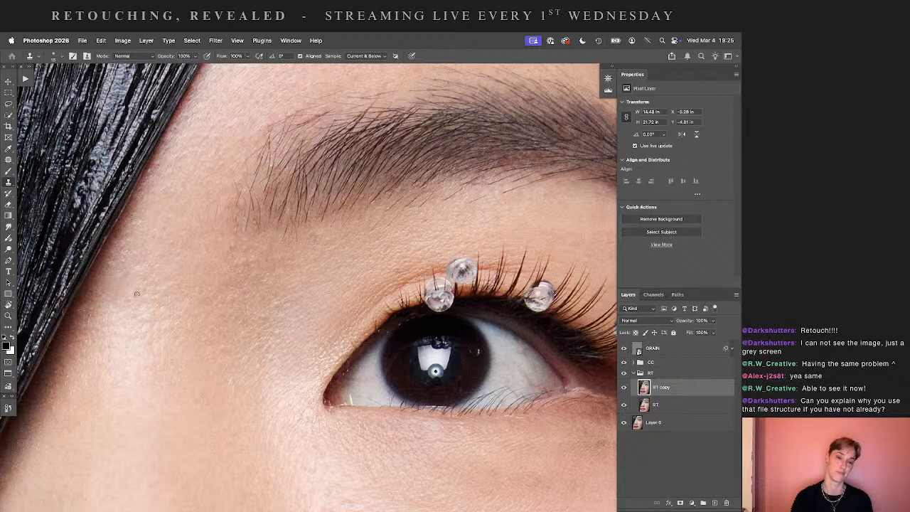
drag(202, 266, 164, 341)
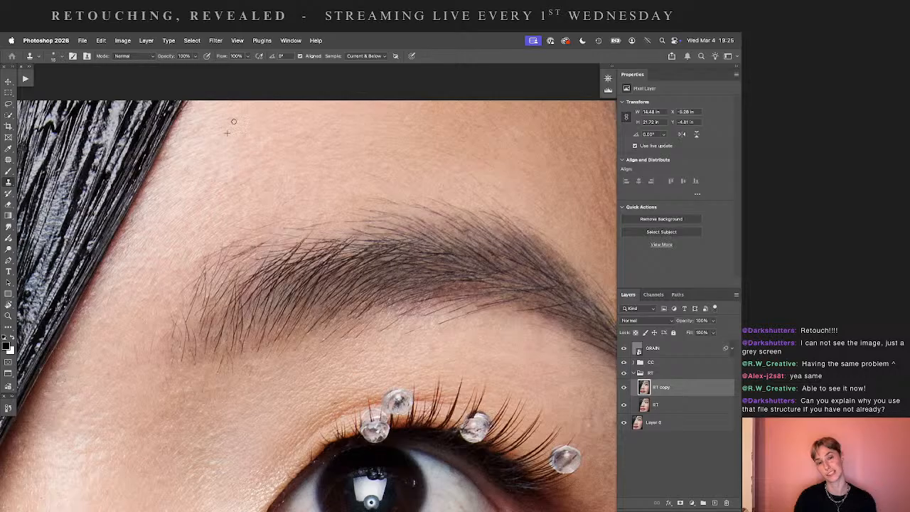
- Soften the veins in the white near the outer eye corner using the Clone Stamp in Lighten mode at 50% opacity
scroll(287, 222, down, 5)
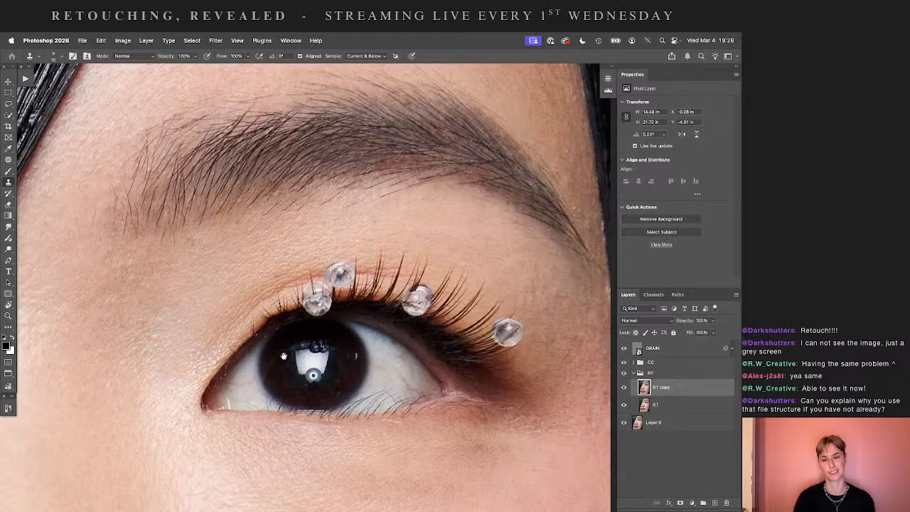
scroll(145, 316, down, 4)
scroll(144, 317, right, 3)
click(135, 57)
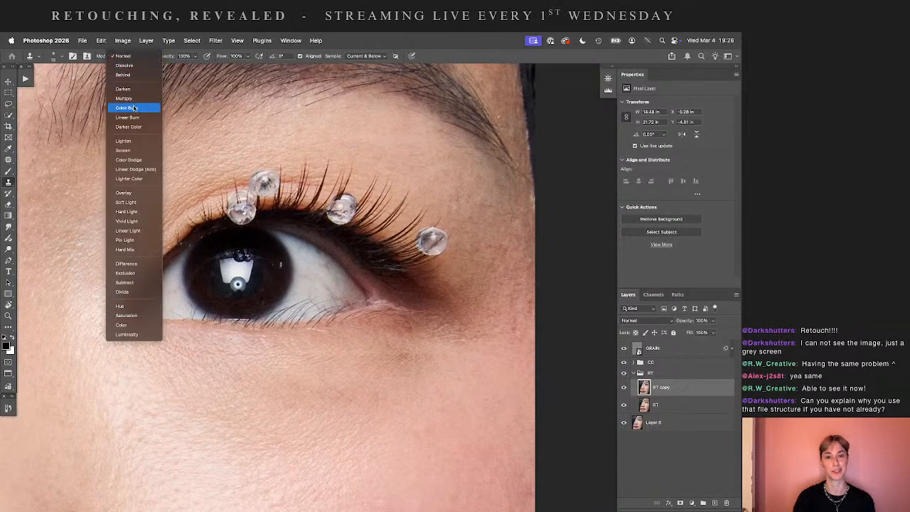
click(135, 140)
key(5)
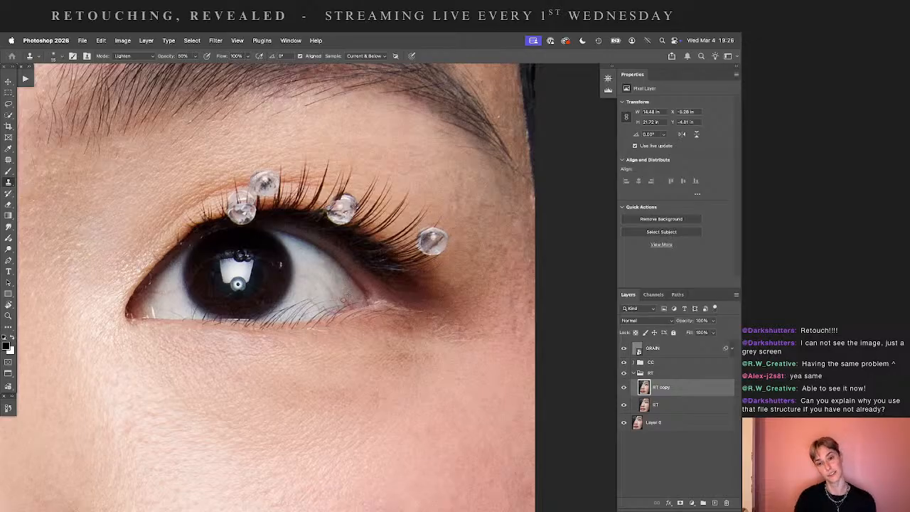
key(super+plus)
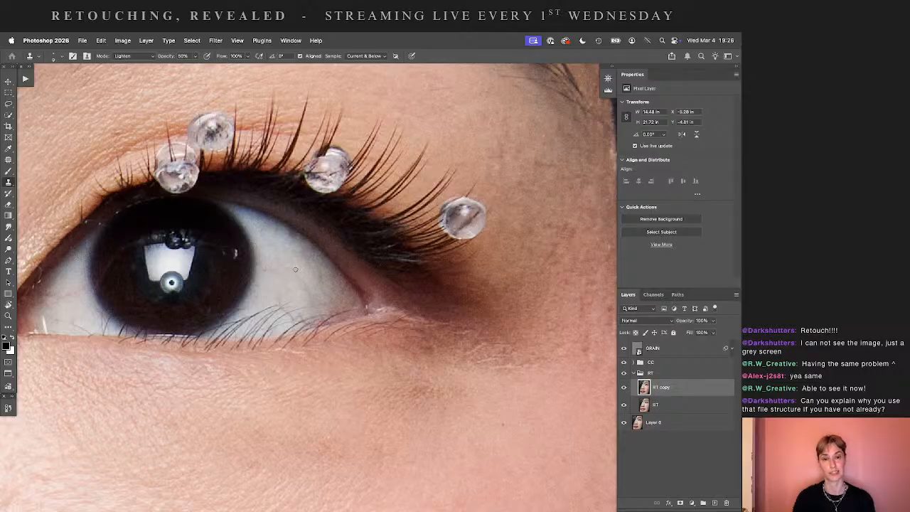
scroll(172, 251, left, 5)
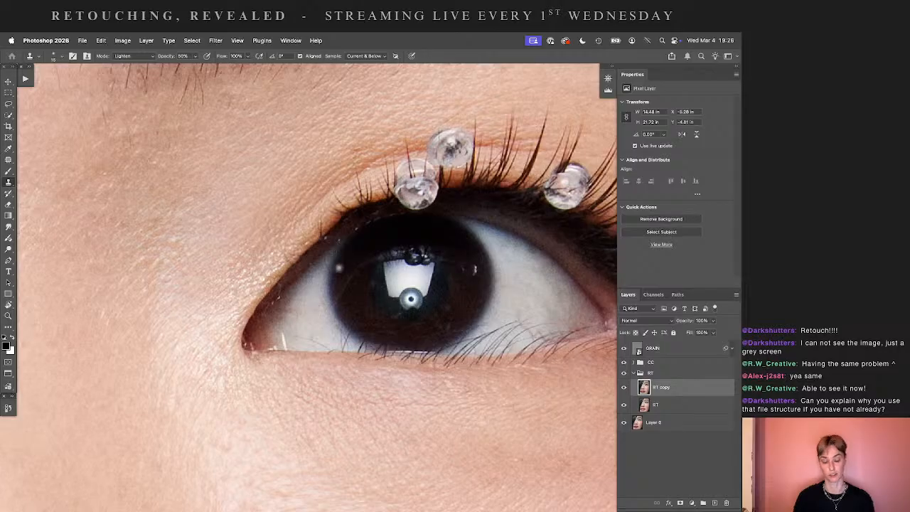
key(bracketleft)
key(bracketleft)
drag(511, 275, 297, 264)
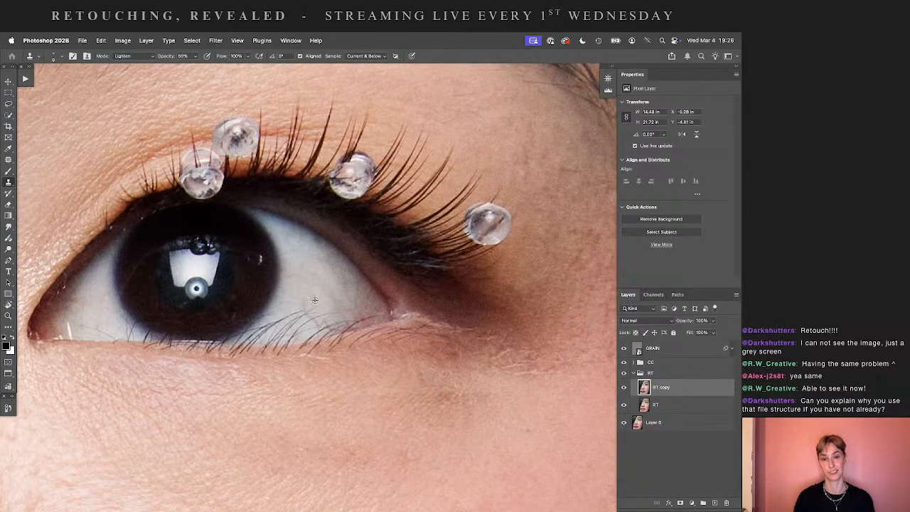
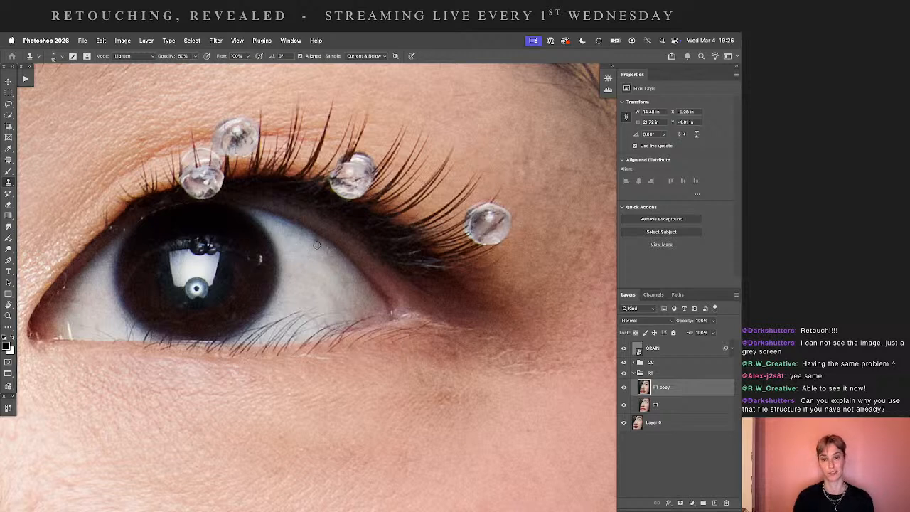
- Set the Clone Stamp to Normal mode at 100% opacity and clean the edges of the eye white toward the inner corner
drag(265, 266, 420, 292)
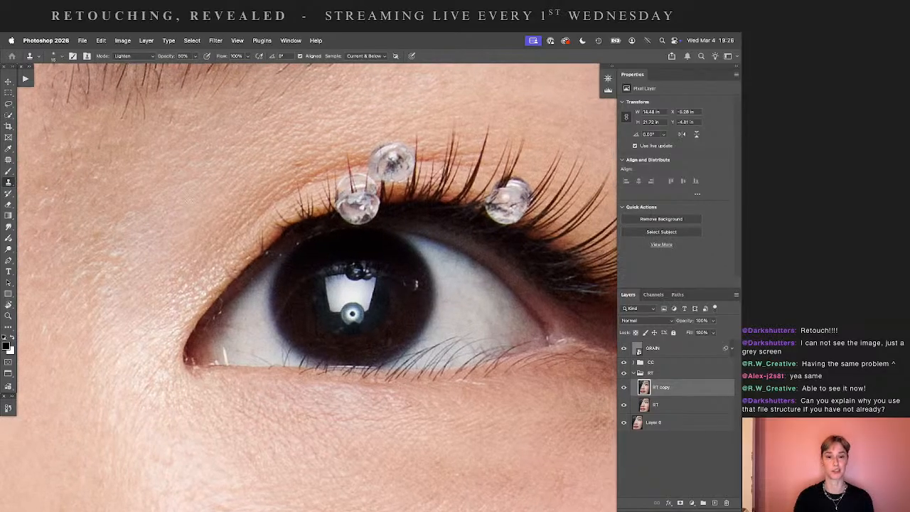
click(133, 56)
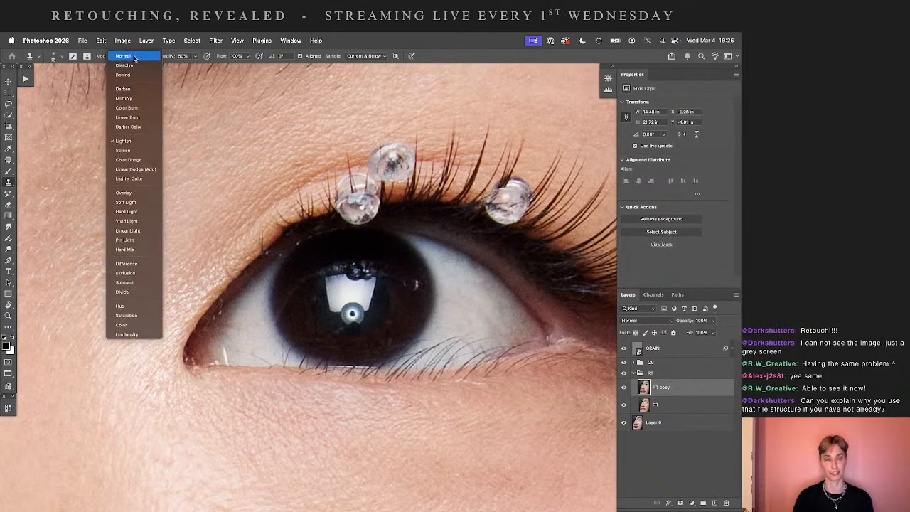
click(122, 58)
key(0)
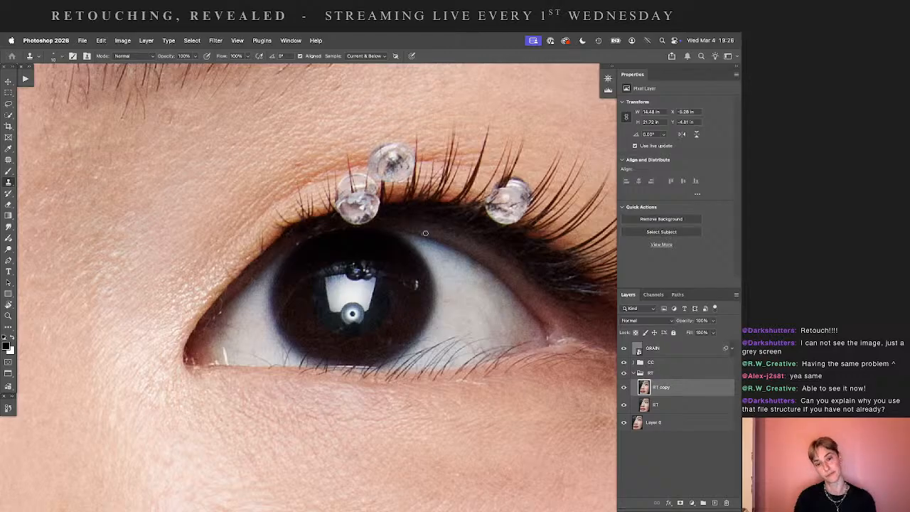
mouse_move(455, 256)
mouse_down()
mouse_move(420, 266)
mouse_move(473, 234)
mouse_up()
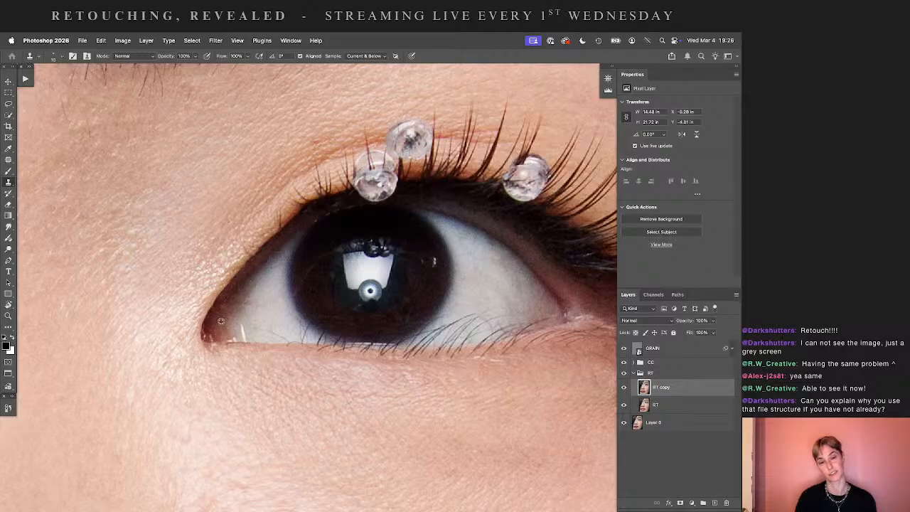
drag(205, 331, 208, 335)
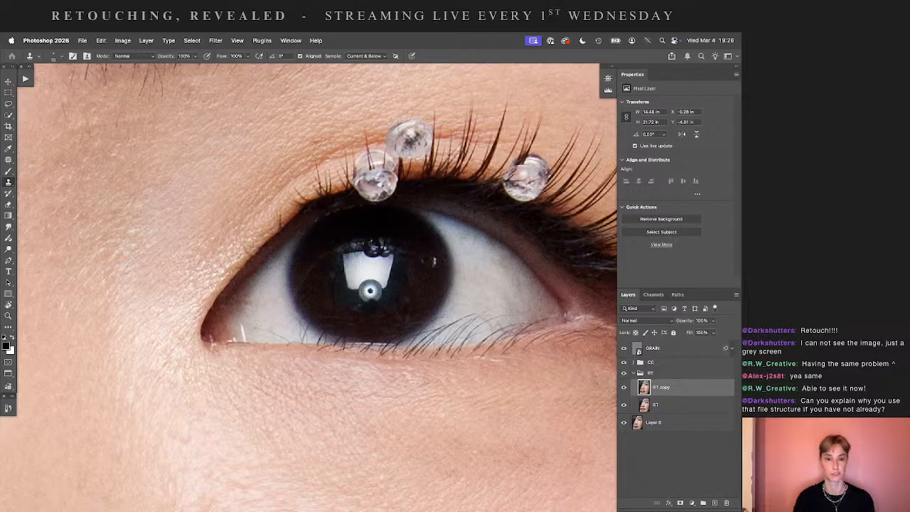
- Clone away the small bright reflection in the inner eye corner at 40% opacity and even out the surrounding white
key(4)
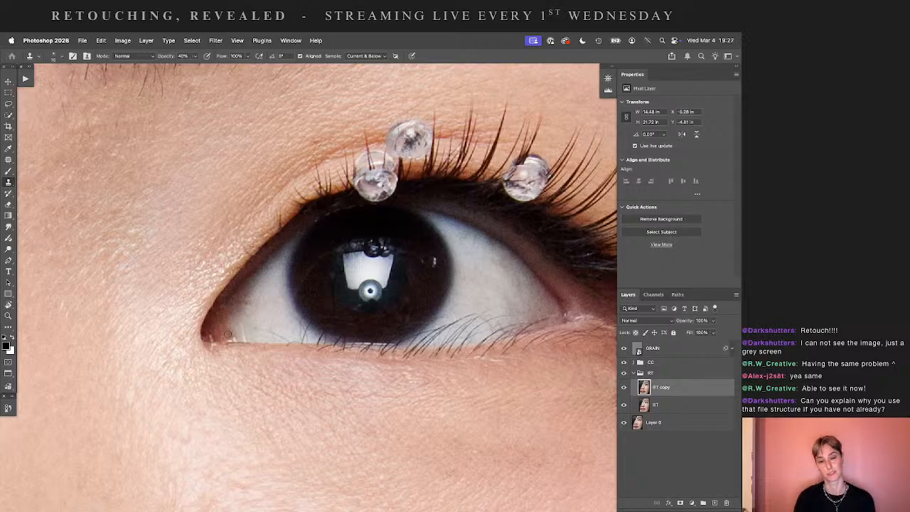
drag(227, 334, 245, 335)
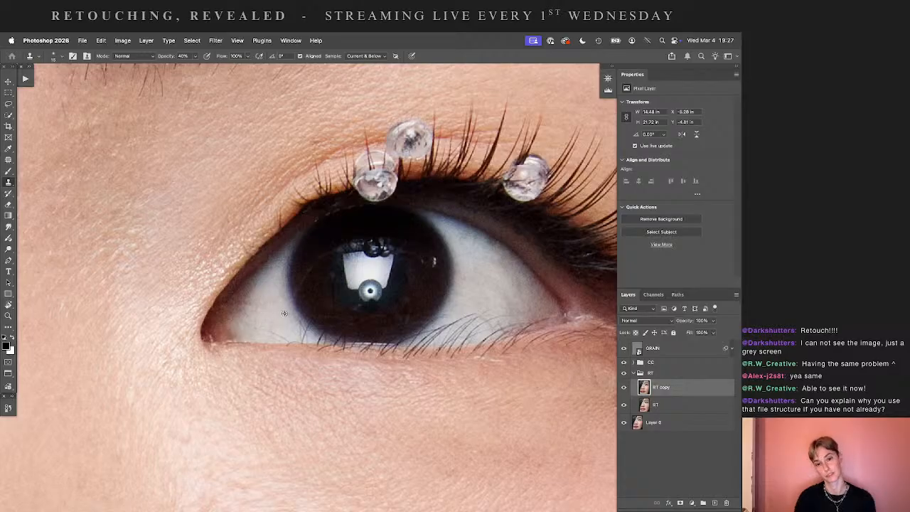
drag(256, 310, 245, 311)
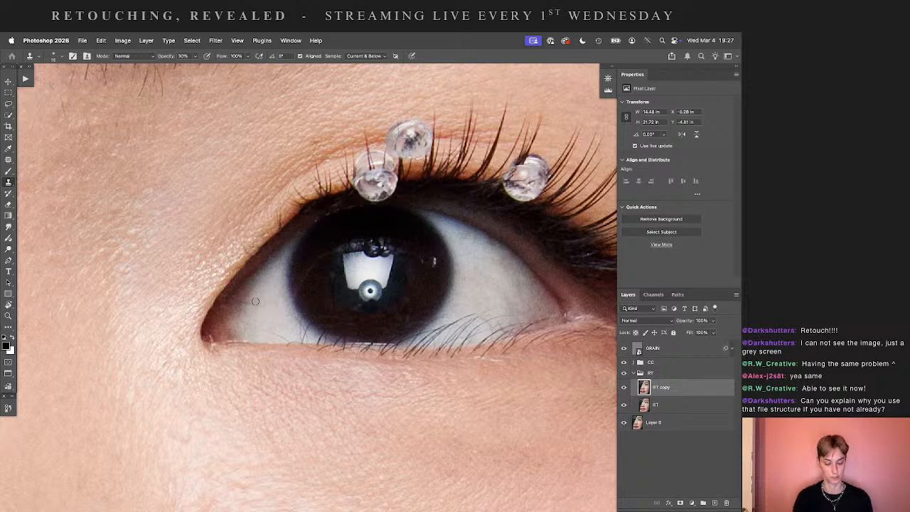
- Clone out the dark dot in the center of the round catchlight in the pupil at 100% opacity with a small brush
key(5)
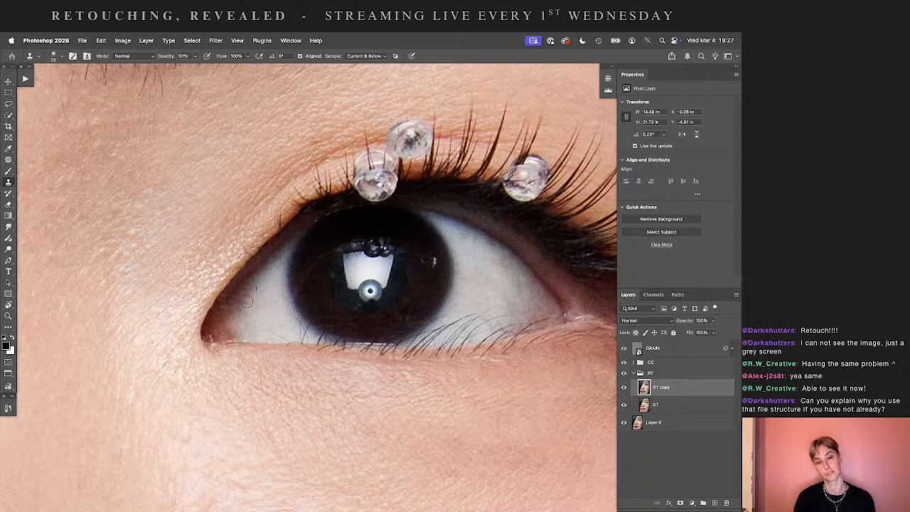
key(])
mouse_move(465, 290)
mouse_down()
mouse_move(347, 325)
mouse_move(356, 371)
mouse_up()
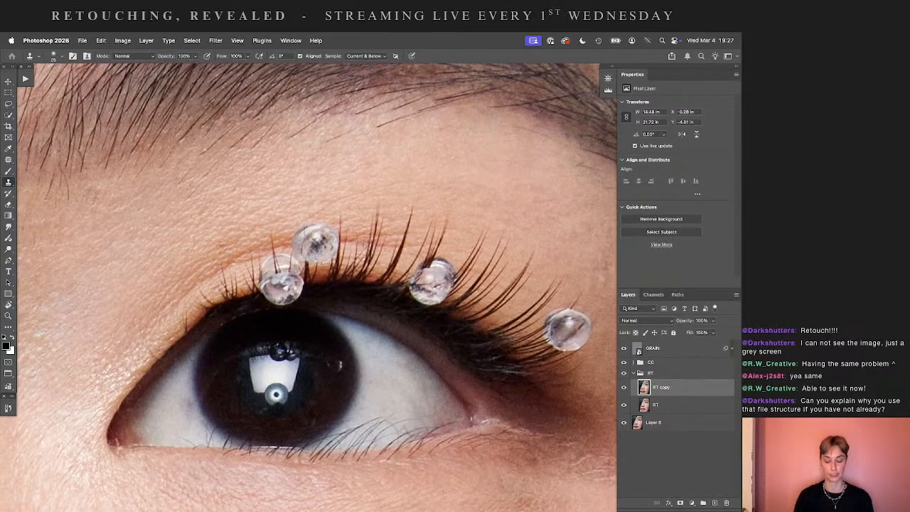
key(8)
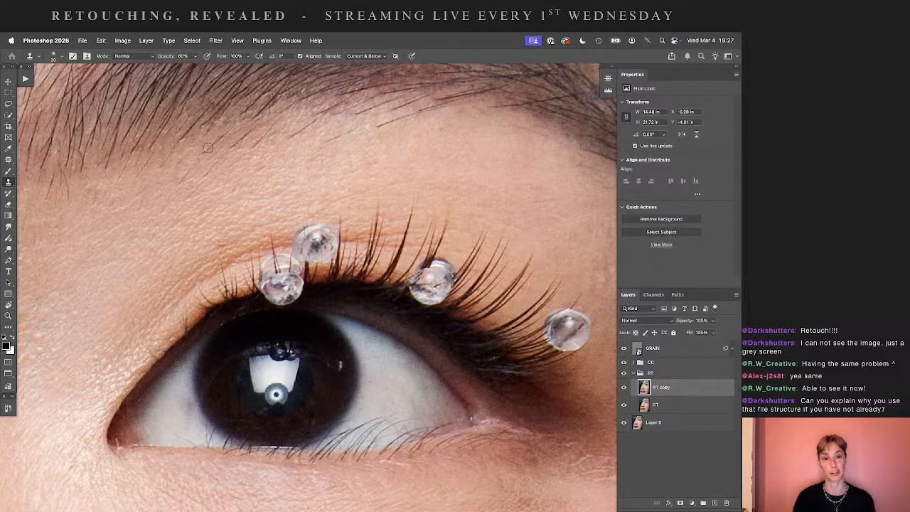
scroll(348, 300, down, 3)
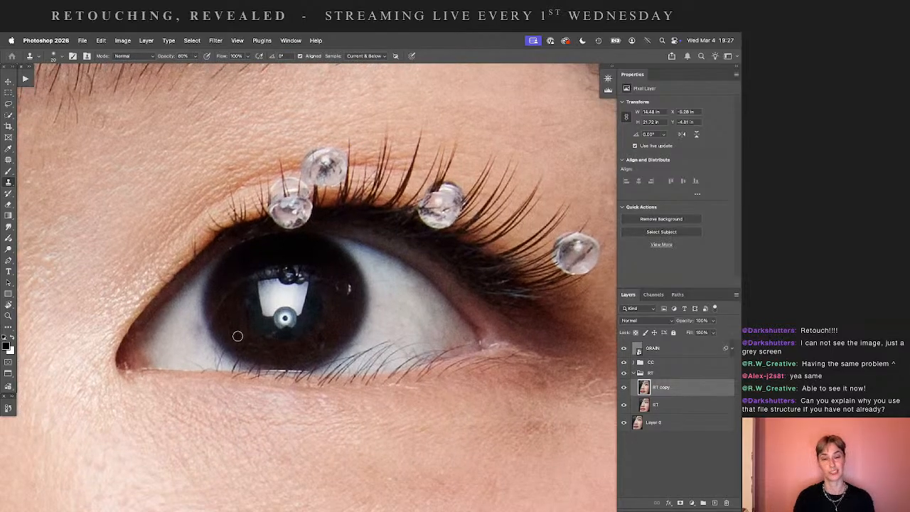
key(0)
scroll(363, 305, up, 2)
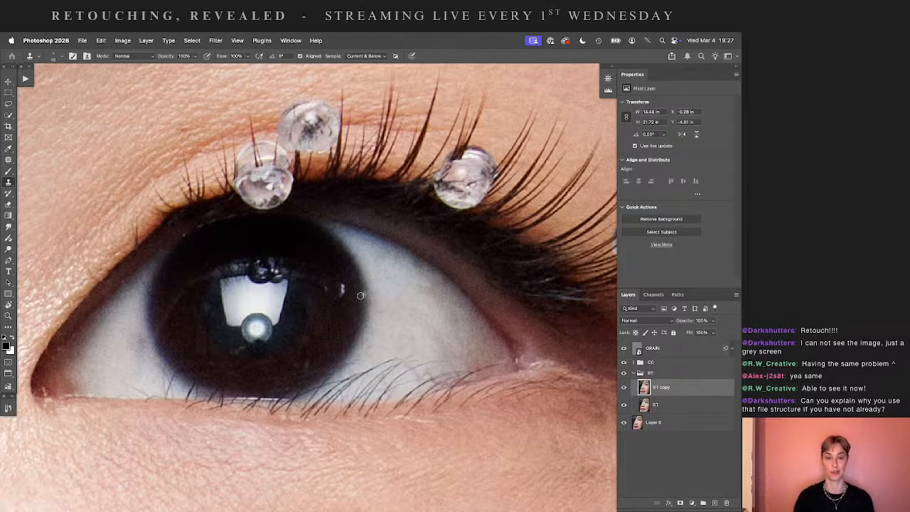
- Compare the face and the eye with and without the RT copy layer to examine the retouching
key(super+0)
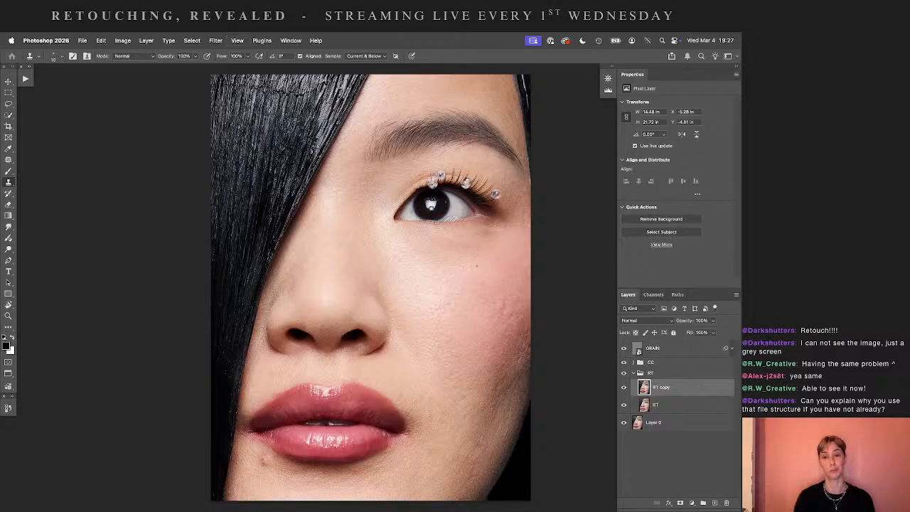
click(623, 386)
click(623, 387)
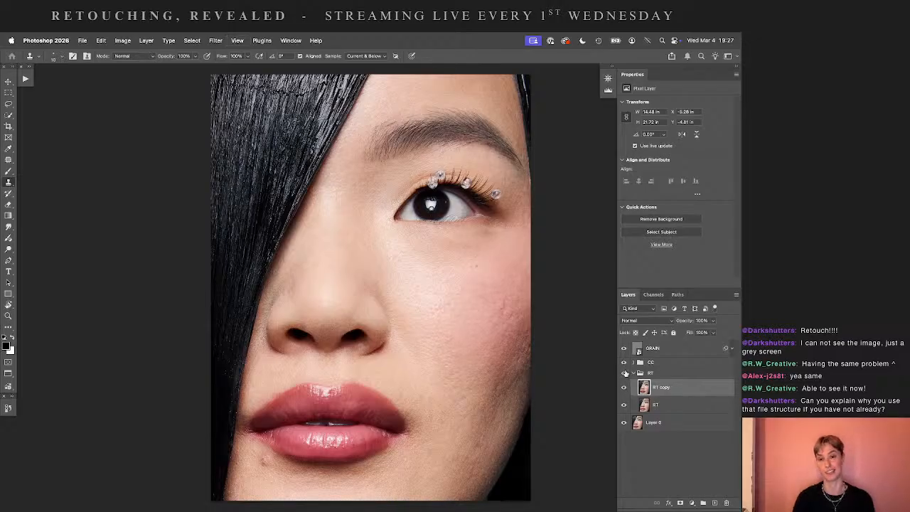
drag(574, 335, 517, 363)
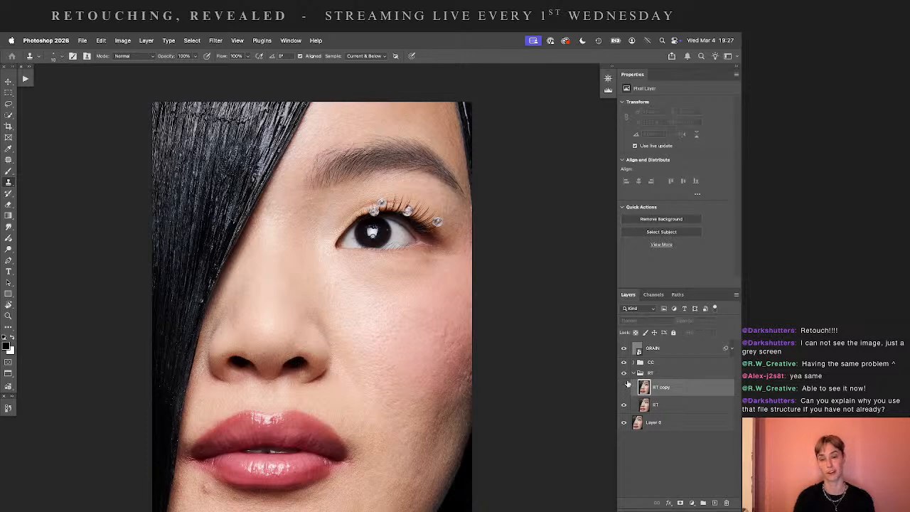
drag(570, 336, 564, 374)
key(super+equal)
key(super+equal)
key(super+equal)
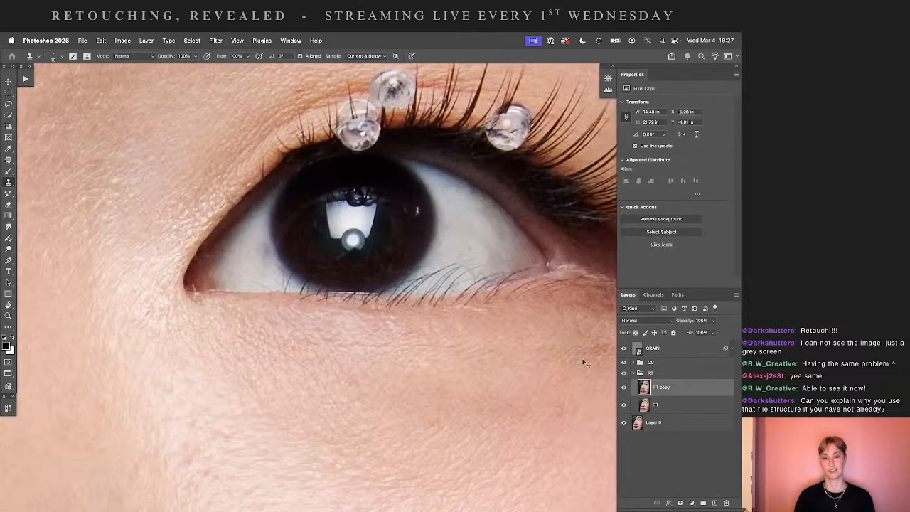
key(super+equal)
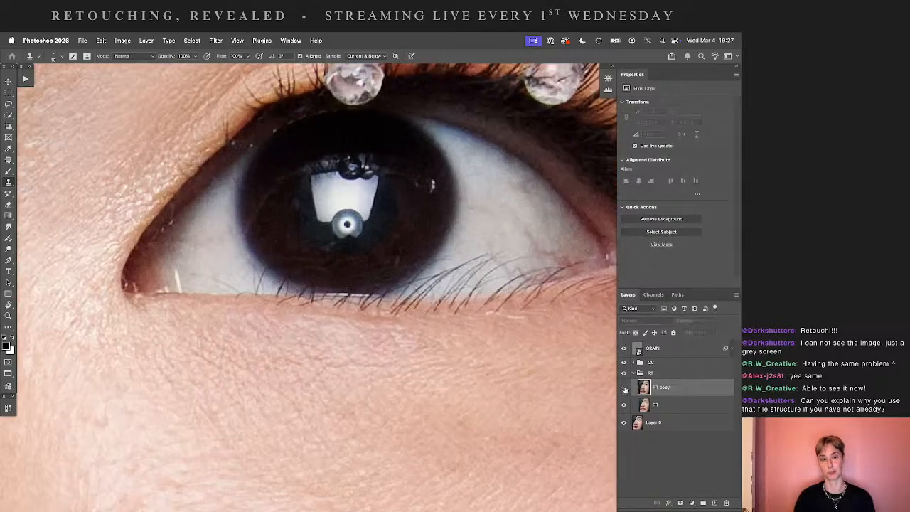
key(super+minus)
key(super+minus)
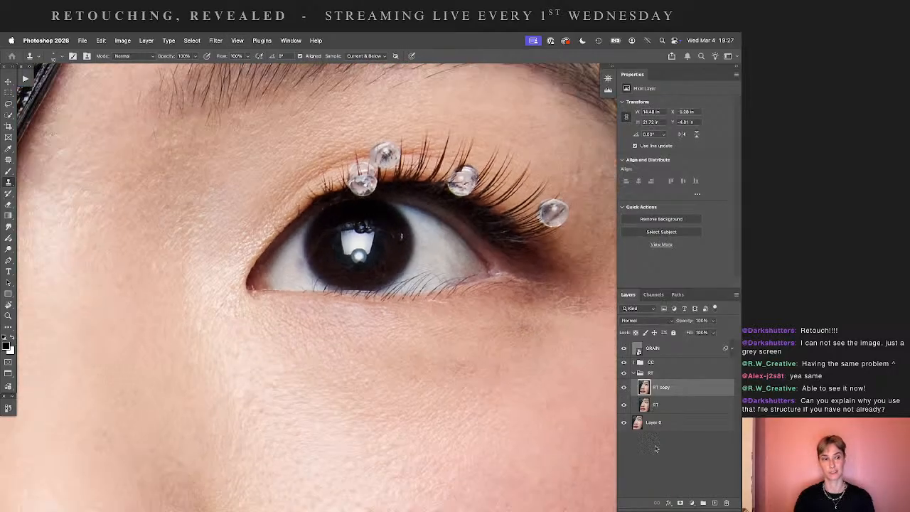
- Mask the RT copy layer, use a 60 px black brush at 50% opacity over the eye white, and merge the layer into RT
click(680, 503)
key(b)
key(5)
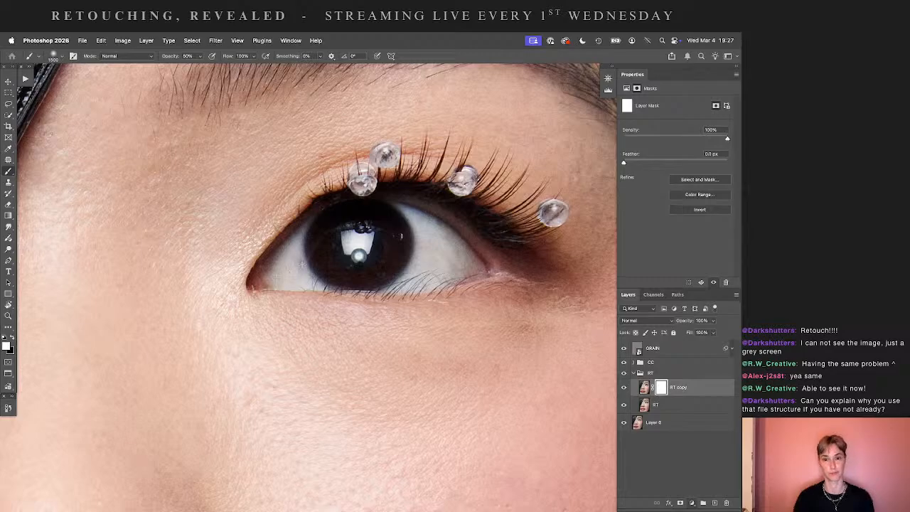
key(bracketleft)
key(bracketleft)
key(bracketleft)
key(bracketleft)
key(bracketleft)
key(bracketleft)
key(bracketleft)
key(bracketleft)
key(bracketleft)
key(bracketleft)
key(bracketleft)
key(bracketleft)
key(bracketleft)
key(bracketleft)
key(bracketleft)
key(bracketleft)
key(bracketleft)
key(bracketleft)
key(bracketleft)
key(bracketleft)
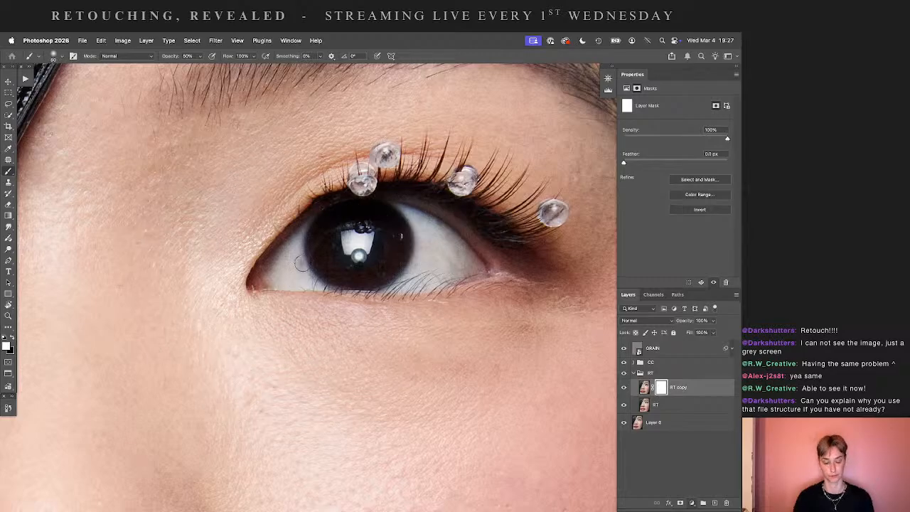
key(x)
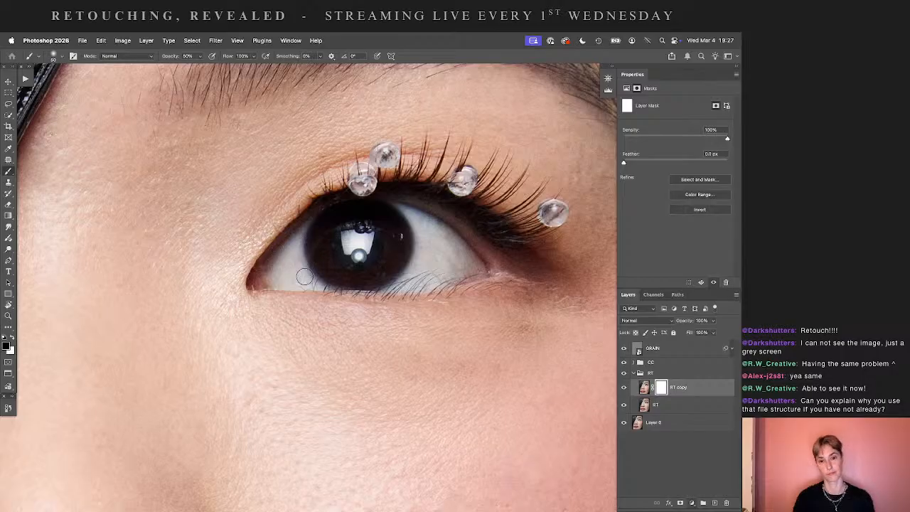
key(Delete)
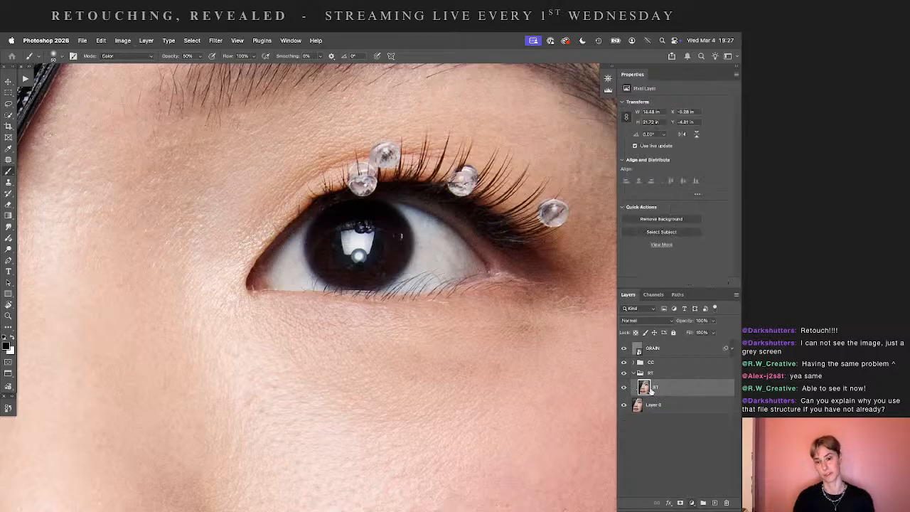
- Add a layer mask to the RT layer and enlarge the brush to 100 px
key(super+0)
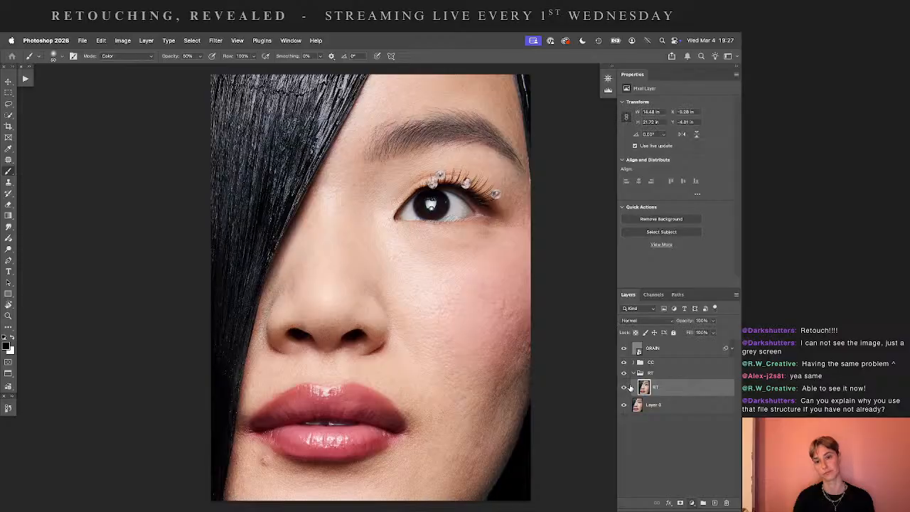
click(679, 502)
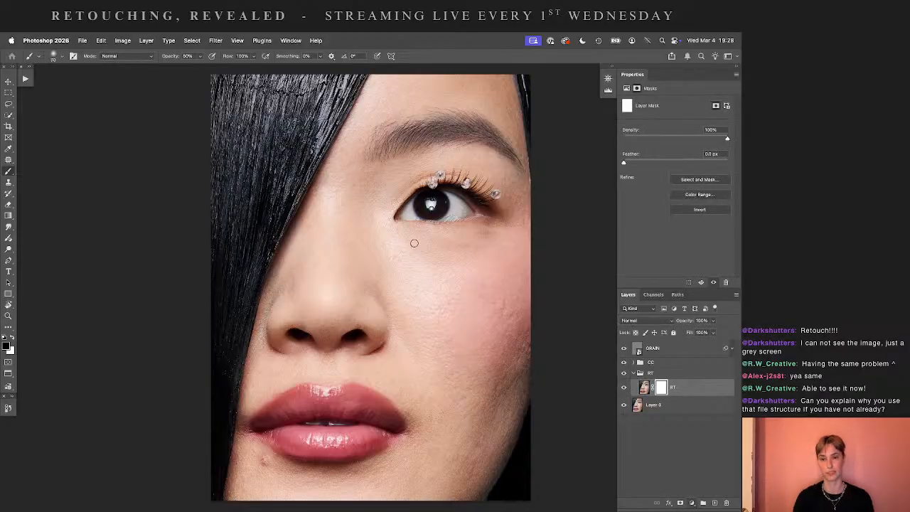
key(bracketright)
key(bracketright)
key(bracketright)
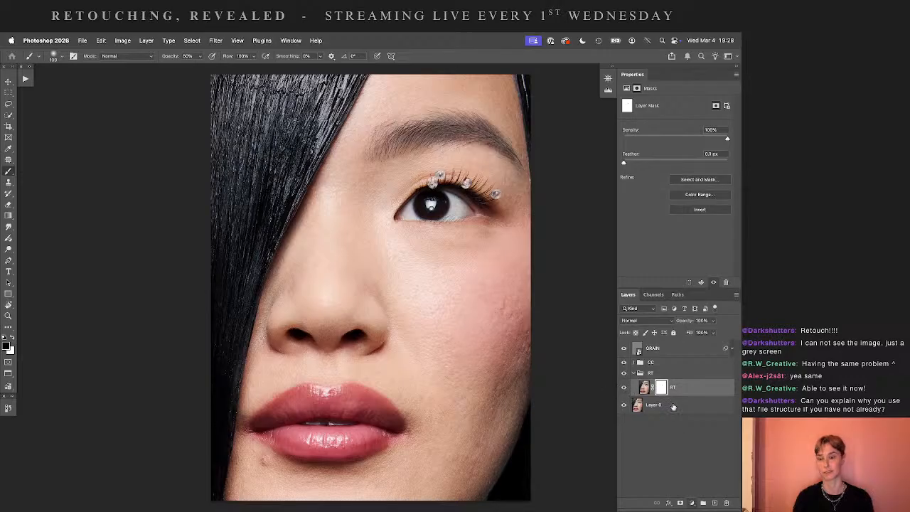
- Merge the masked RT layer with a copy of Layer 0 and duplicate the merged RT layer
drag(673, 407, 714, 502)
shift+click(692, 390)
key(super+e)
drag(697, 390, 715, 501)
- Clone away the light specks on the nostril wing toward the cheek using the Clone Stamp in Darken mode at 50% opacity
scroll(526, 348, down, 3)
scroll(554, 333, right, 2)
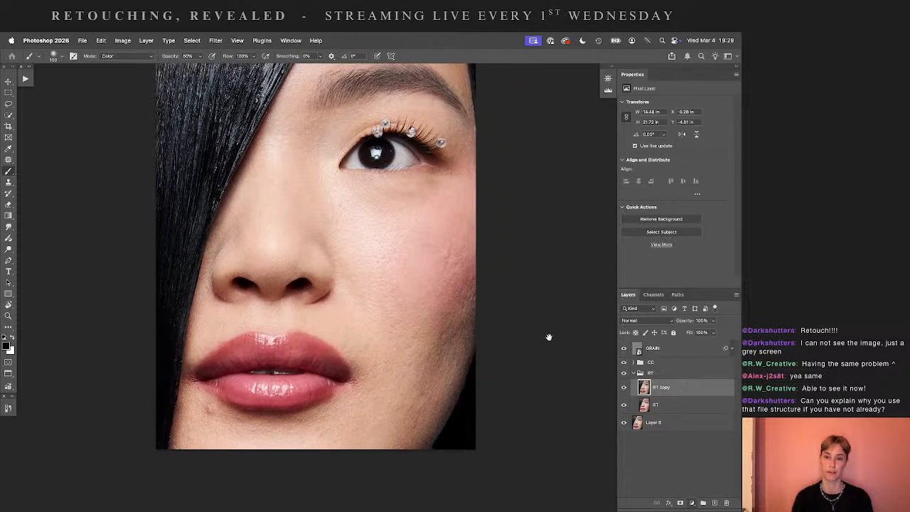
drag(540, 338, 645, 265)
drag(459, 264, 413, 317)
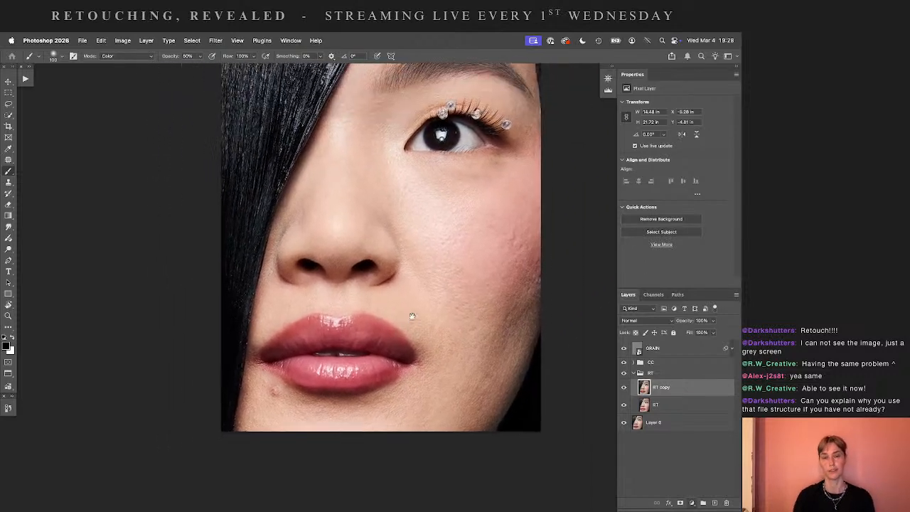
scroll(412, 316, up, 5)
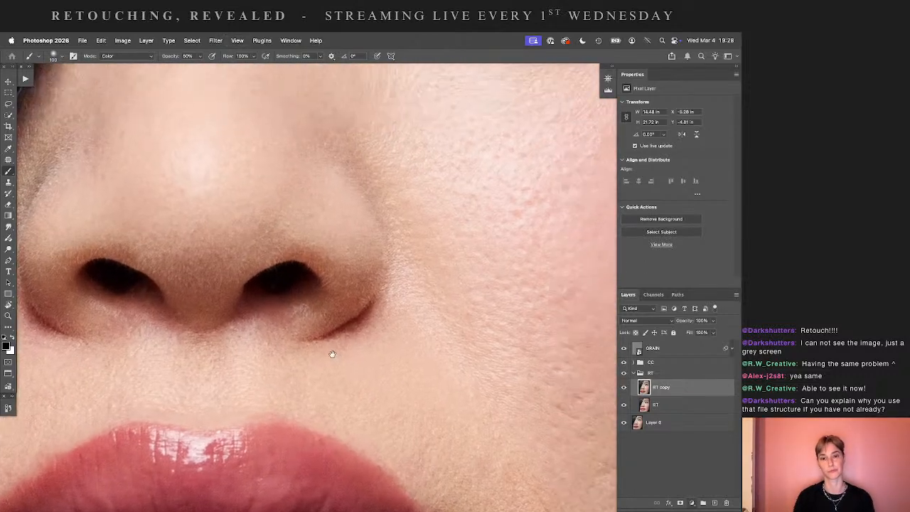
key(s)
key(5)
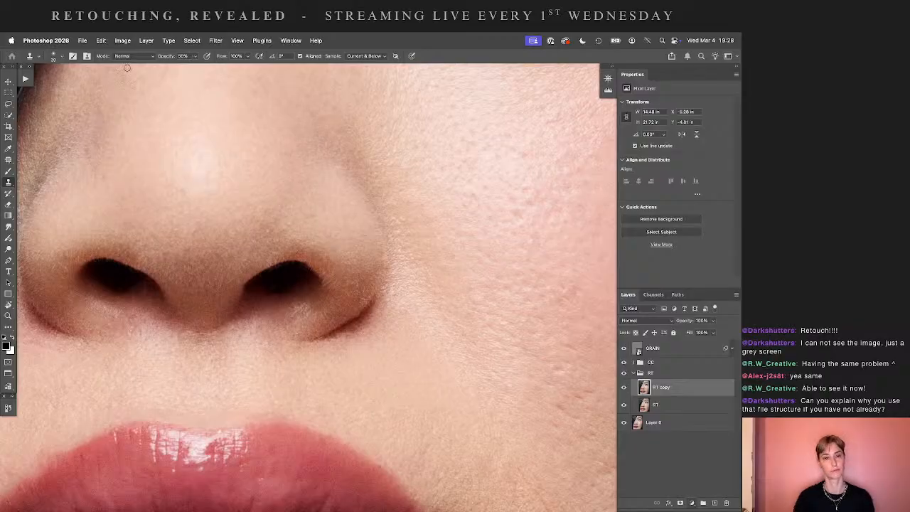
click(132, 56)
click(134, 96)
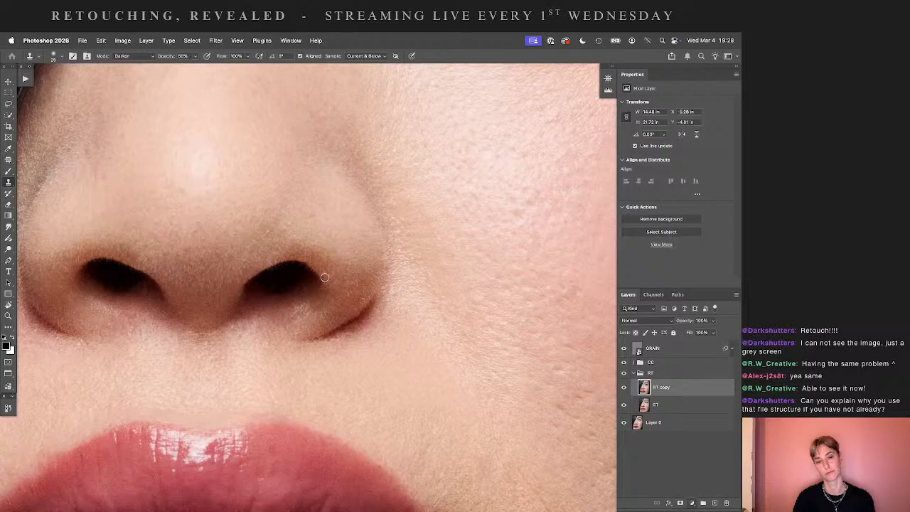
alt+click(370, 298)
click(358, 294)
click(358, 302)
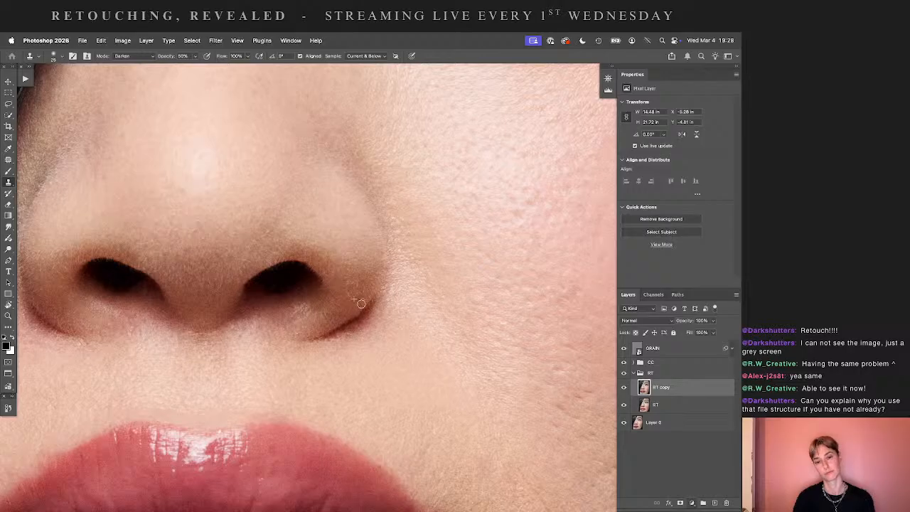
click(378, 262)
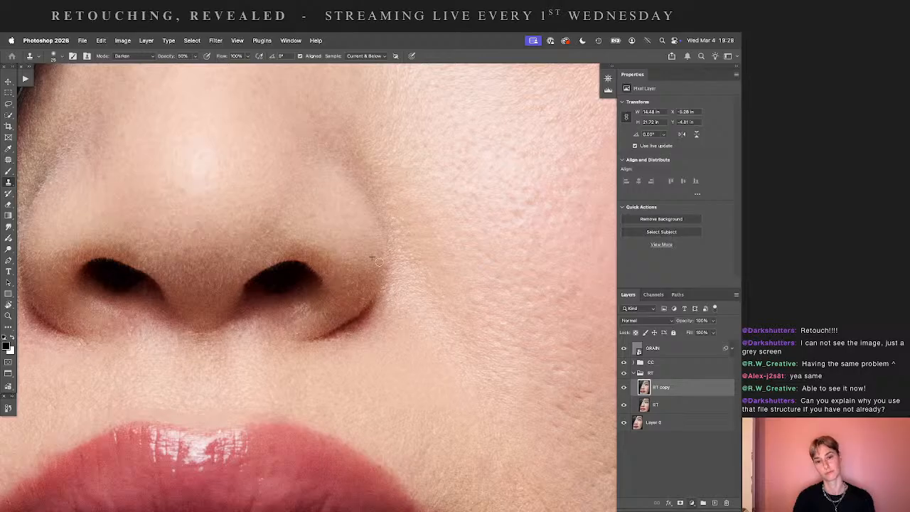
drag(327, 302, 430, 268)
click(346, 314)
- Even out the skin between the nose and the hair edge using the Clone Stamp in Lighten mode at 30% opacity
drag(264, 320, 373, 325)
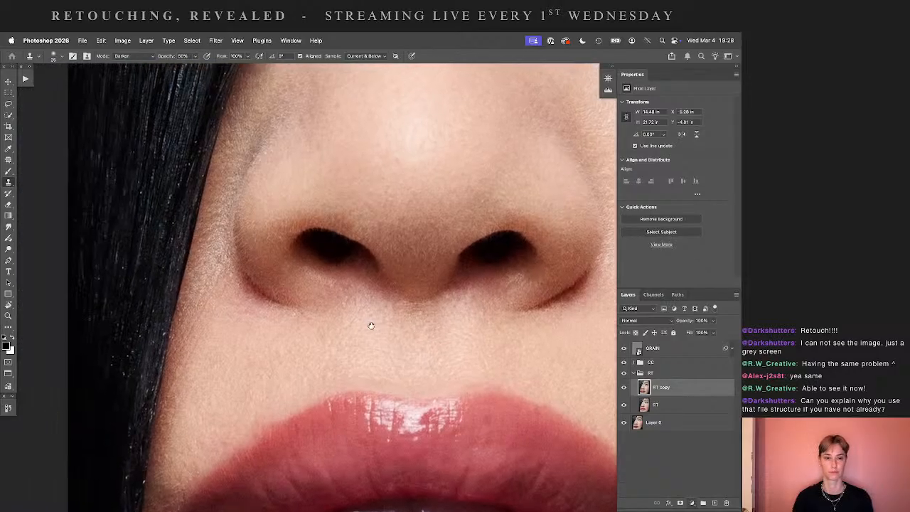
click(143, 56)
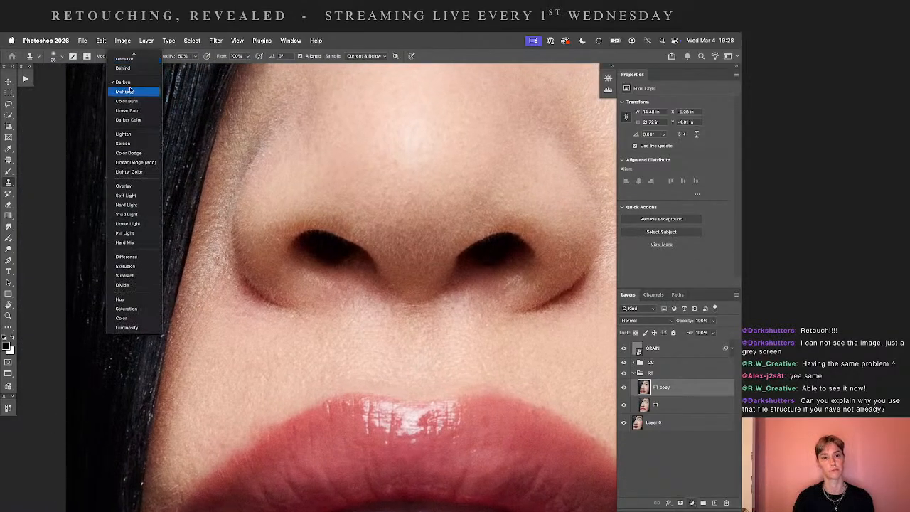
click(132, 134)
alt+click(221, 278)
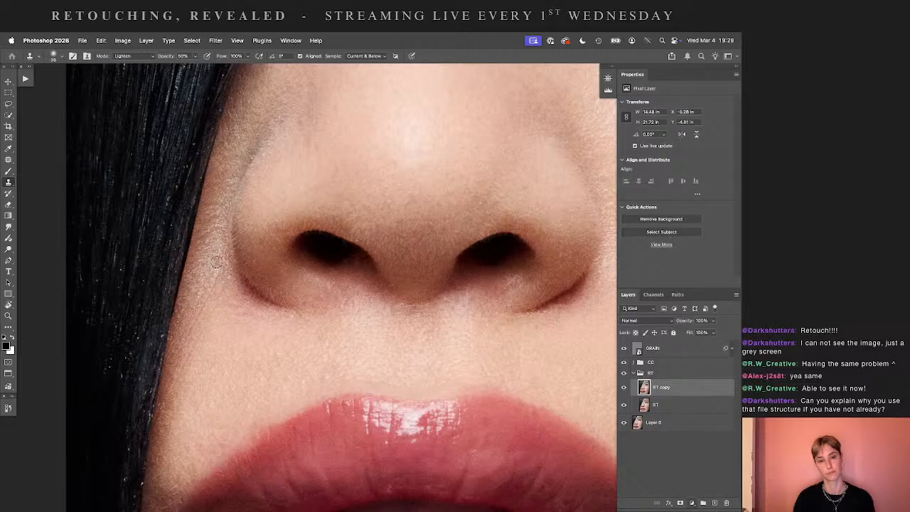
key(3)
alt+click(221, 300)
drag(208, 294, 204, 309)
drag(183, 368, 183, 372)
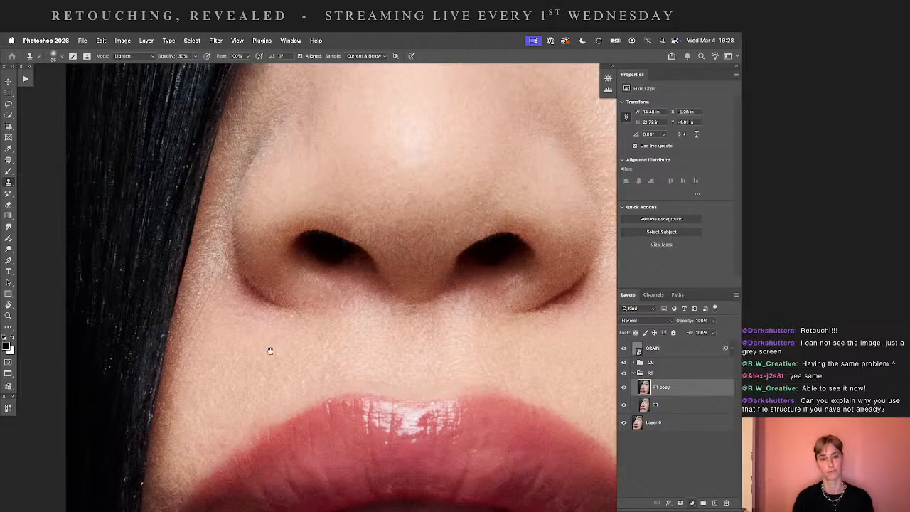
- Patch the red blemish below the lip corner with clean chin skin and compare the result with the RT copy layer hidden
drag(270, 350, 187, 147)
click(122, 56)
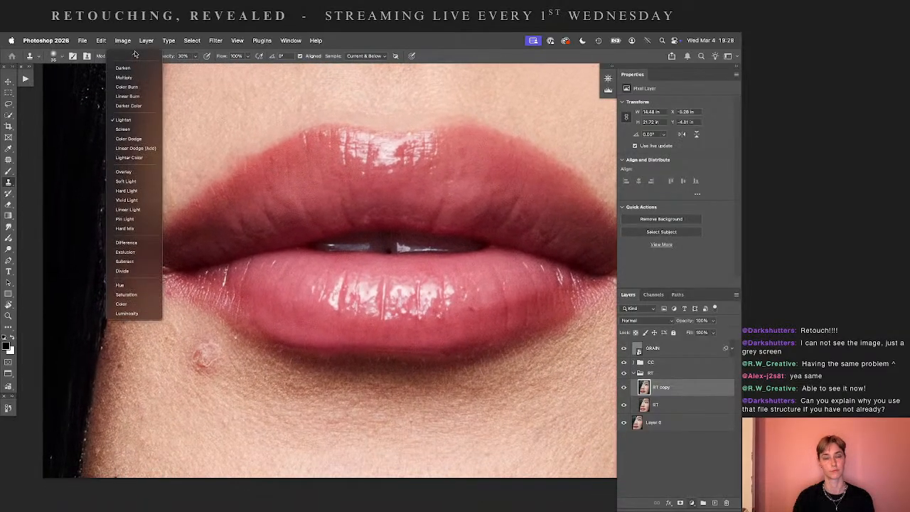
click(125, 57)
key(0)
key(bracketright)
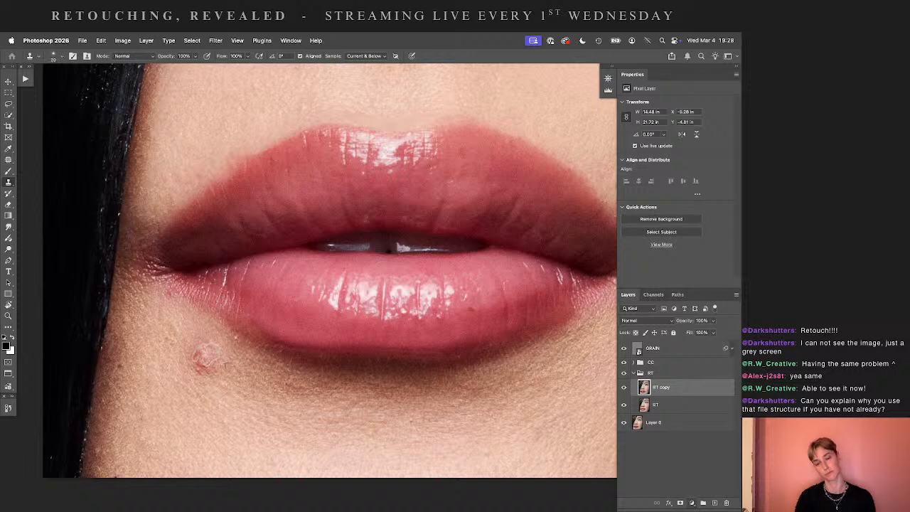
key(j)
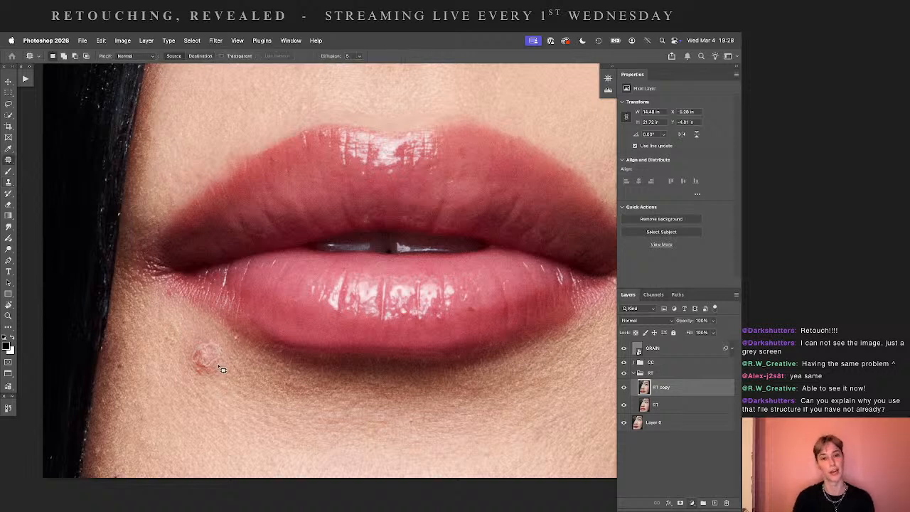
mouse_move(222, 368)
mouse_down()
mouse_move(200, 337)
mouse_move(172, 352)
mouse_move(196, 376)
mouse_move(223, 378)
mouse_move(232, 371)
mouse_move(226, 354)
mouse_move(277, 434)
mouse_up()
key(ctrl+d)
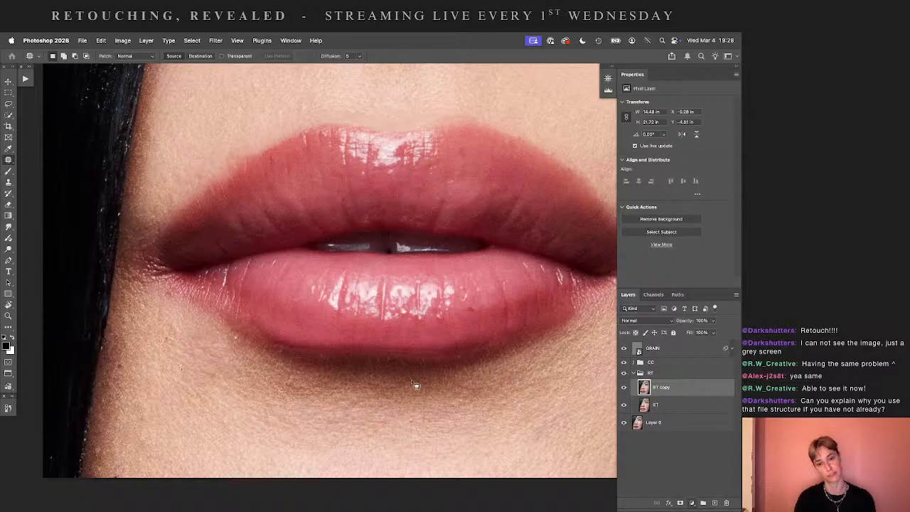
click(623, 388)
click(623, 387)
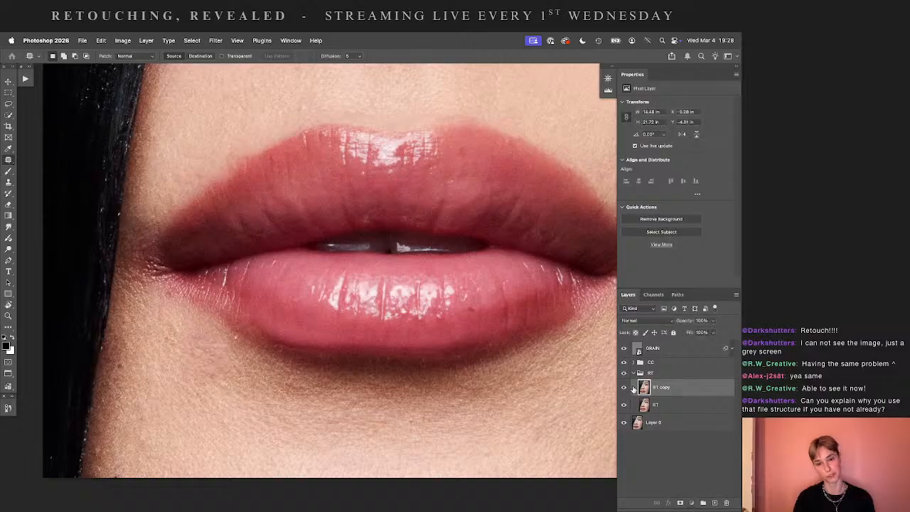
double_click(634, 391)
click(609, 297)
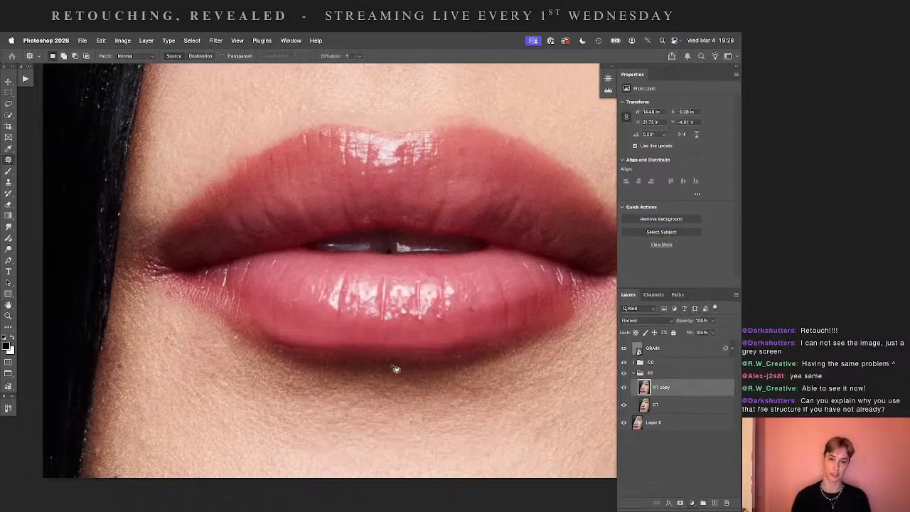
- Patch the mark below the lip corner and even out the nearby skin using the Clone Stamp in Lighten mode at 30% opacity
drag(210, 358, 218, 339)
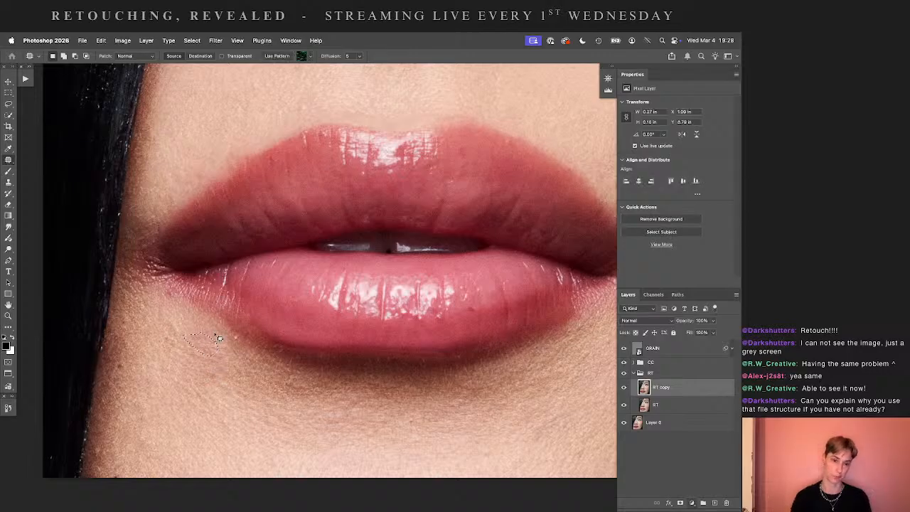
key(super+d)
key(s)
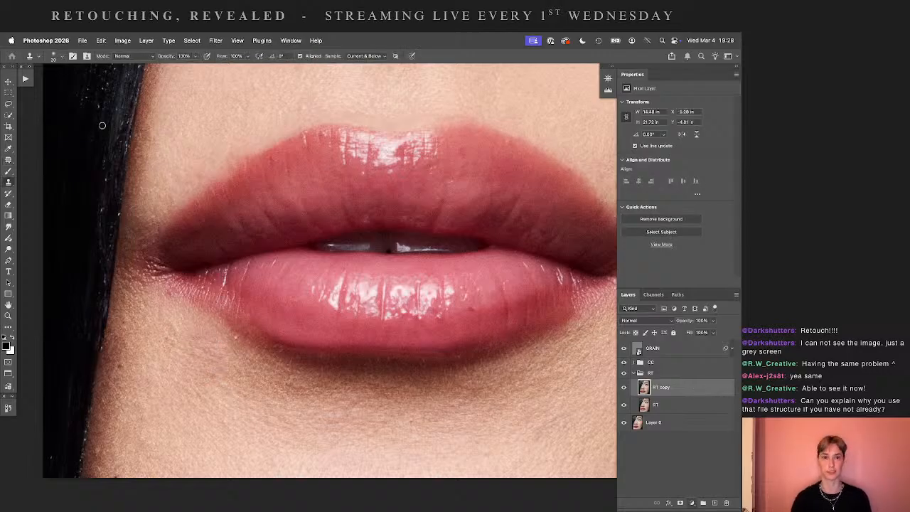
click(128, 55)
click(128, 140)
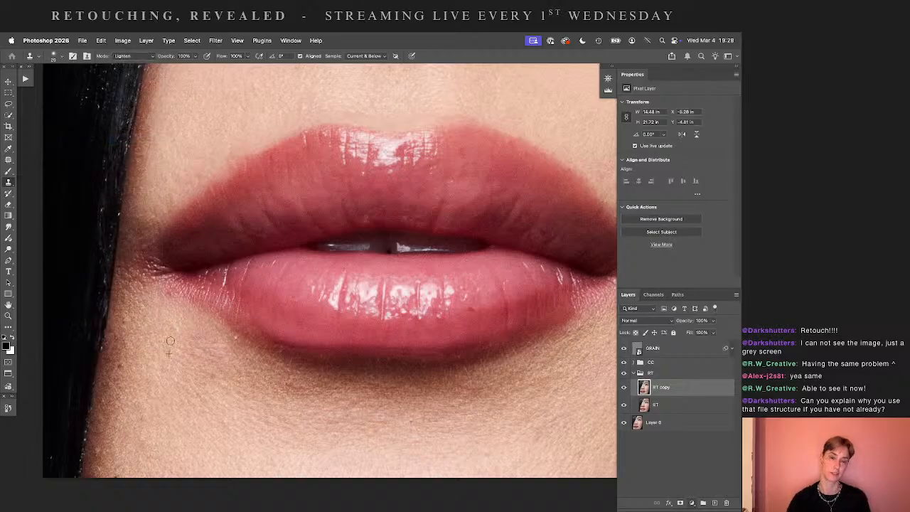
key(3)
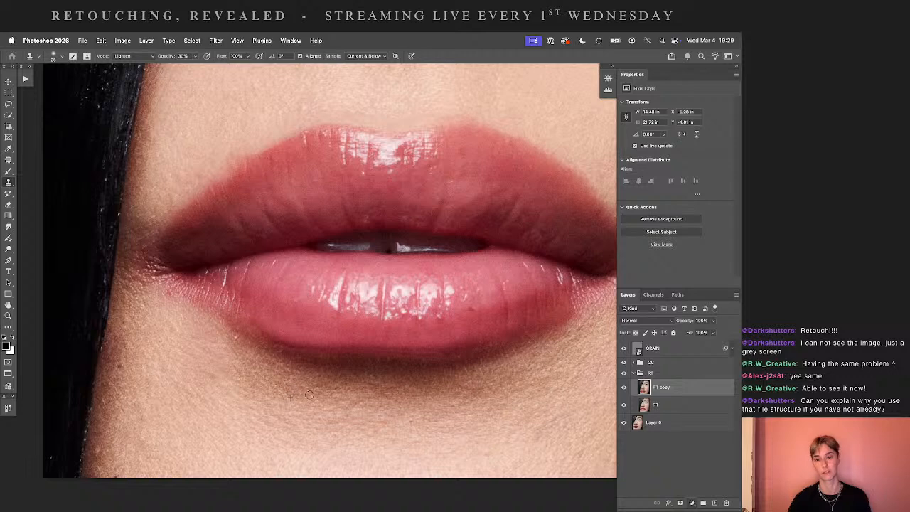
- Clone over the dark spot beside the lower lip's highlights using the Clone Stamp in Normal mode at 30% opacity
click(135, 57)
click(132, 58)
key(bracketleft)
key(bracketleft)
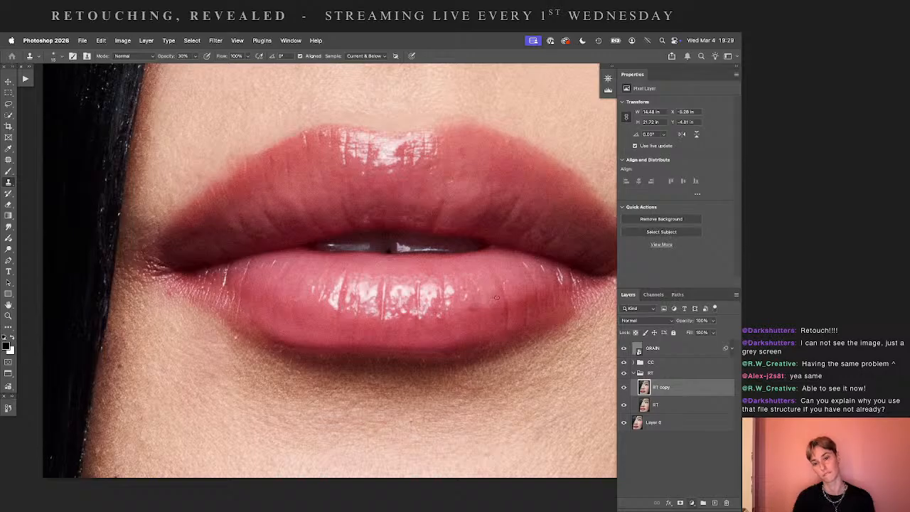
key(bracketright)
key(bracketright)
alt+click(485, 297)
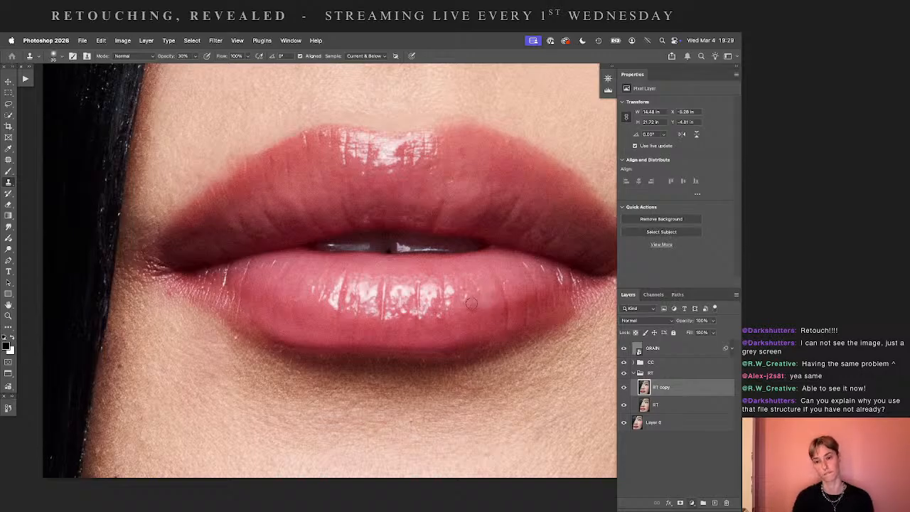
drag(470, 303, 481, 307)
alt+click(486, 301)
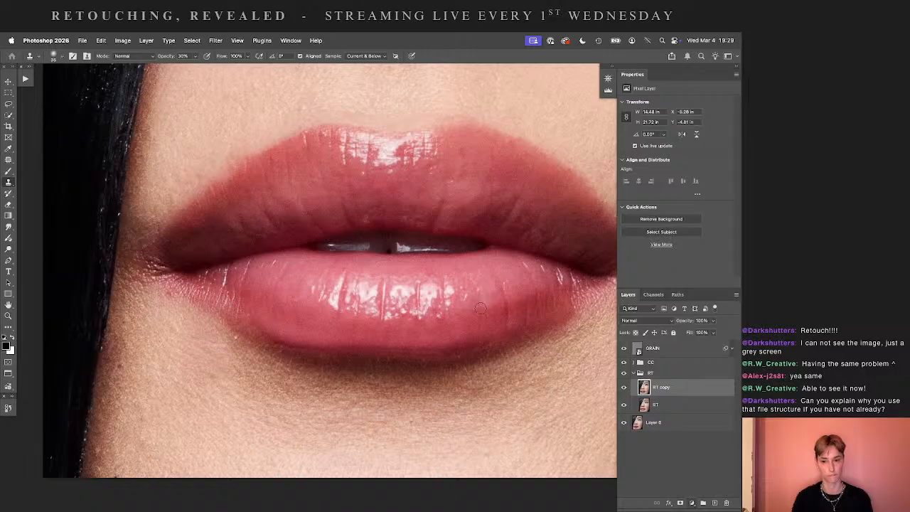
drag(427, 348, 409, 365)
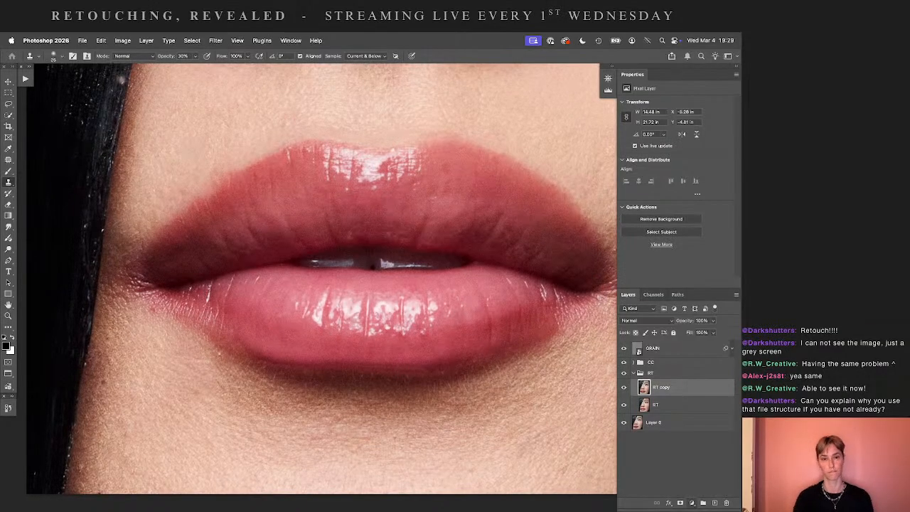
- Even out the skin along the upper lip's outer edge using the Clone Stamp in Lighten mode at 30% opacity
click(119, 56)
click(123, 141)
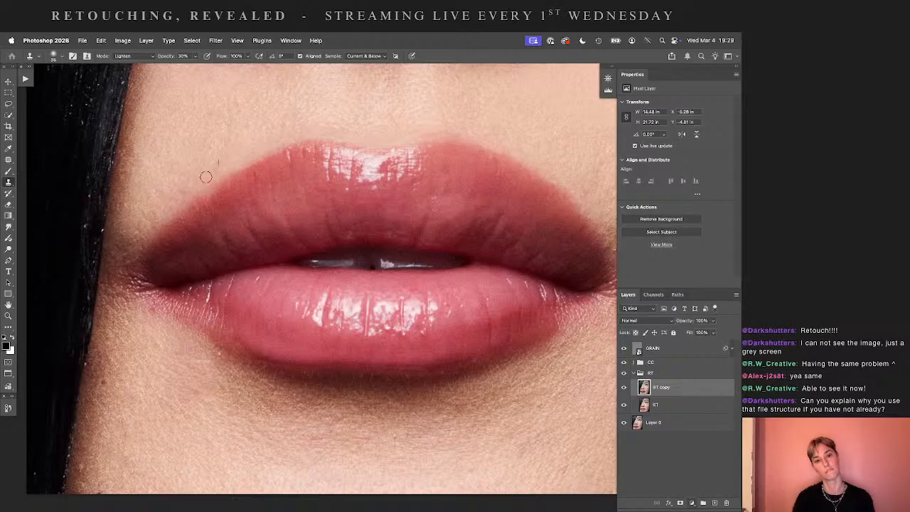
drag(149, 264, 232, 209)
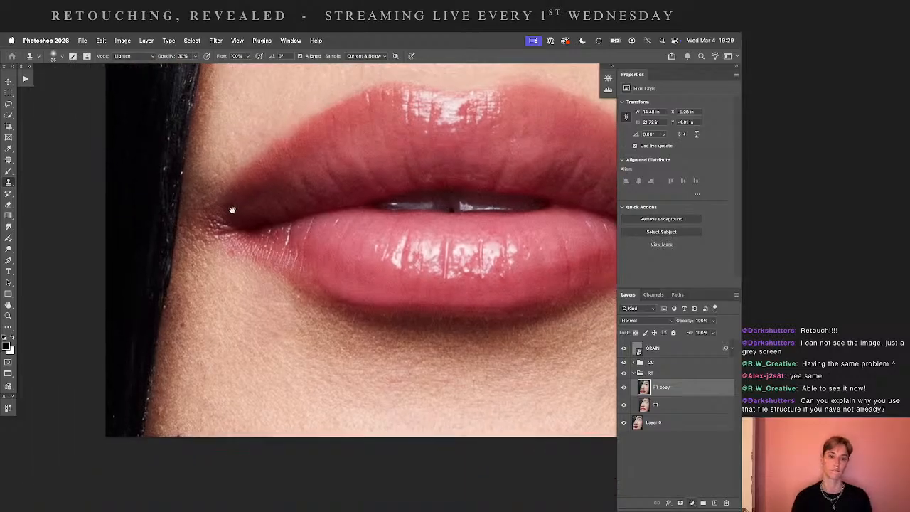
drag(157, 156, 192, 208)
scroll(132, 58, up, 2)
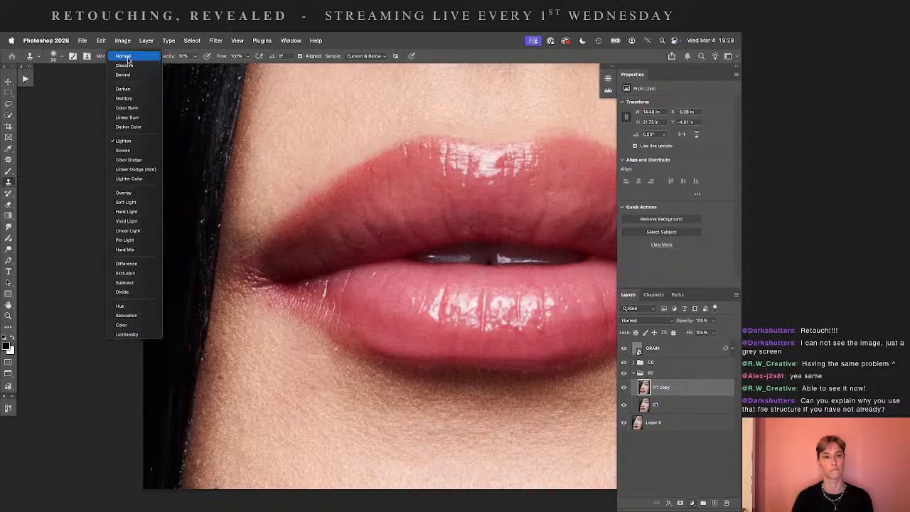
- Clean up the hair edge beside the lips using the Clone Stamp in Normal mode at 100% opacity
click(142, 57)
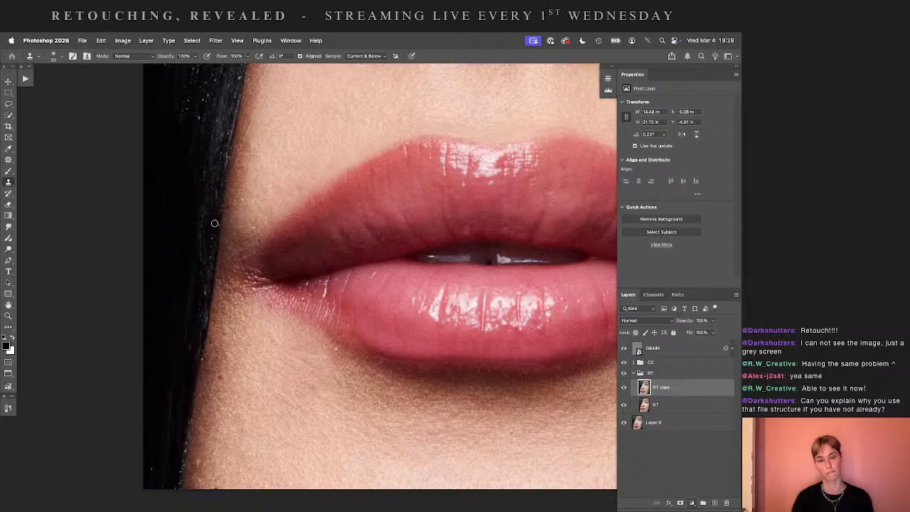
drag(214, 223, 217, 222)
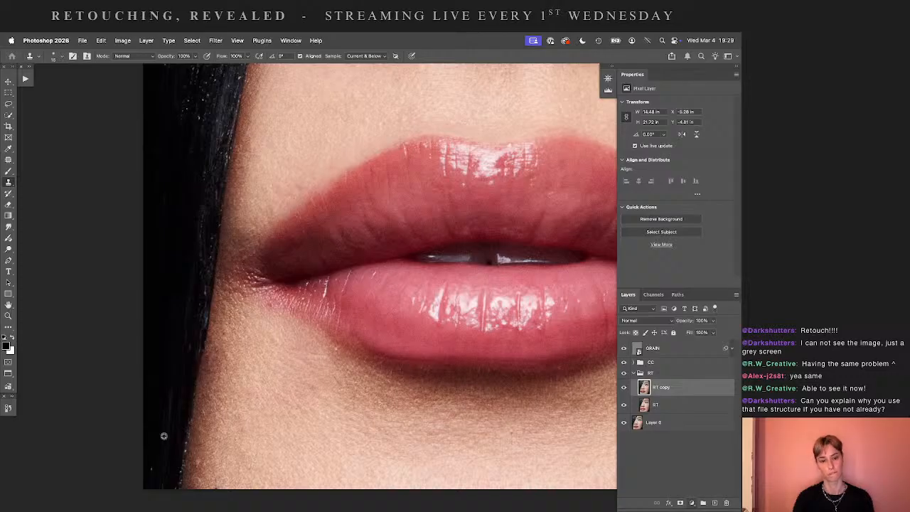
drag(292, 400, 240, 425)
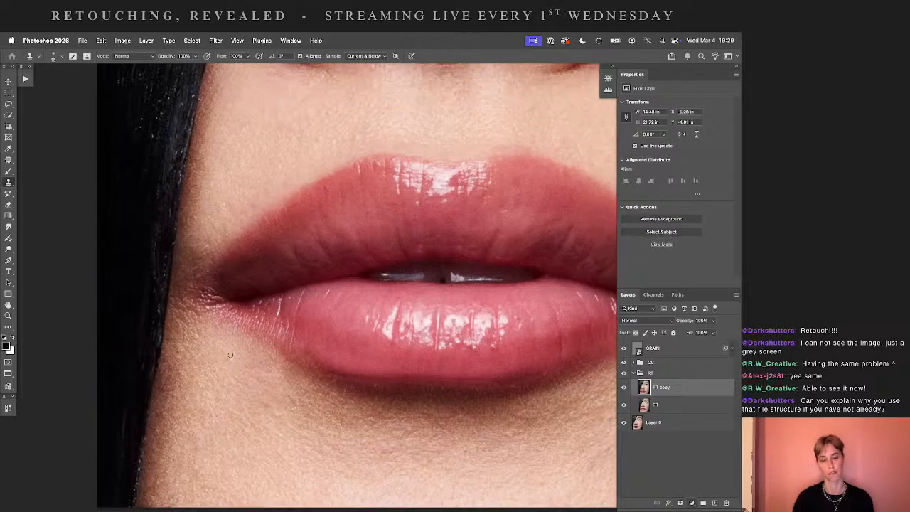
- Lighten the dark skin patches between the lip corner and hair edge using the Clone Stamp in Lighten mode at 50% opacity
drag(318, 337, 140, 325)
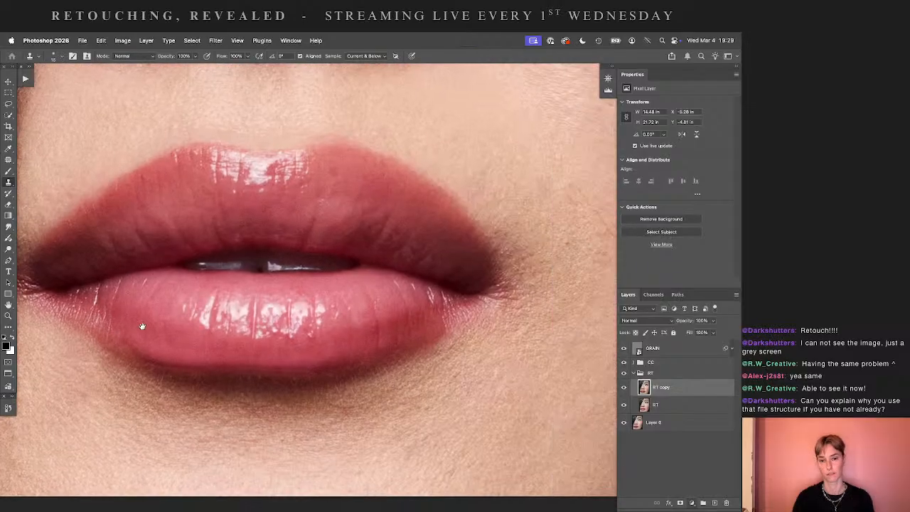
drag(199, 359, 5, 388)
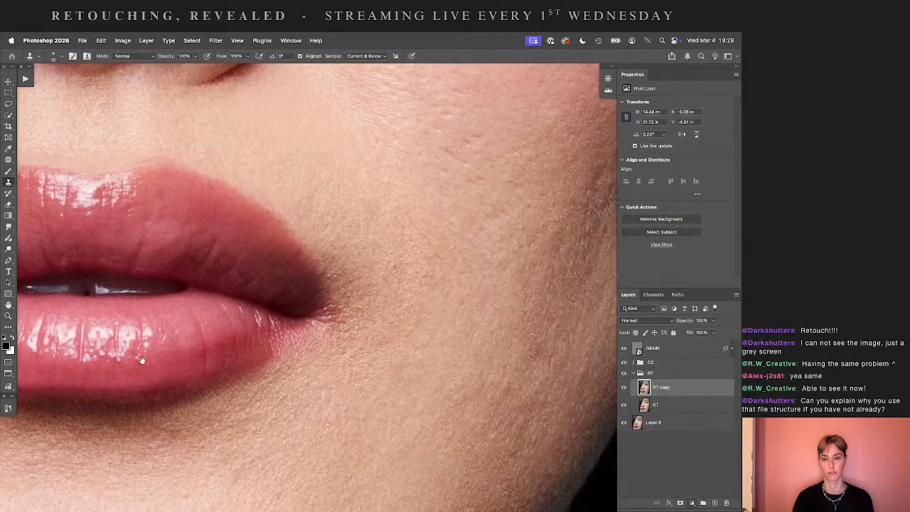
drag(337, 324, 679, 285)
drag(397, 327, 402, 370)
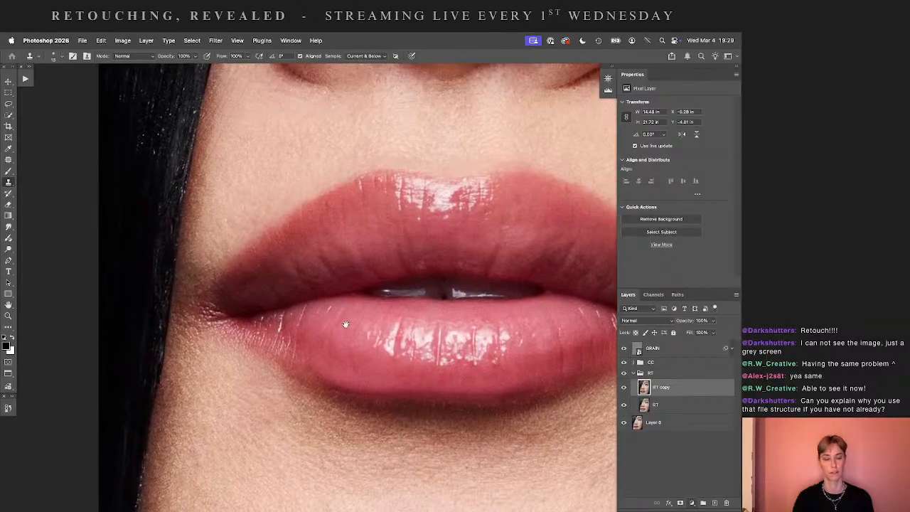
click(122, 55)
click(128, 140)
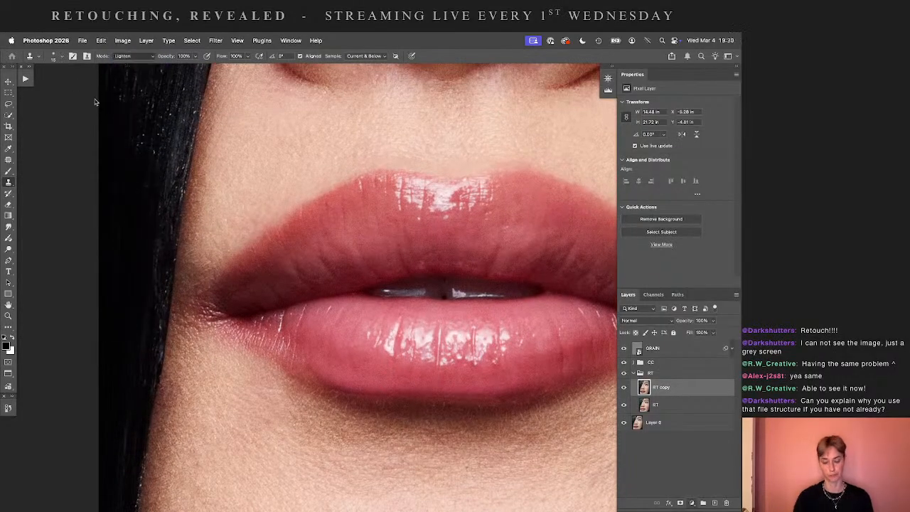
key(5)
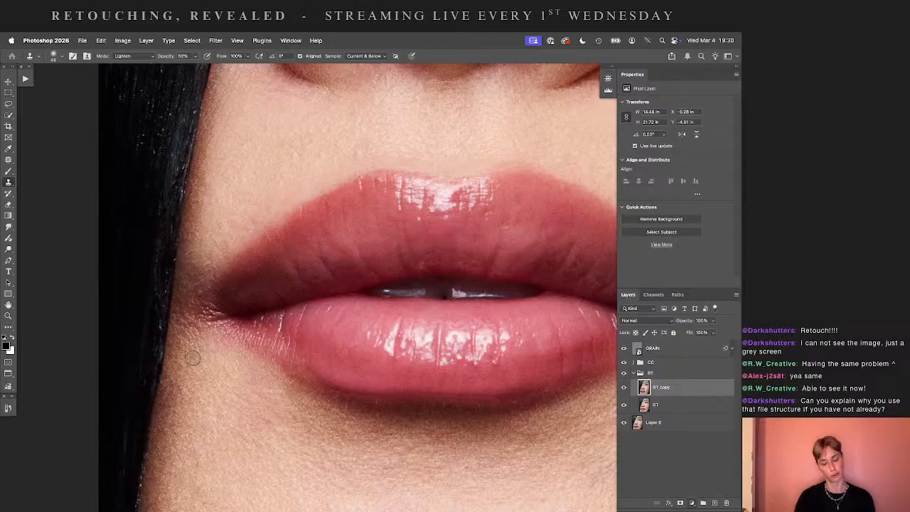
key(super+0)
drag(370, 355, 463, 260)
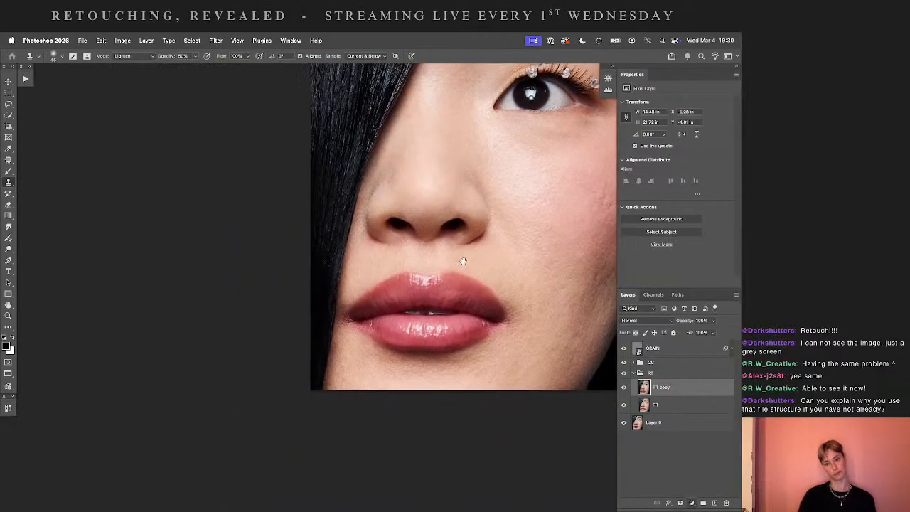
key(super+plus)
key(super+plus)
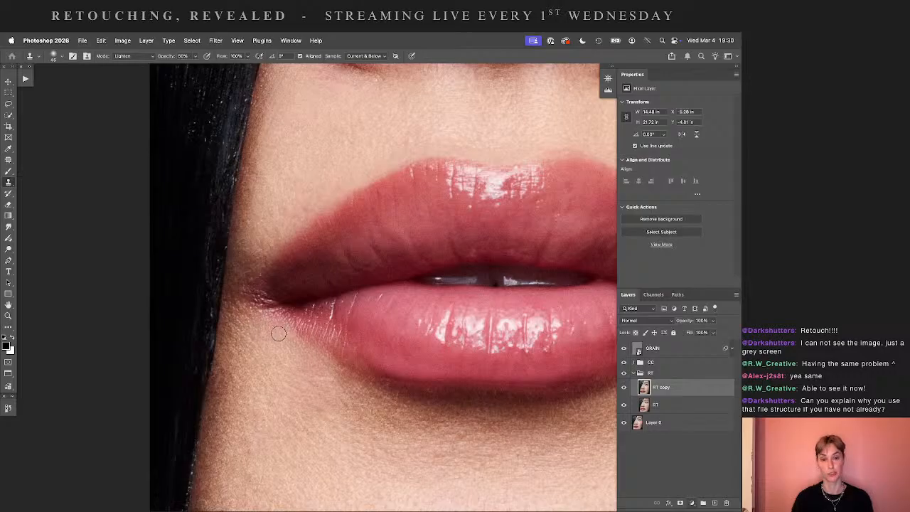
- Soften the shadow around the lip corner near the hair with the Lighten-mode Clone Stamp, varying its opacity between 20% and 50%
key(3)
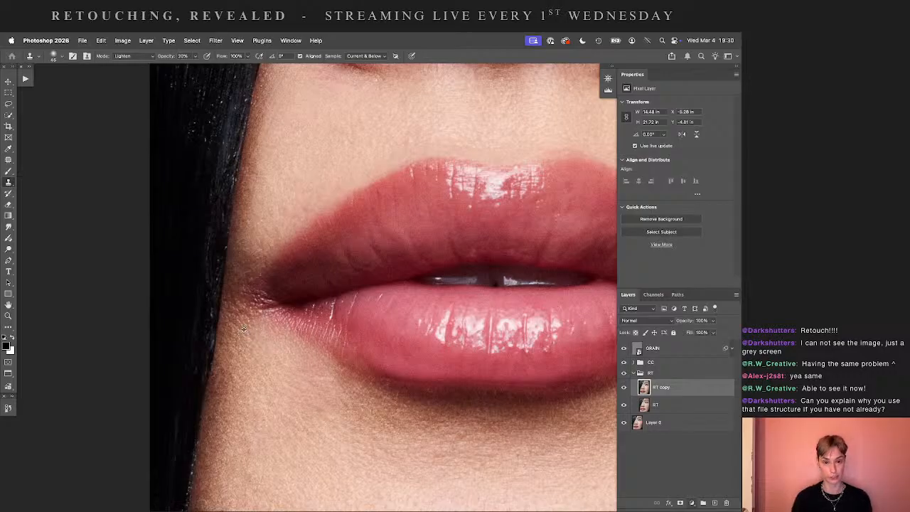
key(2)
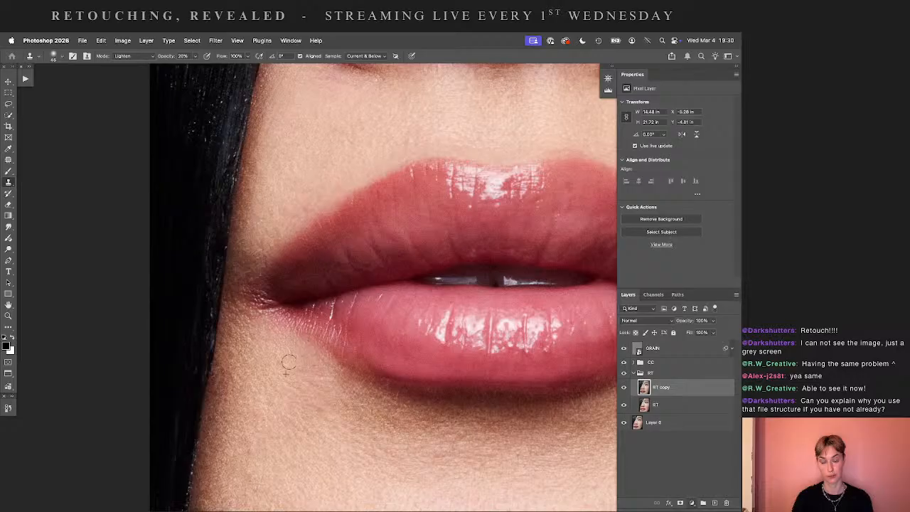
key(5)
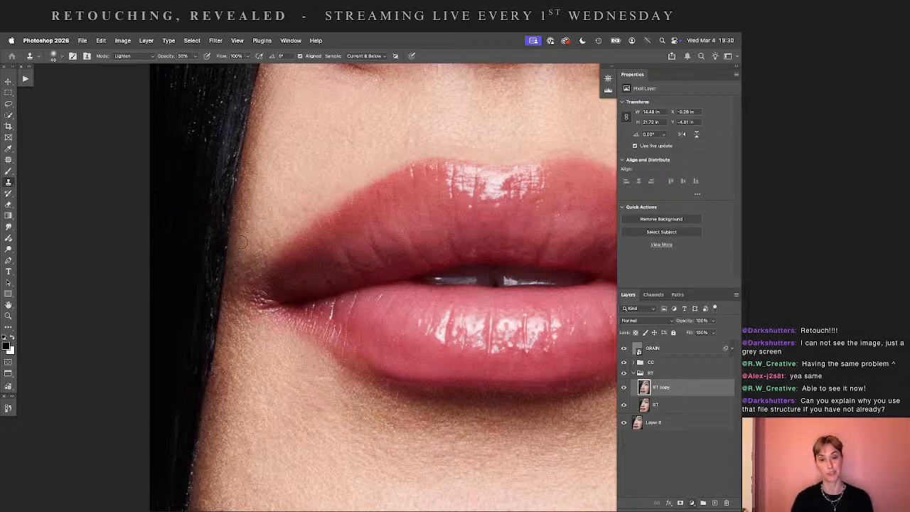
key(3)
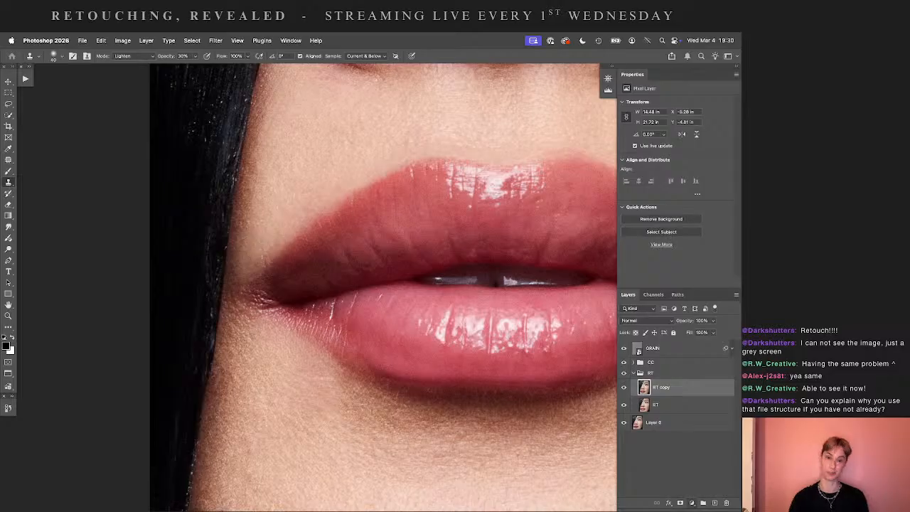
- Tone down the light marks at the lip corner using the Clone Stamp in Darken mode at 40% and 30% opacity
click(134, 56)
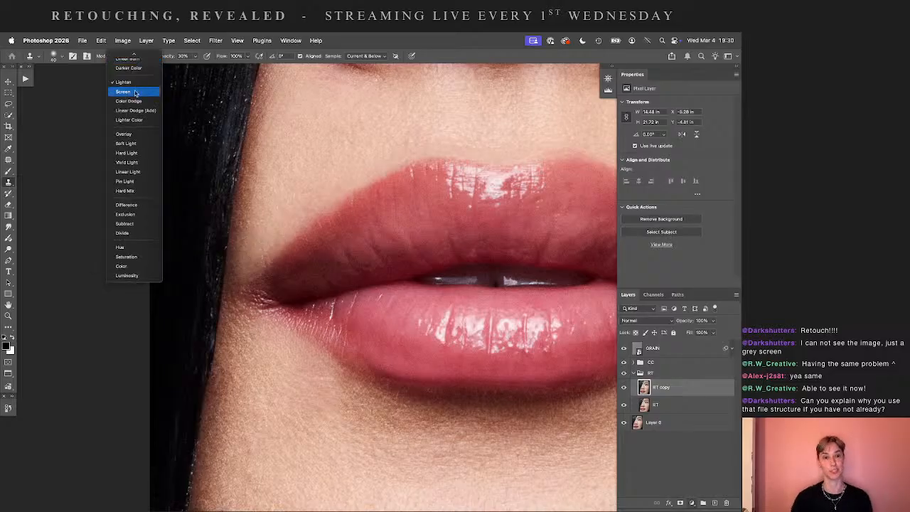
click(125, 89)
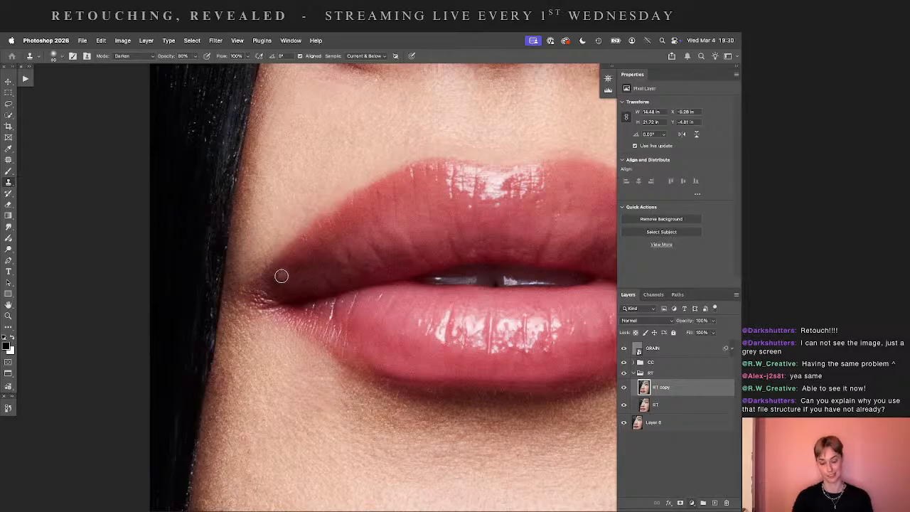
key(4)
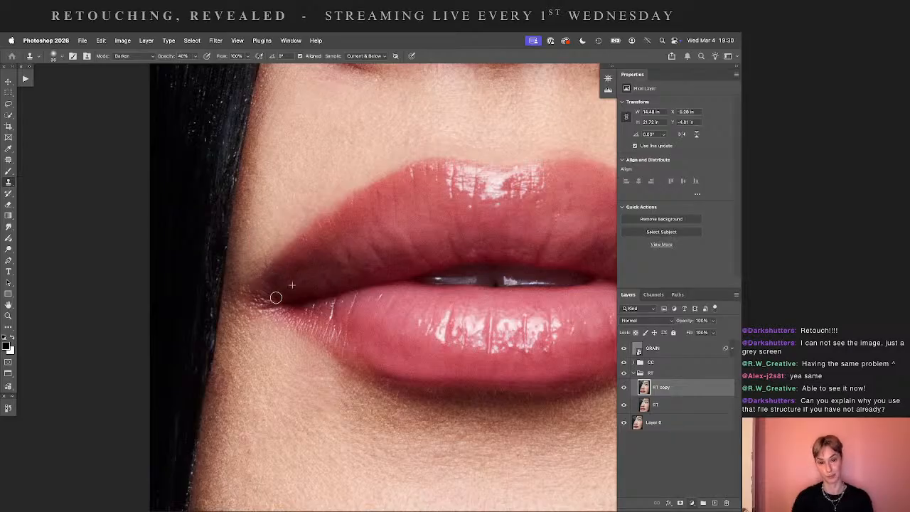
key(3)
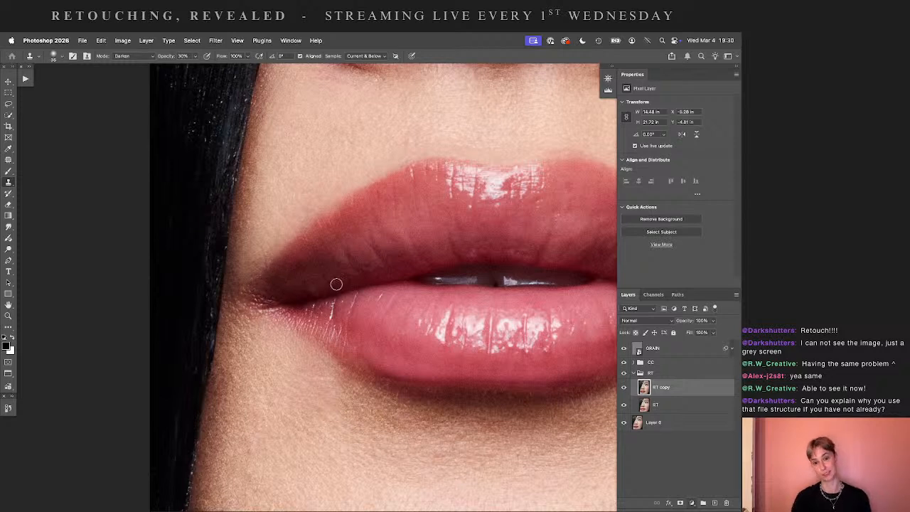
drag(213, 351, 175, 317)
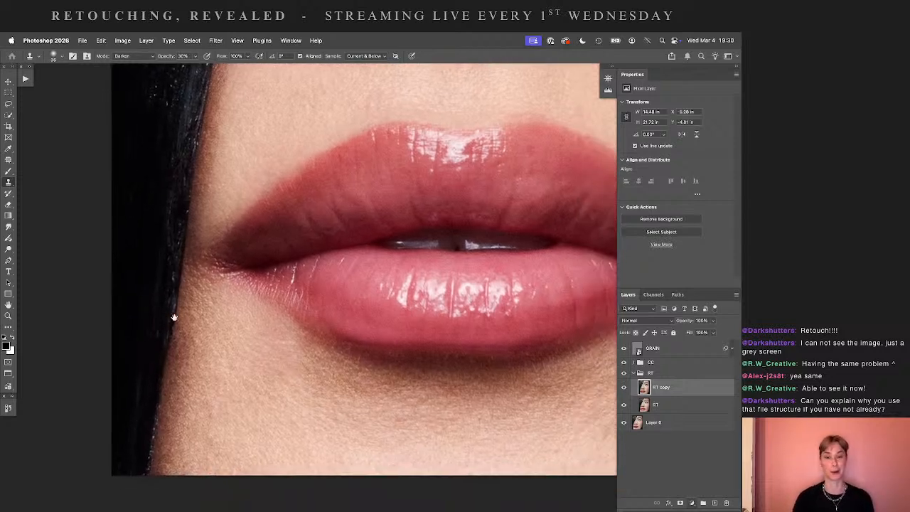
- Clean the lower lip's bottom edge with the Darken-mode Clone Stamp and compare the result with the RT copy layer hidden
drag(236, 298, 197, 325)
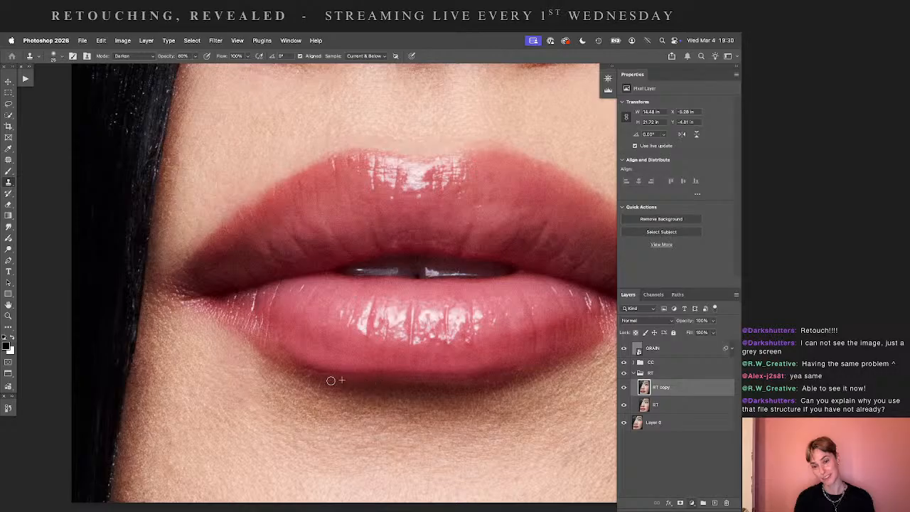
drag(504, 368, 433, 392)
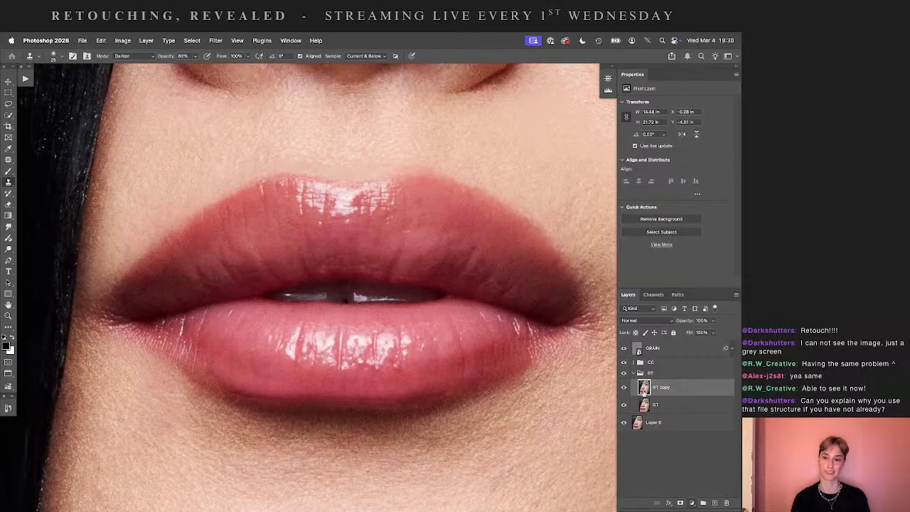
drag(616, 388, 619, 389)
click(626, 388)
click(626, 388)
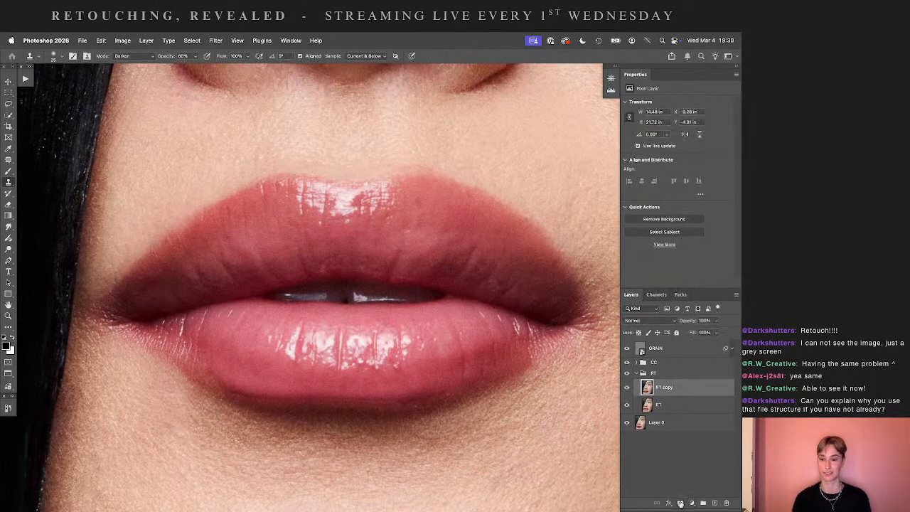
- Add a mask to RT copy, merge it with a duplicate of RT and duplicate the merged layer
click(681, 503)
key(b)
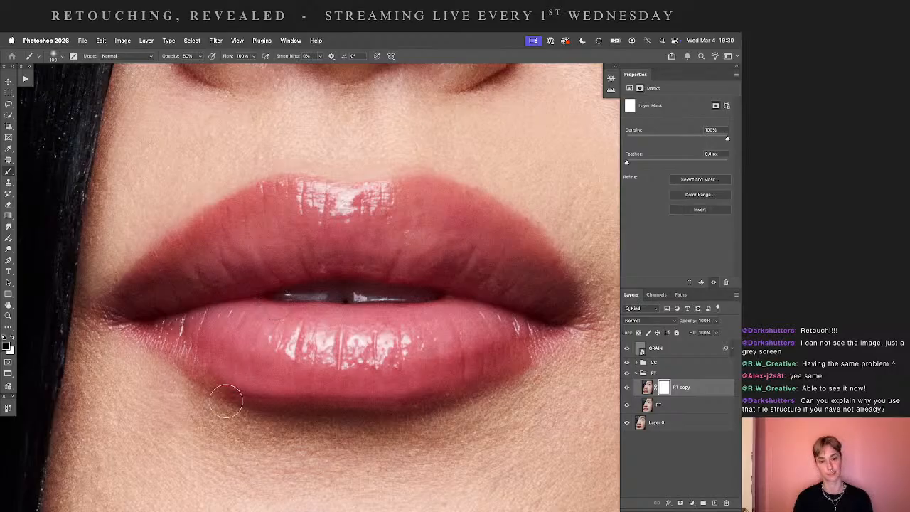
drag(673, 404, 715, 501)
shift+click(711, 391)
key(super+e)
drag(715, 390, 703, 503)
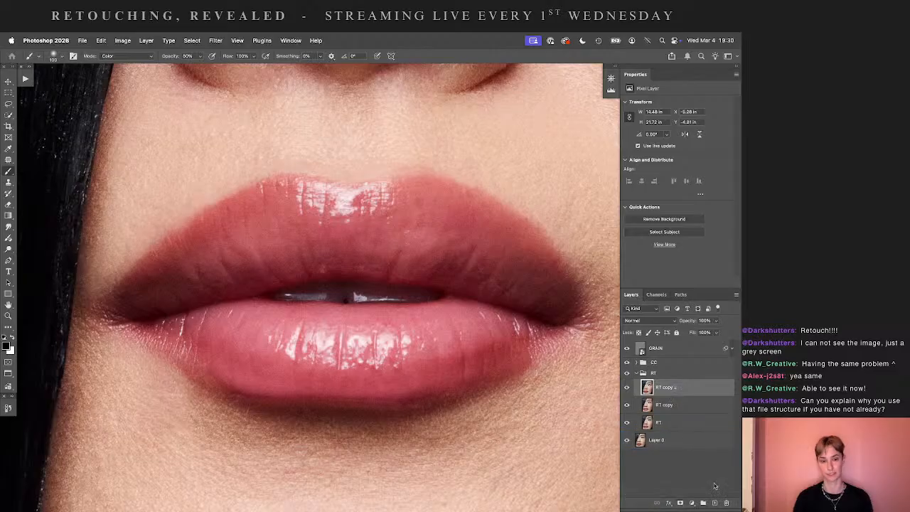
- Review the retouched lips against the whole face and again up close
key(super+0)
key(super+plus)
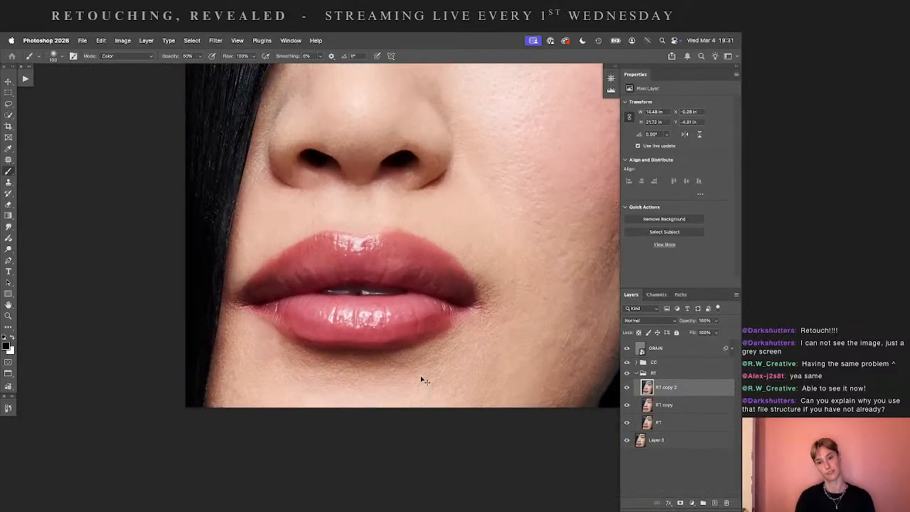
key(super+minus)
key(super+minus)
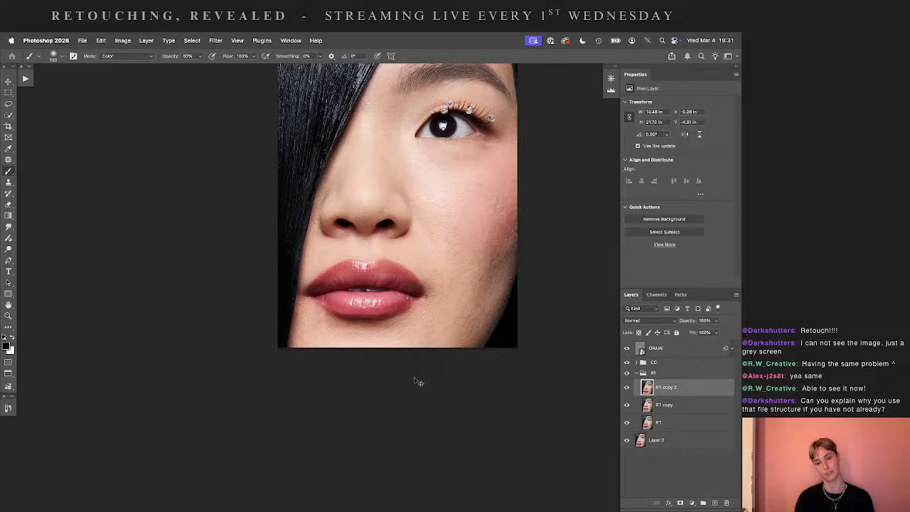
key(super+plus)
key(super+plus)
key(super+plus)
key(super+plus)
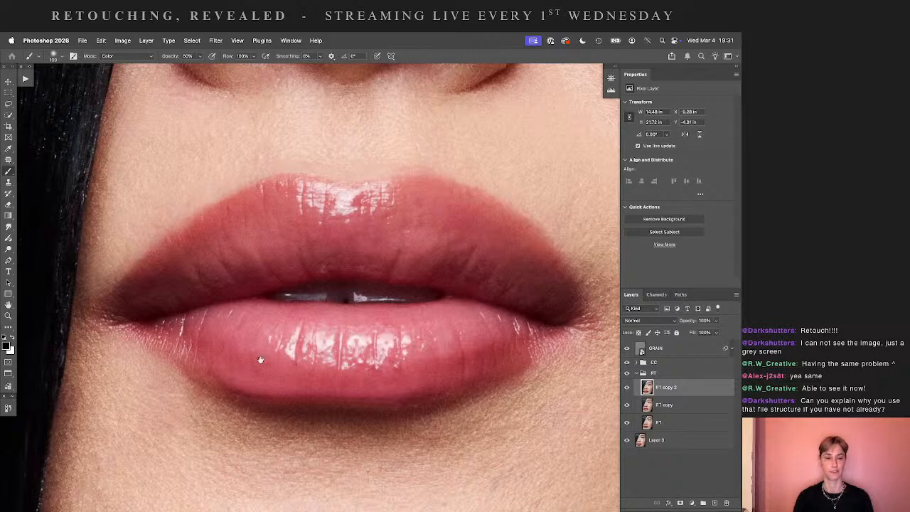
- Soften the dark skin at the lip corner near the hair with the Clone Stamp in Lighten mode, reducing its opacity to 30% and 20%
drag(265, 353, 338, 339)
key(s)
click(125, 56)
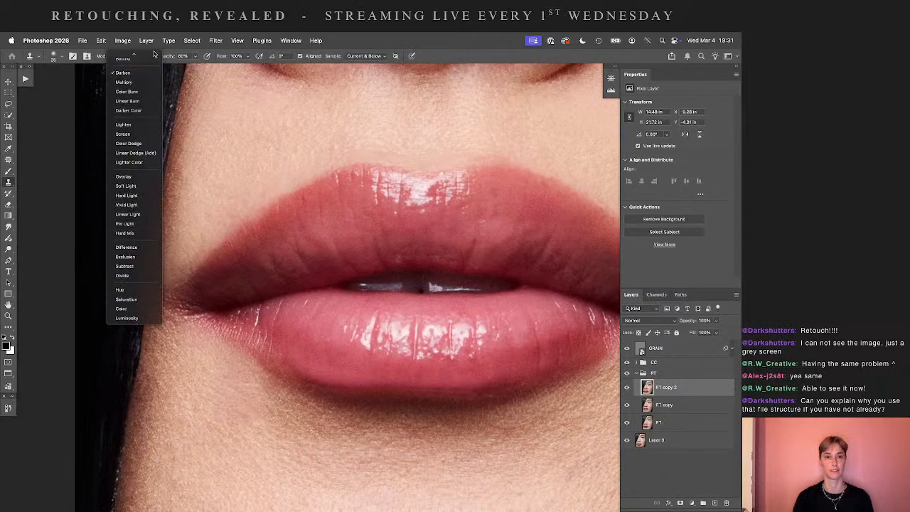
click(125, 142)
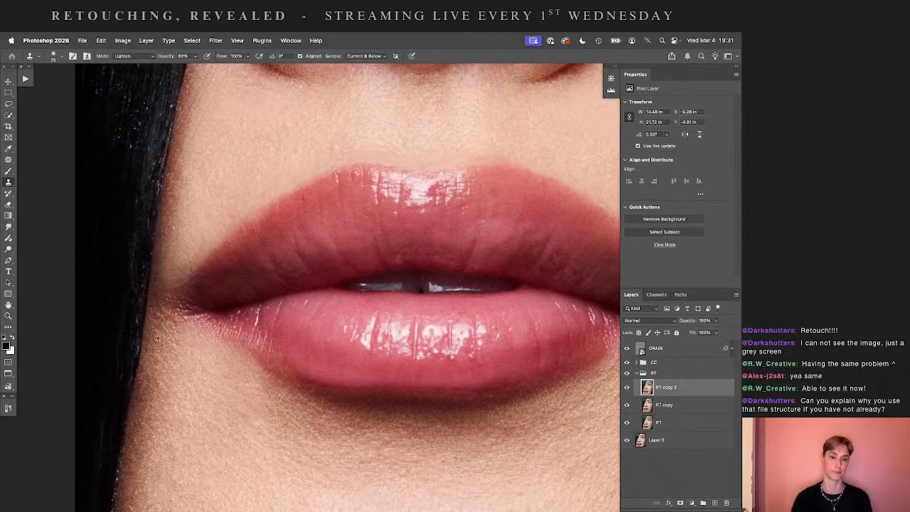
alt+click(165, 338)
mouse_move(166, 305)
mouse_down()
mouse_move(164, 320)
mouse_move(162, 305)
mouse_up()
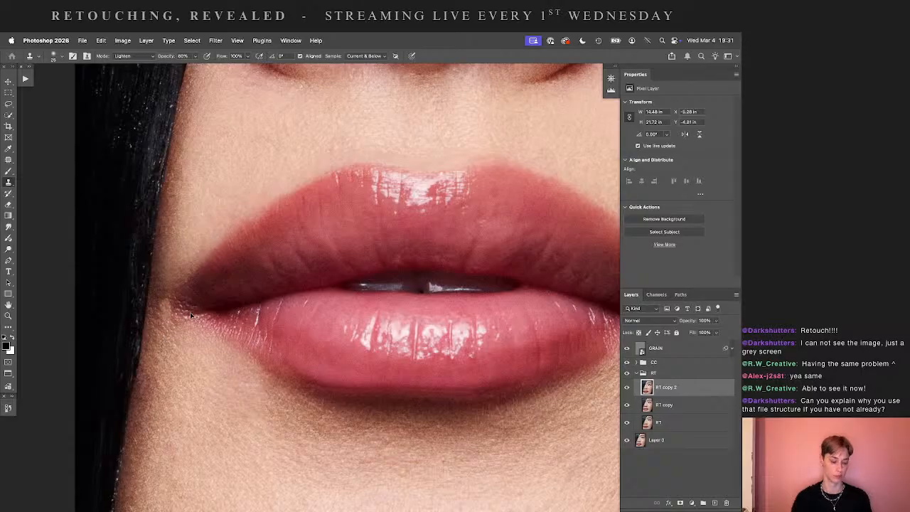
key(super+z)
key(3)
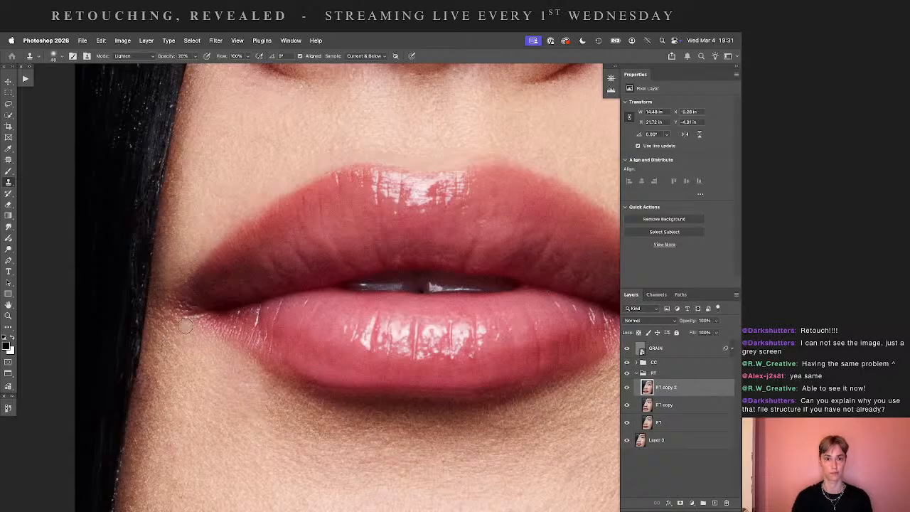
key(2)
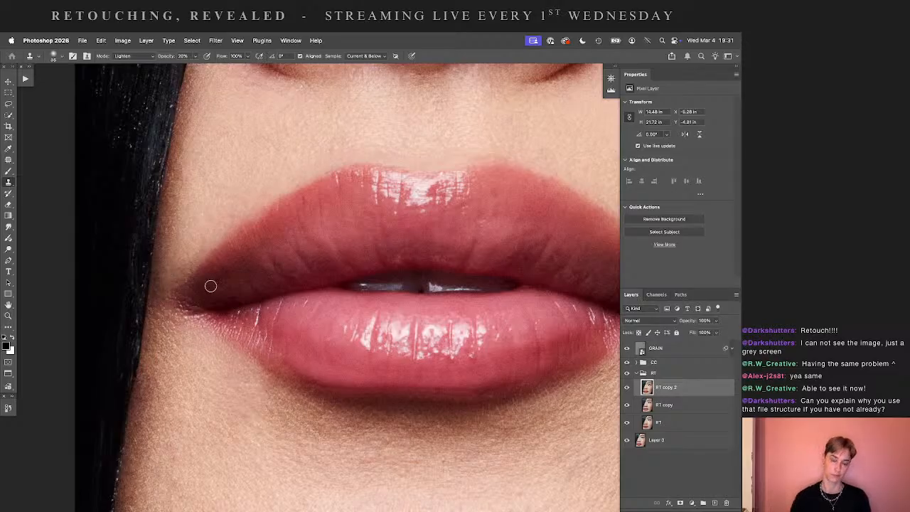
- Tone down the light marks at the lip corner near the hair with the Darken-mode Clone Stamp at 80% and 40% opacity
click(142, 56)
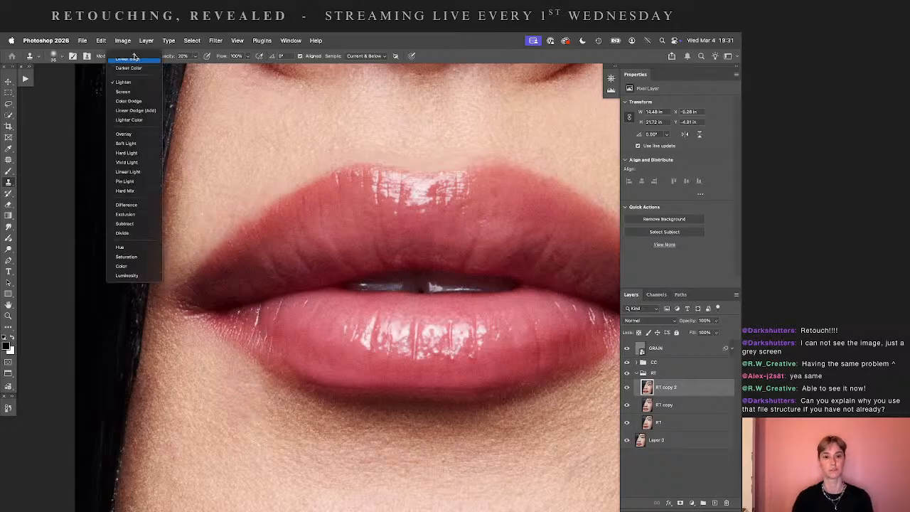
scroll(119, 99, up, 2)
click(133, 89)
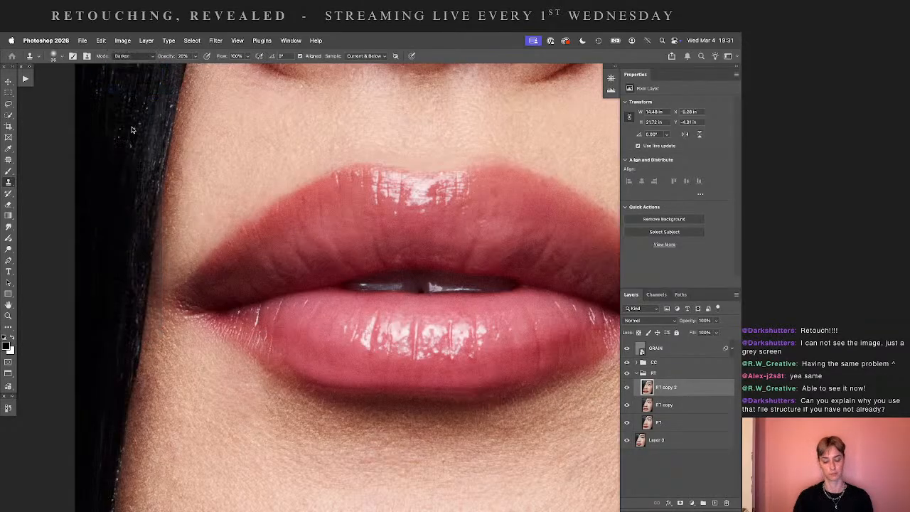
key(8)
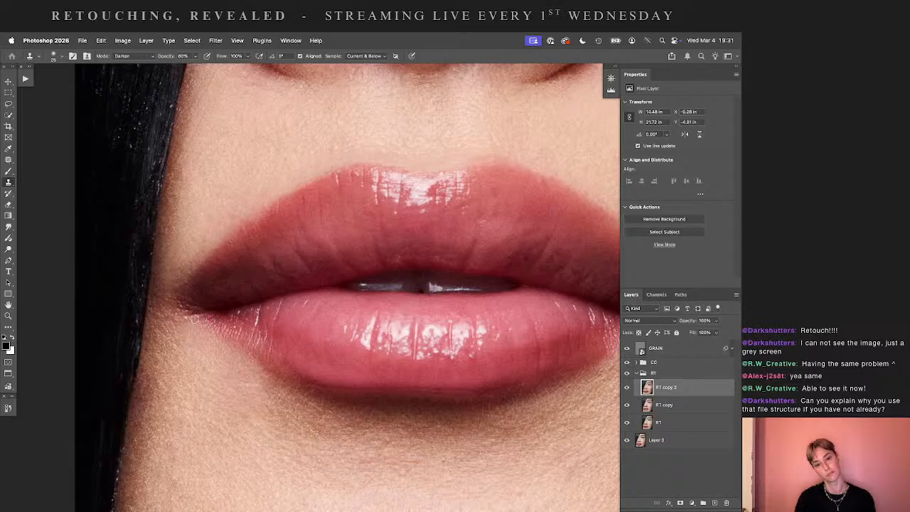
mouse_move(235, 286)
mouse_down()
mouse_move(128, 299)
mouse_move(137, 304)
mouse_up()
alt+click(136, 290)
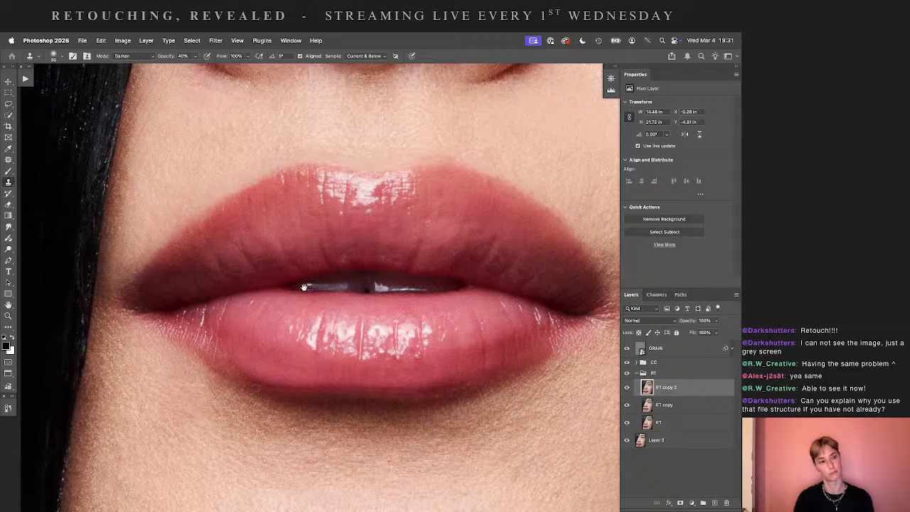
- Clean the lip corner on the cheek side with the Darken-mode Clone Stamp, using 30% and 40% opacity
drag(304, 286, 162, 276)
drag(249, 282, 165, 292)
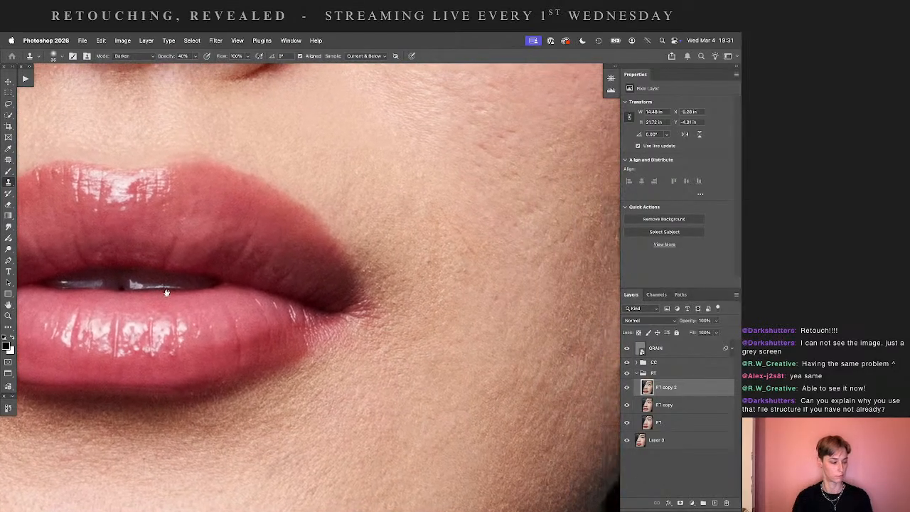
drag(225, 298, 195, 299)
drag(278, 296, 155, 304)
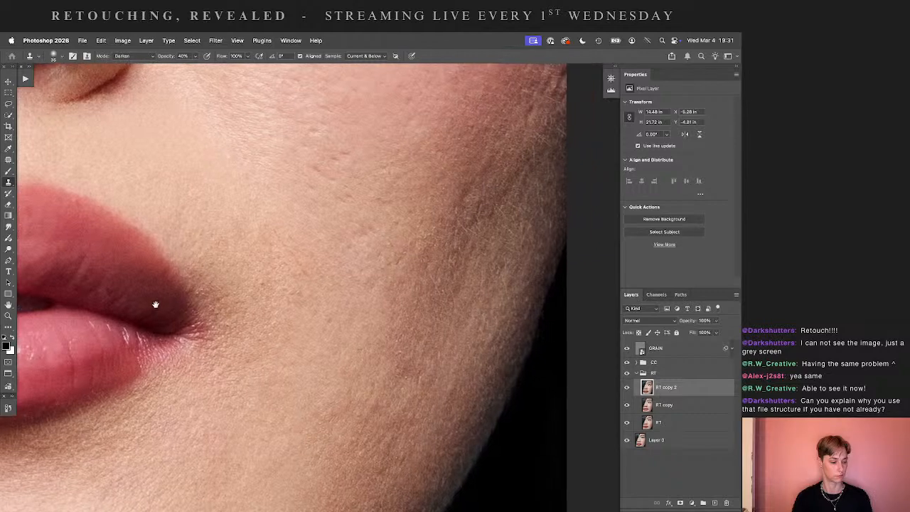
mouse_move(212, 296)
mouse_down()
mouse_move(188, 304)
mouse_move(269, 303)
mouse_move(250, 315)
mouse_move(277, 309)
mouse_up()
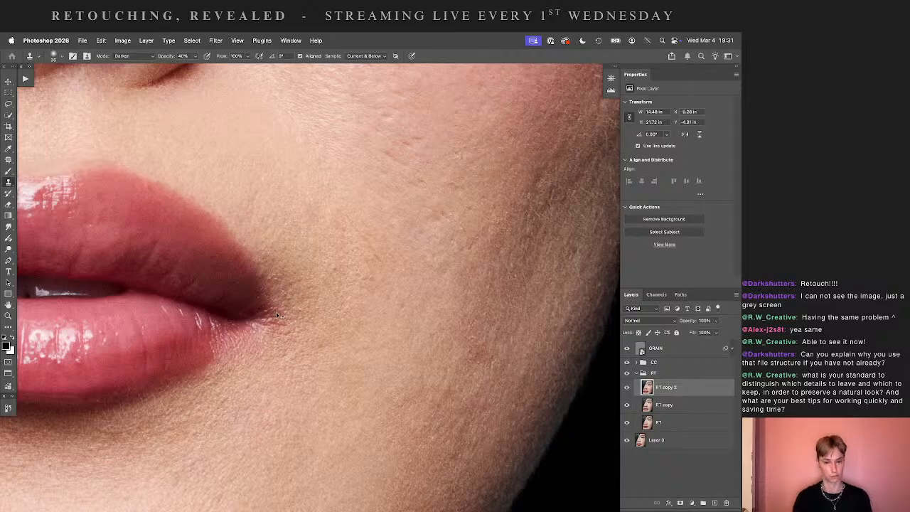
key(3)
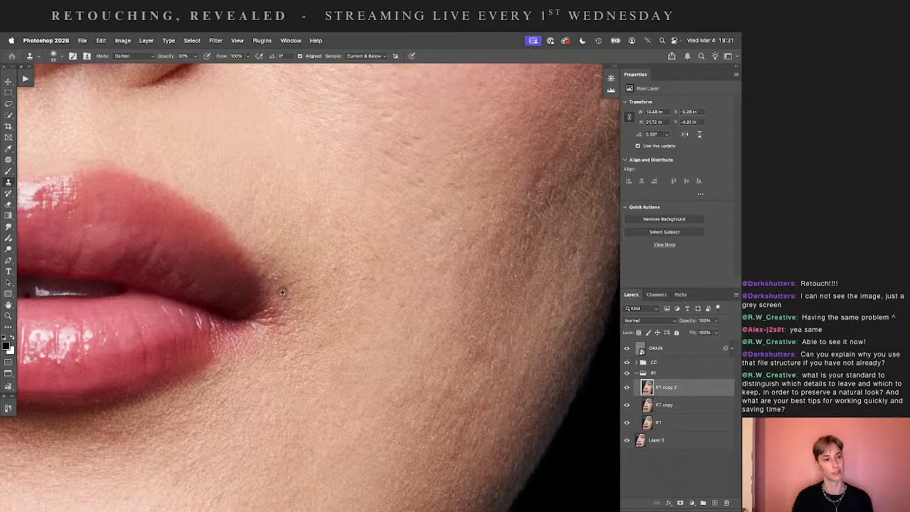
alt+click(240, 310)
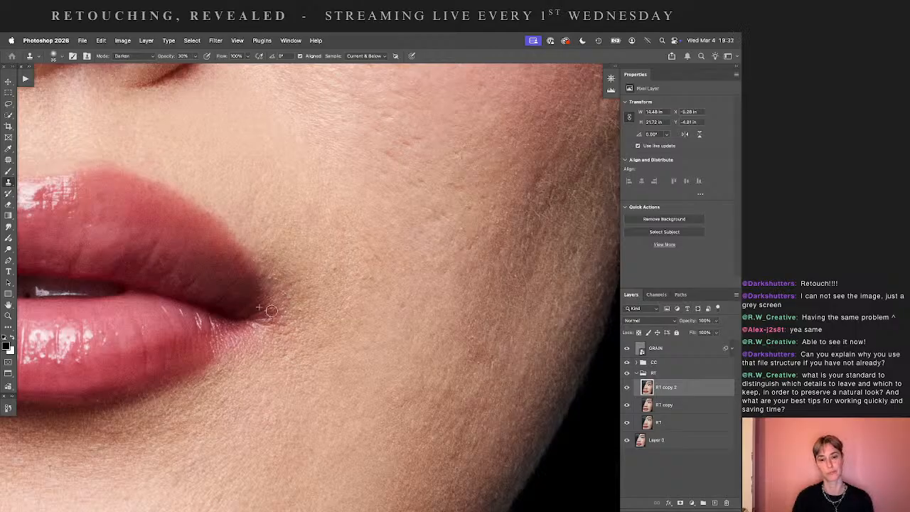
drag(249, 314, 290, 301)
key(4)
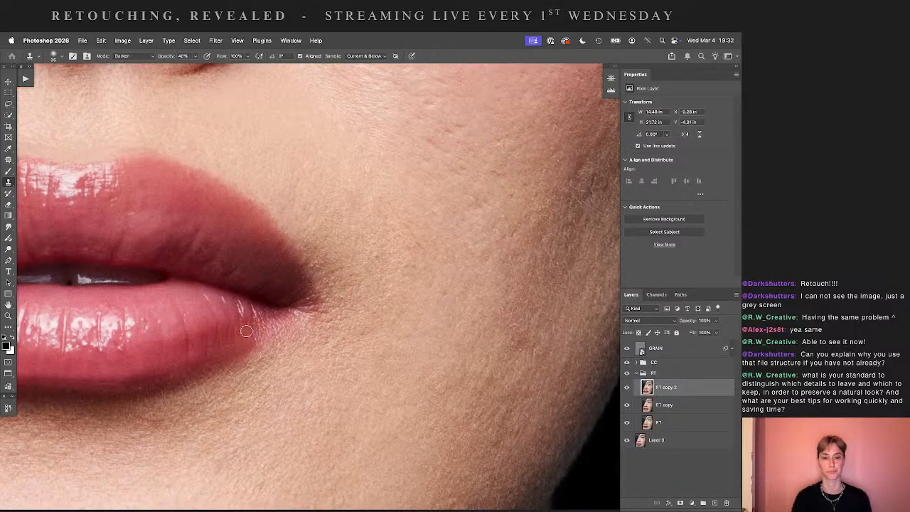
mouse_move(252, 331)
mouse_down()
mouse_move(294, 313)
mouse_move(391, 311)
mouse_move(462, 287)
mouse_move(465, 305)
mouse_move(511, 308)
mouse_up()
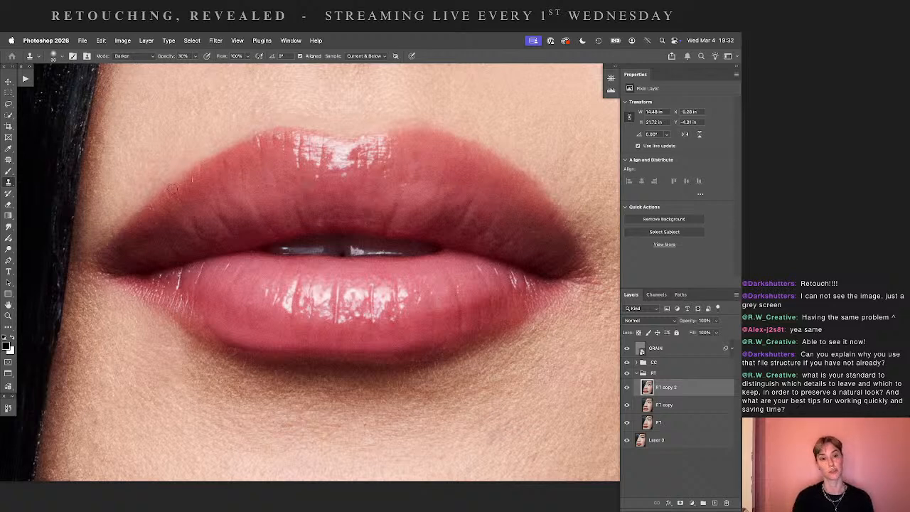
drag(427, 257, 337, 301)
drag(431, 333, 290, 299)
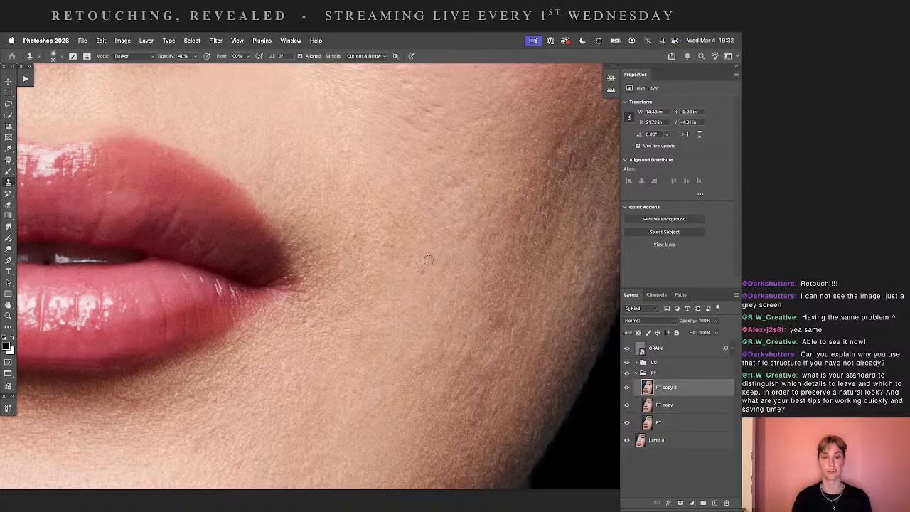
- Examine the cheek, nose, eyebrow and eye areas for remaining flaws, with the Clone Stamp switched to Normal mode
drag(429, 260, 384, 333)
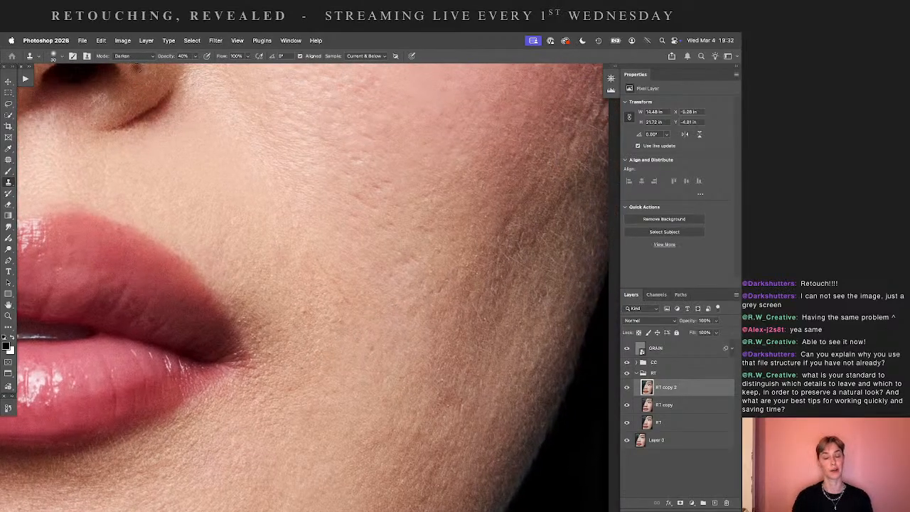
click(129, 59)
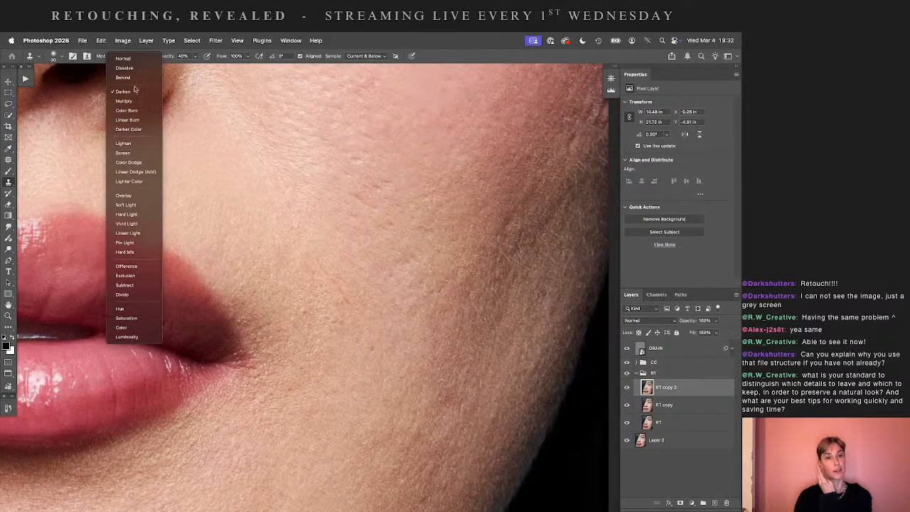
click(131, 56)
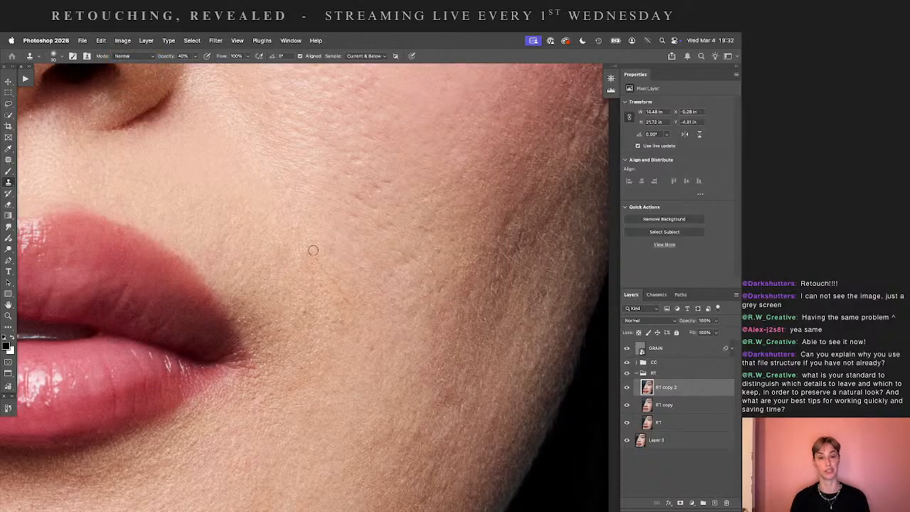
scroll(312, 250, up, 10)
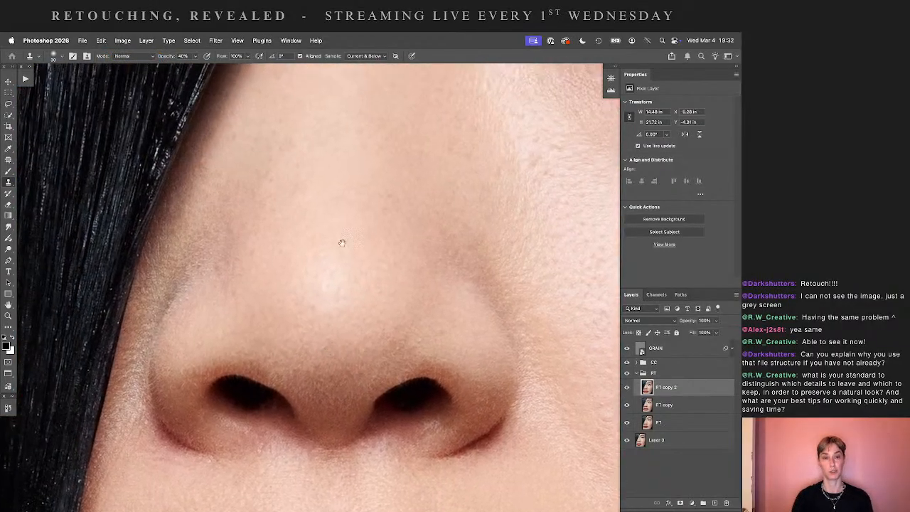
scroll(342, 243, up, 10)
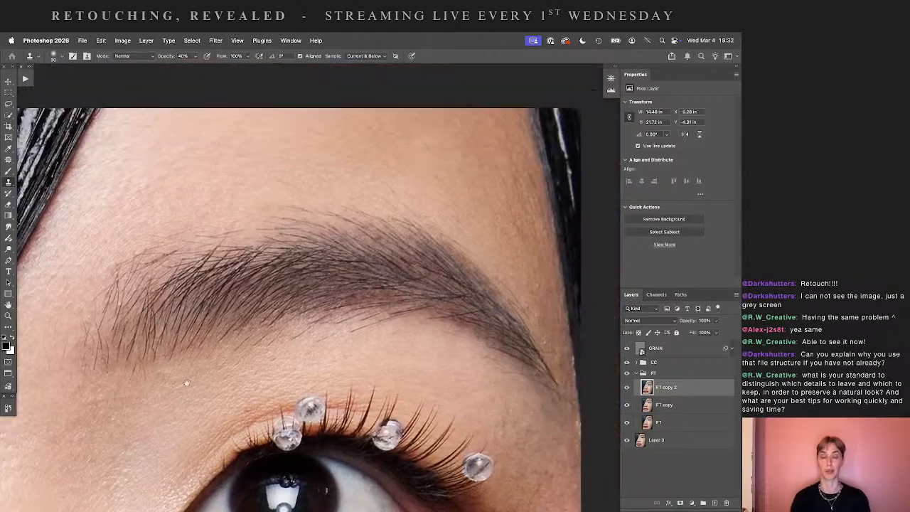
scroll(186, 384, down, 6)
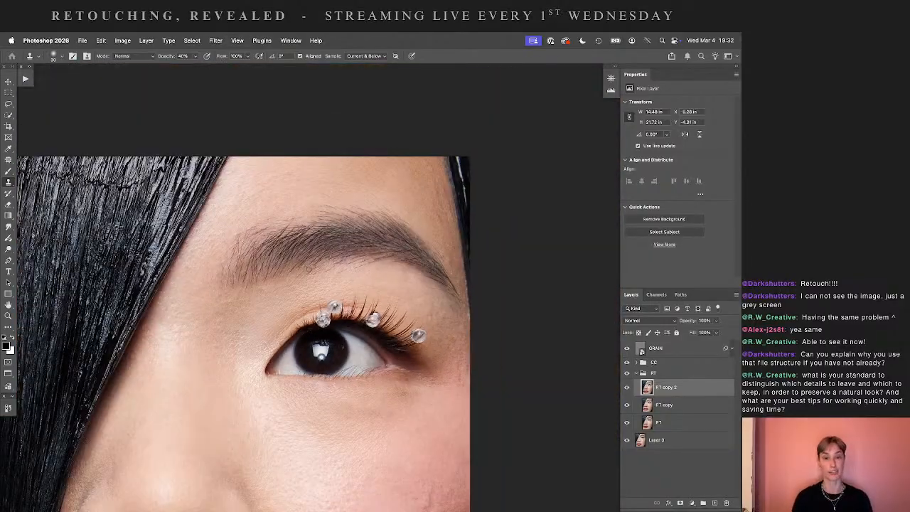
scroll(426, 280, up, 3)
scroll(422, 298, right, 5)
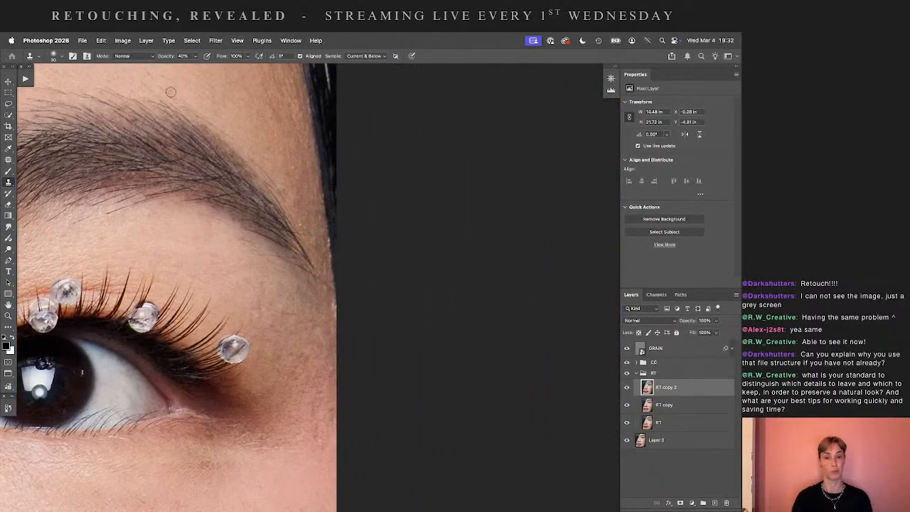
- Extend the dark hair edge down beside the eyebrow's outer end with the Clone Stamp in Normal mode at 100% opacity
click(135, 55)
click(135, 89)
key(0)
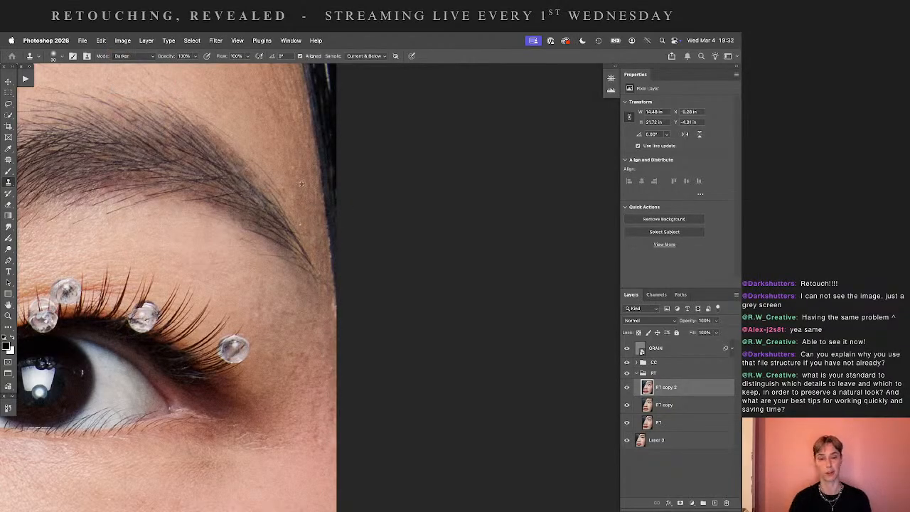
click(134, 55)
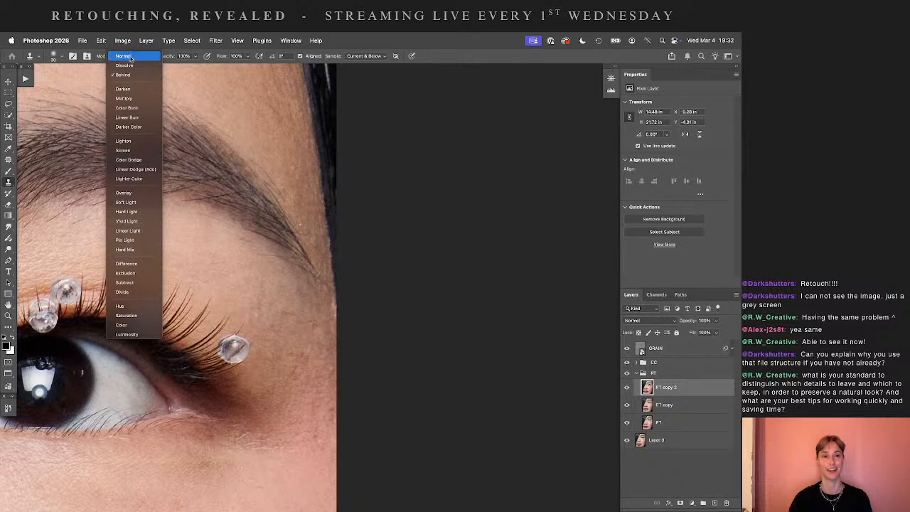
click(128, 57)
alt+click(323, 174)
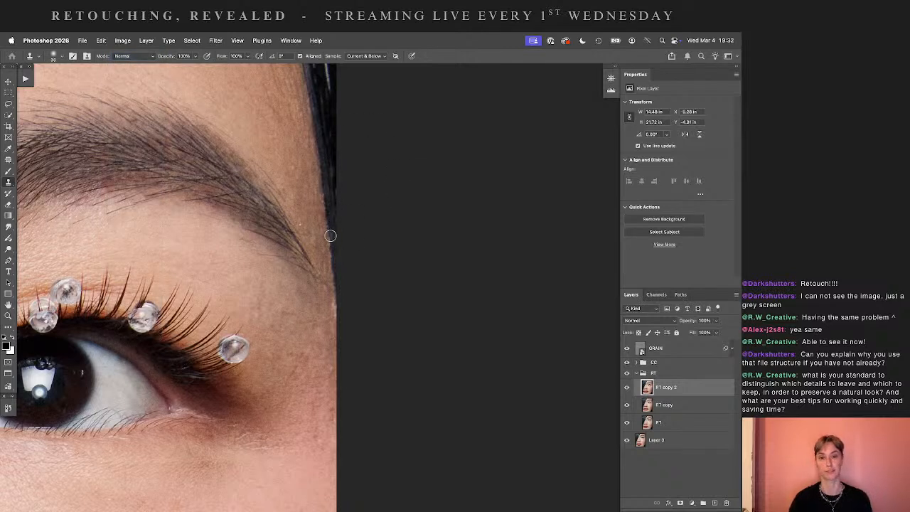
mouse_move(329, 222)
mouse_down()
mouse_move(342, 285)
mouse_move(334, 247)
mouse_move(335, 299)
mouse_up()
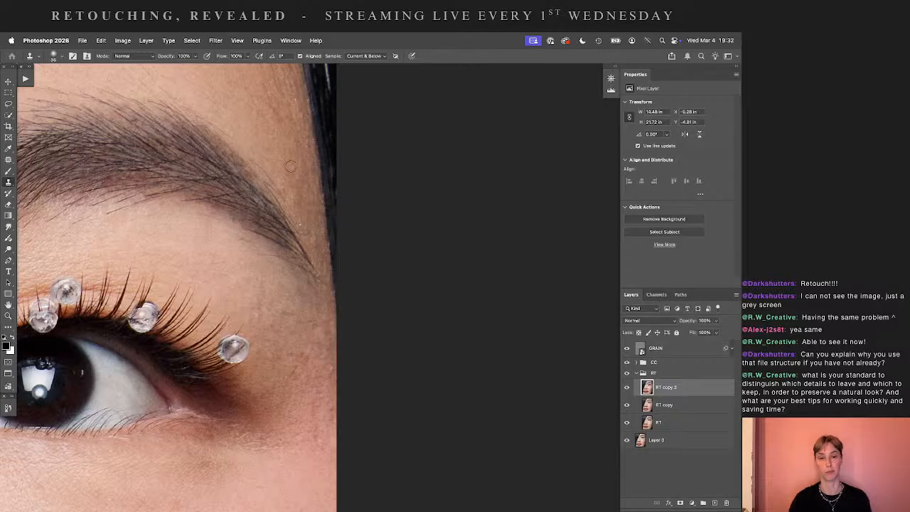
- Compare the full portrait with the RT copy 2 layer hidden and shown
key(super+0)
click(627, 387)
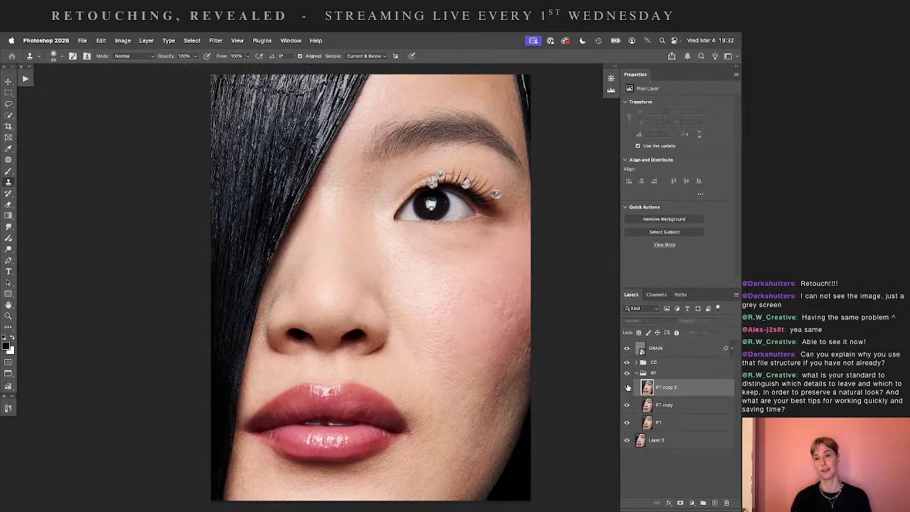
click(627, 387)
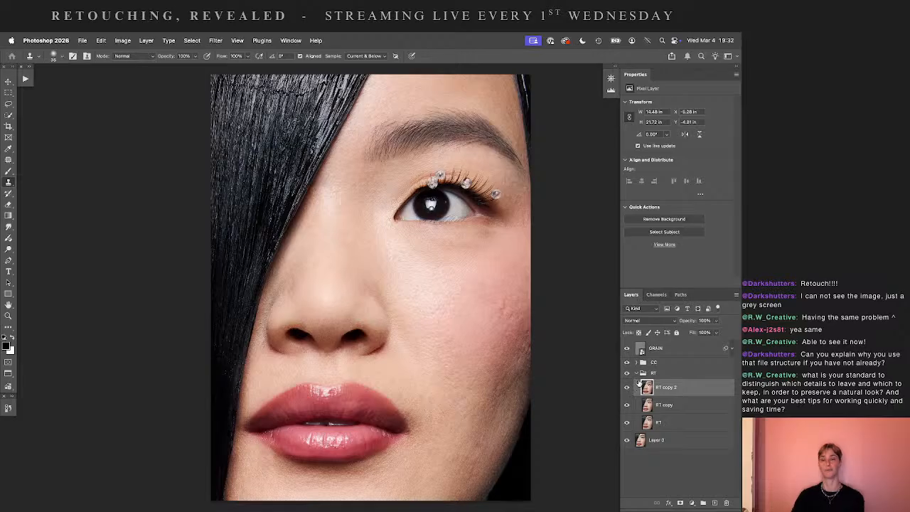
click(625, 388)
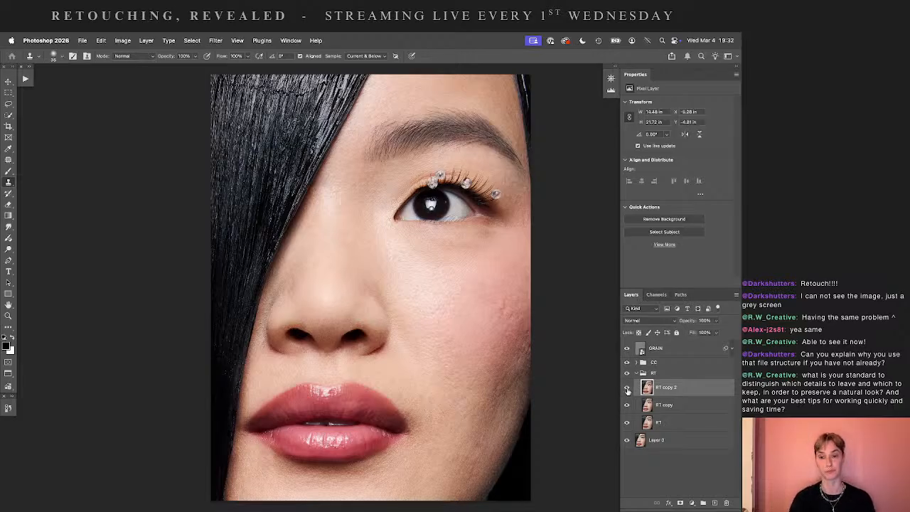
click(626, 388)
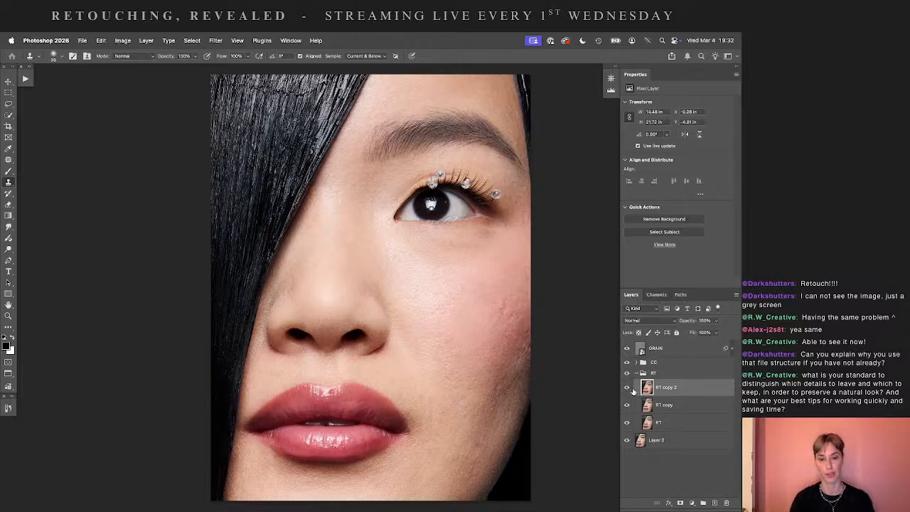
- Switch the Clone Stamp to Lighten mode for retouching the skin around the eye's outer corner
drag(694, 395, 714, 502)
drag(550, 379, 471, 367)
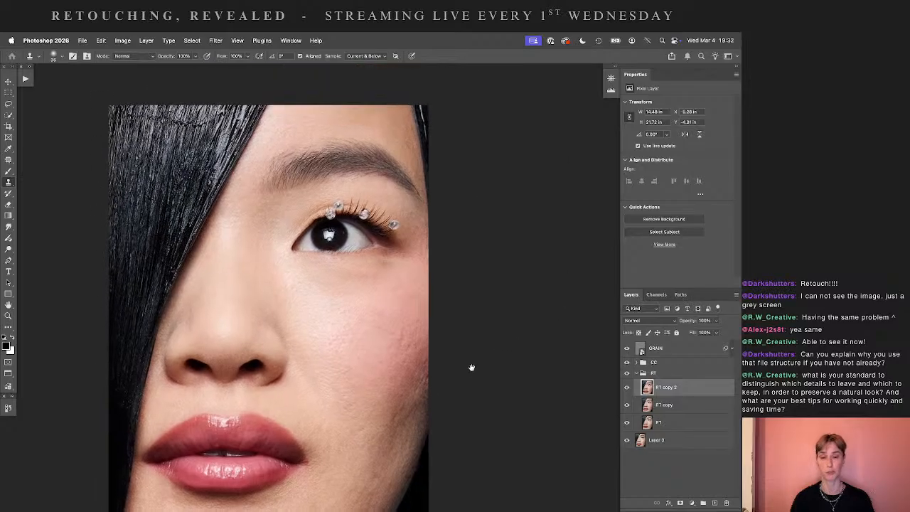
drag(521, 319, 479, 361)
key(super+plus)
key(super+plus)
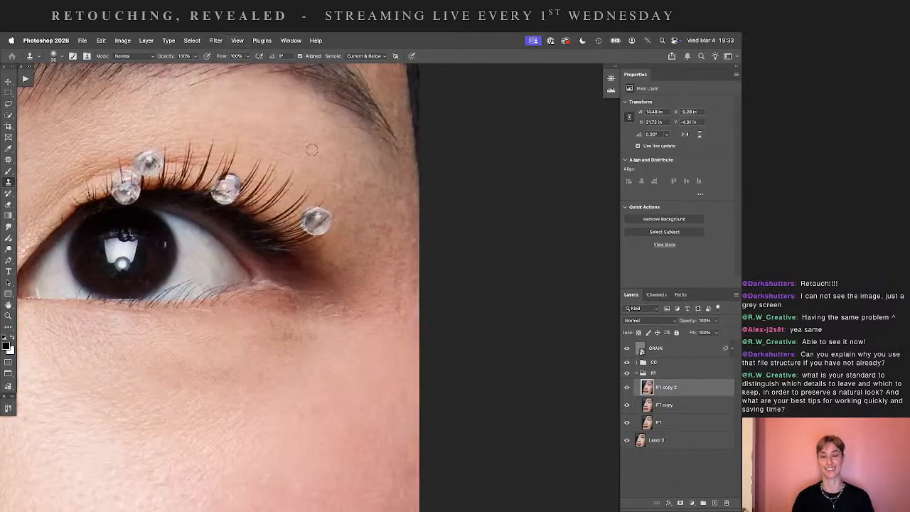
click(129, 56)
click(131, 141)
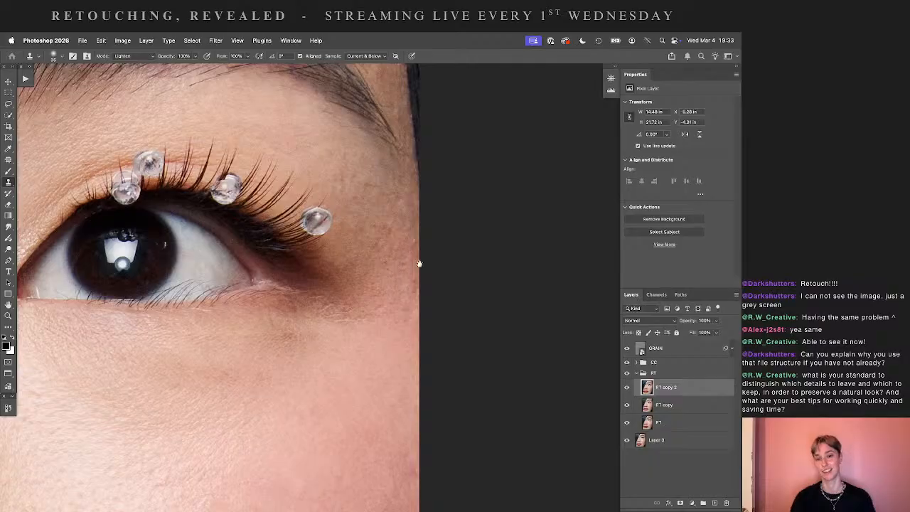
- Lighten the dark patches on the skin below the eyebrow's outer end with the Clone Stamp at 30% opacity
scroll(420, 264, up, 5)
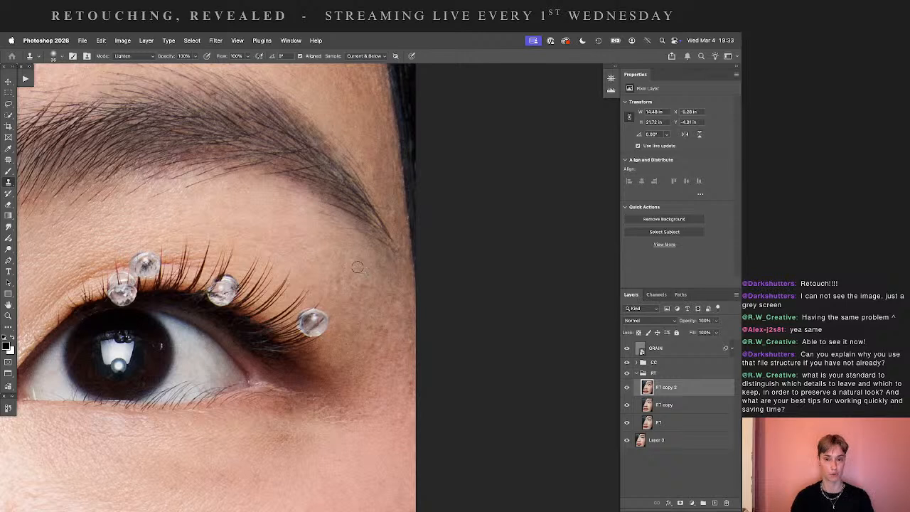
key(3)
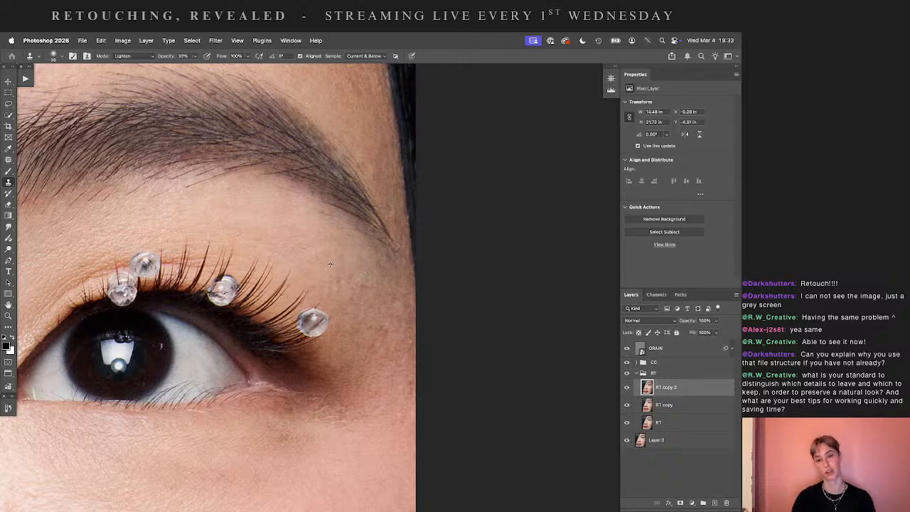
alt+click(331, 263)
mouse_move(343, 266)
mouse_down()
mouse_move(340, 257)
mouse_move(354, 289)
mouse_up()
alt+click(336, 280)
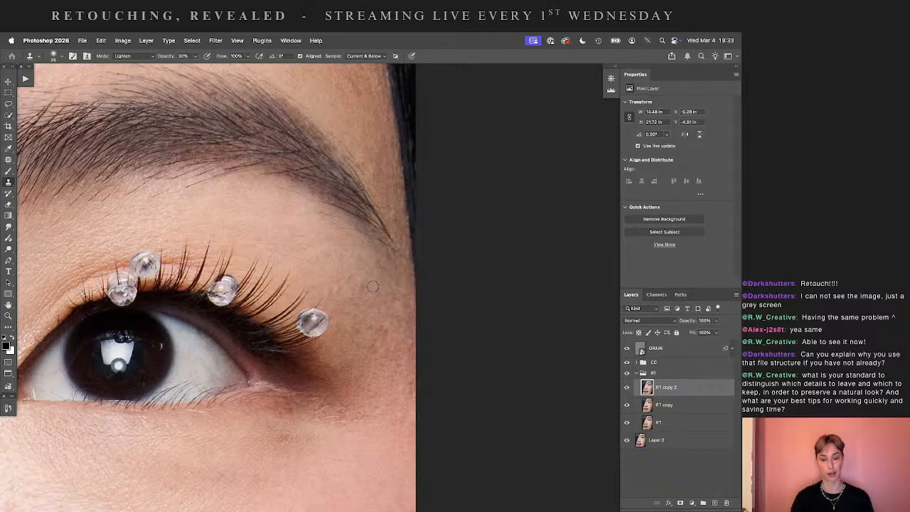
alt+click(348, 284)
drag(358, 288, 357, 297)
key(2)
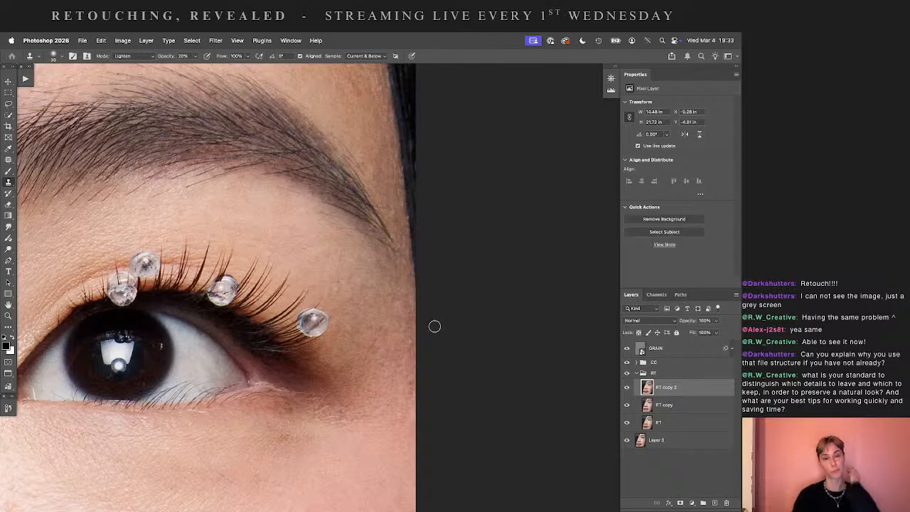
- Examine the skin texture around the eyebrow, under the eye, beside the nose and around the upper lip
scroll(341, 252, up, 5)
scroll(341, 253, left, 4)
drag(327, 260, 452, 297)
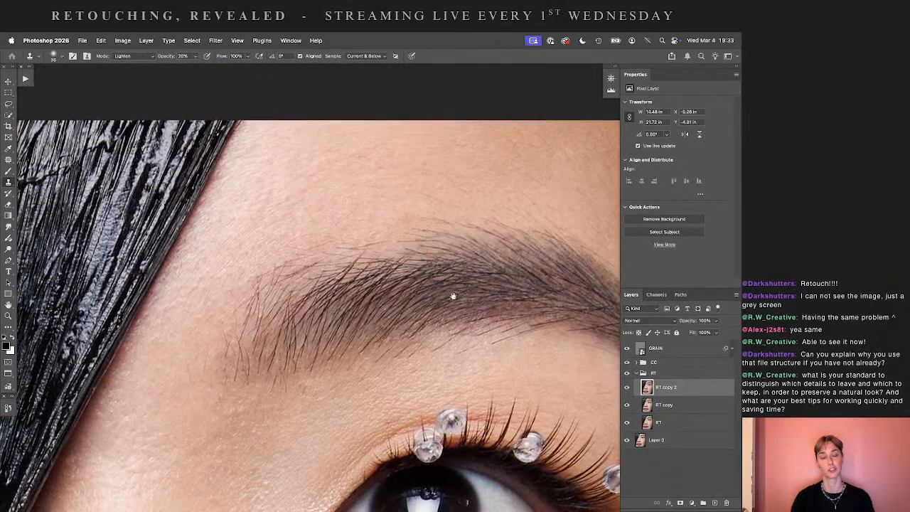
drag(375, 304, 546, 299)
drag(455, 452, 412, 324)
scroll(412, 325, down, 10)
scroll(412, 324, right, 5)
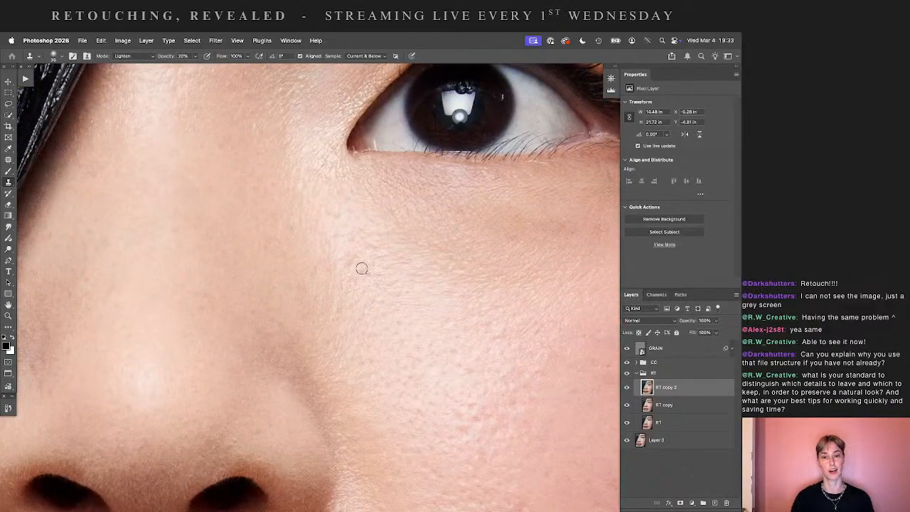
scroll(402, 308, down, 10)
scroll(392, 260, left, 3)
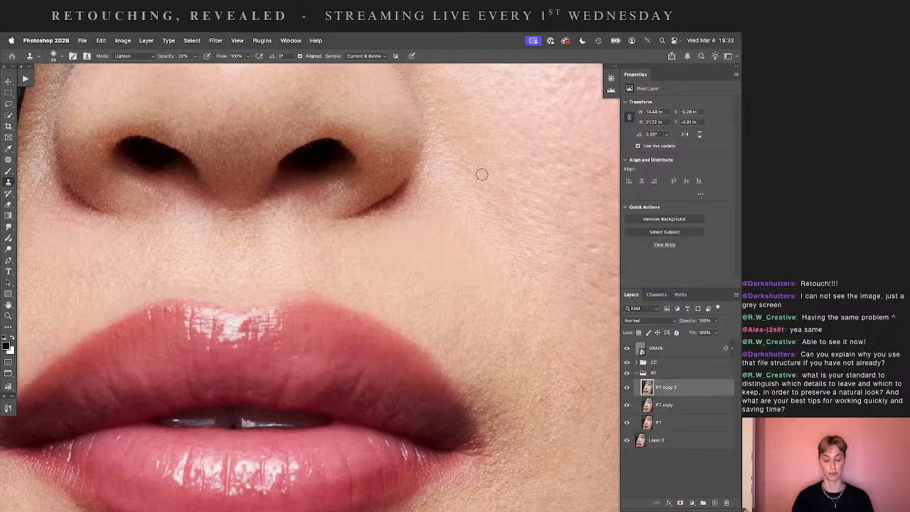
- Examine the nose, lips and cheek at closer and medium magnification to assess the overall retouch
key(super+0)
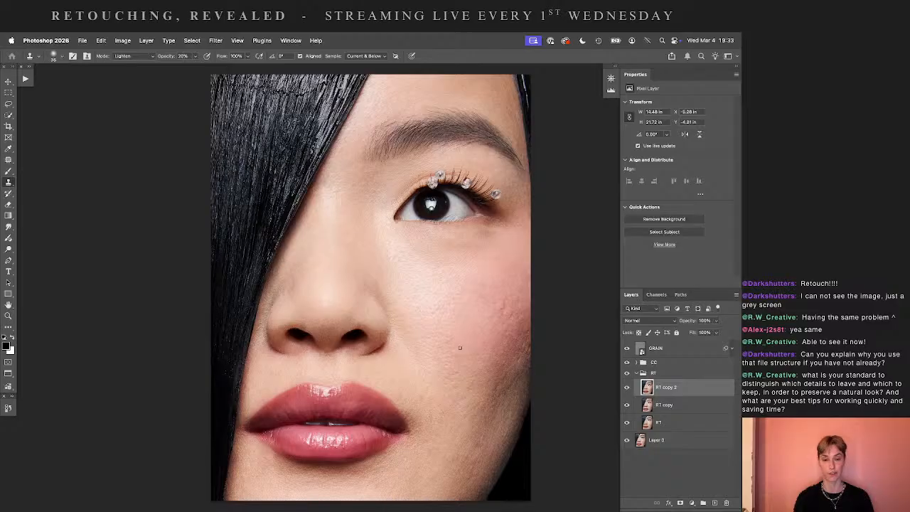
scroll(469, 297, up, 6)
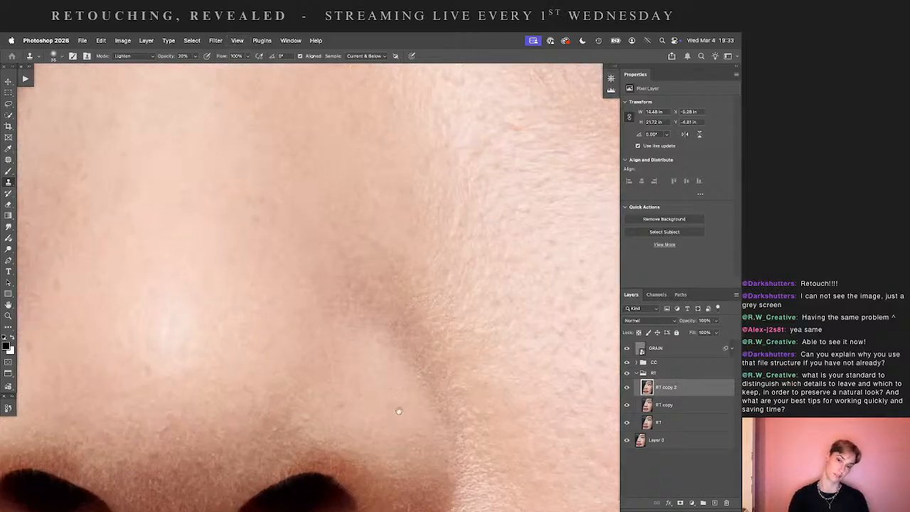
drag(396, 412, 402, 142)
key(super+minus)
key(super+minus)
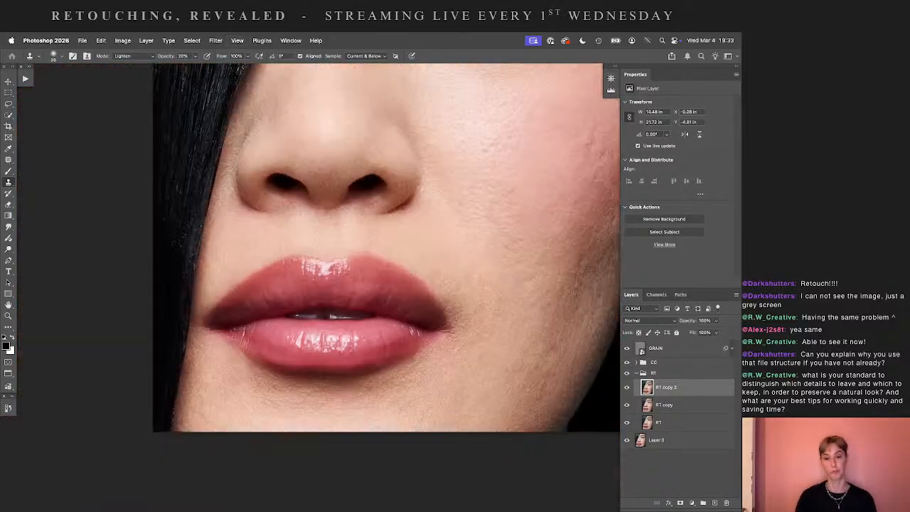
drag(443, 342, 403, 328)
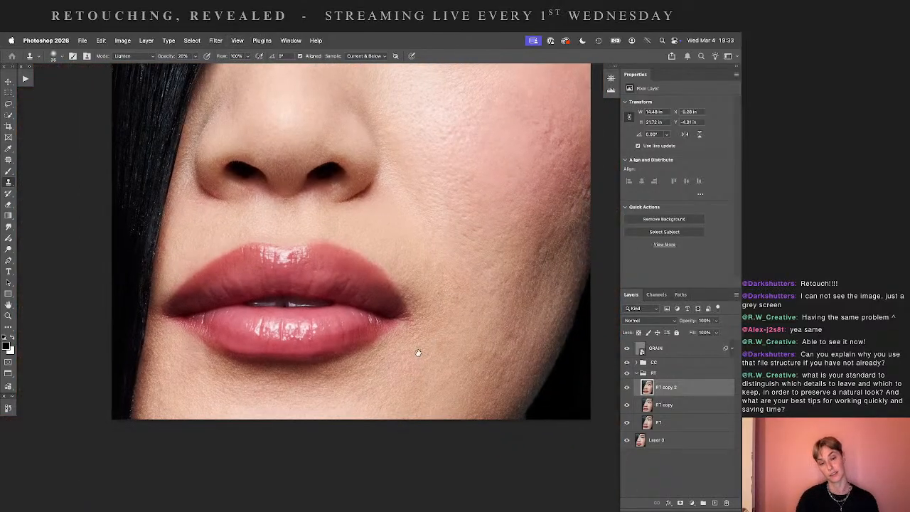
drag(504, 319, 377, 382)
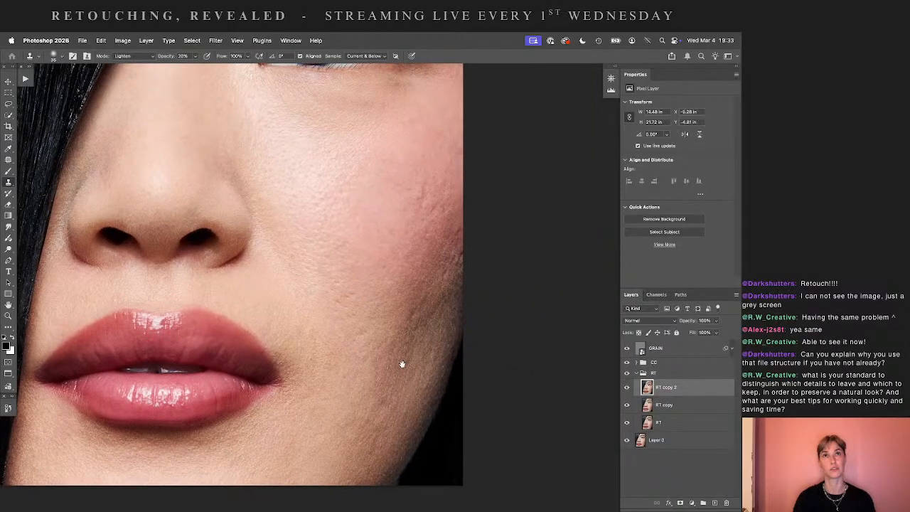
- Delete the RT copy 2 layer from the RT group
key(super+minus)
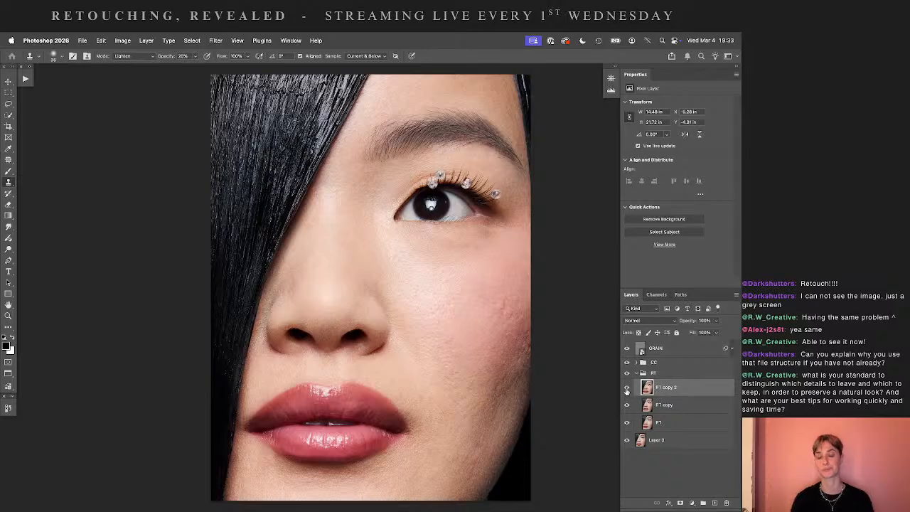
key(BackSpace)
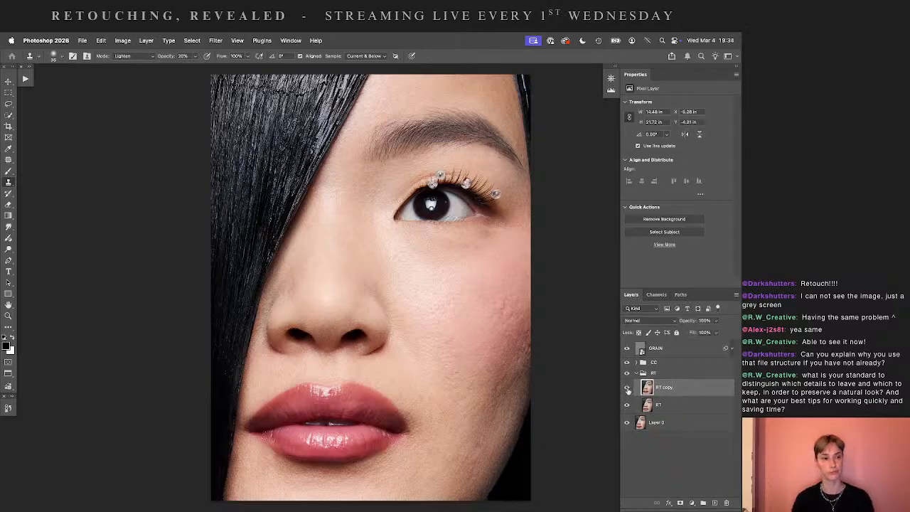
- Hide and show the RT copy layer repeatedly to compare the portrait before and after the retouch, leaving the layer visible
click(626, 388)
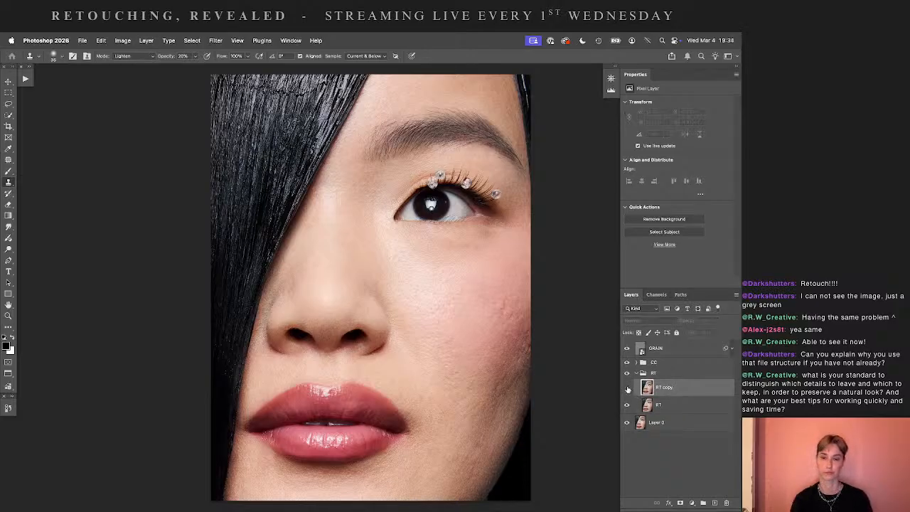
click(626, 388)
click(626, 388)
click(626, 388)
click(626, 388)
click(626, 388)
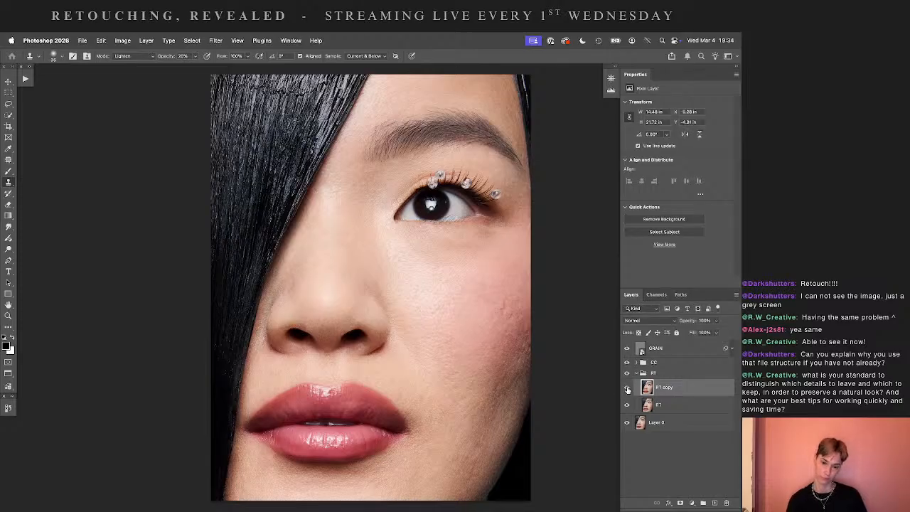
click(626, 388)
click(626, 388)
click(628, 388)
click(629, 388)
click(630, 388)
click(630, 388)
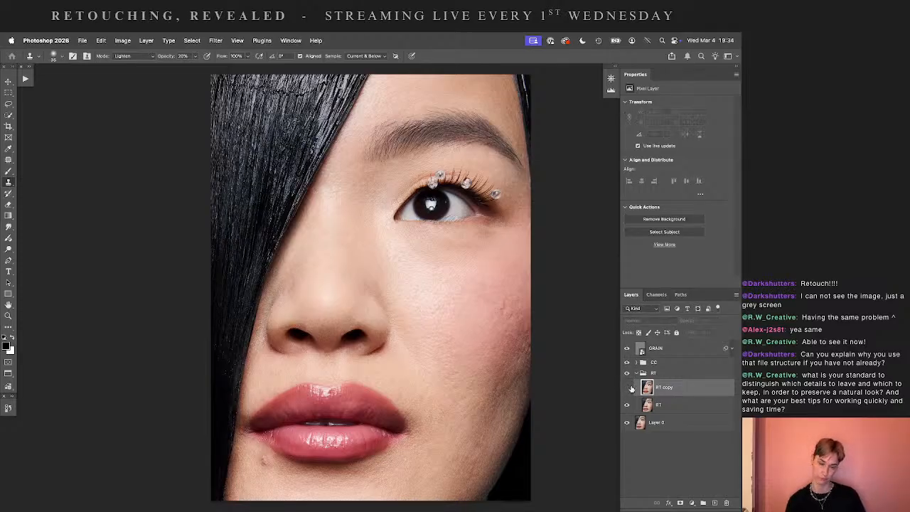
click(630, 388)
click(631, 389)
click(633, 389)
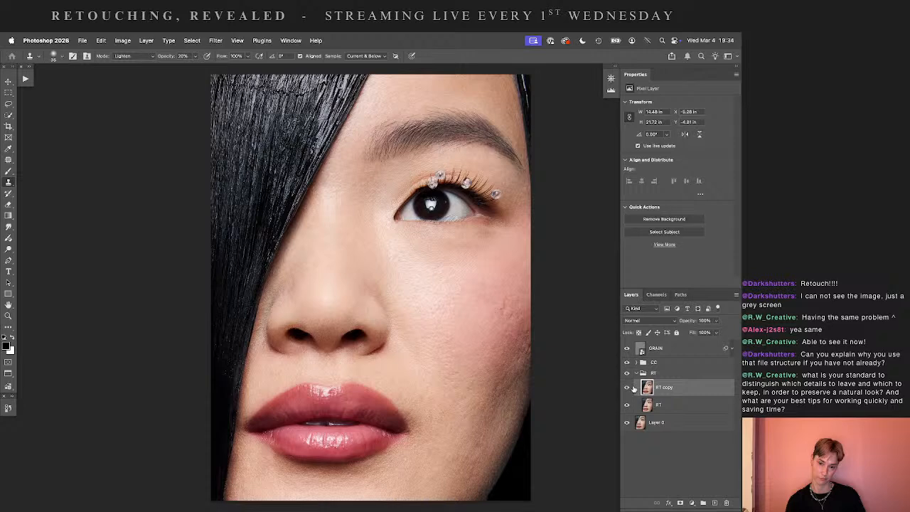
click(632, 388)
click(631, 388)
click(631, 388)
click(630, 389)
scroll(493, 367, down, 3)
scroll(493, 368, right, 3)
click(629, 388)
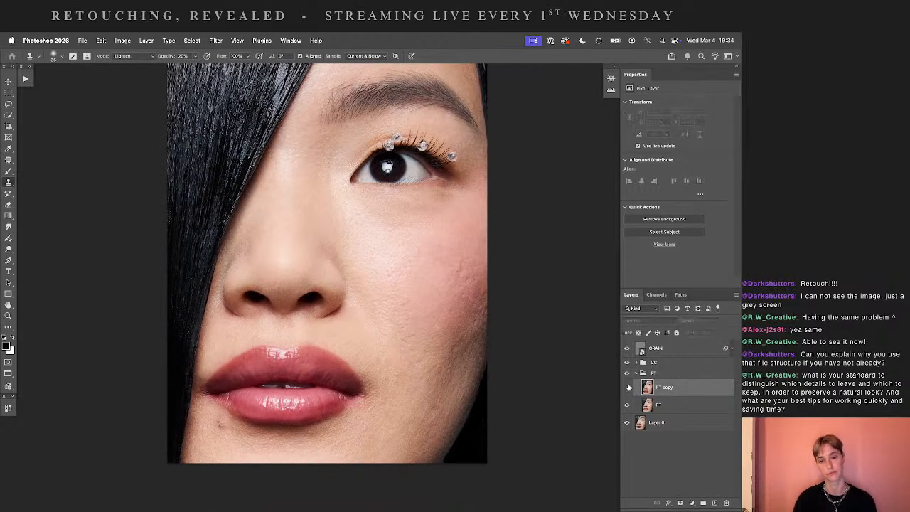
click(628, 388)
click(627, 388)
click(626, 387)
click(624, 387)
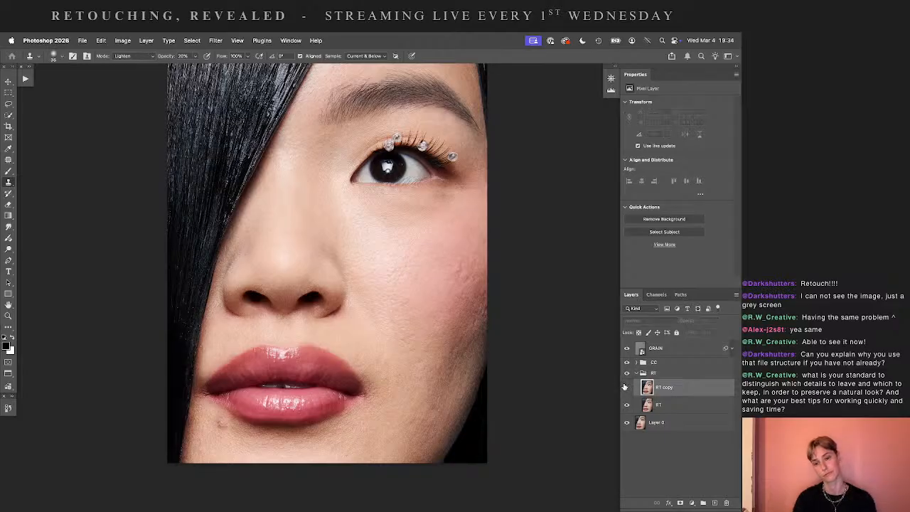
click(626, 387)
- Set the Clone Stamp opacity to 40% and soften the bumpy skin texture on the outer cheek
scroll(524, 401, right, 5)
scroll(524, 400, up, 2)
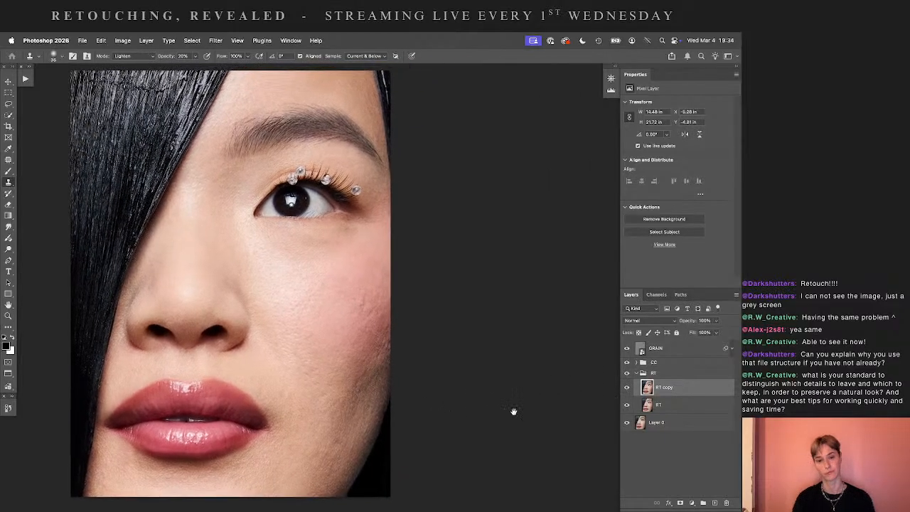
drag(514, 411, 497, 414)
key(super+plus)
key(super+plus)
key(super+plus)
drag(425, 340, 373, 271)
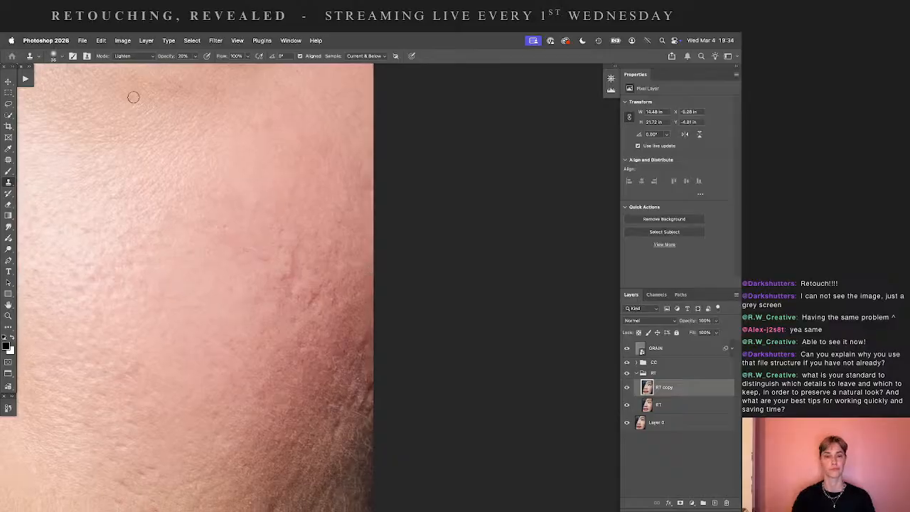
key(5)
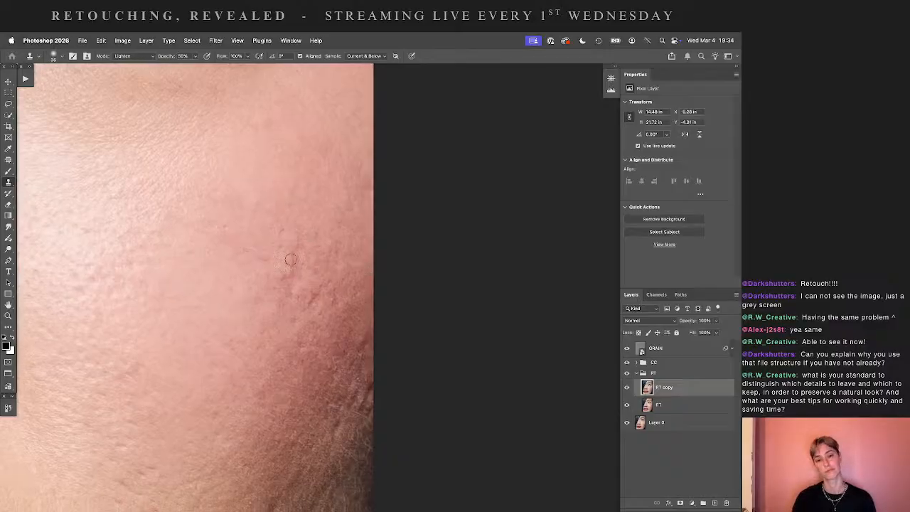
drag(334, 245, 376, 237)
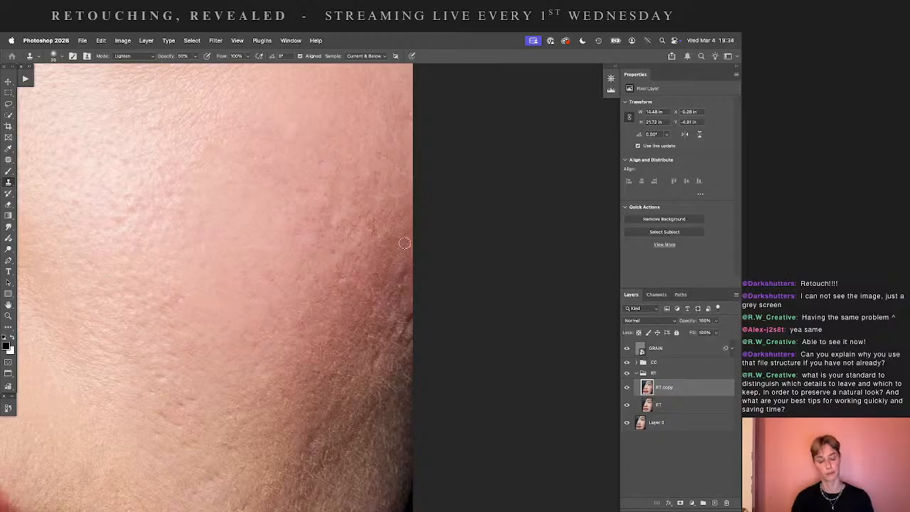
key(4)
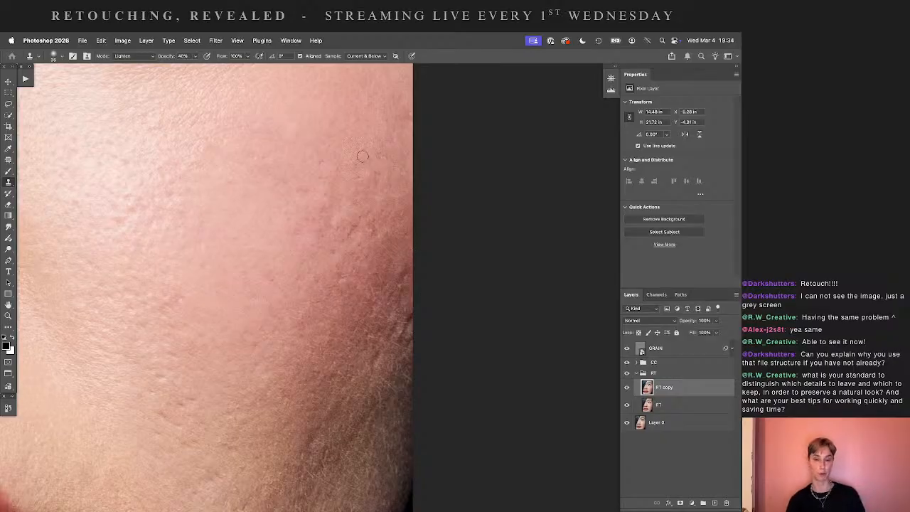
alt+click(319, 279)
mouse_move(360, 222)
mouse_down()
mouse_move(341, 285)
mouse_move(373, 230)
mouse_up()
scroll(401, 246, down, 2)
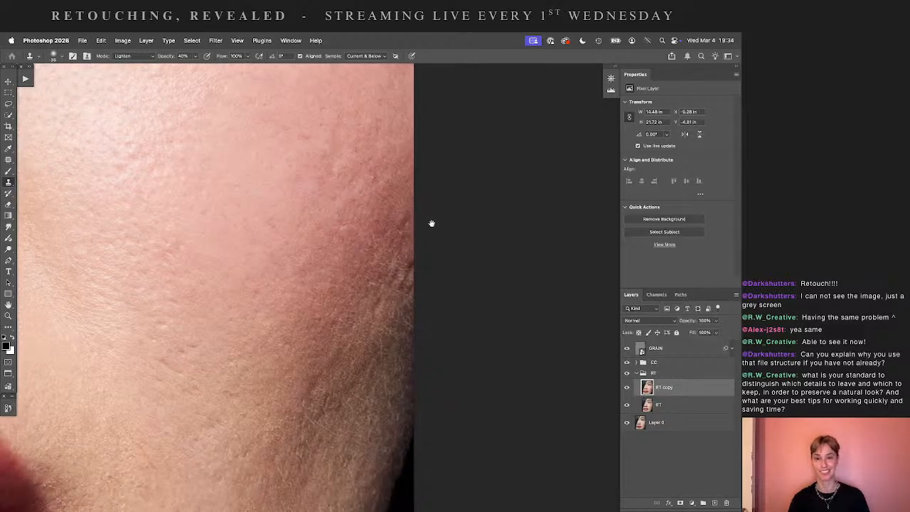
scroll(232, 308, left, 2)
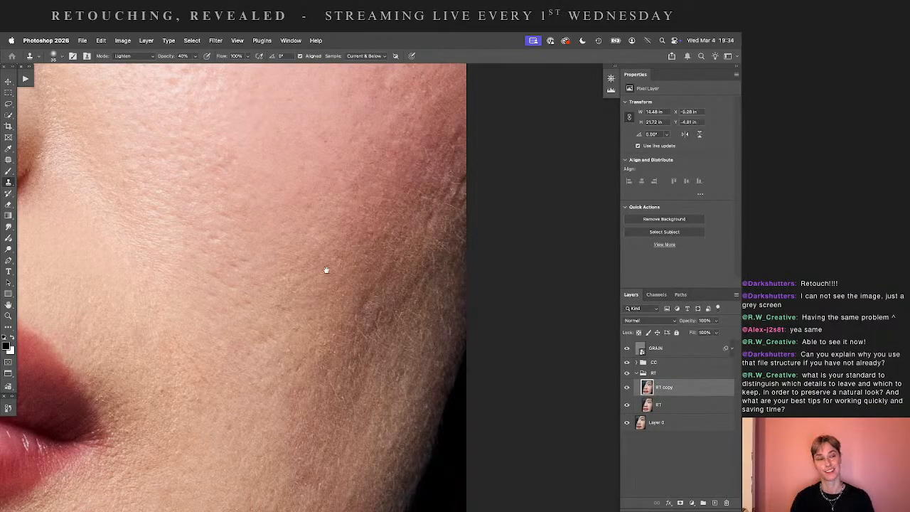
drag(326, 270, 317, 308)
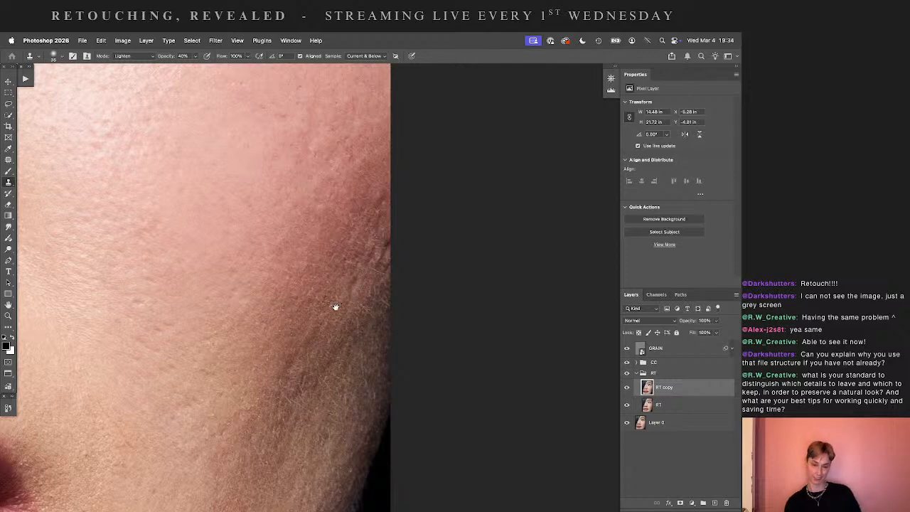
drag(275, 331, 440, 209)
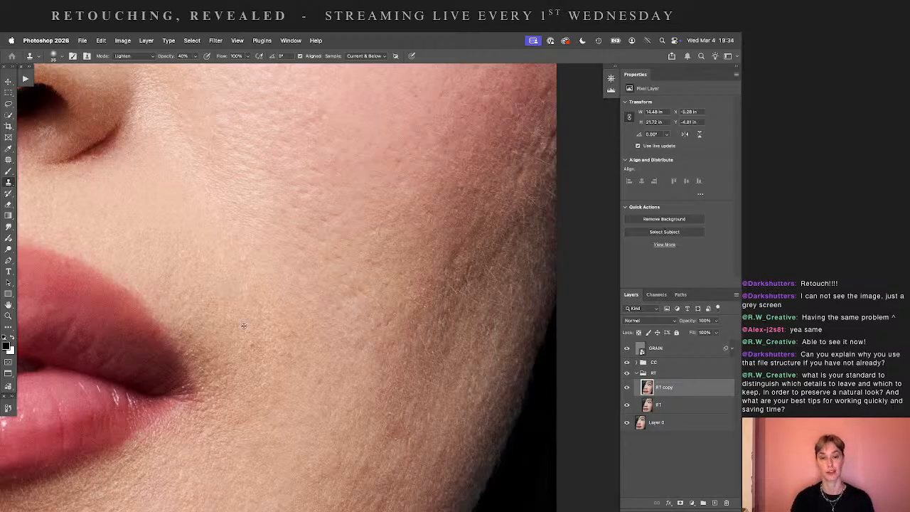
key(super+0)
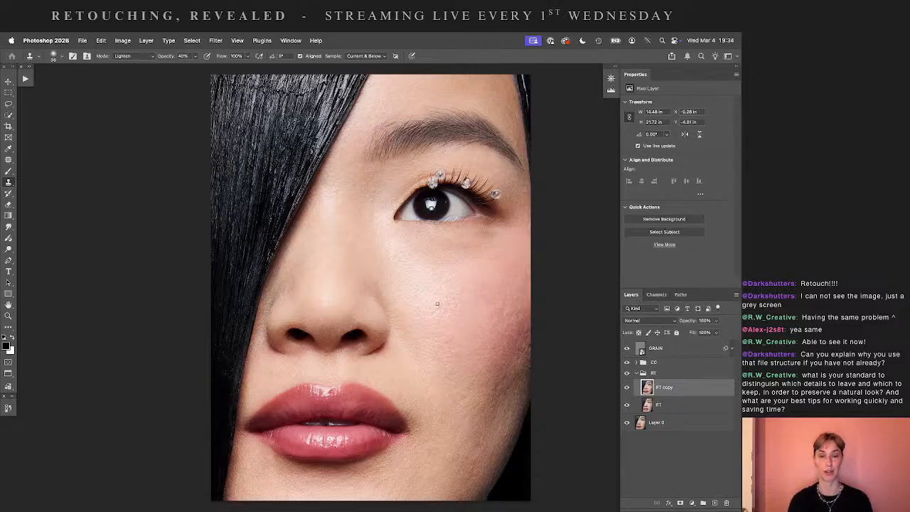
- Set the Clone Stamp blending mode to Normal
scroll(437, 304, up, 10)
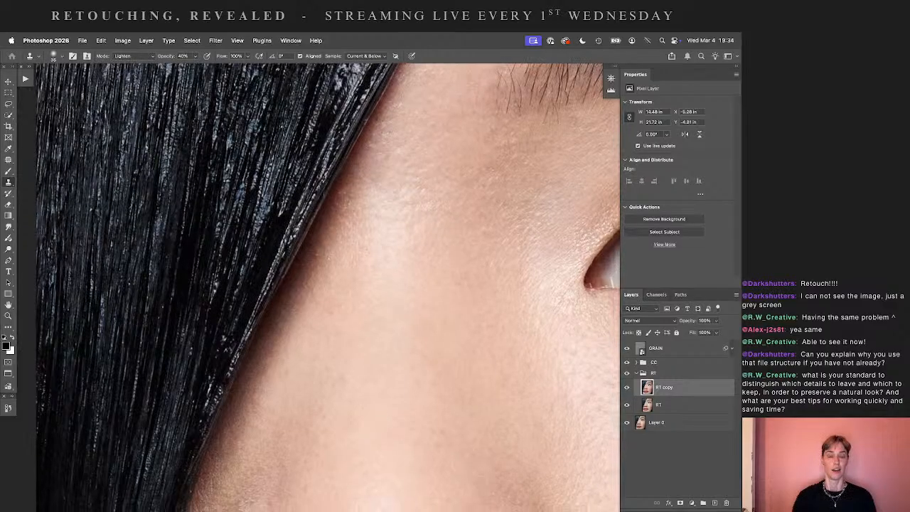
click(135, 56)
click(142, 60)
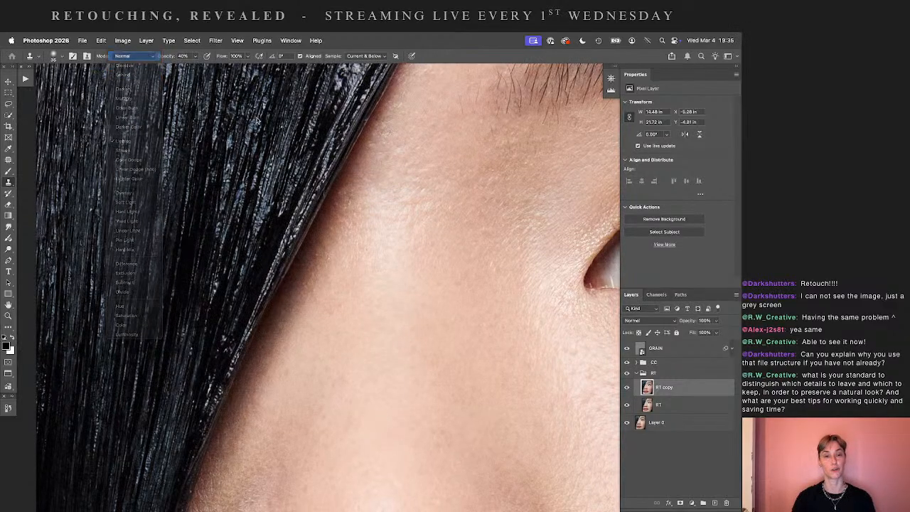
scroll(257, 121, up, 5)
key(super+0)
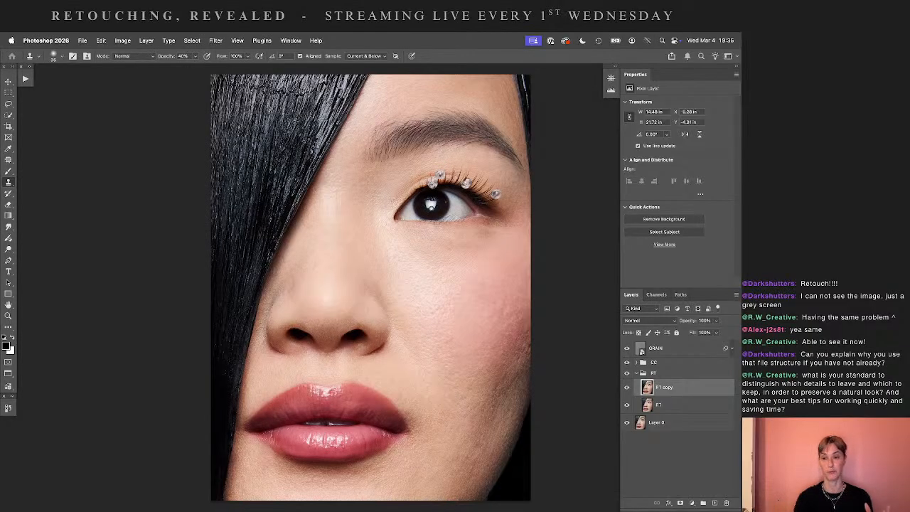
- Collapse the RT group and add a new layer named MU above the GRAIN layer
click(636, 373)
click(655, 348)
click(715, 502)
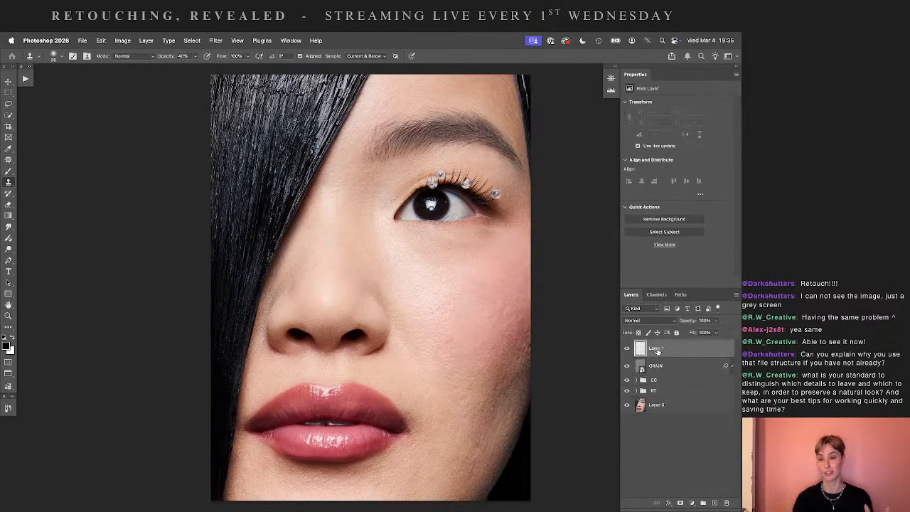
double_click(656, 348)
text(MU)
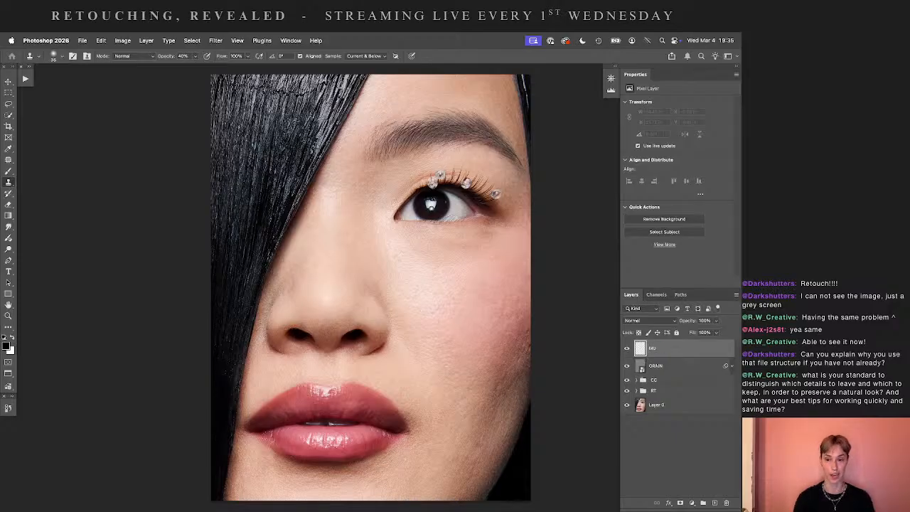
- Set the foreground color to bright magenta with hex value ff00c0
click(9, 346)
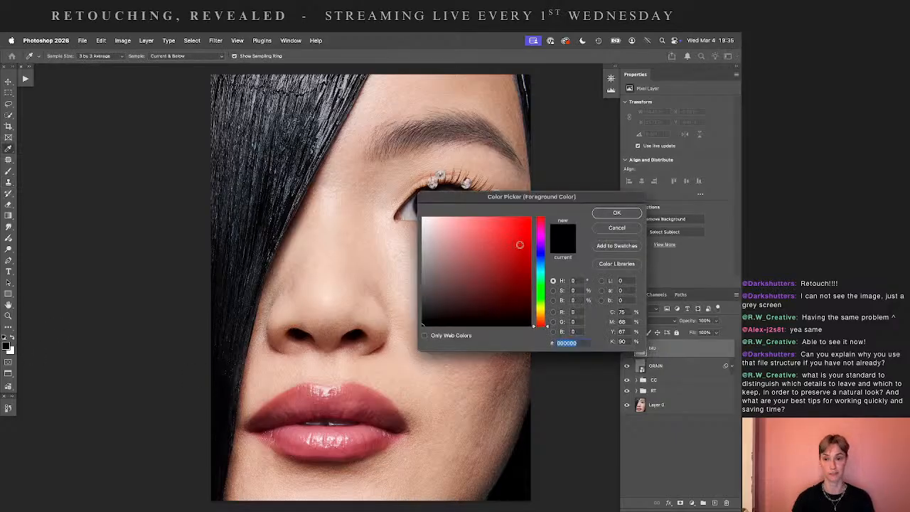
mouse_move(540, 242)
mouse_down()
mouse_move(544, 215)
mouse_move(551, 232)
mouse_up()
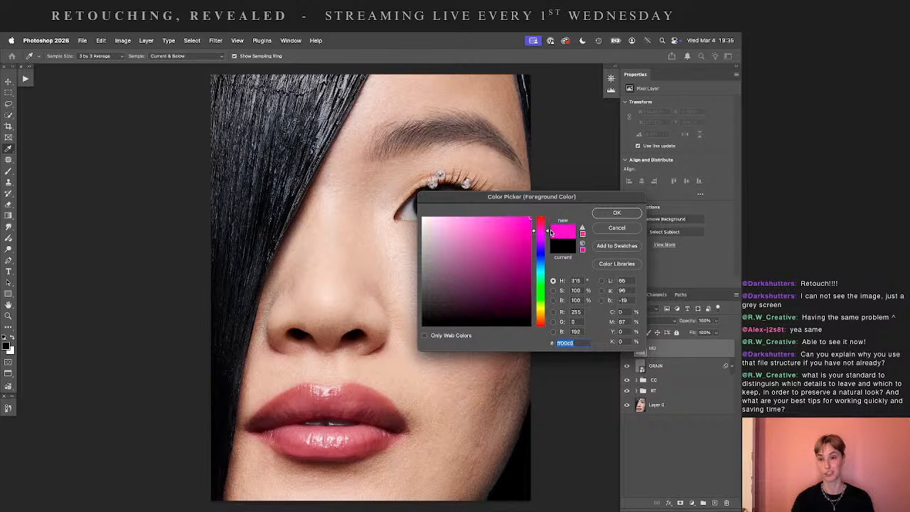
click(617, 213)
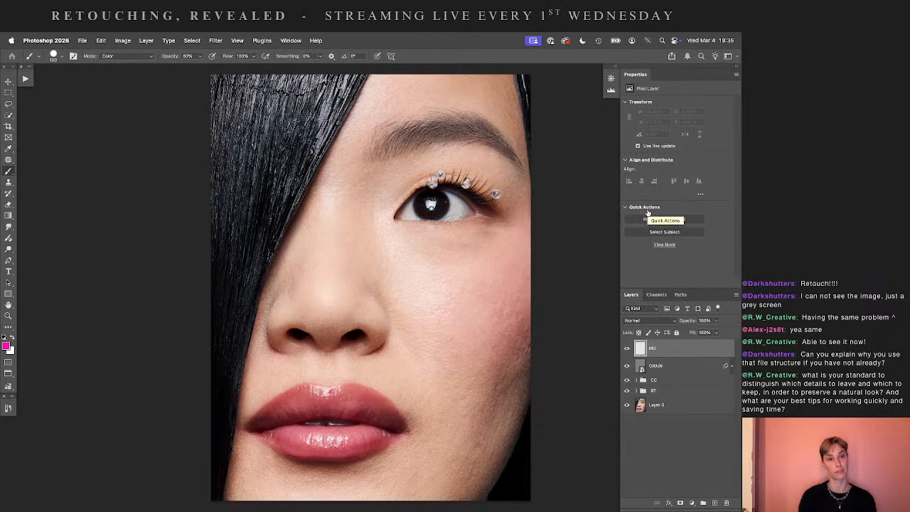
- Set the brush to Normal mode at 100% opacity and reduce its size for fine markup lines
click(128, 57)
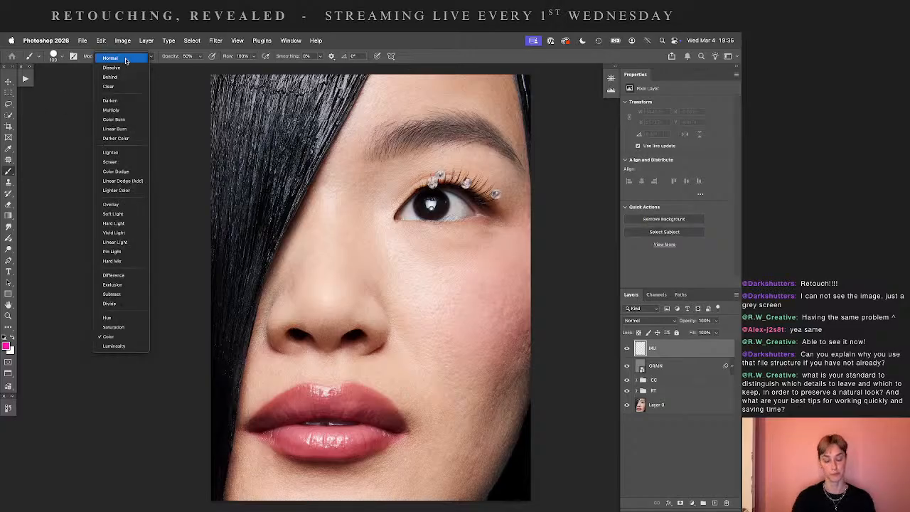
click(126, 60)
key(0)
key(bracketleft)
key(bracketleft)
key(bracketleft)
key(bracketleft)
key(bracketleft)
key(bracketleft)
key(bracketleft)
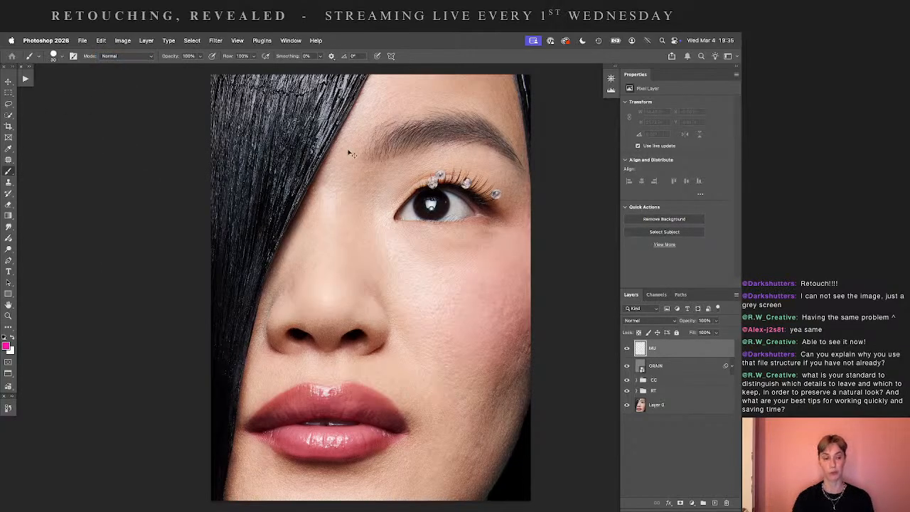
key(super+equal)
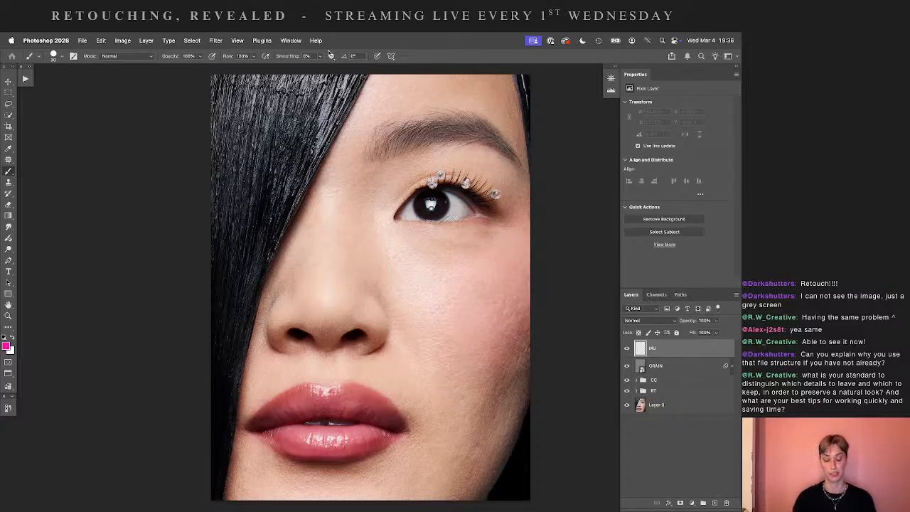
- Draw magenta markup strokes over the hair at the top of the portrait, the hair edge by the forehead and the strands near the outer temple
drag(226, 87, 334, 84)
drag(339, 117, 331, 127)
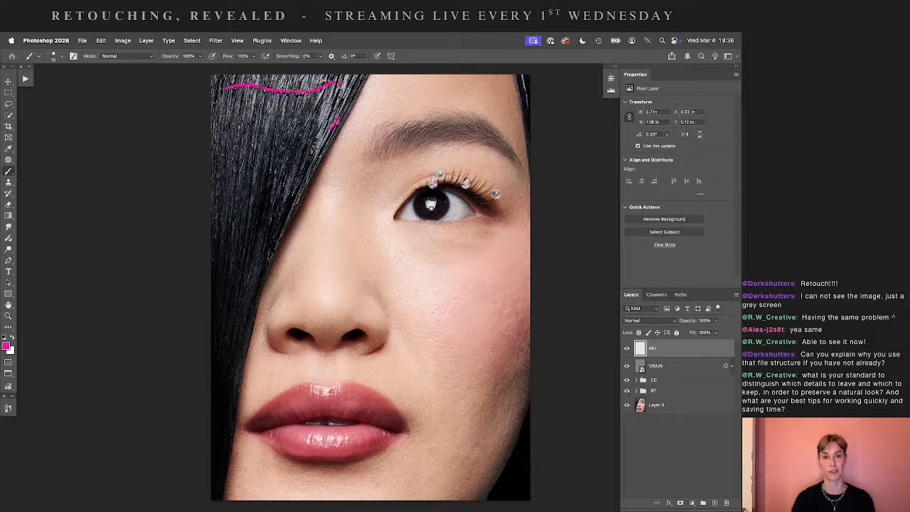
mouse_move(339, 84)
mouse_down()
mouse_move(320, 111)
mouse_move(332, 114)
mouse_up()
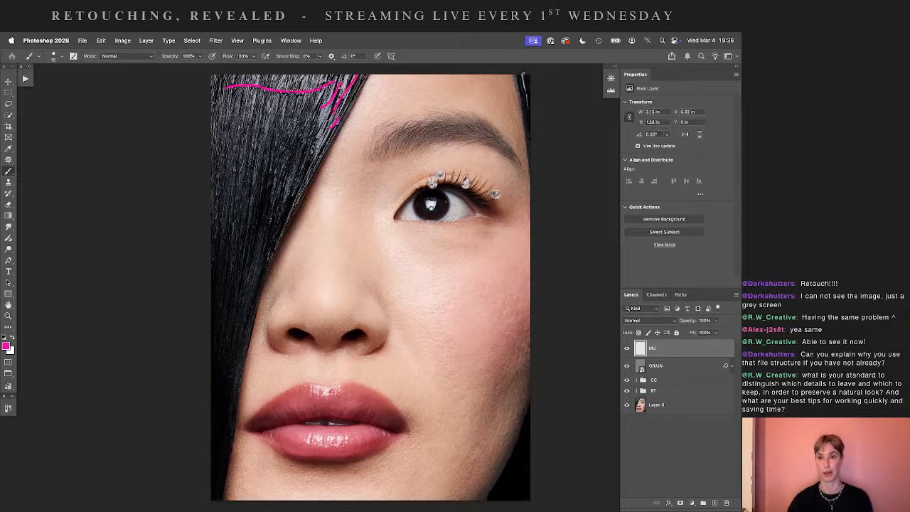
mouse_move(522, 74)
mouse_down()
mouse_move(529, 111)
mouse_move(519, 97)
mouse_up()
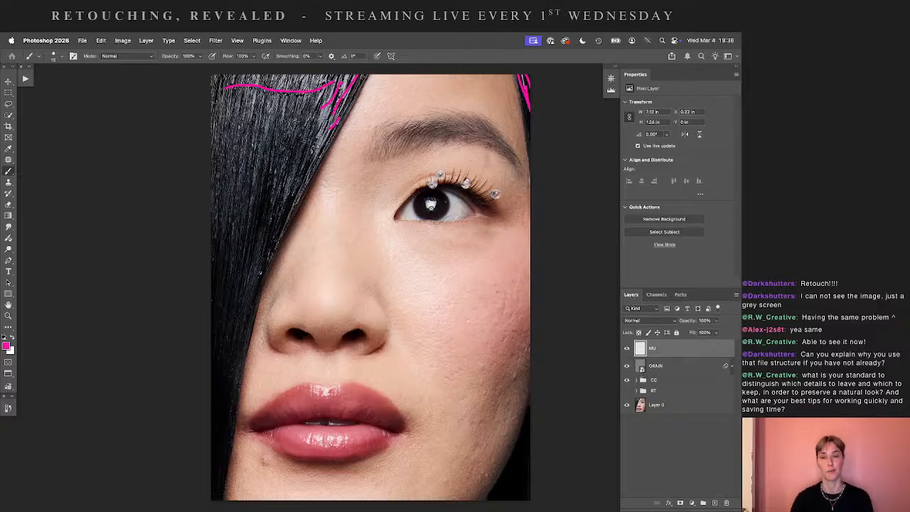
- Mark the outer tail of the eyebrow with short hatch strokes and add a spot on the lid area beneath it
mouse_move(447, 140)
mouse_down()
mouse_move(487, 137)
mouse_move(505, 151)
mouse_up()
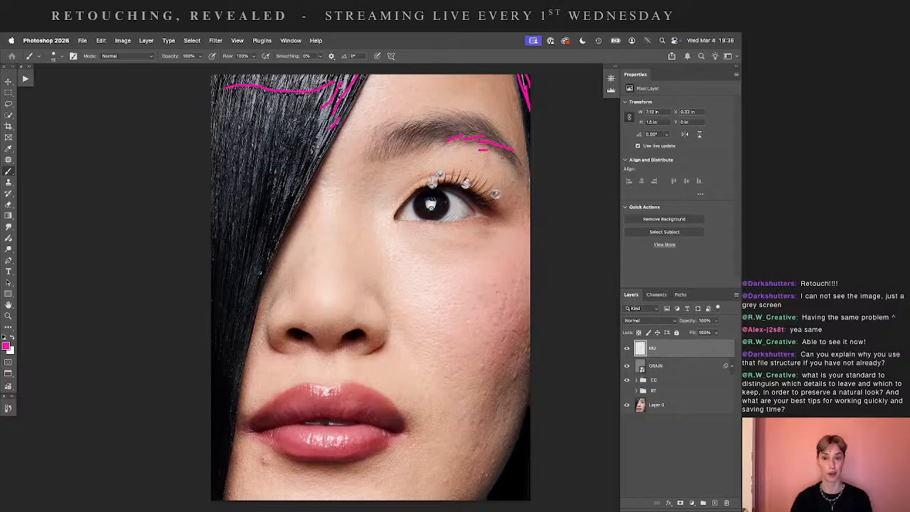
mouse_move(499, 156)
mouse_down()
mouse_move(526, 164)
mouse_move(529, 188)
mouse_up()
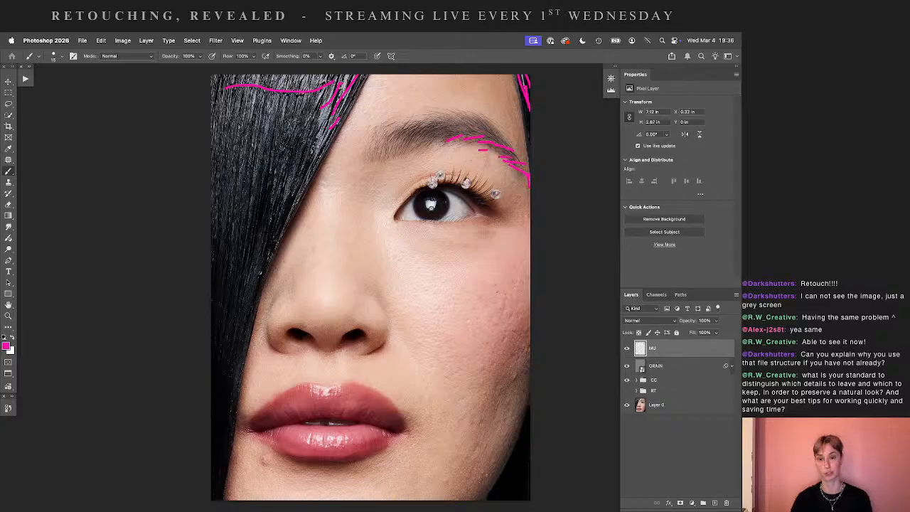
drag(485, 155, 486, 165)
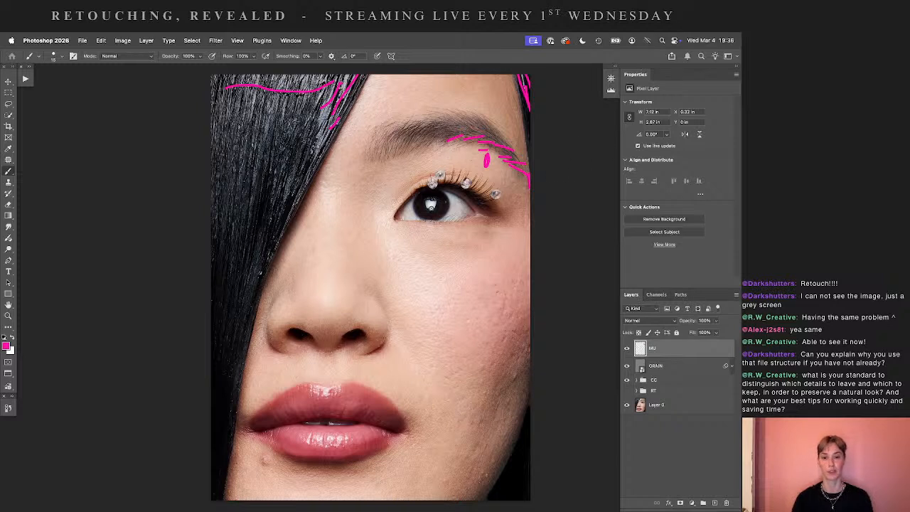
- Dot the skin beside the visible-eye-side nostril, hatch the skin between nose and hair, and trace the hair edge down toward the mouth
click(377, 340)
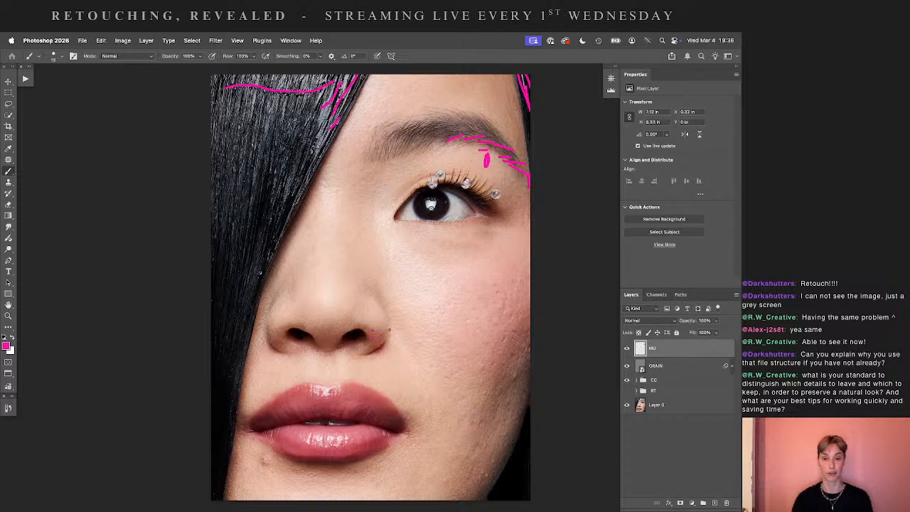
mouse_move(264, 313)
mouse_down()
mouse_move(250, 351)
mouse_move(279, 340)
mouse_up()
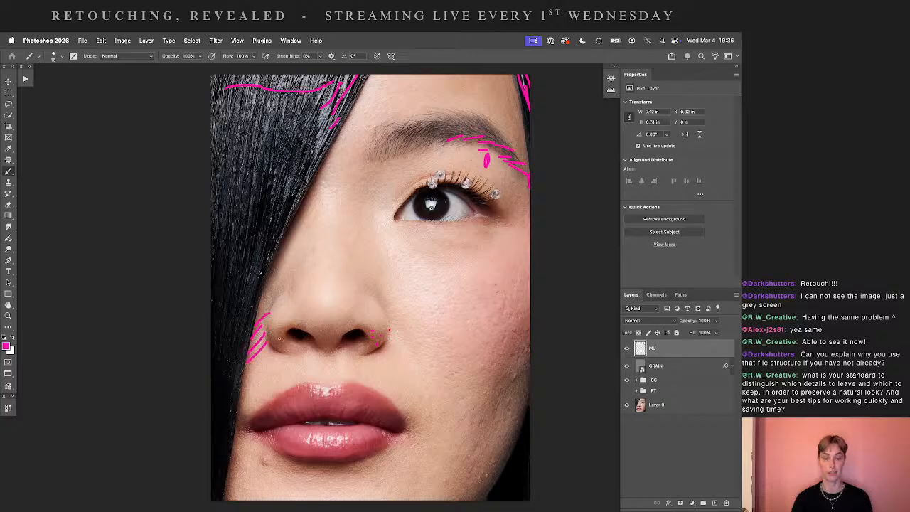
drag(260, 273, 256, 289)
drag(248, 324, 230, 402)
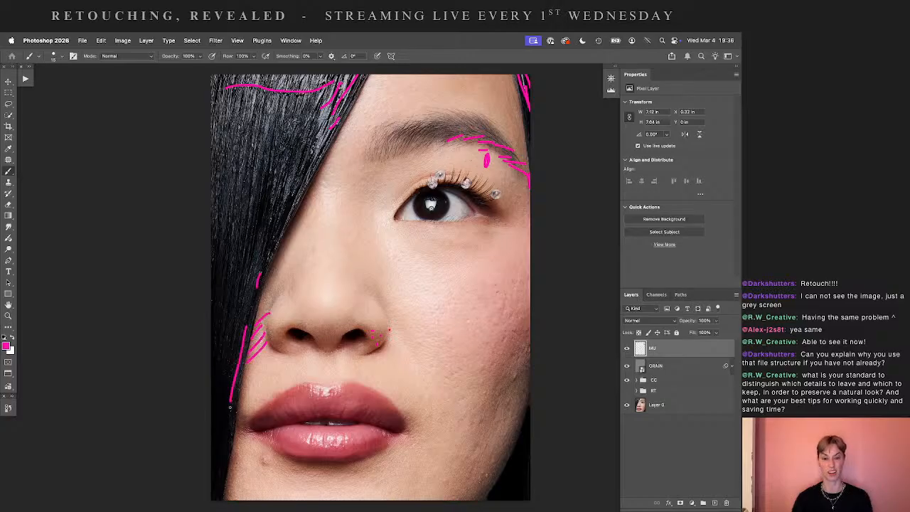
- Mark stray spots in the hair beside the nose and mouth, and outline both mouth corners with small triangles
drag(228, 360, 227, 374)
click(212, 307)
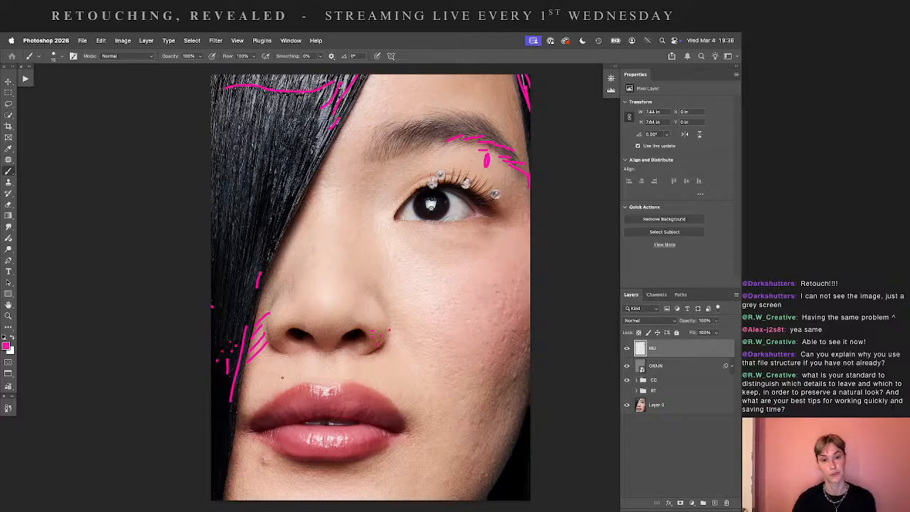
click(236, 412)
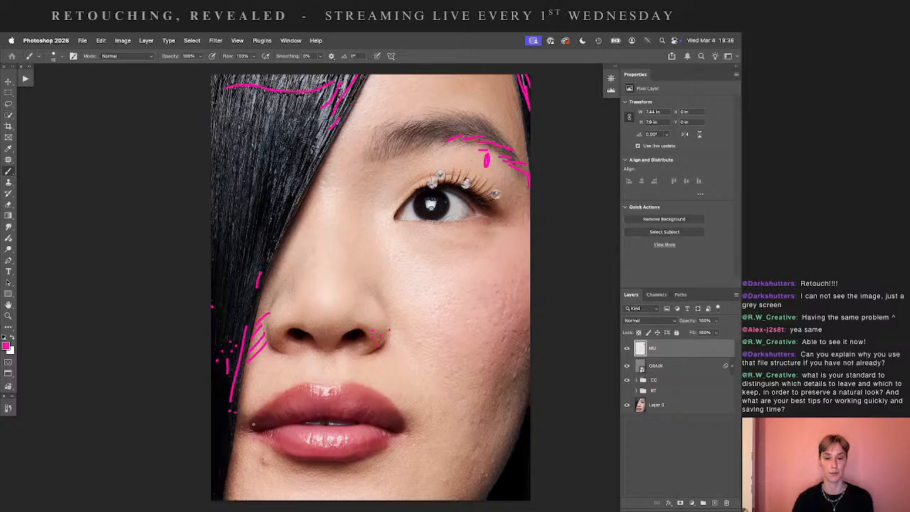
mouse_move(246, 421)
mouse_down()
mouse_move(240, 430)
mouse_move(258, 439)
mouse_move(249, 425)
mouse_up()
mouse_move(407, 425)
mouse_down()
mouse_move(399, 439)
mouse_move(412, 429)
mouse_up()
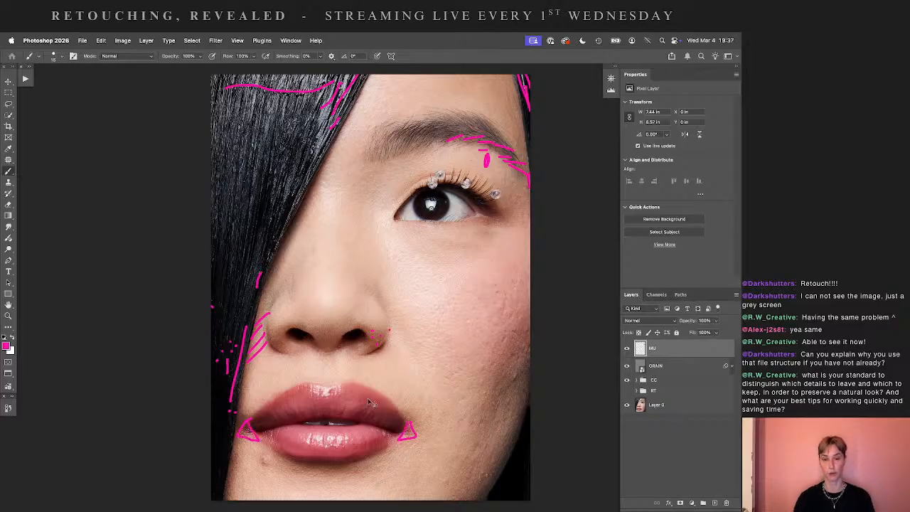
- Mark the hair edge beside the chin with short dashes and circle the blemish below the mouth corner
key(super+plus)
key(super+plus)
key(super+plus)
scroll(331, 223, down, 10)
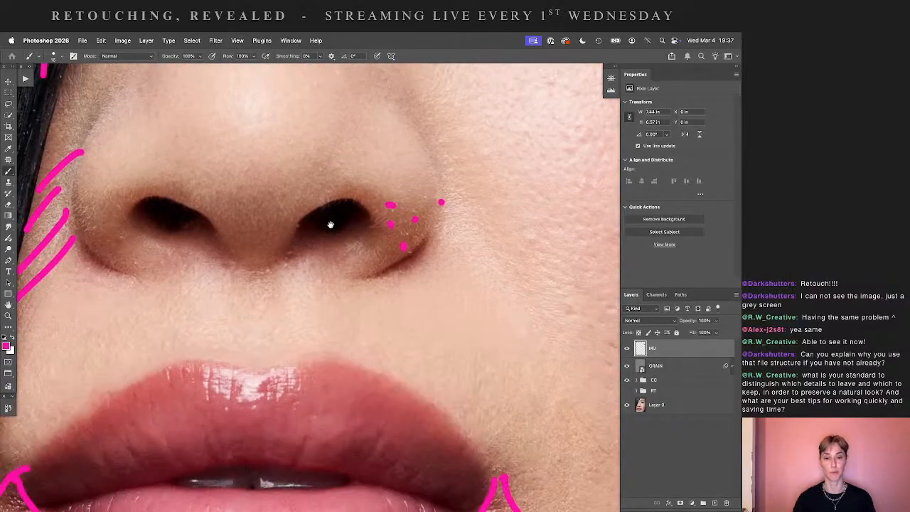
drag(172, 391, 262, 287)
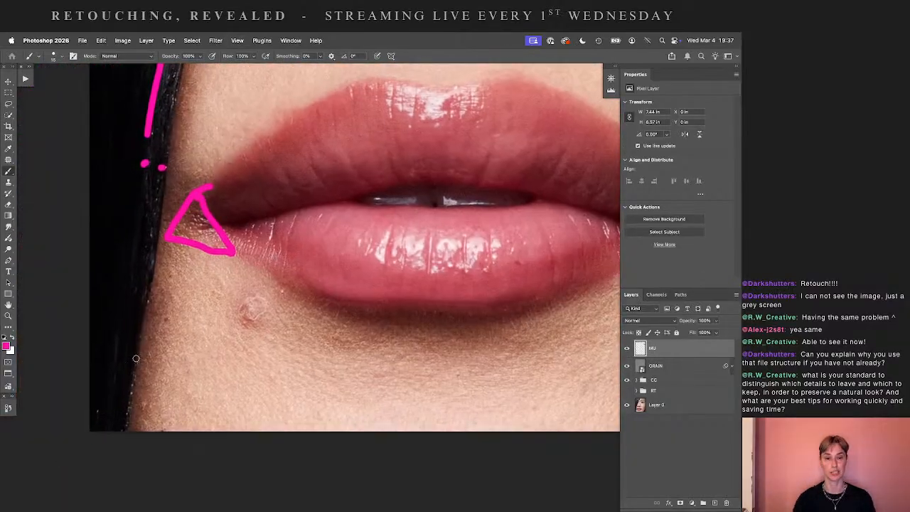
click(133, 377)
drag(132, 391, 131, 399)
click(128, 408)
scroll(213, 363, up, 3)
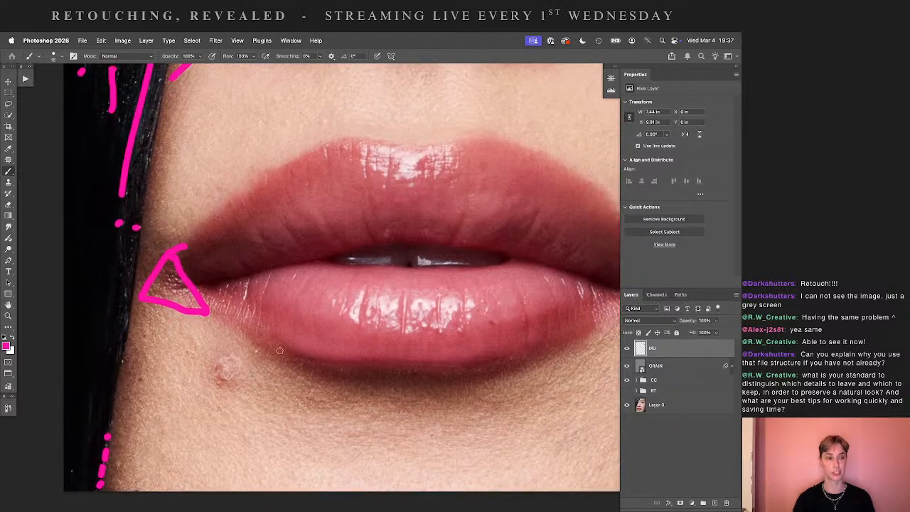
mouse_move(231, 361)
mouse_down()
mouse_move(224, 384)
mouse_move(233, 361)
mouse_up()
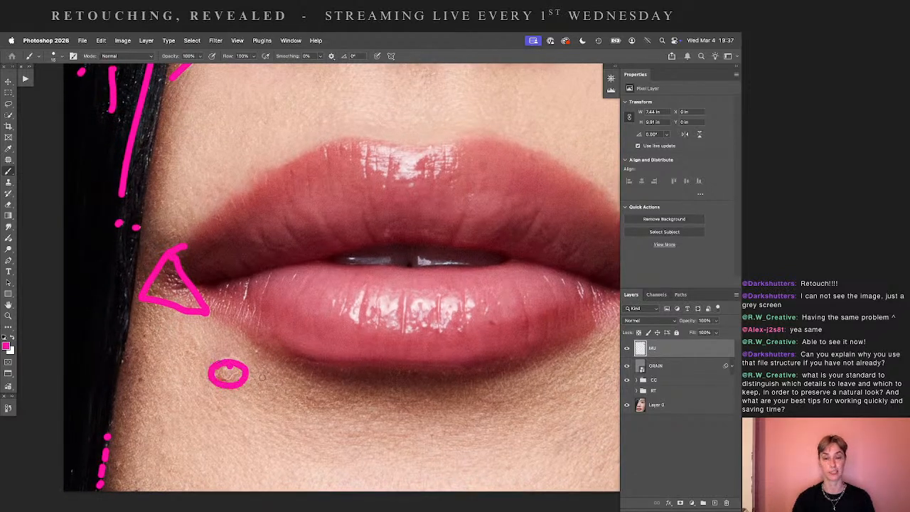
- Dash a line beneath the lower lip, dot small spots around the chin blemish, and trace the hair edge beside the mouth
click(303, 368)
drag(333, 371, 479, 375)
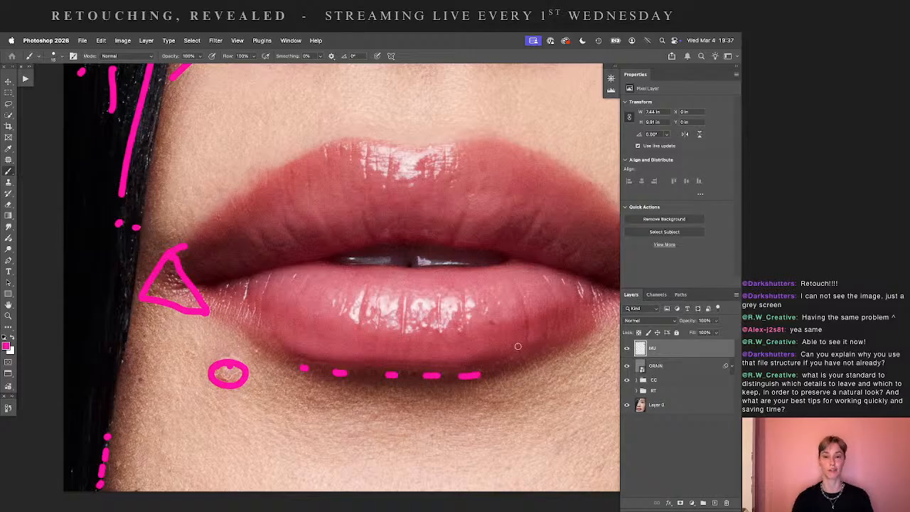
click(256, 351)
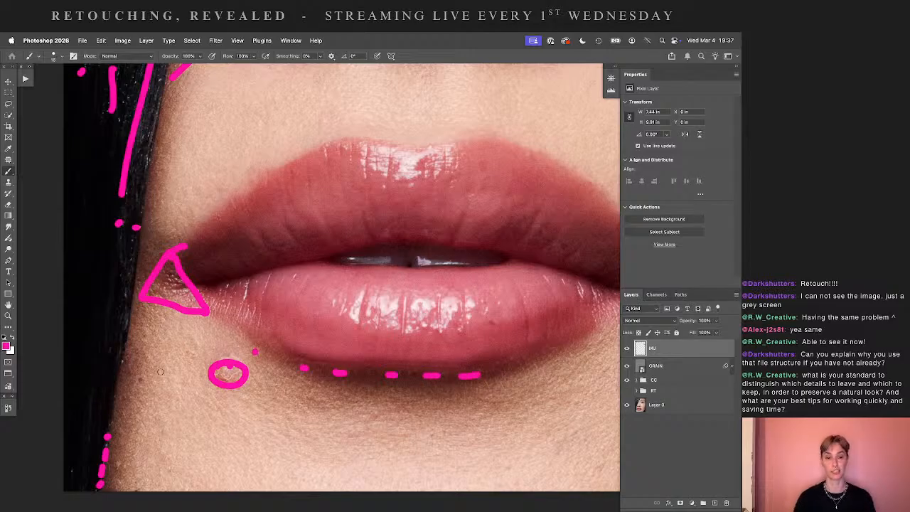
click(141, 377)
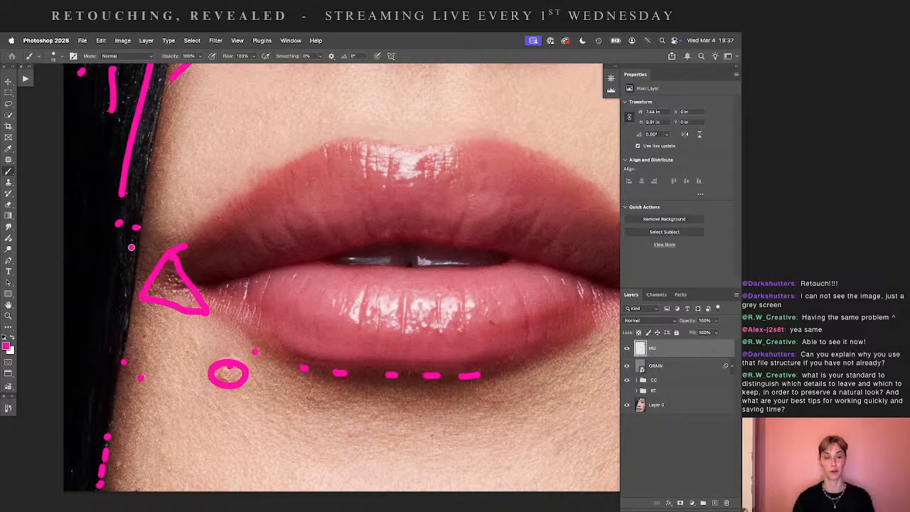
drag(132, 246, 120, 354)
click(123, 363)
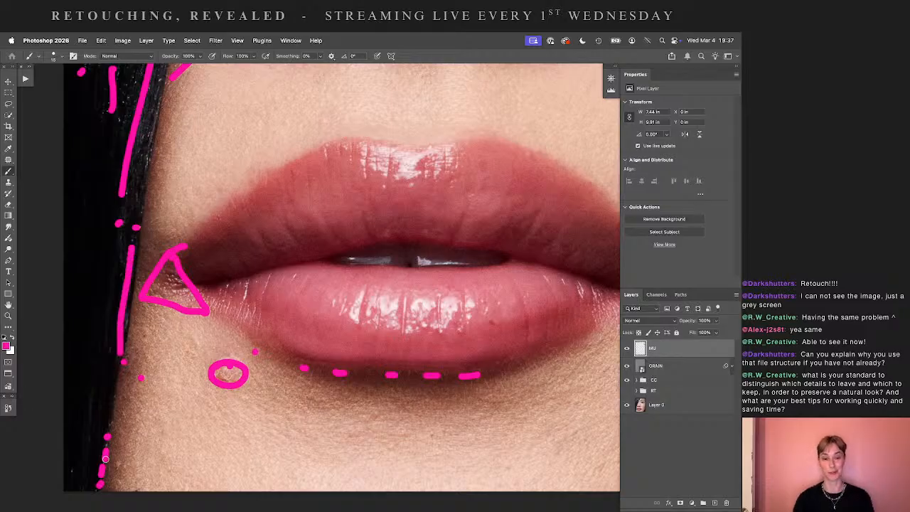
click(72, 471)
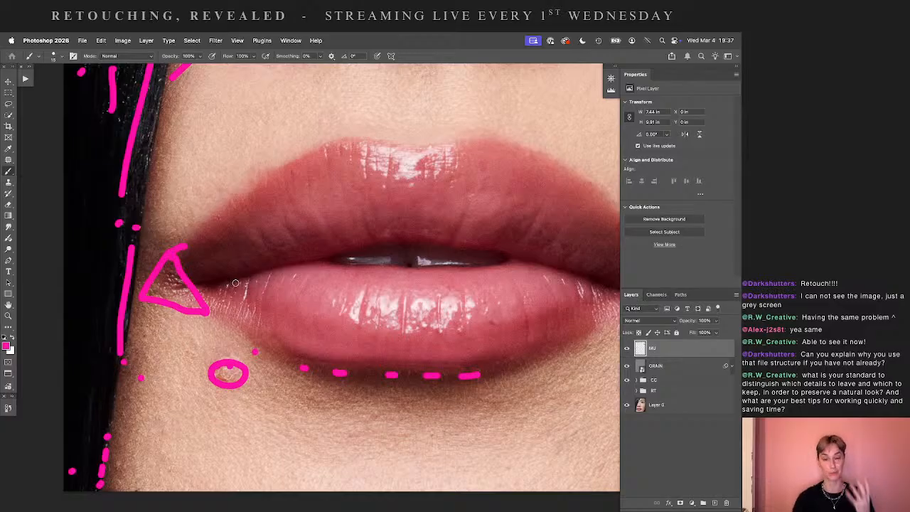
- Mark the inner nostril rims, the base of the nose and the hair-side nostril wing with small dots and dashes
drag(544, 261, 268, 368)
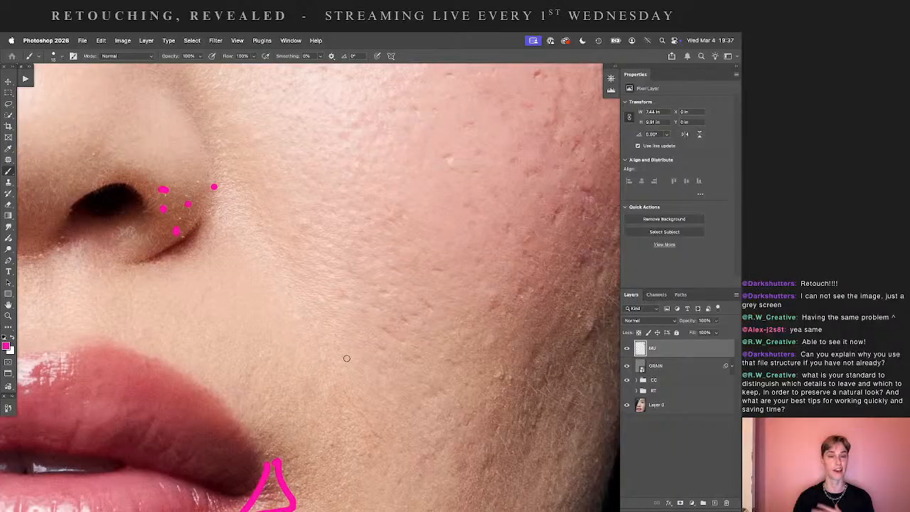
drag(218, 279, 471, 337)
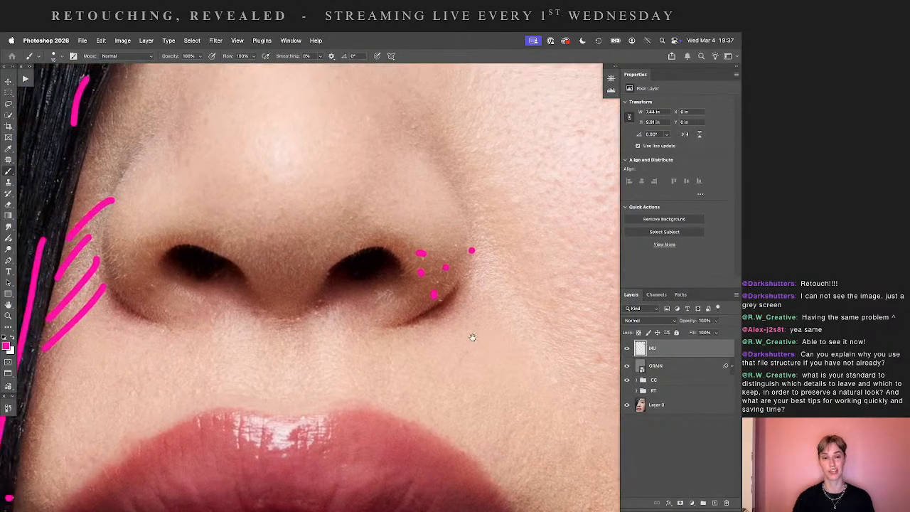
click(330, 271)
drag(321, 300, 313, 306)
drag(252, 308, 263, 310)
click(245, 282)
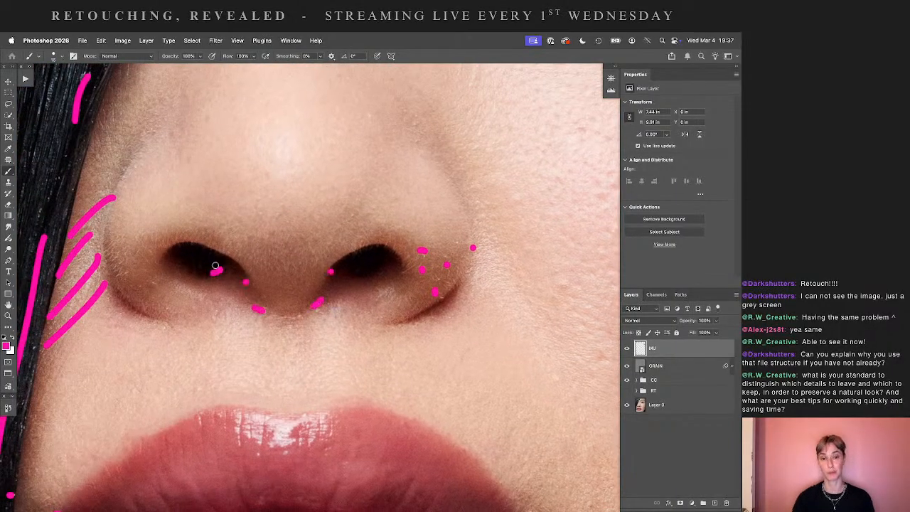
drag(211, 273, 221, 269)
click(144, 282)
drag(115, 246, 116, 260)
click(120, 267)
click(127, 276)
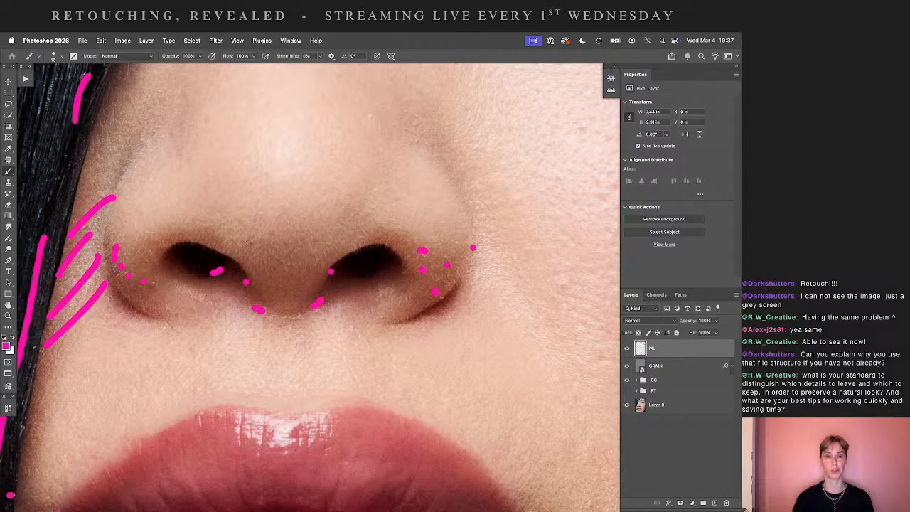
- Extend the hatching below the hair-side nostril and mark the skin along the hair edge beside the nose bridge with short dashes
drag(214, 218, 260, 312)
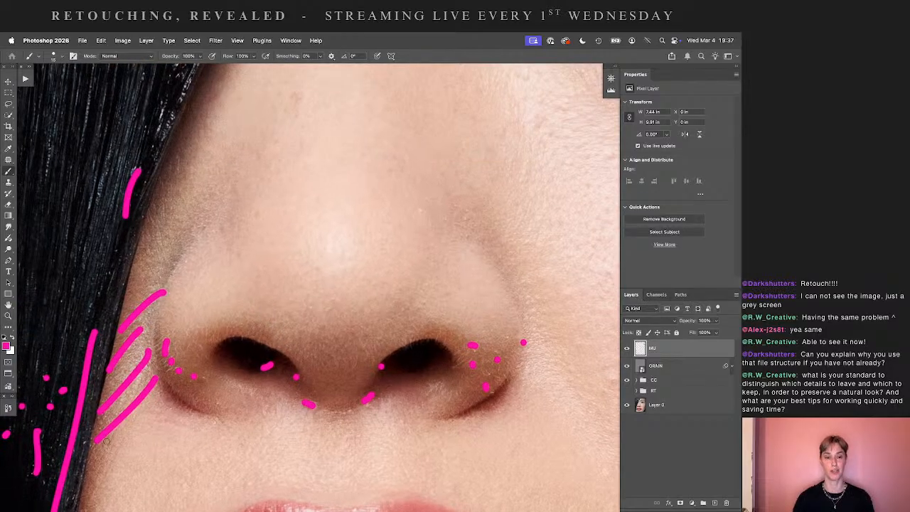
drag(107, 439, 85, 496)
click(151, 209)
drag(150, 216, 149, 233)
drag(159, 201, 160, 213)
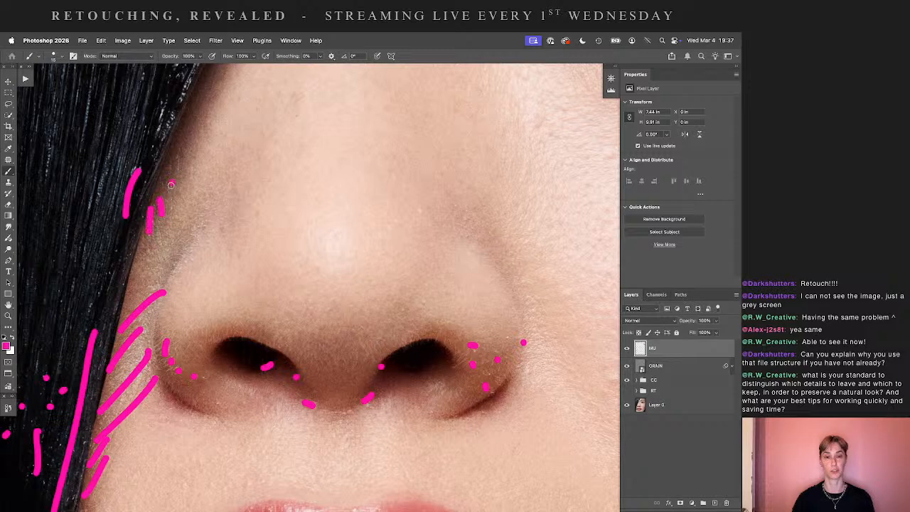
click(171, 185)
drag(181, 166, 180, 174)
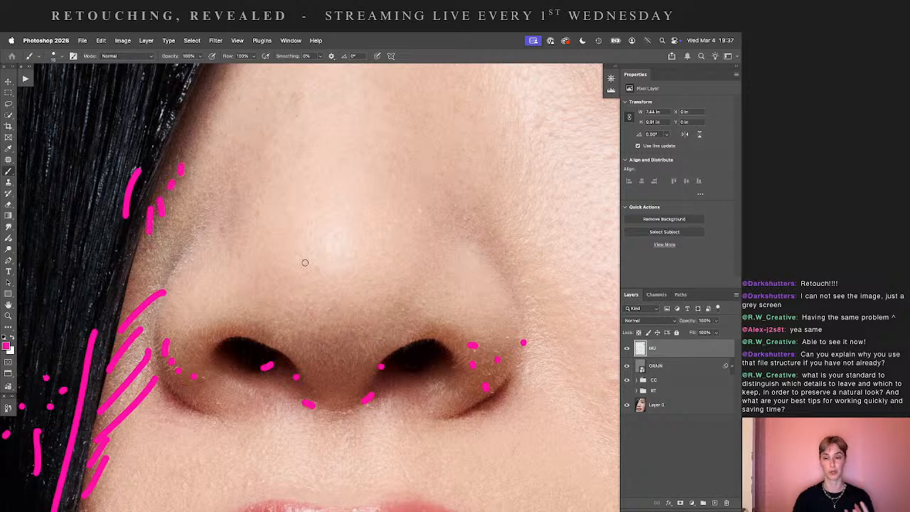
- Undo the latest markup strokes along the hair edge beside the nose and around both nostrils
key(super+z)
key(super+z)
key(super+z)
key(super+z)
key(super+z)
key(super+z)
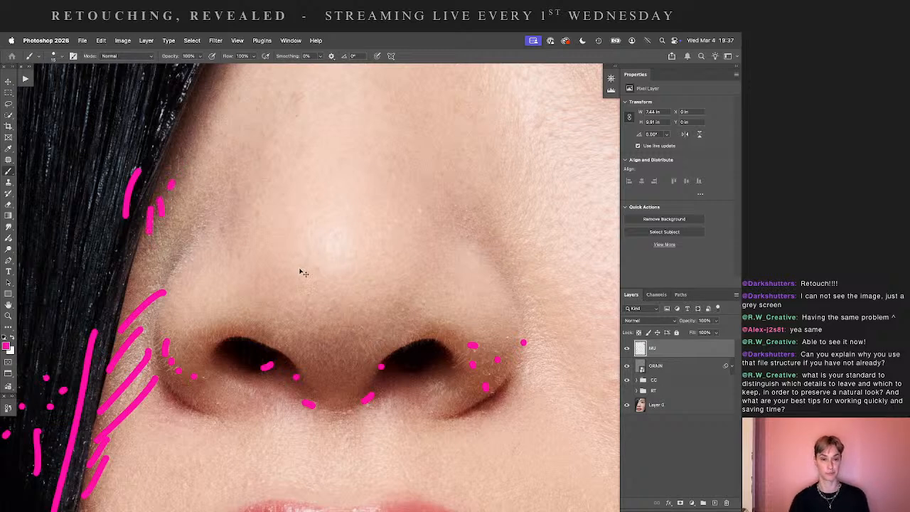
key(super+z)
key(super+z)
key(super+z)
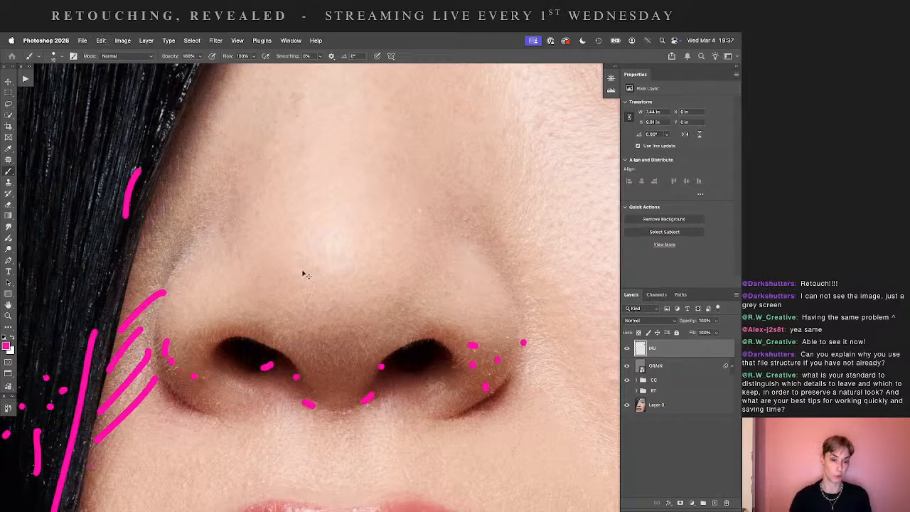
key(super+z)
key(super+z)
key(super+z)
key(super+z)
key(super+z)
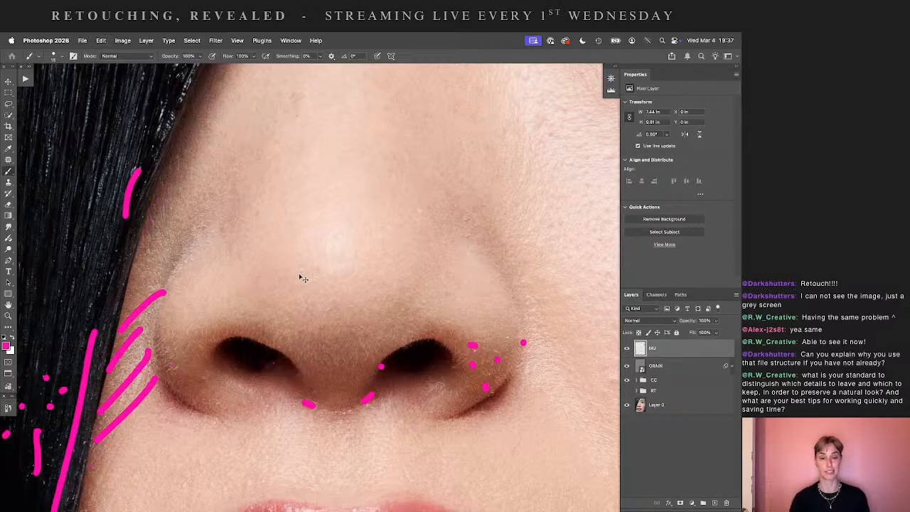
key(super+z)
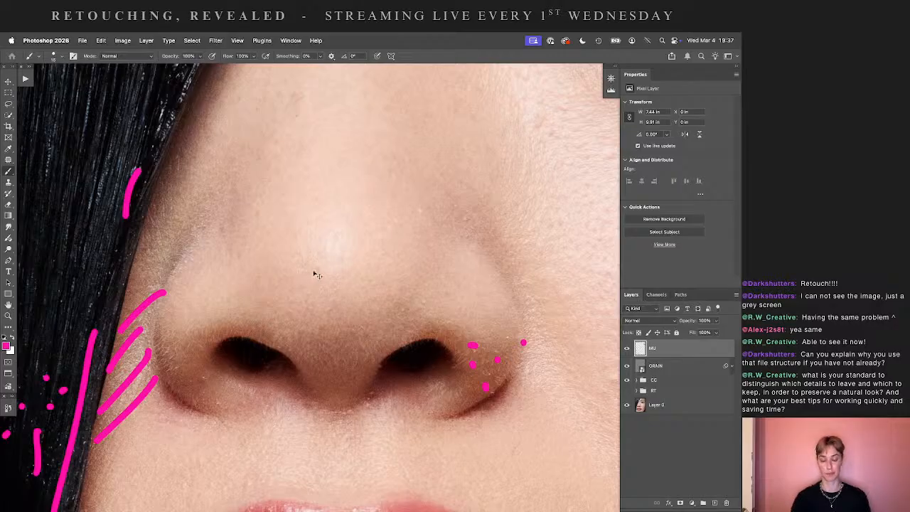
- Restore the undone markup strokes around the nose and mouth by returning to the latest brush state in the history
key(super+minus)
key(super+minus)
key(super+z)
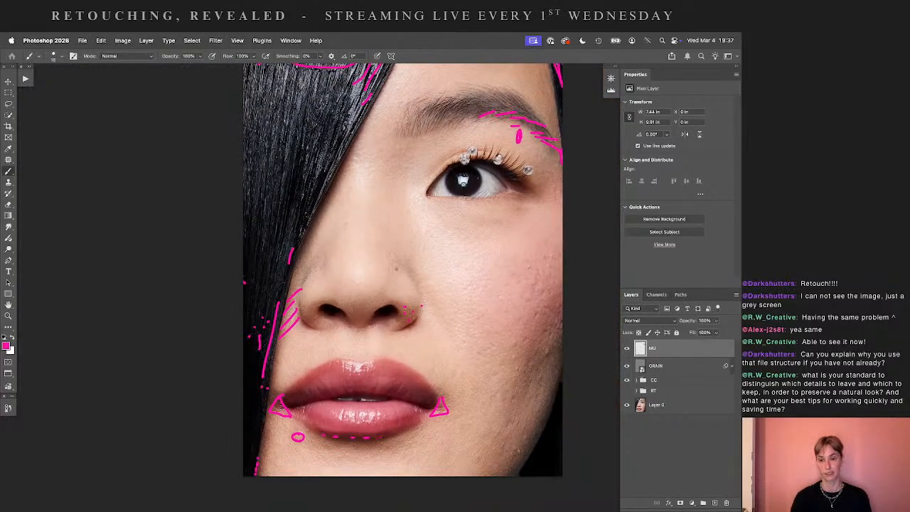
click(8, 407)
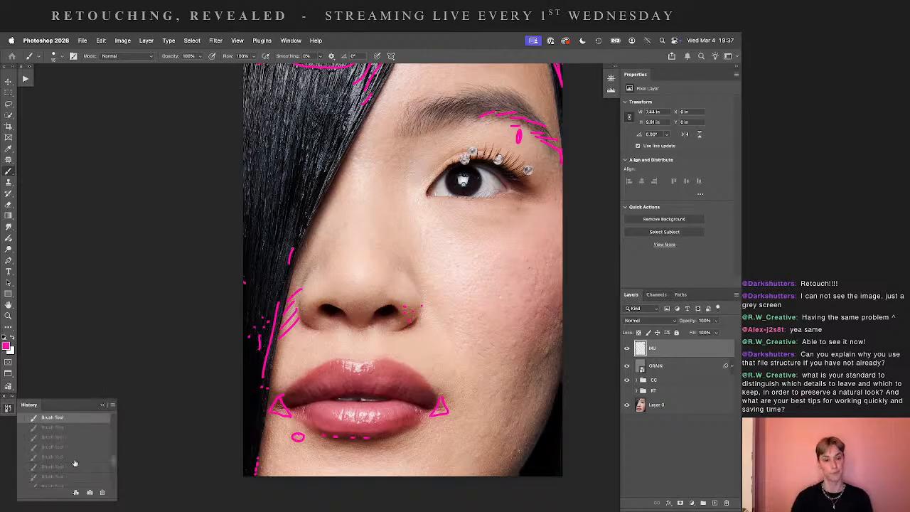
scroll(116, 462, down, 2)
mouse_move(116, 462)
mouse_down()
mouse_move(115, 454)
mouse_move(118, 480)
mouse_up()
click(93, 423)
click(111, 457)
click(85, 441)
click(80, 430)
click(63, 481)
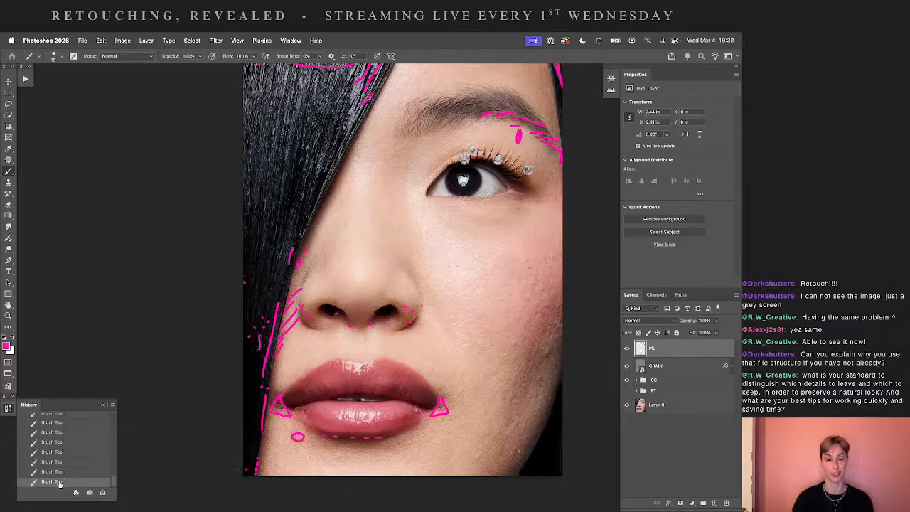
- Examine the skin around the nose, lips and cheek with the MU markup hidden, and show the markup again
drag(370, 290, 562, 299)
drag(482, 330, 614, 298)
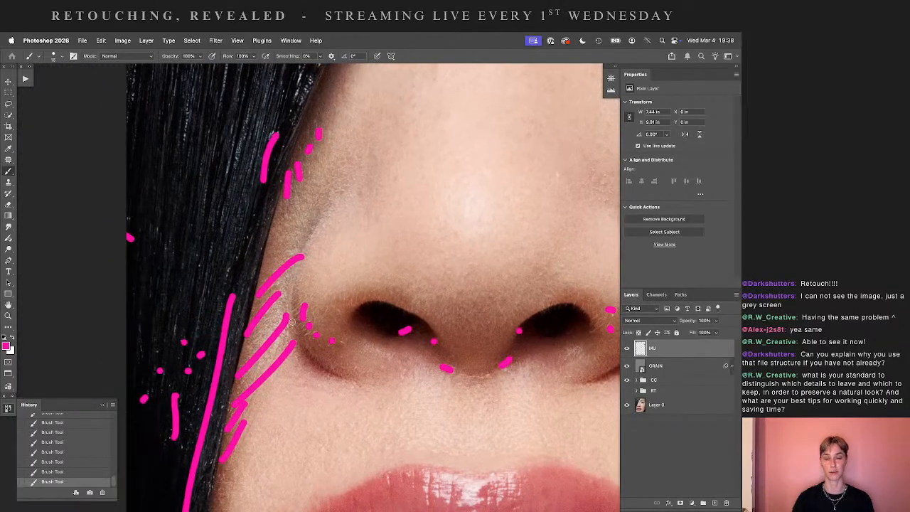
click(626, 348)
scroll(452, 307, down, 3)
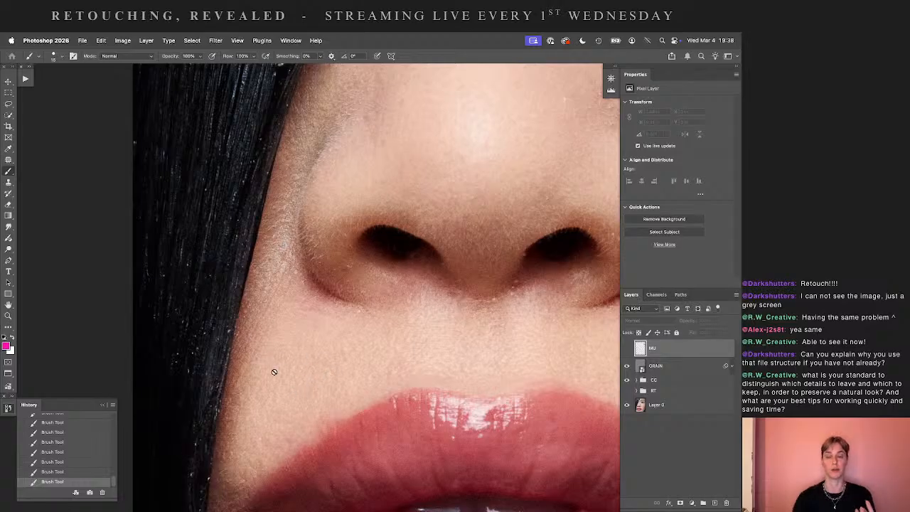
drag(499, 358, 332, 256)
drag(245, 233, 125, 384)
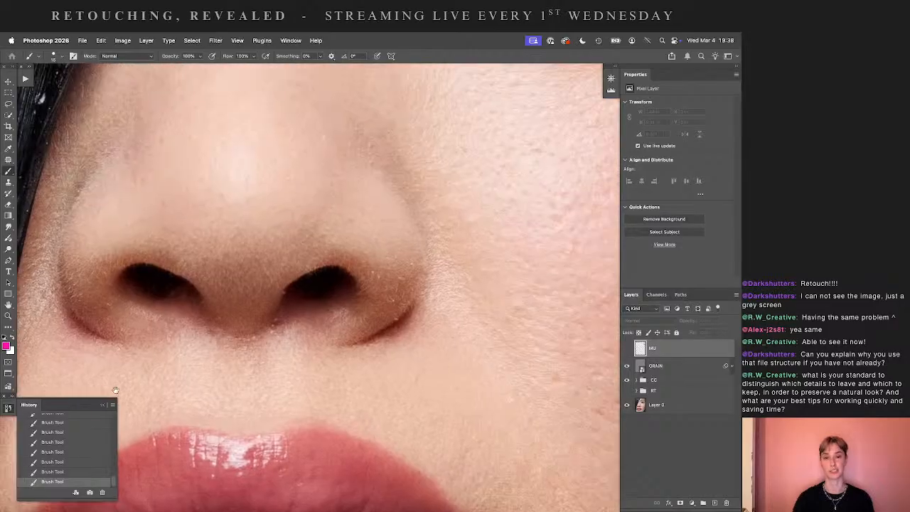
drag(473, 217, 284, 374)
drag(452, 94, 412, 361)
drag(533, 291, 501, 364)
key(super+0)
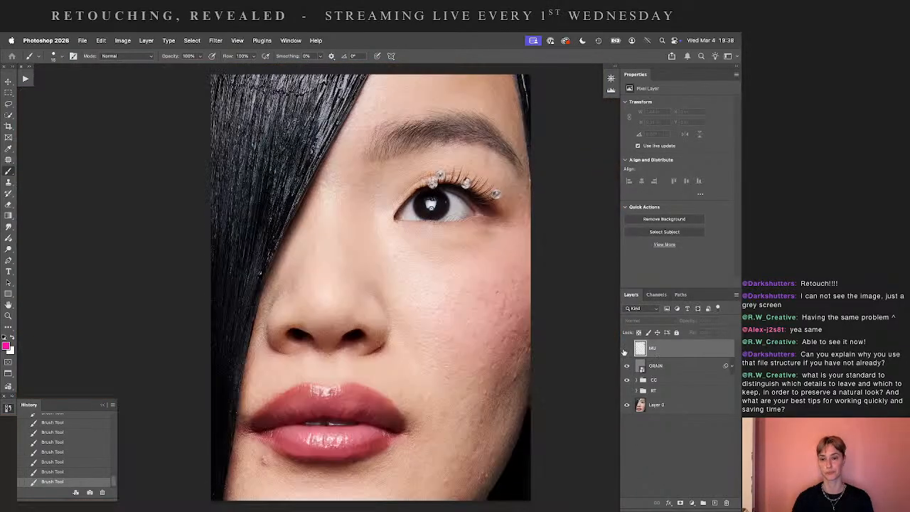
click(626, 348)
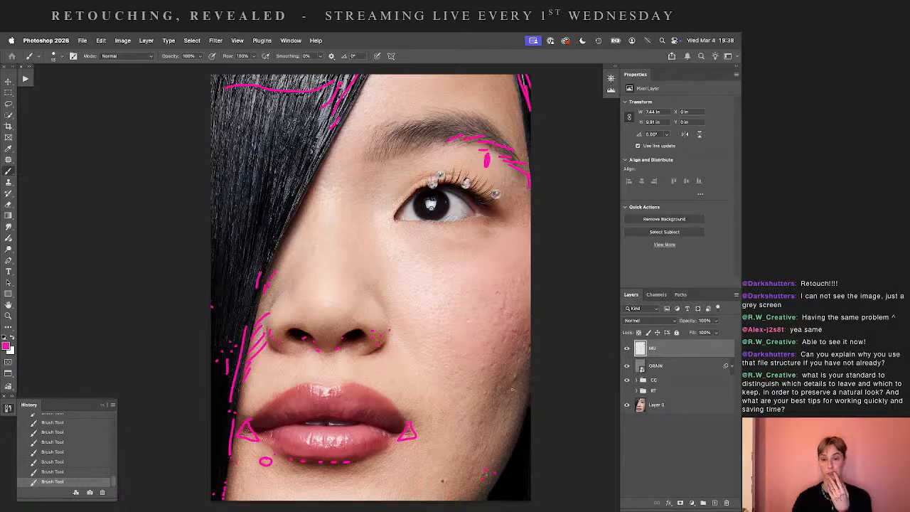
- Mark uneven texture and spots on the outer cheek and along the jaw with small magenta dots and dashes
drag(516, 371, 520, 356)
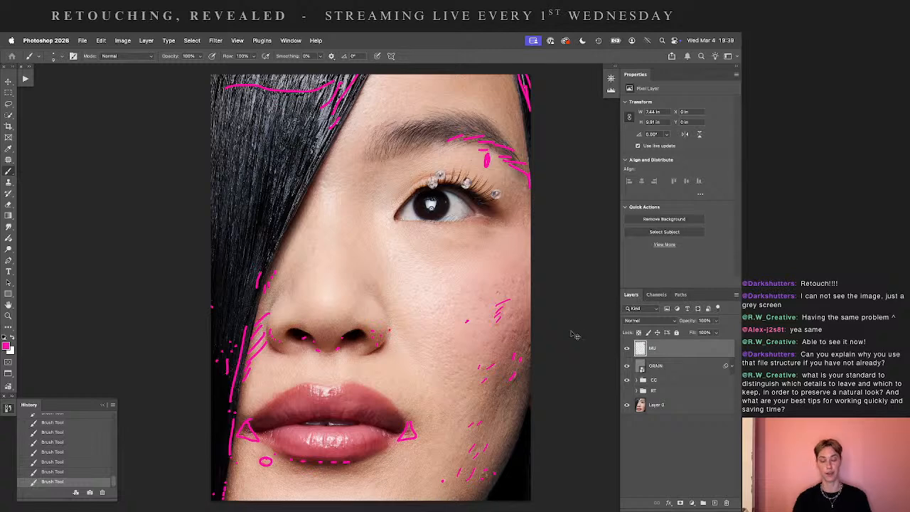
- Delete the MU layer with its markup and create a fresh layer named MU above GRAIN
key(super+minus)
key(super+minus)
key(super+minus)
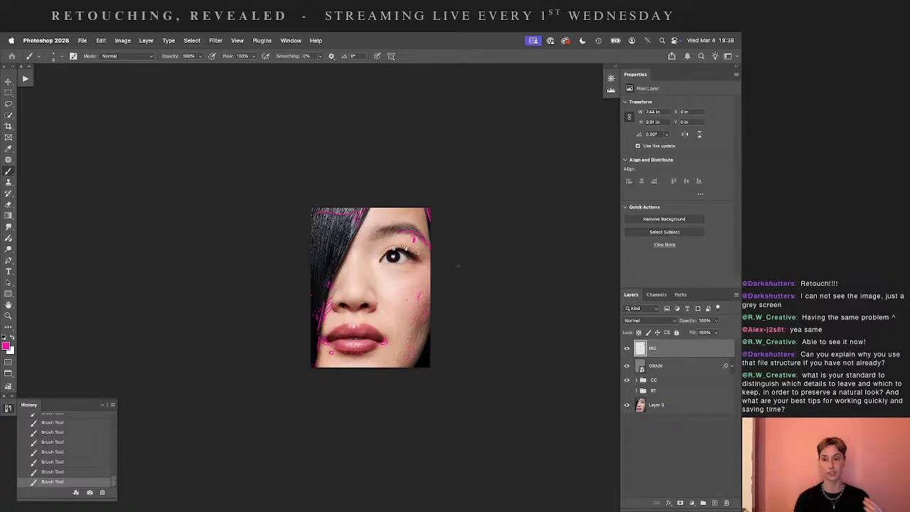
drag(695, 352, 726, 502)
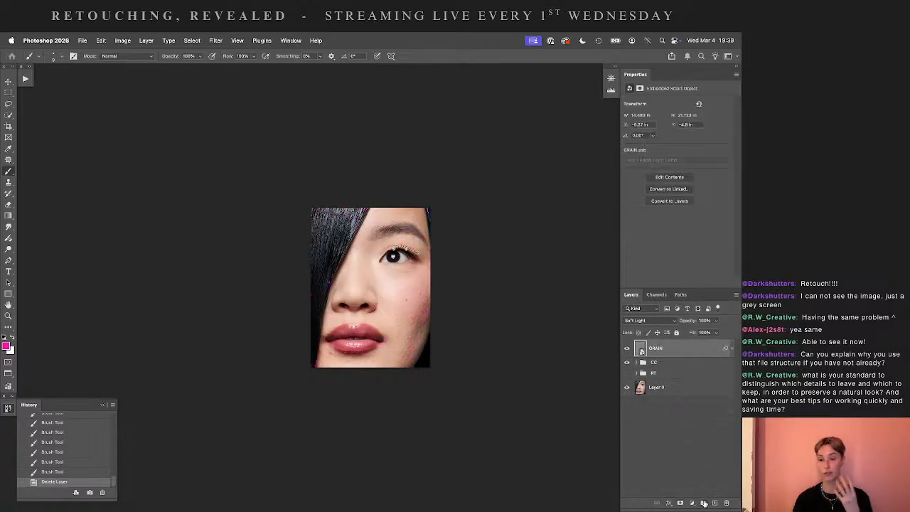
click(714, 503)
double_click(656, 348)
text(M)
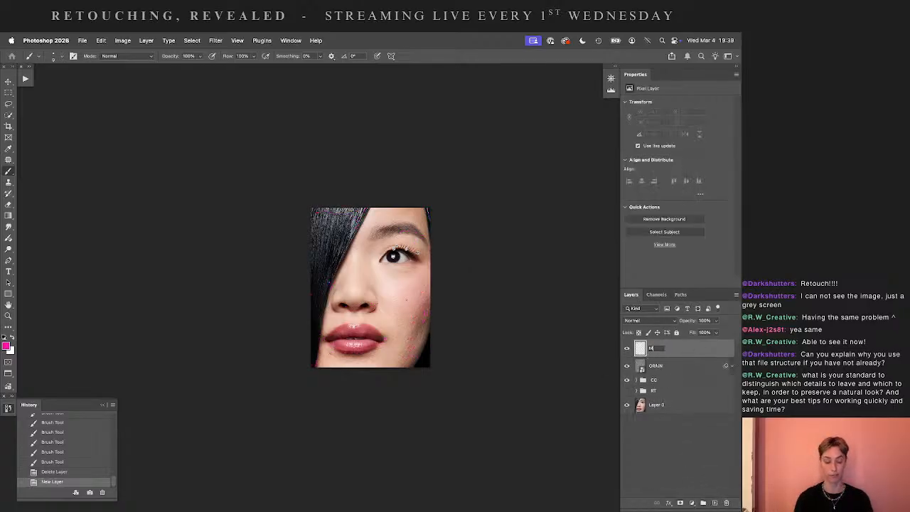
text(U)
key(Return)
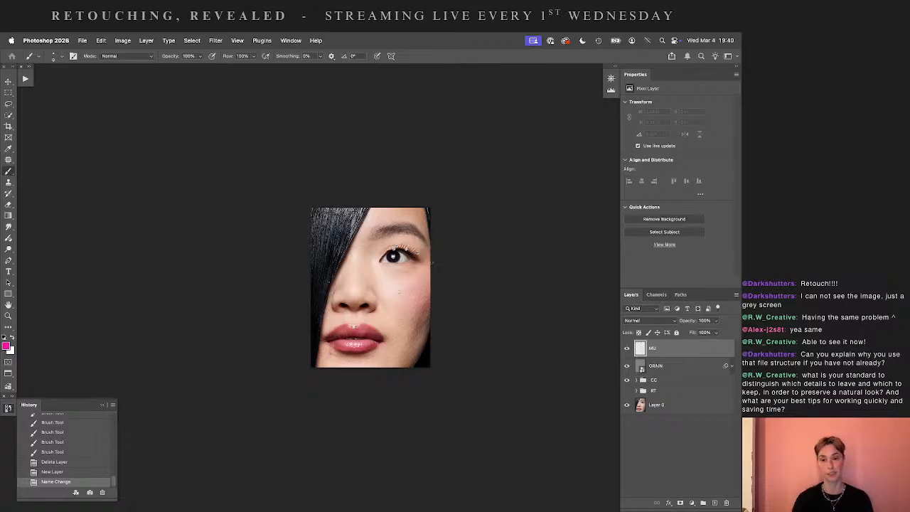
- Outline the large facial planes on the MU layer: the under-eye cheek, nose bridge, lower cheek, jaw and mouth corner
drag(373, 268, 402, 282)
key(super+z)
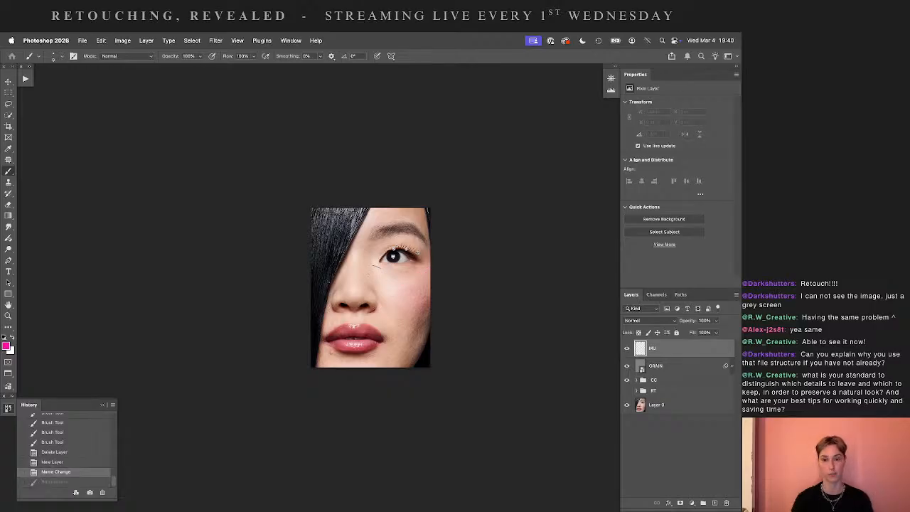
mouse_move(378, 270)
mouse_down()
mouse_move(425, 264)
mouse_move(400, 308)
mouse_move(377, 275)
mouse_up()
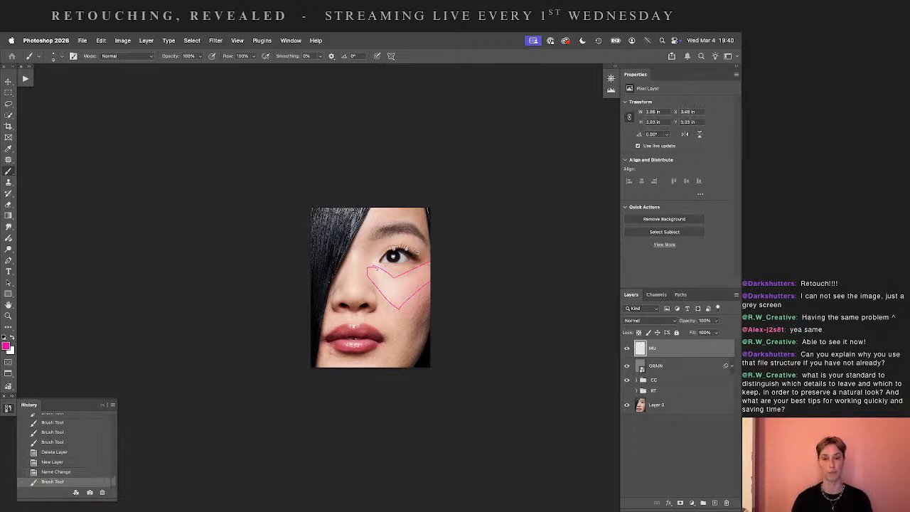
mouse_move(345, 275)
mouse_down()
mouse_move(368, 296)
mouse_move(353, 254)
mouse_up()
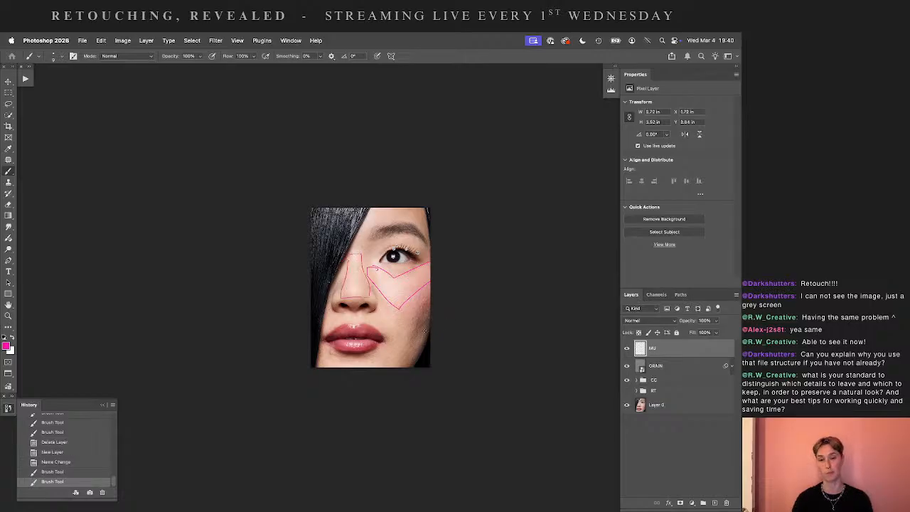
drag(395, 370, 431, 344)
mouse_move(359, 319)
mouse_down()
mouse_move(391, 331)
mouse_move(377, 311)
mouse_move(409, 323)
mouse_move(389, 365)
mouse_up()
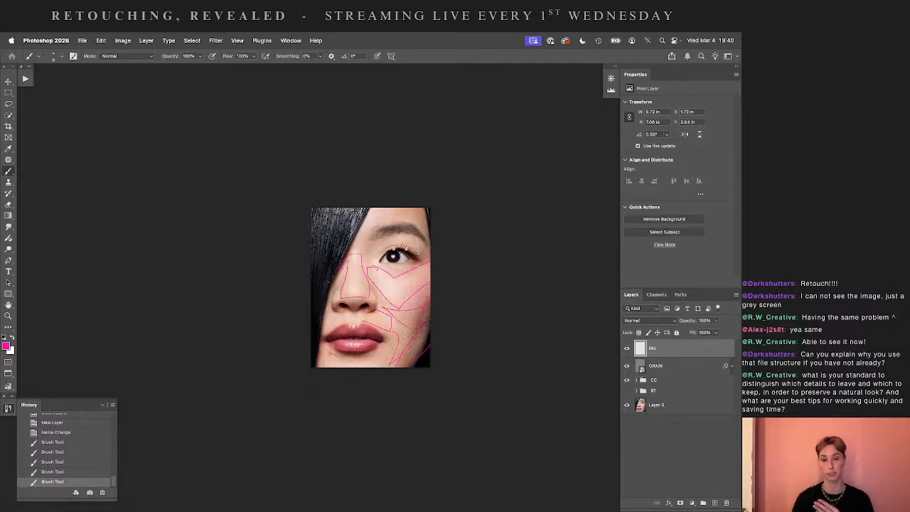
mouse_move(393, 325)
mouse_down()
mouse_move(418, 329)
mouse_move(390, 356)
mouse_up()
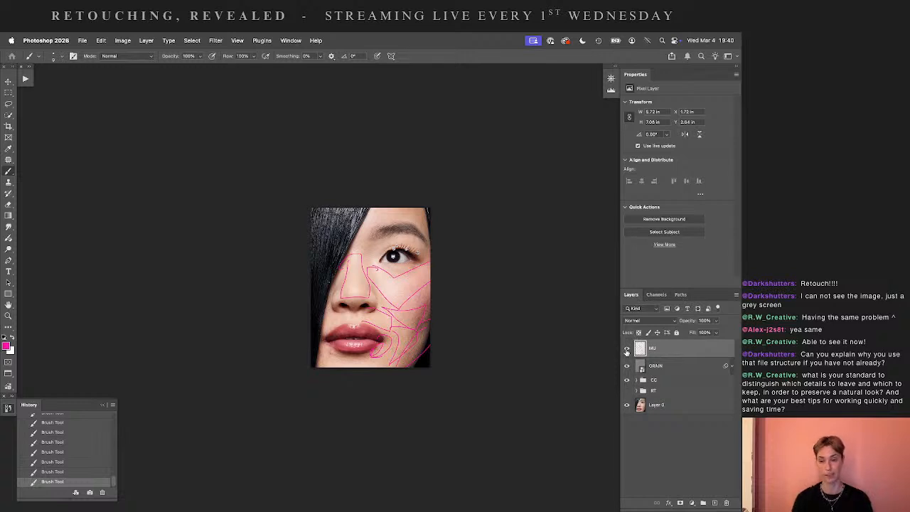
- Hide the MU layer with the plane outlines and add a new blank layer above it
key(super+equal)
key(super+equal)
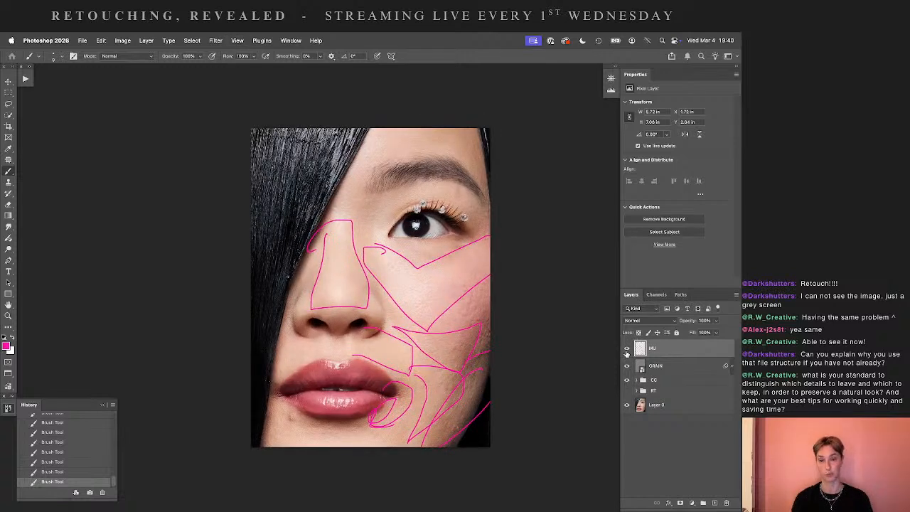
key(super+minus)
click(627, 350)
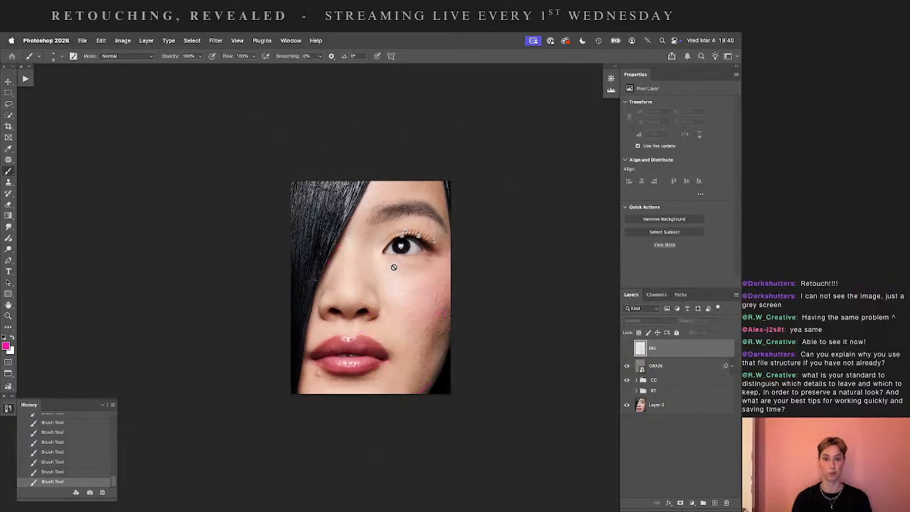
click(715, 503)
- Try short magenta strokes along the under-eye contour on the new layer and undo them
drag(386, 264, 417, 277)
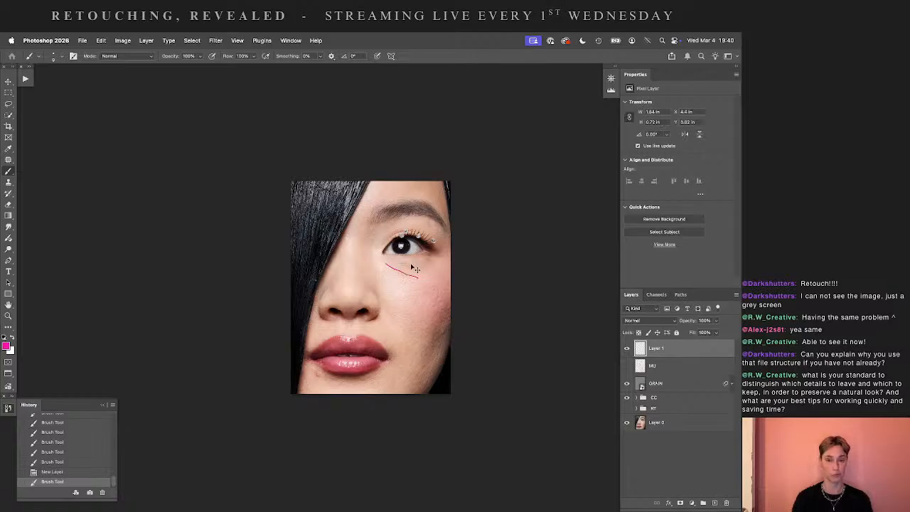
key(super+z)
drag(402, 263, 405, 267)
key(super+z)
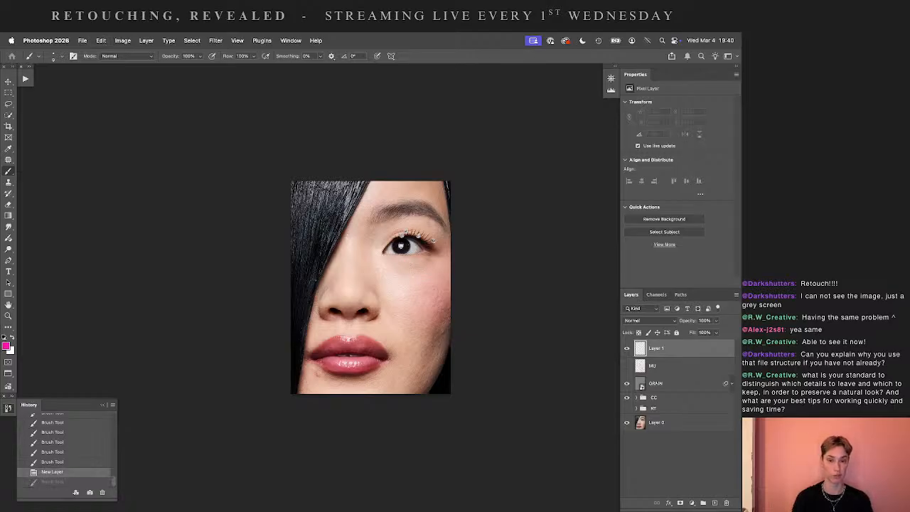
key(super+shift+z)
key(super+z)
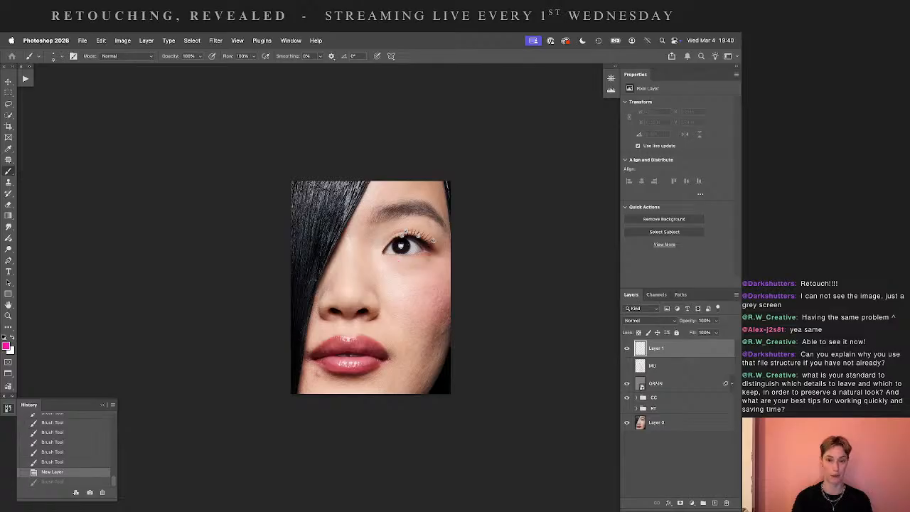
key(super+shift+z)
drag(407, 264, 426, 266)
key(super+z)
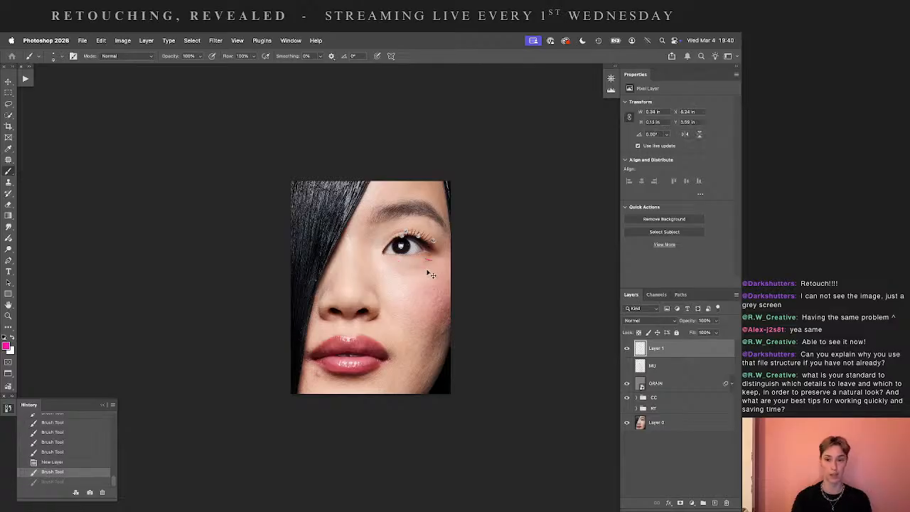
key(super+z)
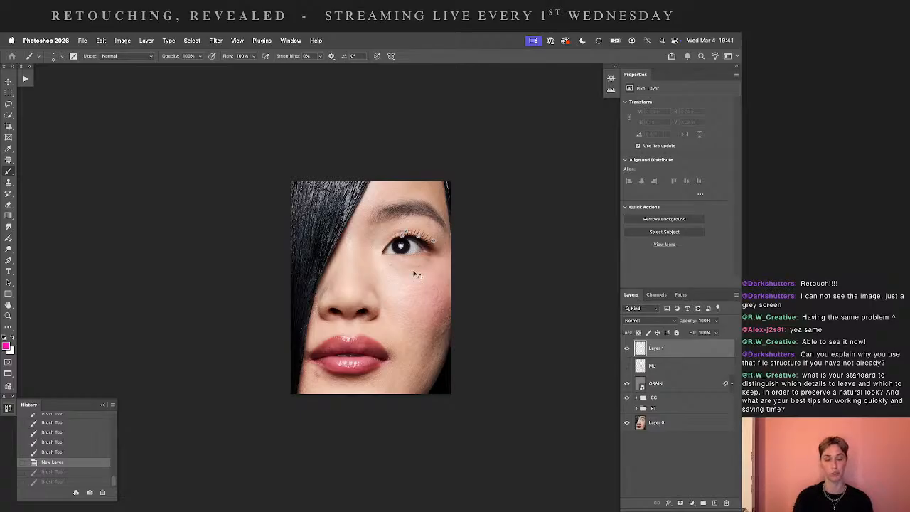
- Try three separate magenta lines from beneath the eye to its outer corner and undo all three
key(super+equal)
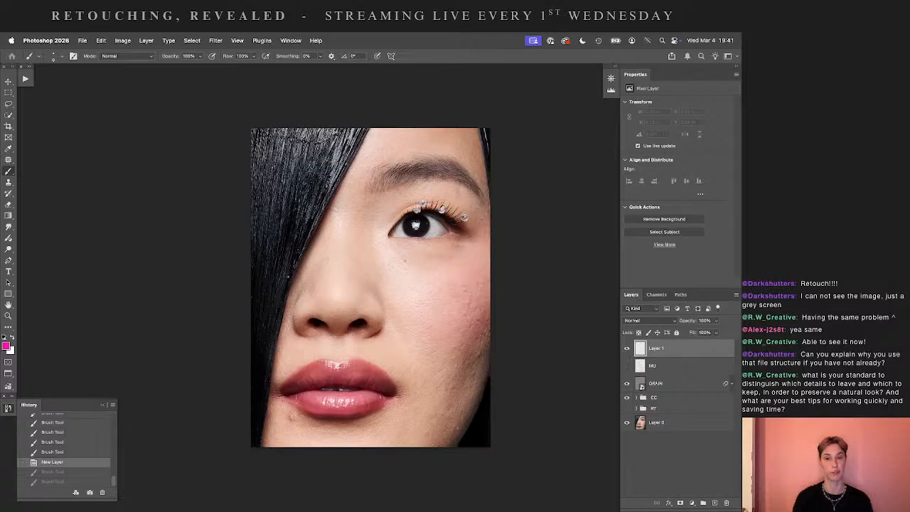
mouse_move(403, 258)
mouse_down()
mouse_move(421, 271)
mouse_move(447, 246)
mouse_move(476, 248)
mouse_up()
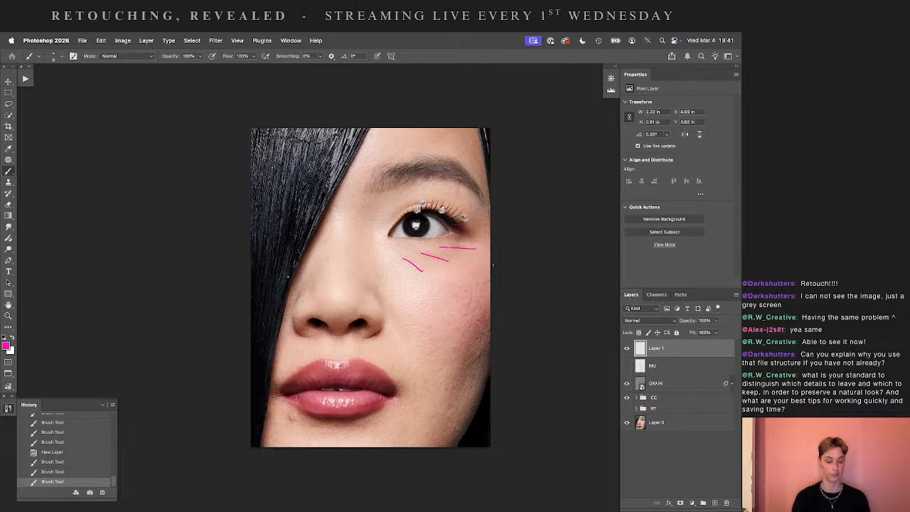
key(super+z)
key(super+z)
key(super+z)
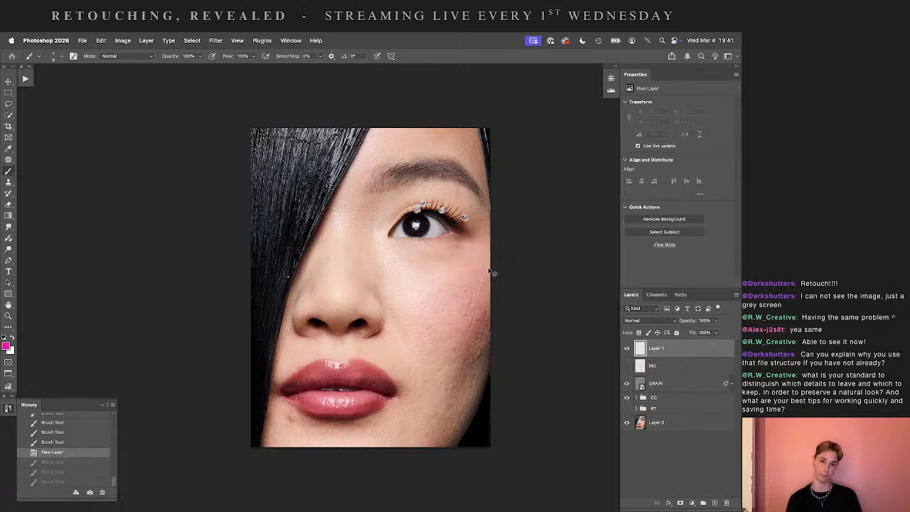
- Hide the blank layer above the MU layer
key(super+minus)
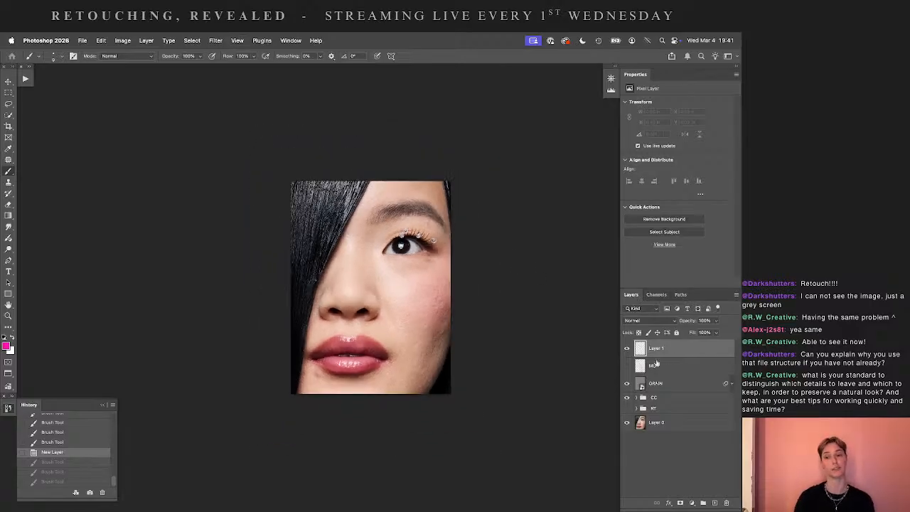
click(626, 348)
key(super+plus)
key(super+plus)
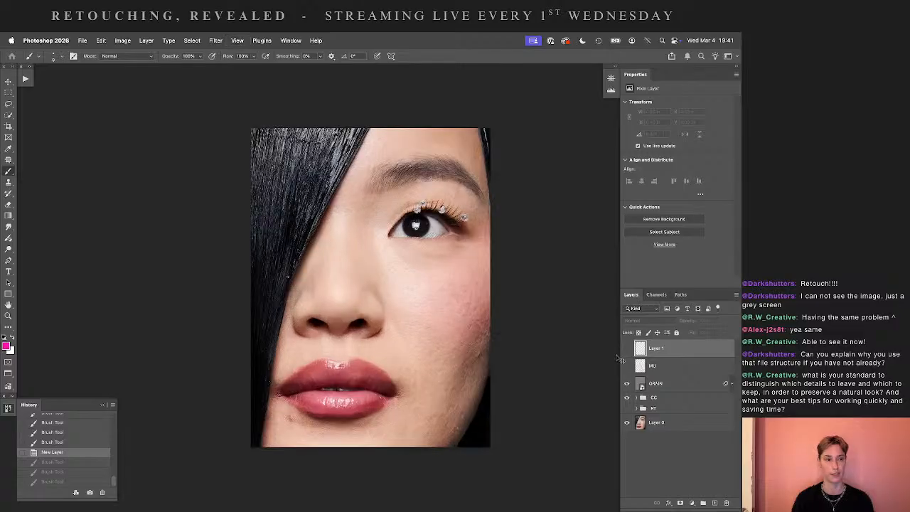
key(super+plus)
- Make the RT group visible and expand it to select its RT copy layer
click(637, 409)
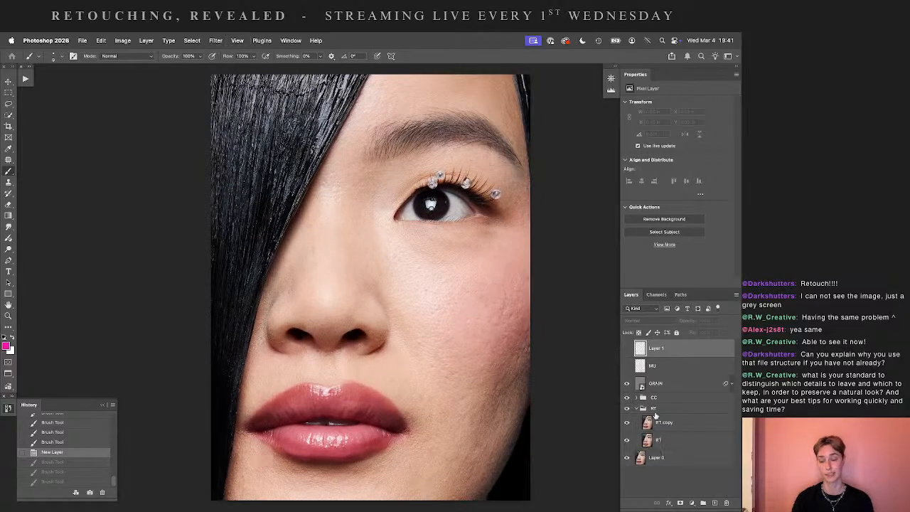
click(664, 423)
key(super+plus)
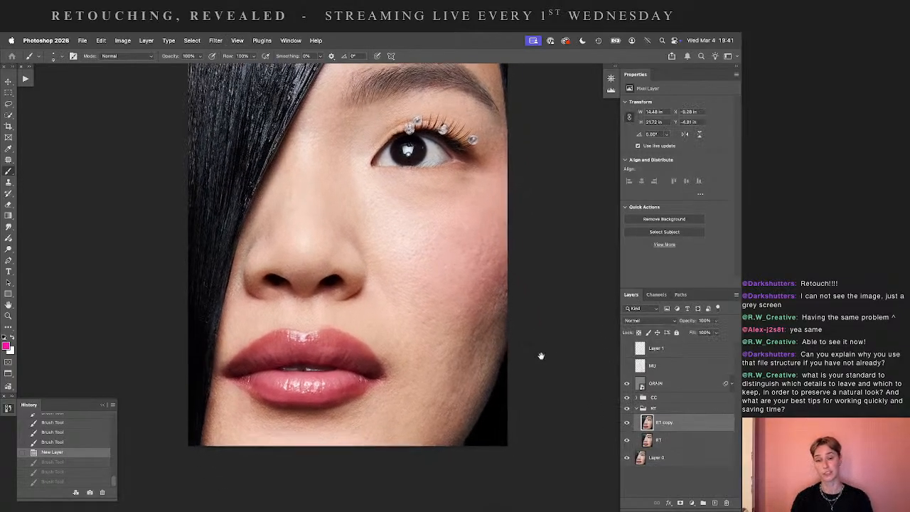
key(super+plus)
key(super+plus)
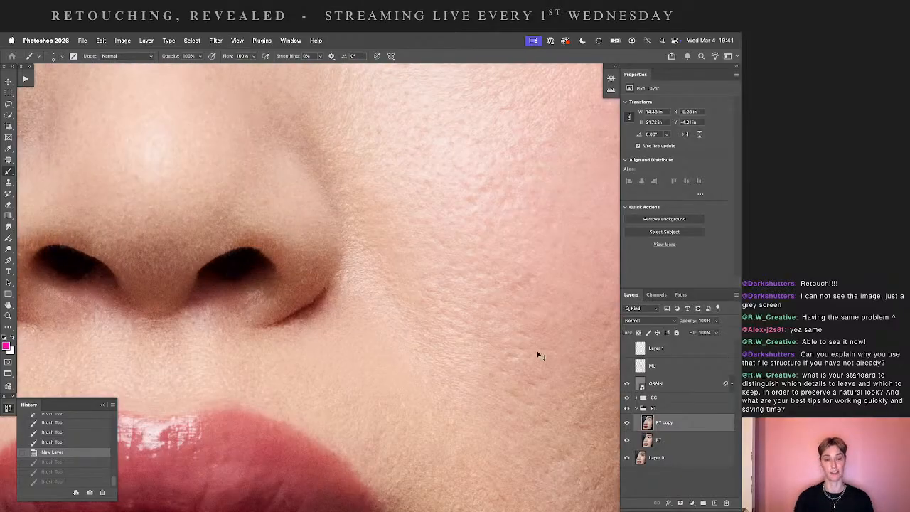
key(super+minus)
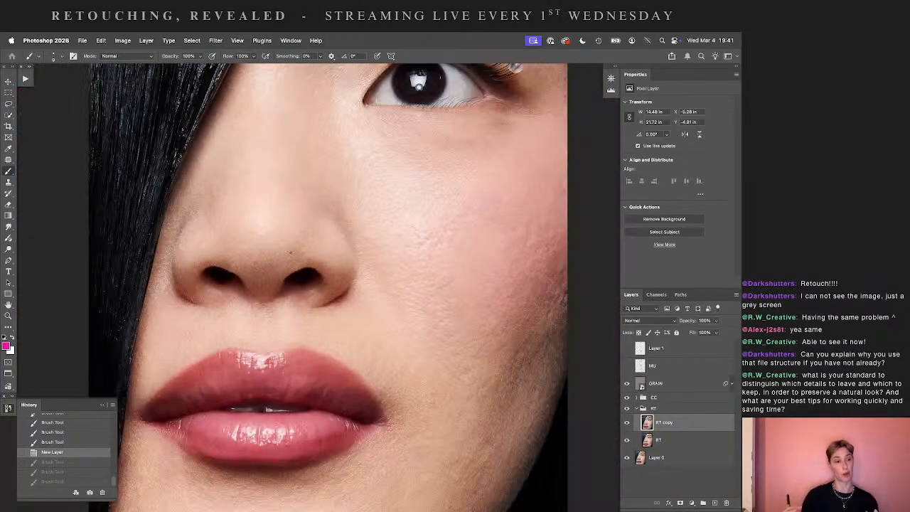
scroll(339, 295, down, 3)
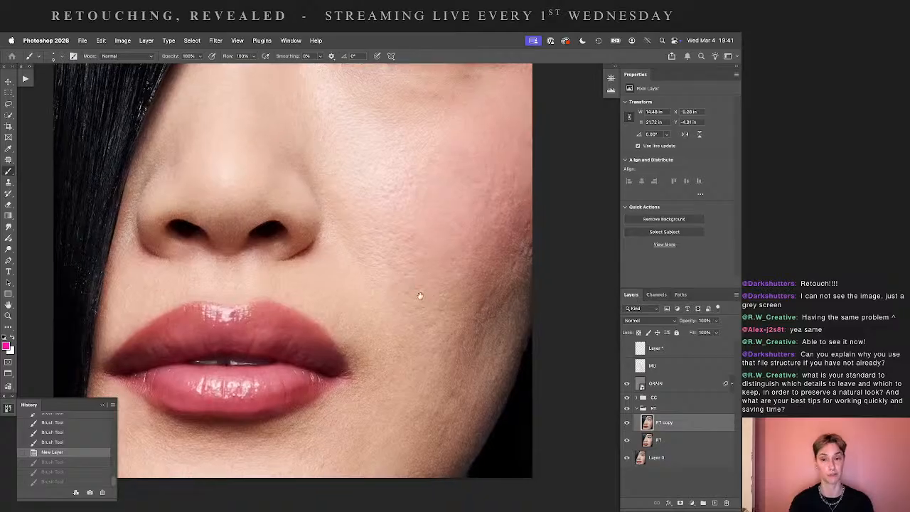
- Clone clean skin over the texture on the outer cheek with the Clone Stamp at 100% opacity
key(s)
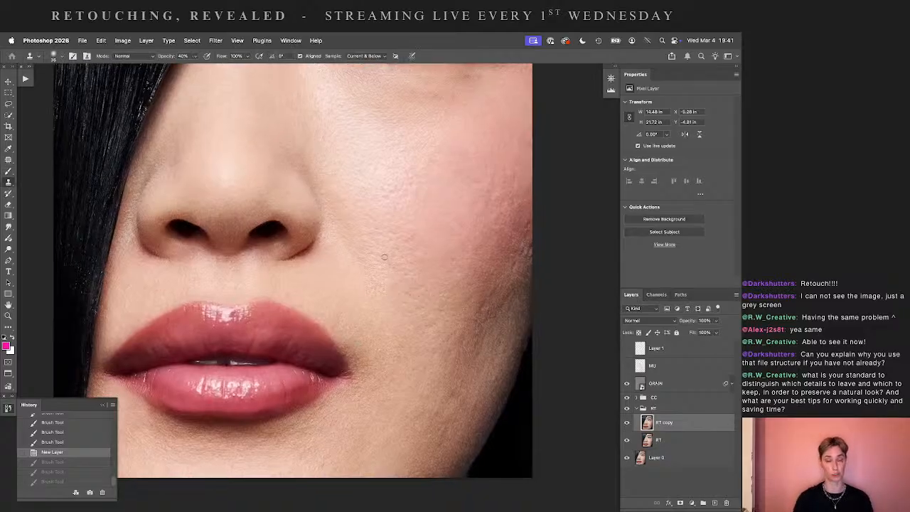
key(super+plus)
drag(507, 293, 238, 305)
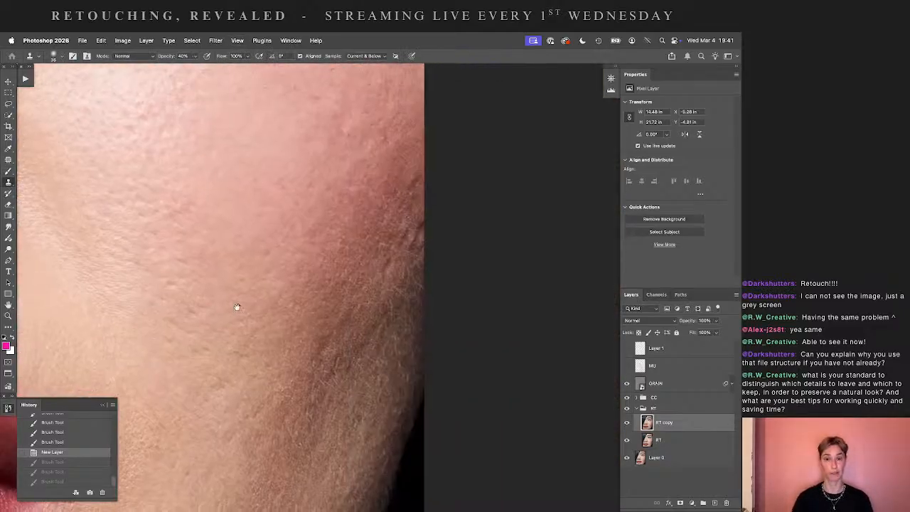
key(0)
drag(390, 282, 374, 270)
- Set the Clone Stamp to Darken and tone down a bright spot on the outer cheek
click(125, 57)
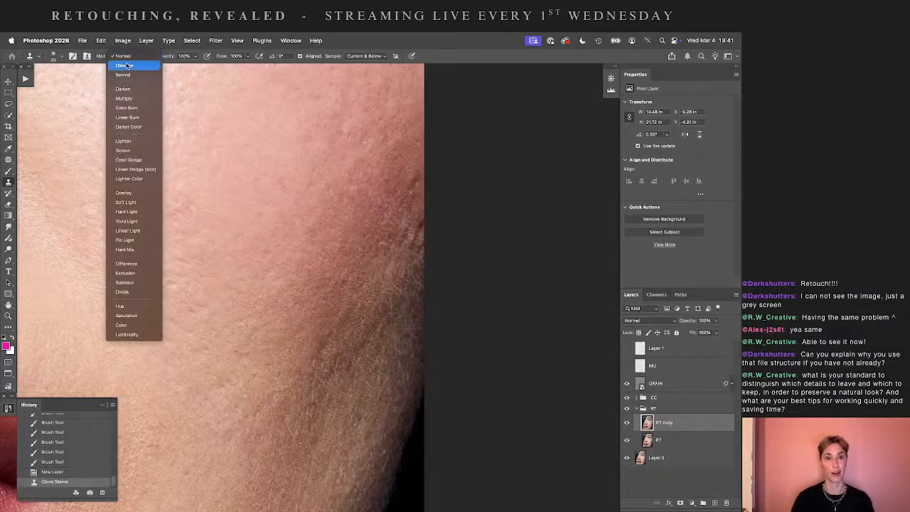
click(132, 89)
click(392, 263)
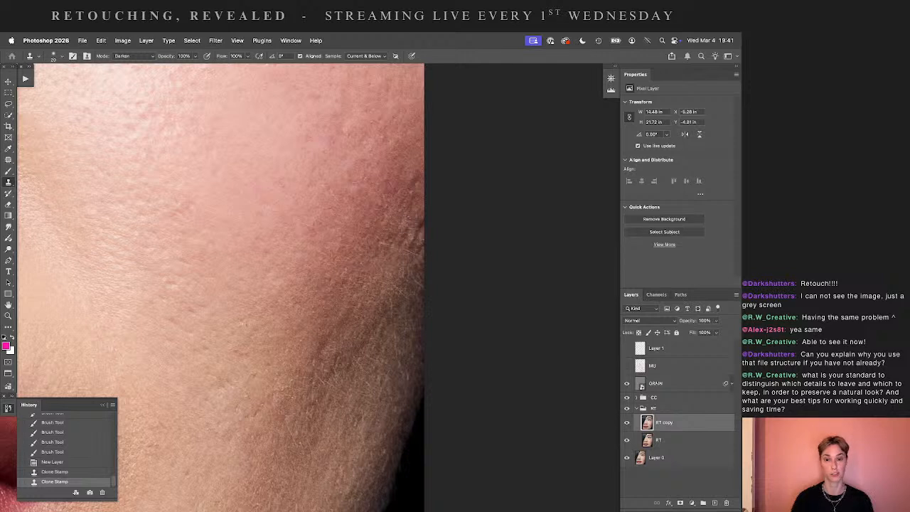
- Set the Clone Stamp to Lighten and clone nearby skin over the dark mark at the cheek's outer edge
click(130, 56)
click(126, 134)
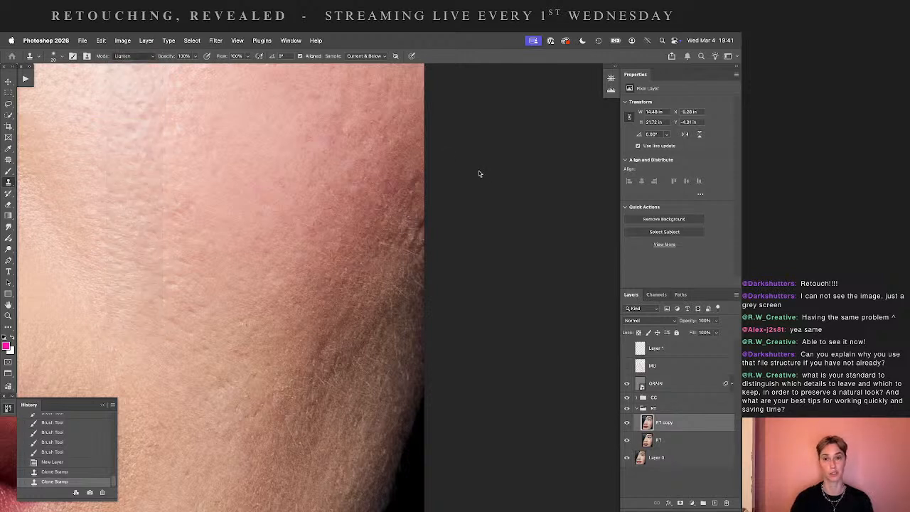
alt+click(400, 185)
drag(413, 178, 415, 189)
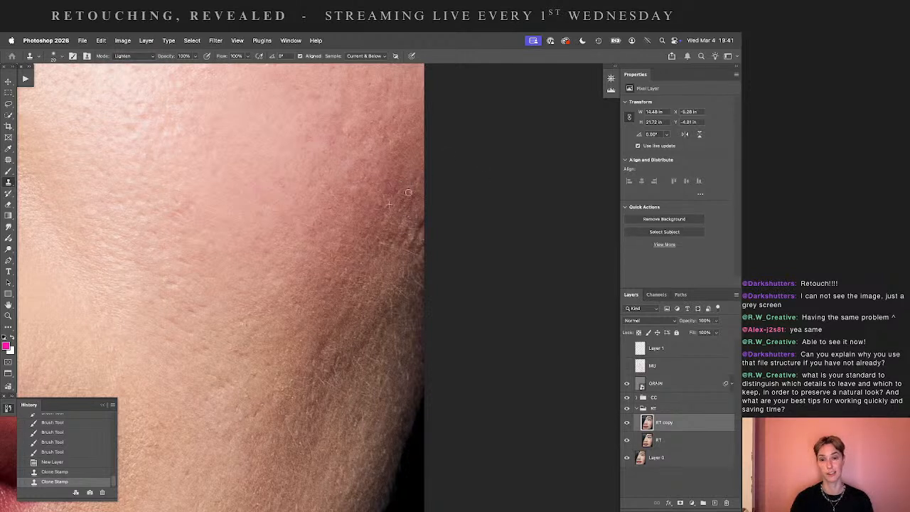
- Clone lighter skin over the dark crease at the cheek's outer edge, undoing poor strokes and resampling the source
click(390, 250)
alt+click(395, 246)
drag(421, 224, 419, 245)
key(super+z)
key(super+z)
alt+click(400, 251)
key(super+z)
alt+click(412, 270)
- Set the Clone Stamp to Darken and cover the bright patch at the cheek's outer edge, redoing the first stroke
click(135, 56)
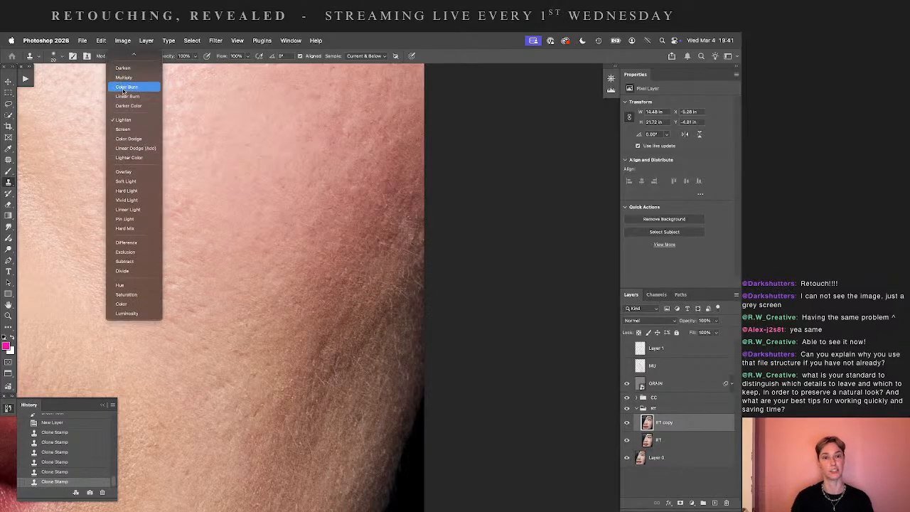
click(131, 70)
drag(395, 228, 403, 222)
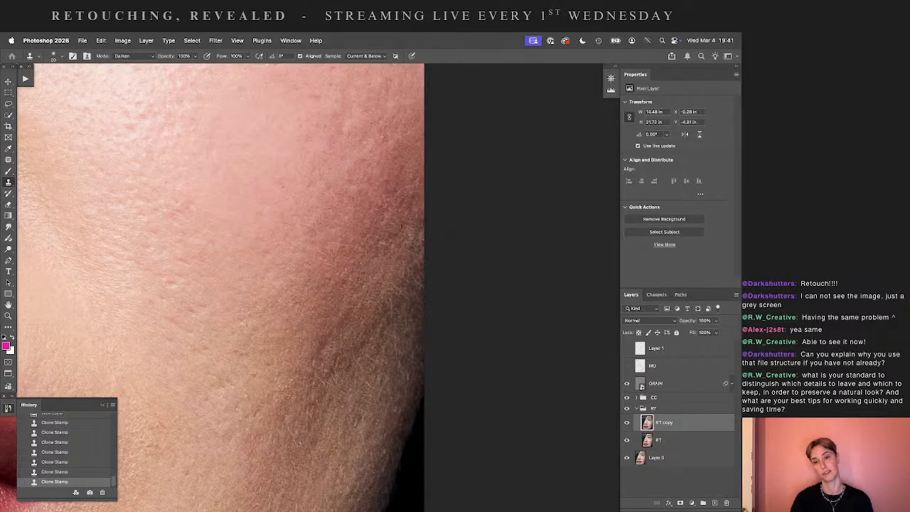
key(super+z)
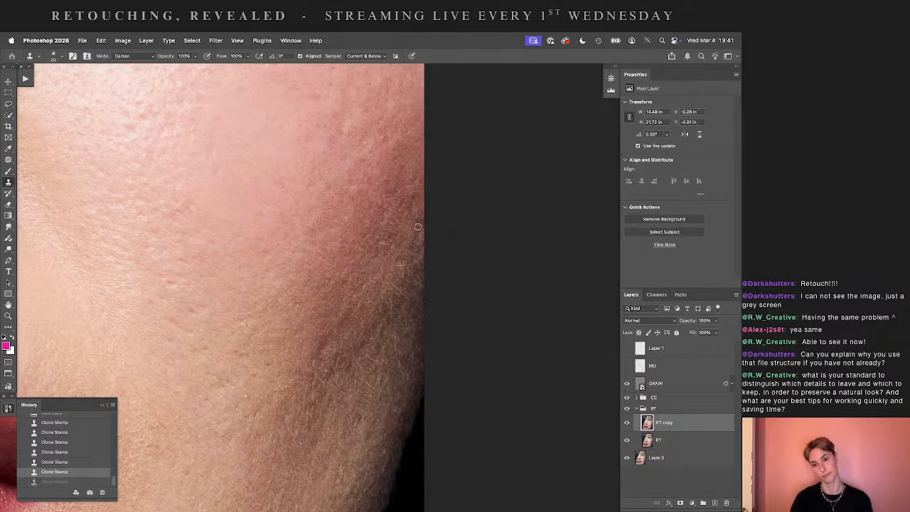
click(417, 227)
click(421, 233)
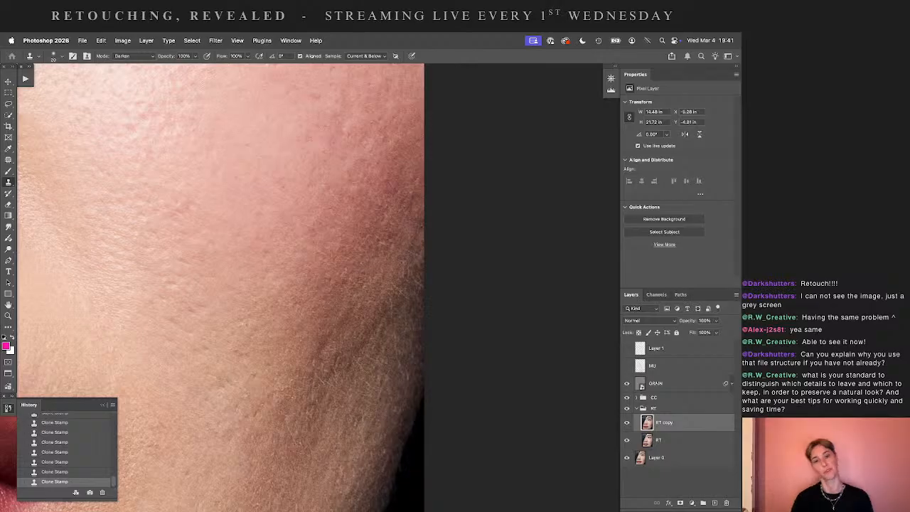
- Undo the last clone stroke and lighten the dark patches along the lower cheek with a larger Lighten Clone Stamp at 40% opacity
click(135, 56)
click(132, 130)
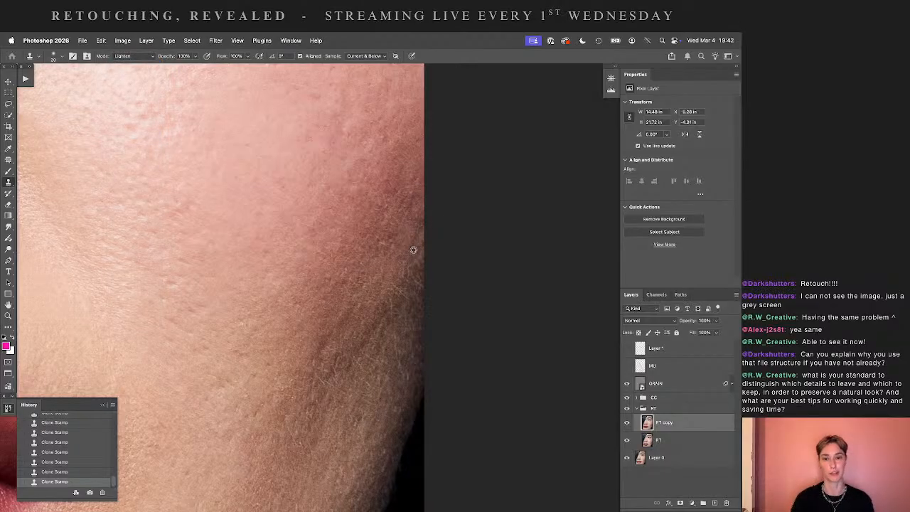
drag(436, 274, 477, 161)
drag(384, 271, 467, 197)
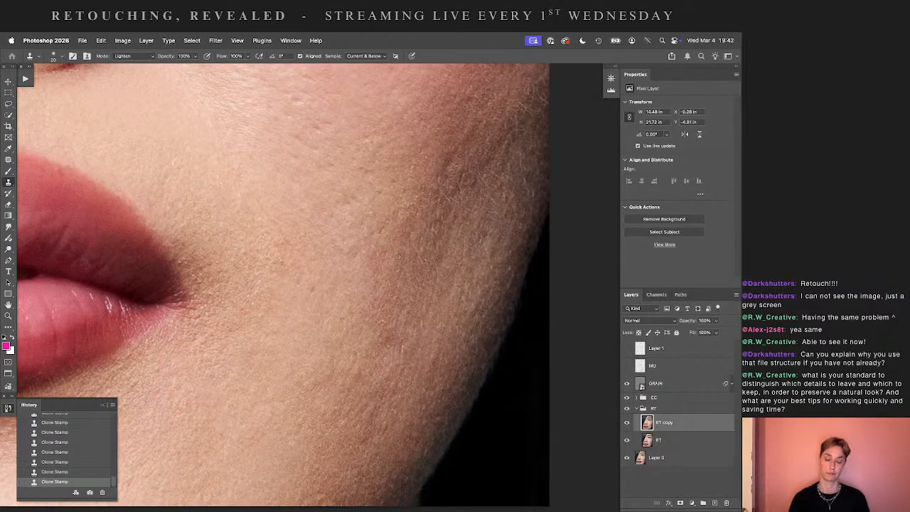
key(bracketright)
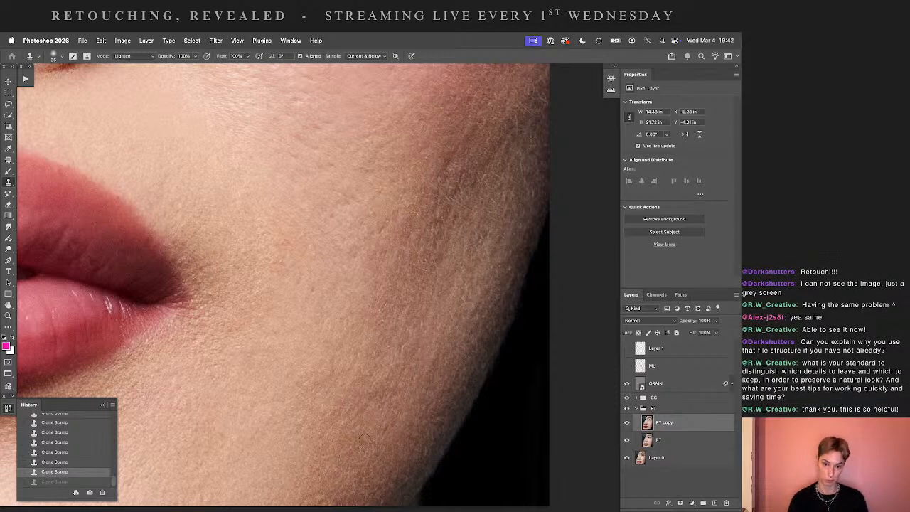
key(ctrl+z)
key(4)
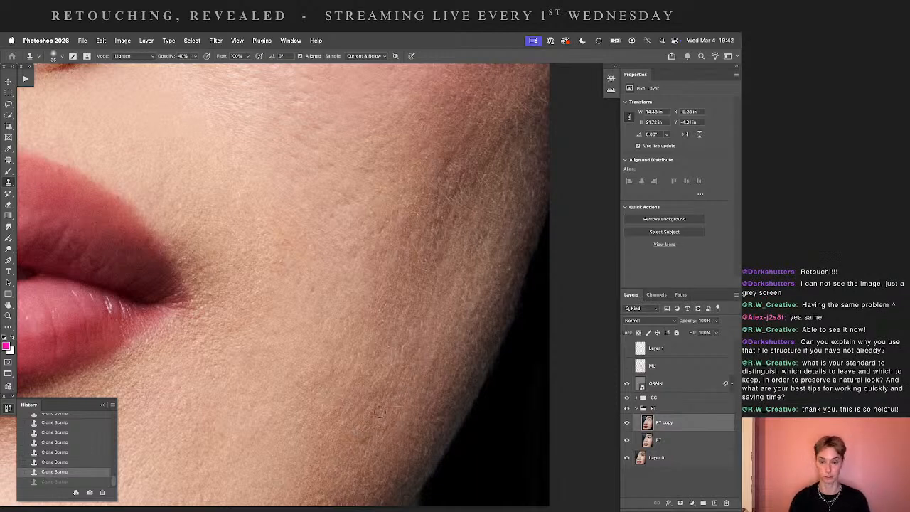
drag(382, 413, 396, 407)
- Examine the mouth corner, cheek, nose and eye up close, plus the whole portrait, for remaining flaws
drag(248, 333, 352, 382)
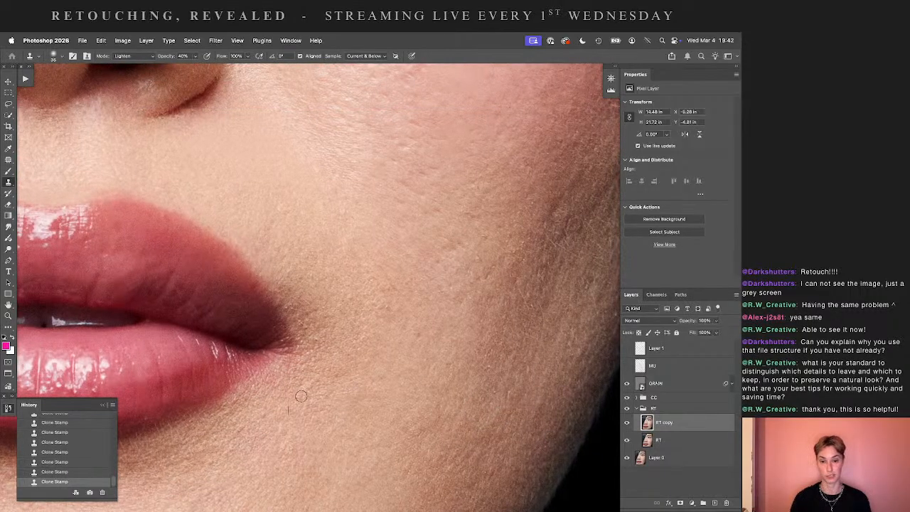
scroll(362, 369, up, 3)
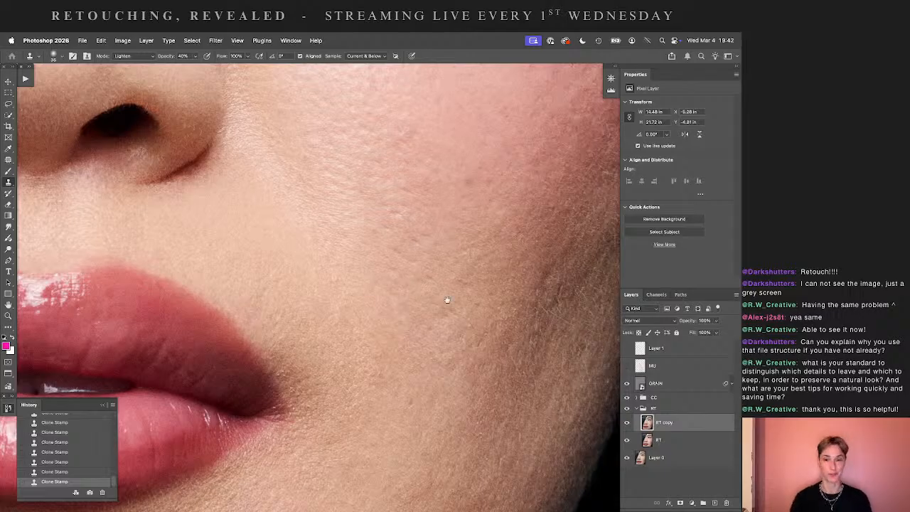
drag(446, 301, 376, 321)
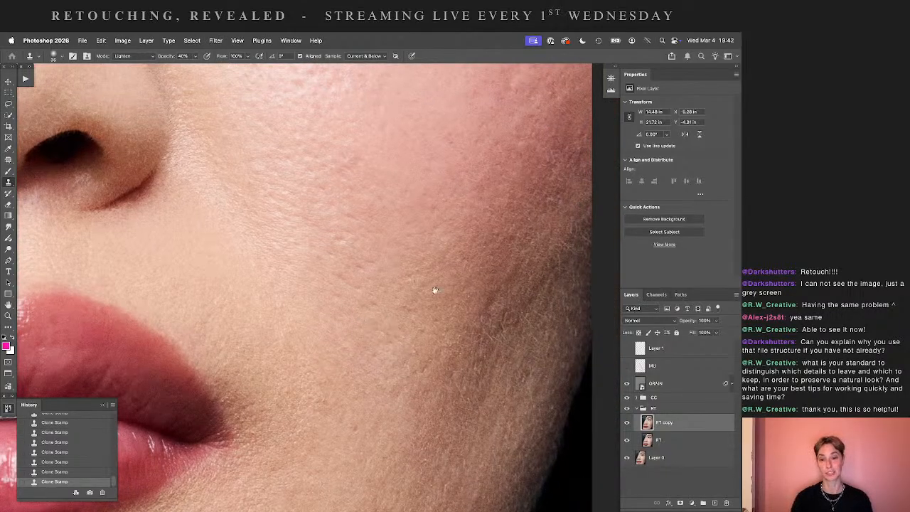
drag(433, 289, 507, 382)
drag(309, 286, 451, 359)
drag(334, 320, 475, 376)
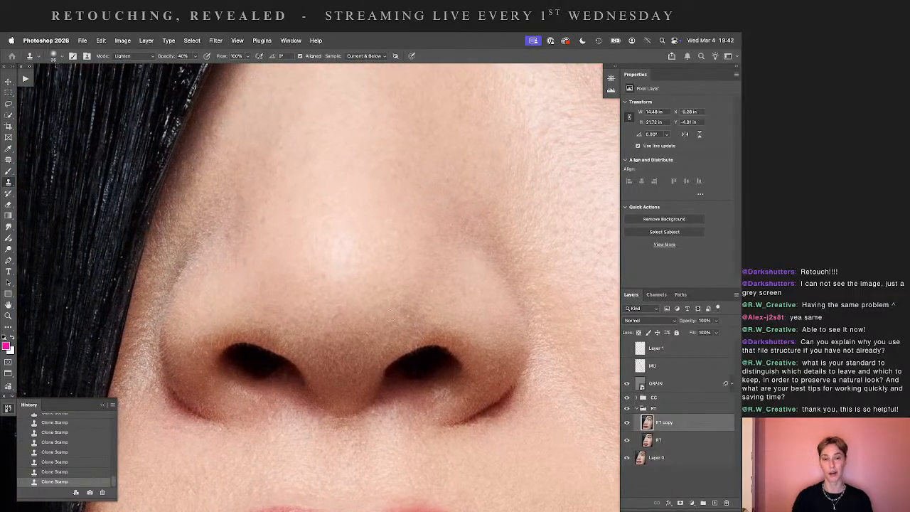
drag(398, 110, 261, 447)
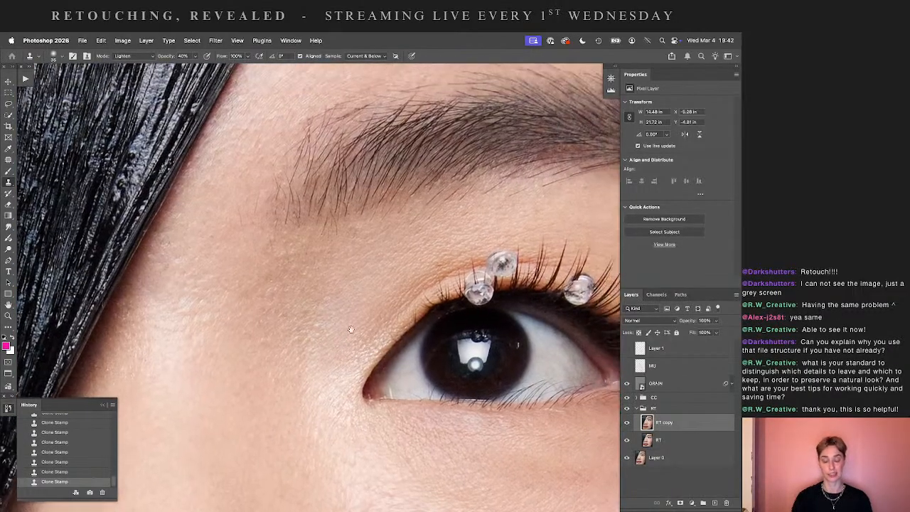
key(super+0)
key(super+minus)
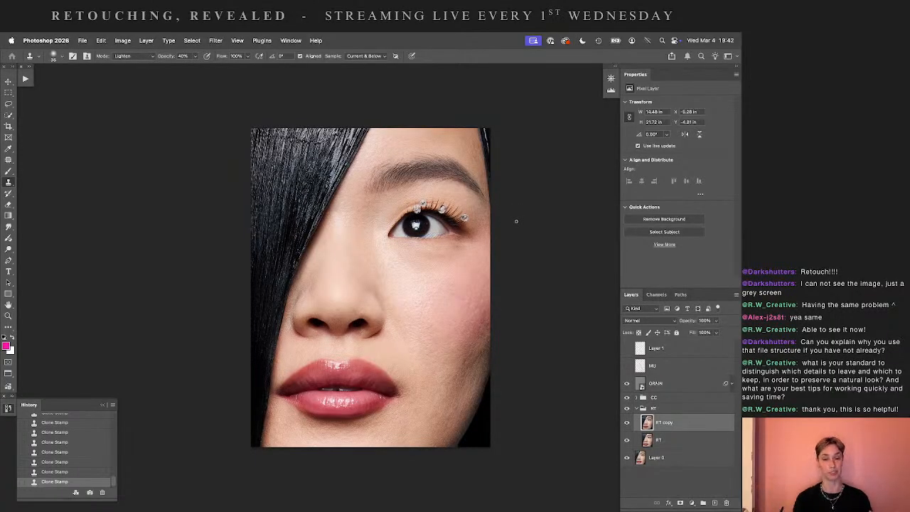
- Undo the last clone stroke and lighten the shadow at the outer mouth corner with the Clone Stamp at 30% opacity
drag(424, 355, 377, 248)
key(super+plus)
key(super+plus)
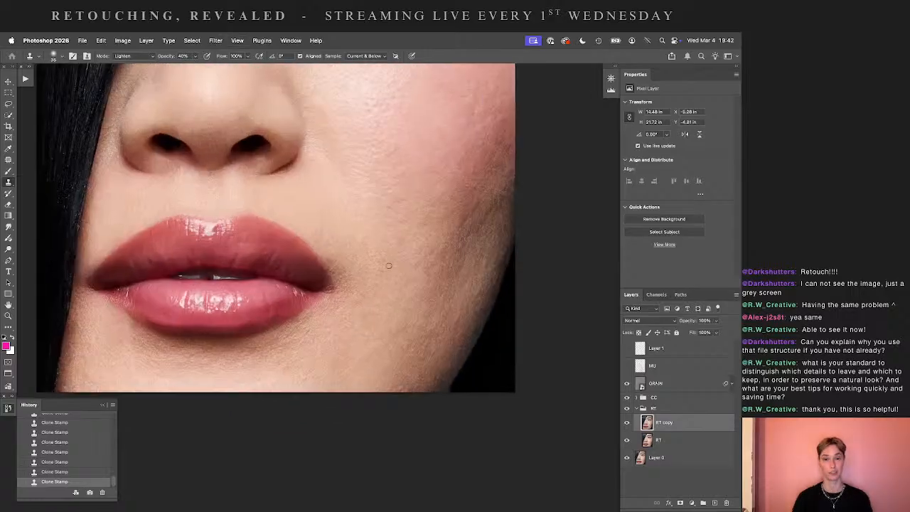
key(super+plus)
key(super+plus)
alt+click(291, 310)
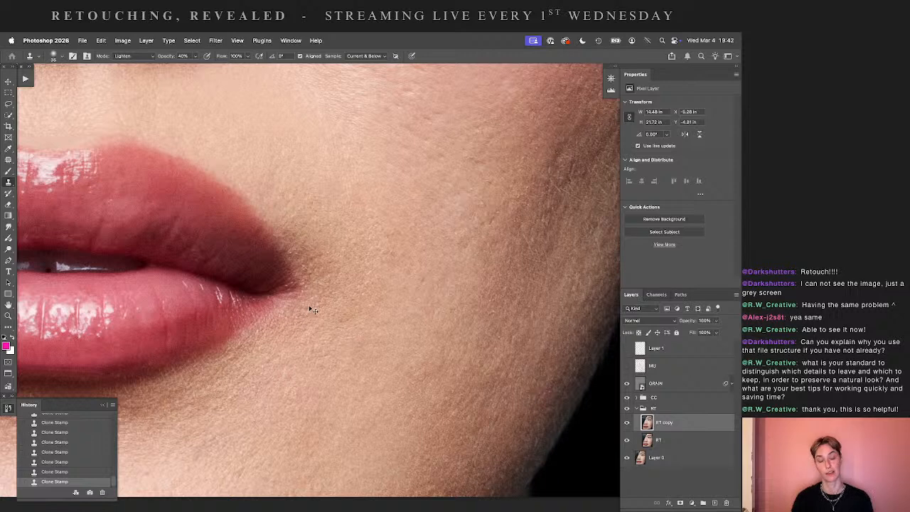
key(super+z)
key(3)
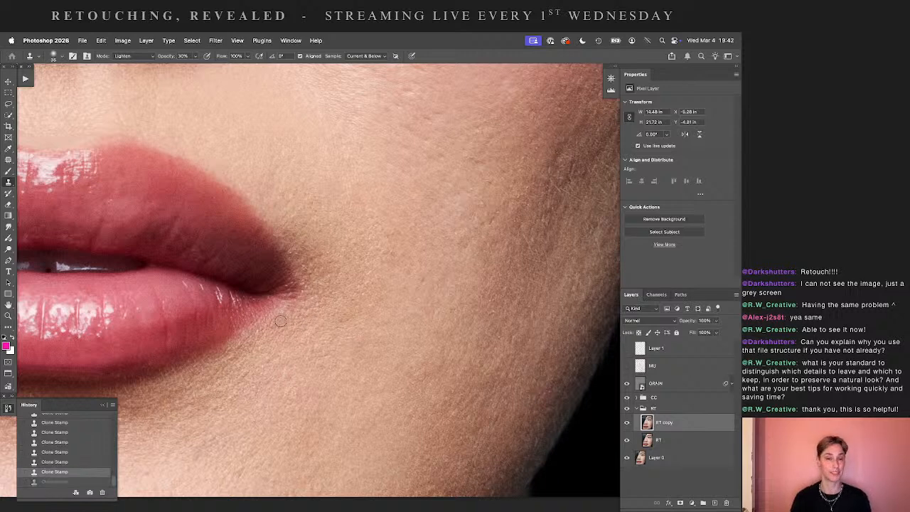
click(292, 298)
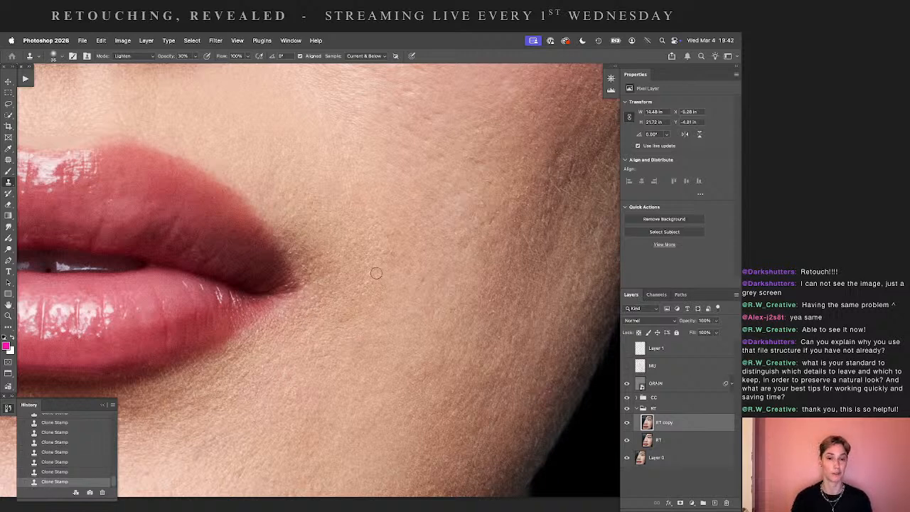
- Set the Clone Stamp to Normal at 100% opacity and clean small specks in the skin beside the mouth corner
drag(347, 241, 321, 288)
click(135, 55)
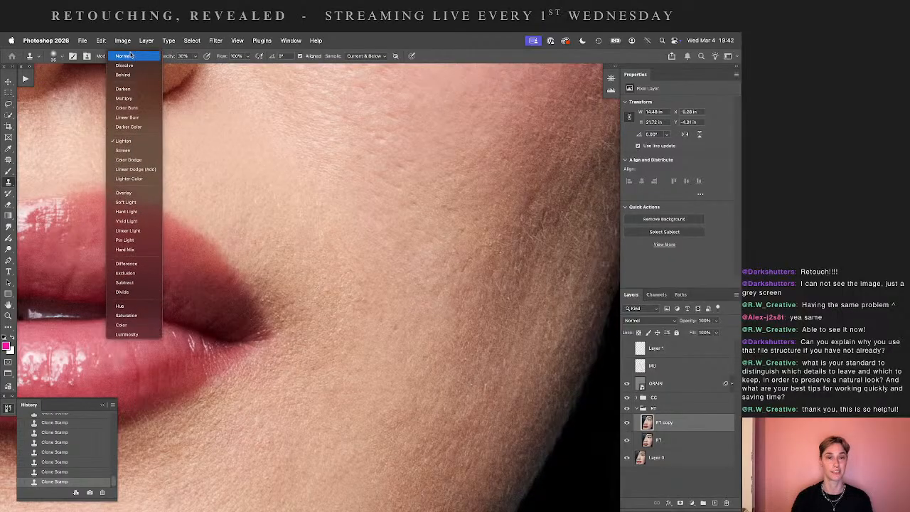
click(123, 56)
key(0)
scroll(284, 290, up, 2)
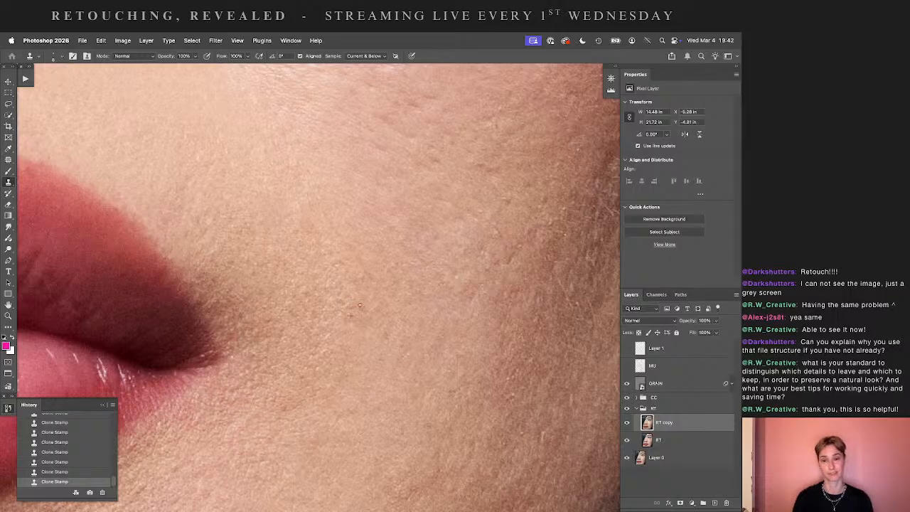
- Merge the RT copy layer down into RT and duplicate the merged layer
key(super+0)
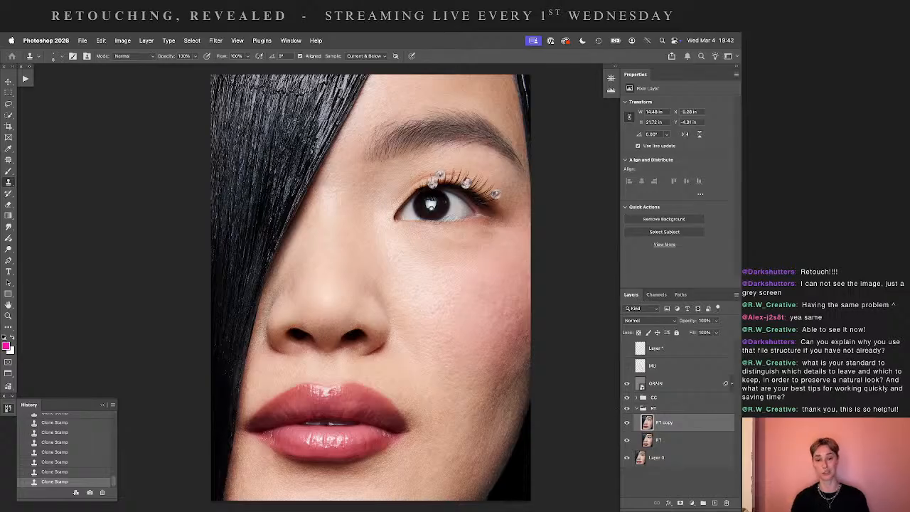
key(super+e)
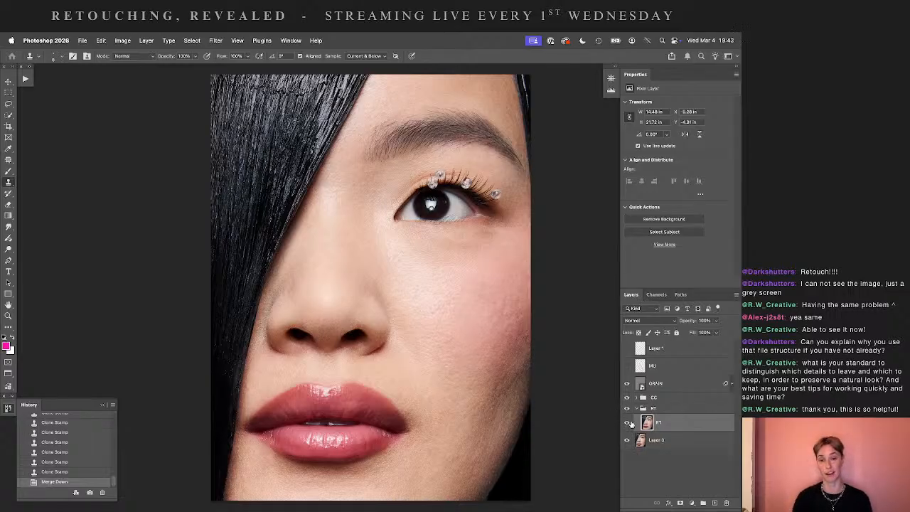
drag(698, 419, 715, 502)
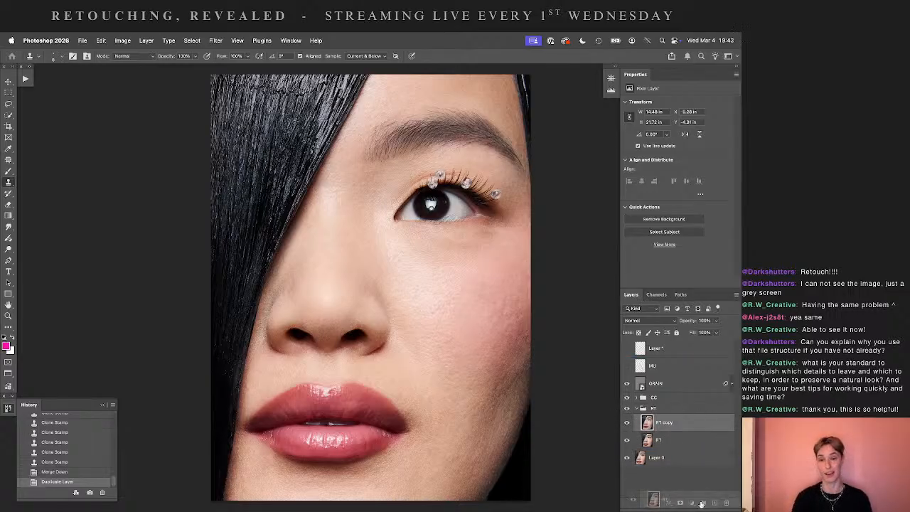
- Clone straight strands over the jagged crease near its left end at the top of the hair on the RT copy layer
drag(571, 392, 535, 346)
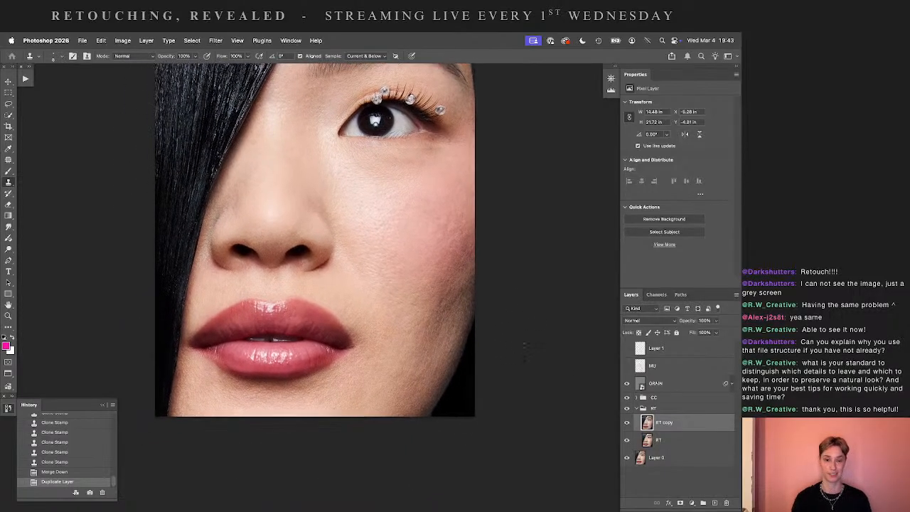
drag(510, 299, 549, 371)
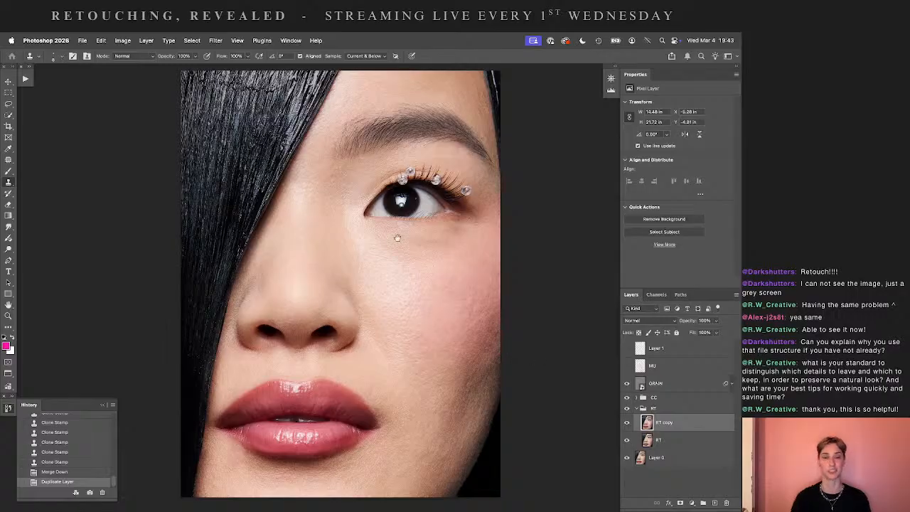
key(super+equal)
key(super+equal)
key(super+equal)
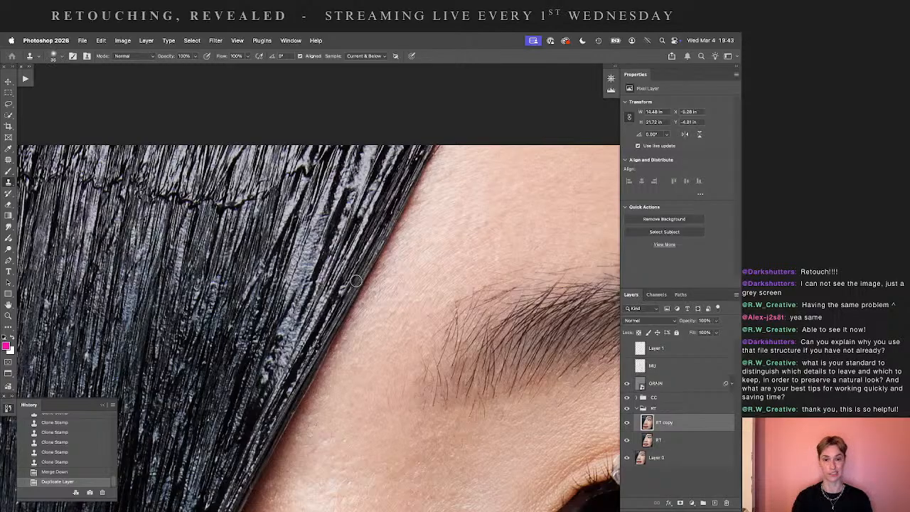
mouse_move(339, 297)
mouse_down()
mouse_move(349, 285)
mouse_move(428, 316)
mouse_up()
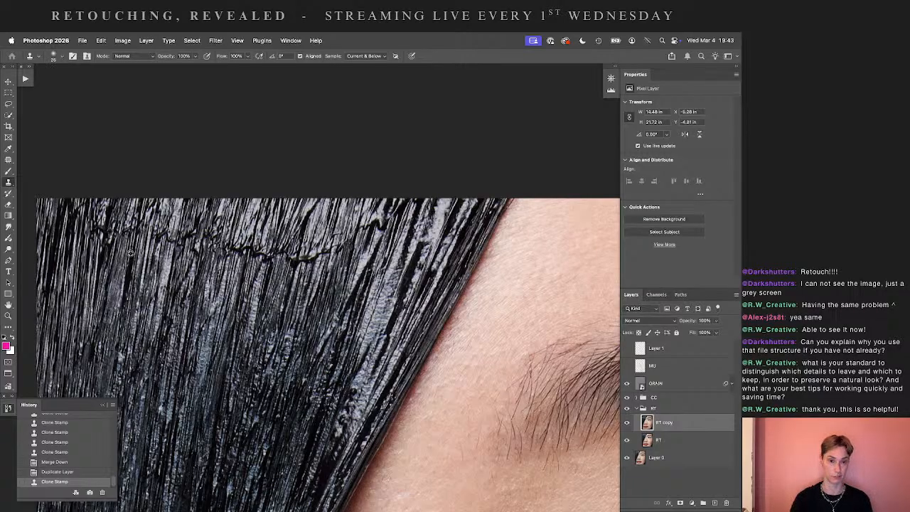
key(super+plus)
drag(186, 216, 358, 235)
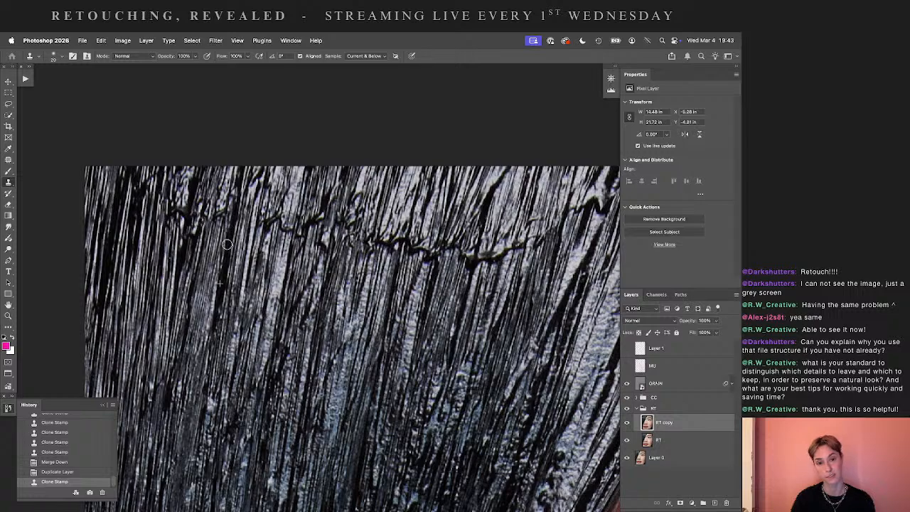
drag(223, 195, 214, 245)
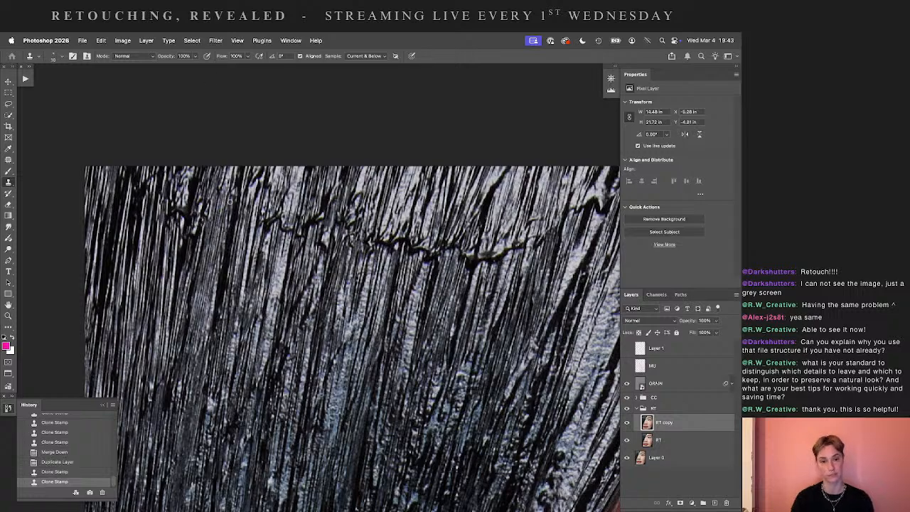
- Extend the cloned strands beside the crease's leftmost kink, undoing one stroke and repainting it along the hair's direction
key(super+plus)
drag(226, 208, 311, 232)
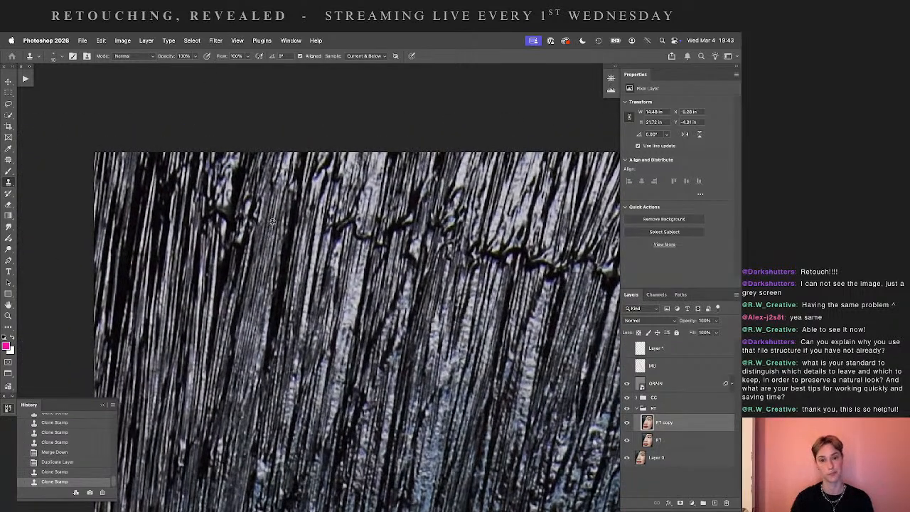
drag(263, 208, 251, 240)
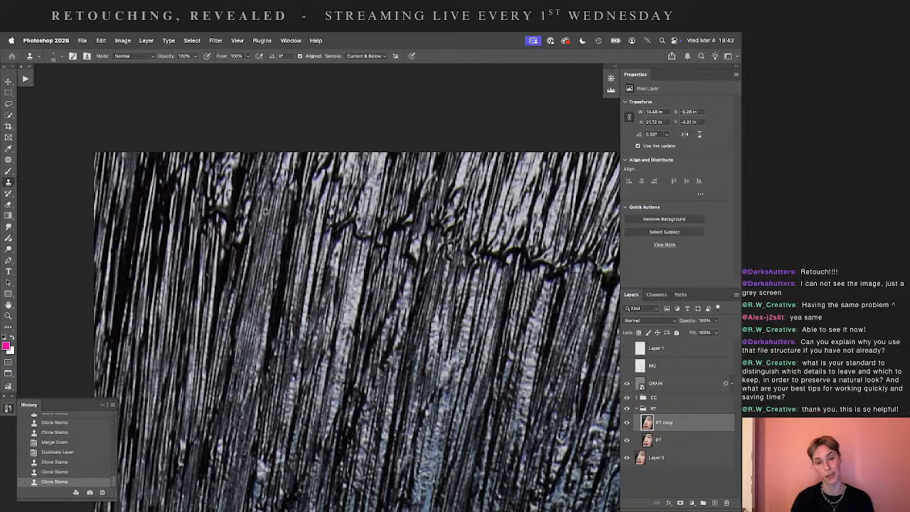
drag(247, 196, 255, 243)
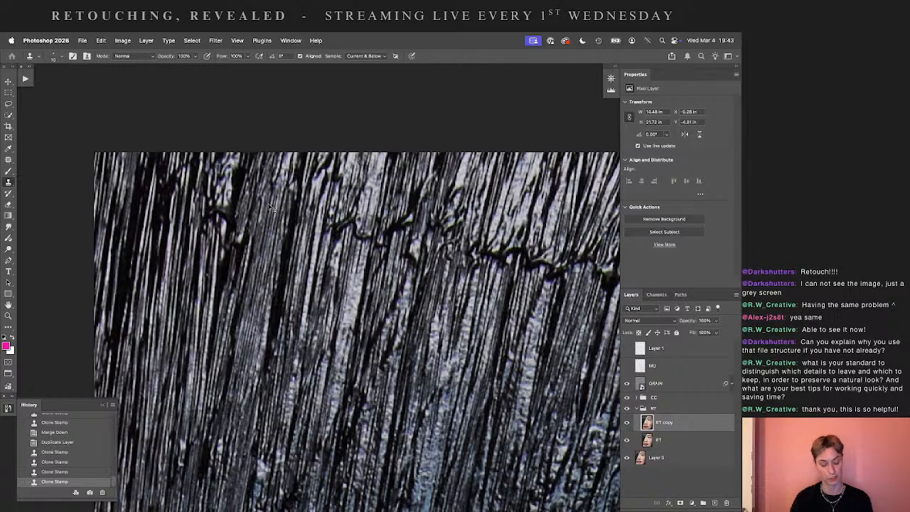
key(super+z)
drag(252, 200, 221, 327)
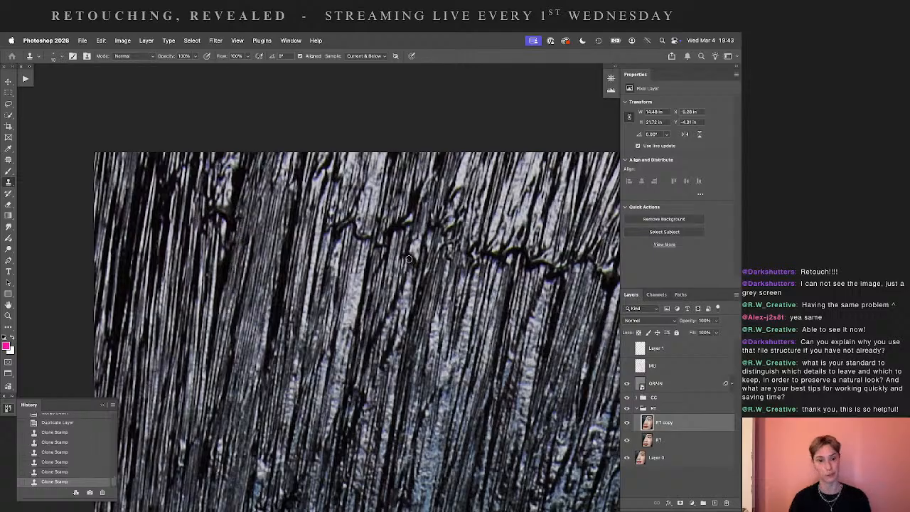
drag(261, 225, 246, 251)
- Undo the last clone stroke and repaint the dark hooked kink at the crease's far-left end with neighbouring strands
scroll(270, 253, up, 2)
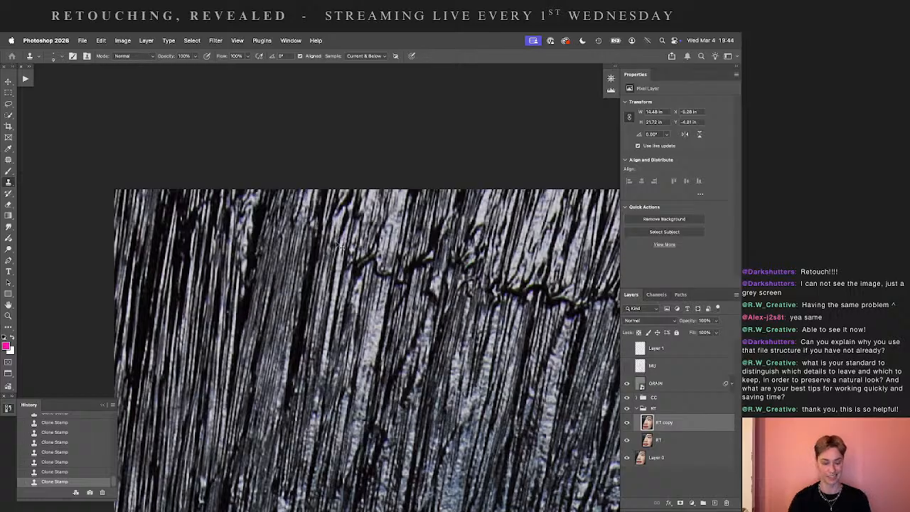
key(super+z)
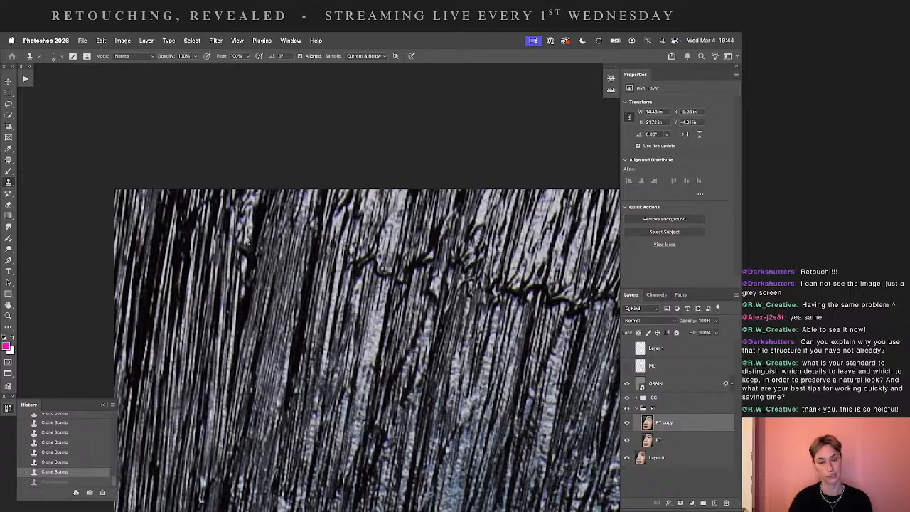
drag(246, 242, 250, 226)
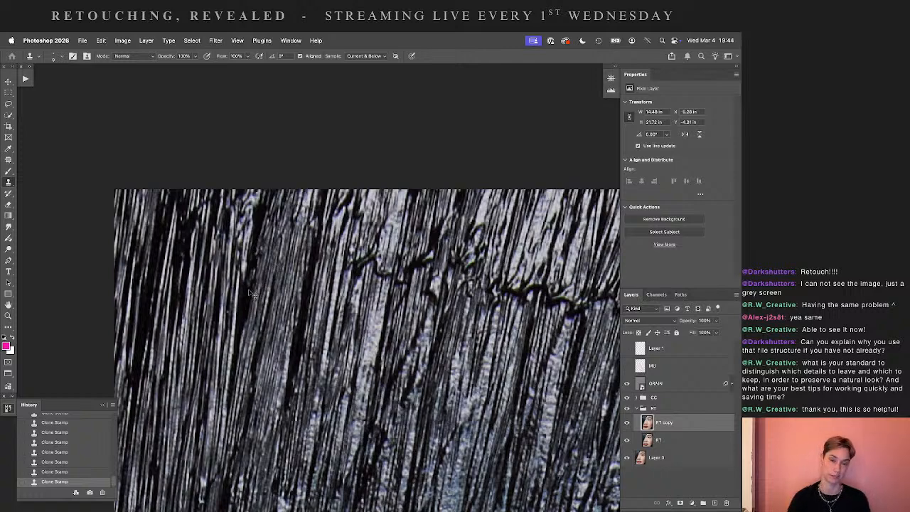
- Clone out the next kinked section left of the tangled knots, undoing the last stroke and repainting it down the strands
scroll(356, 237, right, 3)
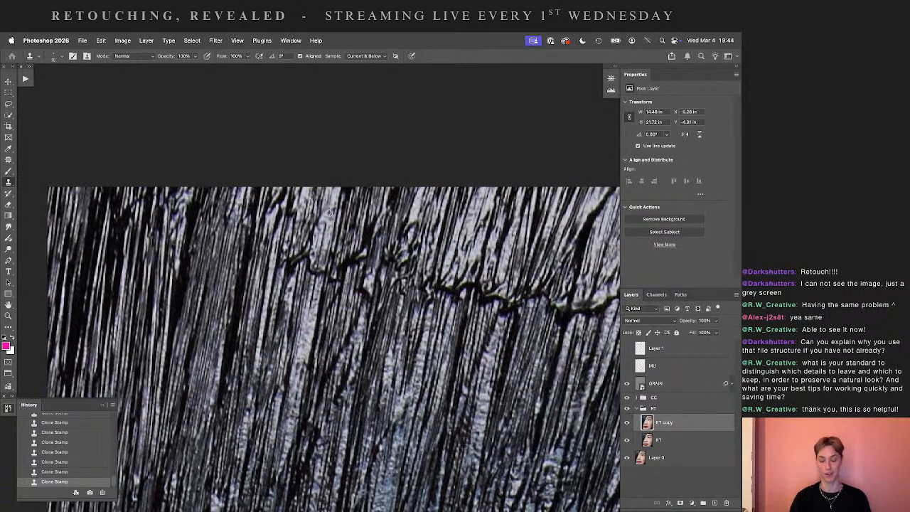
scroll(284, 238, right, 2)
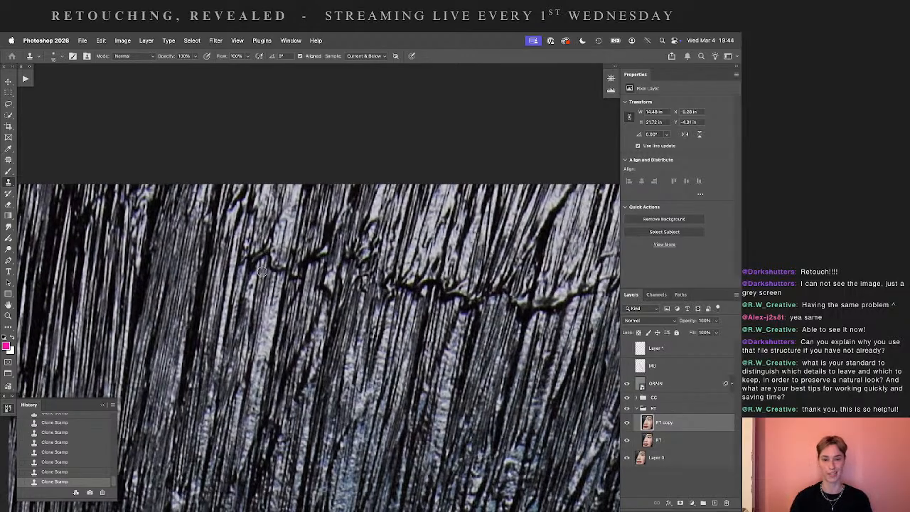
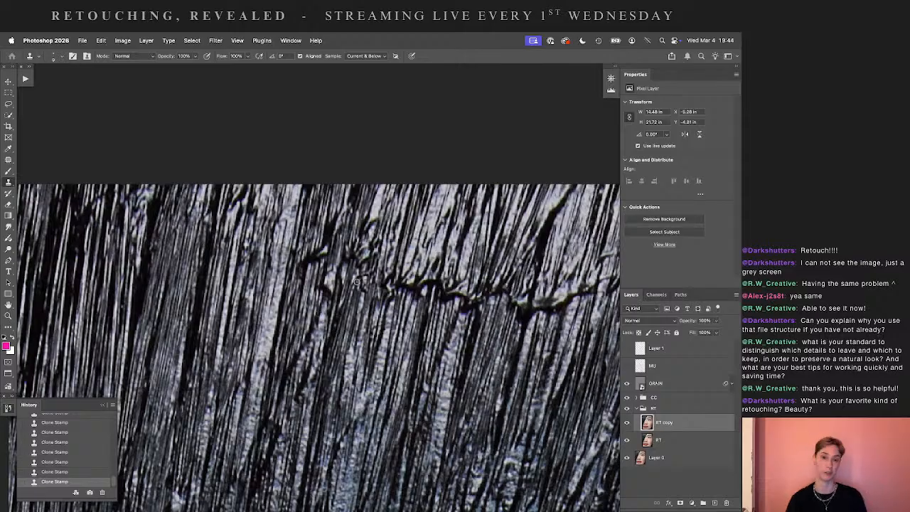
drag(367, 246, 312, 235)
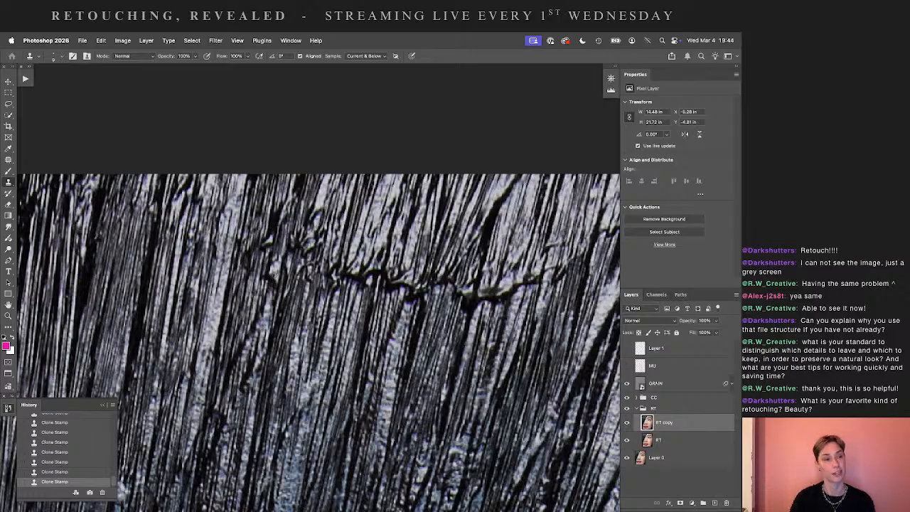
key(super+z)
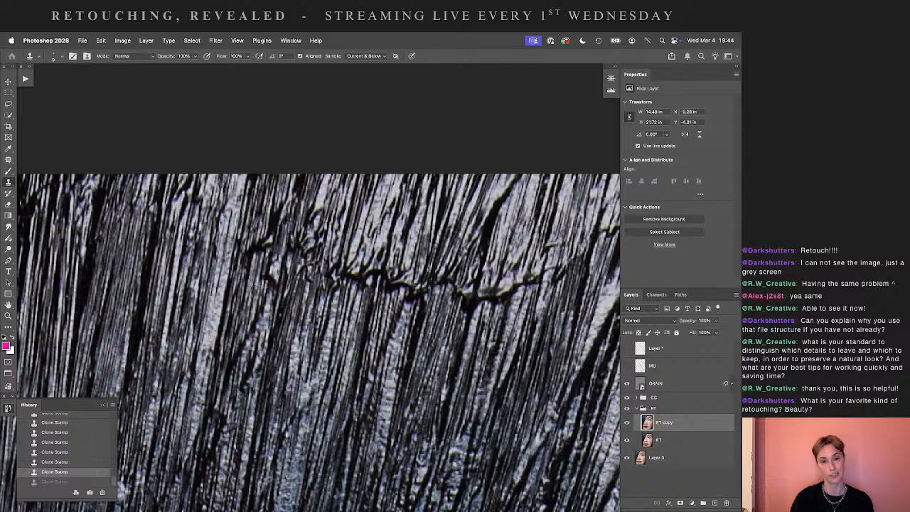
drag(259, 231, 256, 286)
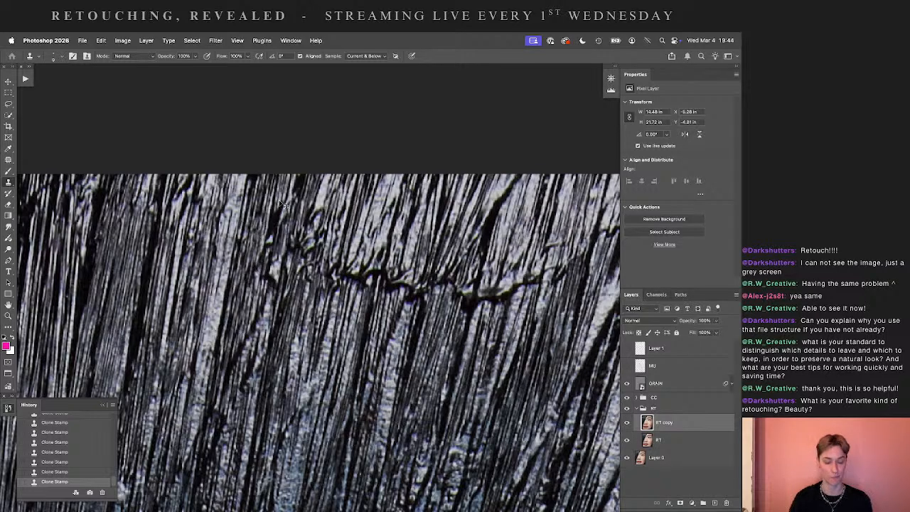
- Rework the strands along the left edge of the tangled knots and below them, undoing and repainting individual Clone Stamp strokes
key(super+z)
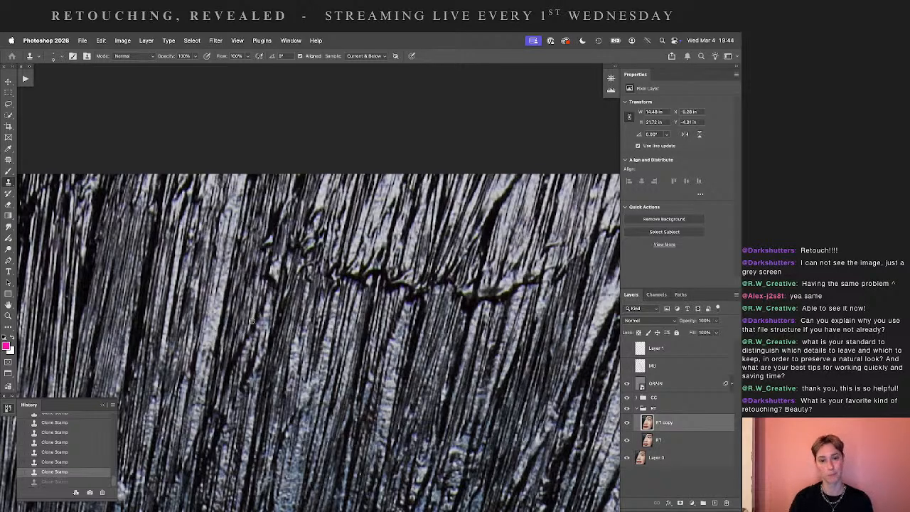
drag(252, 320, 244, 361)
drag(235, 367, 287, 247)
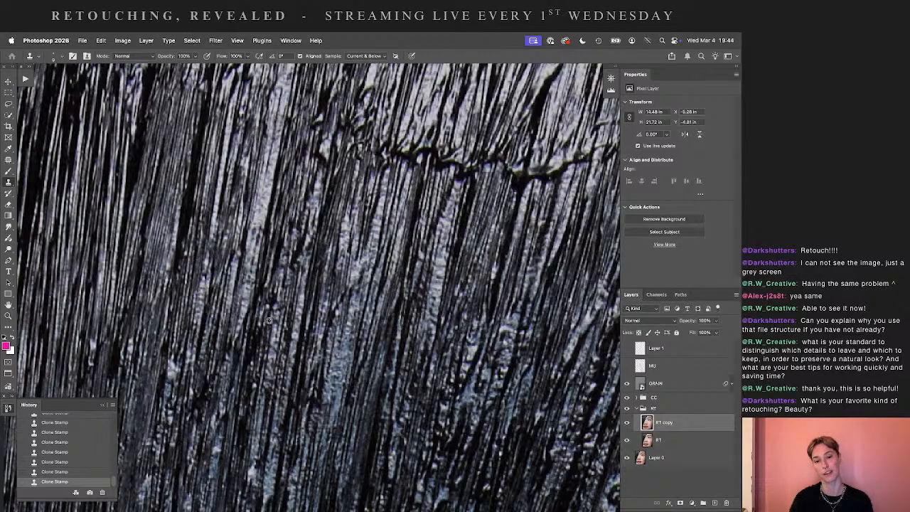
scroll(347, 294, up, 5)
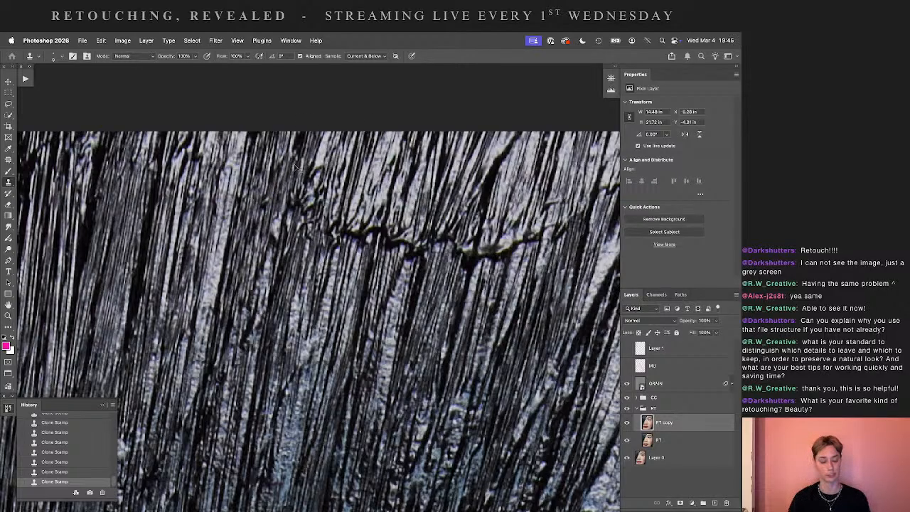
key(super+z)
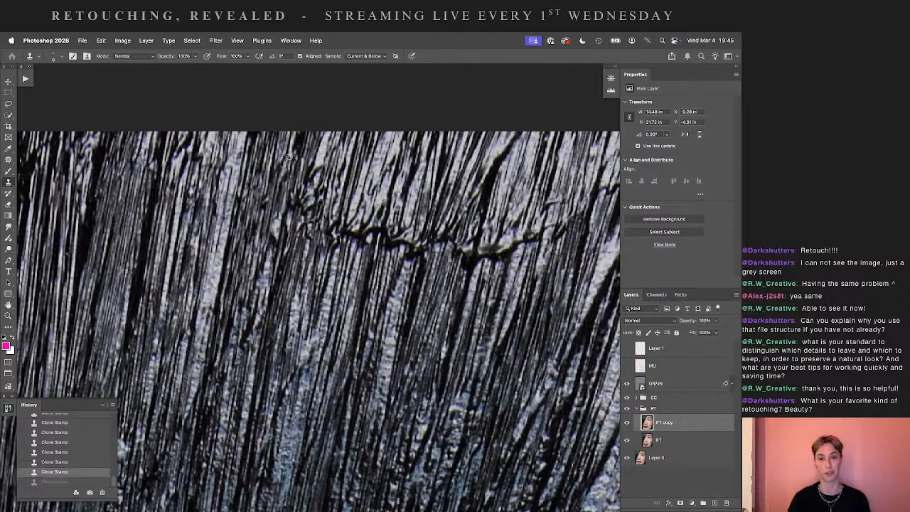
drag(290, 157, 273, 268)
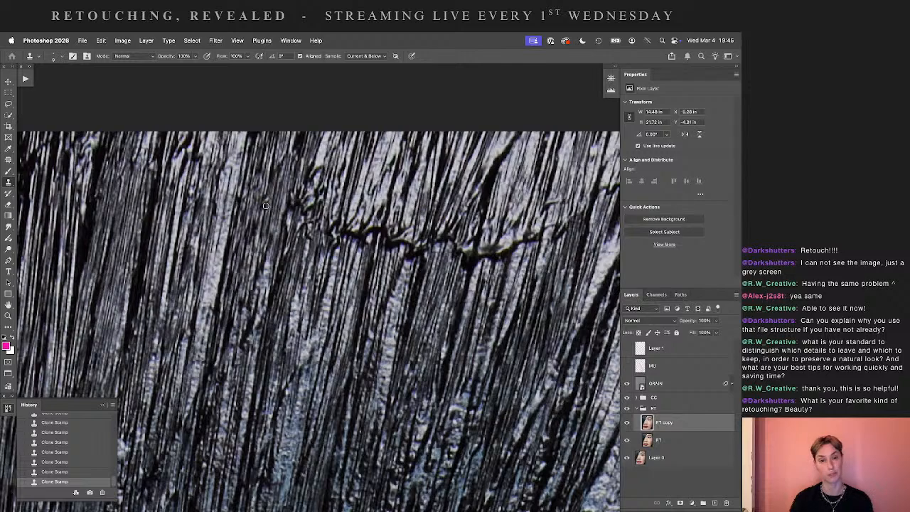
- Clone straight strands over the crease between the tangled knots and its dark middle section, toggling the last stroke to compare
scroll(362, 187, right, 5)
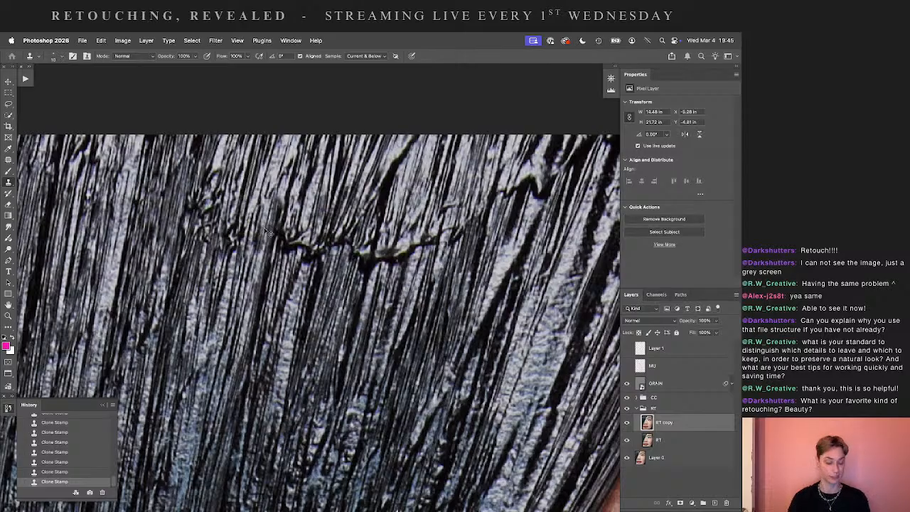
key(super+z)
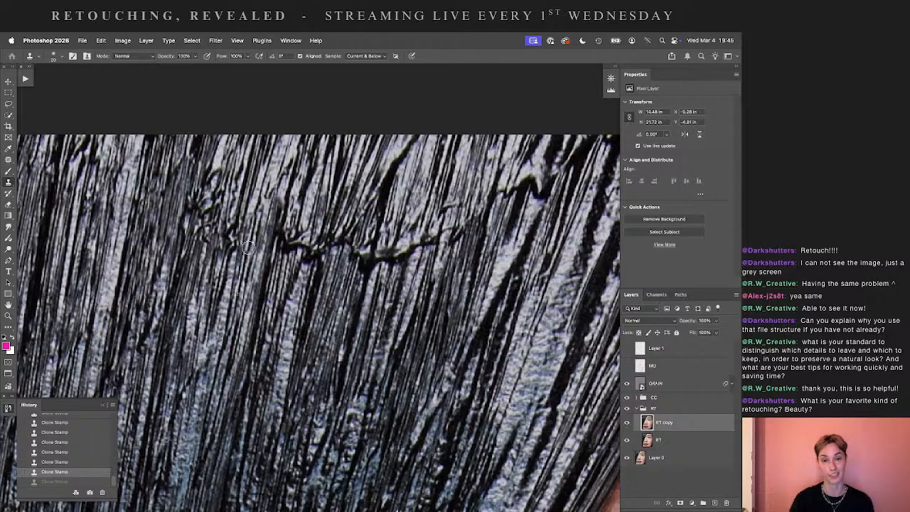
key(super+shift+z)
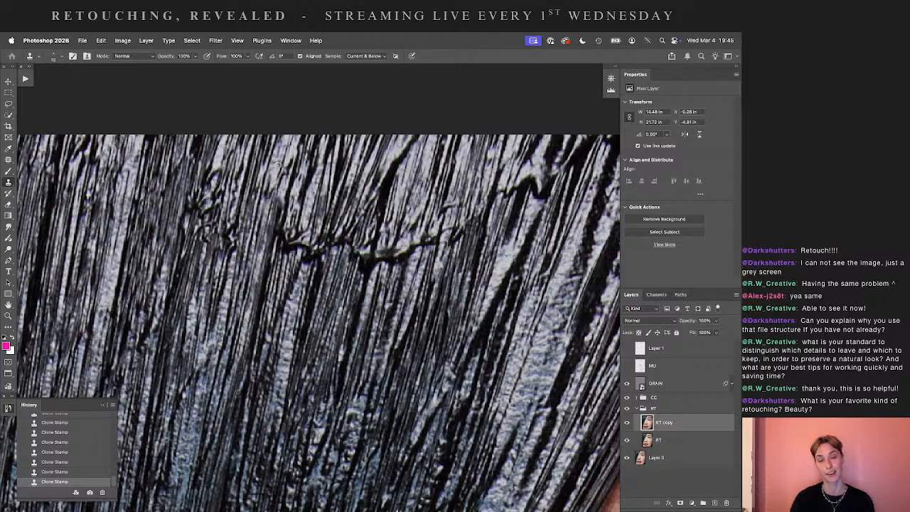
- Undo the last clone stroke and remove the zigzag kink at the crease's right end using a smaller Clone Stamp brush
scroll(356, 170, down, 2)
scroll(356, 169, right, 3)
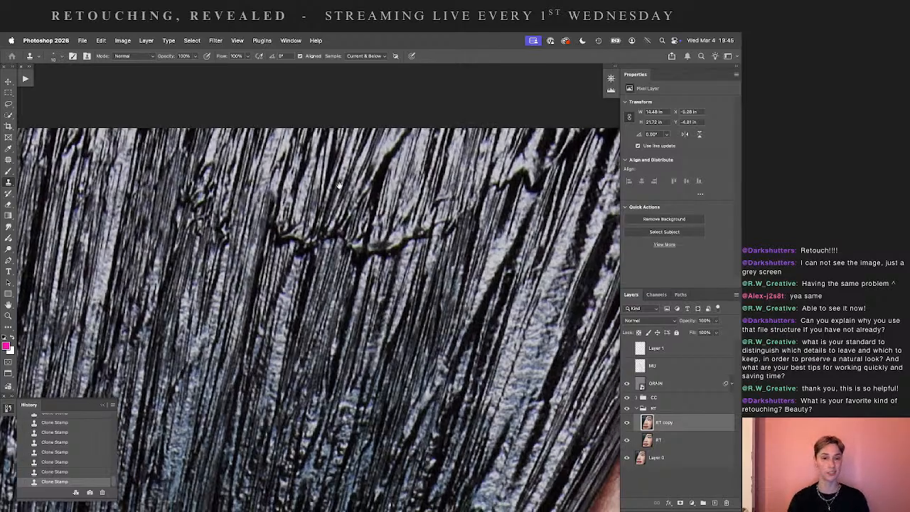
scroll(281, 178, up, 2)
scroll(280, 178, right, 3)
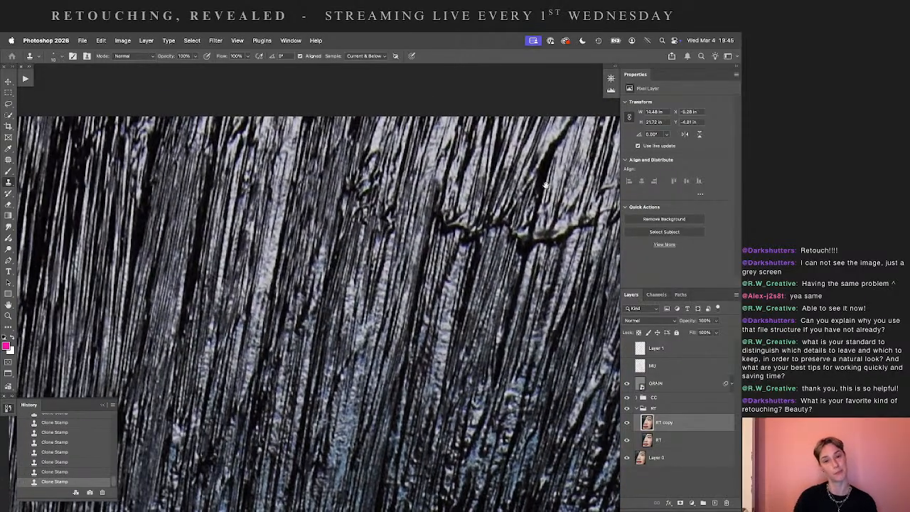
scroll(269, 193, up, 1)
scroll(268, 194, right, 2)
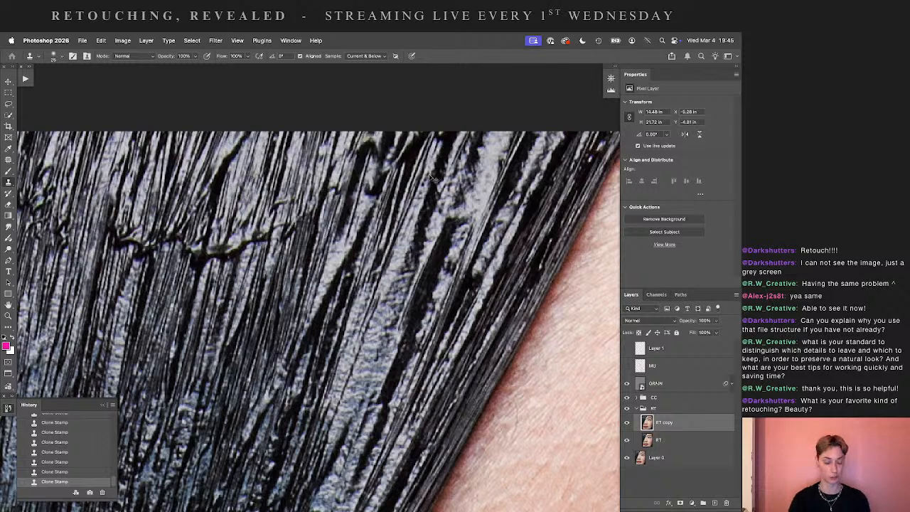
key(super+z)
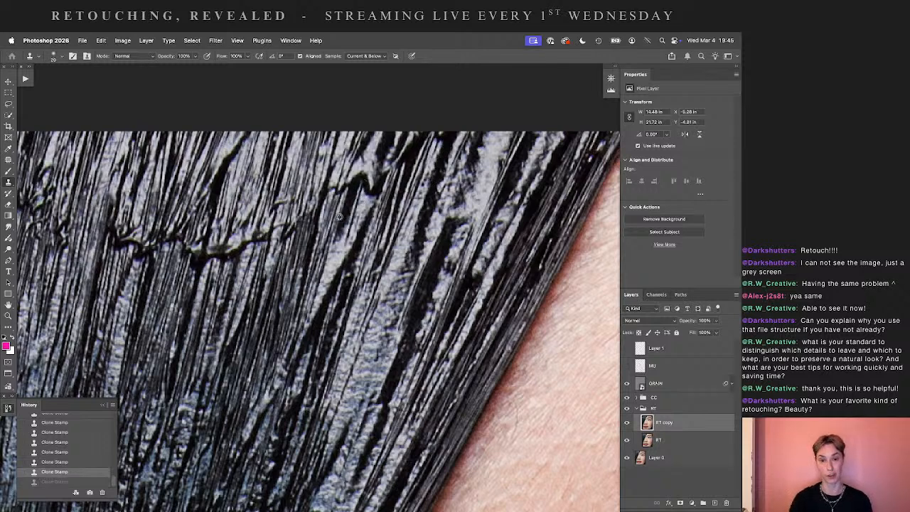
key(bracketleft)
drag(350, 182, 360, 170)
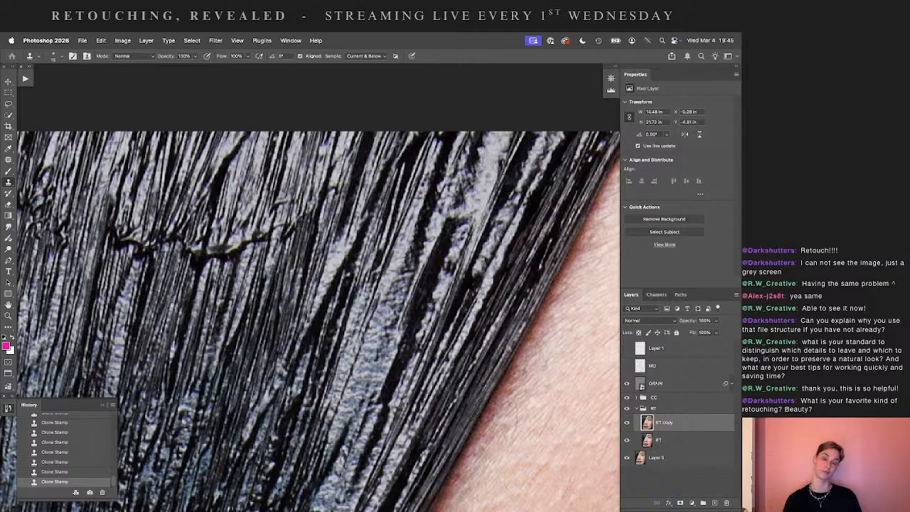
- Extend the dark strand gap up through the bright clump near the forehead hairline with a larger Clone Stamp brush, undoing one stroke
drag(501, 180, 341, 176)
key(bracketright)
key(bracketright)
key(bracketright)
key(bracketright)
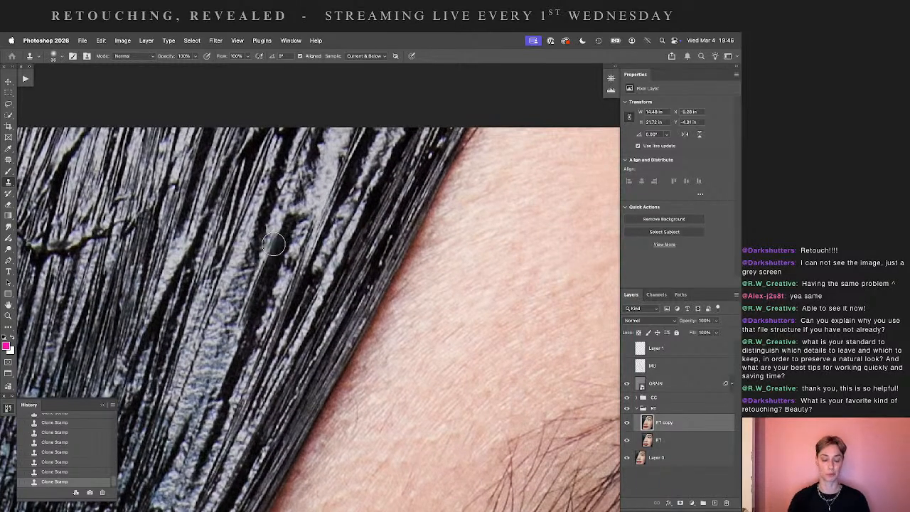
key(bracketleft)
alt+click(271, 244)
mouse_move(293, 206)
mouse_down()
mouse_move(292, 242)
mouse_move(274, 249)
mouse_move(331, 133)
mouse_up()
key(super+z)
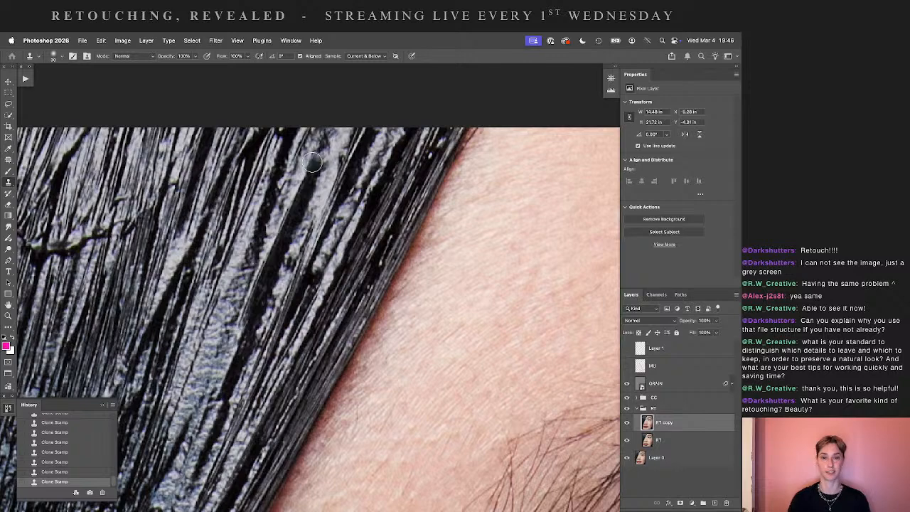
drag(303, 173, 477, 177)
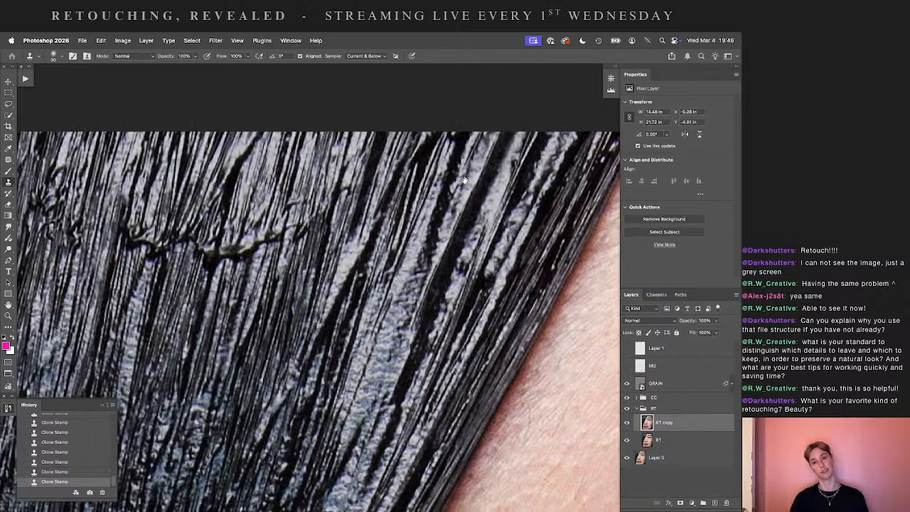
- Clone straight strands over the dark middle section of the hair crease using a smaller Clone Stamp brush
key(bracketleft)
key(bracketleft)
key(bracketleft)
drag(285, 222, 358, 205)
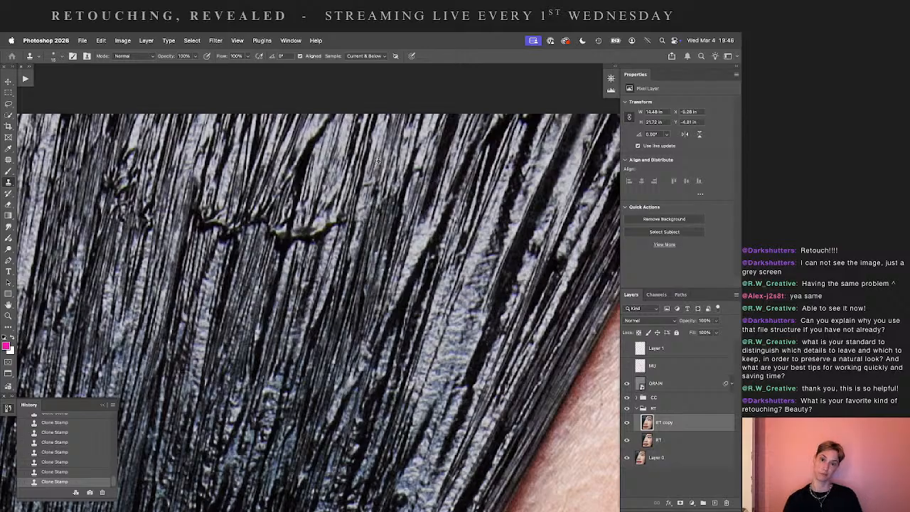
scroll(497, 149, left, 2)
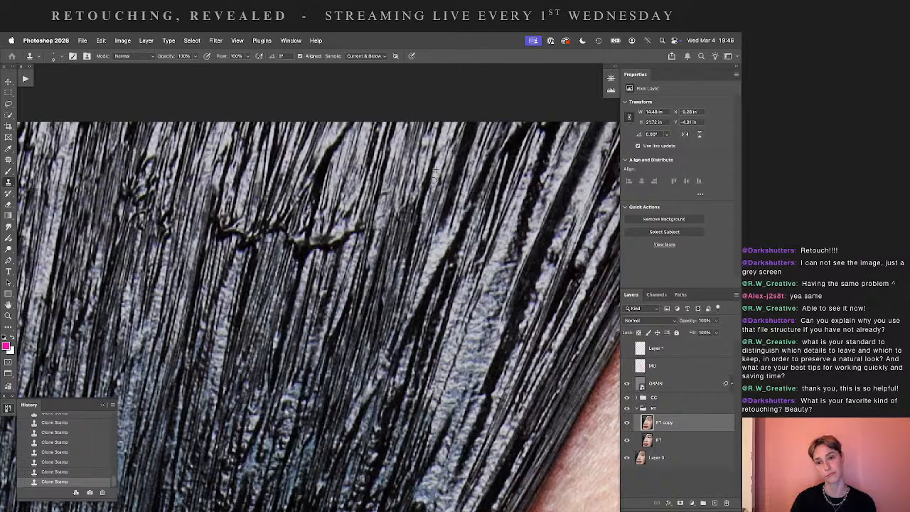
scroll(409, 176, left, 2)
scroll(408, 176, left, 1)
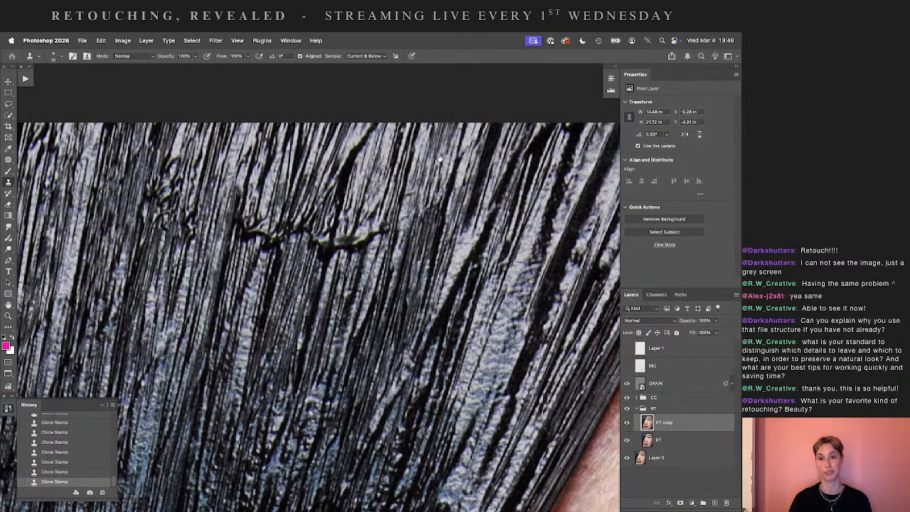
scroll(451, 131, left, 8)
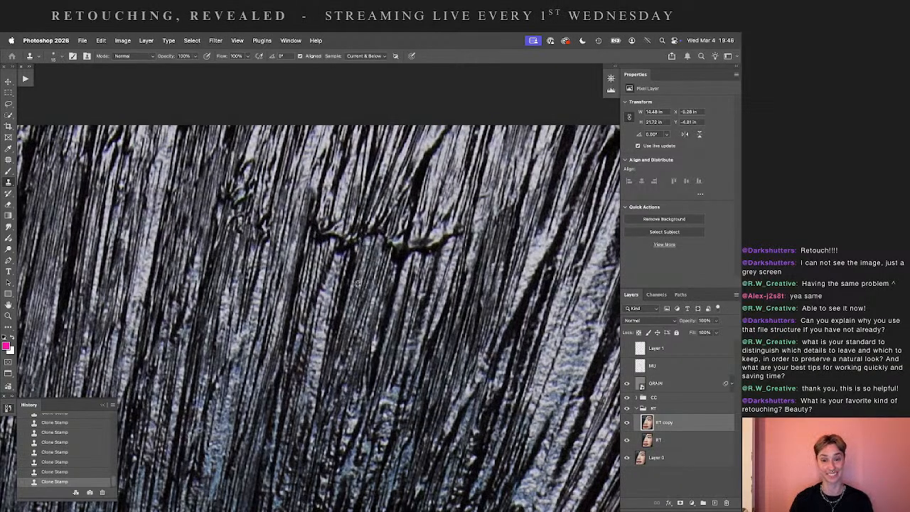
alt+click(391, 295)
drag(402, 244, 394, 279)
mouse_move(406, 226)
mouse_down()
mouse_move(383, 250)
mouse_move(447, 255)
mouse_move(412, 295)
mouse_move(418, 219)
mouse_up()
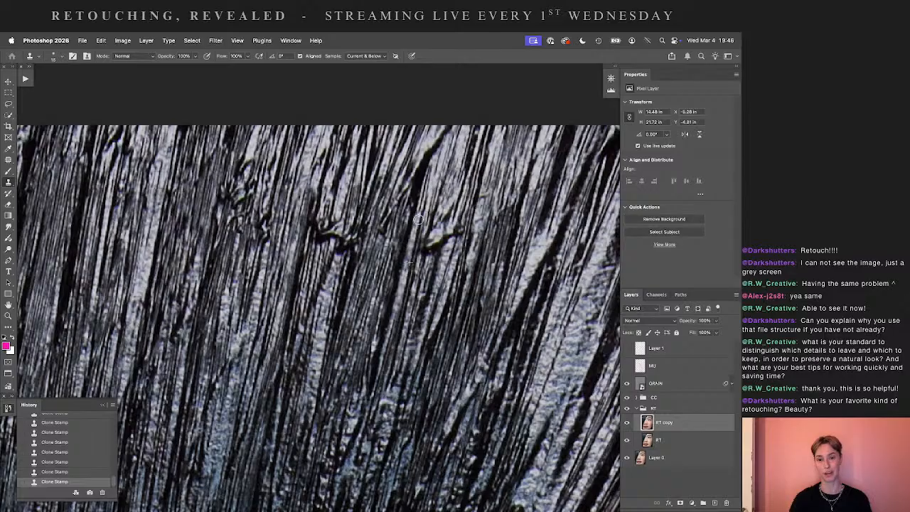
- Clone strands over the bright curved remnant at the crease's right end and down through the hair below it
scroll(418, 218, up, 3)
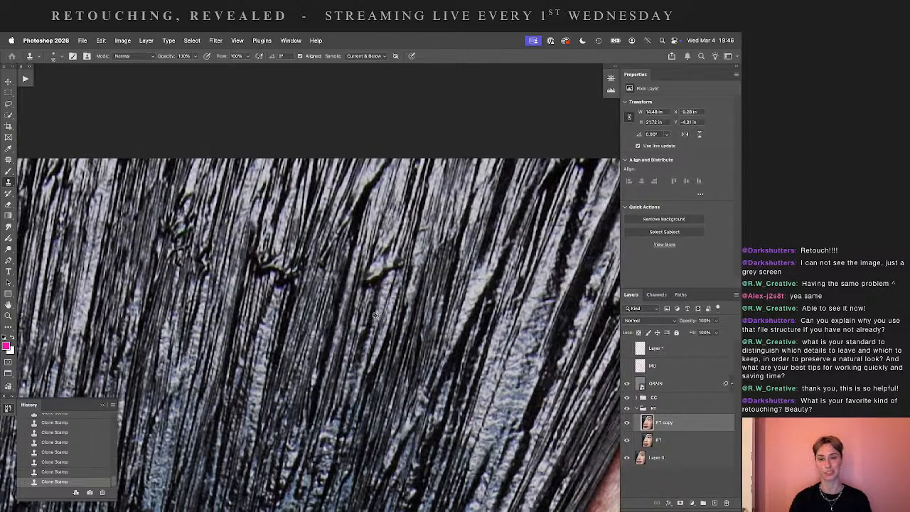
mouse_move(387, 256)
mouse_down()
mouse_move(376, 289)
mouse_move(368, 287)
mouse_up()
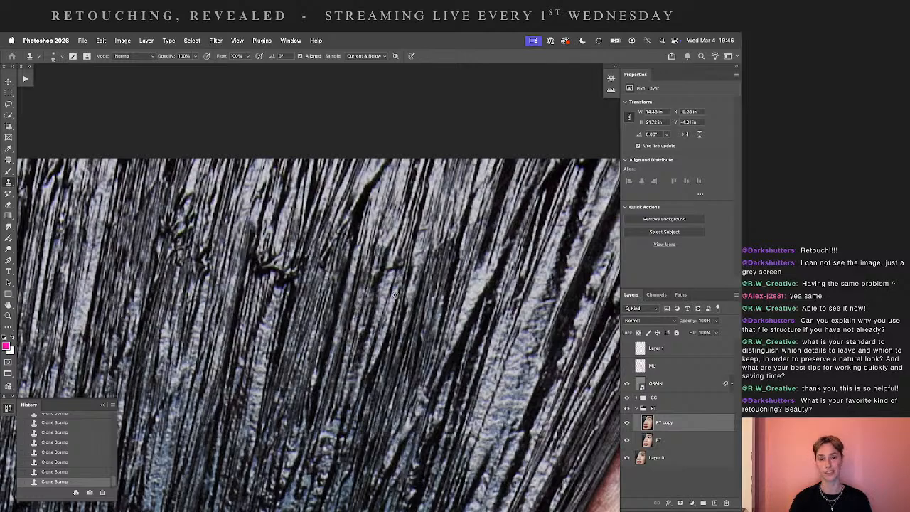
drag(395, 260, 367, 330)
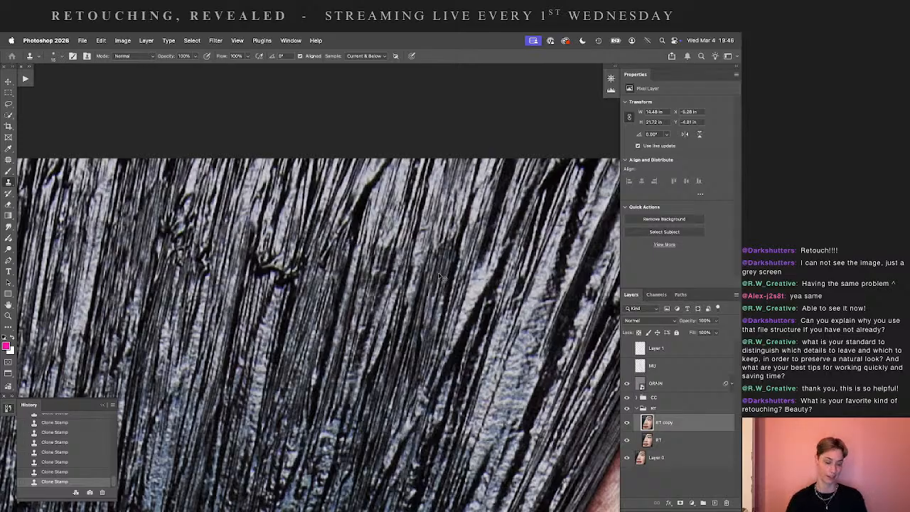
- Undo the last clone stroke, repaint those strands at 30% opacity, and restore the Clone Stamp opacity to 100%
key(super+z)
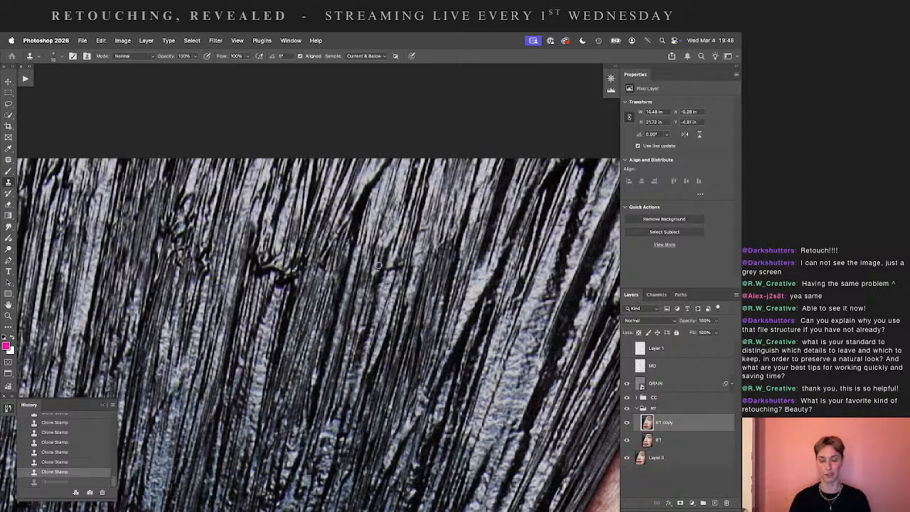
key(3)
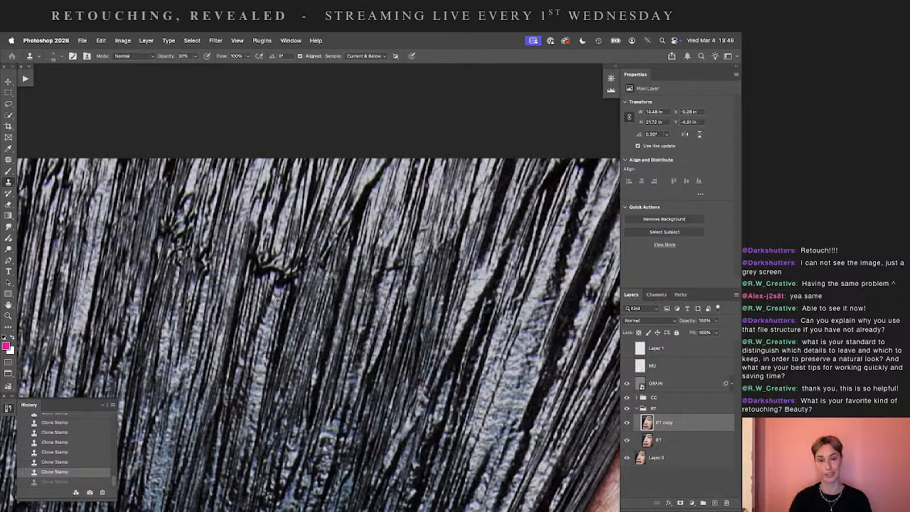
drag(398, 263, 378, 334)
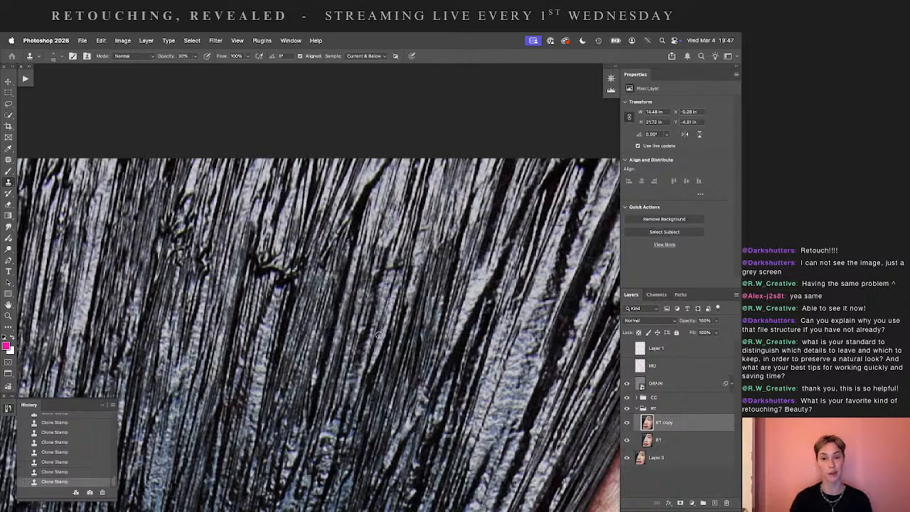
key(0)
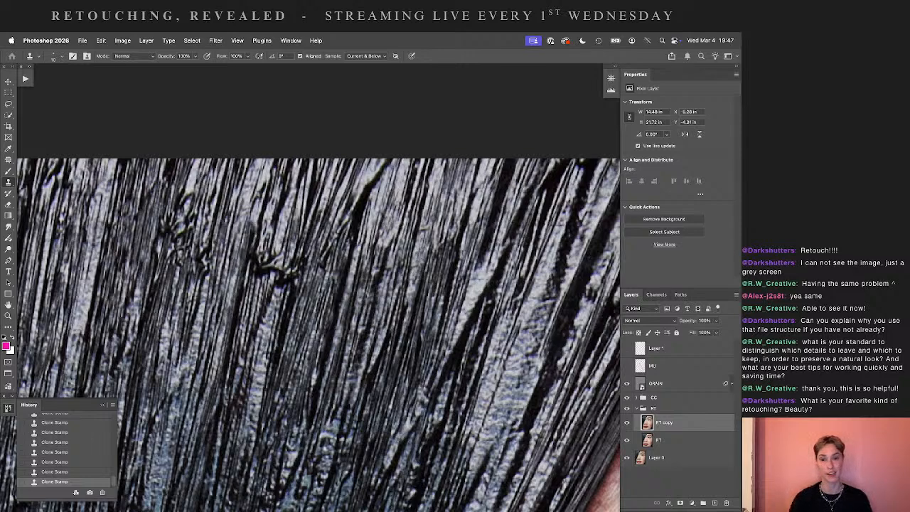
- Clone straight strands over the crease's remaining left section and the tangled knots, undoing and repainting one stroke in the bright strands
drag(479, 242, 546, 235)
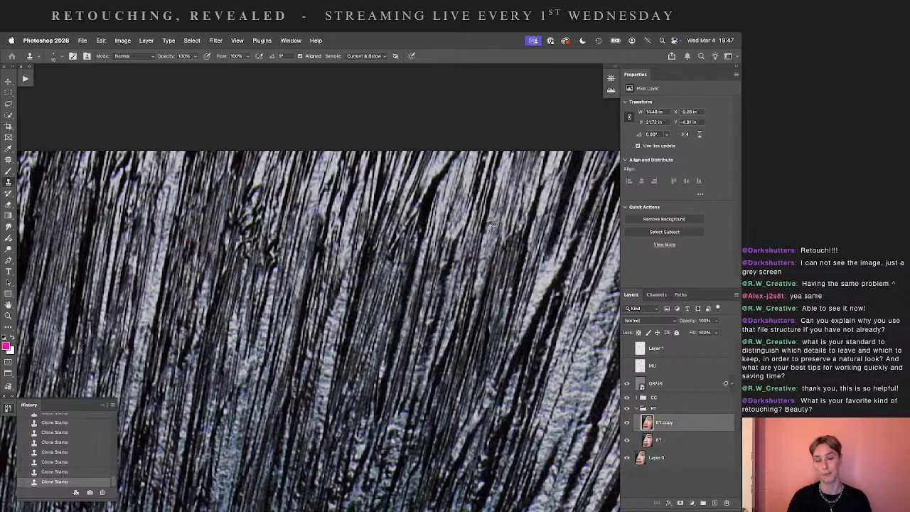
key(super+z)
drag(491, 220, 487, 238)
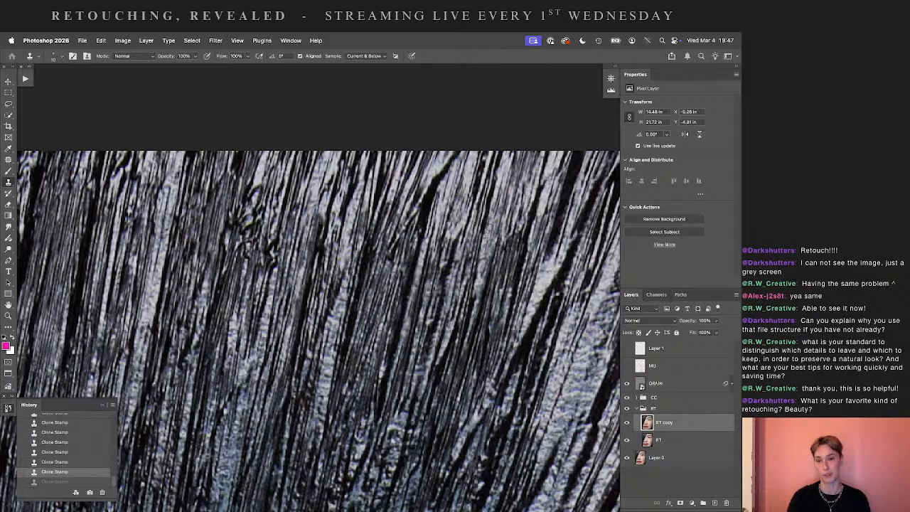
mouse_move(413, 227)
mouse_down()
mouse_move(512, 239)
mouse_move(508, 219)
mouse_up()
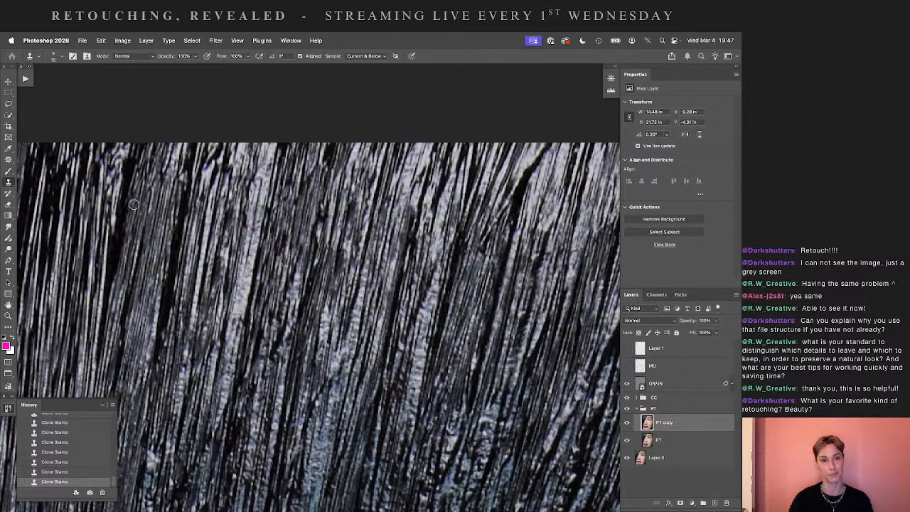
- Undo the last stroke and reclone the dark strand gap near the hair's upper left edge, then hide the edit history
key(super+z)
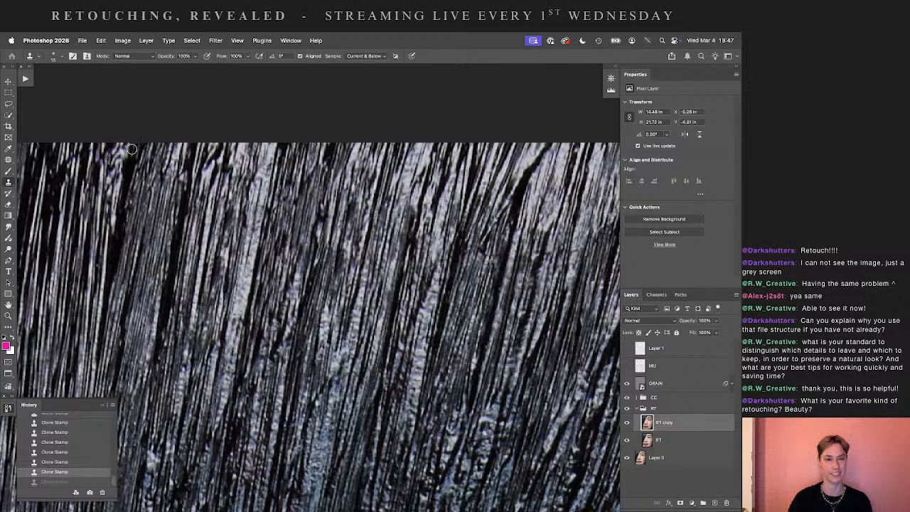
drag(130, 139, 141, 142)
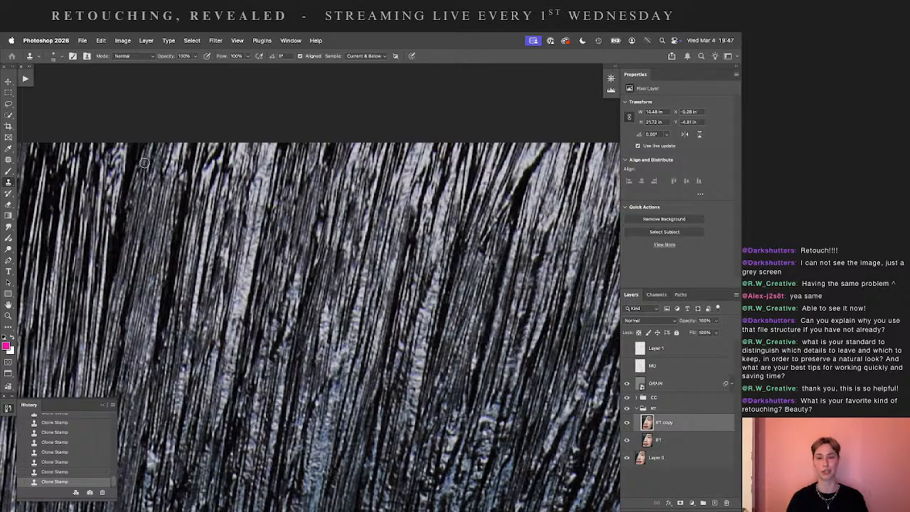
click(111, 407)
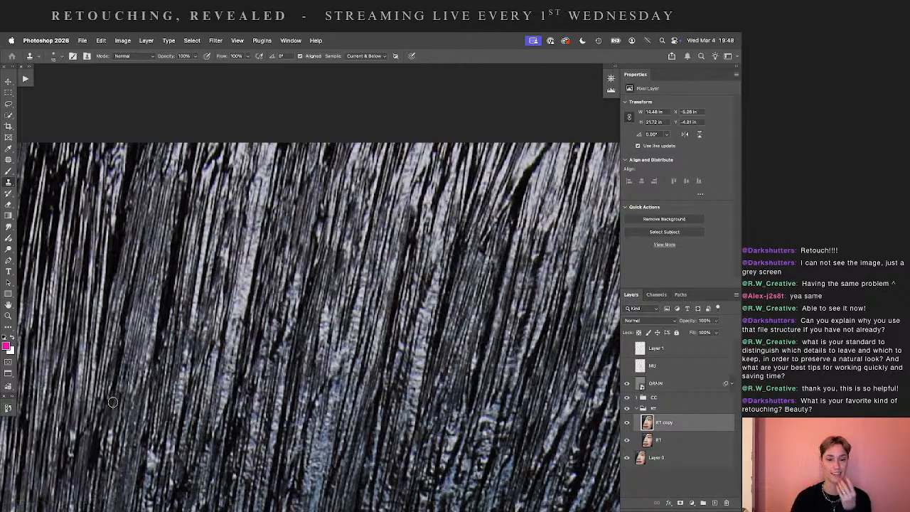
- Inspect the lower hair and compare the whole portrait with the RT copy layer hidden and shown
scroll(209, 379, down, 5)
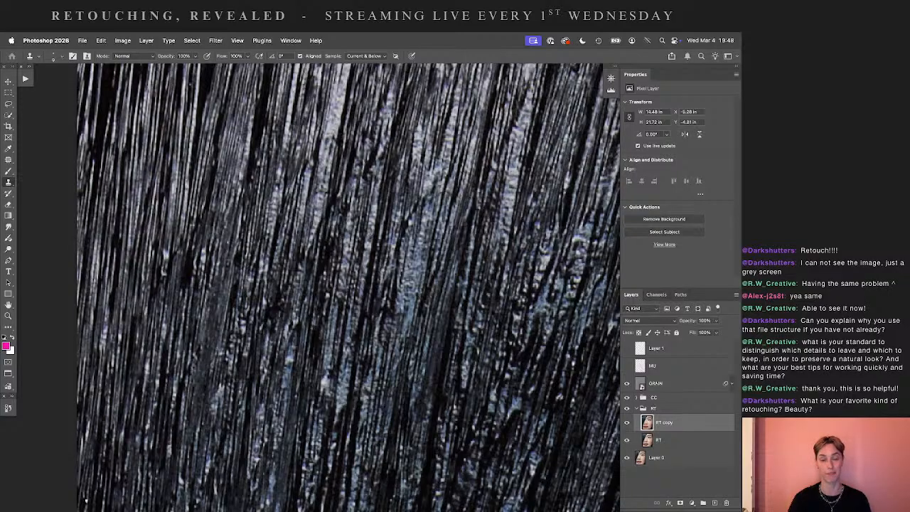
scroll(270, 262, down, 5)
scroll(270, 262, right, 3)
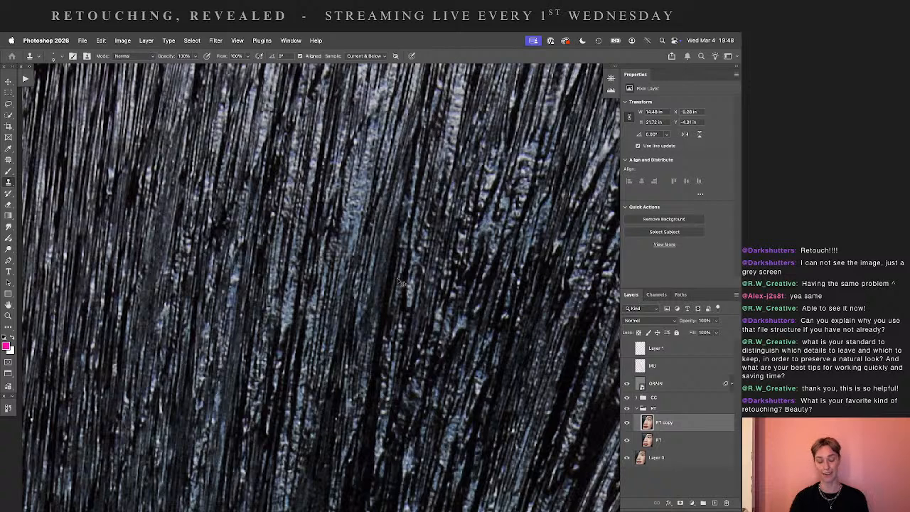
key(super+0)
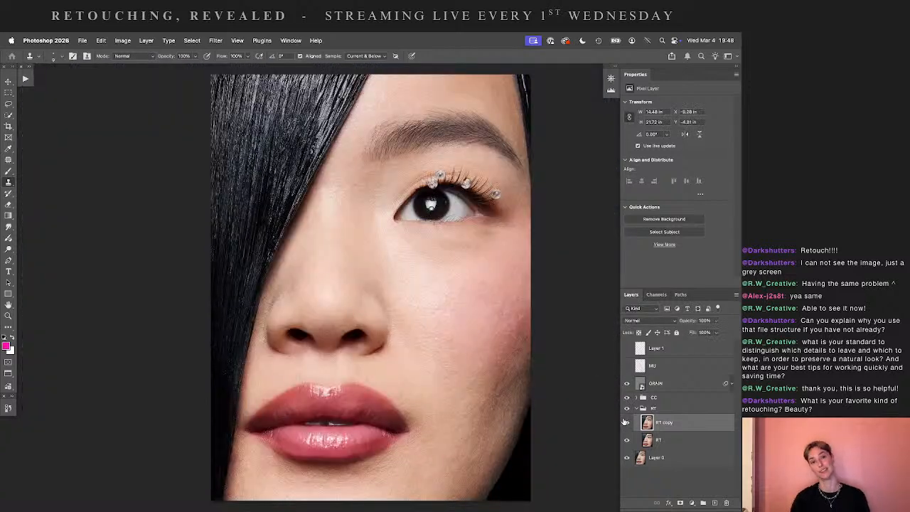
click(625, 422)
click(622, 422)
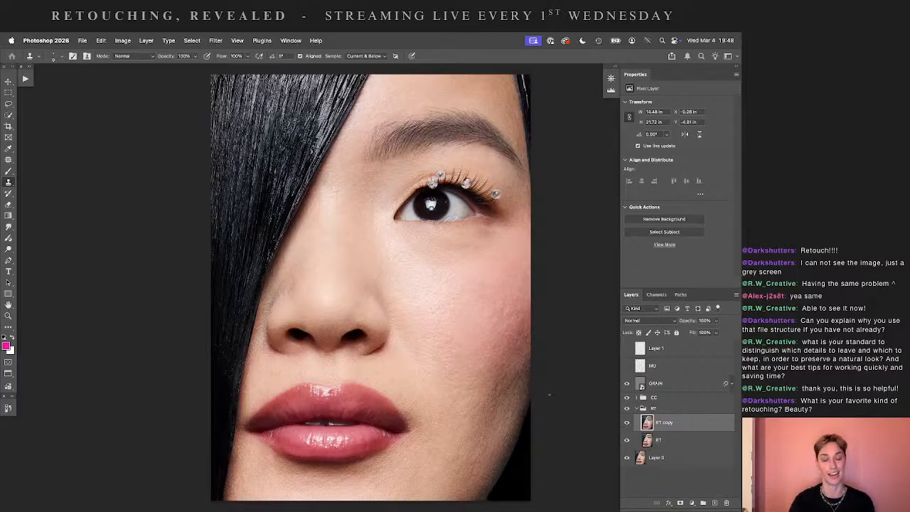
- Clean up flecks in the dark hair beside the mouth and chin with the Clone Stamp at reduced opacity
drag(438, 416, 511, 335)
key(super+plus)
key(super+plus)
key(super+plus)
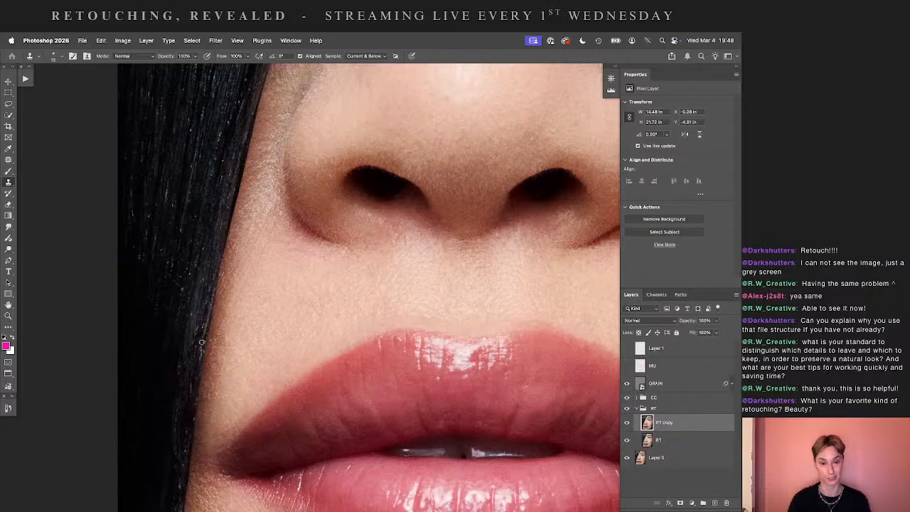
scroll(220, 395, down, 3)
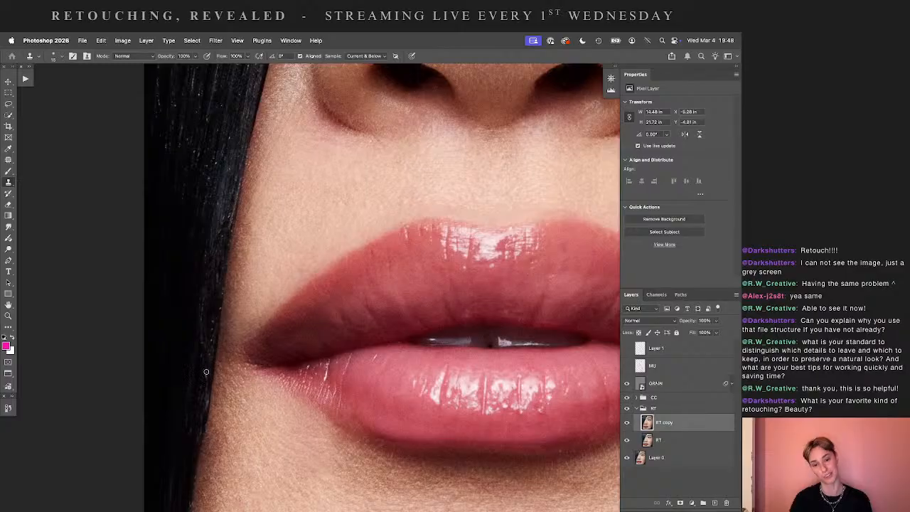
scroll(207, 371, down, 5)
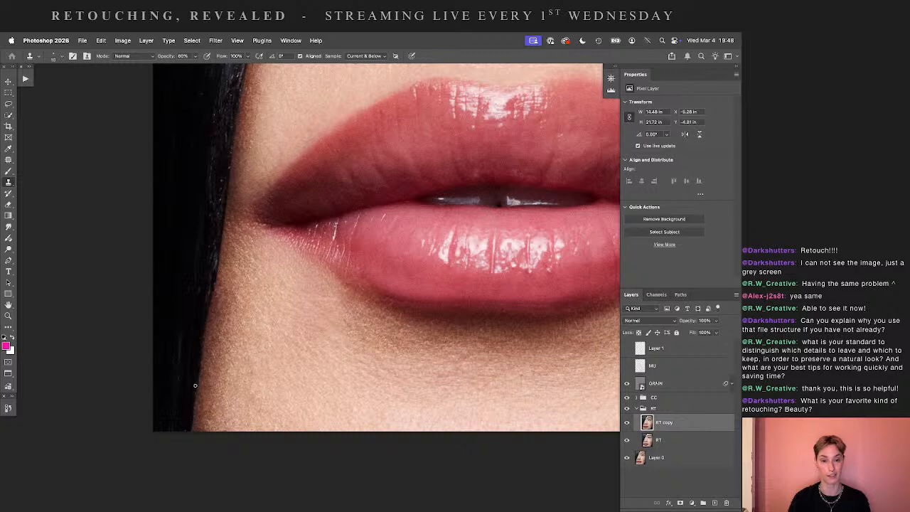
scroll(186, 422, up, 3)
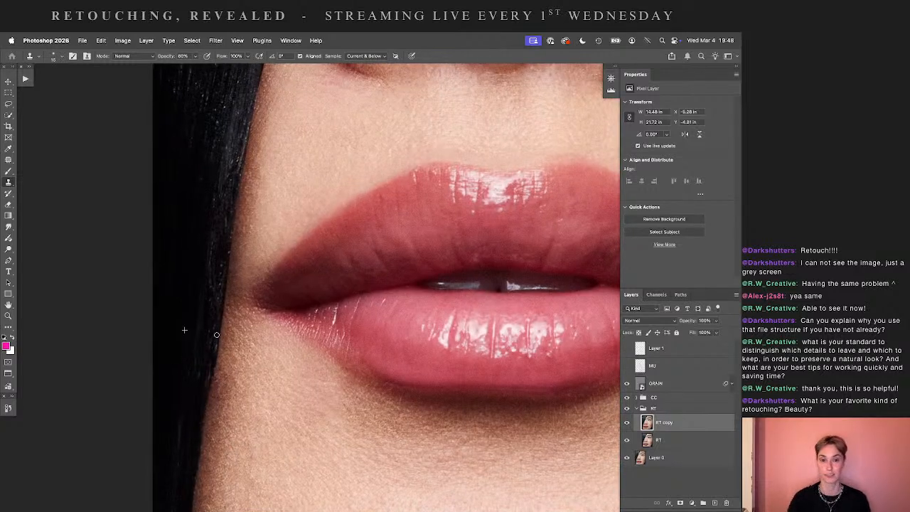
scroll(213, 380, up, 3)
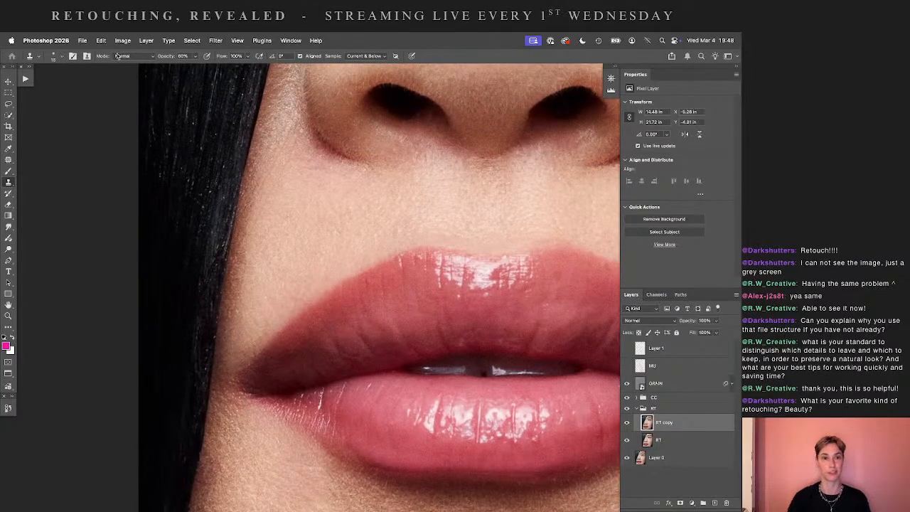
- Set the Clone Stamp mode to Darken and tone down bright flecks in the hair beside the lips and nose
click(118, 56)
click(132, 86)
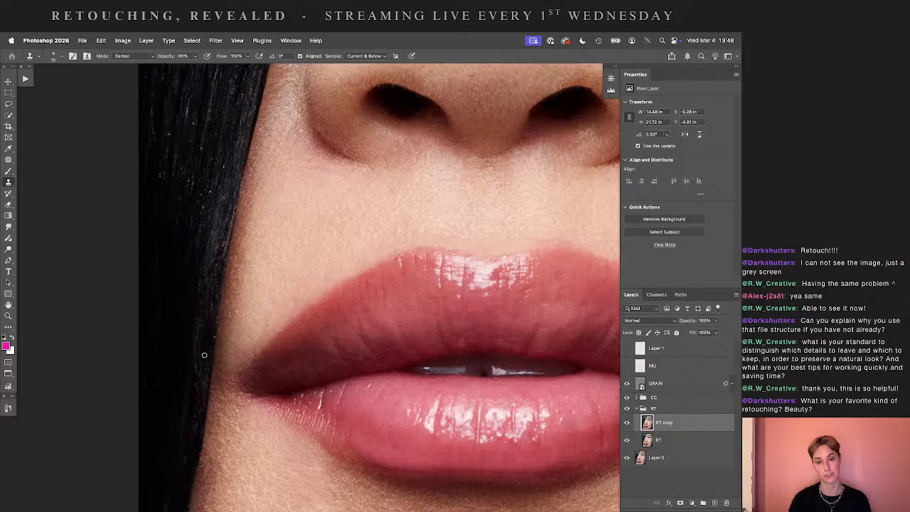
scroll(229, 322, up, 3)
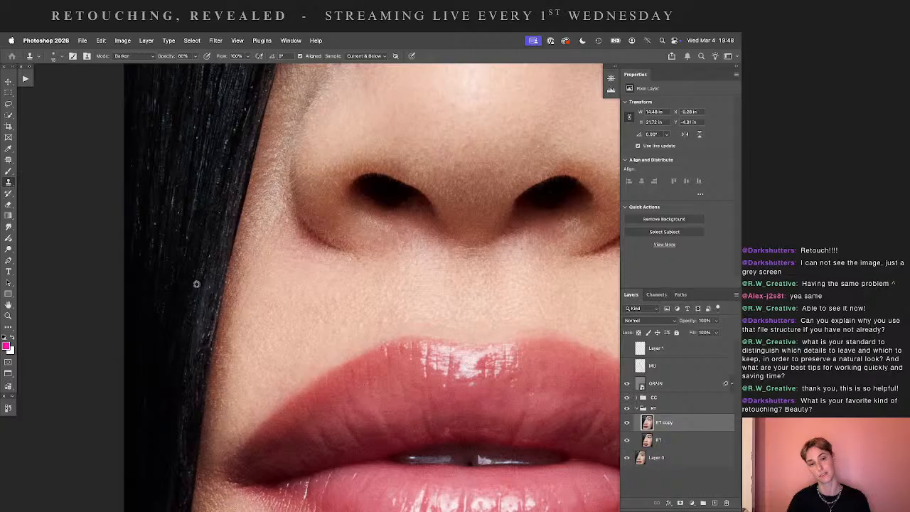
scroll(197, 274, up, 5)
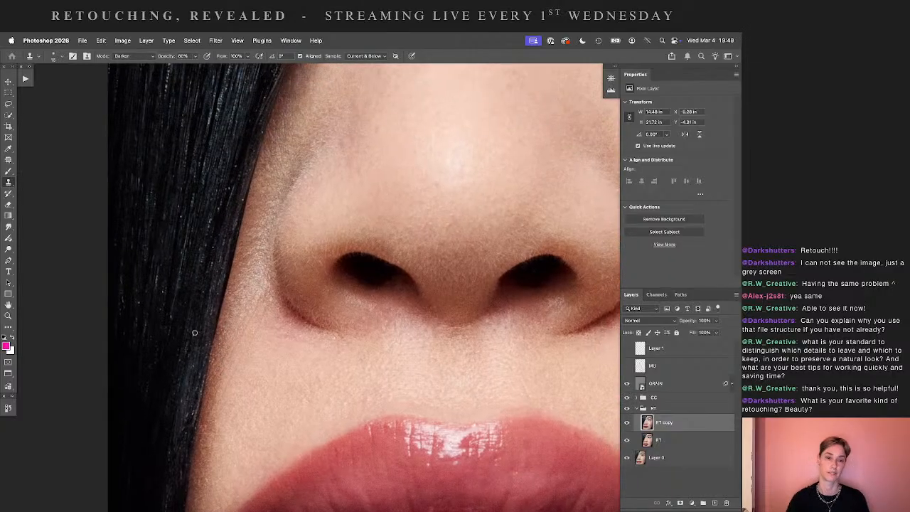
scroll(194, 276, up, 5)
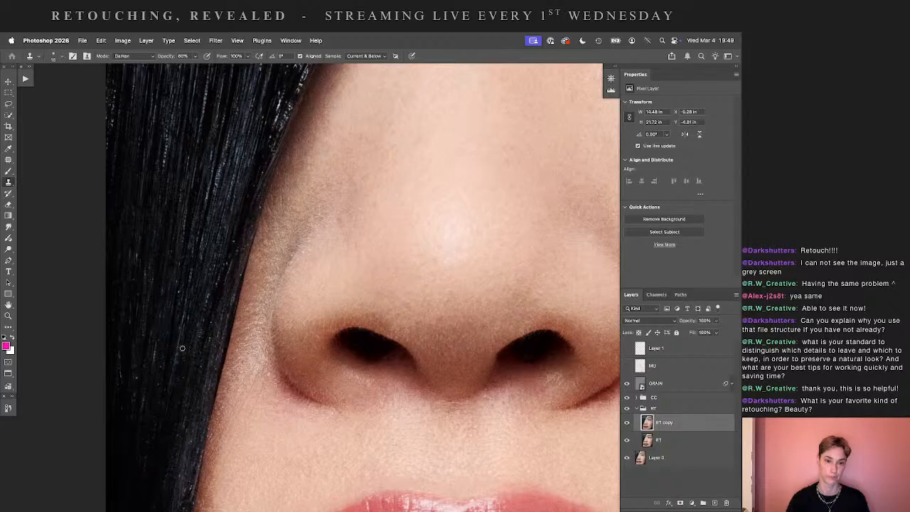
- Continue darkening stray bright flecks along the hair edge from the nose up toward the forehead with the Clone Stamp
drag(227, 275, 207, 332)
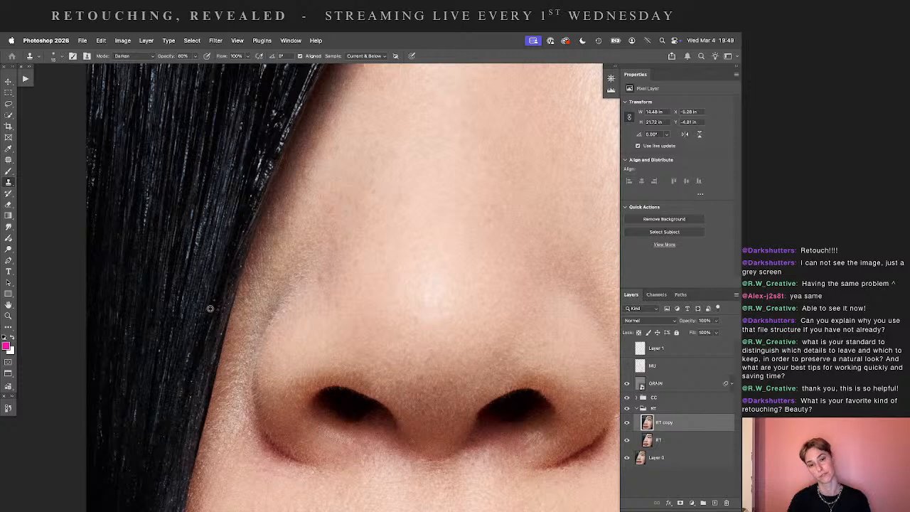
drag(240, 281, 262, 394)
key(])
key(])
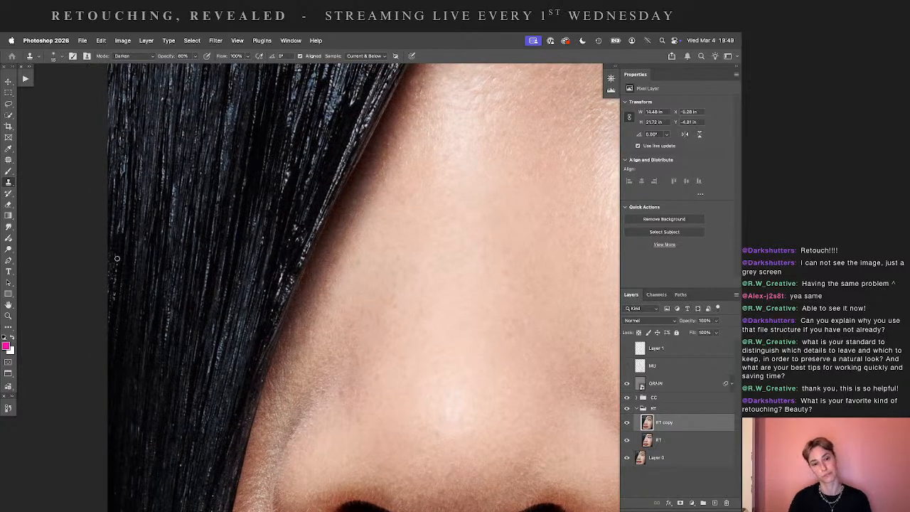
drag(279, 262, 209, 298)
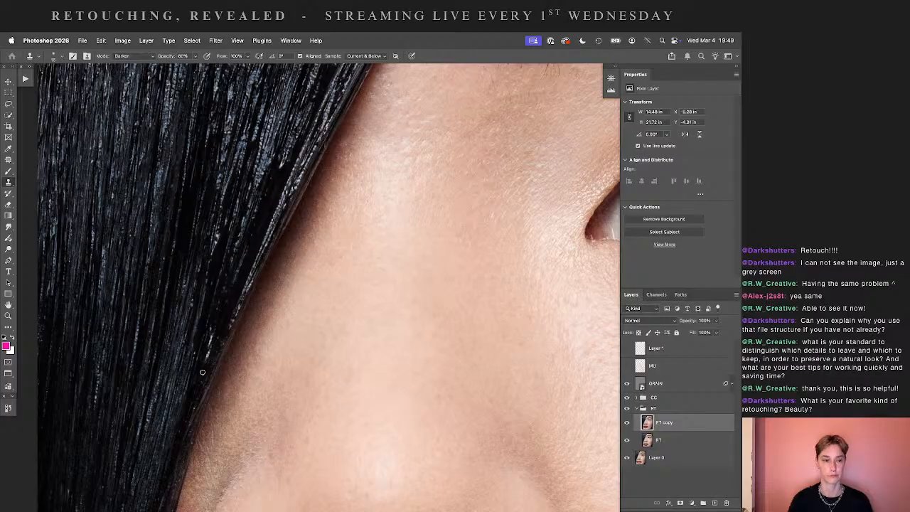
drag(280, 213, 325, 293)
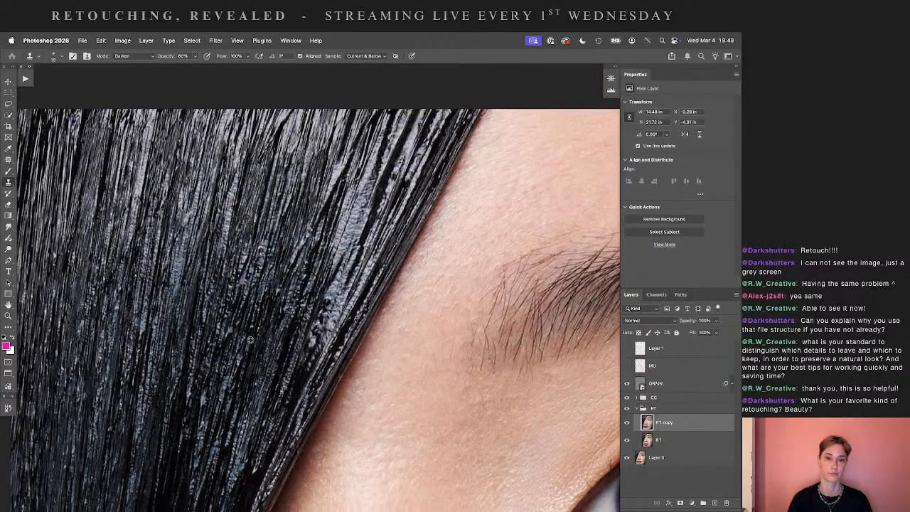
- Set the Clone Stamp to Normal mode at 100% opacity and clone cleaner strands over the rough bright patch of hair beside the forehead
drag(397, 301, 332, 256)
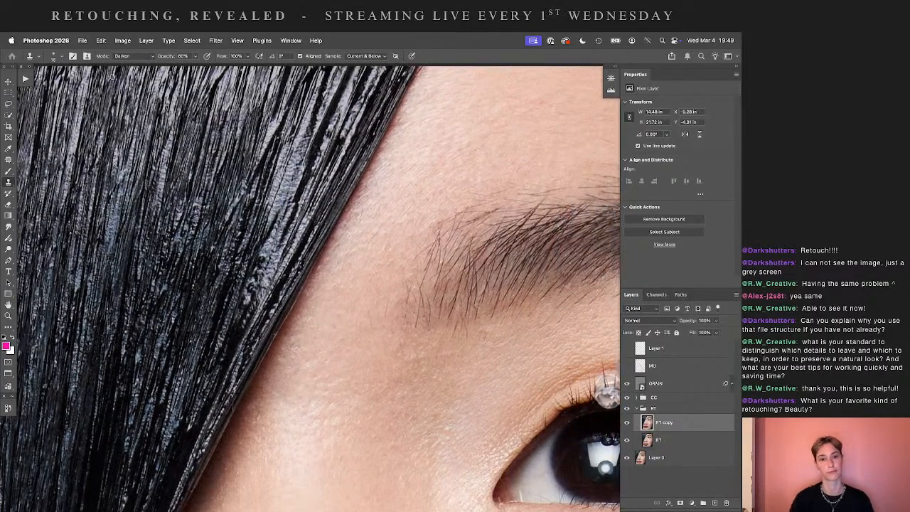
click(147, 56)
click(144, 58)
key(super+equal)
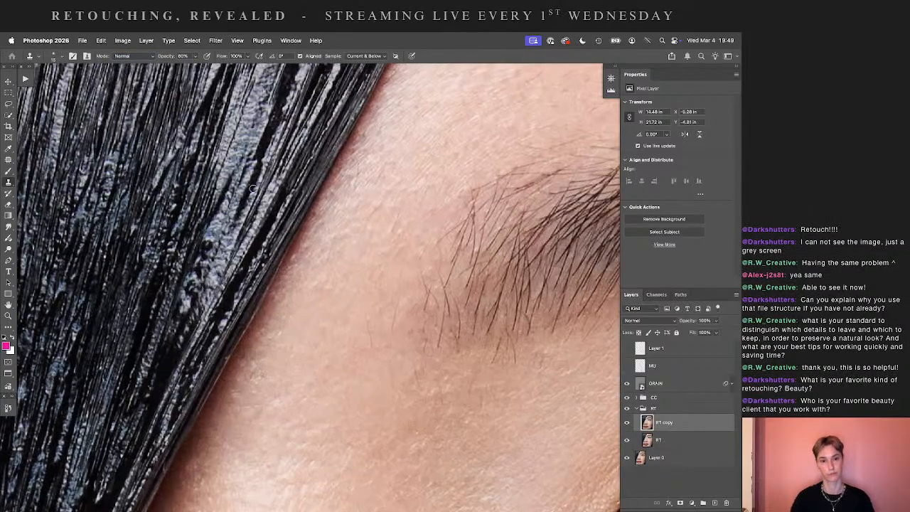
key(0)
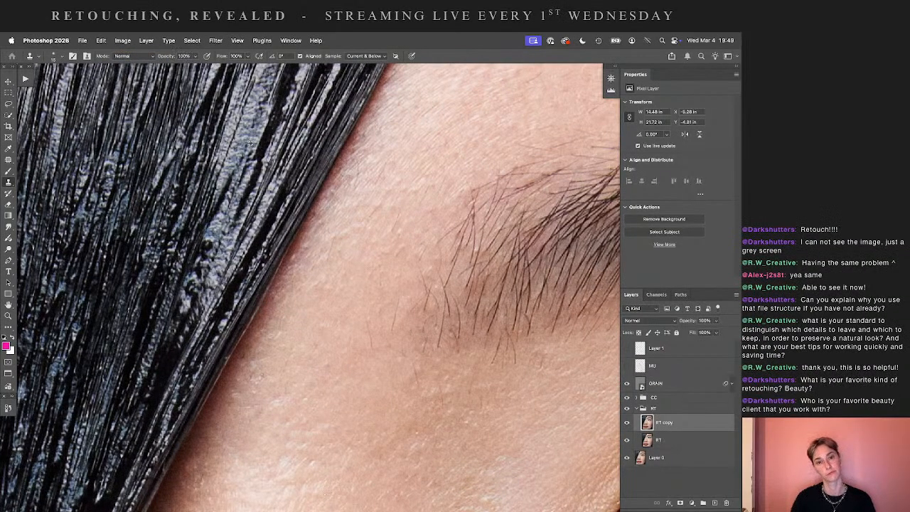
alt+click(247, 133)
mouse_move(197, 273)
mouse_down()
mouse_move(209, 243)
mouse_move(189, 293)
mouse_up()
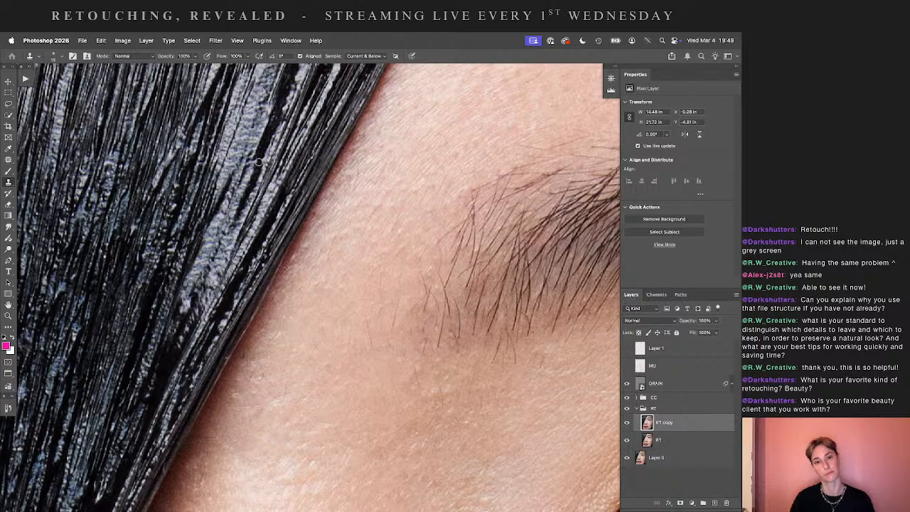
drag(276, 239, 362, 285)
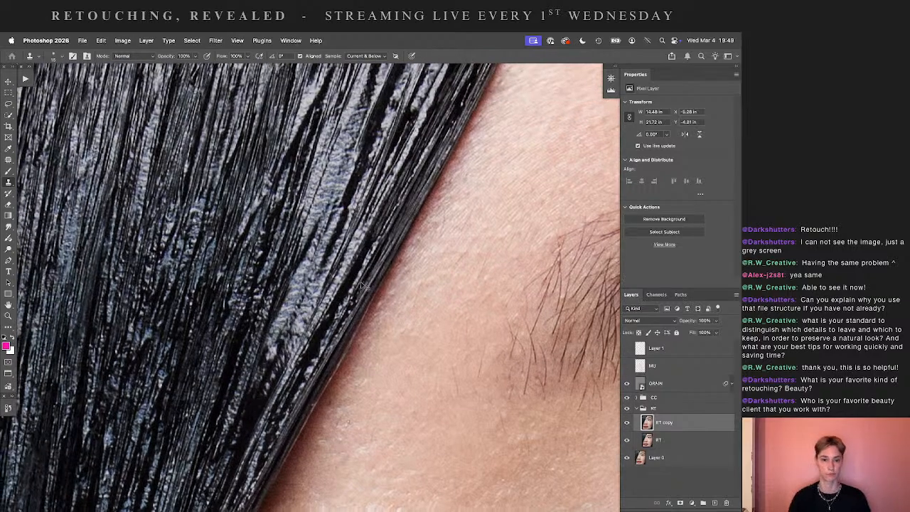
key(super+z)
- Inspect the hair beside the forehead and compare the whole portrait with the RT copy layer hidden and shown
key(super+minus)
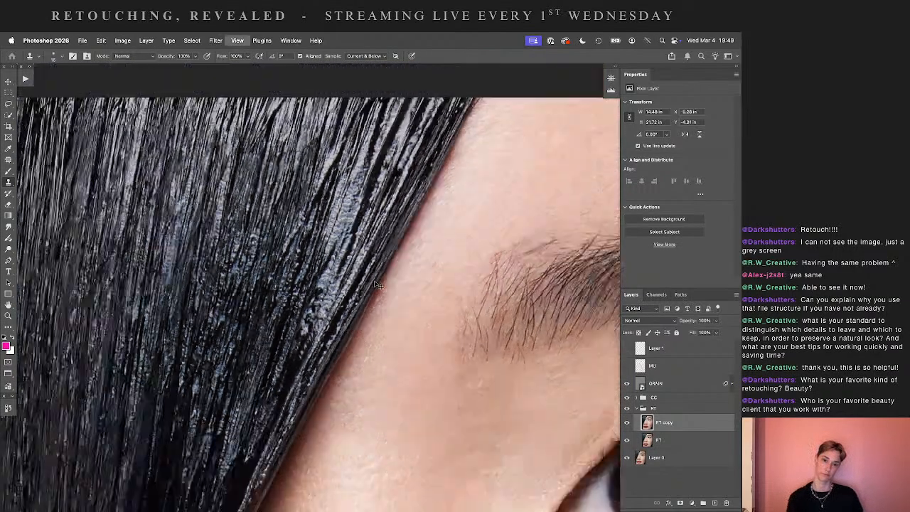
key(super+minus)
key(super+minus)
key(super+minus)
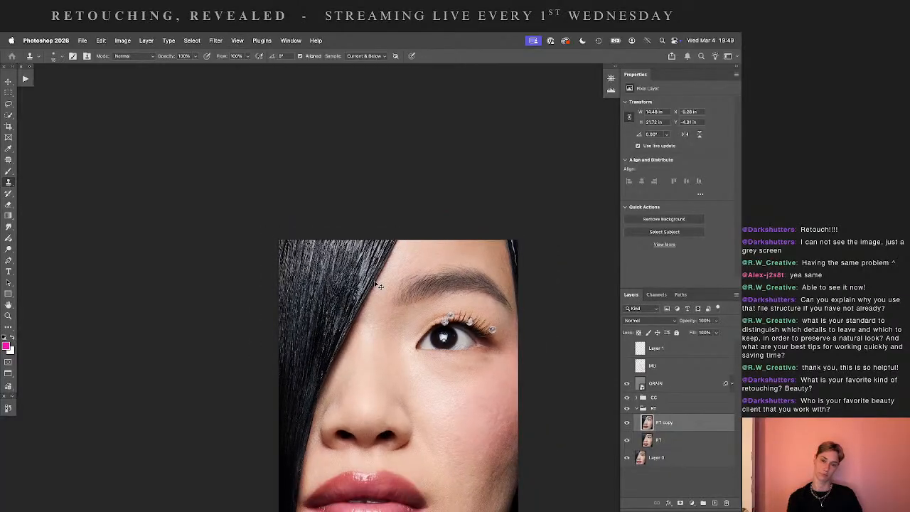
key(super+plus)
key(super+plus)
key(super+plus)
key(super+plus)
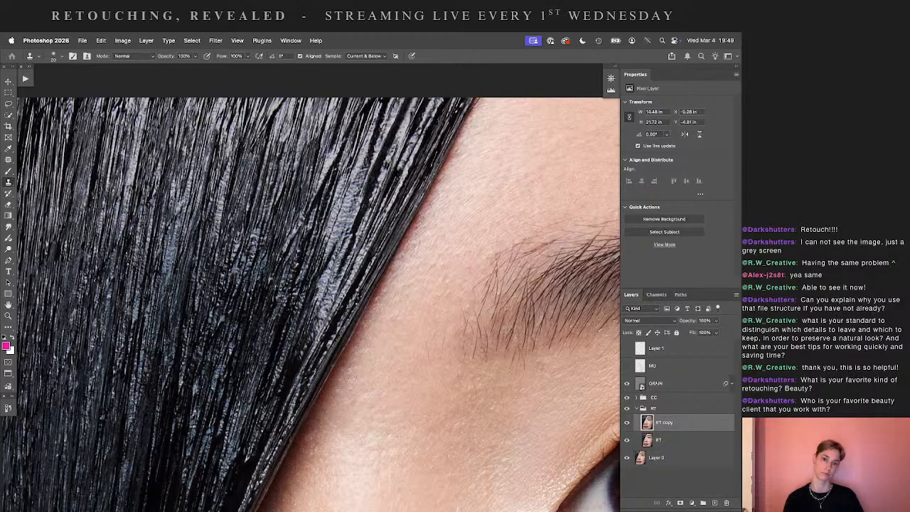
key(ctrl+0)
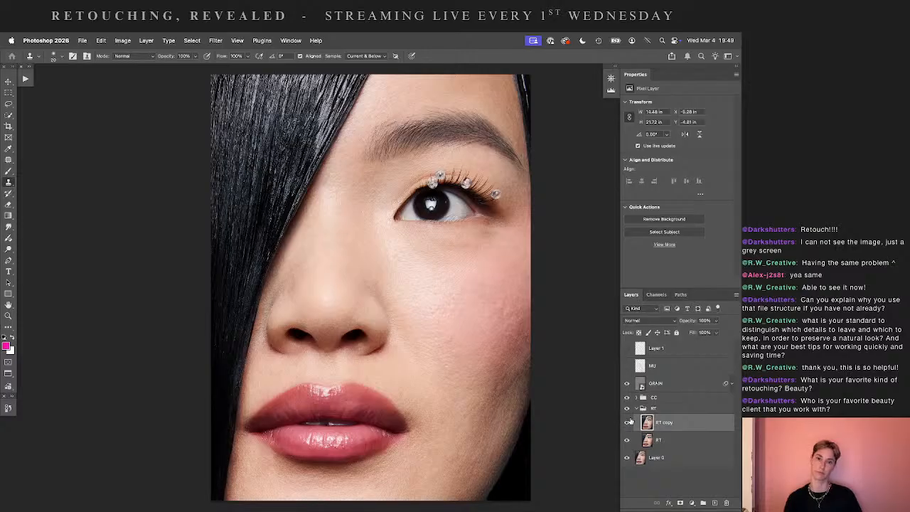
drag(579, 375, 598, 411)
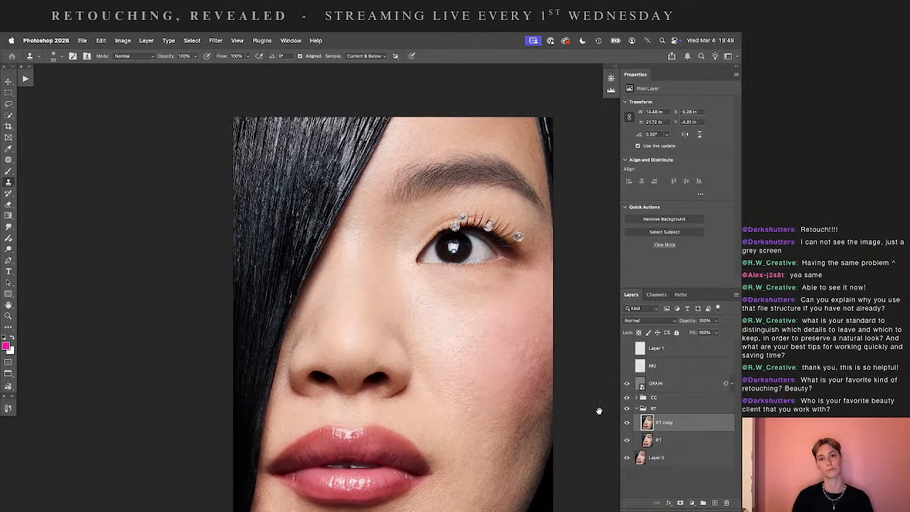
click(627, 422)
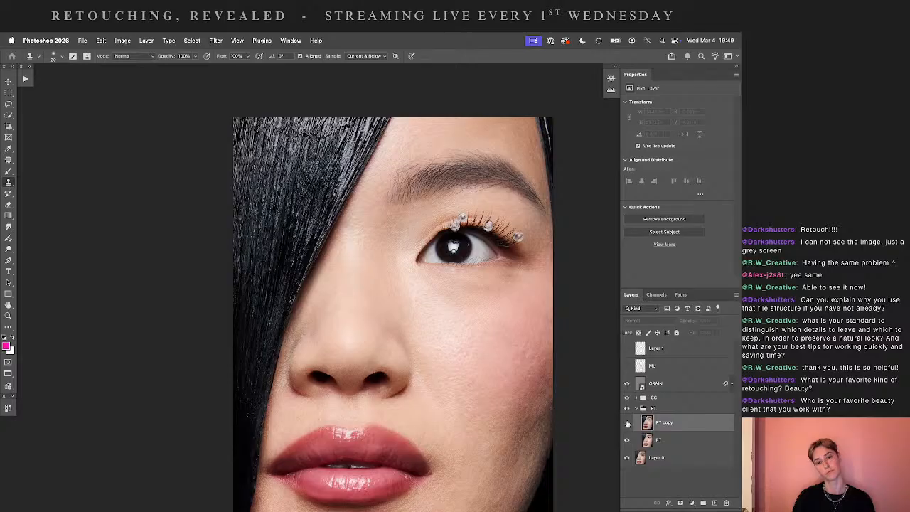
click(626, 423)
- Clone dark strands over the bright flecks near the hair edge beside the bridge of the nose
scroll(583, 392, up, 5)
key(super+plus)
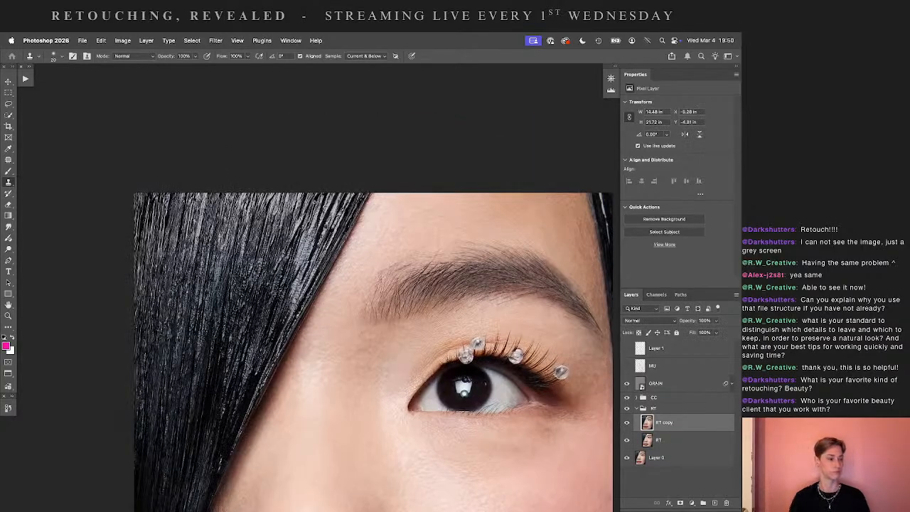
key(super+plus)
key(super+plus)
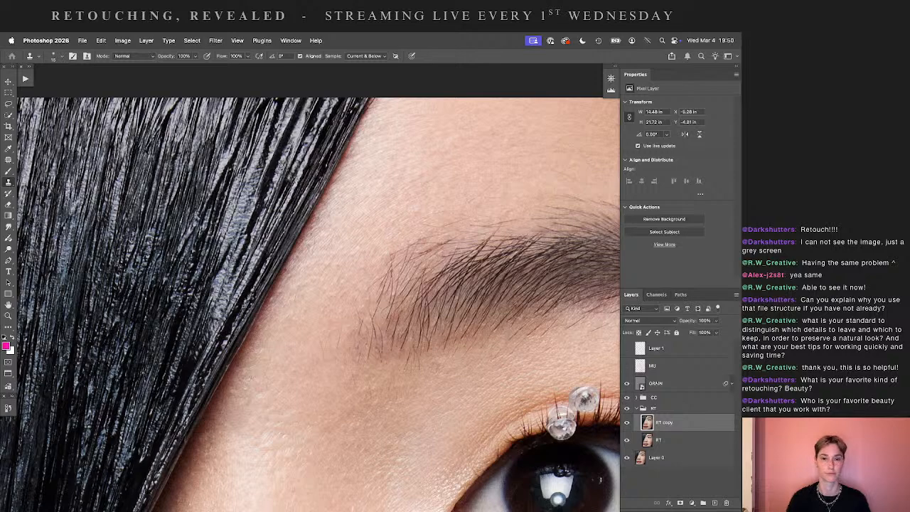
drag(247, 276, 367, 207)
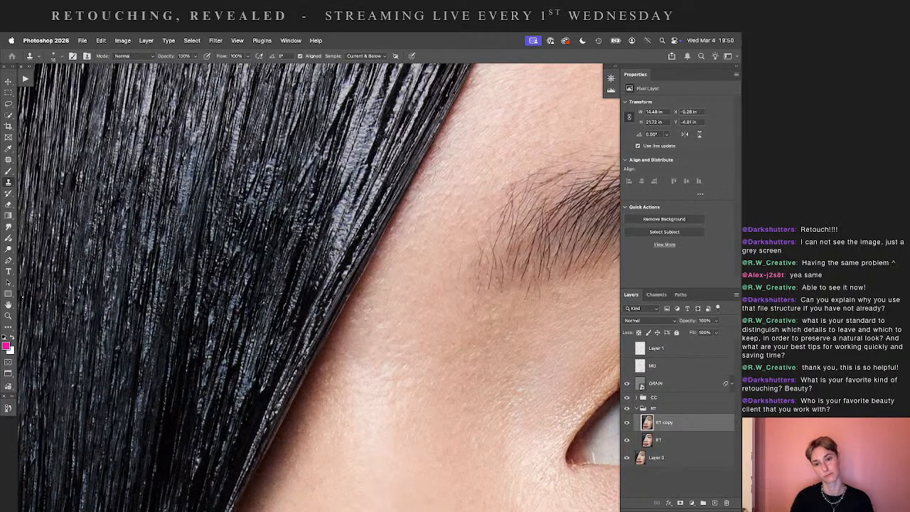
key(super+0)
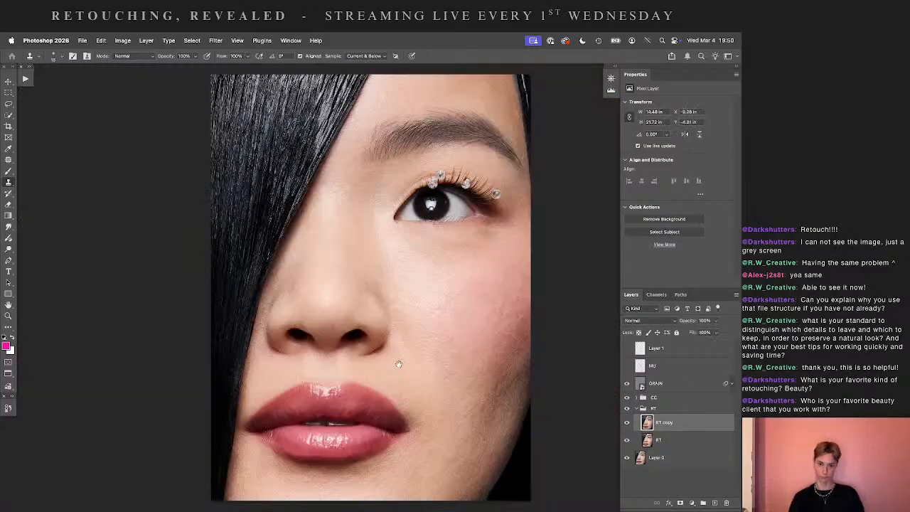
drag(378, 309, 412, 345)
key(super+=)
key(super+=)
key(super+=)
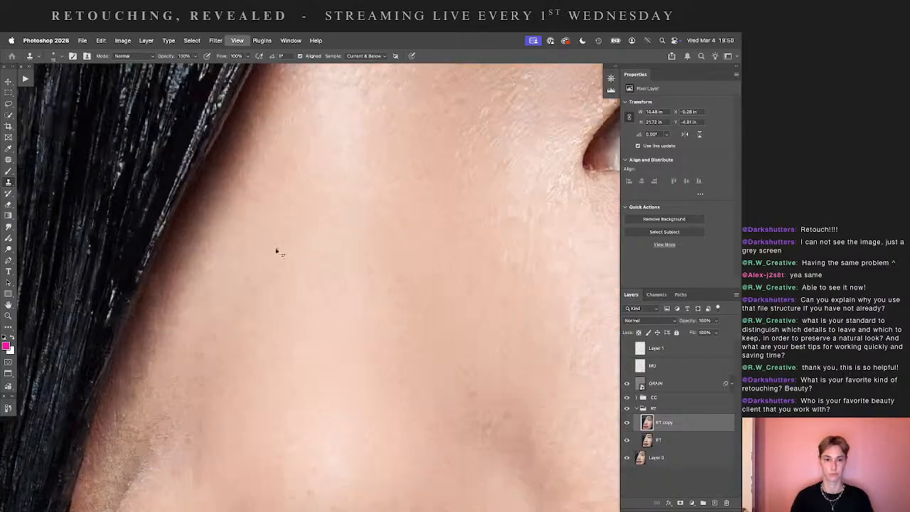
drag(277, 252, 367, 264)
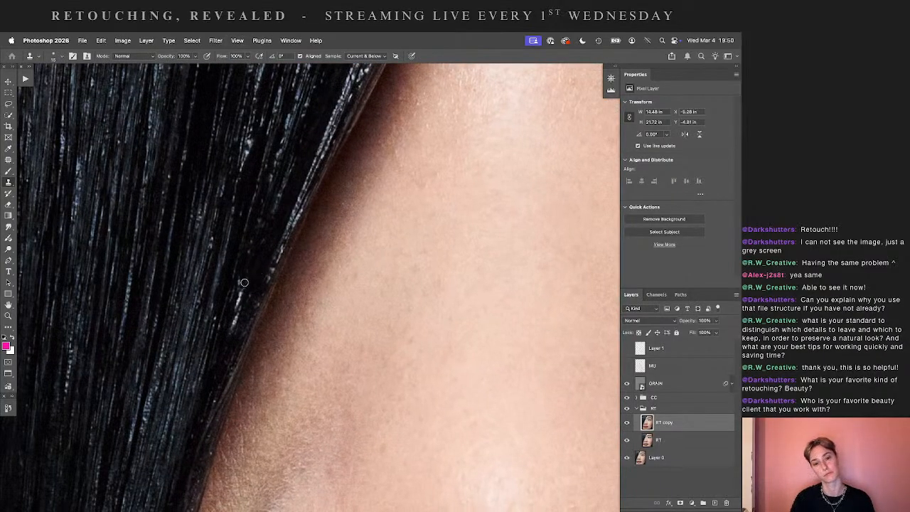
alt+click(227, 334)
drag(240, 302, 225, 346)
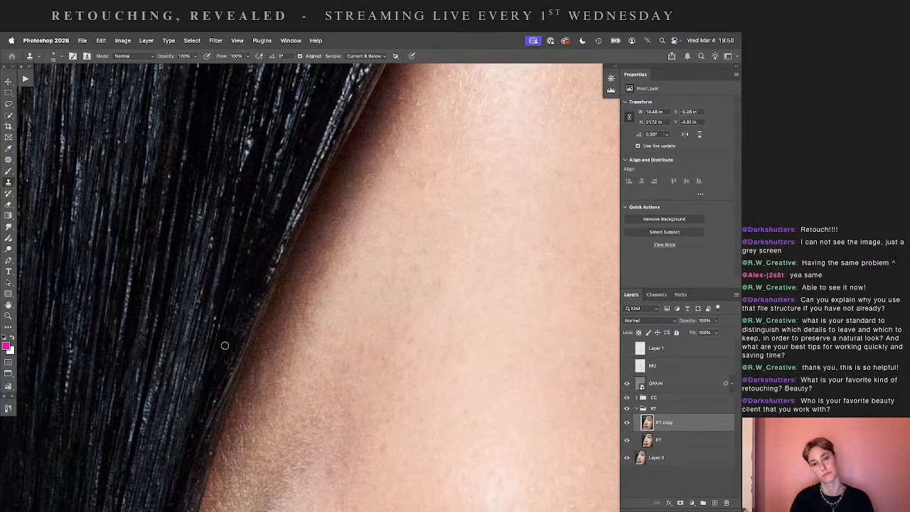
- Compare the whole portrait with the RT group hidden and shown
key(super+0)
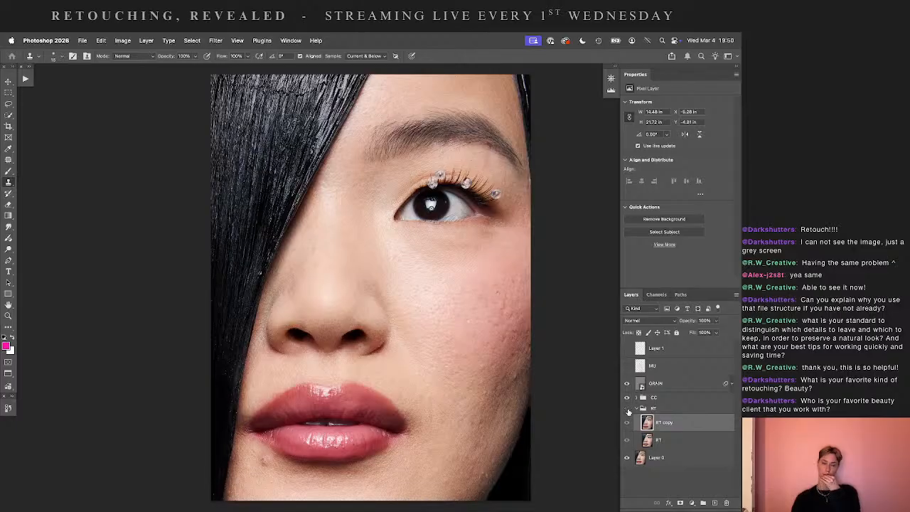
click(627, 410)
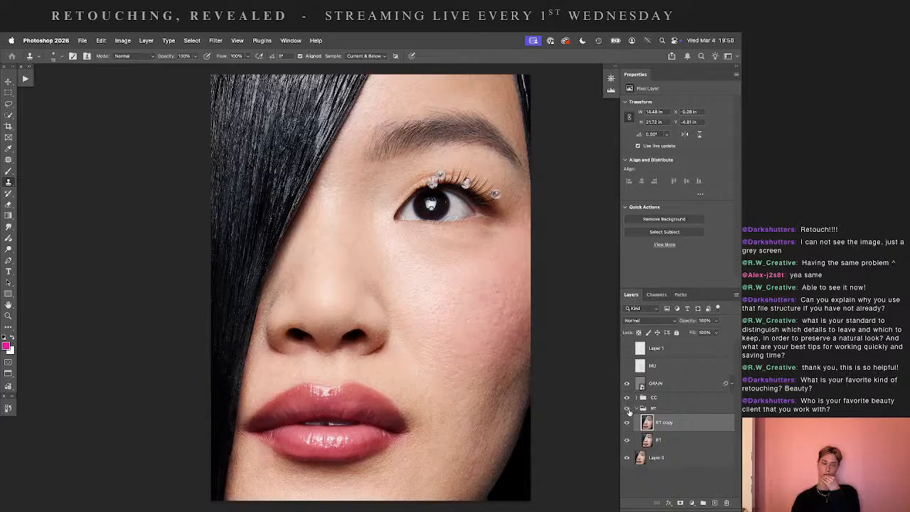
click(626, 410)
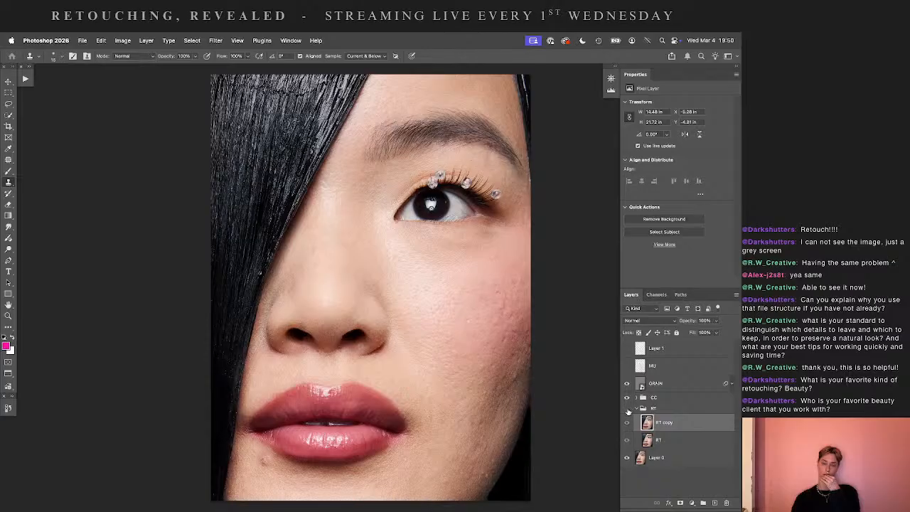
click(626, 409)
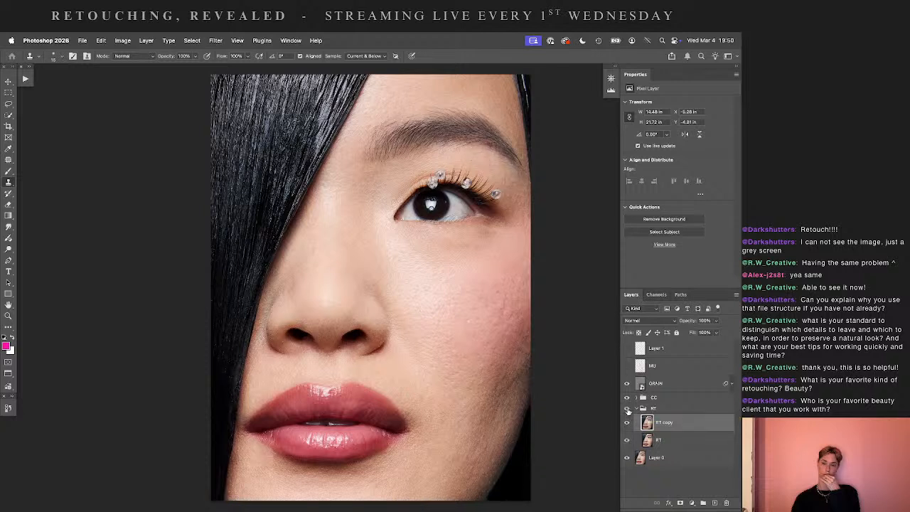
click(627, 410)
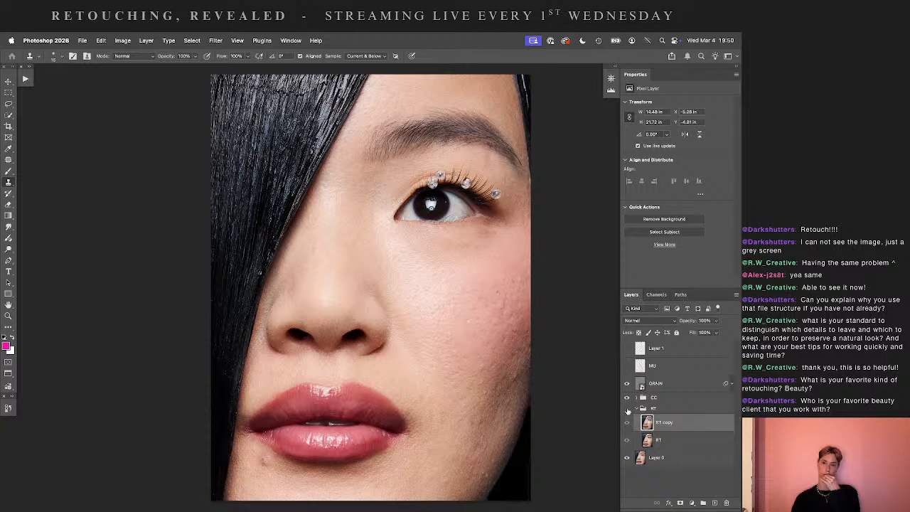
click(627, 410)
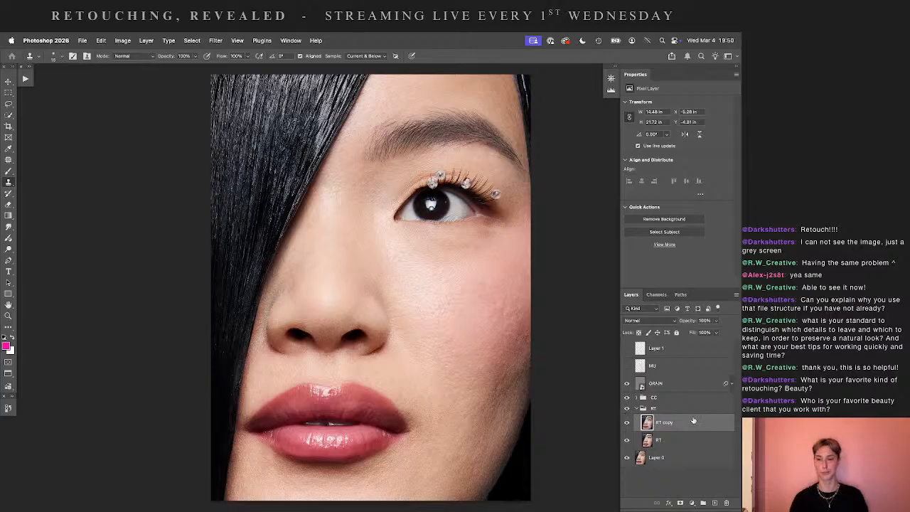
- Merge the RT copy layer into RT, duplicate the merged layer, and check the new copy by toggling its visibility
key(super+e)
key(super+j)
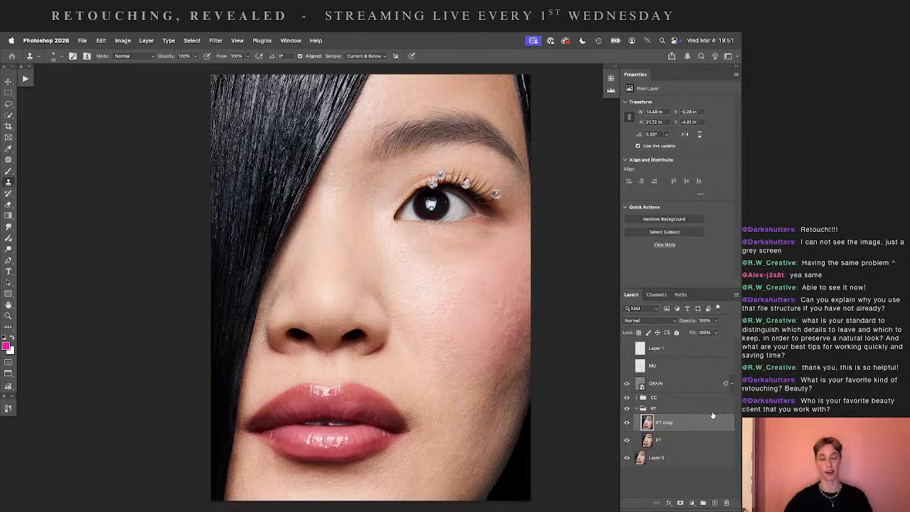
click(627, 421)
click(627, 422)
click(626, 422)
click(627, 421)
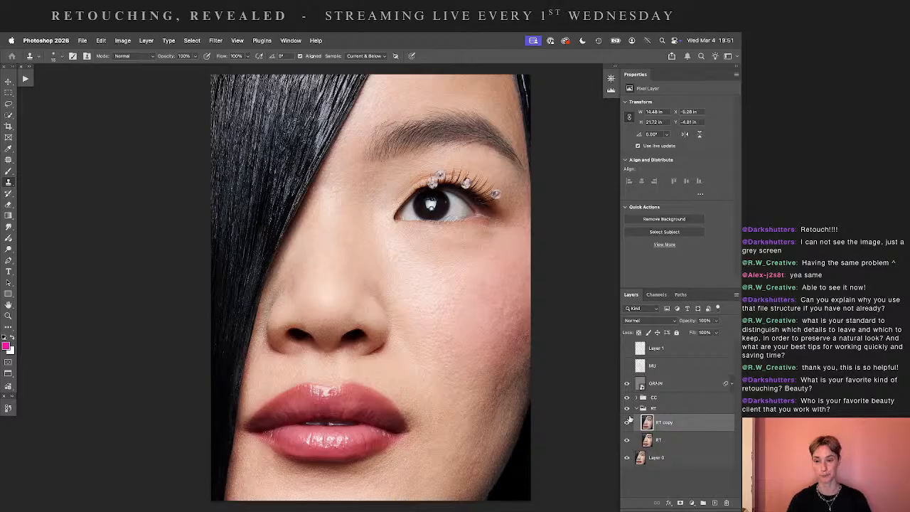
- Review the overall retouch once more by toggling the visibility of the RT group
click(627, 408)
click(626, 408)
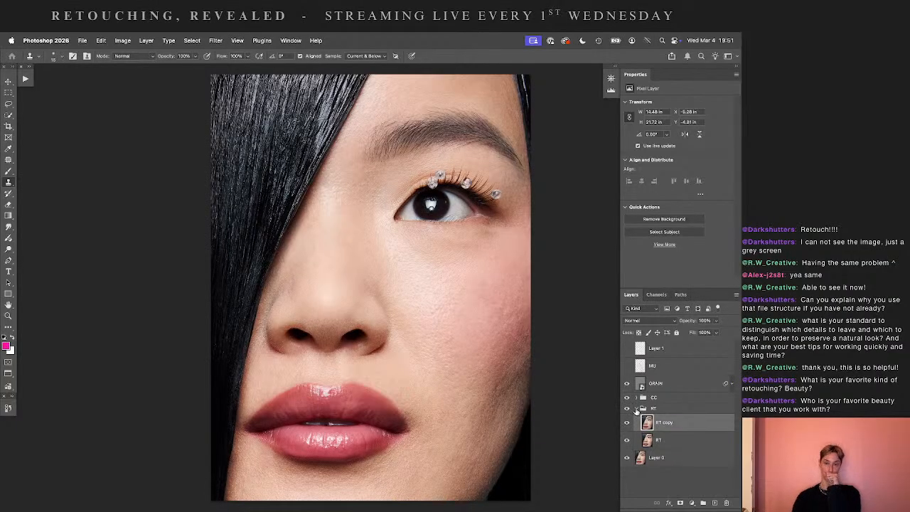
click(627, 409)
click(627, 408)
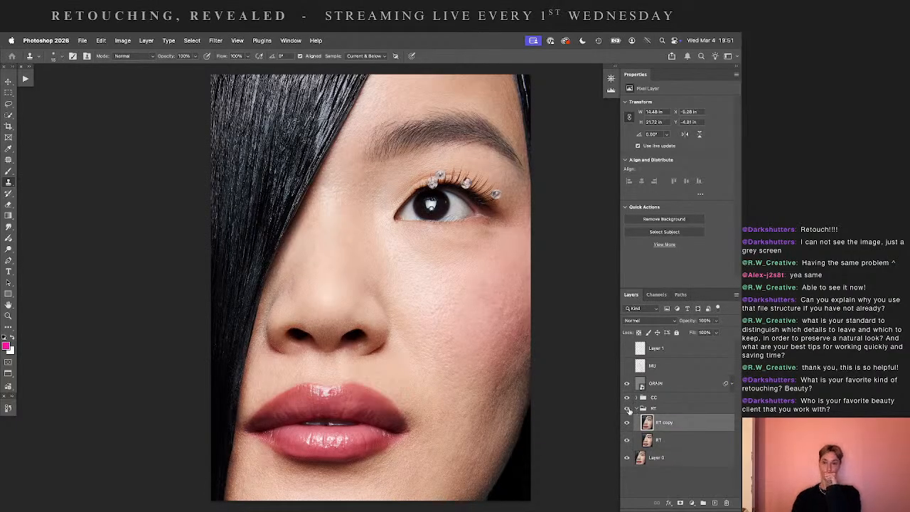
- Examine the skin around the nose, cheek and corner of the mouth up close
click(8, 82)
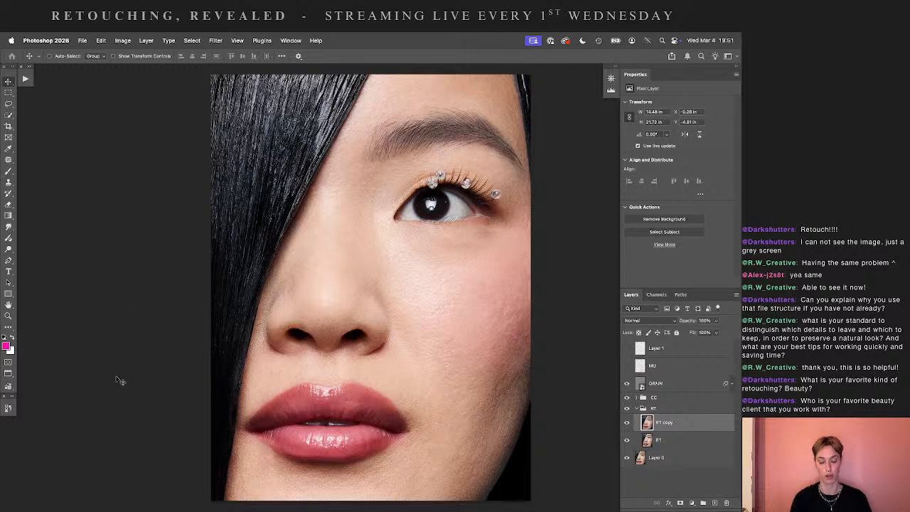
key(super+plus)
key(super+plus)
key(super+plus)
key(super+plus)
drag(448, 378, 389, 179)
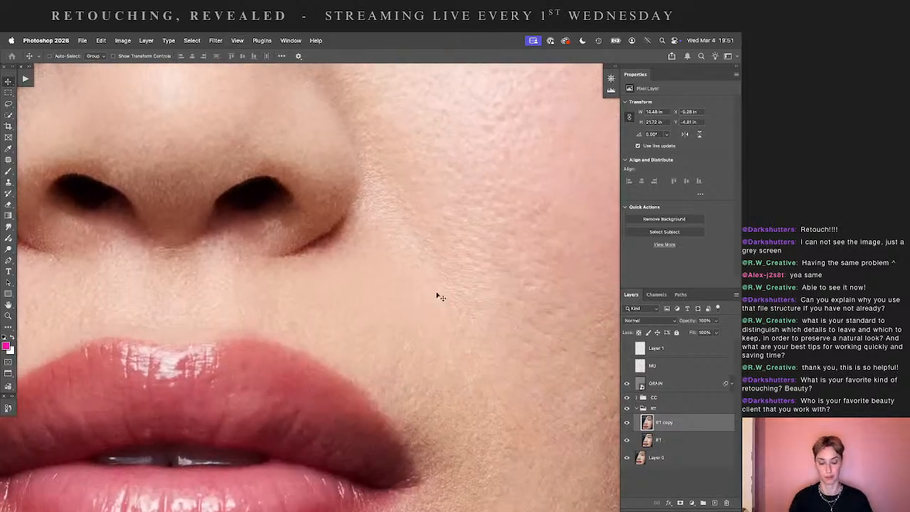
key(super+0)
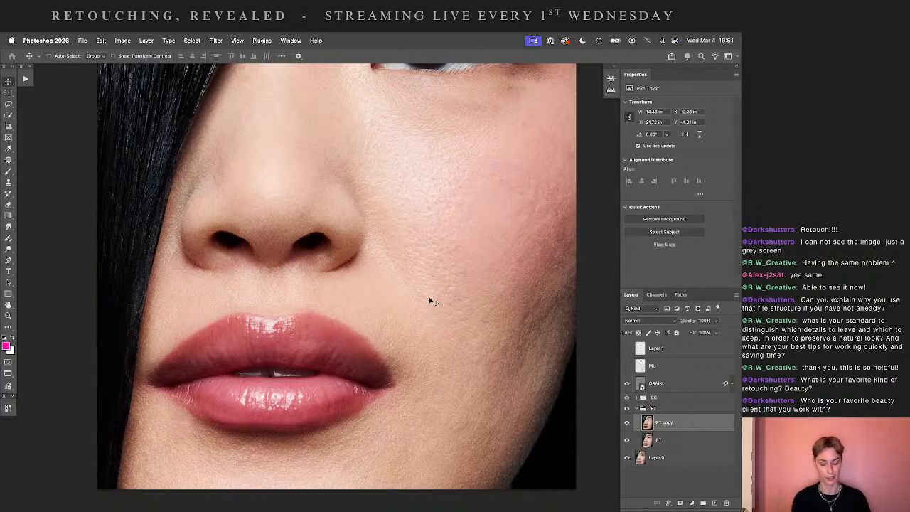
- Set the Clone Stamp to 40% opacity and clone dark hair over the faint bright strands beside the mouth
key(super+plus)
key(super+plus)
drag(77, 350, 483, 180)
key(s)
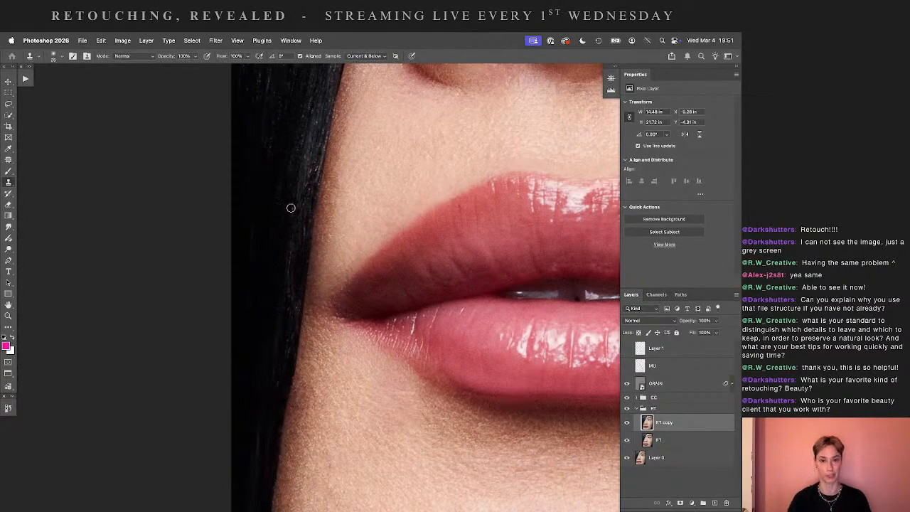
scroll(273, 178, up, 2)
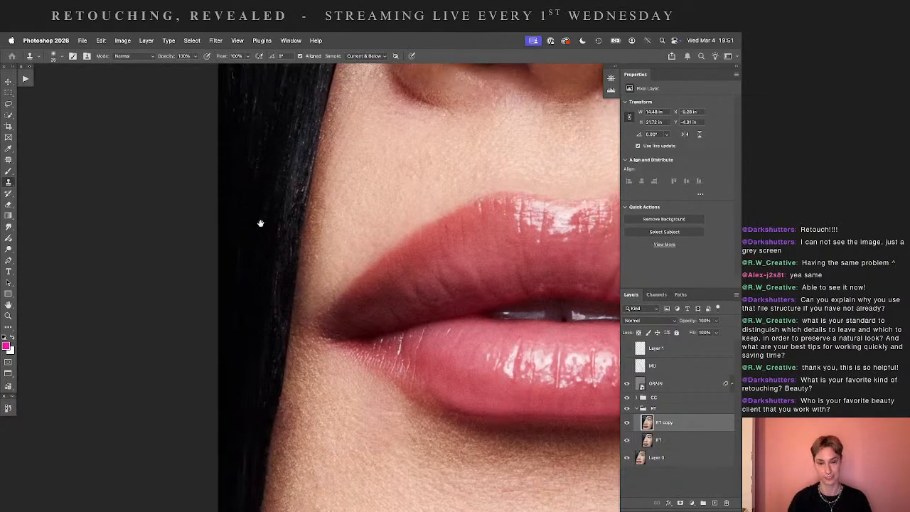
alt+click(278, 136)
key(4)
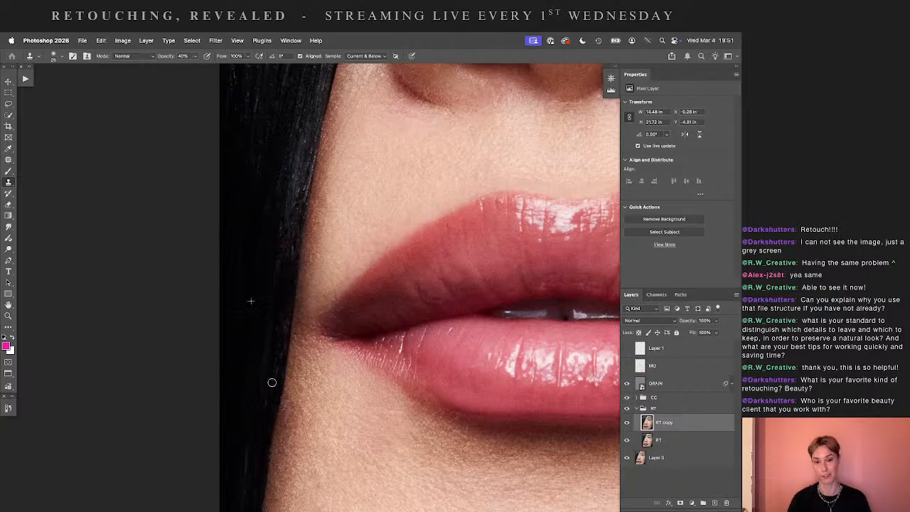
drag(282, 140, 237, 317)
scroll(230, 194, down, 5)
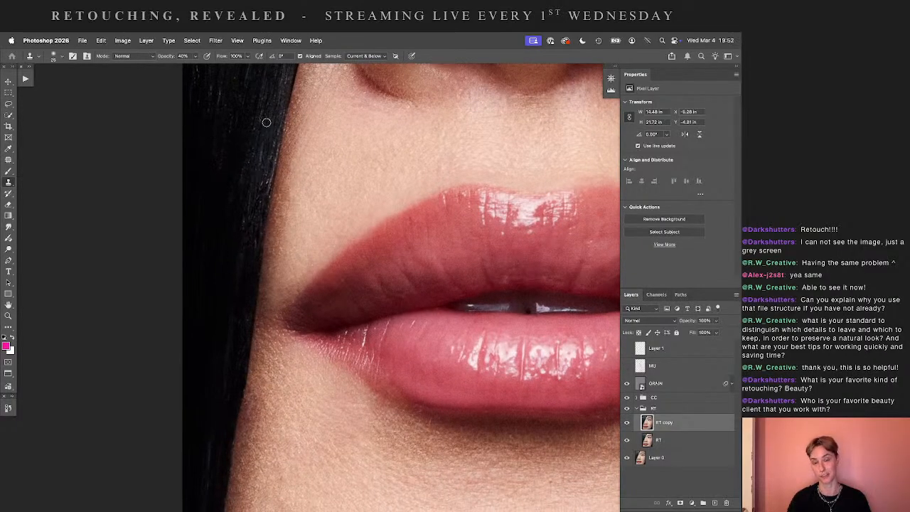
- Clone dark hair over the faint bright strands along the hair edge above the mouth corner
drag(276, 114, 253, 241)
drag(271, 135, 252, 254)
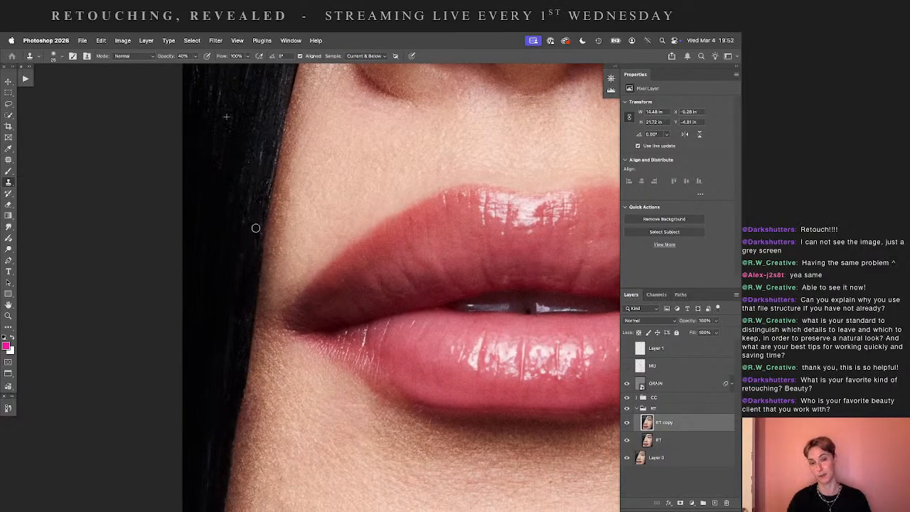
key(super+0)
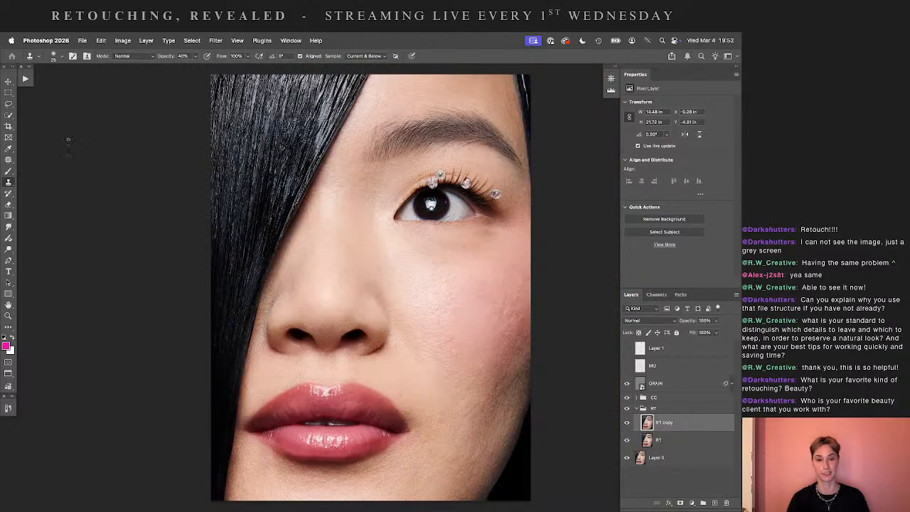
- Compare the image with and without the RT copy layer, and examine the nose up close
click(8, 80)
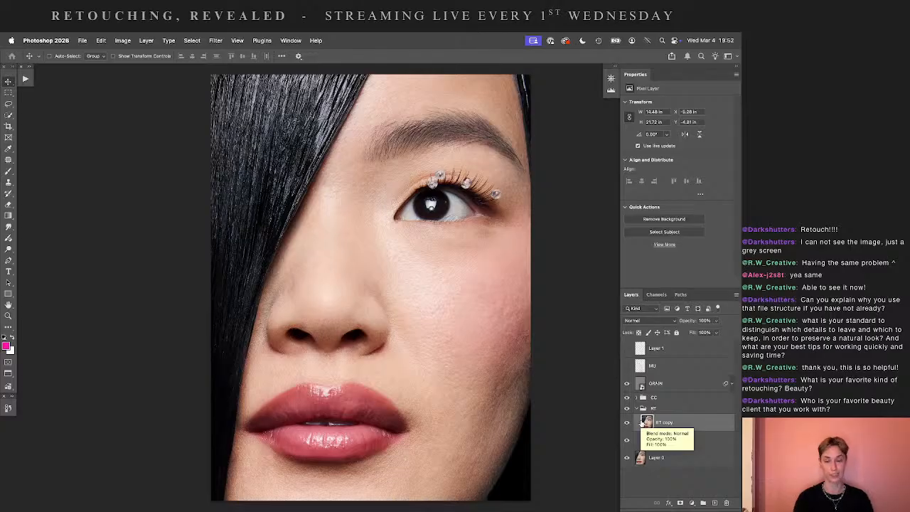
click(628, 424)
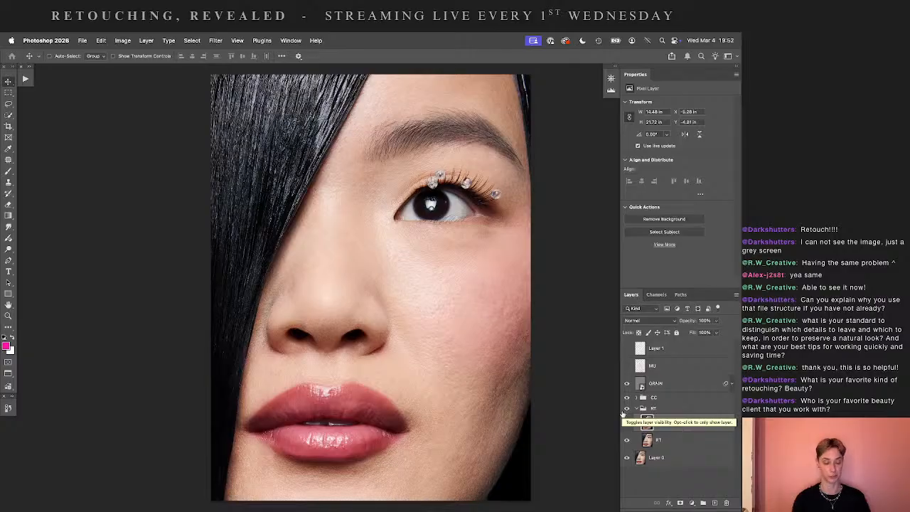
key(super+plus)
key(super+plus)
key(super+plus)
key(super+plus)
key(super+plus)
key(super+minus)
key(super+minus)
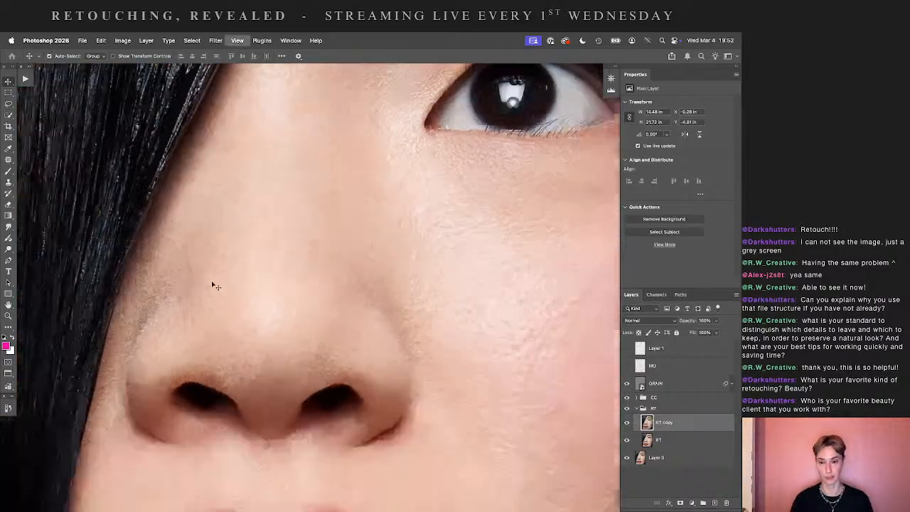
- Examine the eye, lashes and under-eye skin up close
key(super+0)
drag(365, 286, 226, 357)
key(super+plus)
key(super+plus)
key(super+plus)
drag(306, 322, 309, 356)
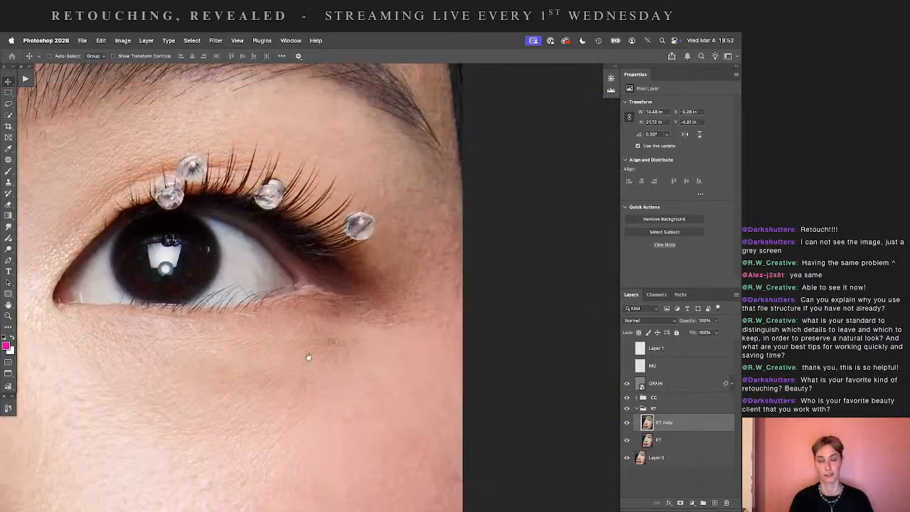
scroll(316, 361, left, 3)
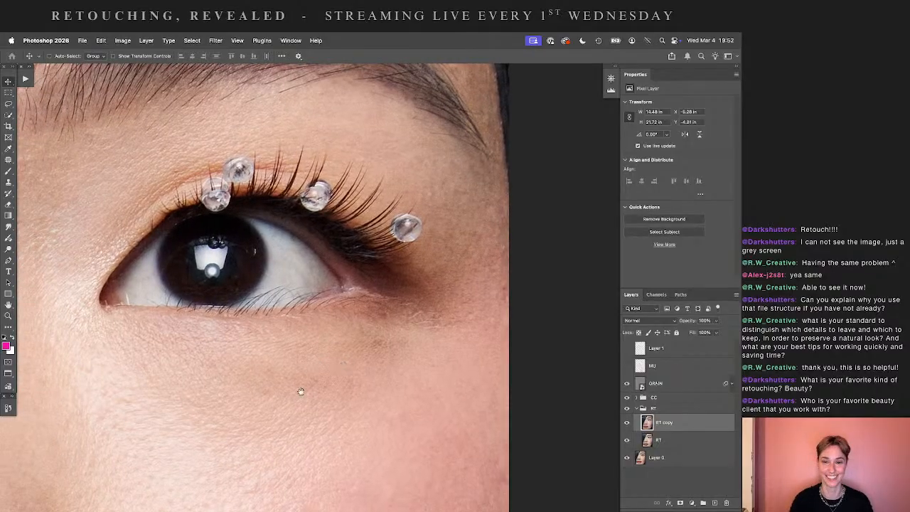
- Inspect the retouched skin around the nose, lips, eyebrow and inner corner of the eye at close range
drag(300, 390, 579, 248)
drag(213, 451, 408, 288)
key(super+minus)
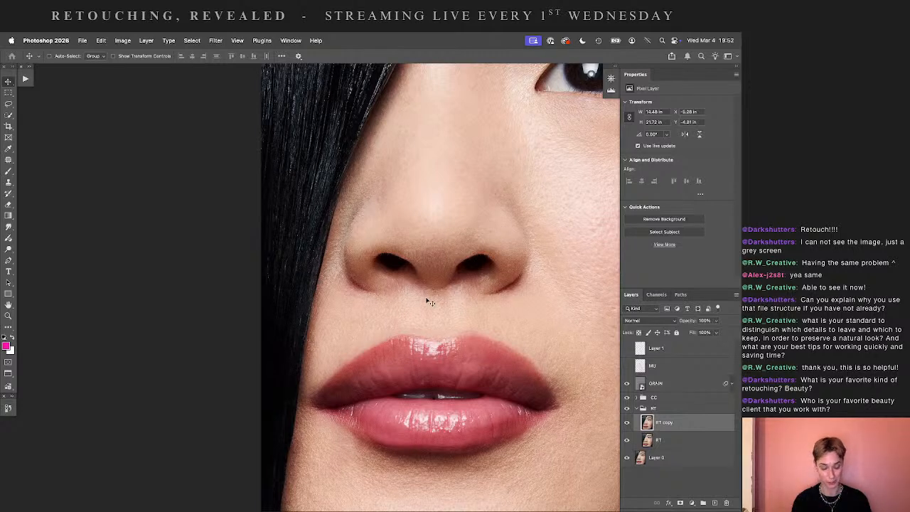
key(super+plus)
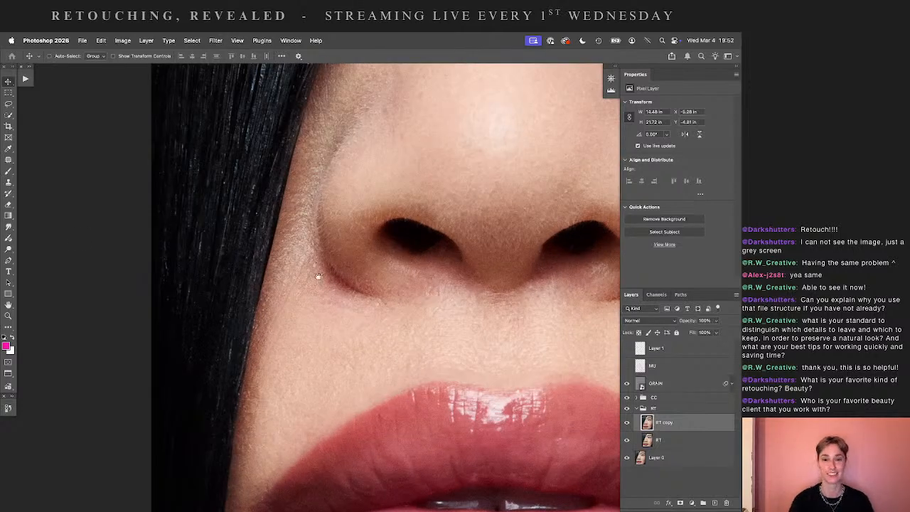
drag(372, 350, 273, 205)
drag(284, 266, 361, 256)
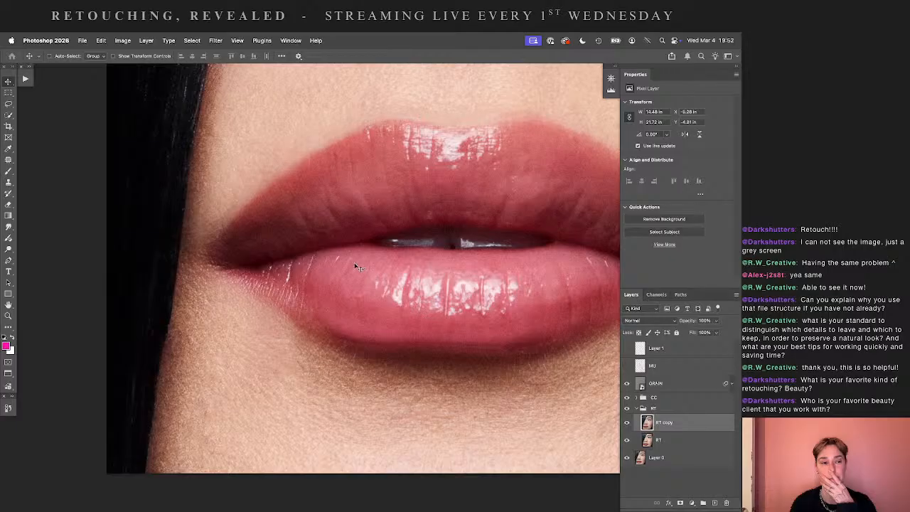
drag(436, 256, 368, 347)
drag(488, 250, 317, 268)
drag(391, 115, 357, 318)
drag(306, 108, 394, 299)
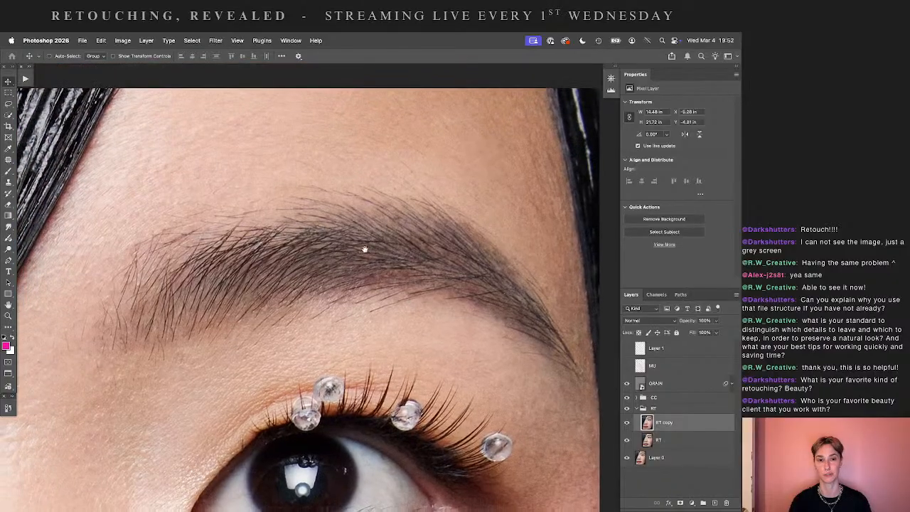
drag(315, 303, 374, 239)
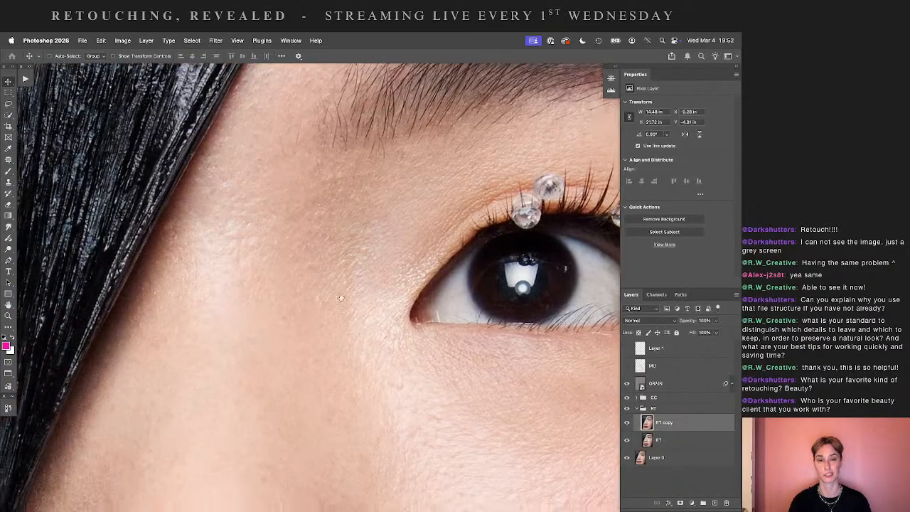
drag(317, 361, 378, 292)
drag(343, 336, 430, 153)
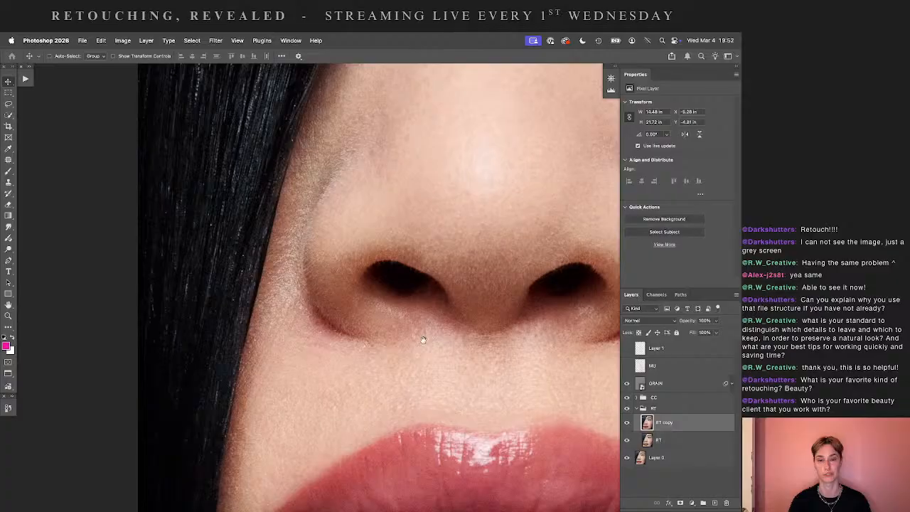
- Examine the skin texture beside the nose, around both mouth corners and across the lower cheek
drag(444, 337, 407, 325)
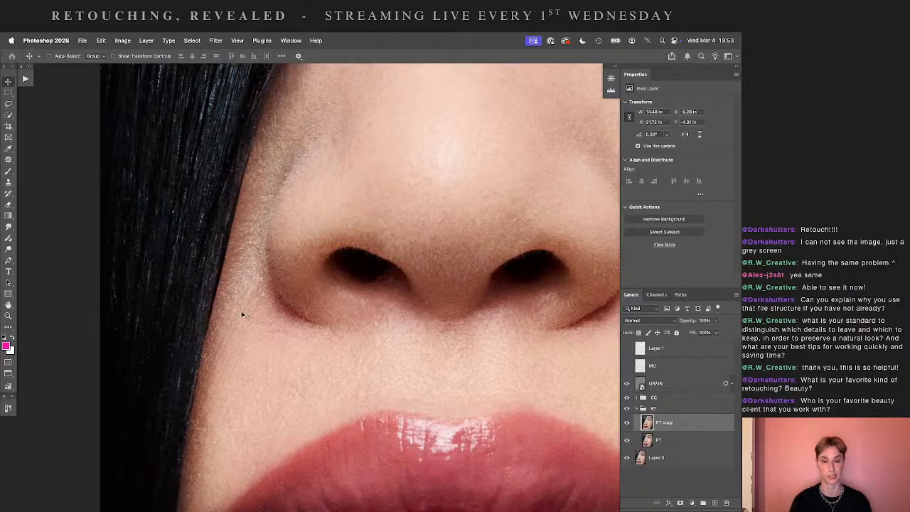
drag(292, 339, 299, 281)
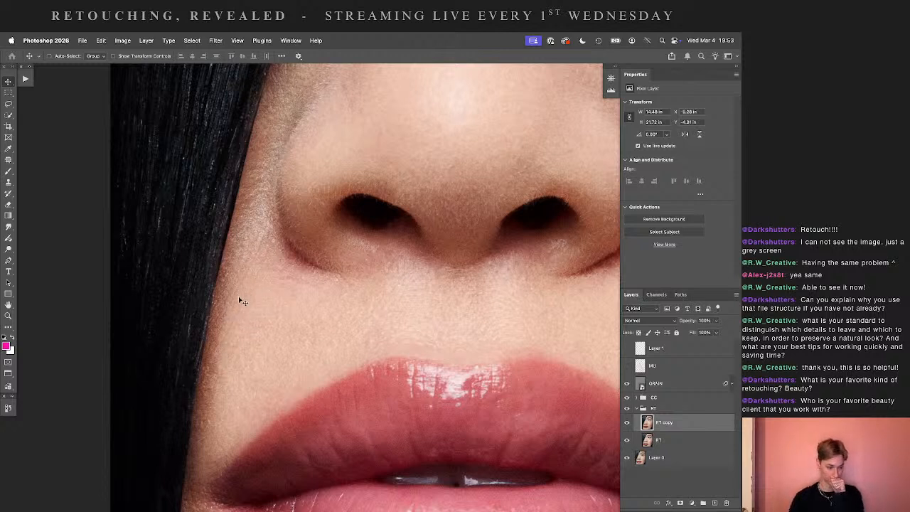
scroll(337, 390, down, 5)
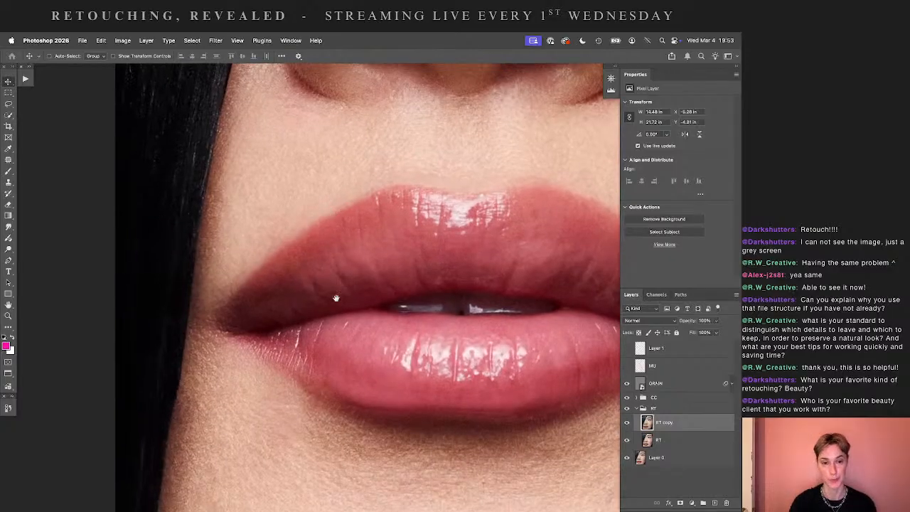
scroll(244, 354, right, 2)
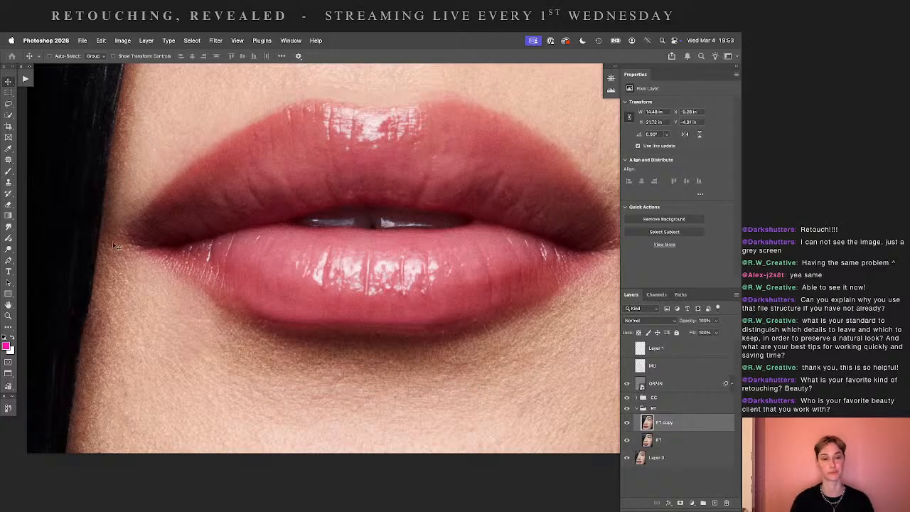
drag(554, 234, 317, 305)
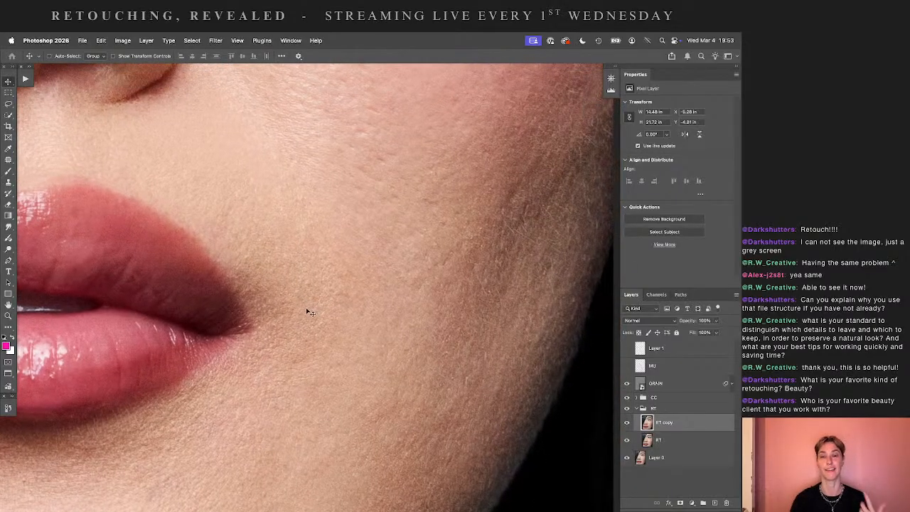
drag(220, 305, 447, 300)
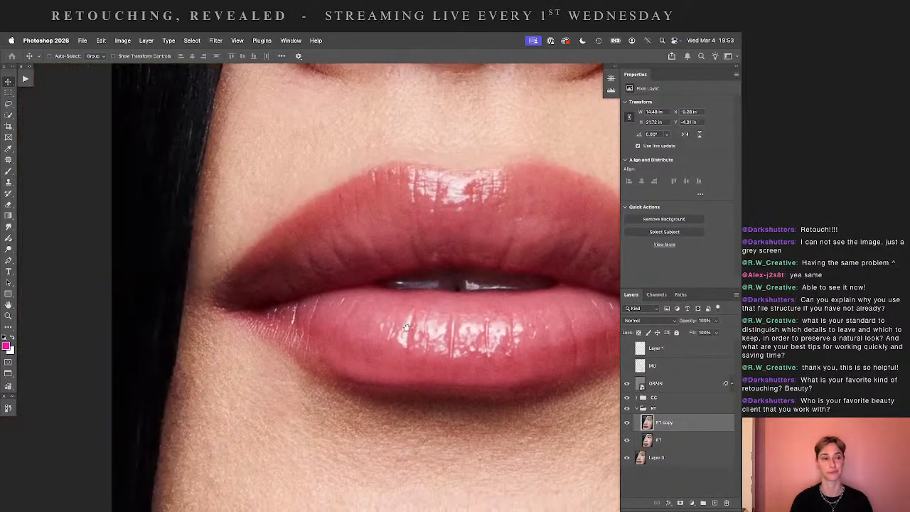
drag(406, 327, 398, 330)
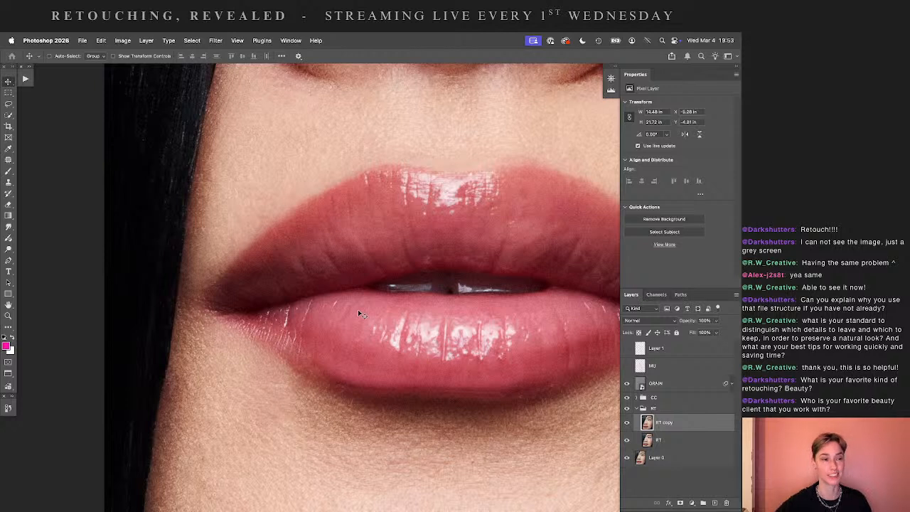
scroll(314, 358, down, 3)
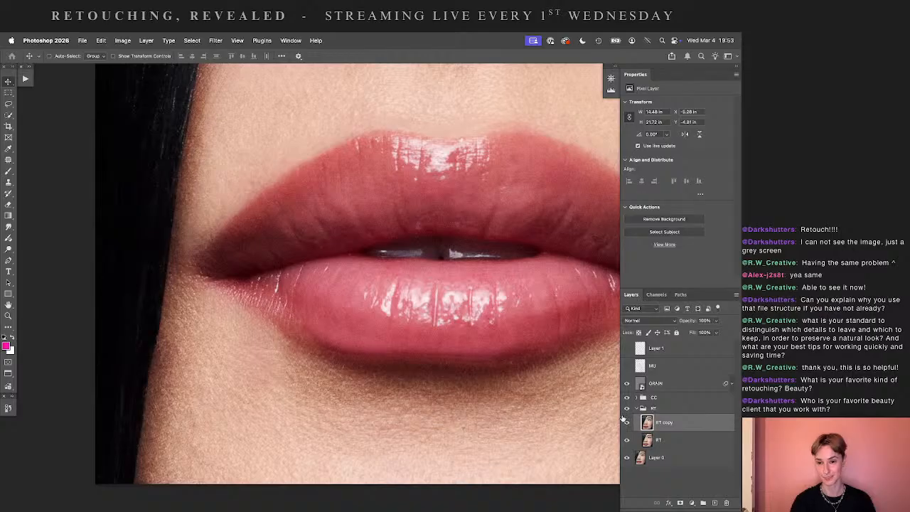
drag(562, 370, 244, 440)
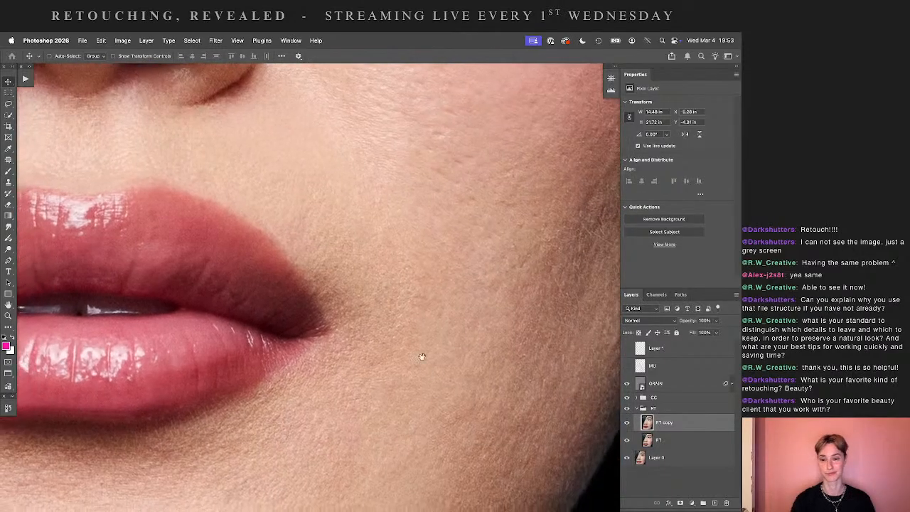
drag(421, 357, 379, 305)
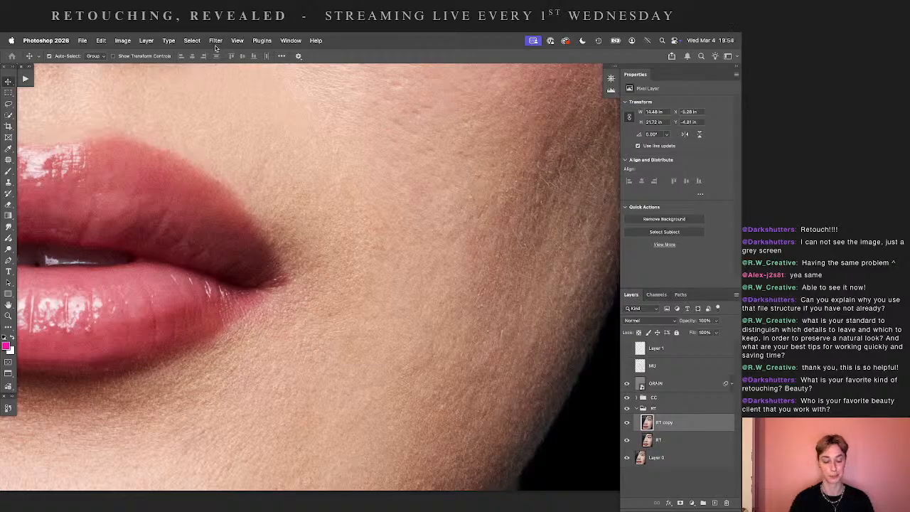
- Invert the RT copy layer and apply a High Pass filter with a 25-pixel radius
key(super+i)
click(235, 40)
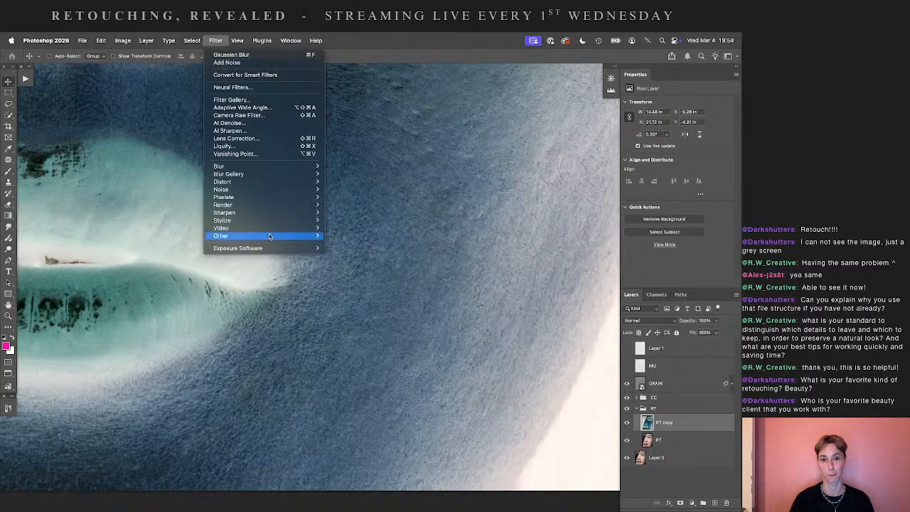
mouse_move(270, 234)
click(377, 249)
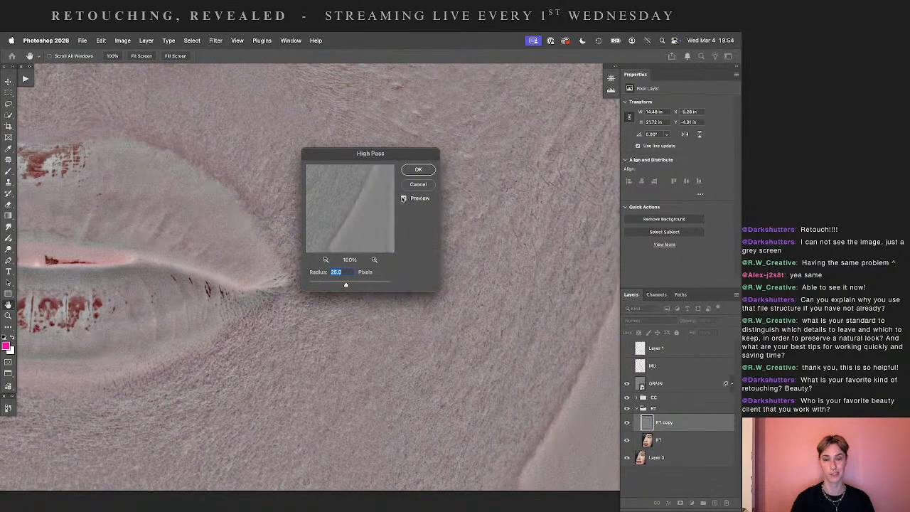
drag(393, 154, 343, 175)
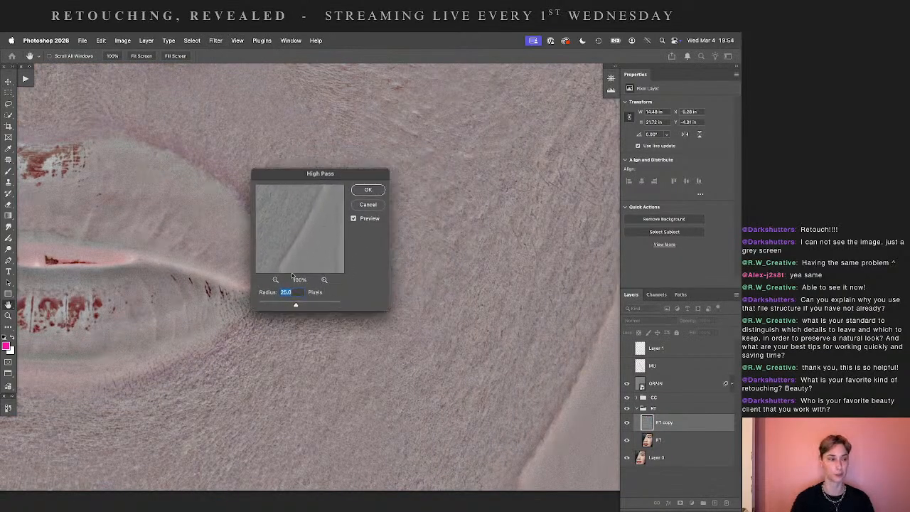
click(368, 189)
- Set the RT copy layer's blend mode to Soft Light
click(658, 321)
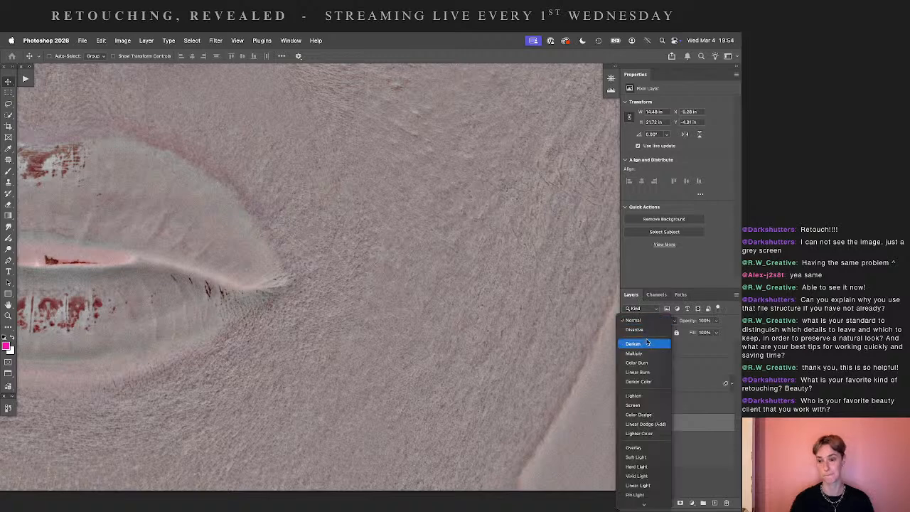
click(636, 456)
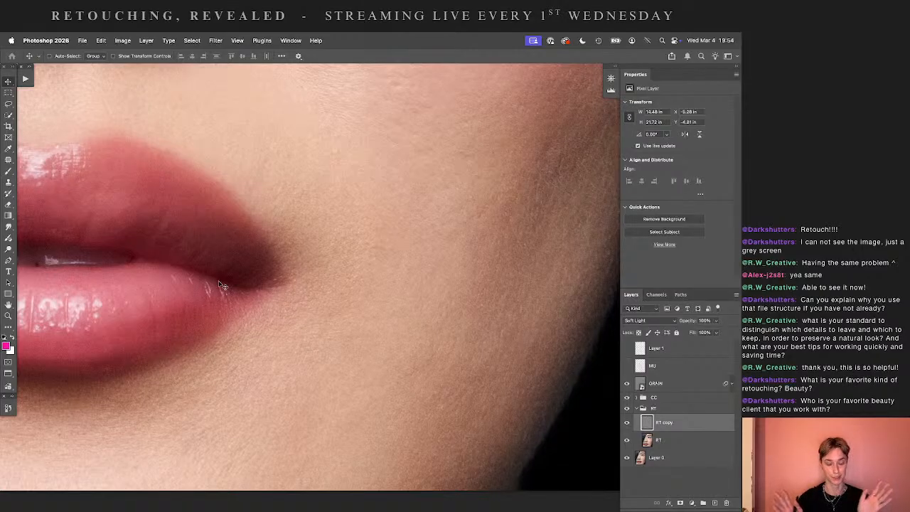
drag(213, 270, 570, 369)
- Add a black layer mask to RT copy and set its feather to 3 px
alt+click(681, 503)
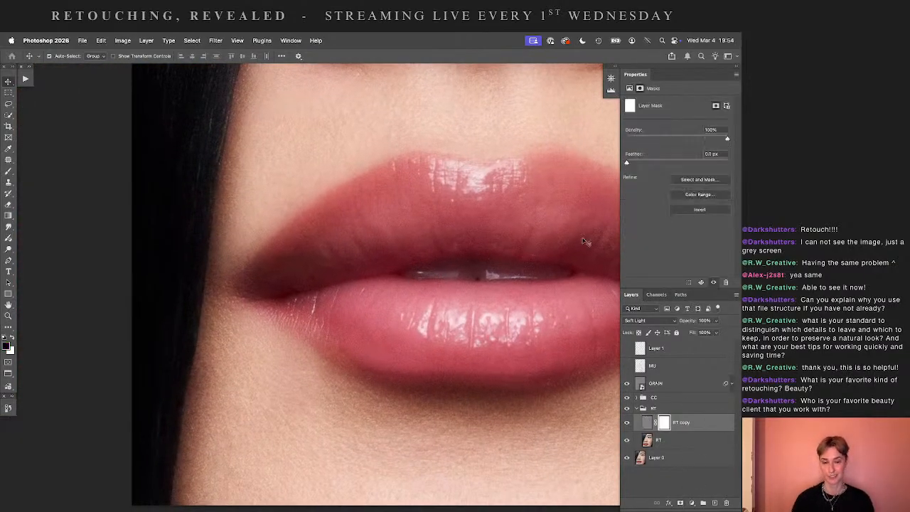
click(725, 153)
text(4)
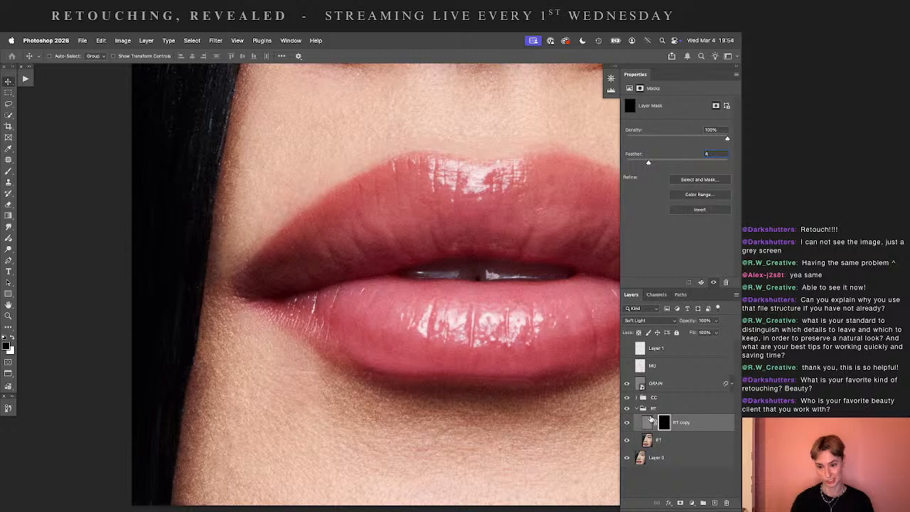
key(BackSpace)
text(3)
key(Return)
- Set up the Brush tool in Dissolve mode at size 40 and lower its hardness
key(b)
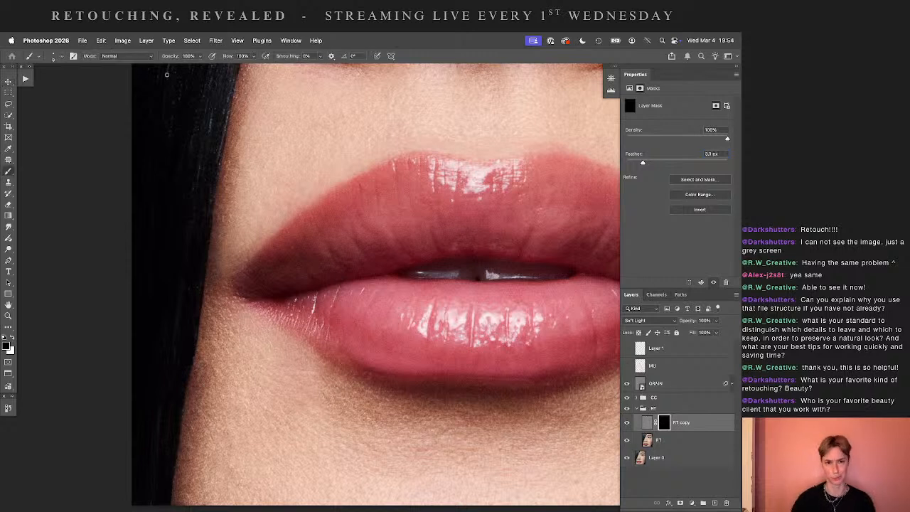
click(128, 57)
click(128, 64)
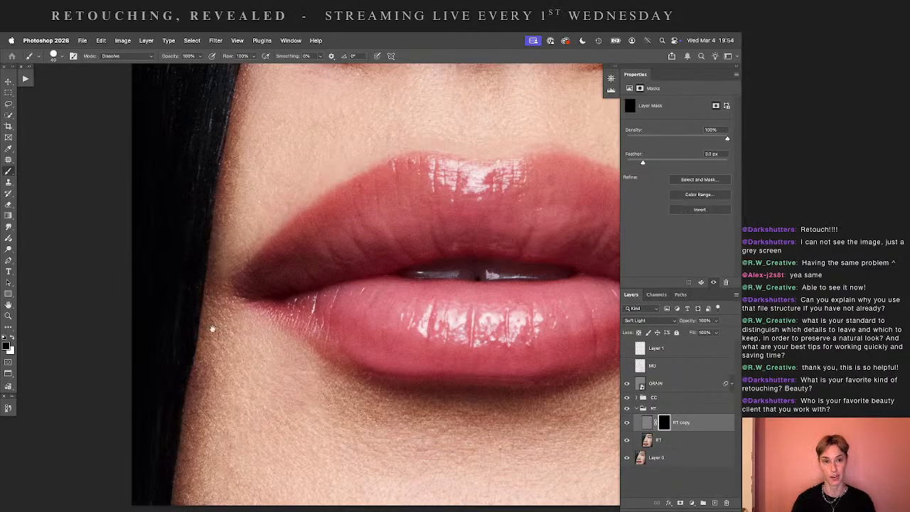
scroll(211, 324, down, 2)
key(shift+bracketleft)
key(shift+bracketleft)
key(shift+bracketleft)
key(shift+bracketleft)
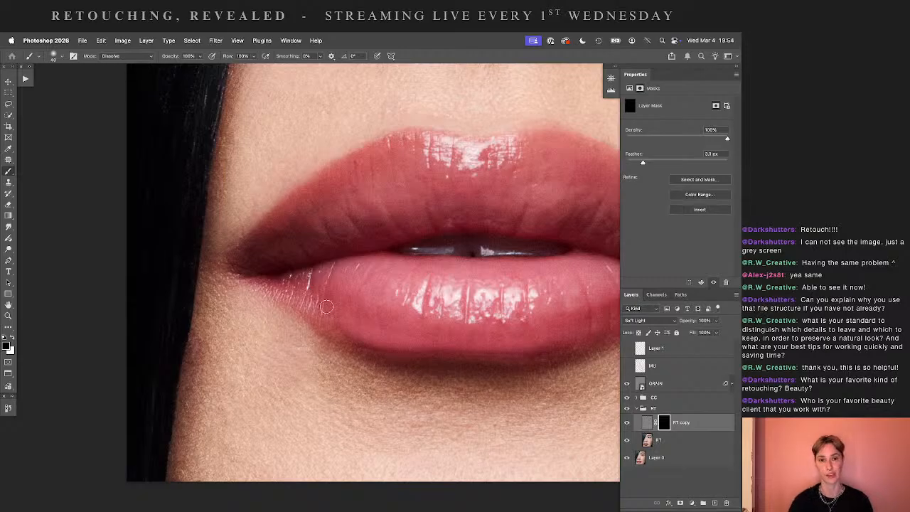
- Display the RT copy mask as a red overlay, and view the mask alone on the canvas
key(backslash)
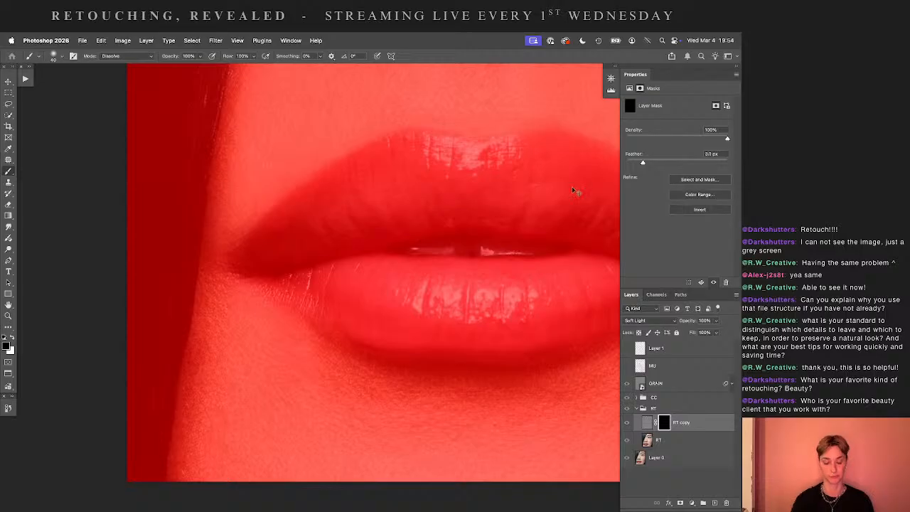
alt+click(661, 422)
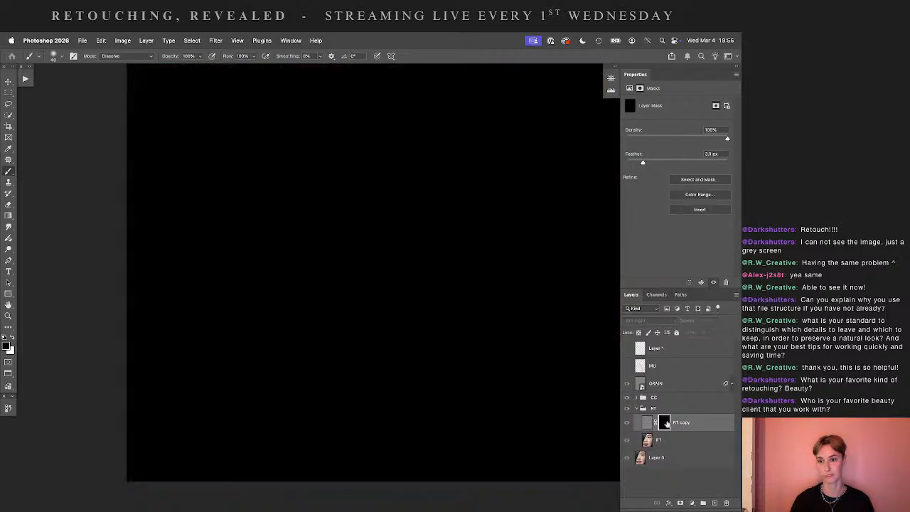
- Paint white test strokes on the black RT copy mask and set its feather to 0 px
key(x)
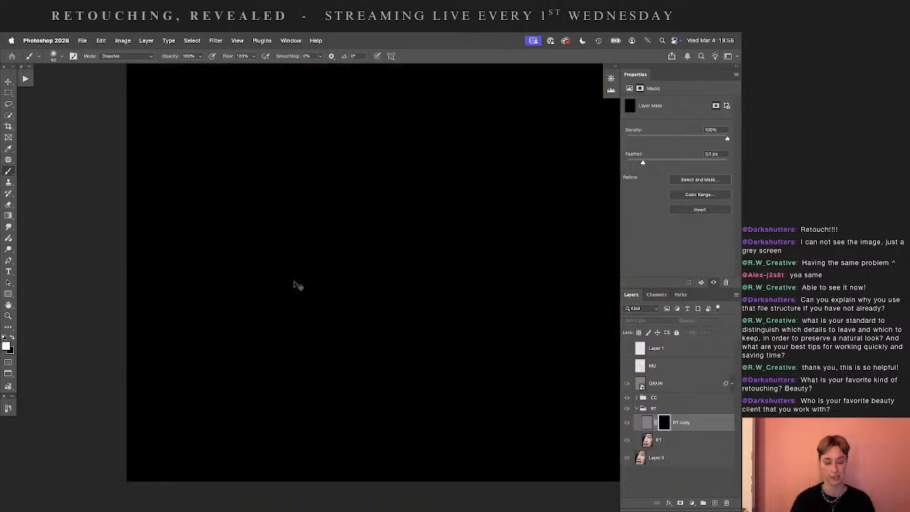
mouse_move(297, 284)
mouse_down()
mouse_move(290, 279)
mouse_move(344, 294)
mouse_move(355, 307)
mouse_up()
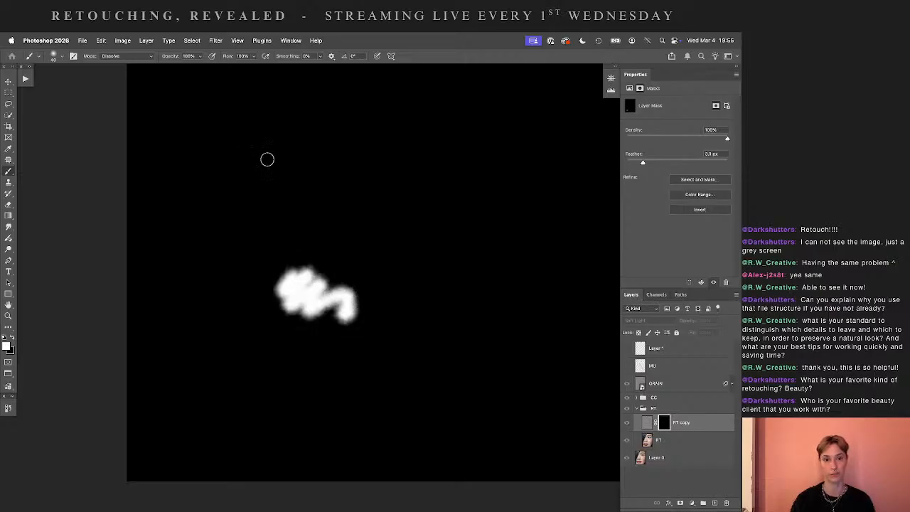
drag(643, 164, 557, 168)
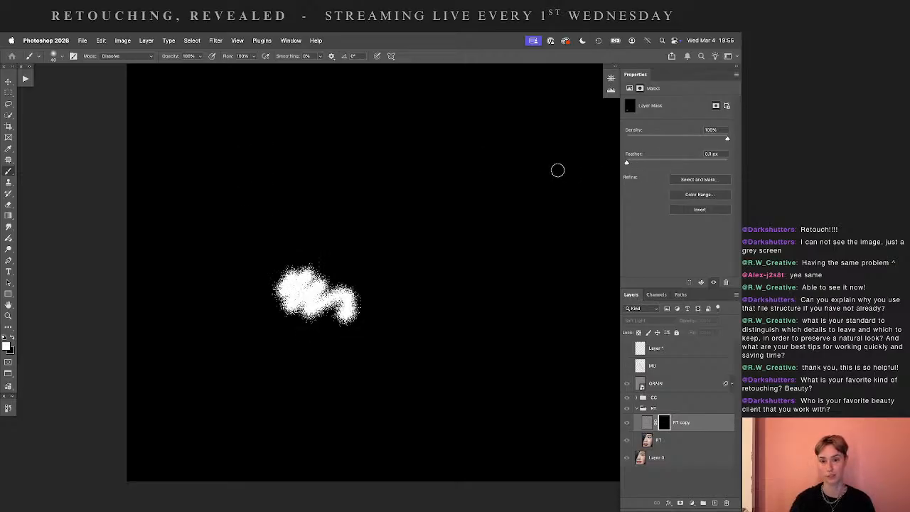
key(super+equal)
key(super+equal)
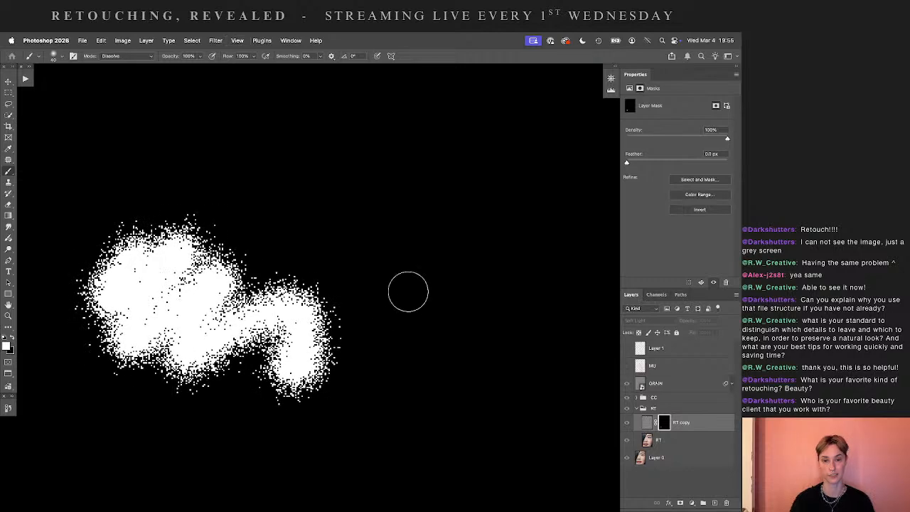
drag(406, 290, 501, 348)
key(super+equal)
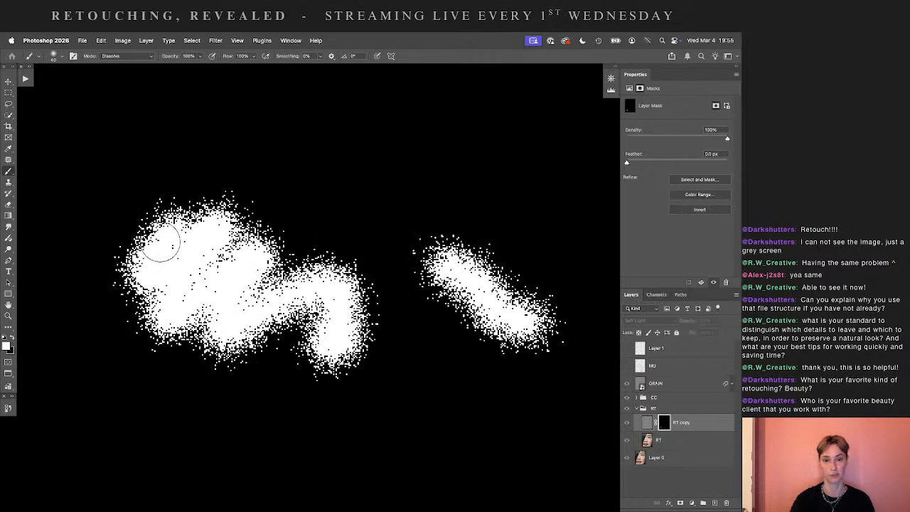
scroll(341, 387, down, 3)
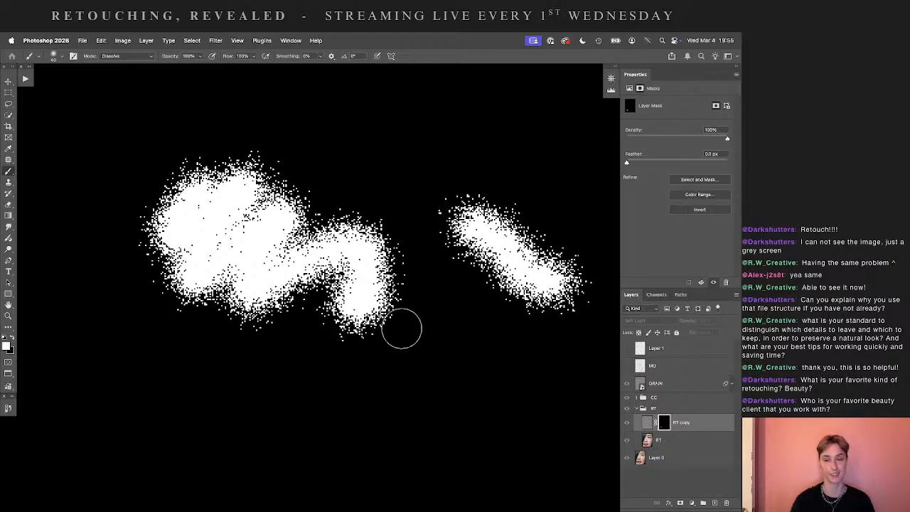
- Set the RT copy mask's feather to 3 px with the mask alone displayed on the canvas
click(726, 154)
text(3)
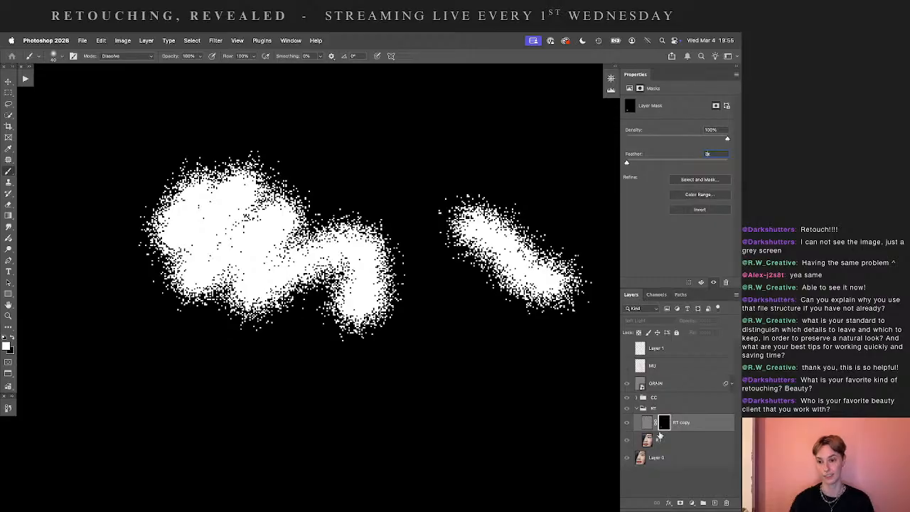
click(659, 439)
key(Return)
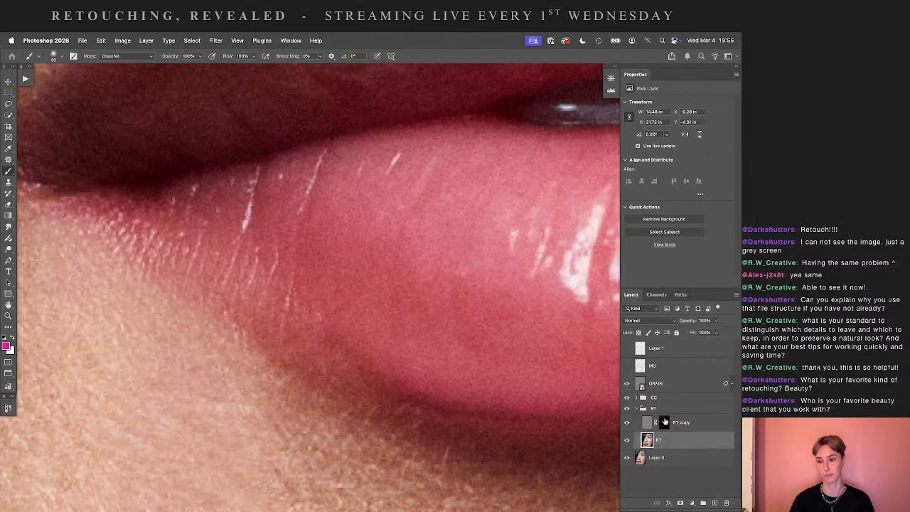
click(664, 422)
alt+click(664, 423)
drag(720, 154, 691, 155)
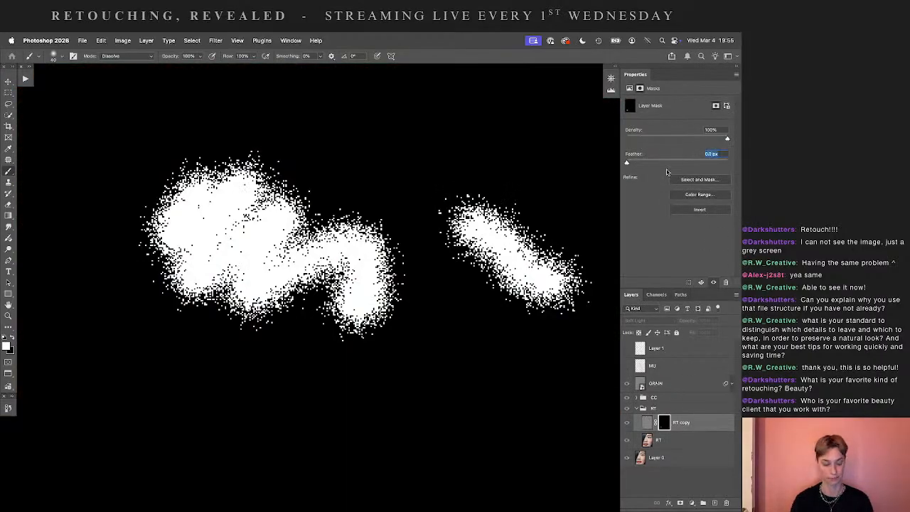
text(8)
key(Return)
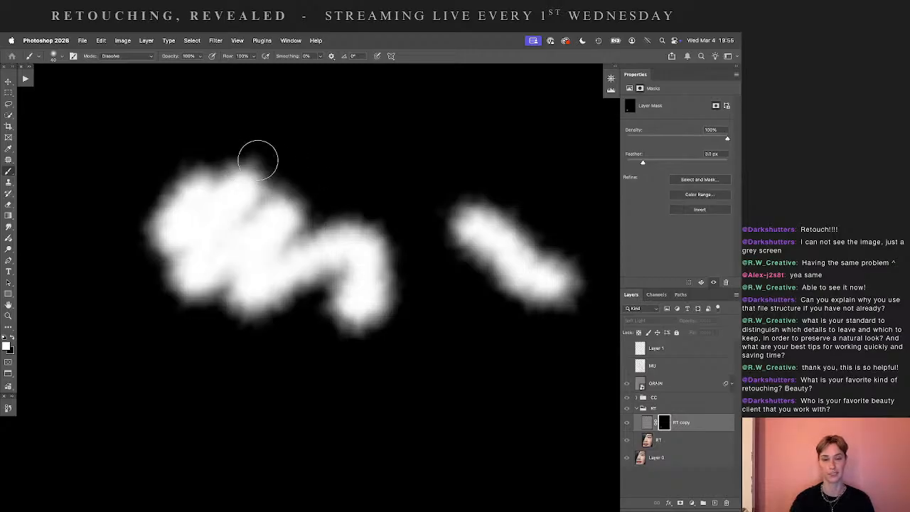
- Set the feather of the RT copy mask to 2 px
drag(720, 154, 693, 155)
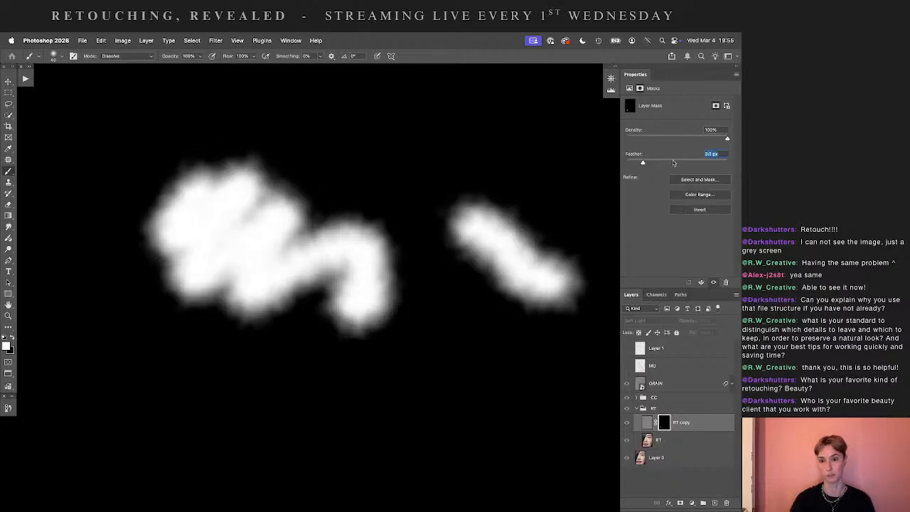
text(2)
key(Return)
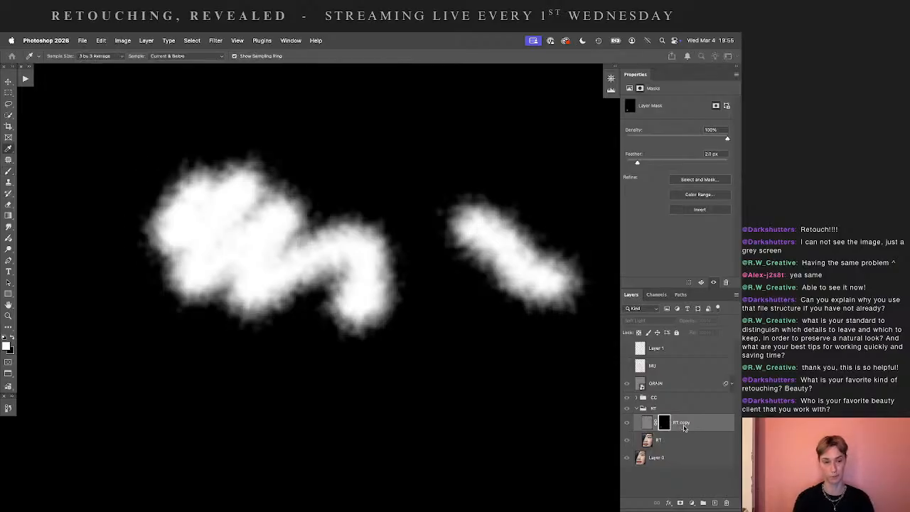
- Clear the test strokes by making the RT copy mask fully black, and return the canvas to the image
key(alt+BackSpace)
key(super+i)
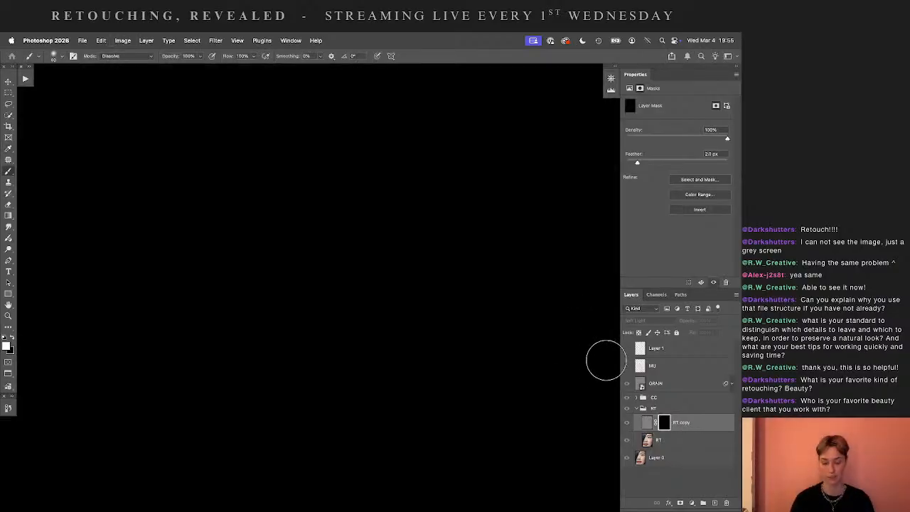
alt+click(664, 422)
drag(382, 351, 509, 339)
key(super+minus)
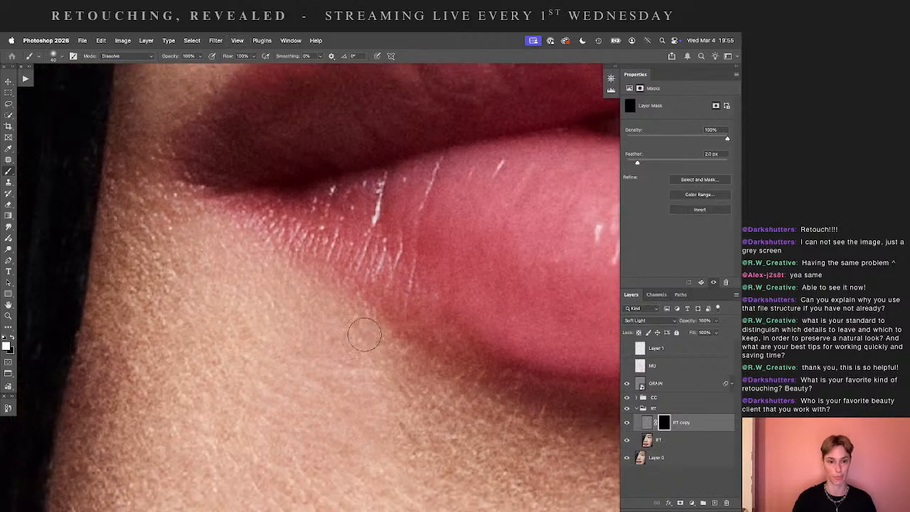
key(super+minus)
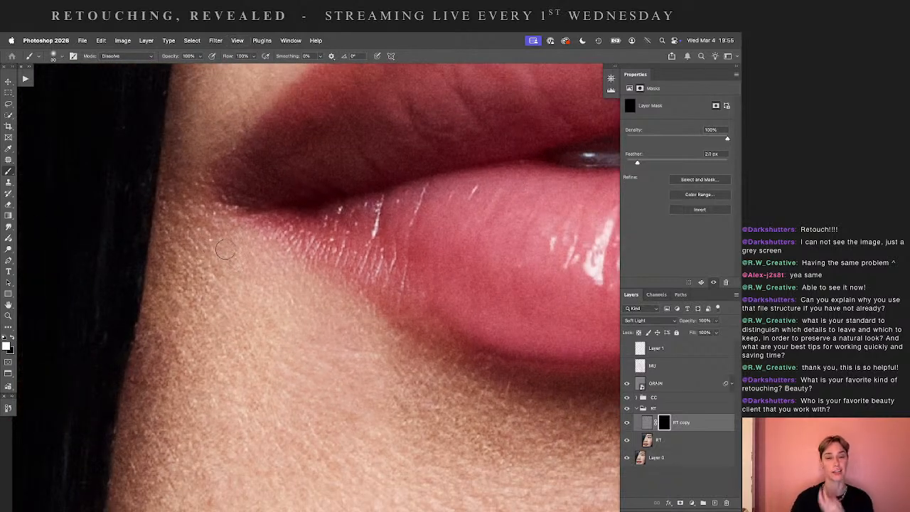
- Paint white at 40% opacity on the RT copy mask over the skin beside the corner of the mouth
key(x)
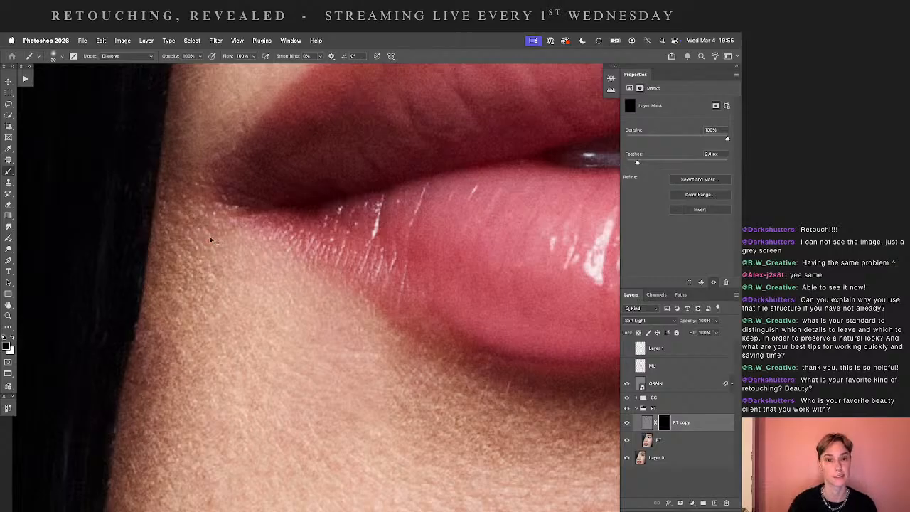
key(x)
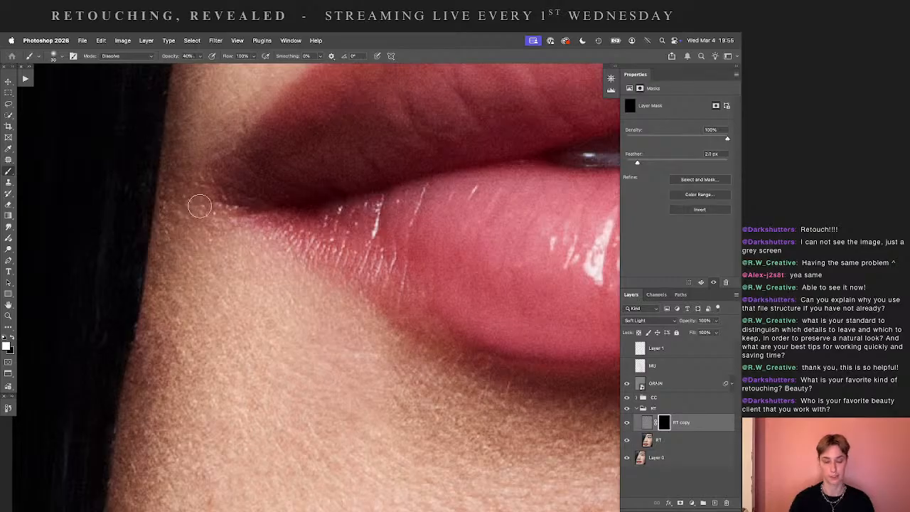
key(4)
key(bracketright)
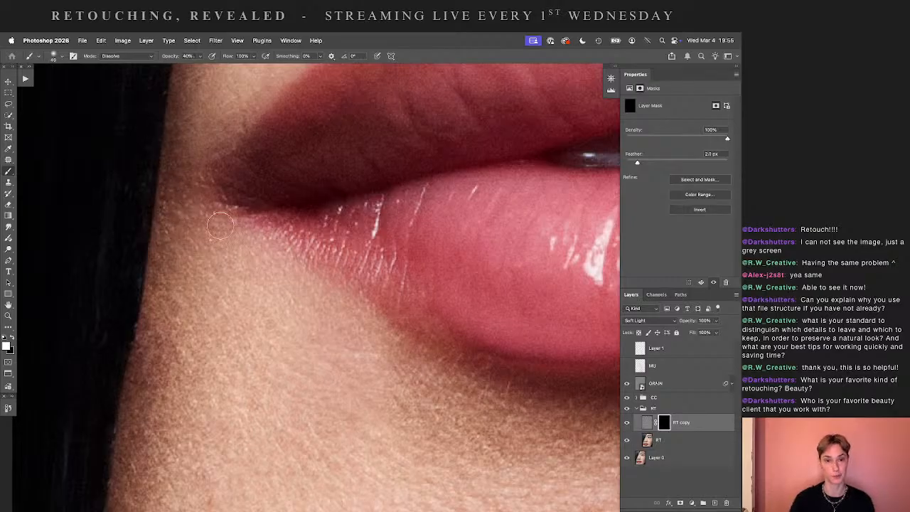
scroll(178, 380, down, 3)
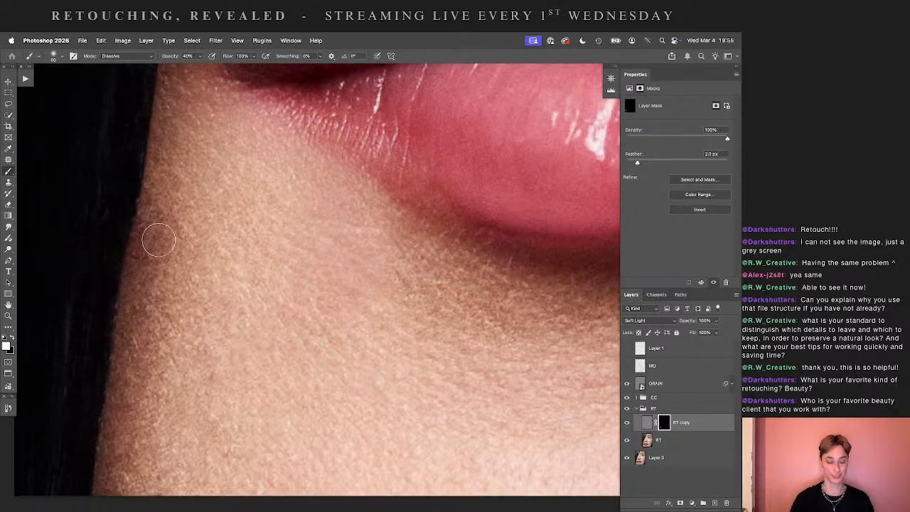
- Raise the brush opacity to 100% and paint the mask over the hair-side cheek and the skin below the lower lip
key(5)
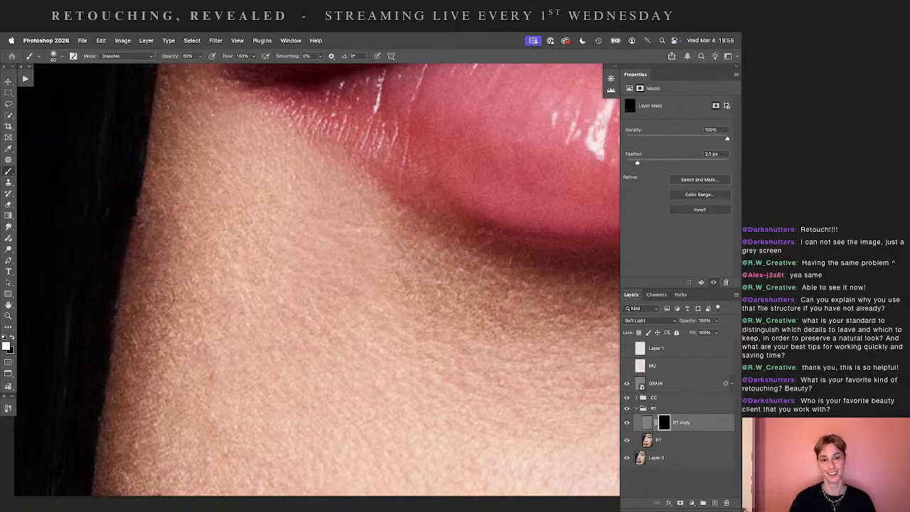
key(0)
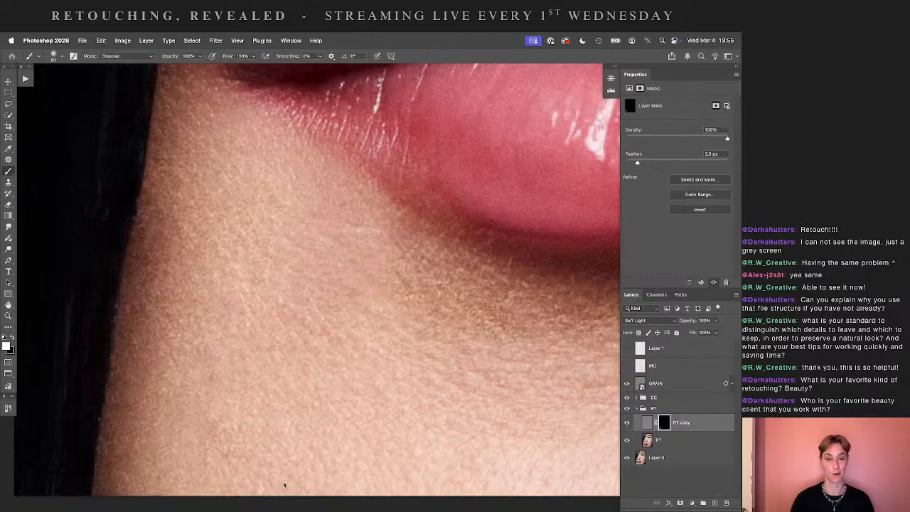
scroll(166, 417, up, 5)
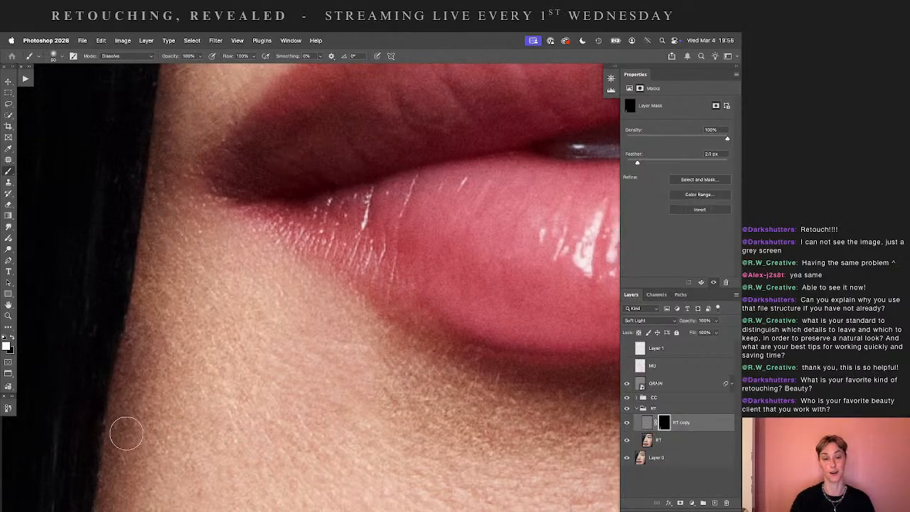
scroll(234, 433, up, 2)
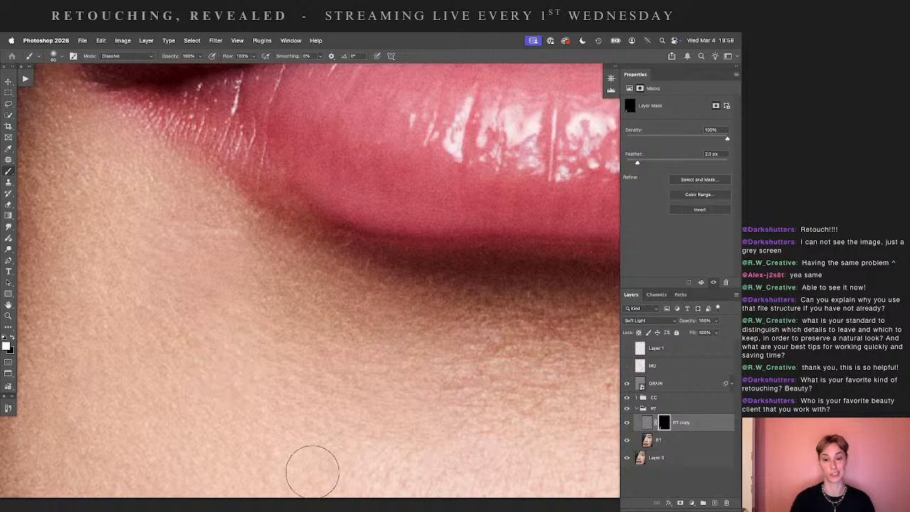
scroll(310, 471, right, 5)
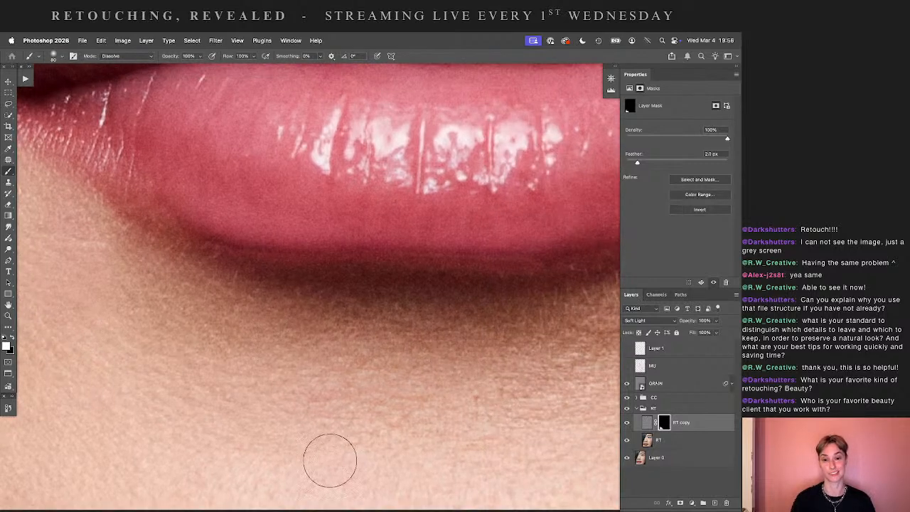
scroll(270, 439, down, 3)
- Reduce the brush size and opacity to 40%, and soften the skin around the mouth corner and upper lip edge
drag(211, 350, 352, 438)
mouse_move(215, 298)
mouse_down()
mouse_move(323, 435)
mouse_move(311, 430)
mouse_up()
drag(236, 280, 211, 438)
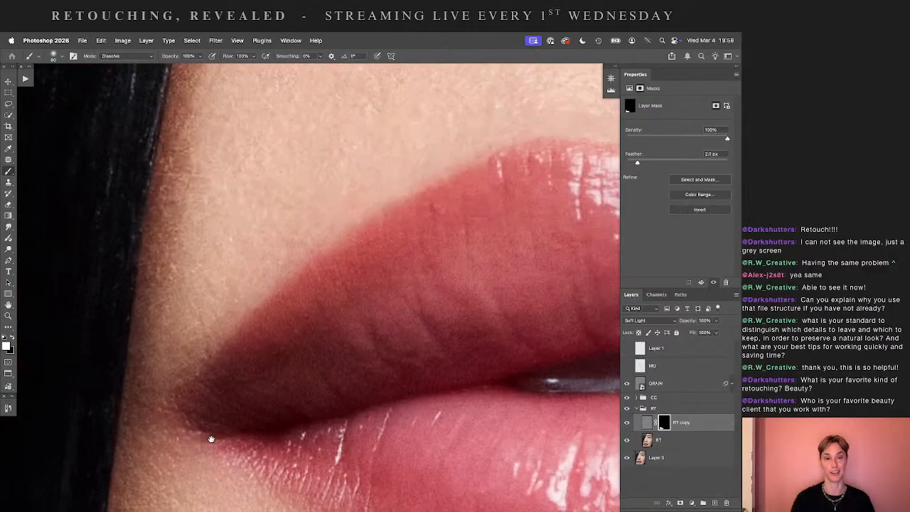
key(bracketleft)
key(bracketleft)
key(bracketleft)
key(bracketleft)
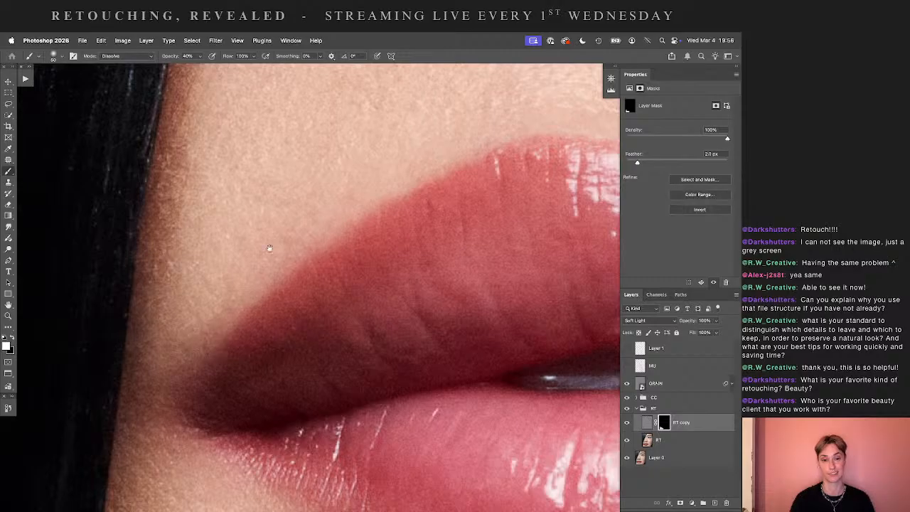
- Paint the mask at 100% opacity and size 60 over the skin above the upper lip near the hair
drag(270, 248, 244, 368)
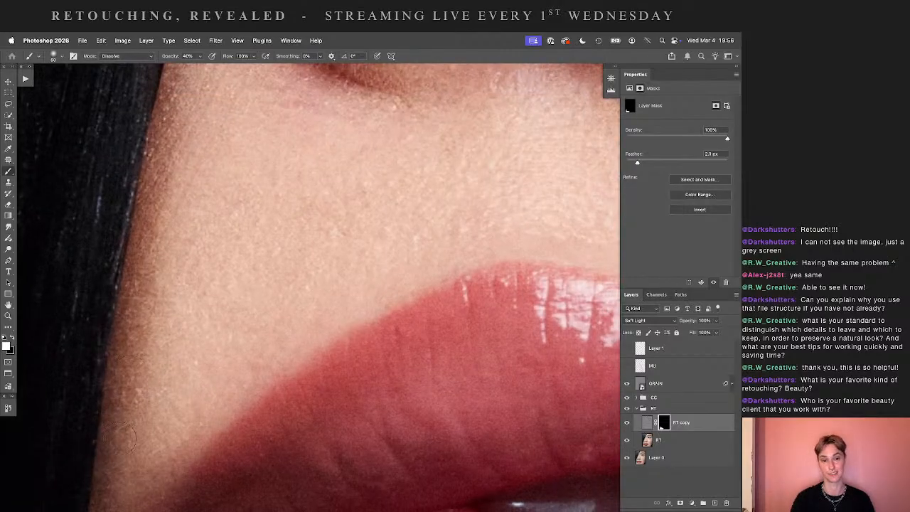
key(bracketright)
key(0)
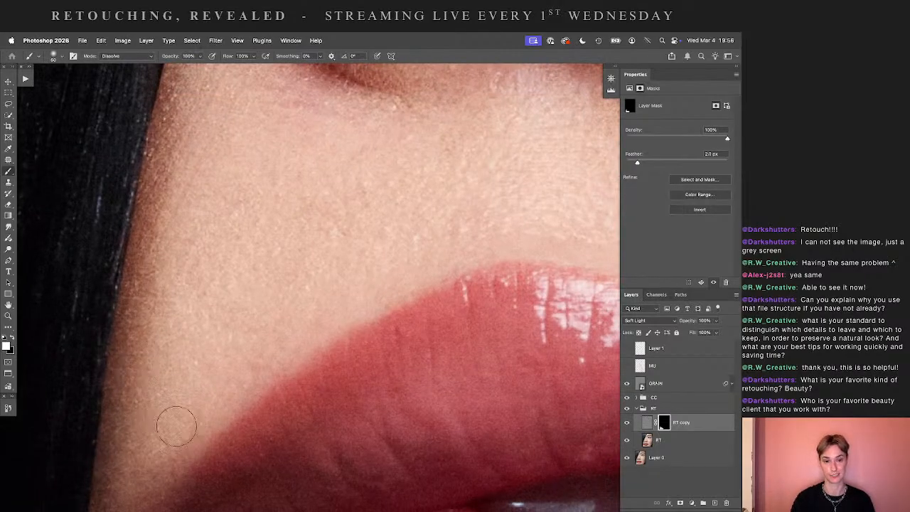
drag(202, 235, 167, 398)
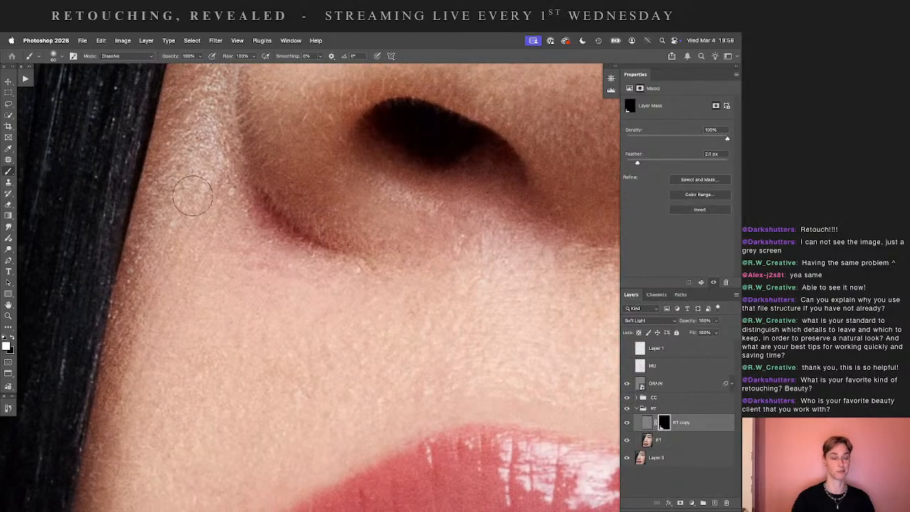
- Lower the brush opacity to 60% and paint the mask over the rough cheek texture beside the nostril
scroll(189, 210, up, 3)
key(6)
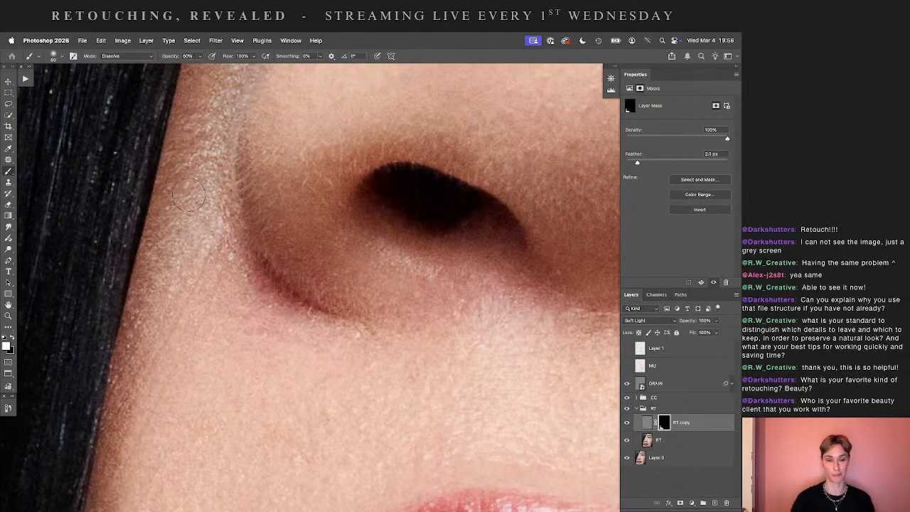
key(bracketright)
key(bracketright)
key(bracketright)
key(bracketright)
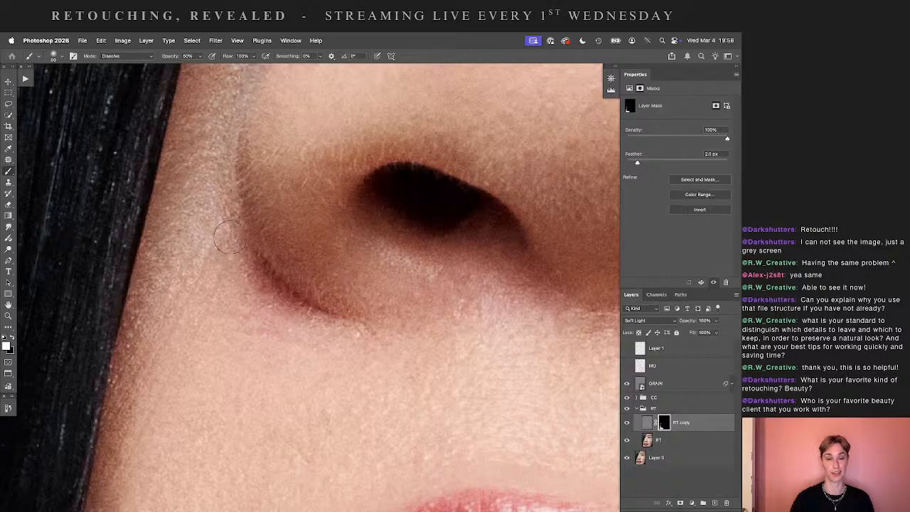
- Paint the mask at 100% opacity with a smaller brush over the hair-side cheek between the nose and upper lip
scroll(304, 346, down, 3)
scroll(304, 346, left, 3)
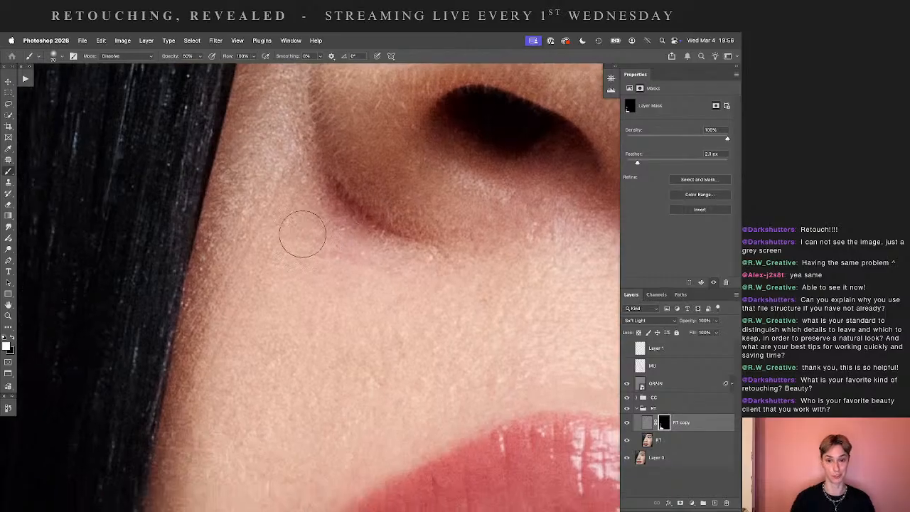
key(0)
key(bracketleft)
key(bracketleft)
key(bracketleft)
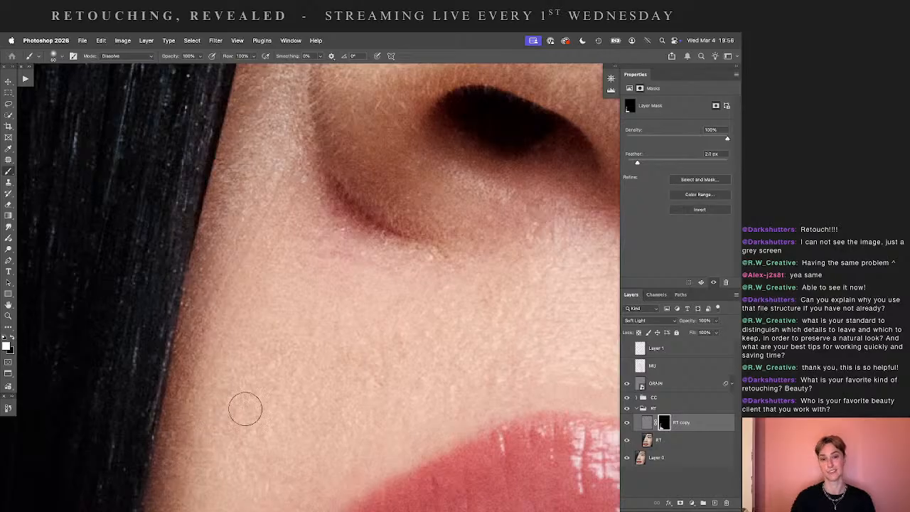
- Lower the brush opacity to 40%, soften the skin around the hair-side nostril, and toggle the RT copy layer to compare
scroll(244, 410, up, 5)
scroll(244, 411, right, 4)
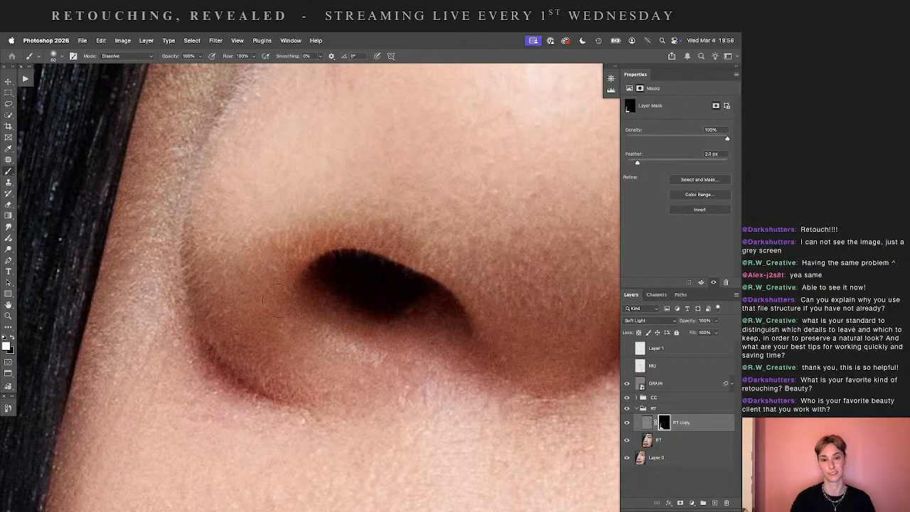
key(4)
scroll(187, 205, up, 4)
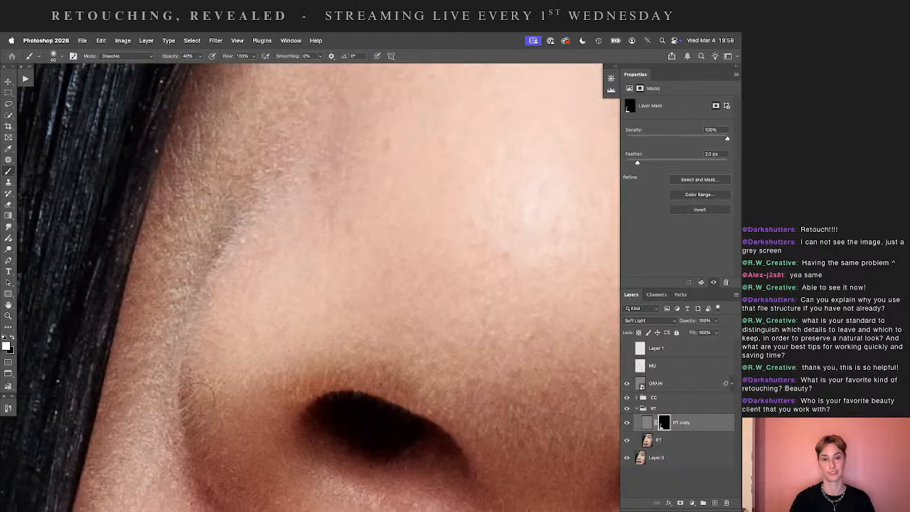
scroll(176, 409, down, 5)
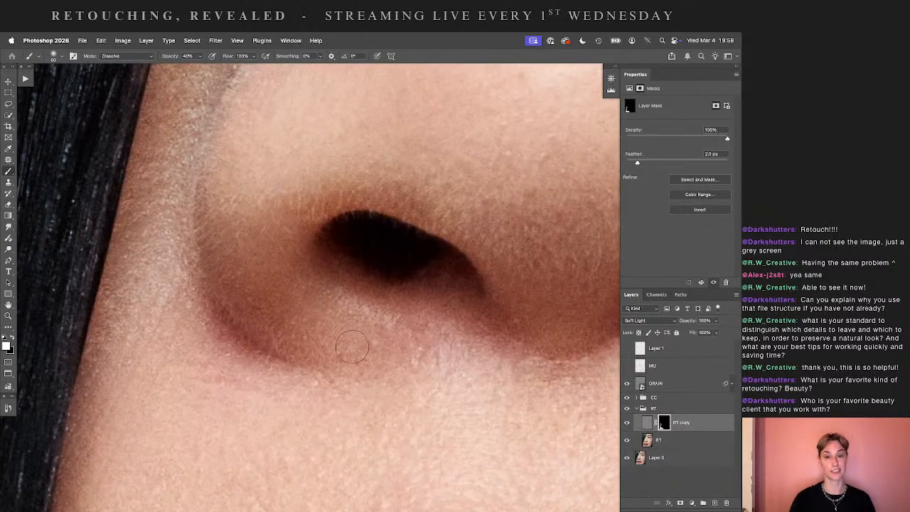
click(626, 423)
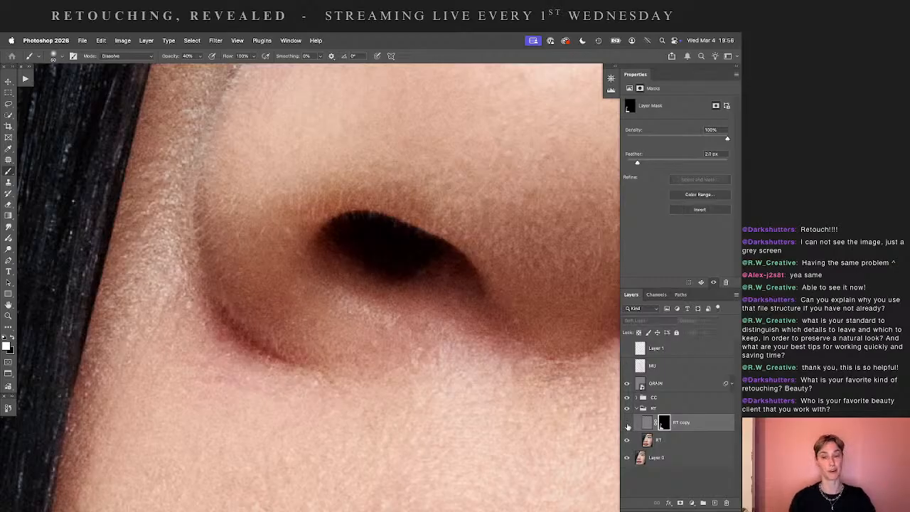
click(626, 423)
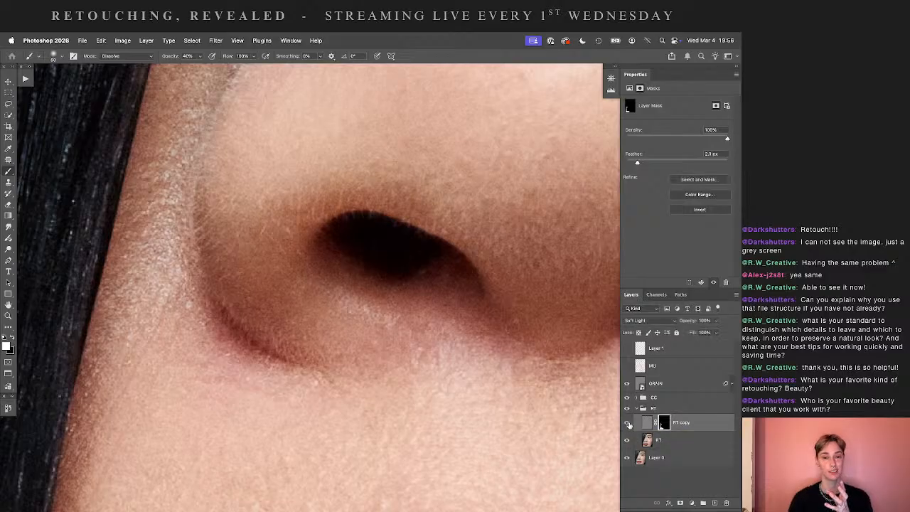
- Paint the mask at 40% opacity over the nostril wing and the skin under the nose base
scroll(284, 224, up, 5)
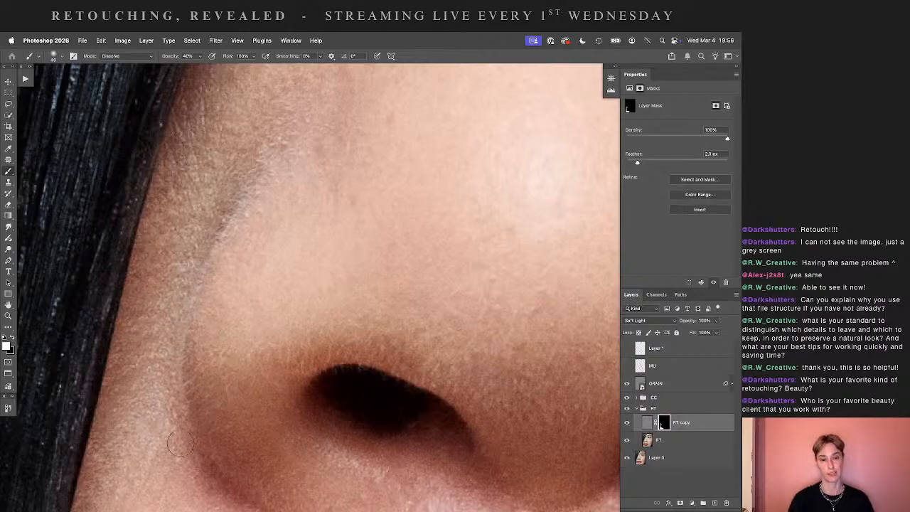
drag(282, 387, 222, 323)
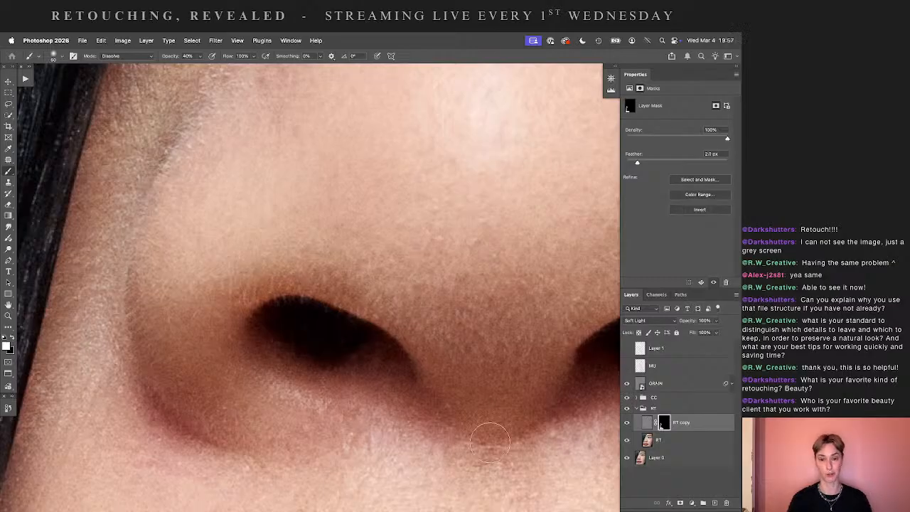
drag(539, 450, 364, 354)
mouse_move(327, 386)
mouse_down()
mouse_move(279, 321)
mouse_move(317, 381)
mouse_up()
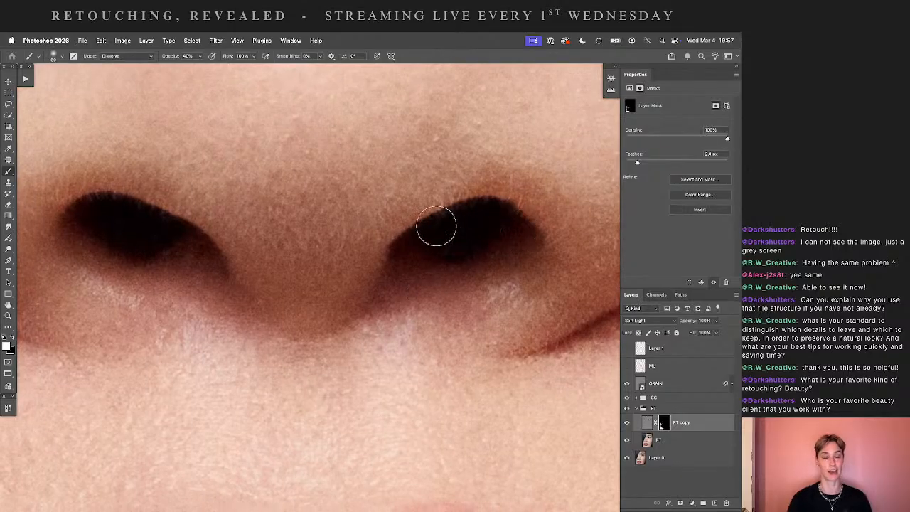
- Toggle the RT group's visibility repeatedly to compare the nose and upper-lip skin before and after retouching
click(627, 409)
click(627, 409)
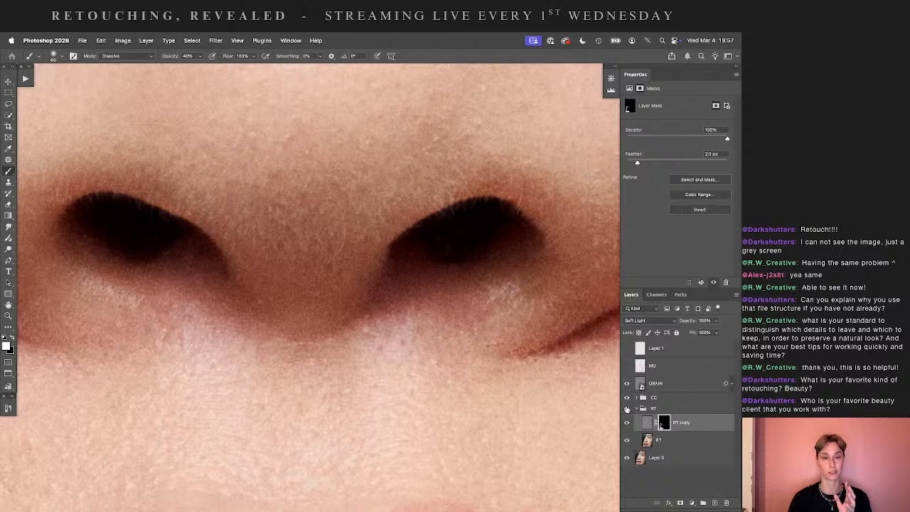
click(627, 409)
click(627, 410)
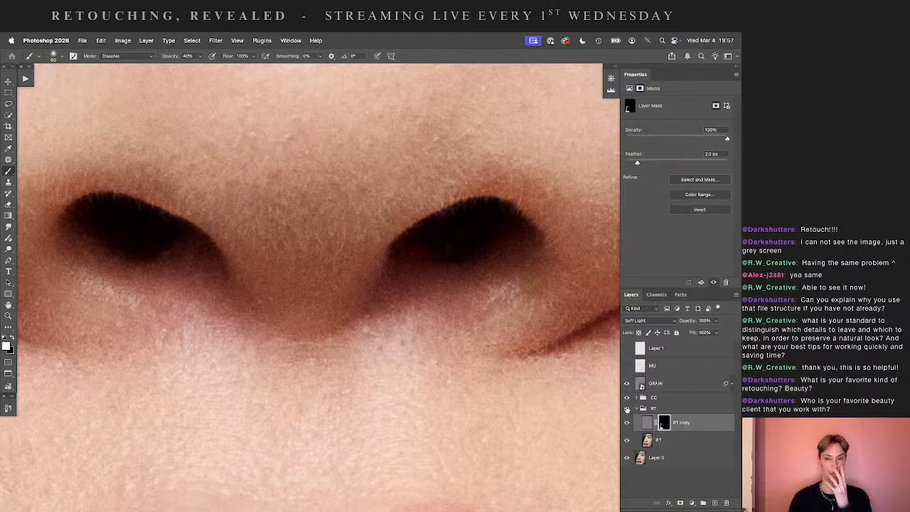
click(627, 409)
click(627, 409)
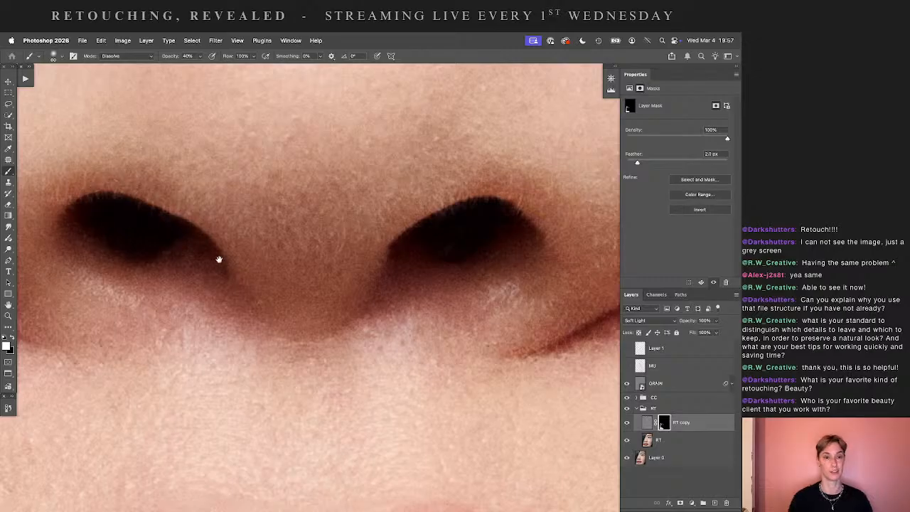
- Raise the brush opacity to 100% and paint the mask over the cheek strip between the hair and the nose wing
drag(140, 198, 327, 382)
drag(96, 347, 174, 274)
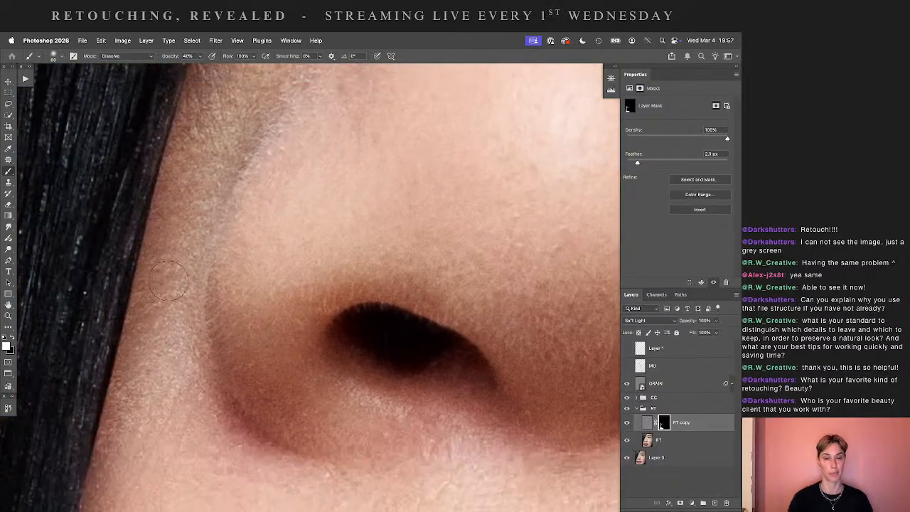
key(0)
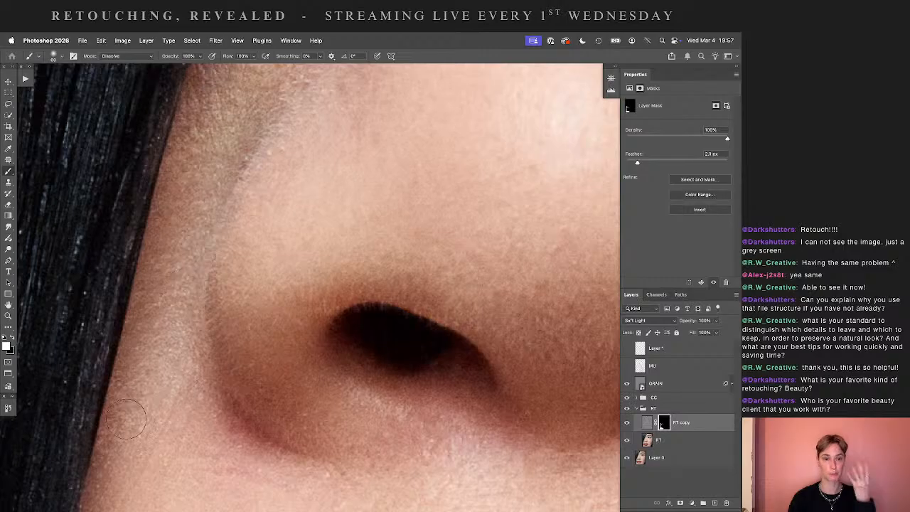
drag(224, 209, 166, 403)
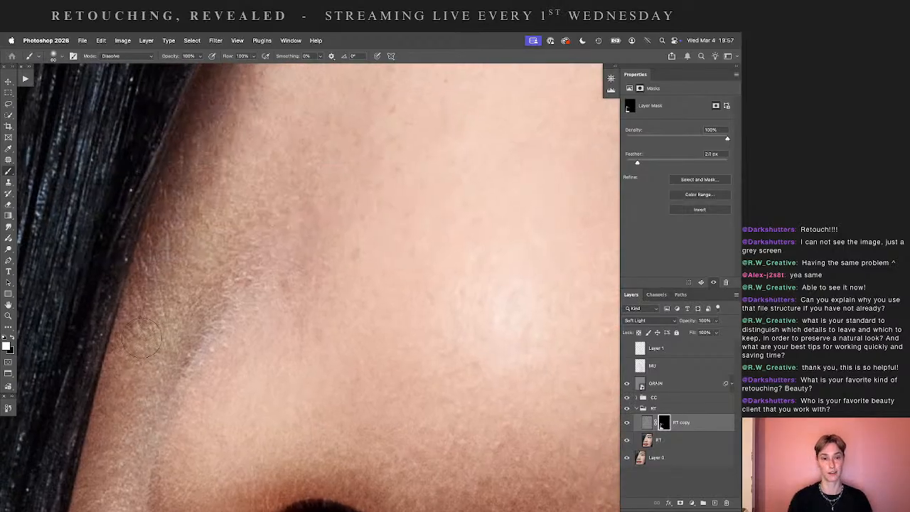
- Reduce the brush opacity and paint the mask over the nose sidewall, the nose tip and the opposite nose wing
key(5)
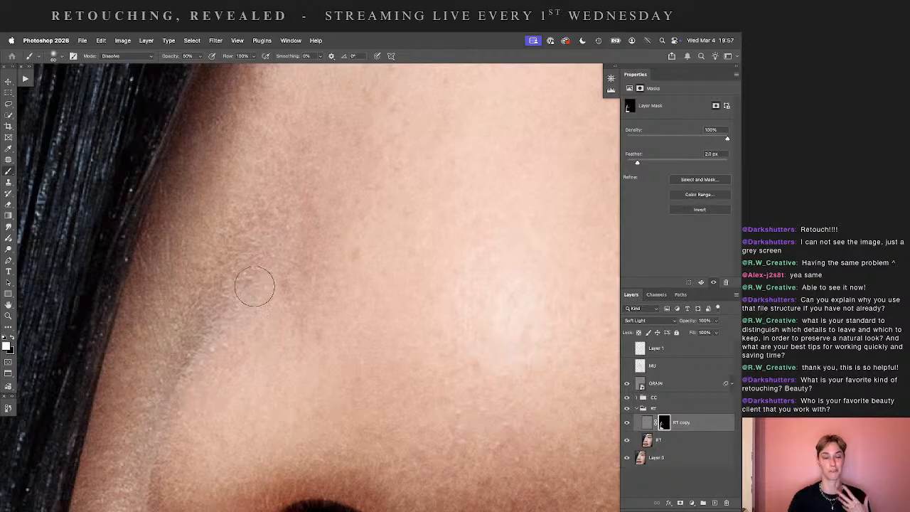
drag(422, 359, 219, 324)
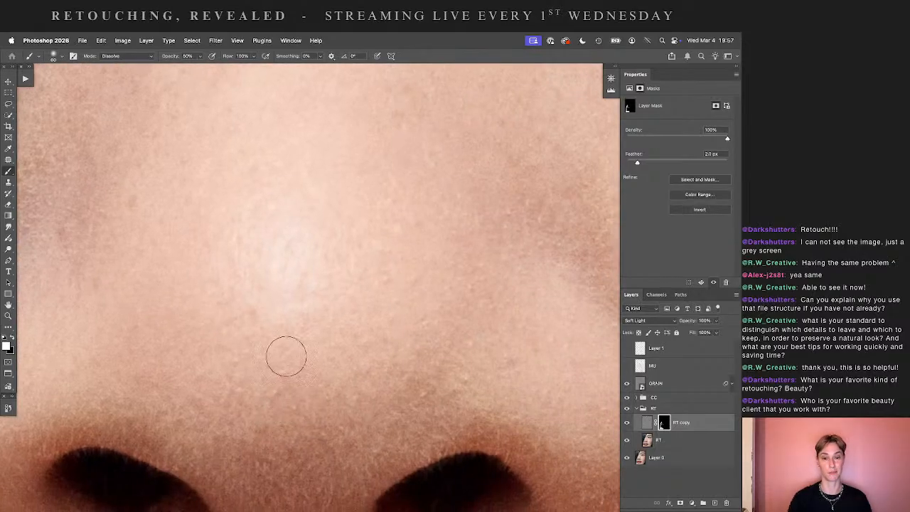
mouse_move(422, 321)
mouse_down()
mouse_move(353, 311)
mouse_move(110, 218)
mouse_up()
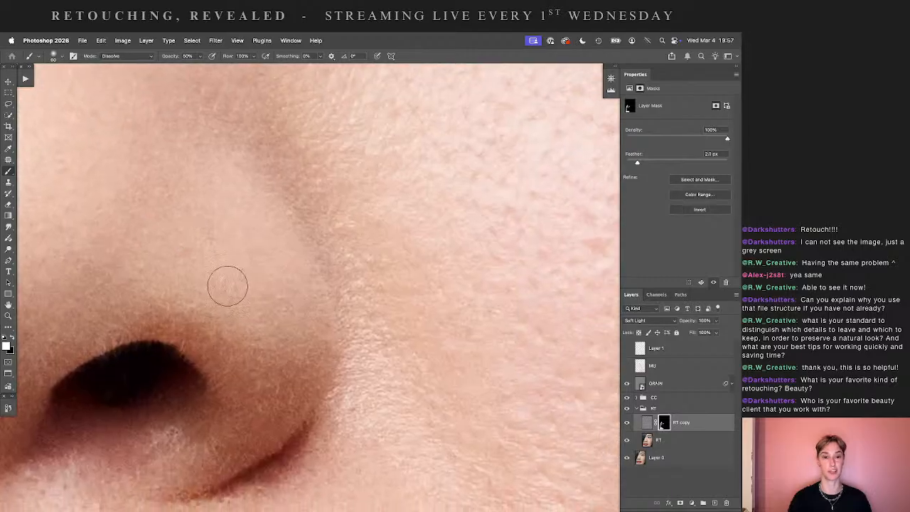
- Enlarge the brush and paint the mask over the textured skin beside the far nostril and down the cheek above the lips
key(super+minus)
key(bracketright)
key(bracketright)
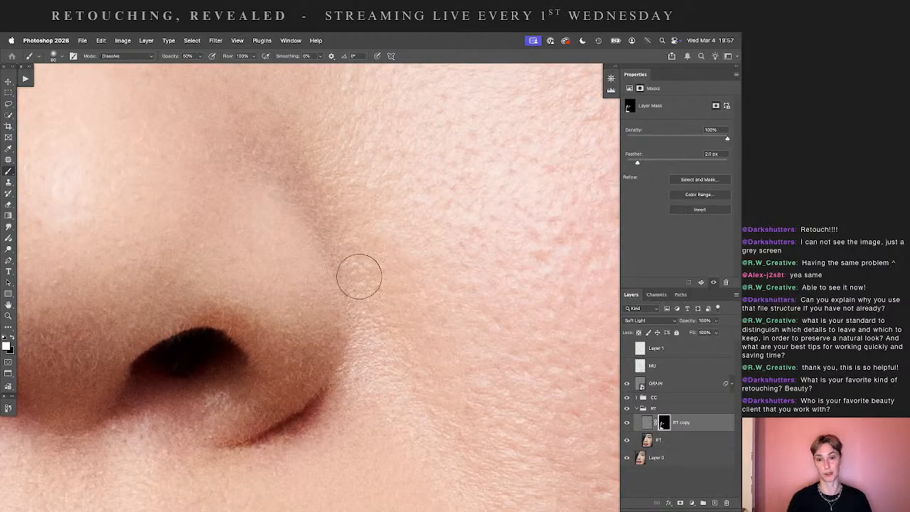
scroll(345, 215, down, 5)
scroll(345, 215, right, 3)
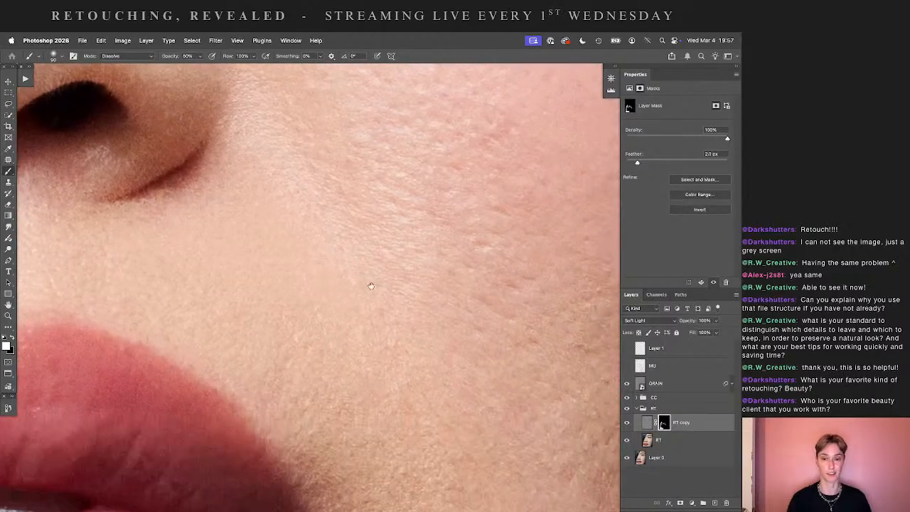
scroll(377, 277, down, 3)
scroll(377, 277, right, 1)
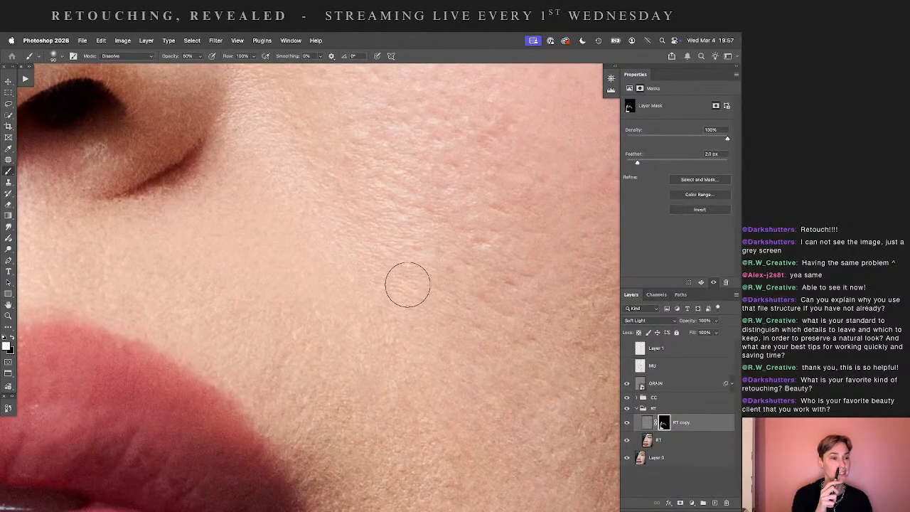
scroll(363, 274, up, 5)
scroll(362, 274, left, 2)
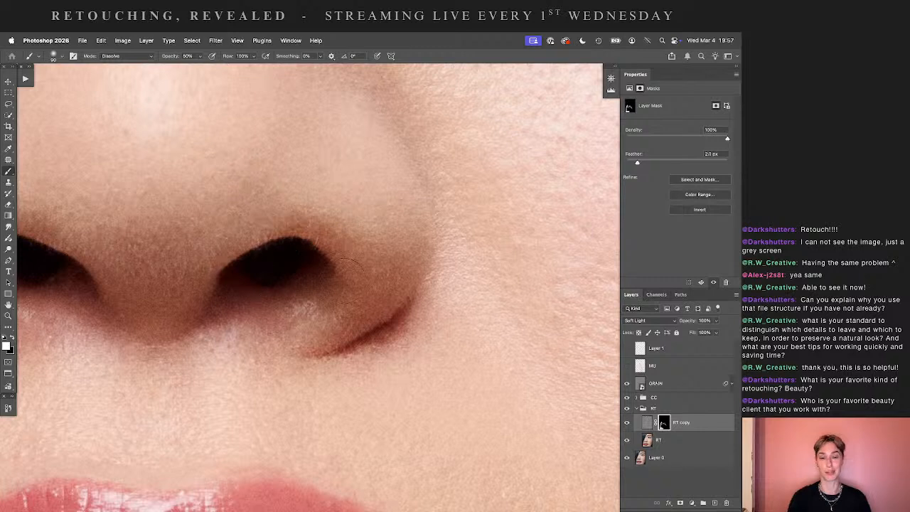
- Duplicate the RT layer, set the Clone Stamp to Darken mode at 100% opacity, and toggle the duplicate's visibility
drag(698, 440, 703, 503)
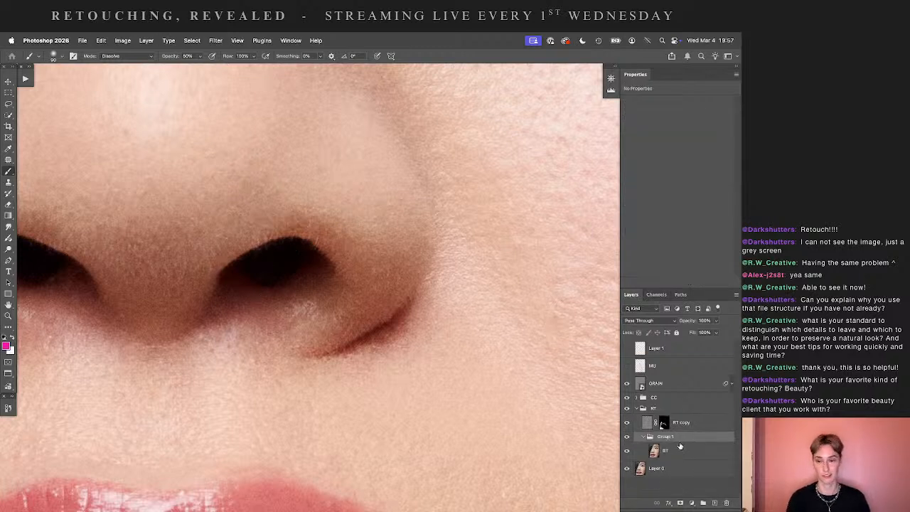
key(super+z)
mouse_move(681, 444)
mouse_down()
mouse_move(718, 490)
mouse_move(714, 502)
mouse_up()
key(s)
click(128, 56)
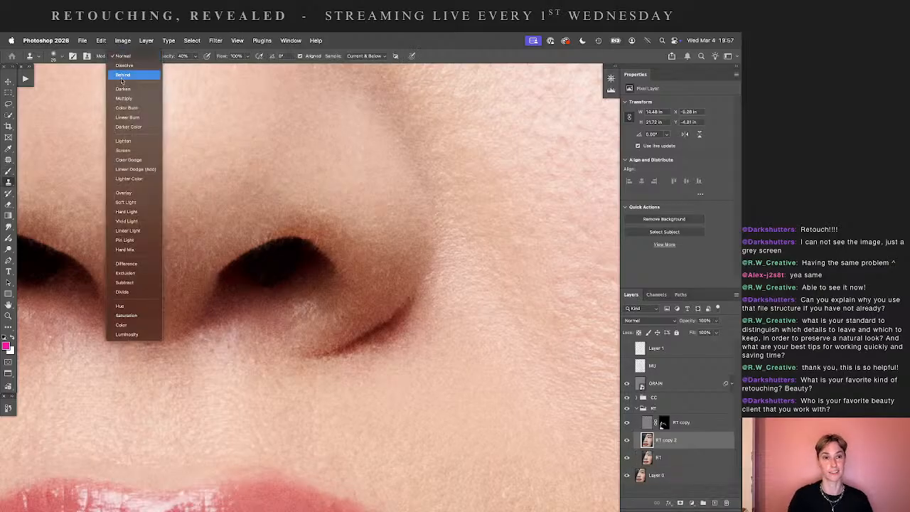
click(123, 89)
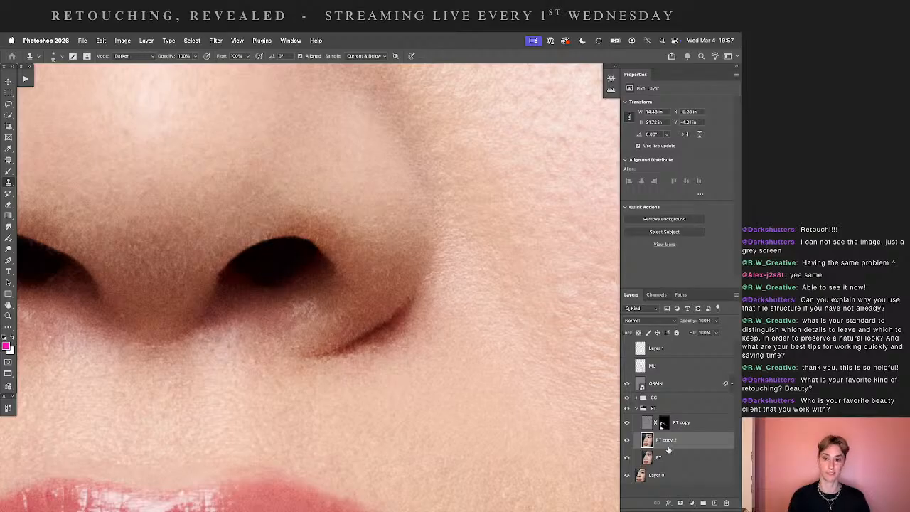
click(627, 441)
click(626, 440)
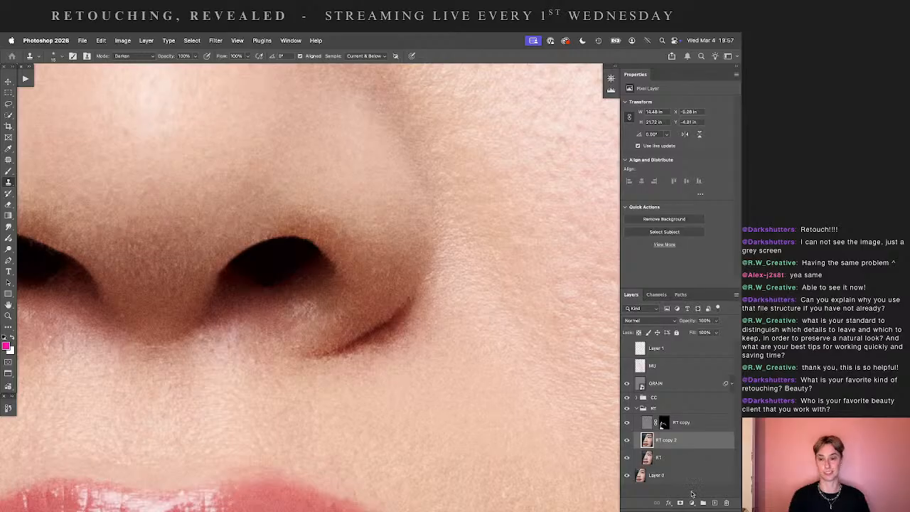
- Add a black layer mask to the duplicated RT layer and reduce the Dissolve brush to size 15
alt+click(680, 502)
key(b)
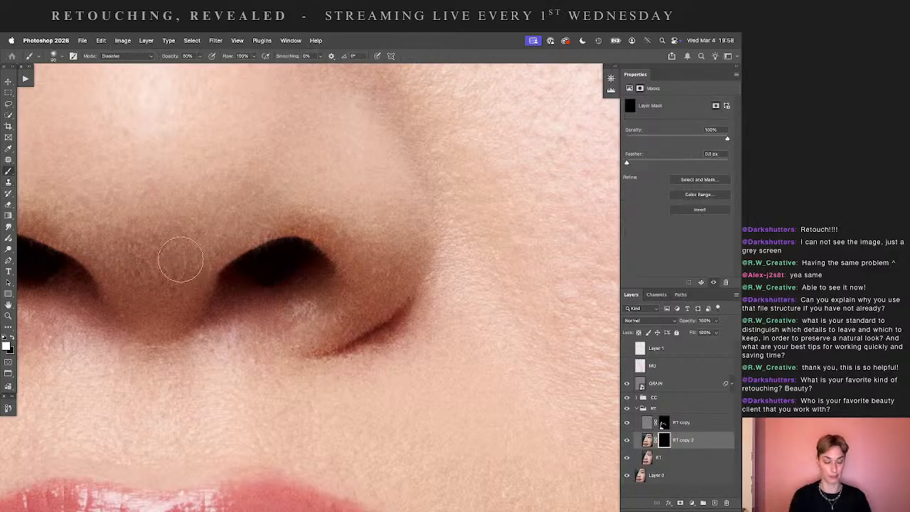
key(bracketleft)
key(bracketleft)
key(bracketleft)
key(bracketleft)
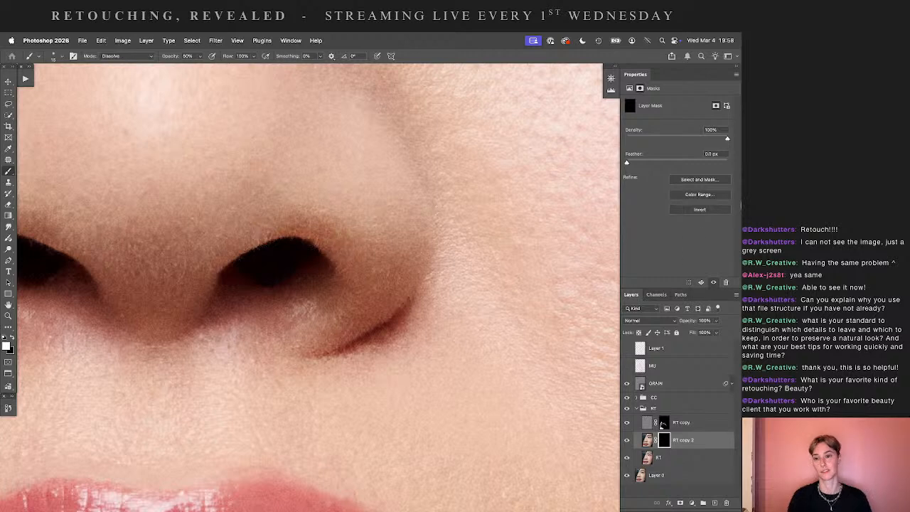
- On the RT copy layer's mask, paint at 100% opacity and size 70 over the cheek between the nose and the eye
click(664, 422)
drag(495, 280, 311, 330)
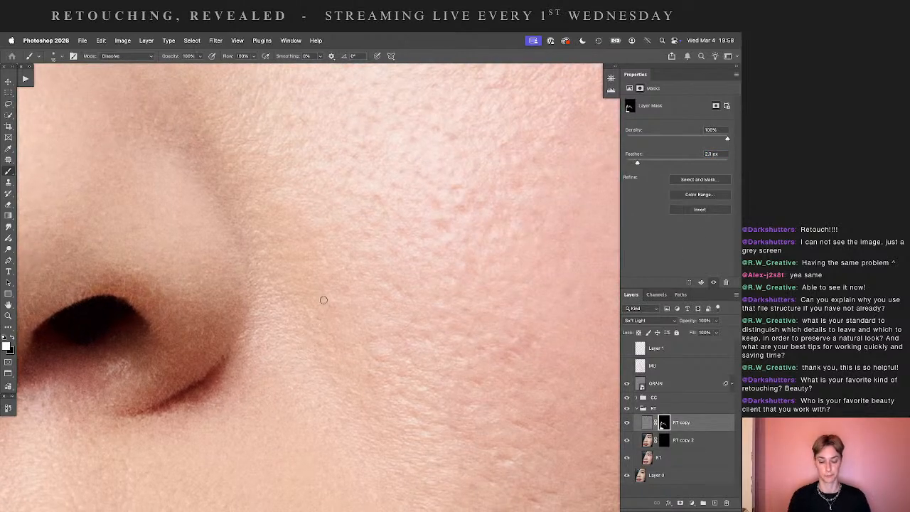
scroll(260, 158, up, 2)
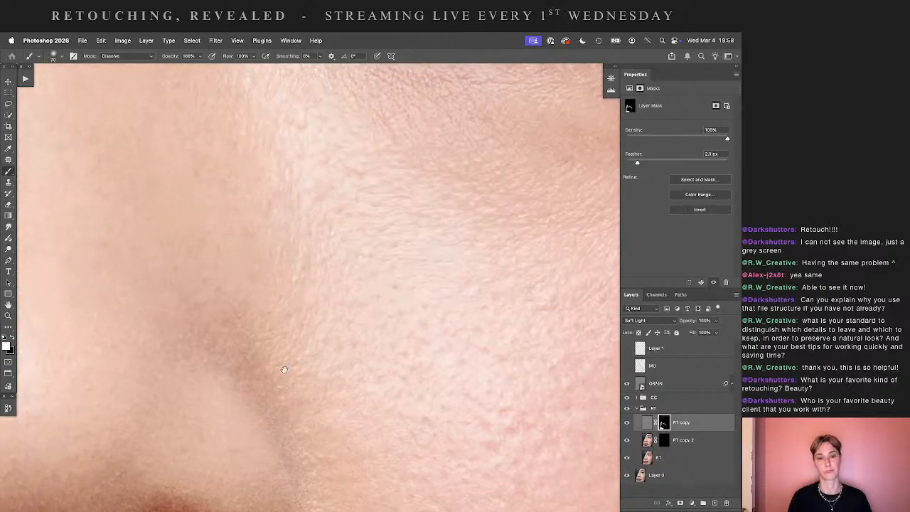
drag(368, 285, 348, 327)
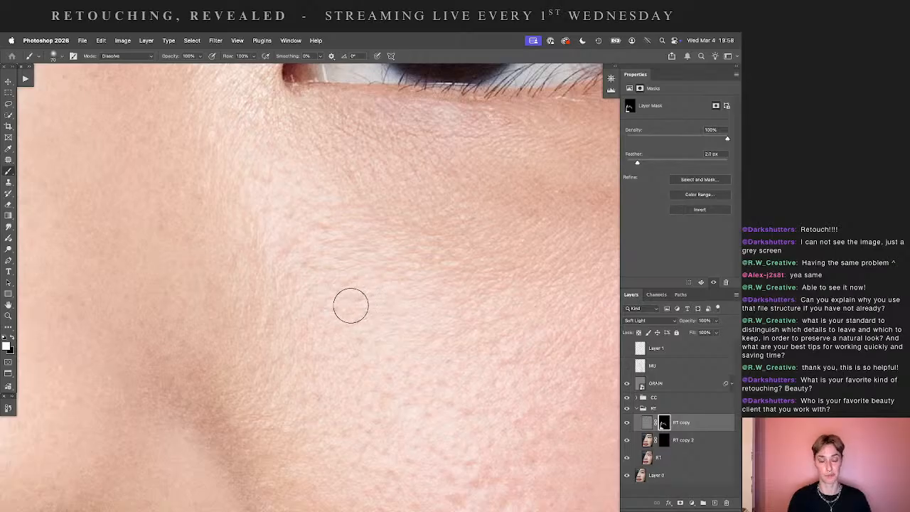
drag(361, 324, 376, 297)
drag(239, 280, 269, 300)
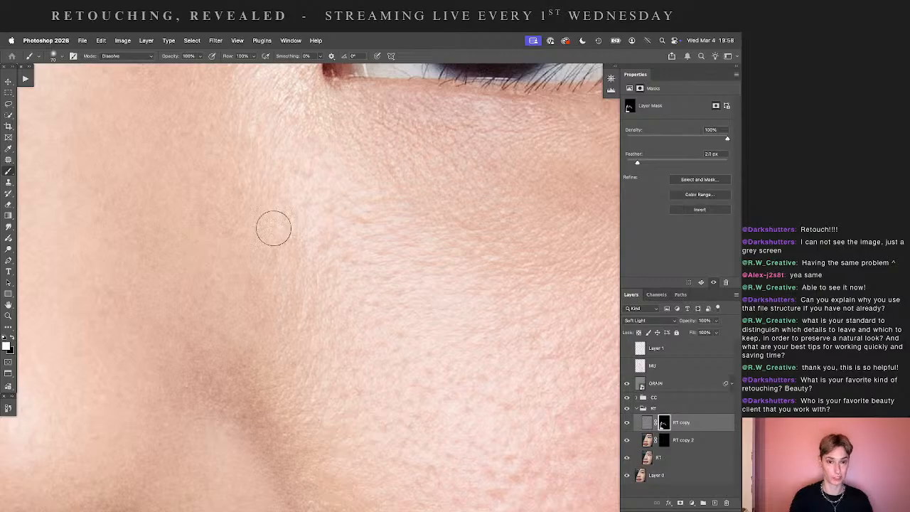
- Continue painting white on the RT copy mask over the skin along the side of the nose below the inner eye corner
scroll(206, 213, left, 3)
scroll(206, 214, up, 2)
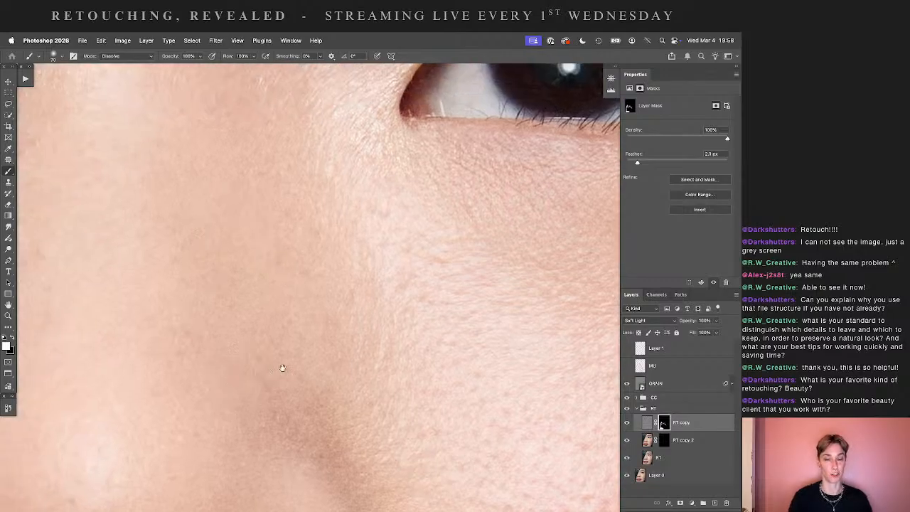
scroll(282, 368, right, 5)
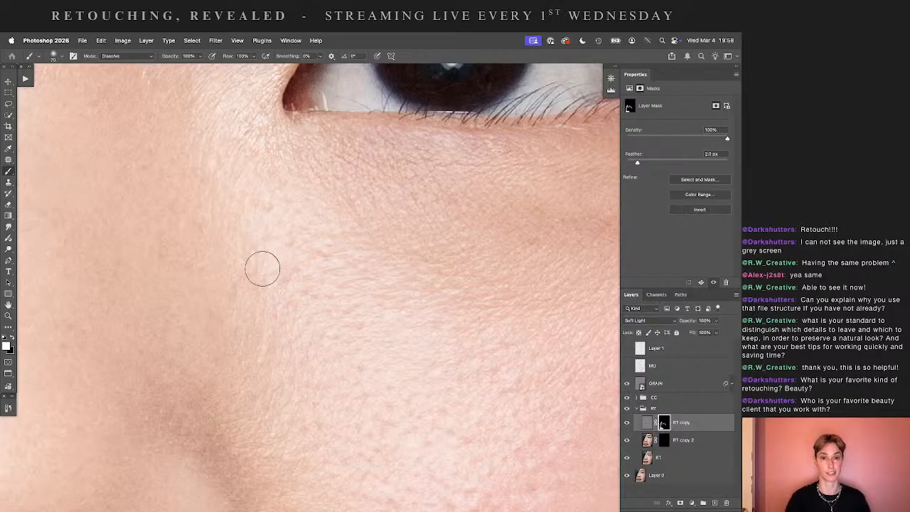
scroll(345, 392, down, 2)
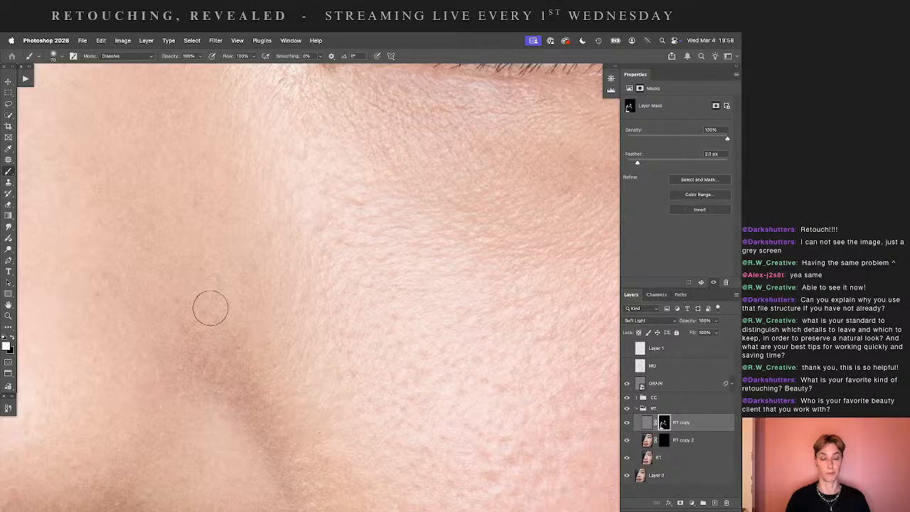
scroll(211, 307, up, 3)
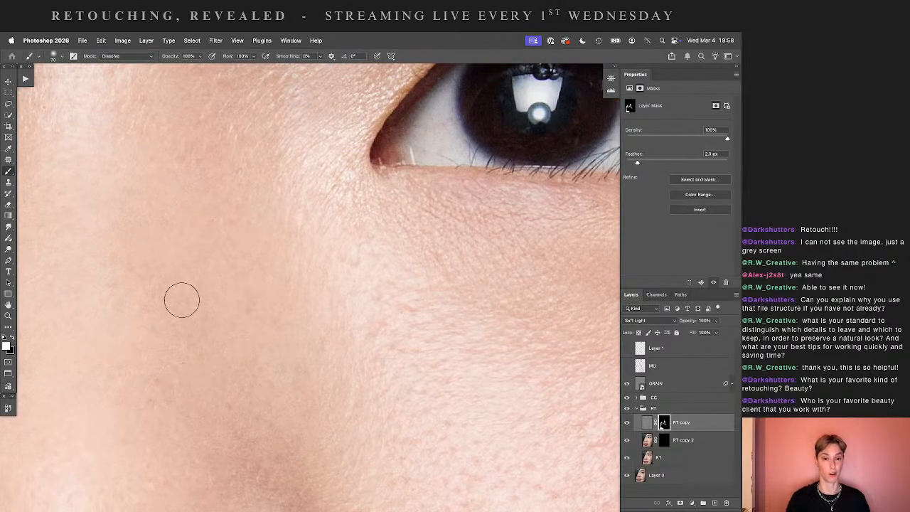
scroll(234, 289, down, 2)
scroll(235, 288, right, 2)
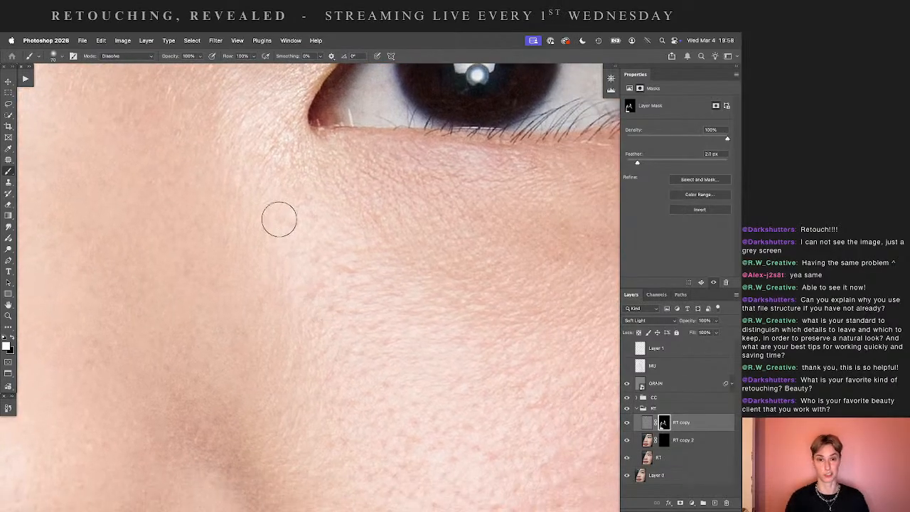
- Lower the brush opacity, reduce the brush to size 45, and paint the mask over the skin beside the inner eye corner
key(3)
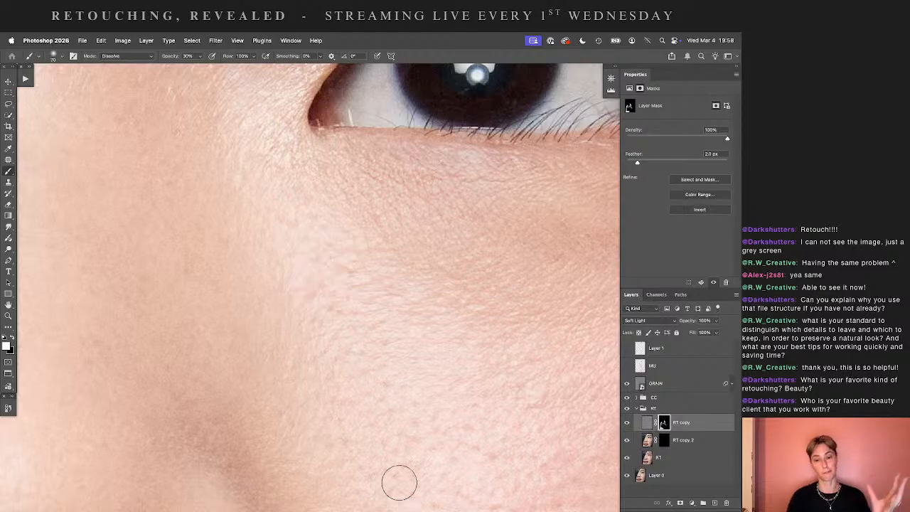
scroll(312, 405, up, 4)
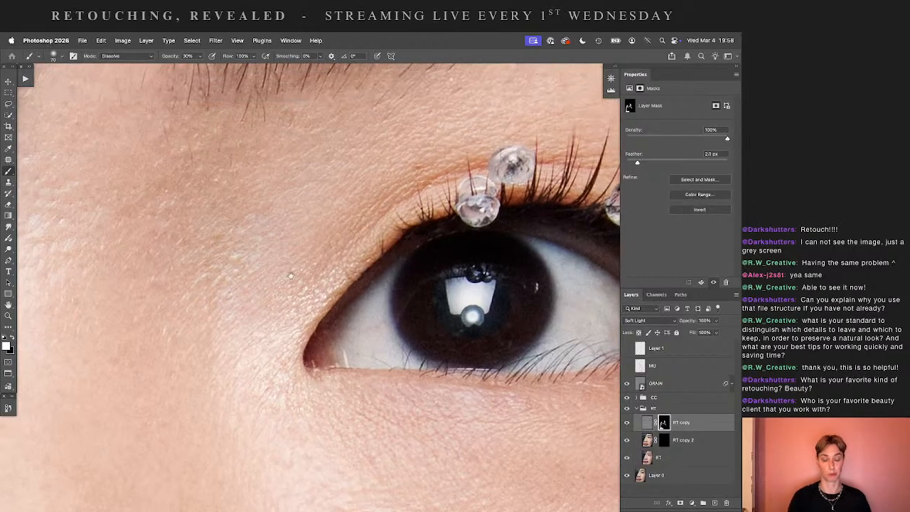
drag(291, 276, 290, 279)
key([)
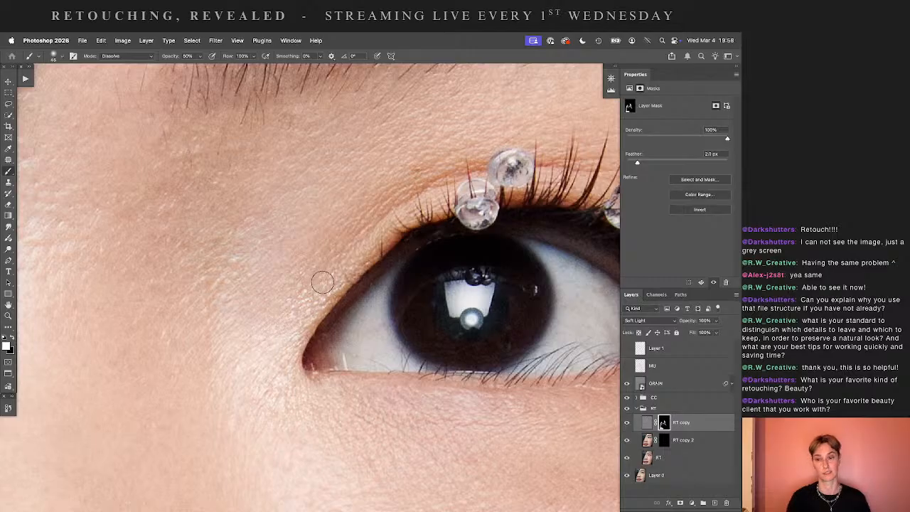
- Enlarge the brush to size 60 and paint the mask over the upper nose bridge between the hair and the eyebrow
drag(264, 253, 455, 390)
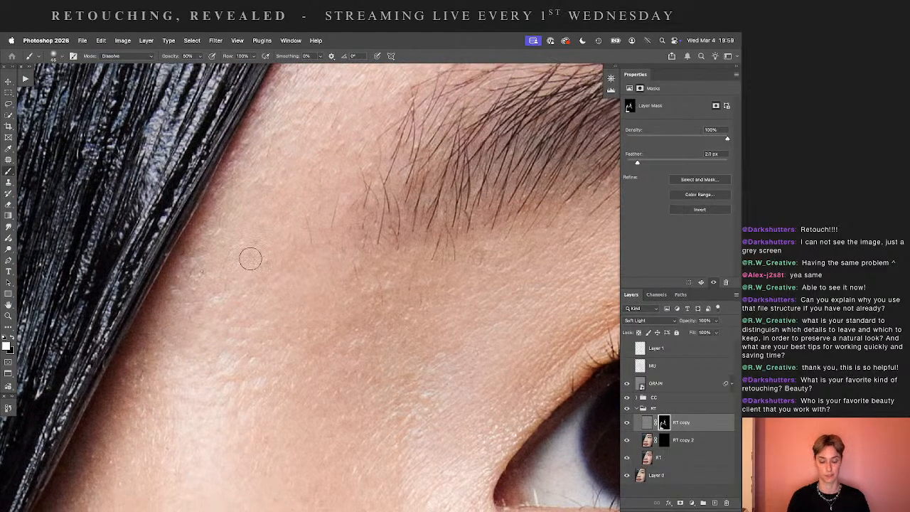
key(])
key(])
drag(203, 329, 192, 219)
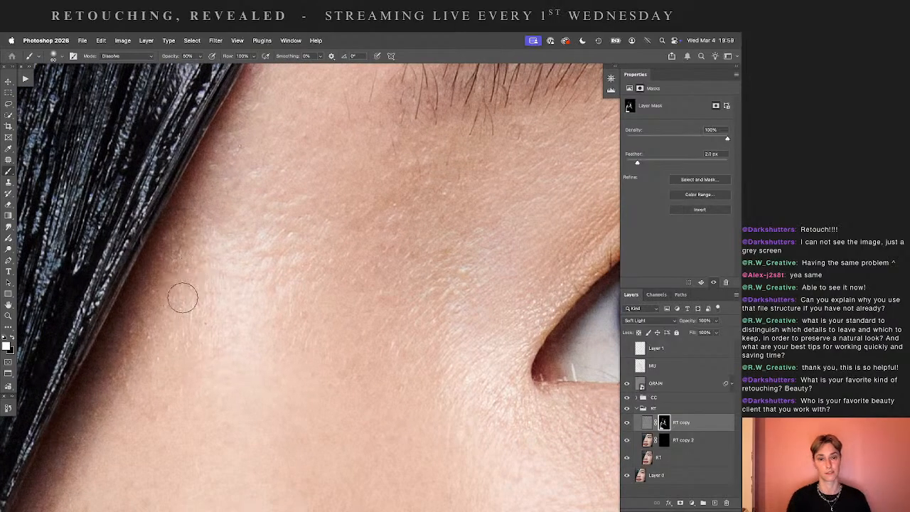
drag(344, 299, 208, 295)
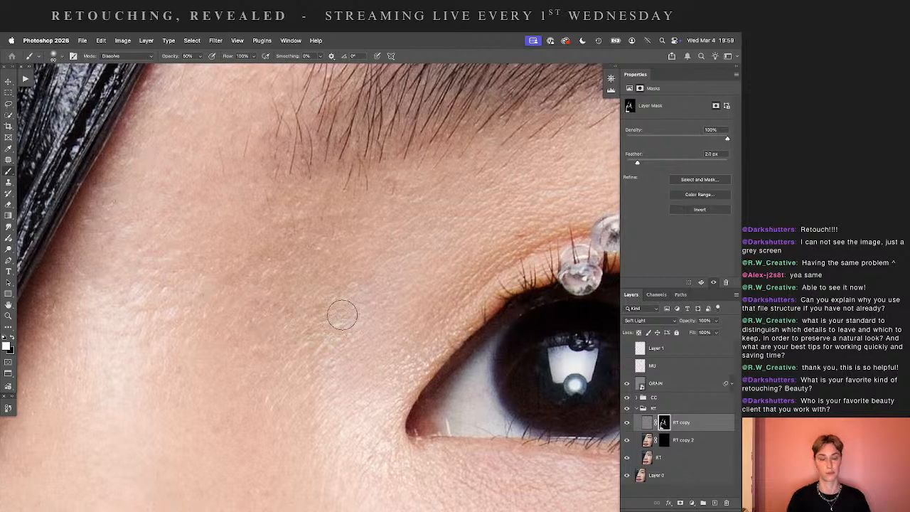
- Enlarge the brush to size 90 and paint the mask over the forehead above the eyebrow and around the eye's outer corner
key(super+0)
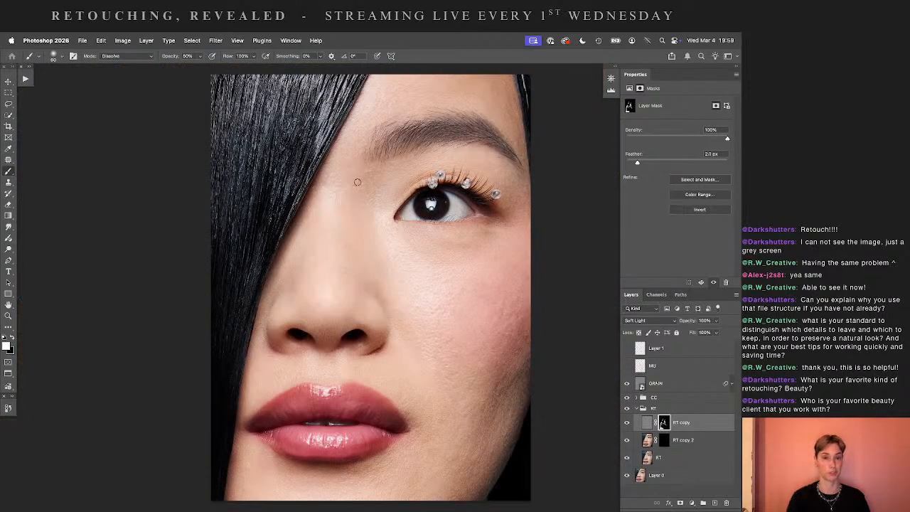
drag(389, 273, 319, 443)
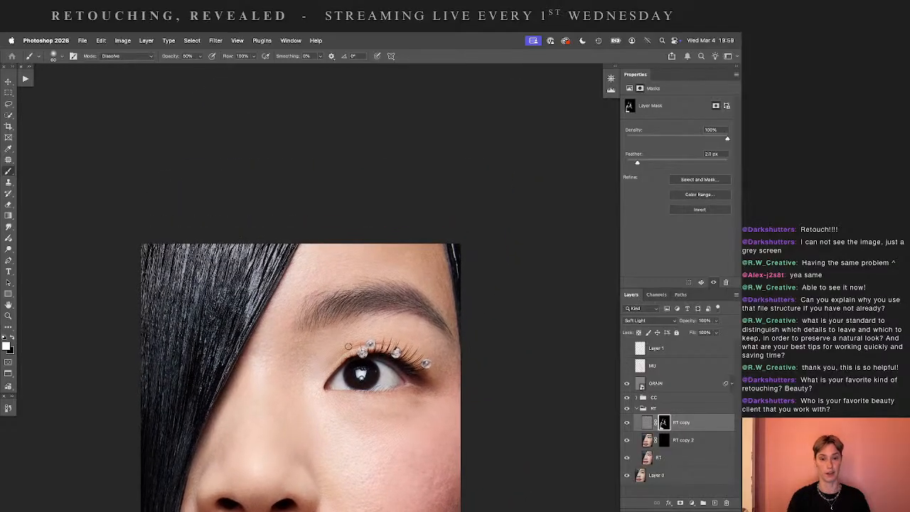
key(super+1)
key(super+minus)
key(bracketright)
key(bracketright)
key(bracketright)
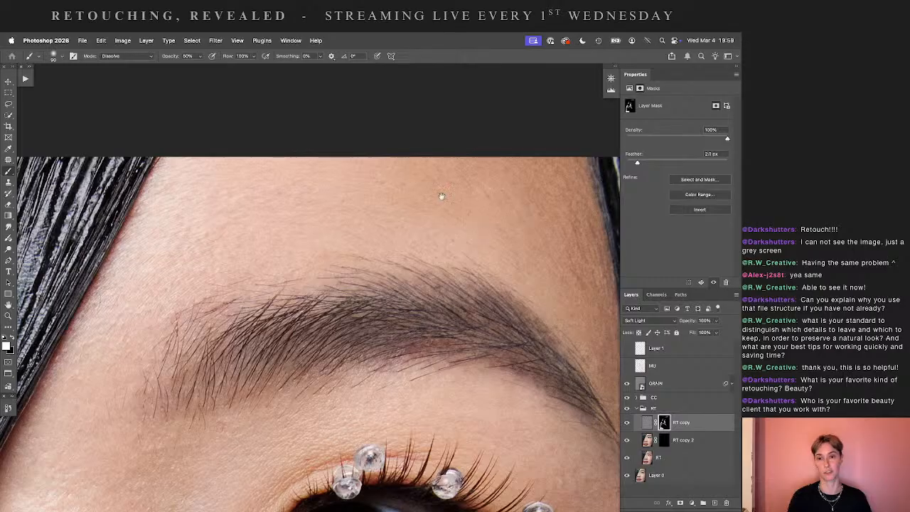
drag(441, 195, 242, 210)
scroll(319, 210, down, 5)
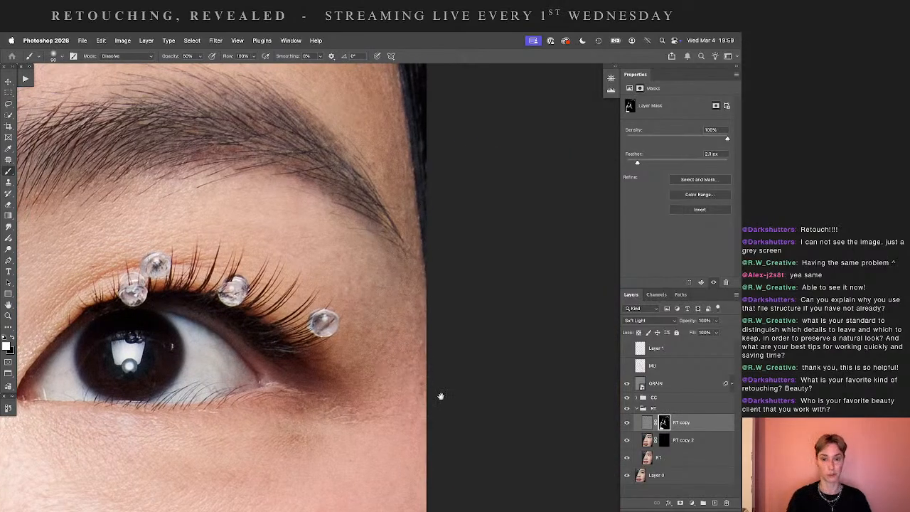
drag(441, 396, 446, 223)
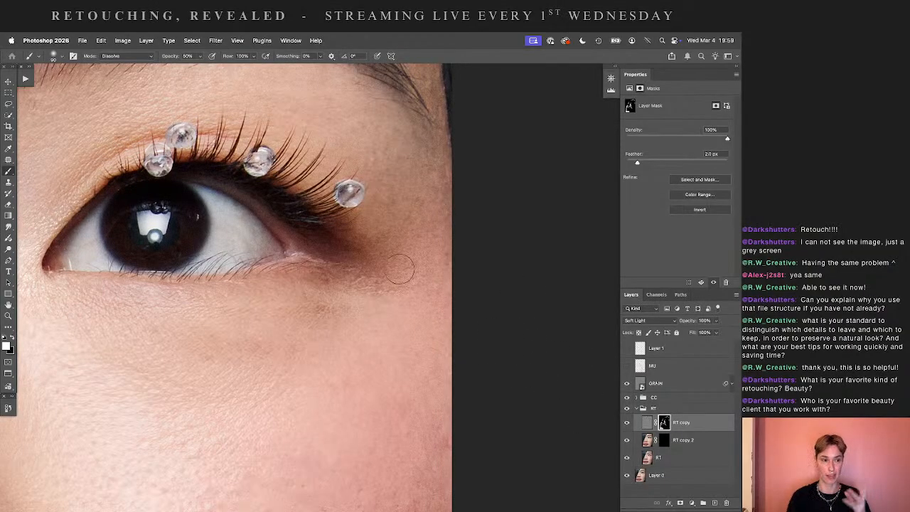
- Duplicate the RT layer as a new retouching layer and switch to the Clone Stamp tool
scroll(451, 309, down, 2)
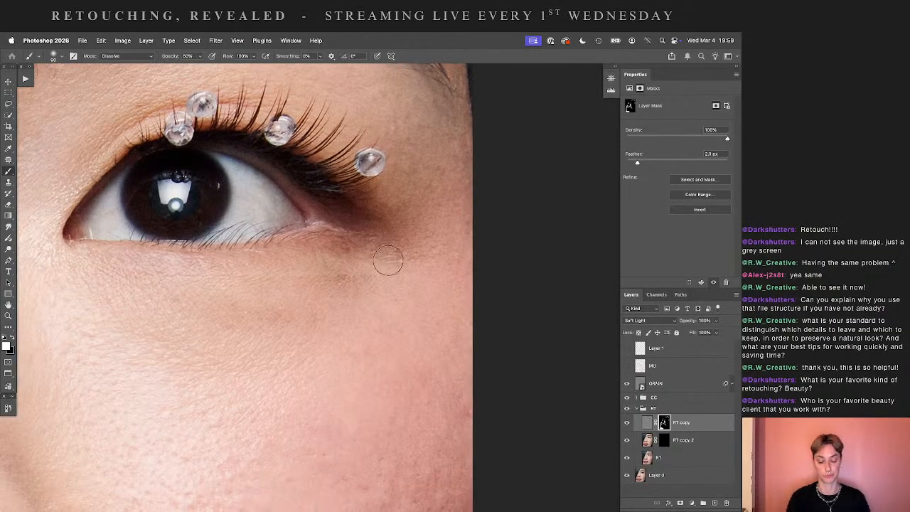
key(ctrl+j)
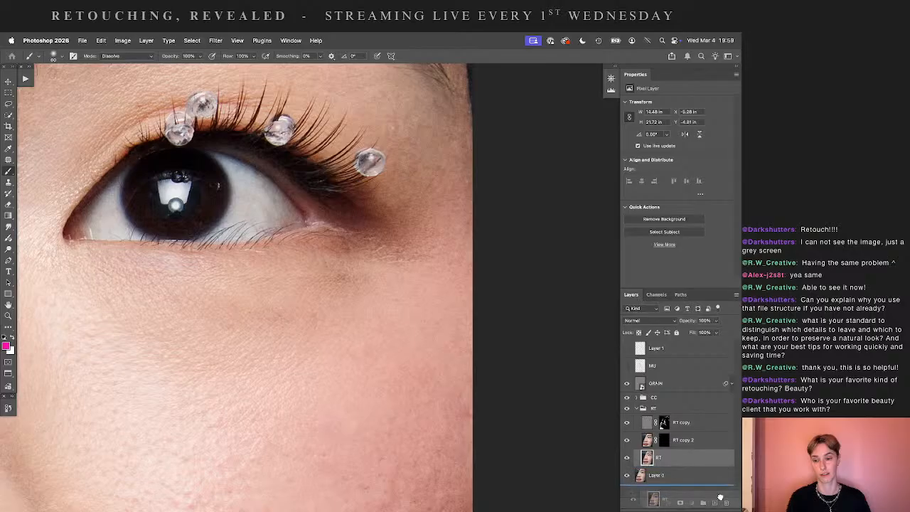
key(s)
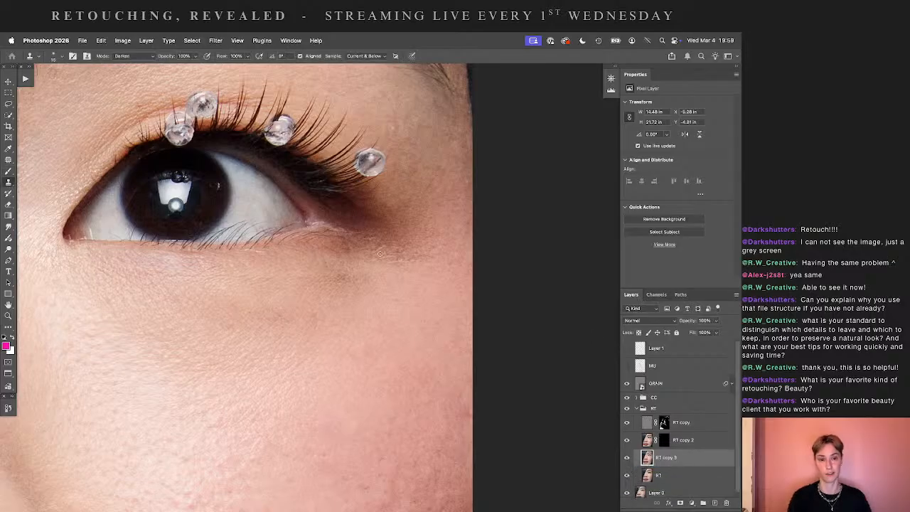
- Brush white at 40% opacity in Dissolve mode on the RT copy layer's mask to even the skin around the eye
click(663, 423)
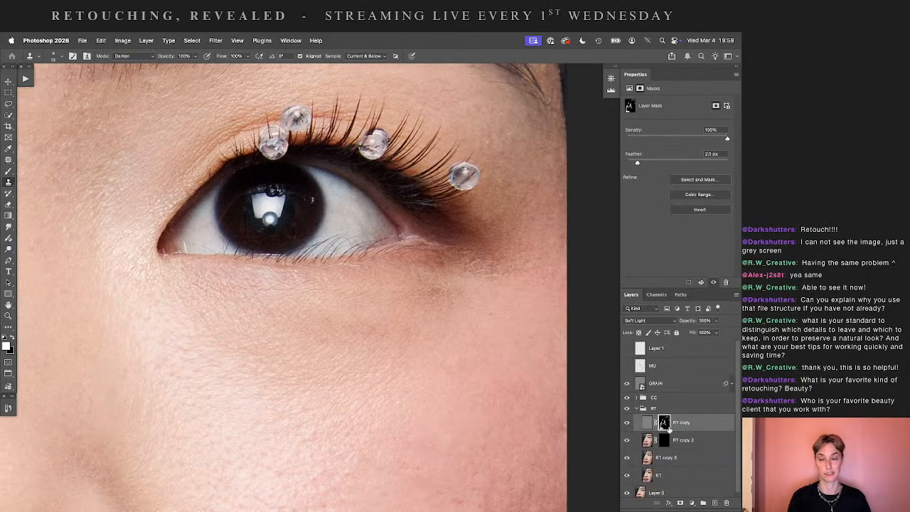
key(b)
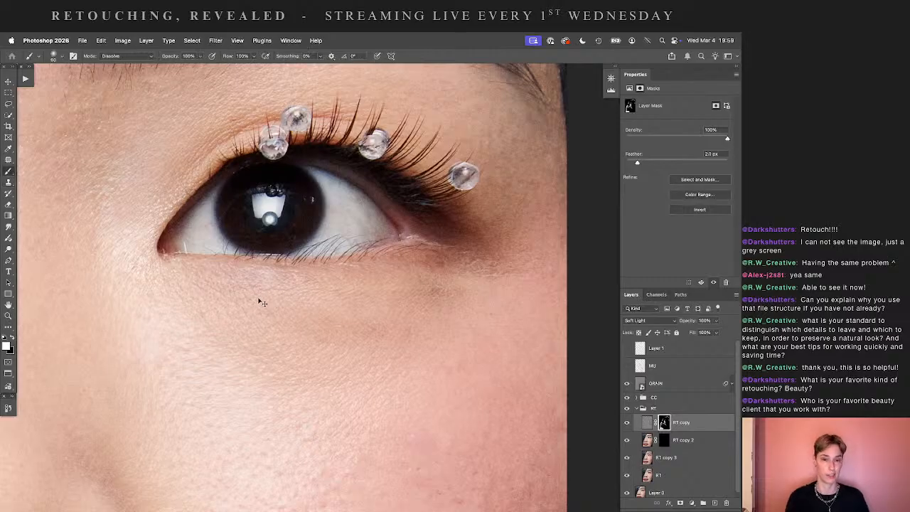
key(ctrl+z)
click(664, 423)
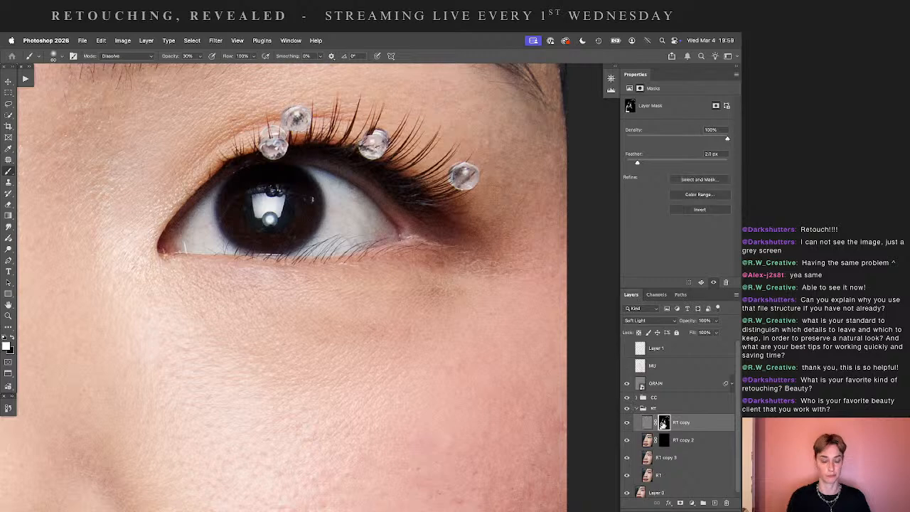
key(d)
key(3)
key(4)
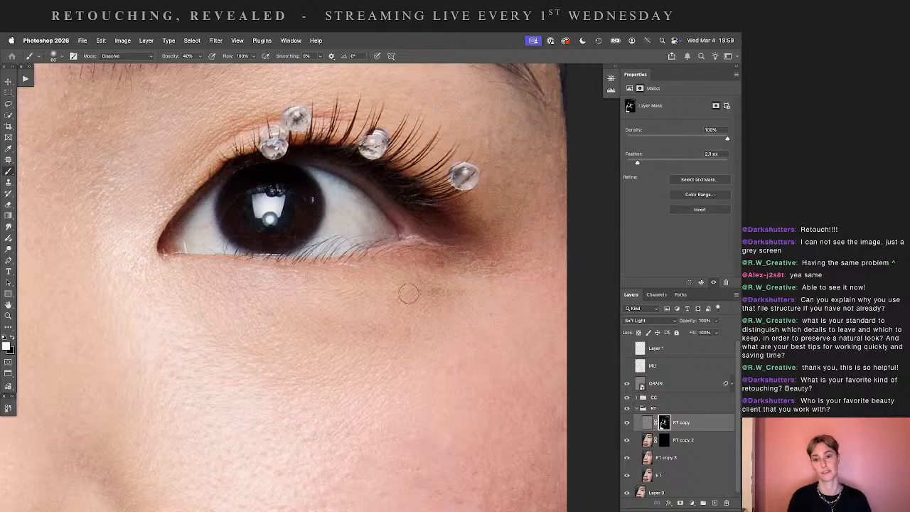
scroll(360, 253, down, 3)
scroll(360, 253, left, 1)
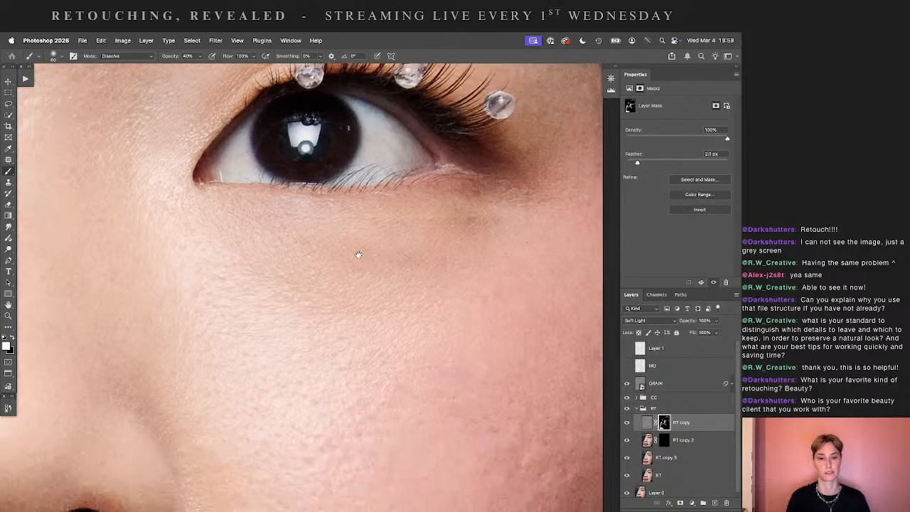
scroll(189, 290, up, 4)
scroll(189, 290, right, 5)
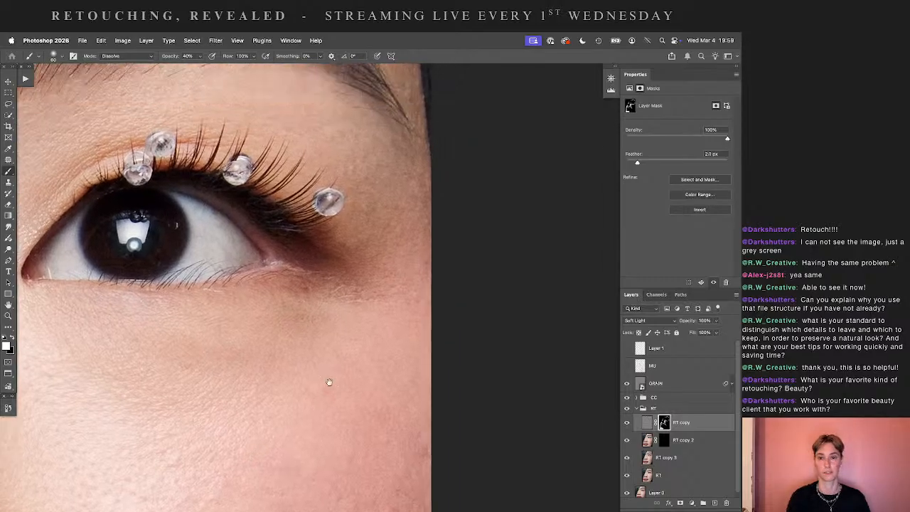
scroll(409, 318, up, 2)
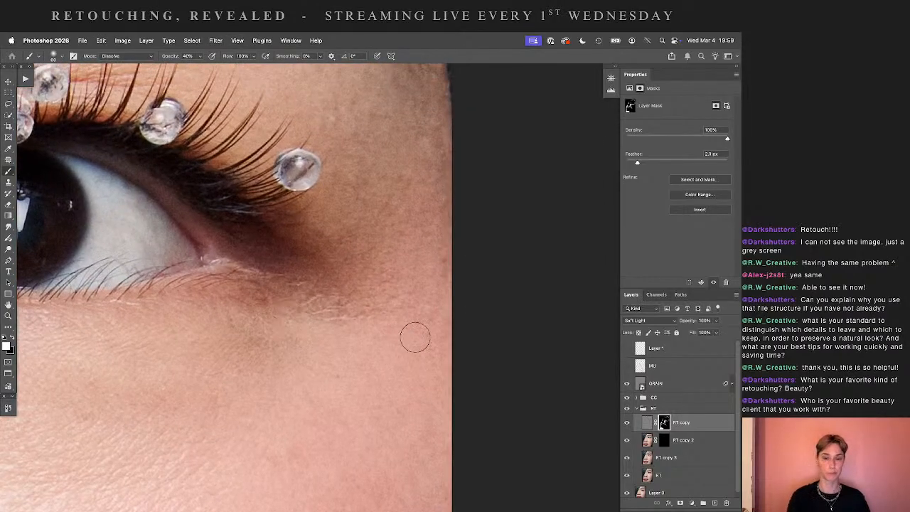
- On the RT copy 3 layer, clone skin in Darken mode over the light flakes at the outer eye corner
click(704, 457)
key(s)
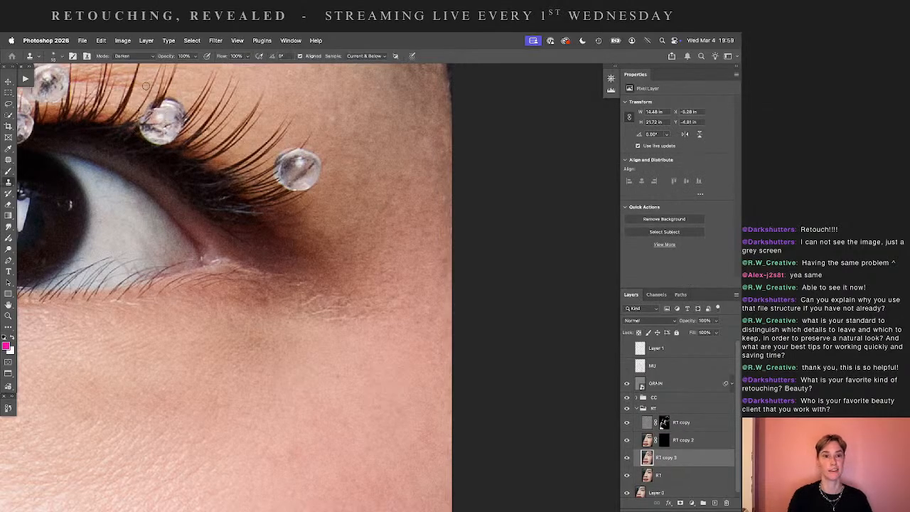
click(131, 57)
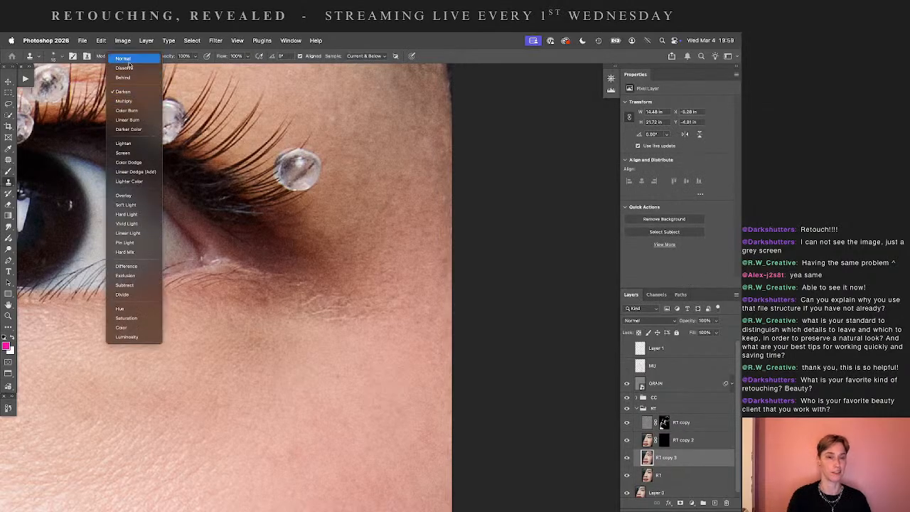
click(127, 60)
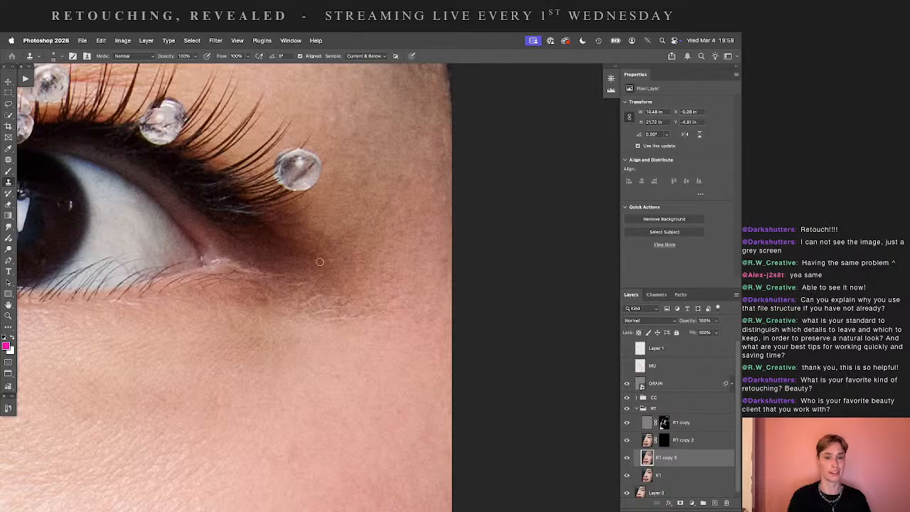
click(122, 56)
click(132, 94)
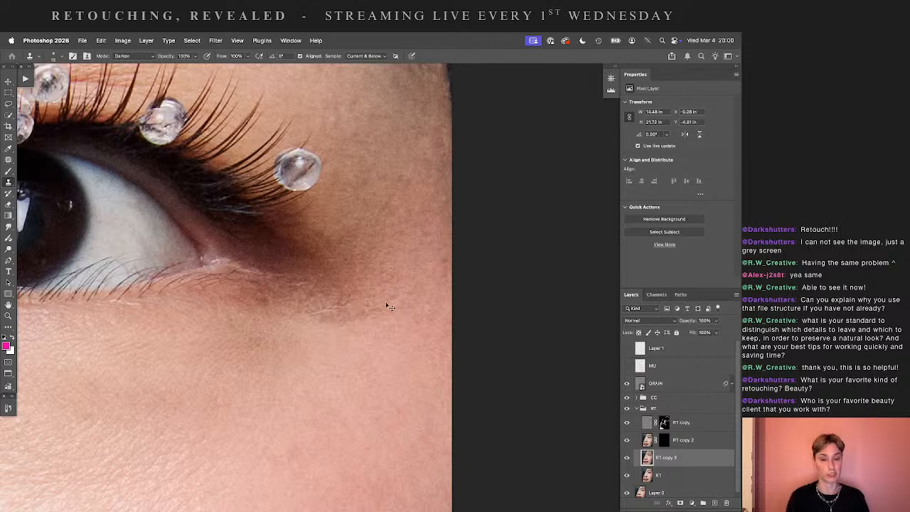
- Blend skin texture below the outer eye corner with the Clone Stamp in Normal mode at 30% opacity
key(3)
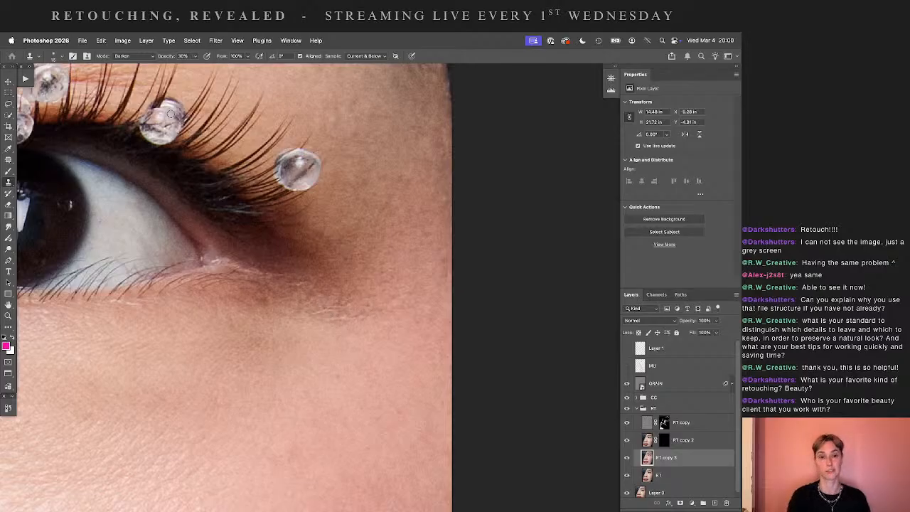
click(131, 55)
click(128, 58)
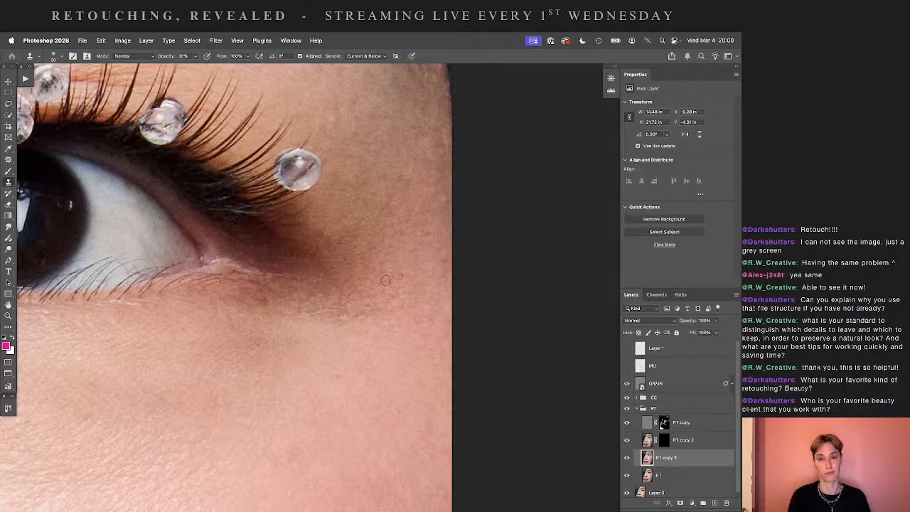
drag(358, 257, 420, 279)
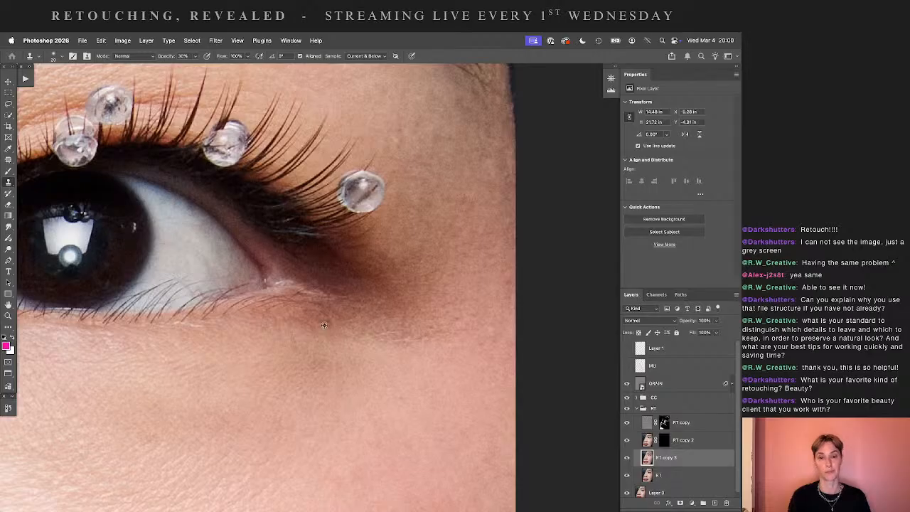
alt+click(307, 321)
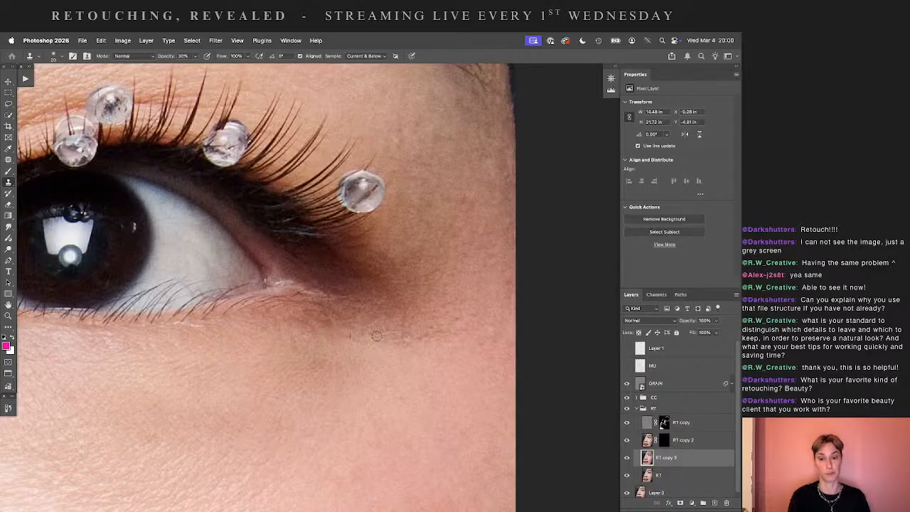
drag(377, 336, 425, 338)
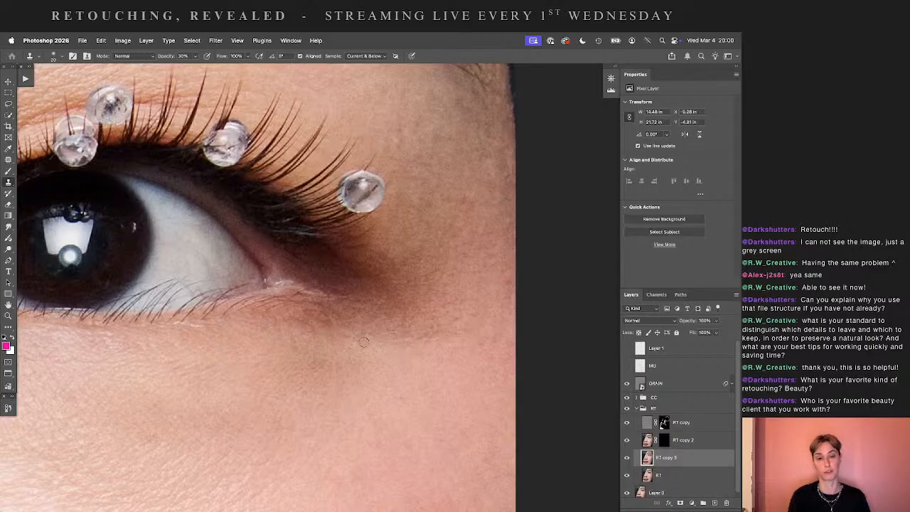
drag(363, 342, 527, 324)
- Clean the bright flakes along the lower lash line using a smaller Clone Stamp brush at 100% opacity
key(bracketleft)
key(bracketleft)
key(0)
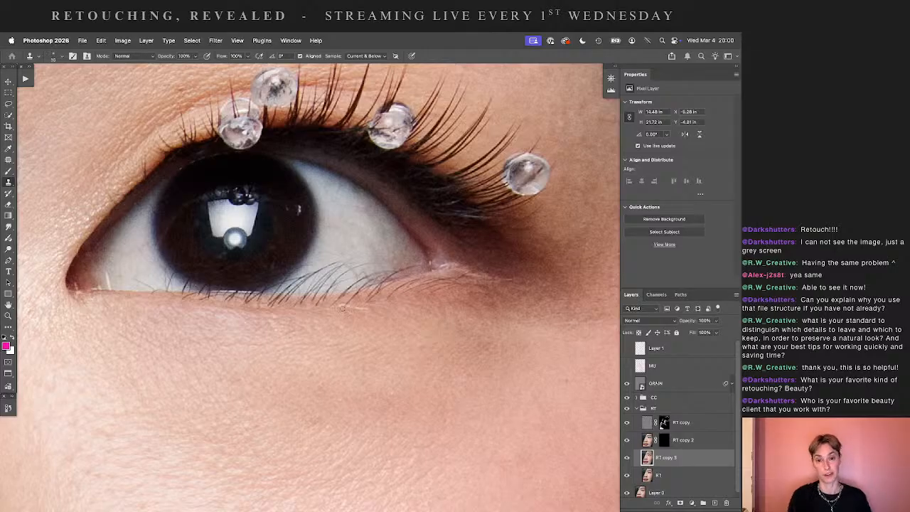
mouse_move(330, 314)
mouse_down()
mouse_move(353, 311)
mouse_move(329, 330)
mouse_up()
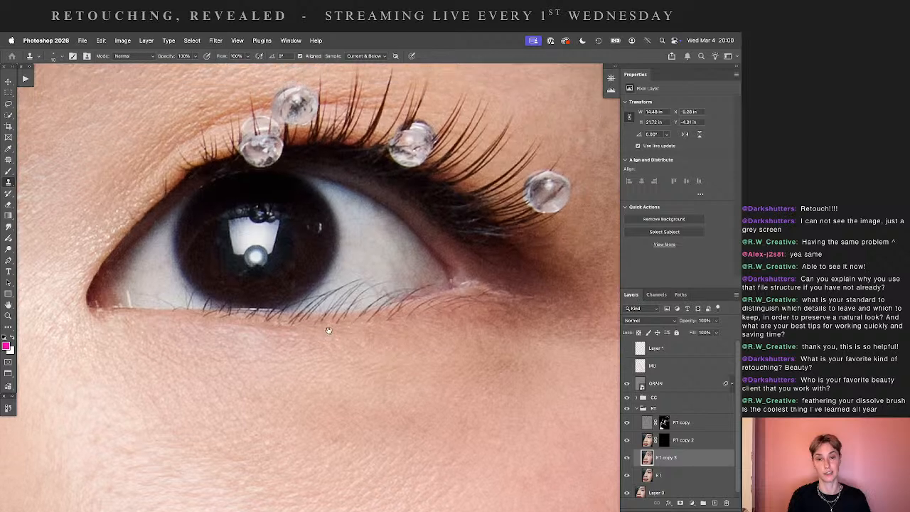
drag(250, 322, 270, 352)
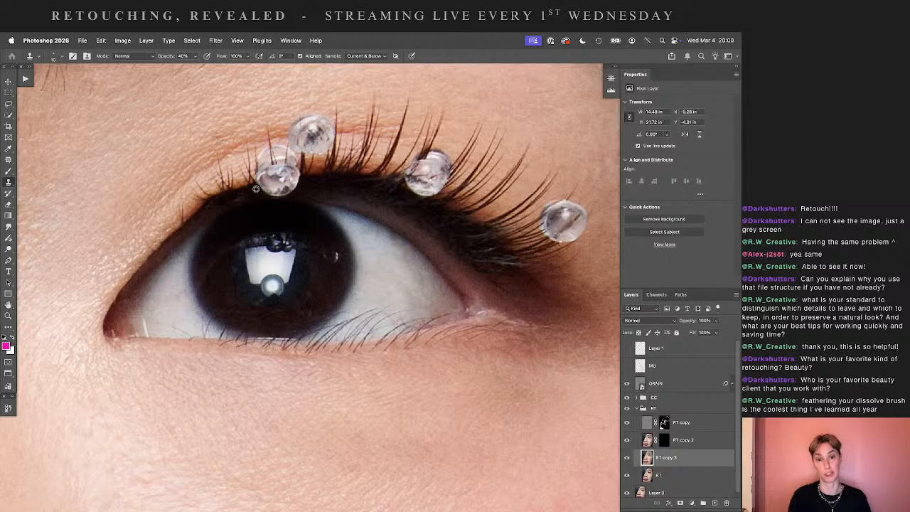
drag(324, 233, 405, 236)
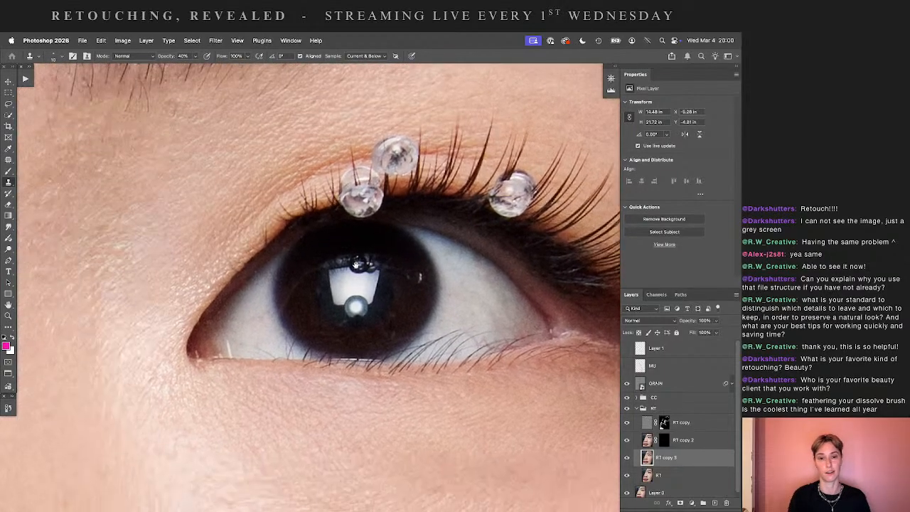
drag(308, 293, 113, 246)
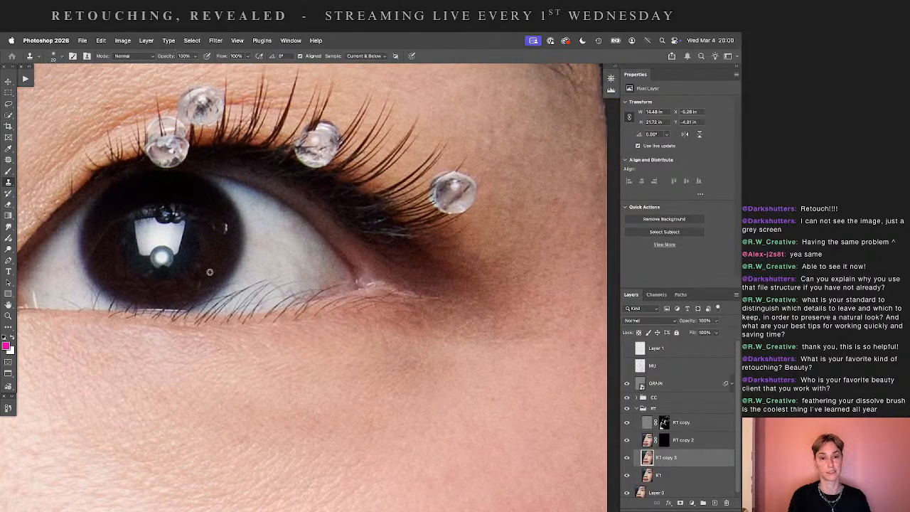
- Clone out small blemishes and stray light hairs on the outer cheek at 100% opacity
drag(312, 297, 227, 263)
drag(395, 365, 326, 276)
drag(295, 321, 351, 213)
drag(365, 319, 367, 204)
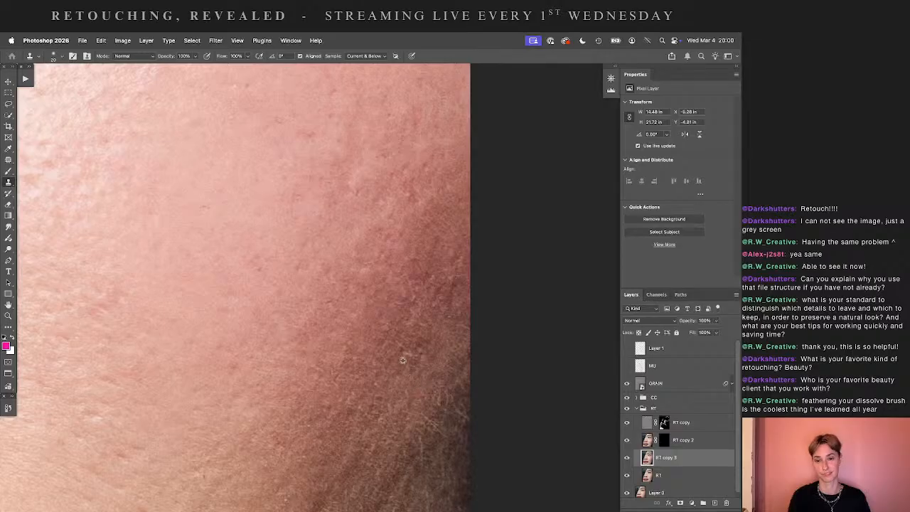
drag(370, 407, 388, 301)
drag(368, 361, 385, 280)
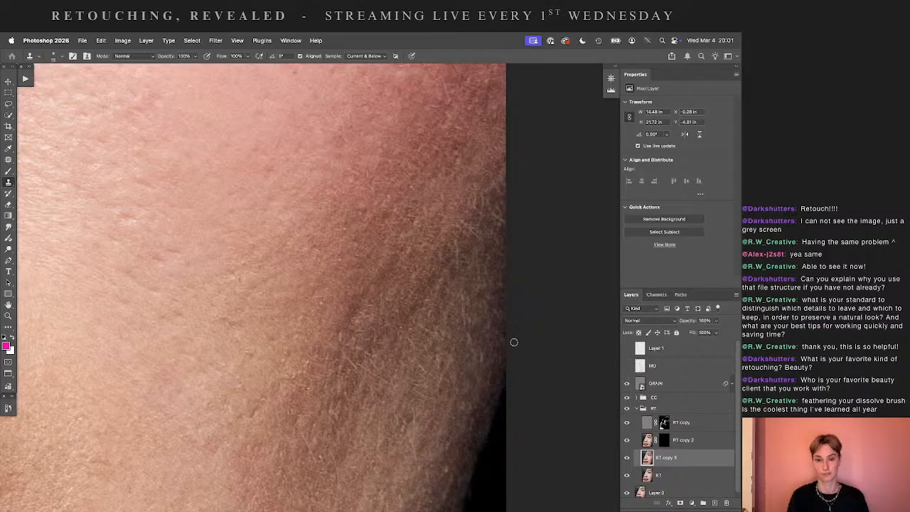
mouse_move(452, 454)
mouse_down()
mouse_move(406, 412)
mouse_move(377, 333)
mouse_move(374, 357)
mouse_up()
mouse_move(374, 327)
mouse_down()
mouse_move(442, 362)
mouse_move(436, 406)
mouse_up()
drag(403, 349, 466, 357)
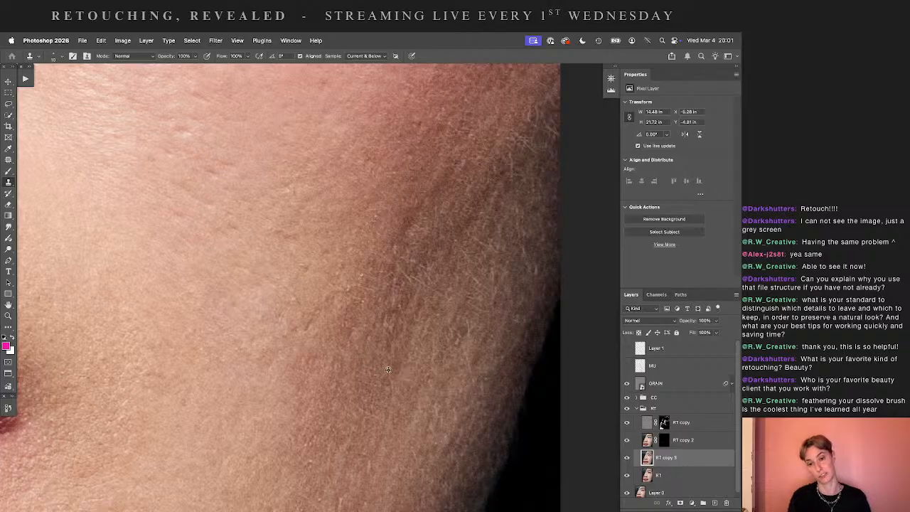
- Sample nearby skin and clone over the remaining pale hairs along the shaded edge of the cheek
drag(399, 376, 371, 440)
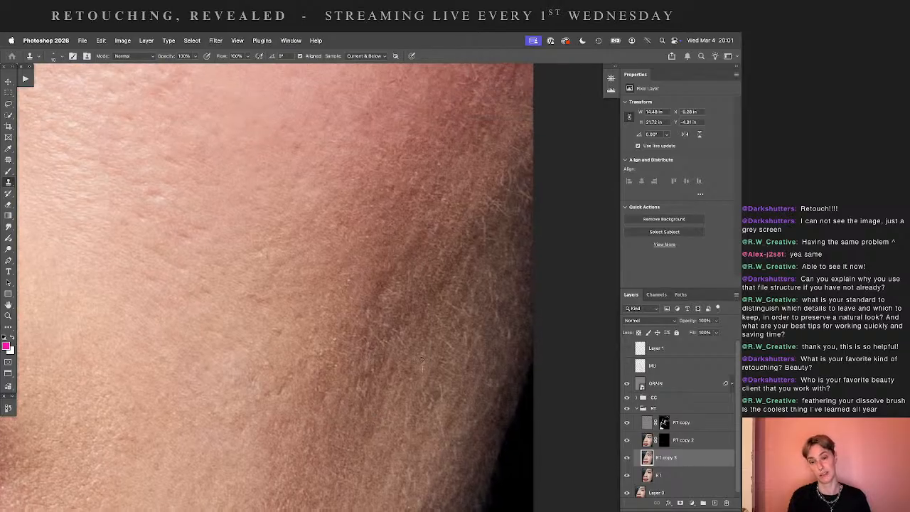
drag(421, 359, 422, 363)
mouse_move(472, 352)
mouse_down()
mouse_move(455, 319)
mouse_move(437, 324)
mouse_up()
alt+click(459, 290)
drag(462, 284, 462, 302)
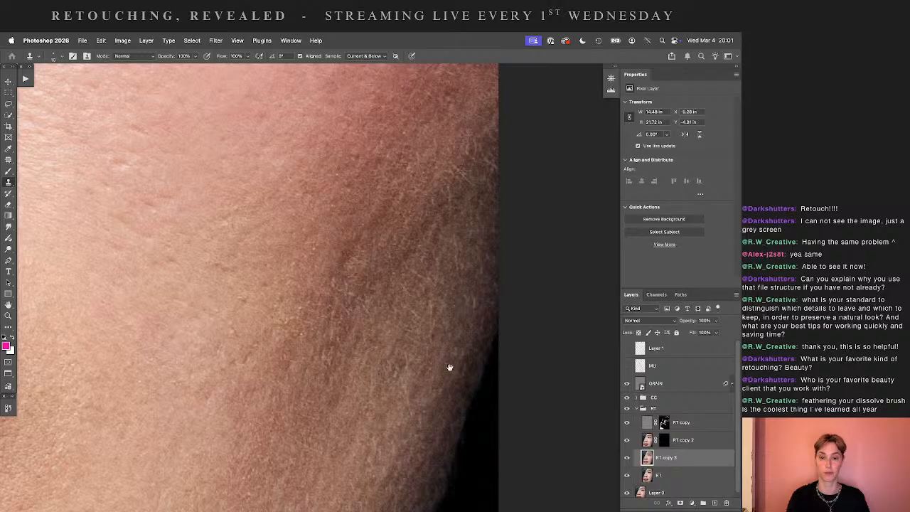
drag(449, 367, 373, 331)
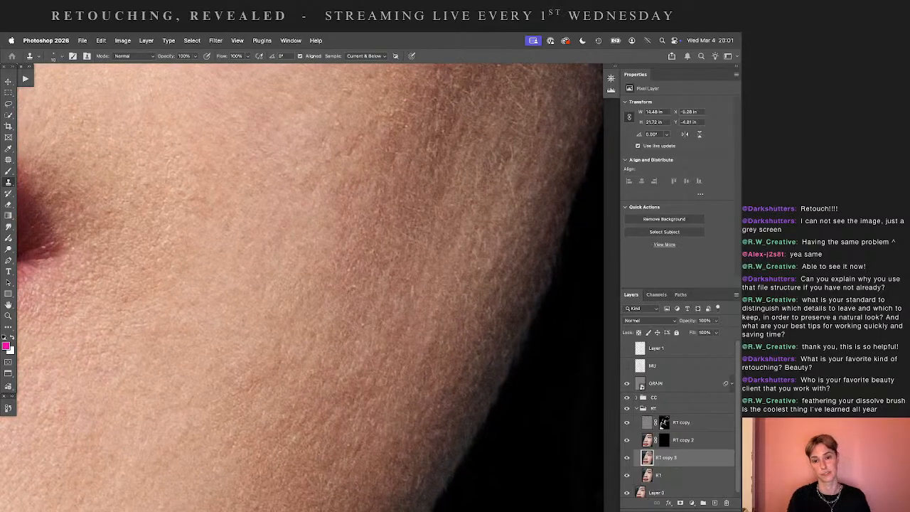
- Inspect the jawline and compare the skin with the RT group hidden and shown
drag(411, 293, 451, 187)
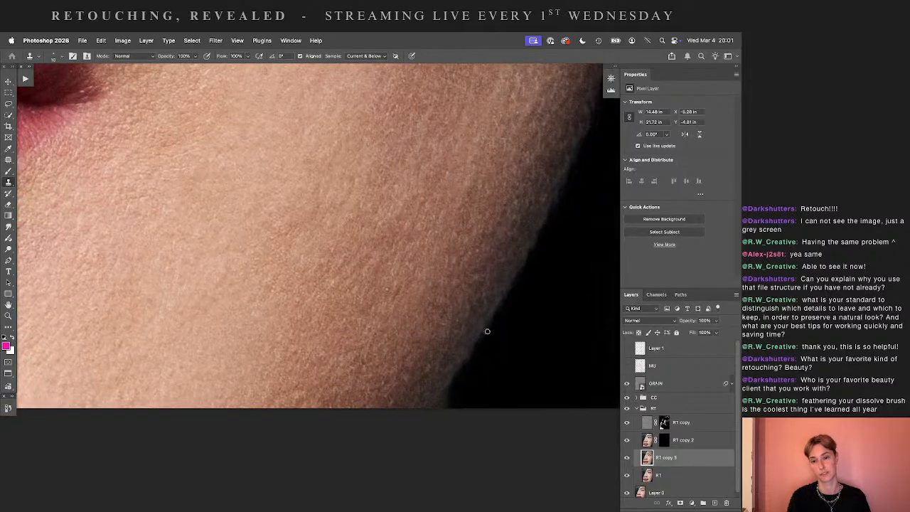
drag(462, 373, 367, 431)
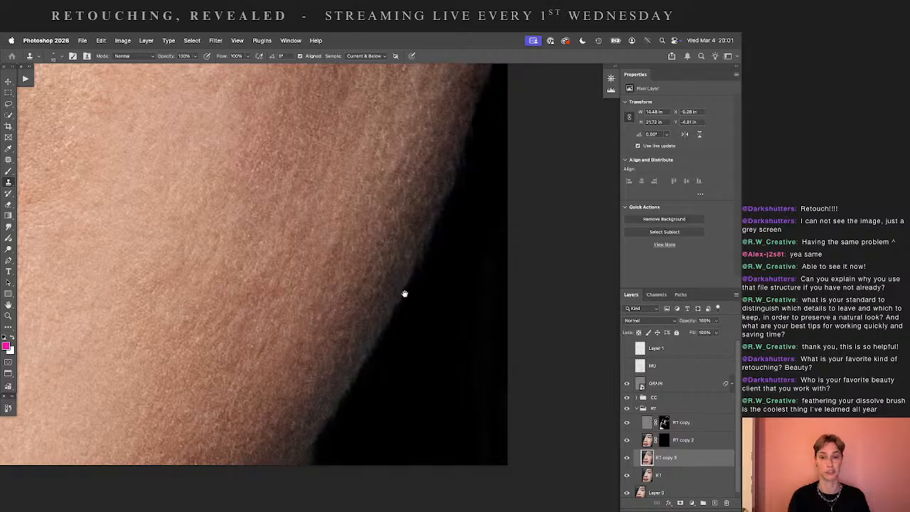
mouse_move(404, 294)
mouse_down()
mouse_move(384, 311)
mouse_move(416, 252)
mouse_up()
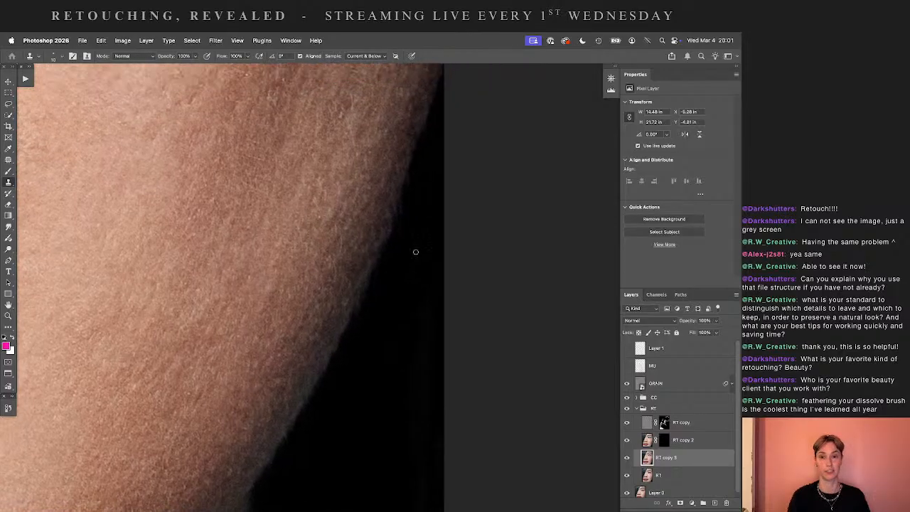
click(626, 409)
click(628, 410)
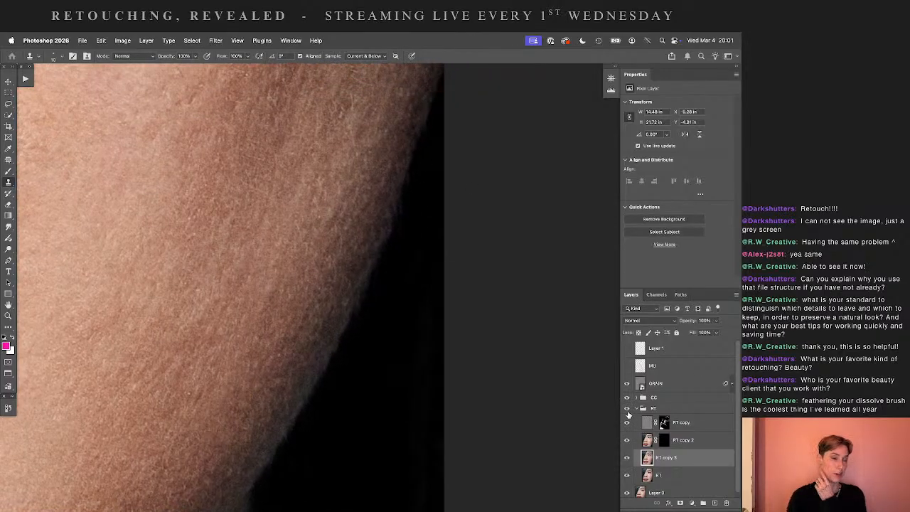
click(626, 408)
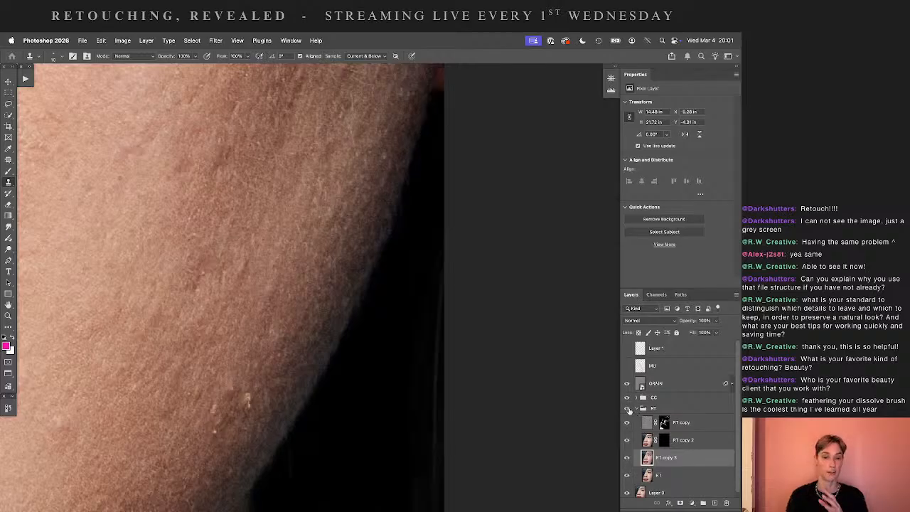
- Show the RT group and try a Clone Stamp stroke along the jaw's dark edge, undoing that stroke
click(626, 408)
drag(361, 376, 358, 329)
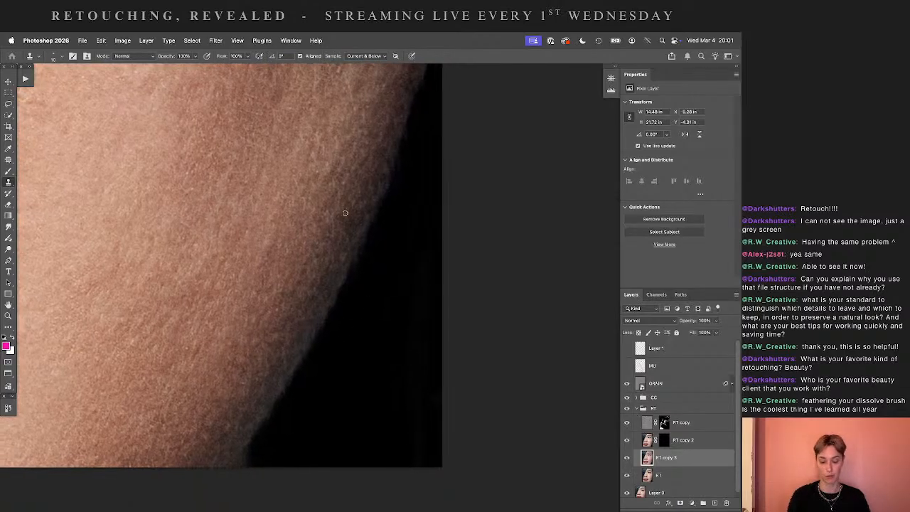
drag(343, 295, 278, 406)
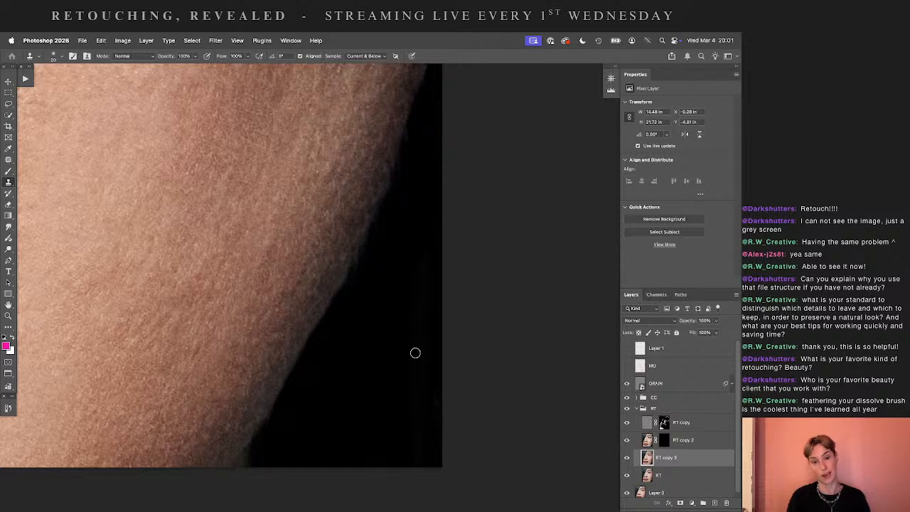
key(ctrl+z)
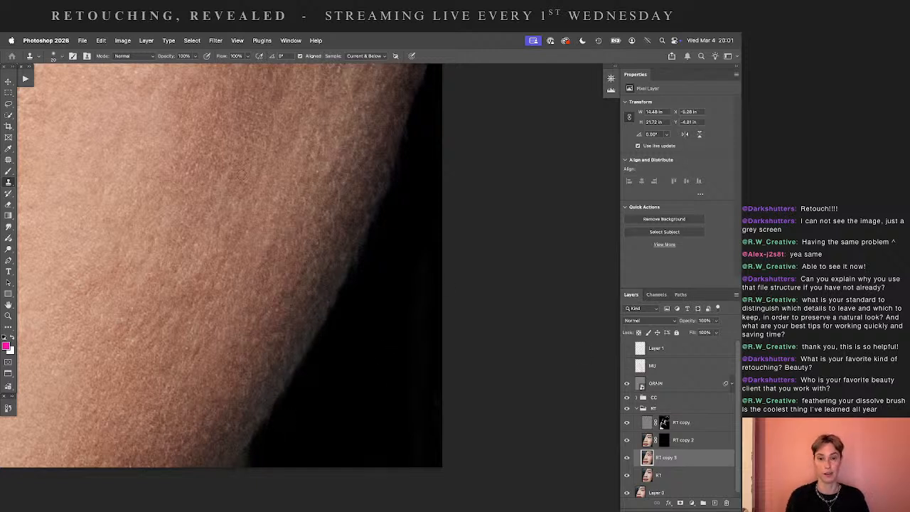
click(8, 81)
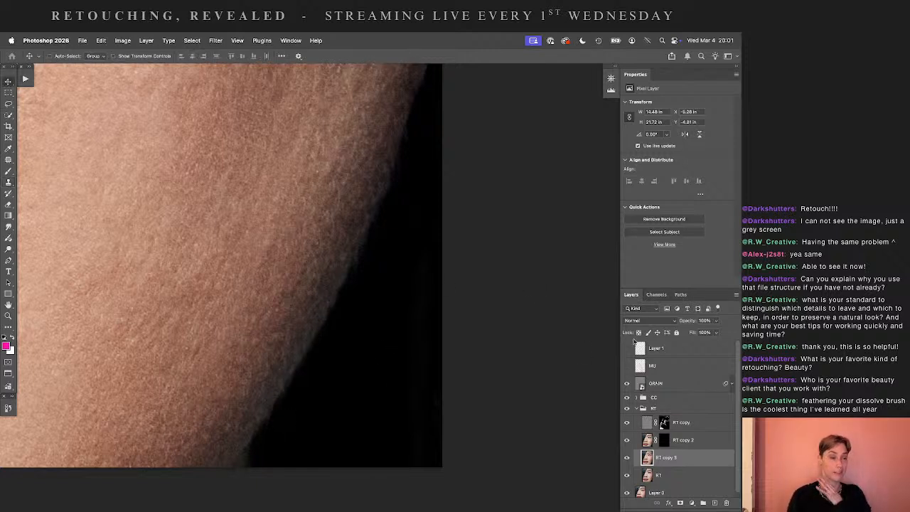
scroll(485, 337, up, 3)
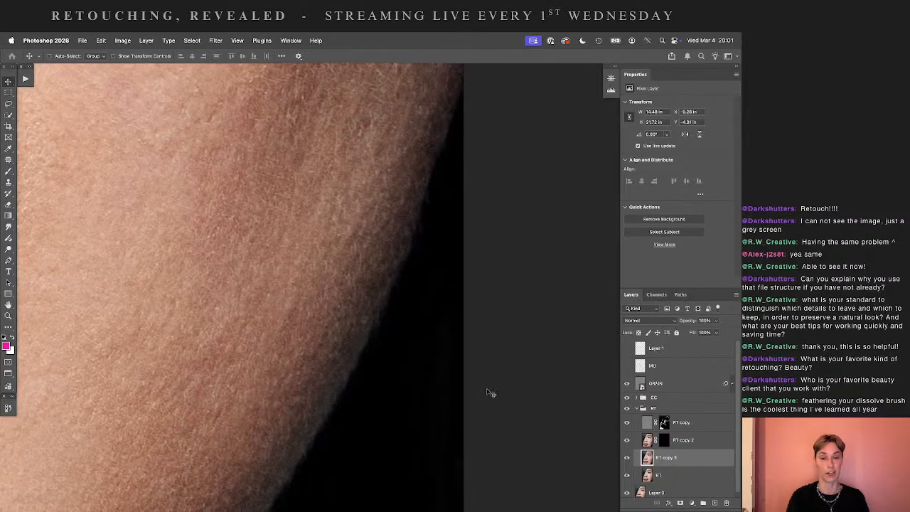
key(s)
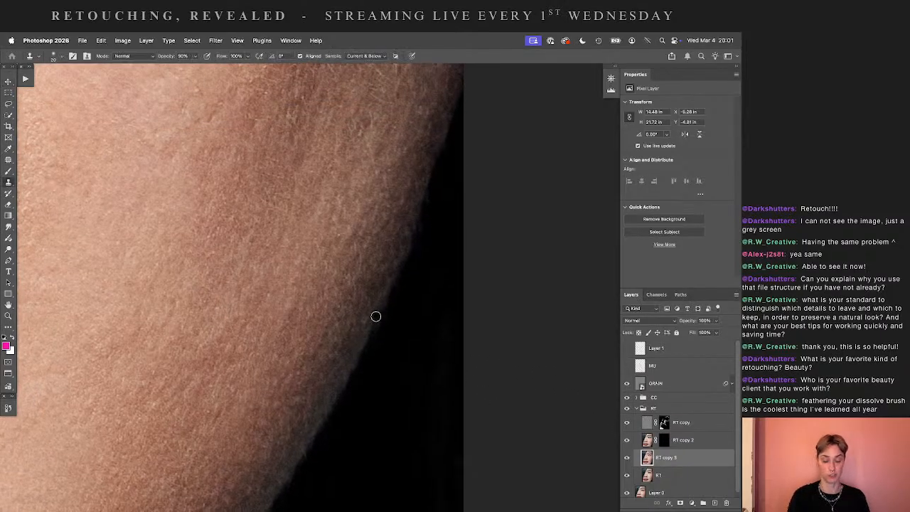
drag(368, 338, 450, 351)
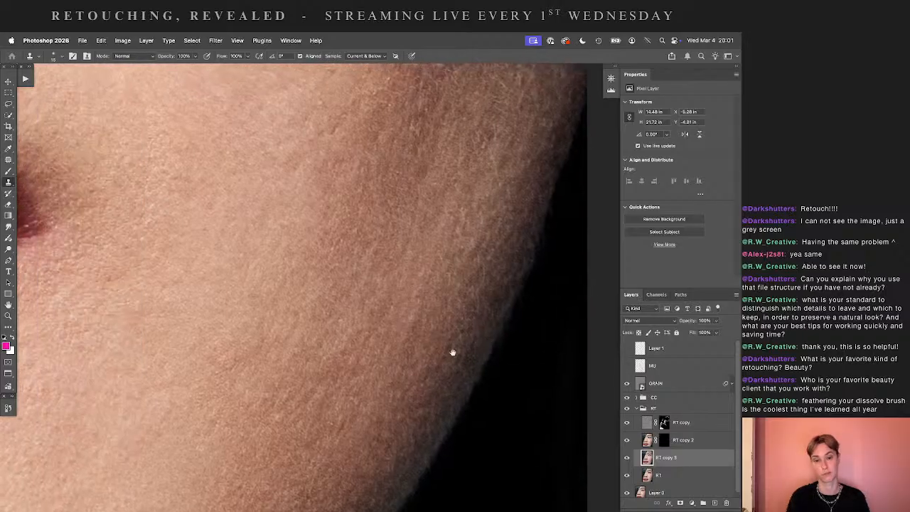
- Paint white with the Dissolve brush on the RT copy layer mask to smooth the skin beside the mouth corner
mouse_move(369, 365)
mouse_down()
mouse_move(391, 382)
mouse_move(638, 341)
mouse_up()
click(665, 422)
key(b)
drag(313, 336, 293, 273)
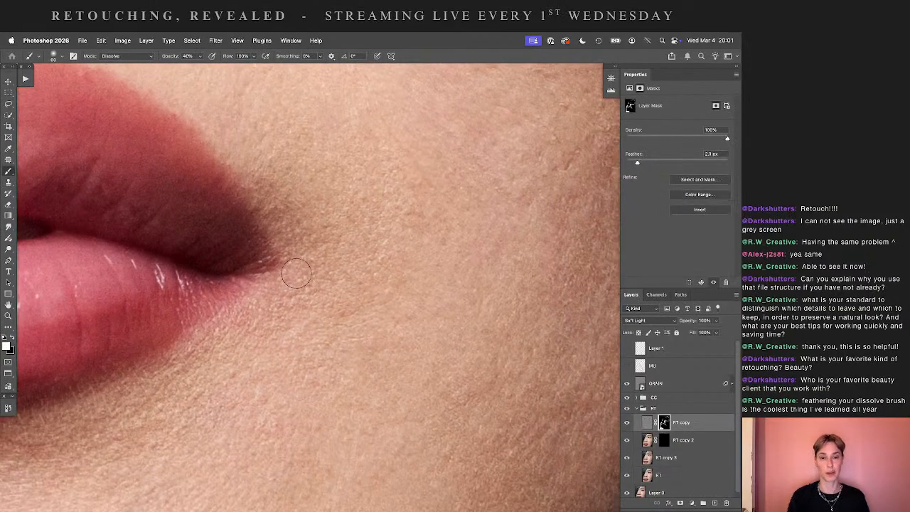
key(5)
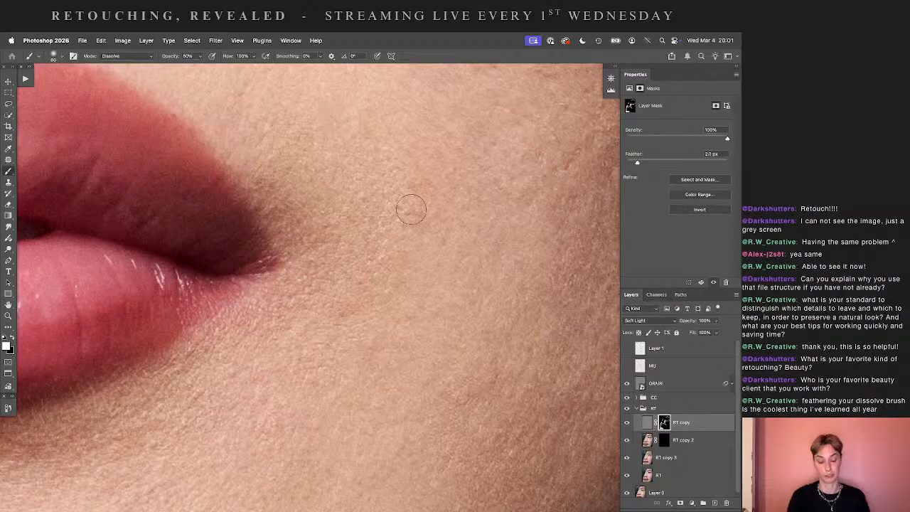
key(bracketright)
key(bracketright)
key(0)
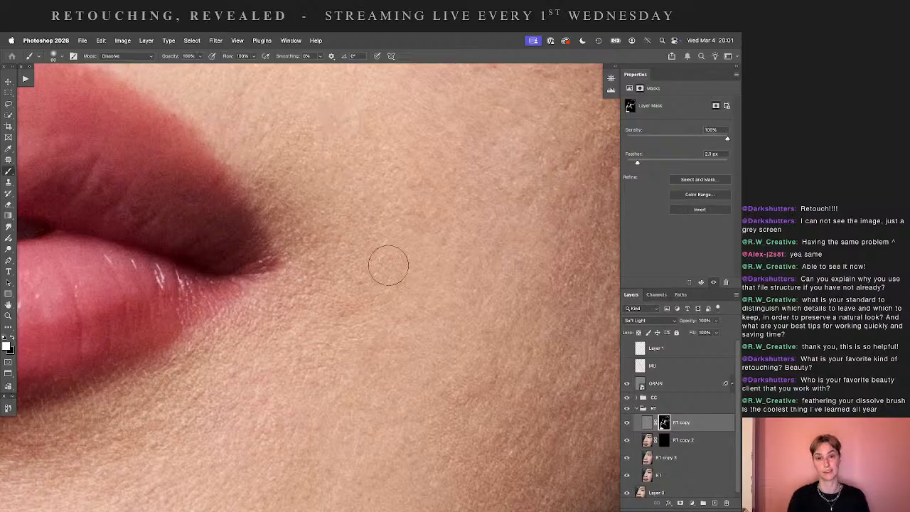
key(5)
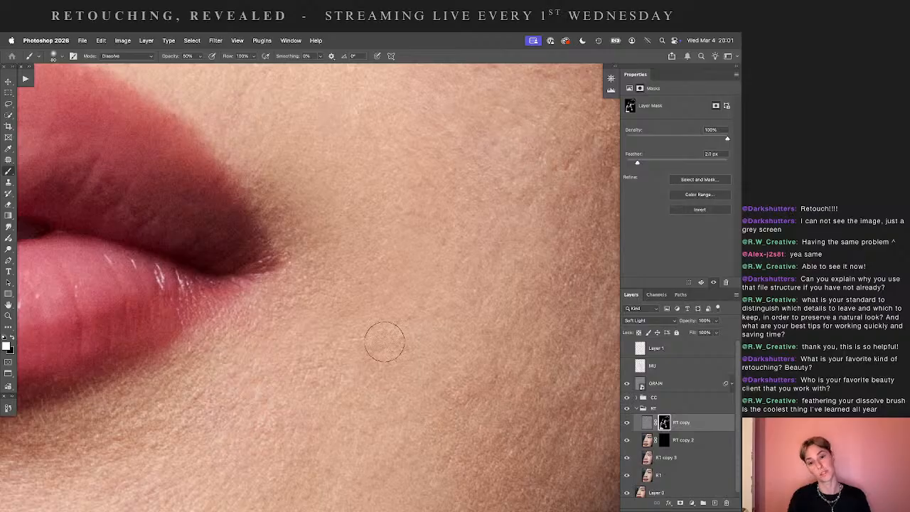
- Continue painting the RT copy mask over the skin below the lips and on the lower cheek
drag(189, 388, 356, 295)
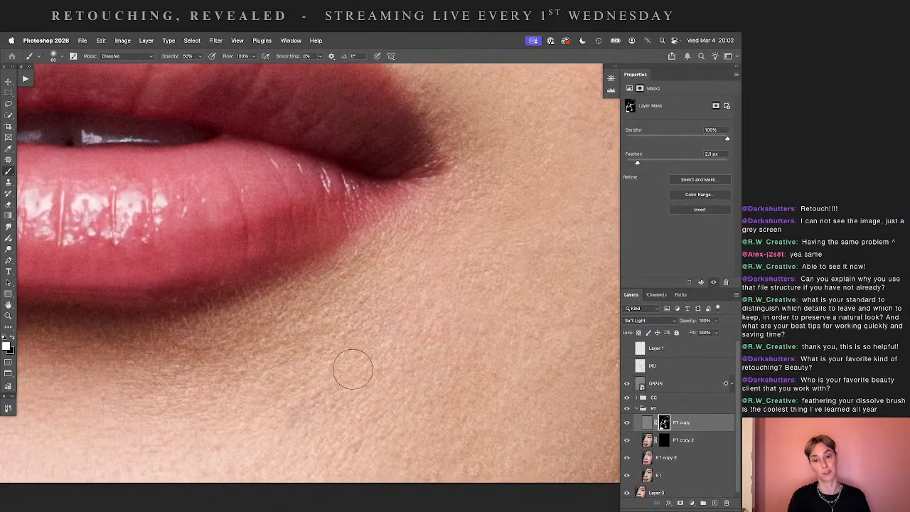
drag(495, 342, 282, 350)
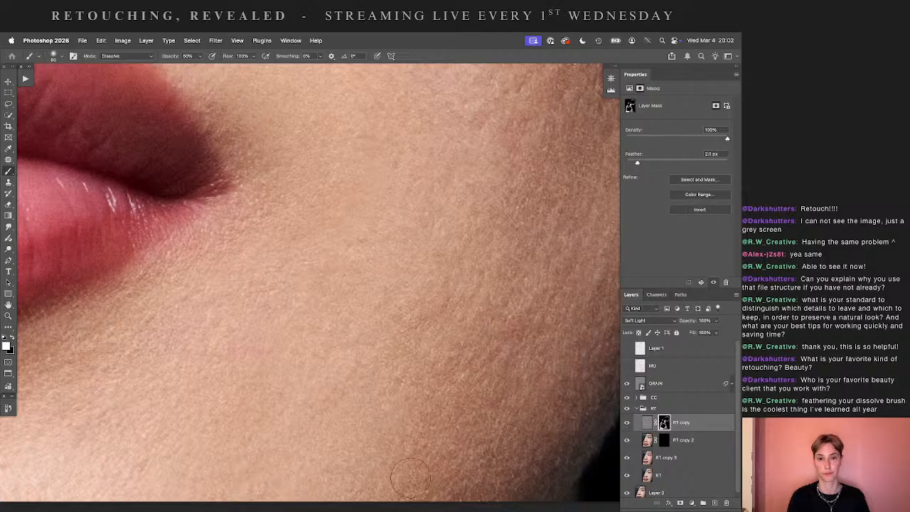
drag(362, 312, 390, 455)
drag(256, 153, 220, 318)
drag(355, 337, 333, 442)
- Enlarge the brush to 175 and paint the RT copy mask across the blushed cheek and down toward the jaw
key(super+minus)
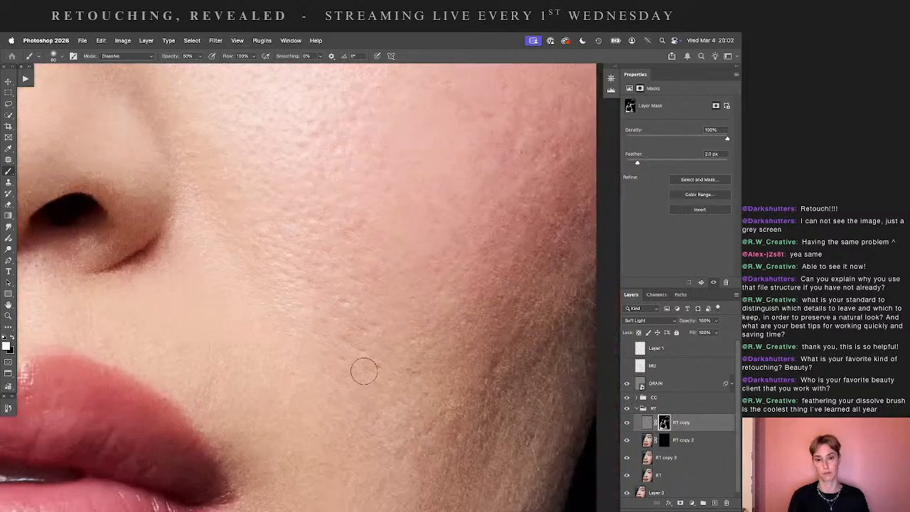
key(bracketright)
key(bracketright)
key(bracketright)
key(bracketright)
key(bracketright)
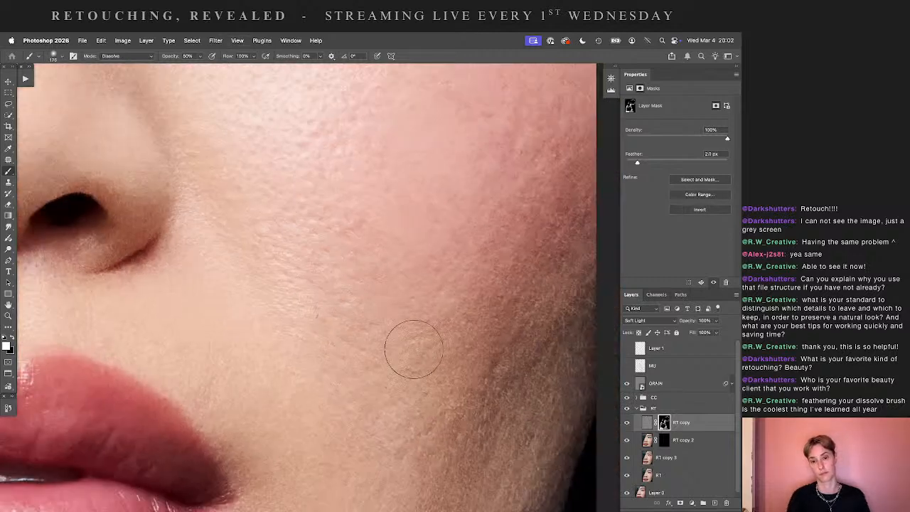
drag(402, 349, 294, 325)
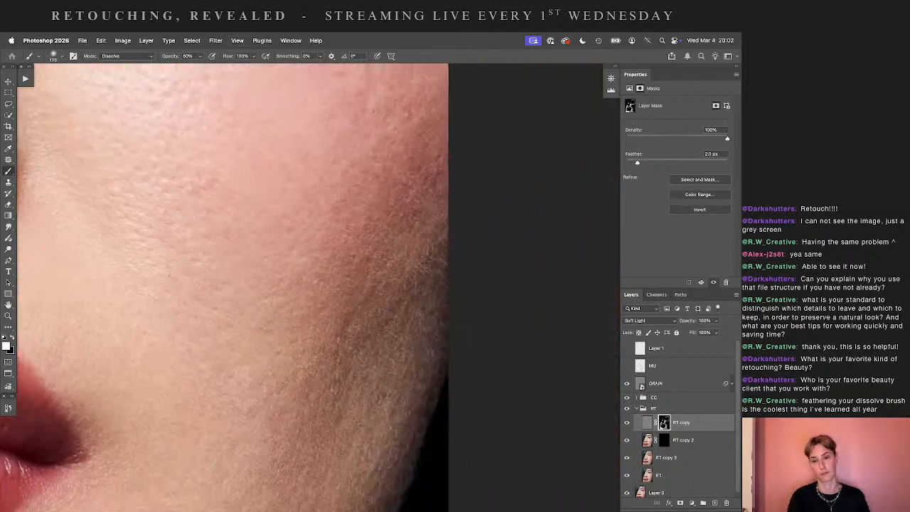
mouse_move(454, 224)
mouse_down()
mouse_move(406, 343)
mouse_move(407, 335)
mouse_up()
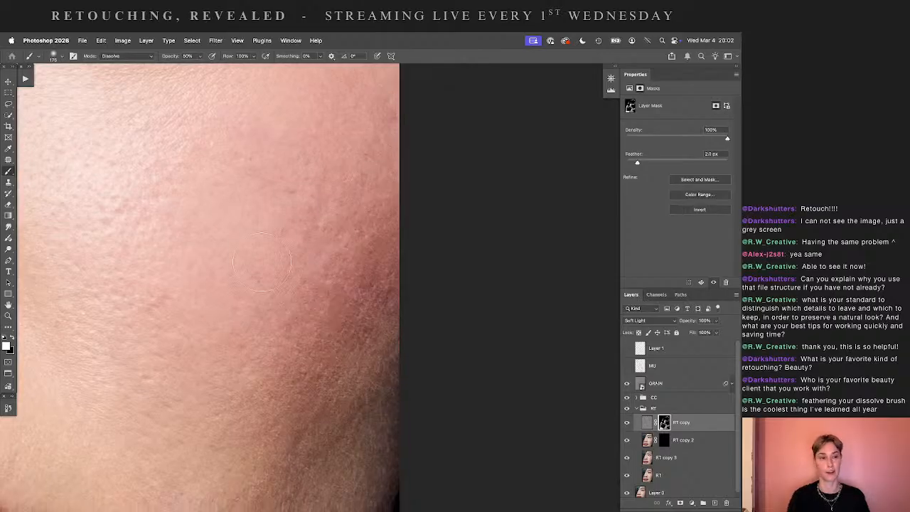
drag(301, 349, 366, 195)
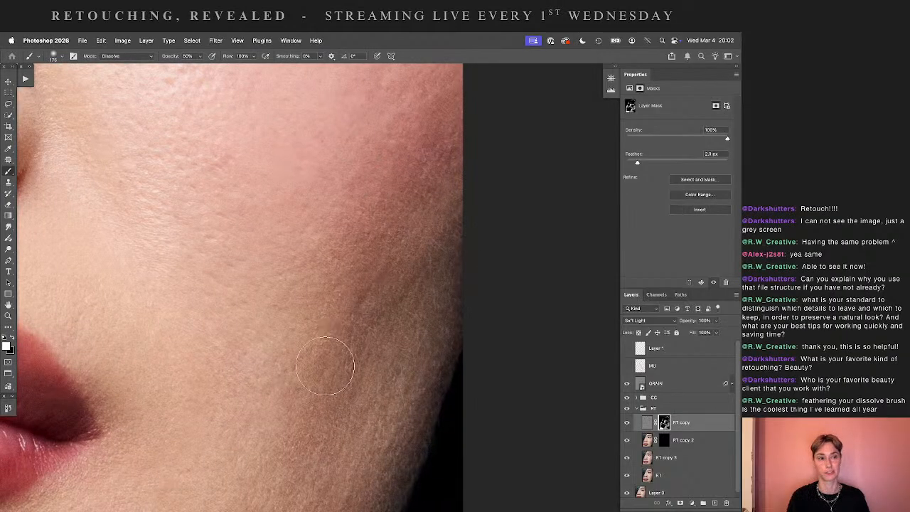
drag(315, 385, 354, 297)
drag(354, 370, 365, 260)
drag(382, 332, 336, 509)
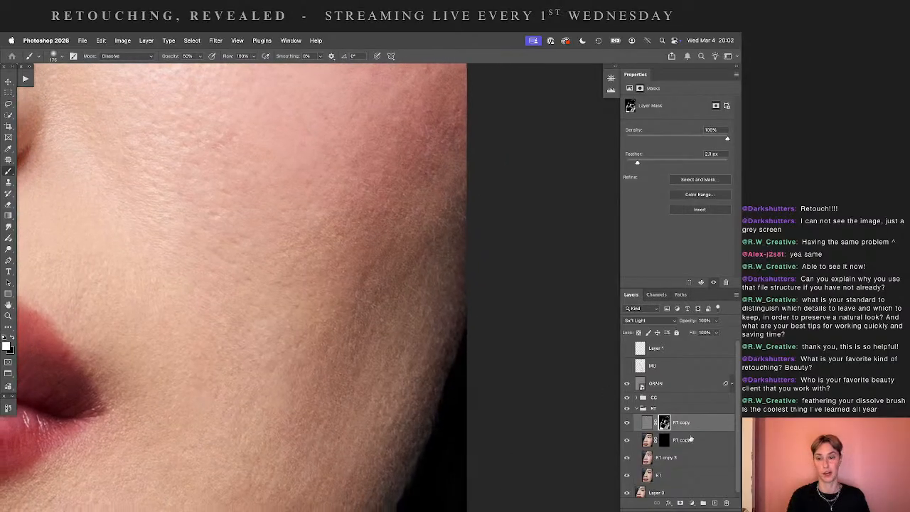
- Compare the cheek texture up close with the RT copy layer hidden and shown
drag(510, 226, 529, 295)
click(626, 421)
click(626, 421)
click(625, 421)
click(625, 422)
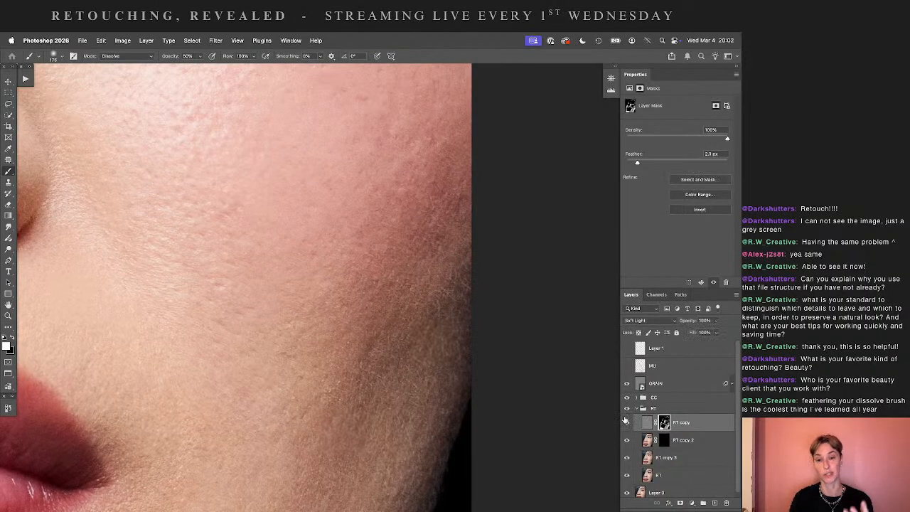
click(626, 421)
click(625, 421)
click(625, 421)
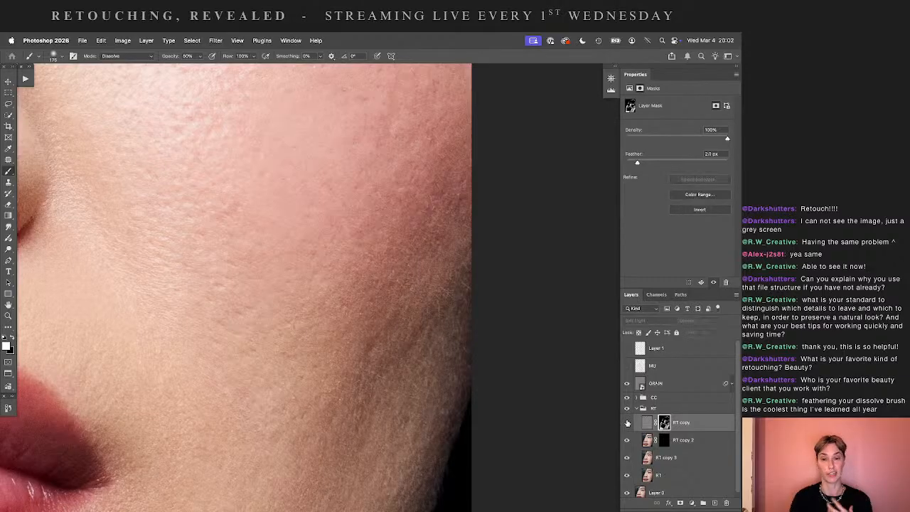
click(626, 421)
click(626, 421)
click(626, 421)
- Compare the whole portrait with the RT copy layer hidden and shown
key(ctrl+0)
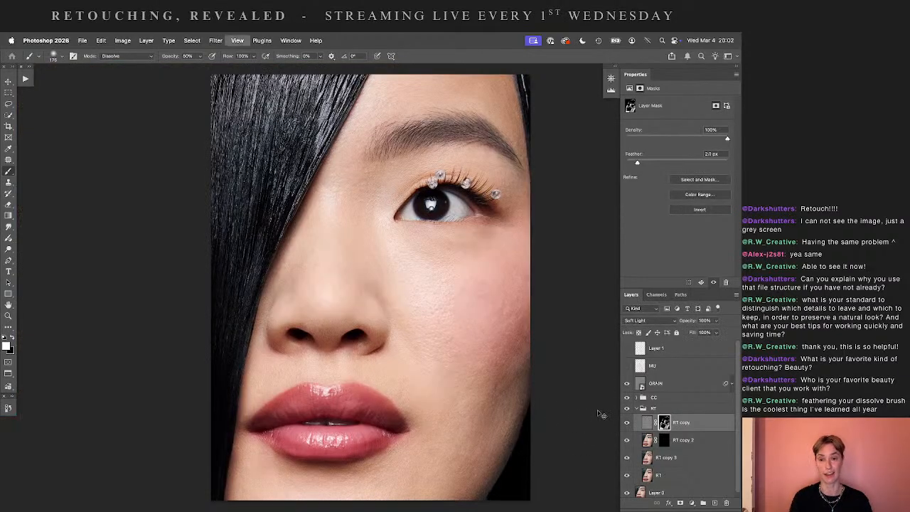
key(ctrl+minus)
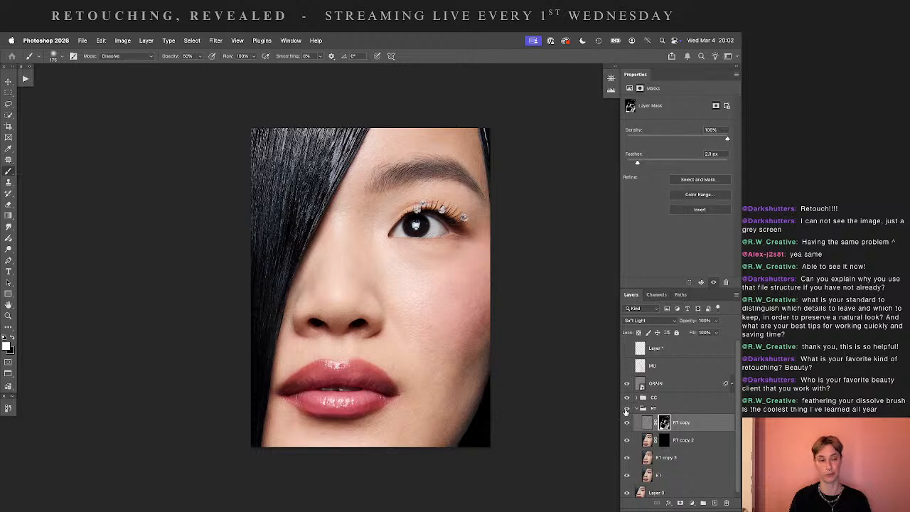
click(626, 423)
click(626, 423)
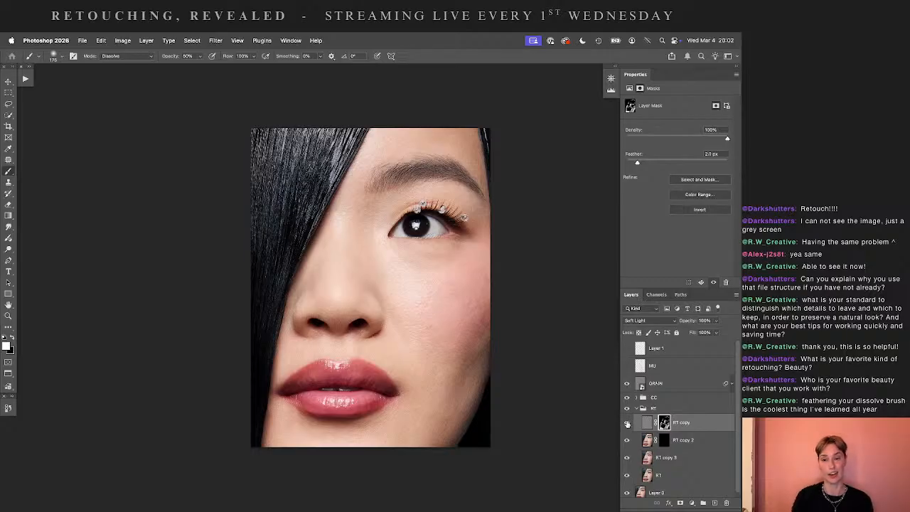
click(627, 423)
click(626, 422)
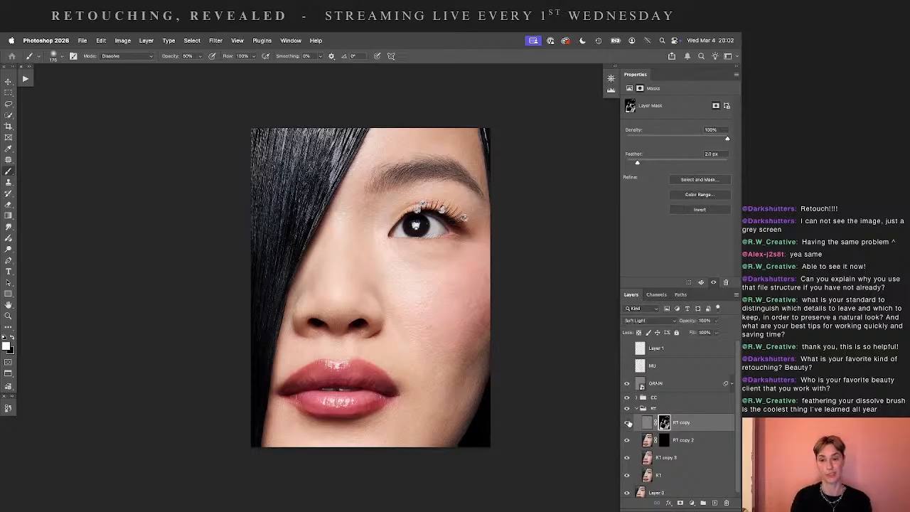
click(627, 422)
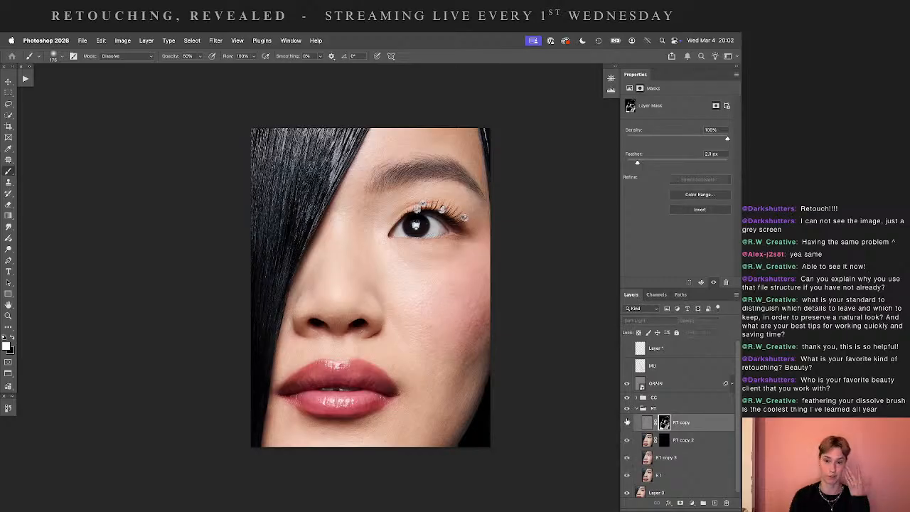
click(627, 422)
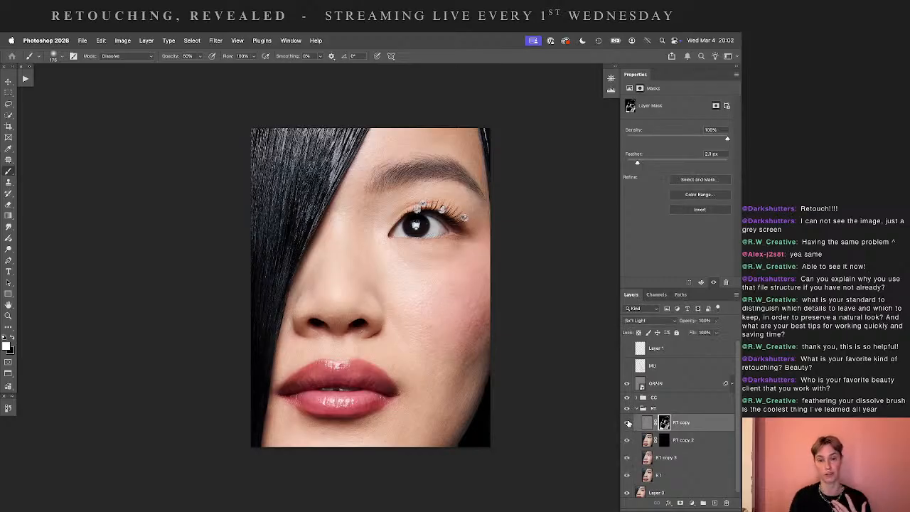
click(627, 422)
click(627, 422)
click(626, 422)
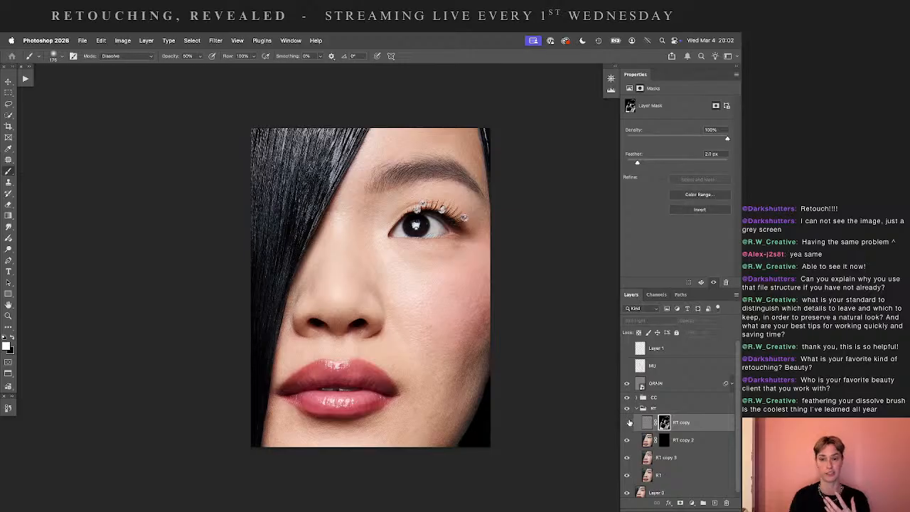
click(627, 422)
- Set the brush mode to Normal and merge RT copy, RT copy 2 and RT copy 3 into one layer
click(109, 56)
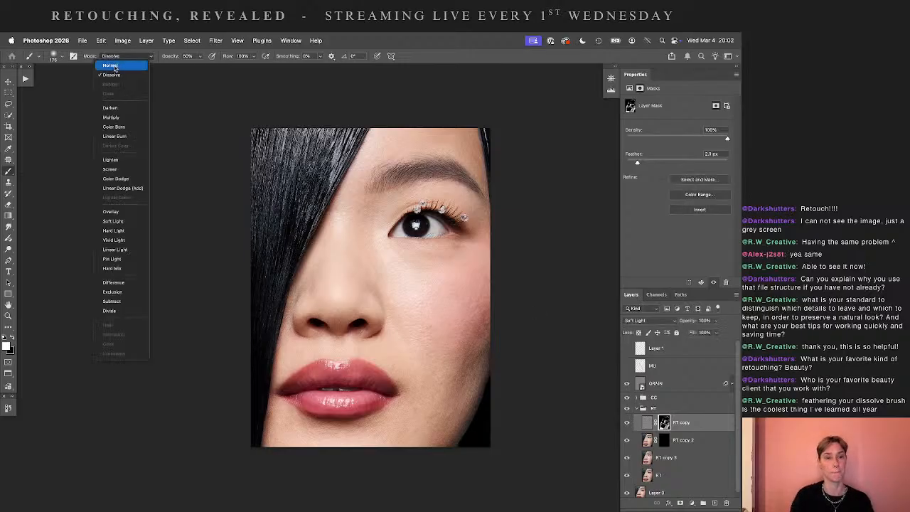
click(110, 65)
shift+click(677, 456)
key(super+e)
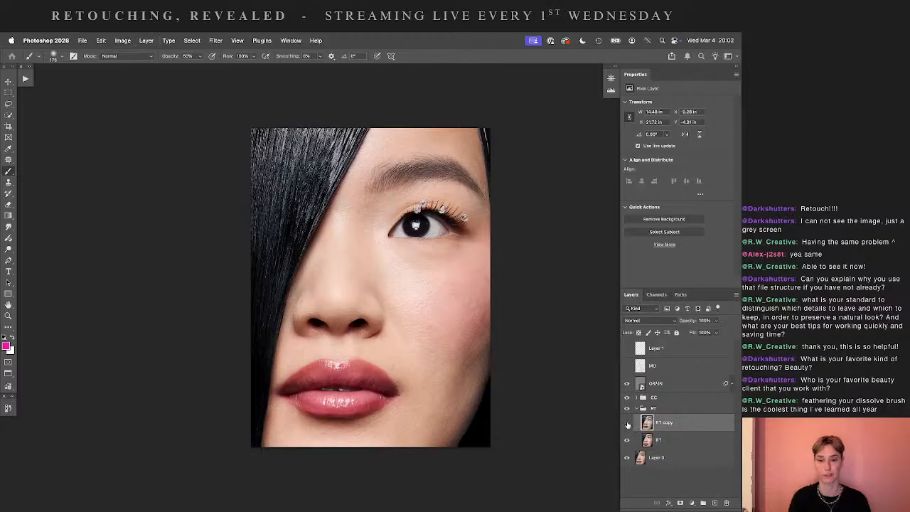
- Check the portrait with the merged RT copy layer hidden and shown, and duplicate that layer
click(627, 422)
click(627, 422)
click(626, 423)
click(627, 423)
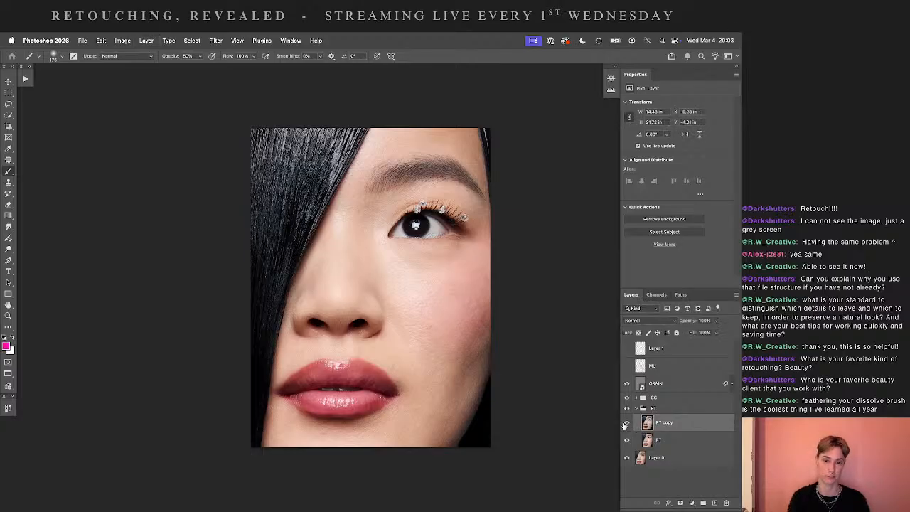
drag(695, 429, 714, 502)
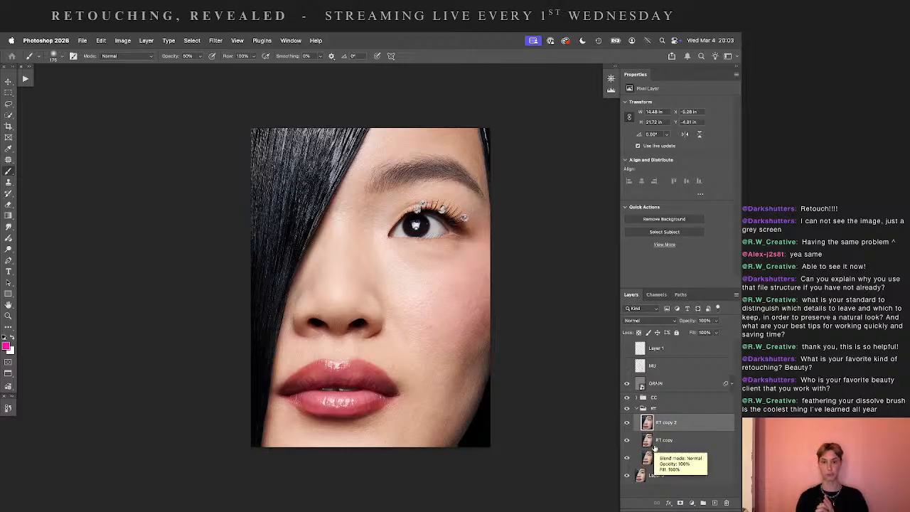
- Run the DB action to add a Soft Light dodge-and-burn layer above RT copy 2
key(super+minus)
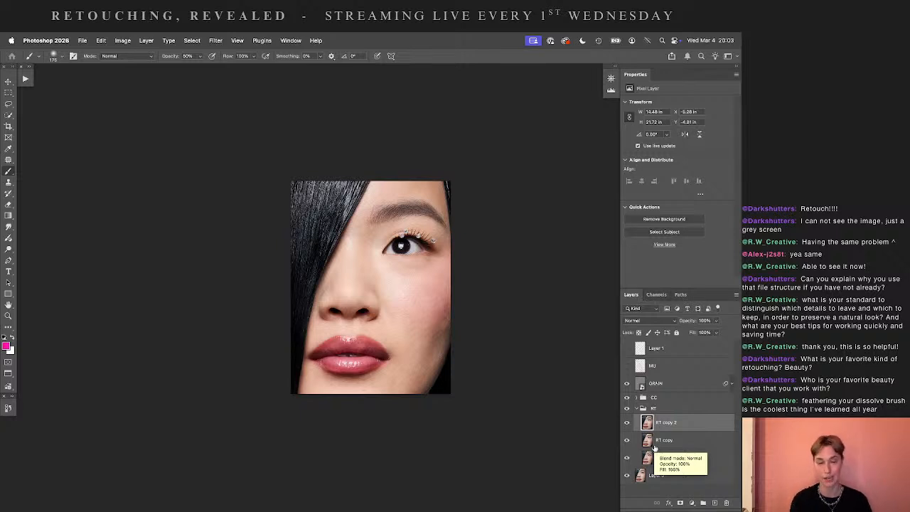
click(25, 78)
click(91, 299)
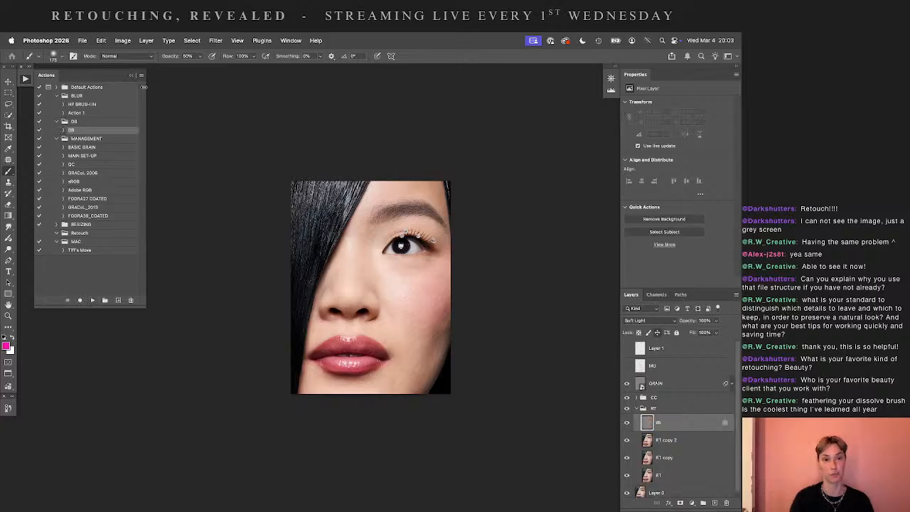
click(131, 75)
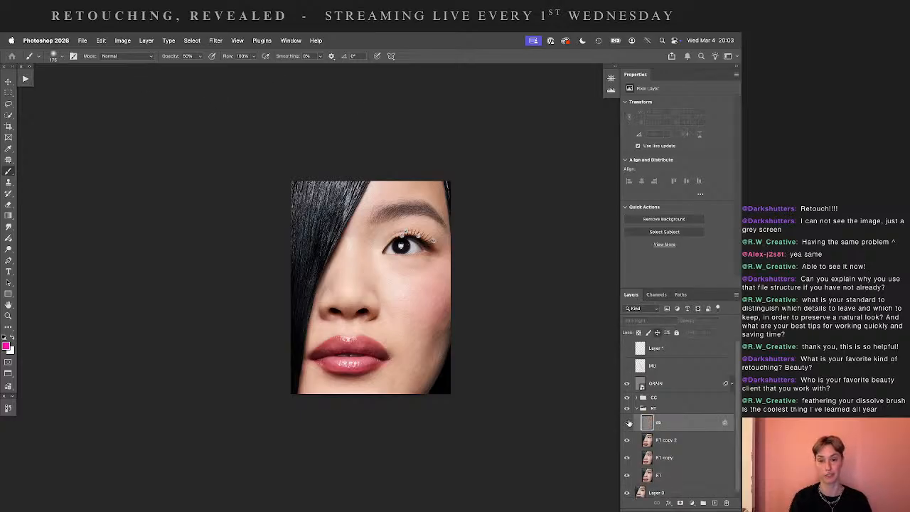
- Preview the dodge-and-burn layer's grey fill in Normal blend mode and return the layer to Soft Light
click(643, 320)
click(639, 184)
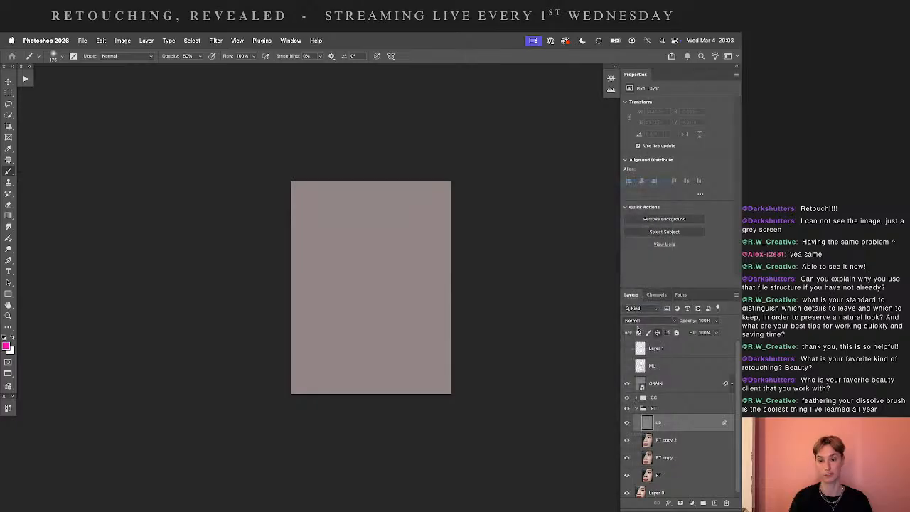
click(643, 320)
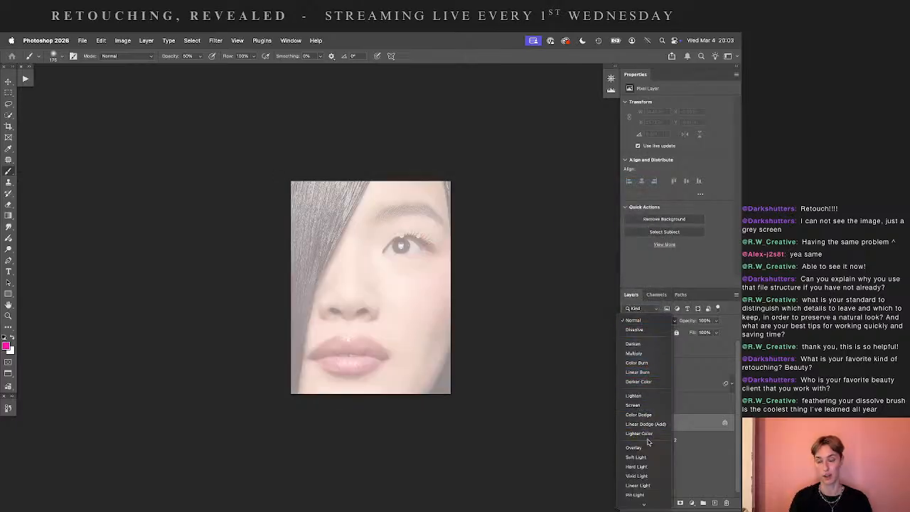
click(636, 457)
- Rename the RT copy layer as smooth and the RT copy 2 layer as db
click(675, 443)
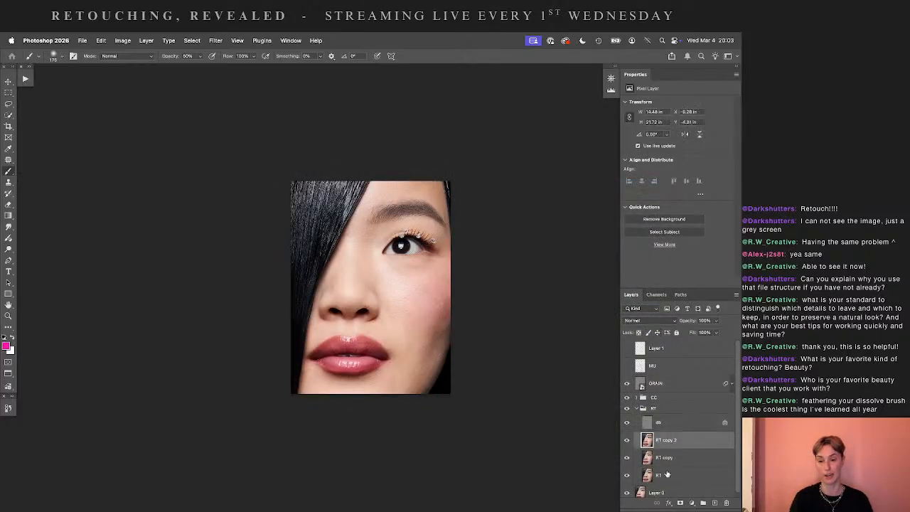
double_click(664, 458)
text(smooth)
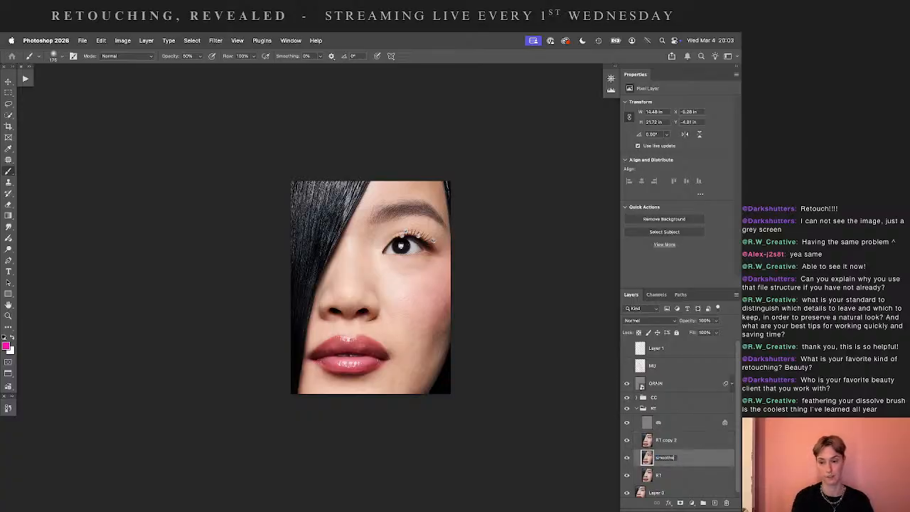
key(Return)
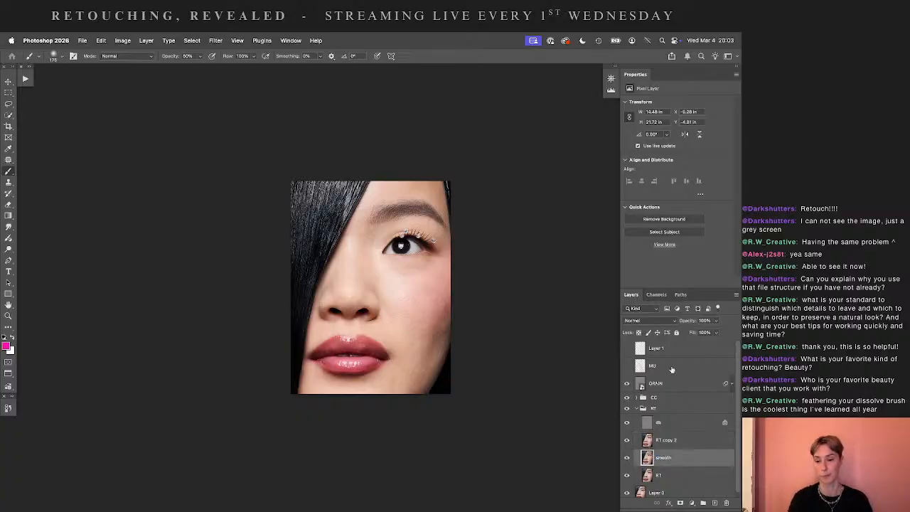
double_click(665, 440)
text(db)
- Select the Soft Light db layer and ready the Dodge tool with a brush size of about 300 px
click(675, 424)
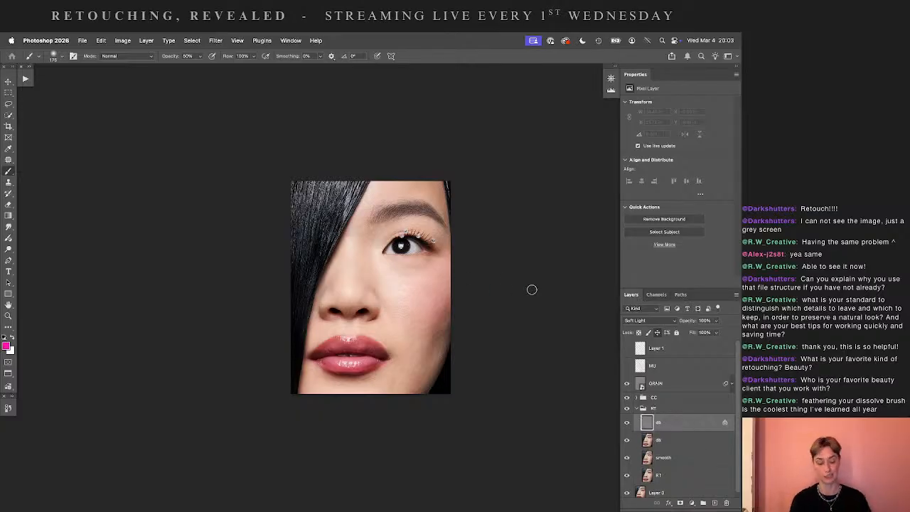
key(super+minus)
key(super+minus)
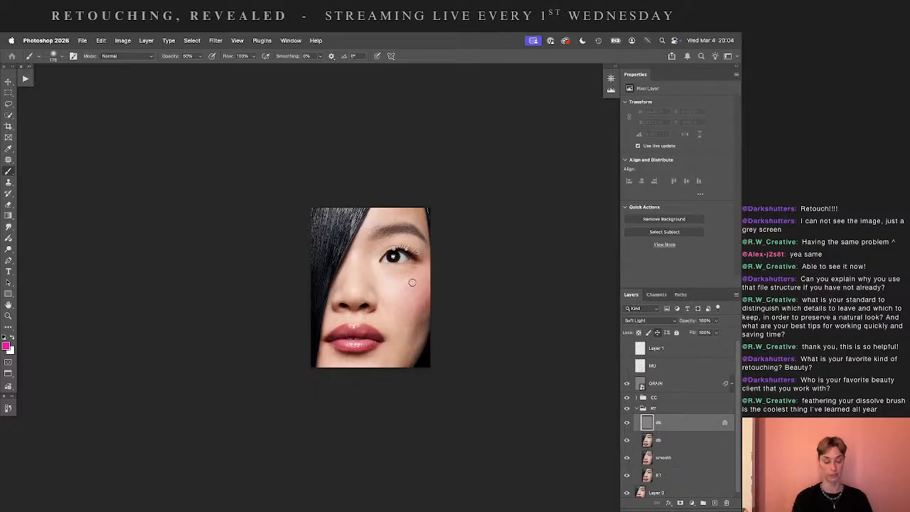
key(o)
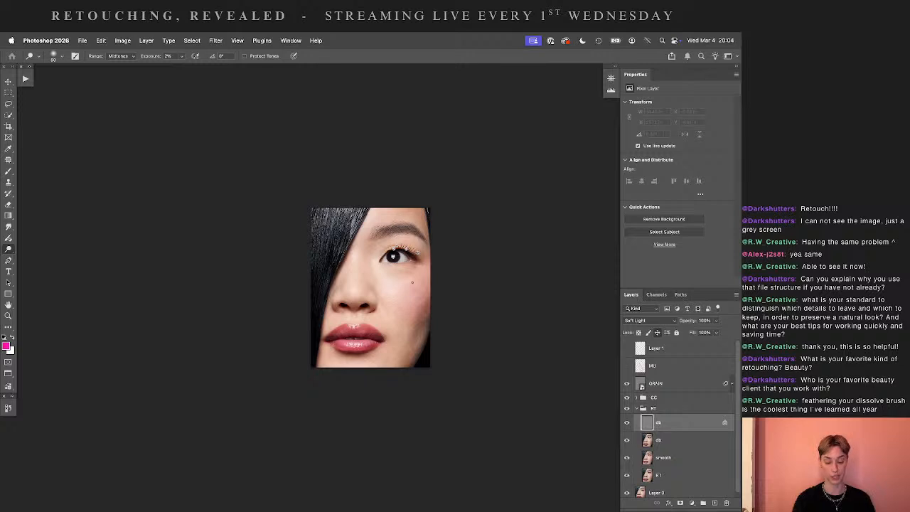
key(bracketright)
key(bracketright)
key(bracketright)
key(bracketright)
key(bracketright)
key(bracketright)
key(bracketright)
key(bracketright)
key(bracketright)
key(bracketright)
key(bracketright)
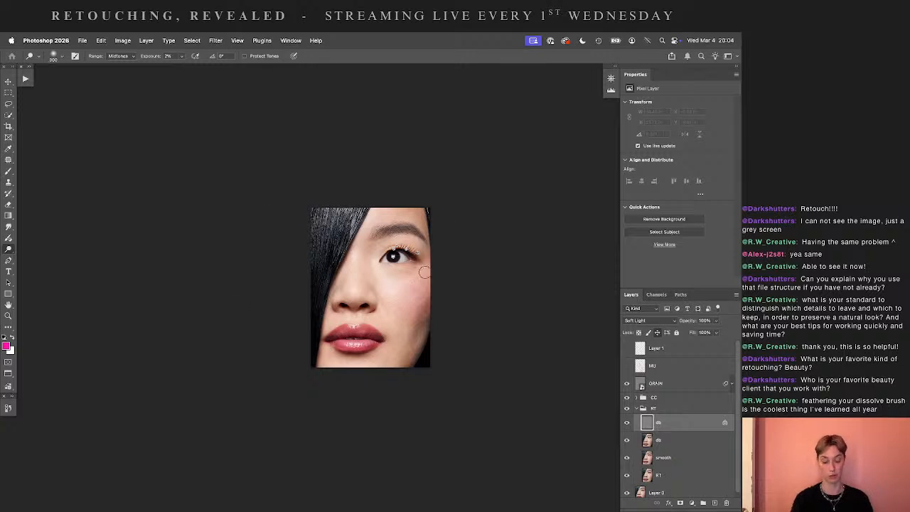
- Set the Dodge tool's exposure to 4% and reduce its brush size to about 100 px
key(super+minus)
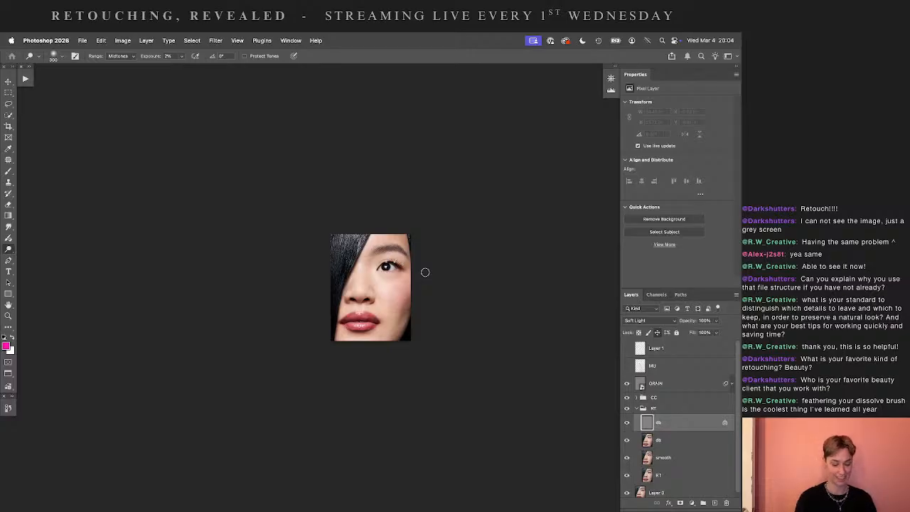
key(0)
key(4)
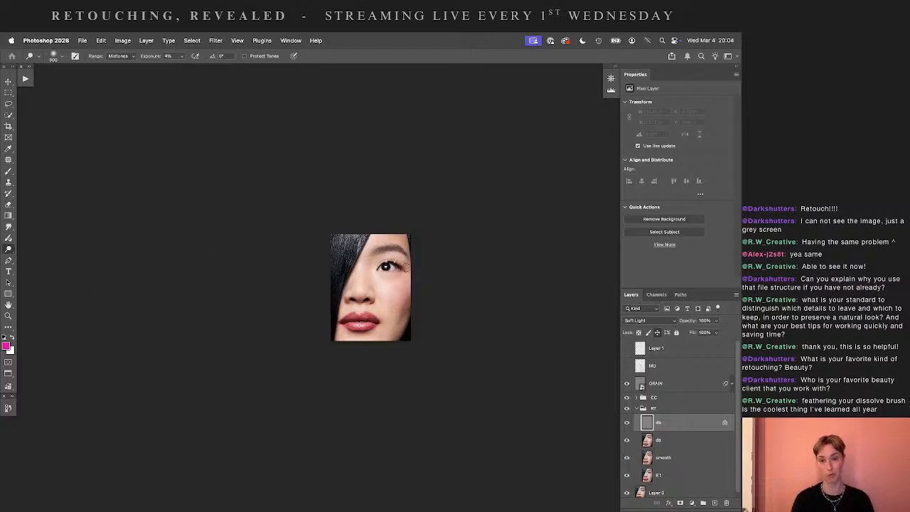
key(bracketleft)
key(bracketleft)
key(bracketleft)
key(bracketleft)
key(bracketleft)
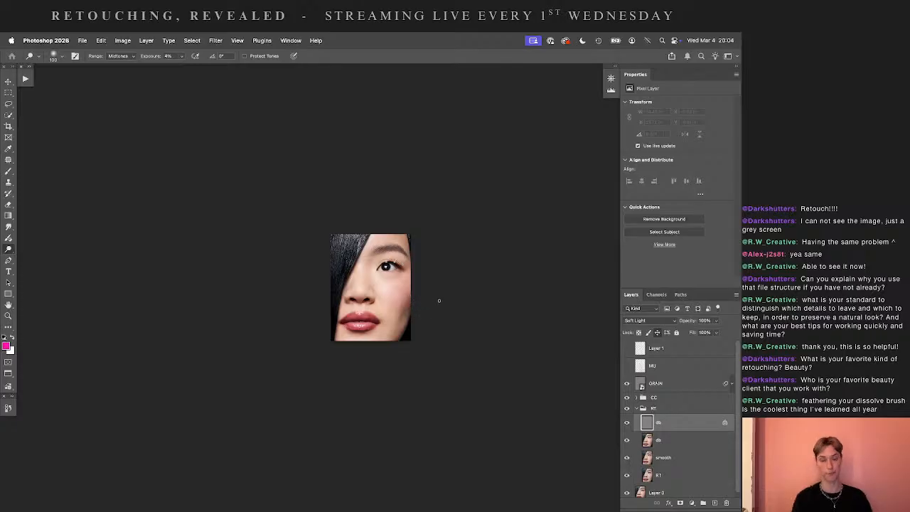
- Even out the outer cheek's tones at 1% exposure, with the brush enlarged to 200 px and reduced to 125 px
key(bracketright)
key(bracketright)
key(bracketright)
key(bracketright)
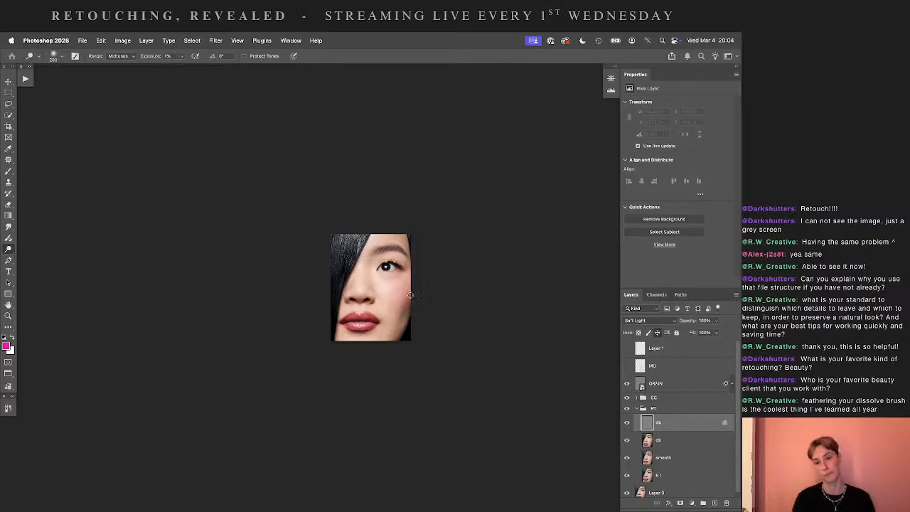
key(bracketleft)
key(bracketleft)
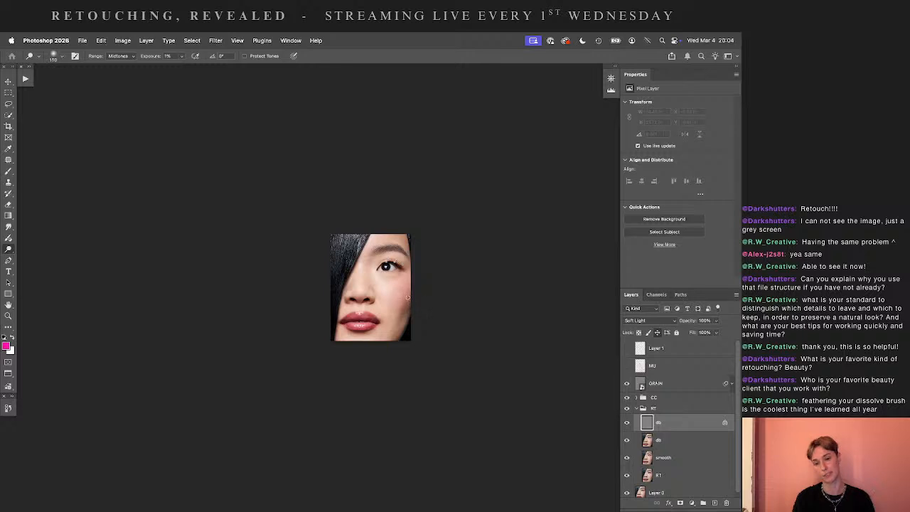
key(bracketleft)
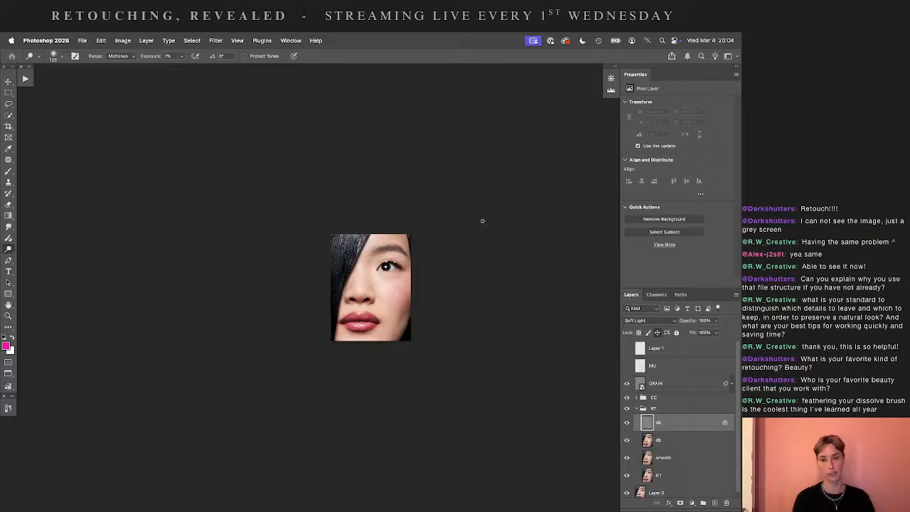
- Compare the portrait with the Soft Light db layer hidden and shown
key(super+equal)
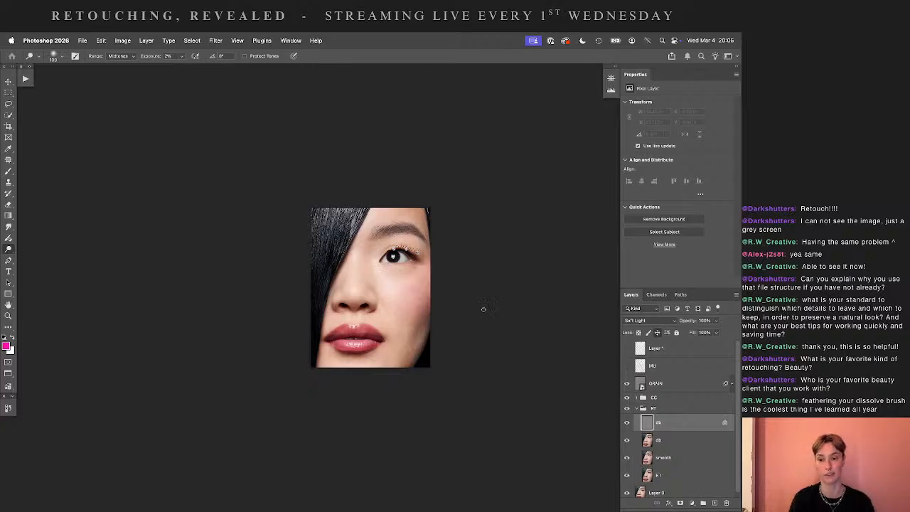
click(627, 423)
click(627, 423)
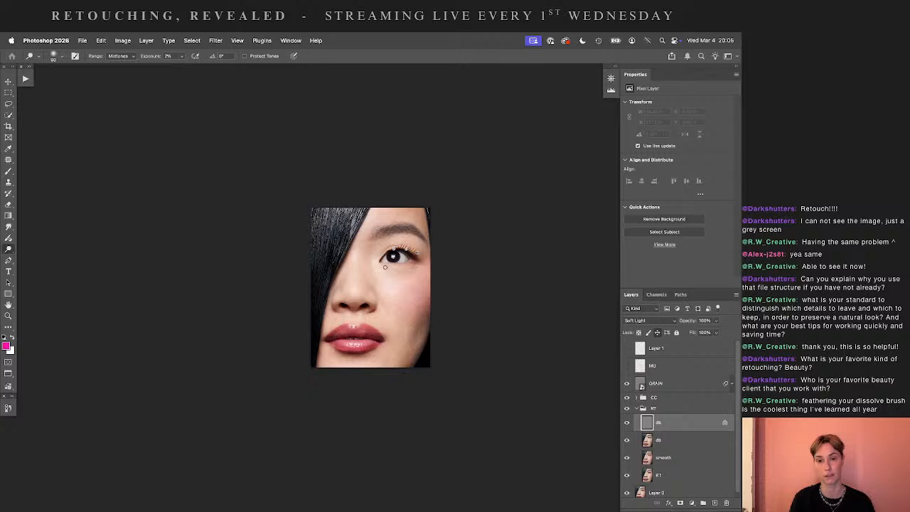
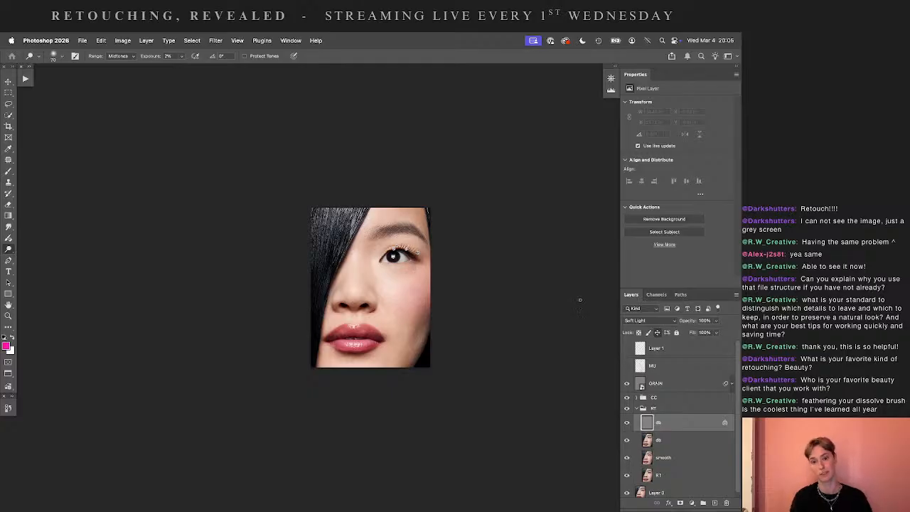
click(629, 422)
click(628, 422)
click(628, 422)
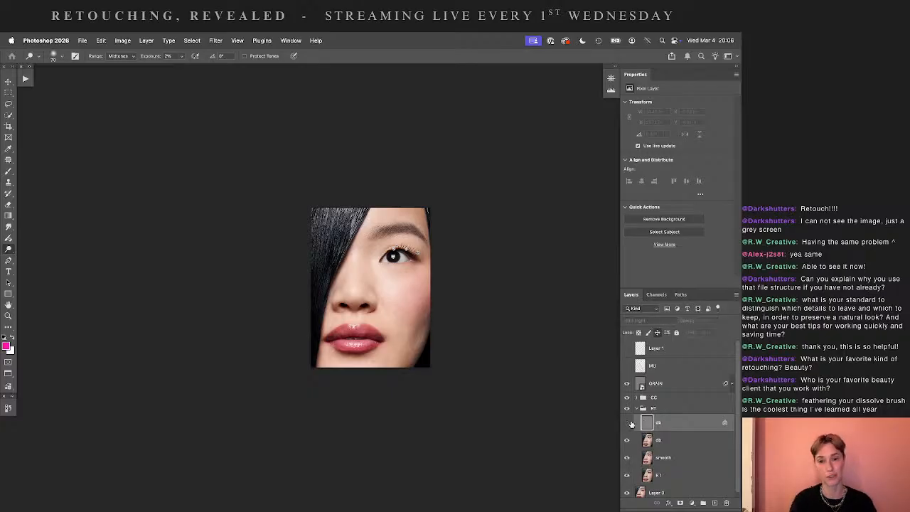
click(628, 422)
- Refine the tones of the lower cheek beside the mouth at 2% exposure with a brush enlarged to 200 px
key(bracketright)
key(bracketright)
key(bracketright)
key(bracketright)
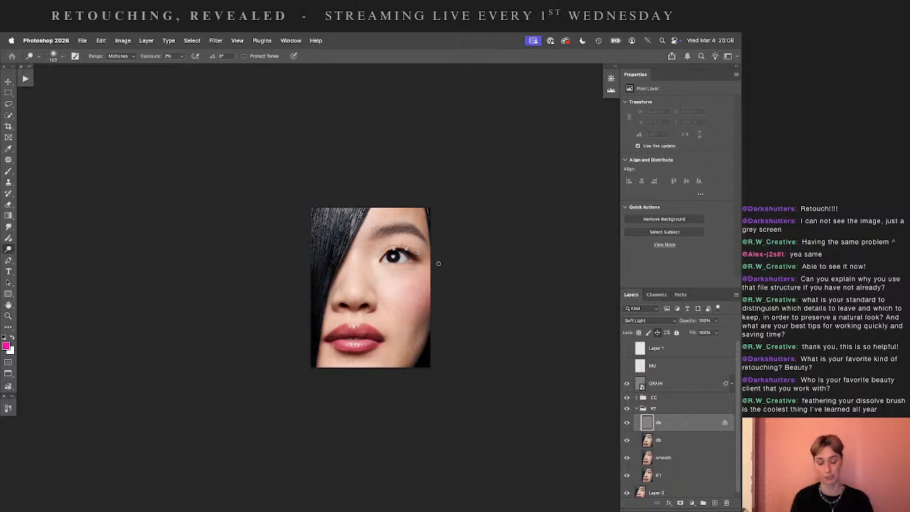
key(super+minus)
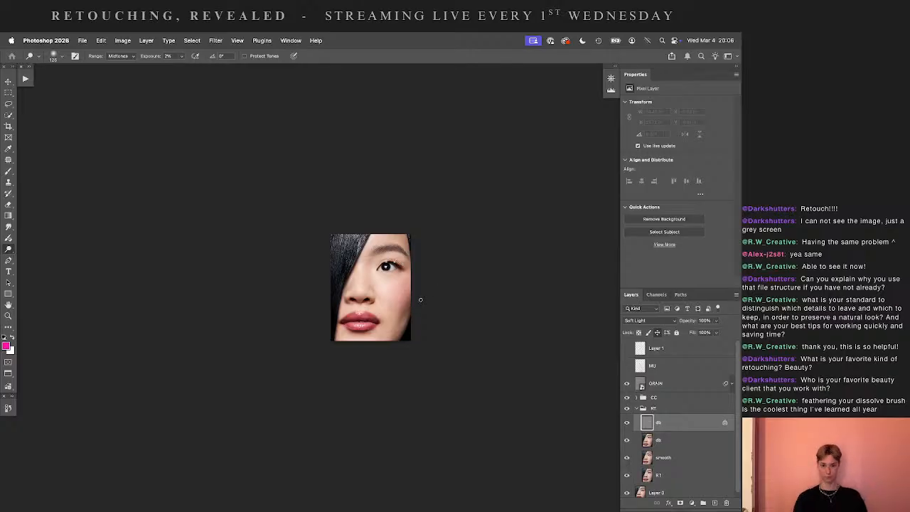
key(bracketright)
key(bracketright)
key(bracketright)
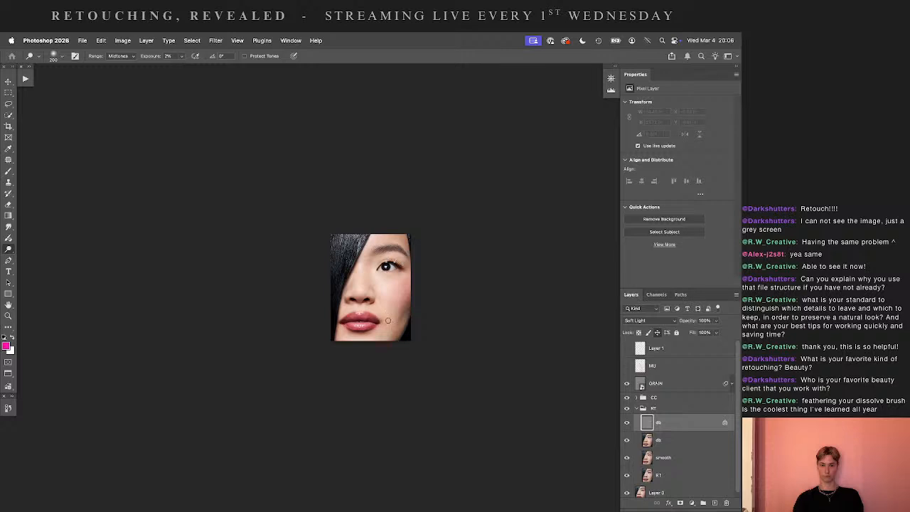
key(bracketleft)
- Check the cheek shading by repeatedly hiding and showing the Soft Light db layer
click(631, 421)
click(631, 421)
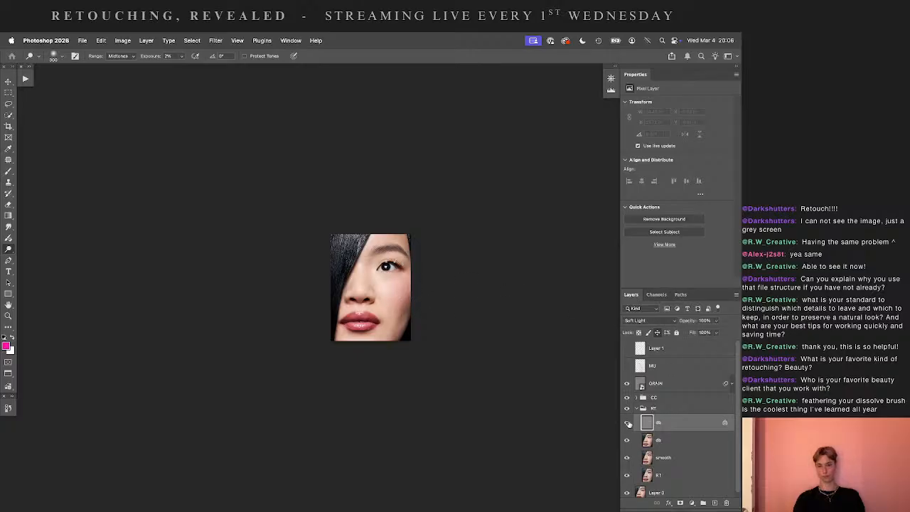
click(631, 422)
click(631, 422)
click(630, 422)
click(630, 422)
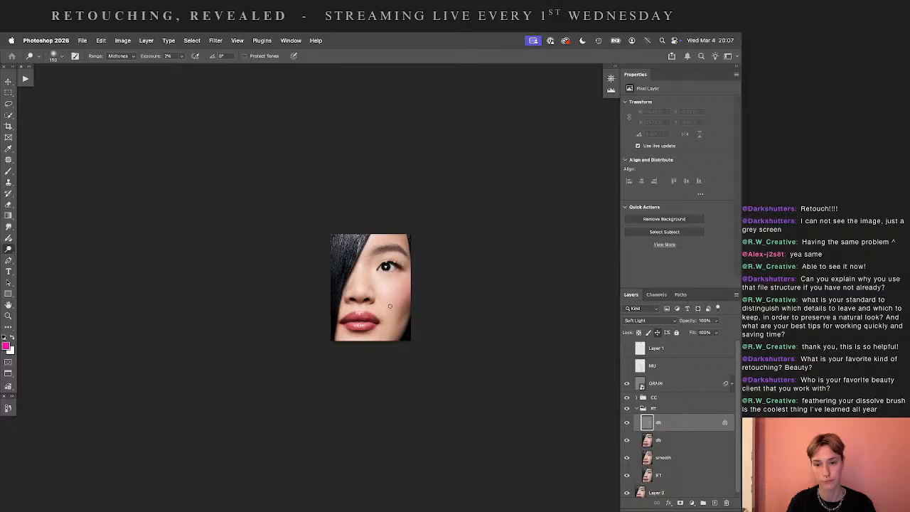
- Examine the face in more detail with the dodge-and-burn layer hidden and shown
key(super+equal)
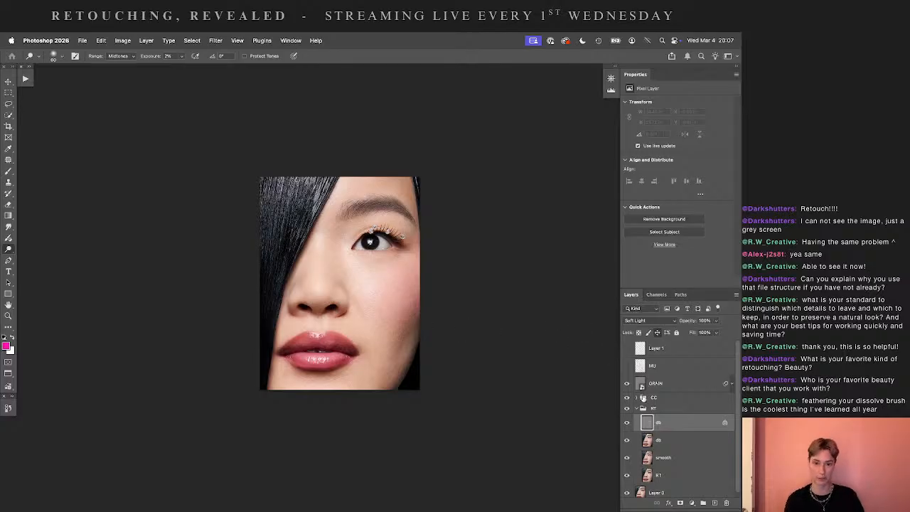
click(627, 423)
click(628, 424)
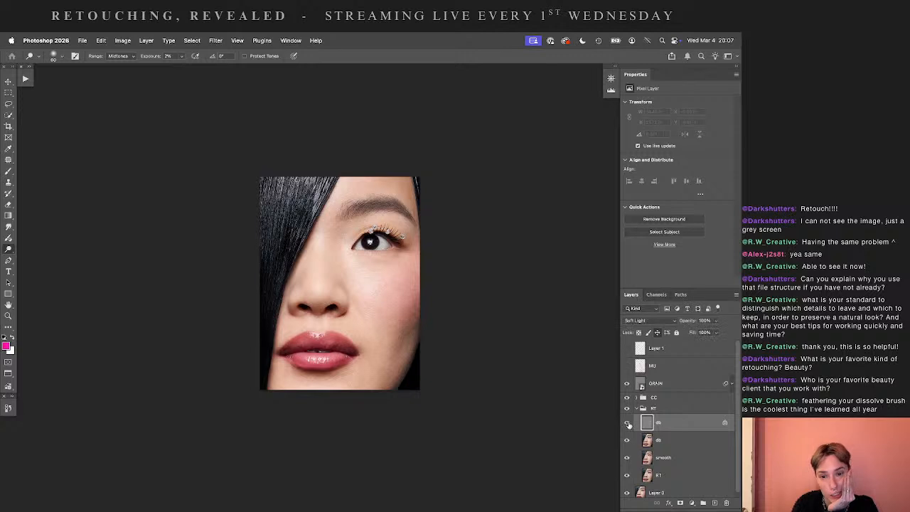
click(627, 424)
click(627, 424)
click(628, 424)
click(629, 424)
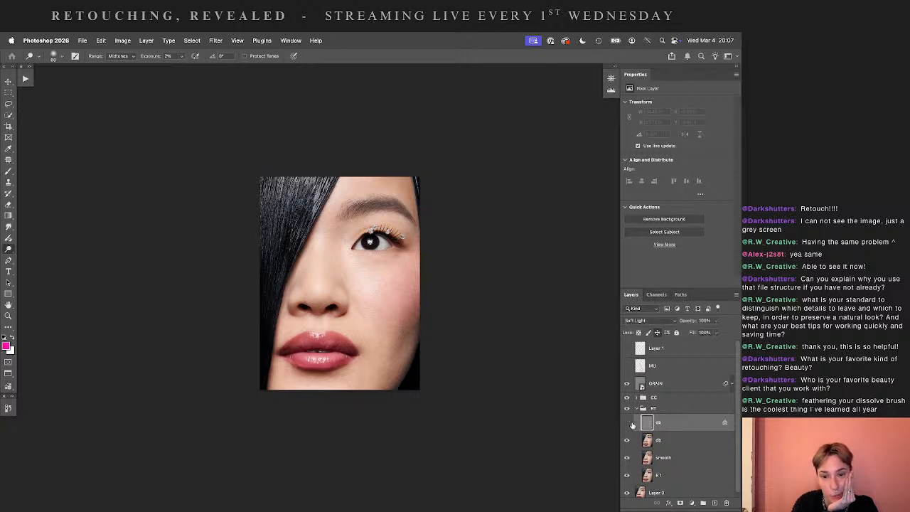
click(629, 424)
click(629, 424)
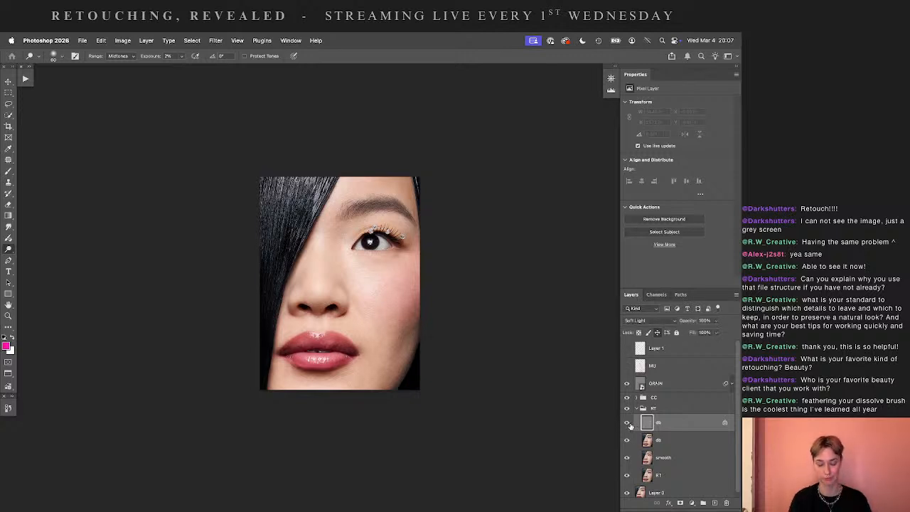
- Judge the overall dodge-and-burn effect at thumbnail size with the Soft Light db layer hidden and shown
key(super+minus)
key(super+minus)
click(628, 424)
click(628, 423)
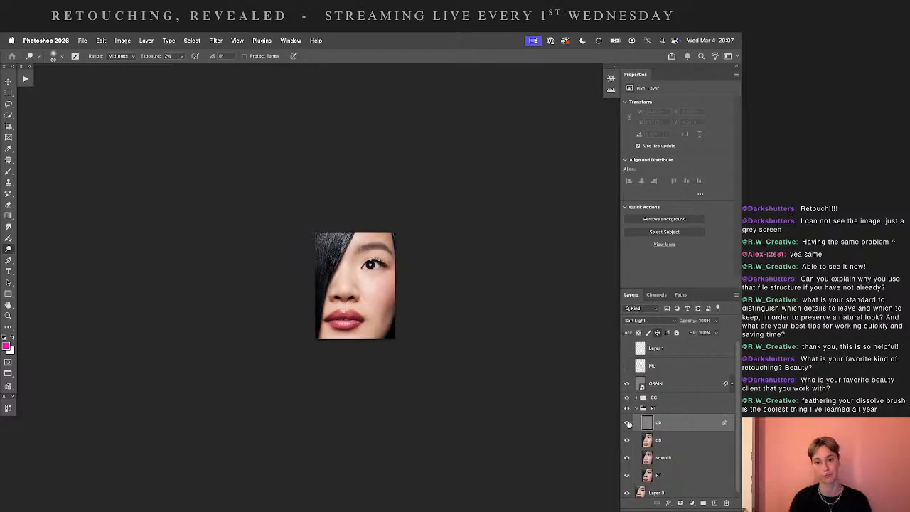
key(super+minus)
click(627, 423)
click(628, 423)
key(super+plus)
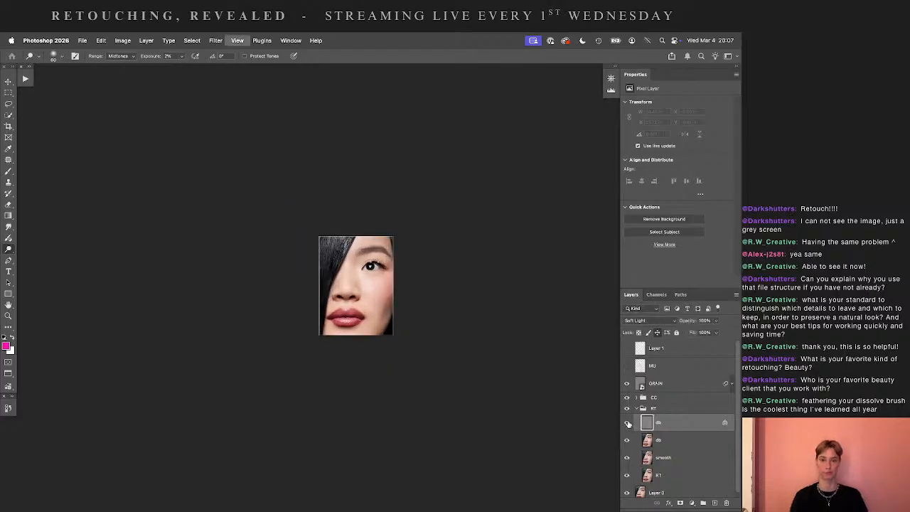
key(super+plus)
click(627, 424)
click(627, 423)
- Select the db portrait layer and compare the enlarged face with the whole RT group hidden and shown
key(super+plus)
key(super+plus)
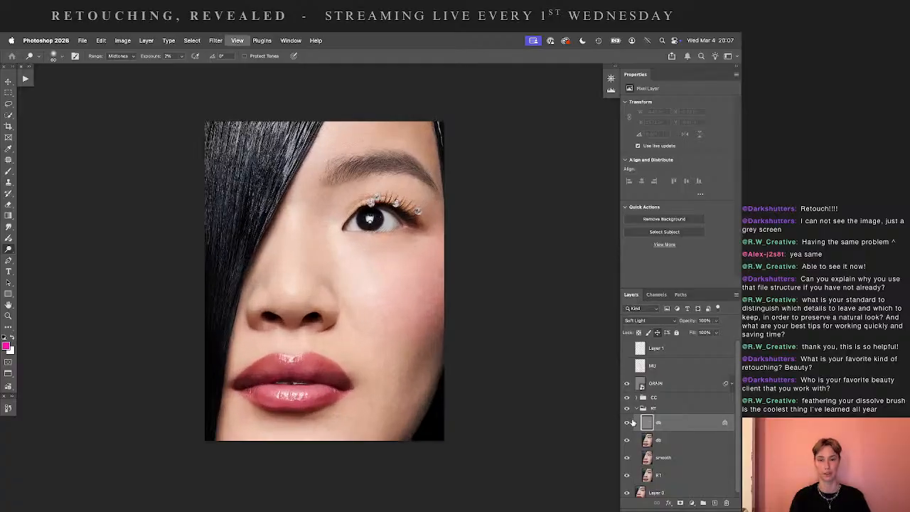
click(669, 440)
key(super+plus)
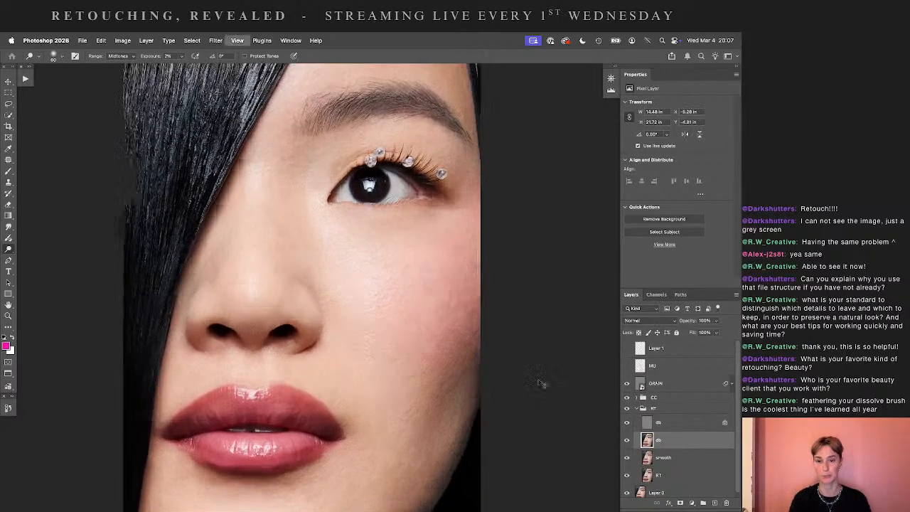
key(super+minus)
drag(544, 347, 476, 353)
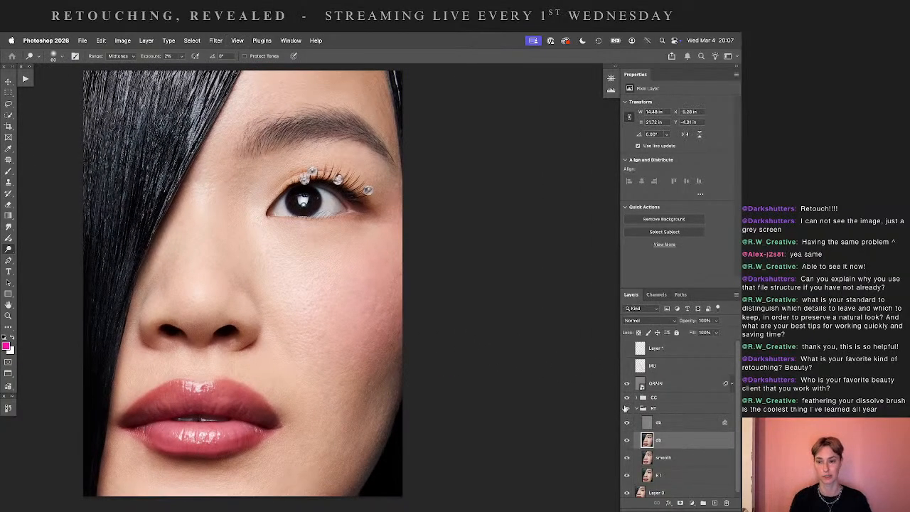
click(627, 408)
click(626, 408)
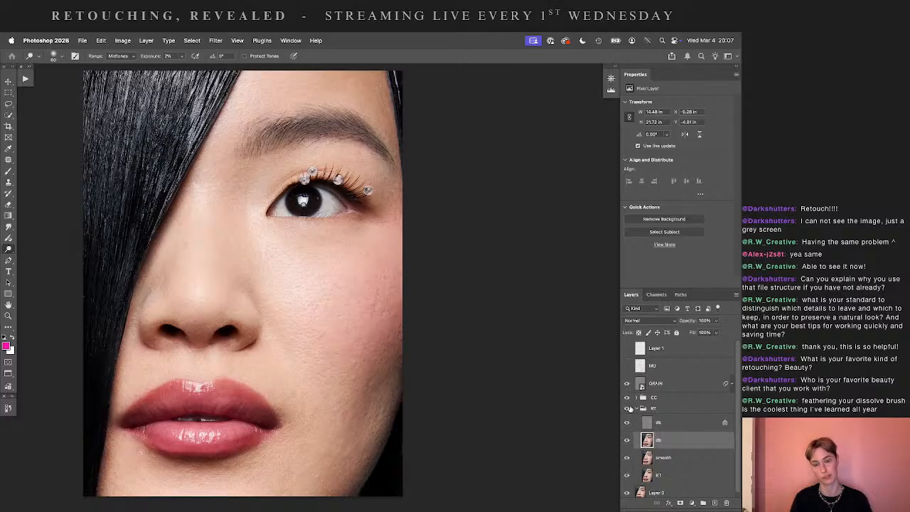
click(626, 407)
click(626, 408)
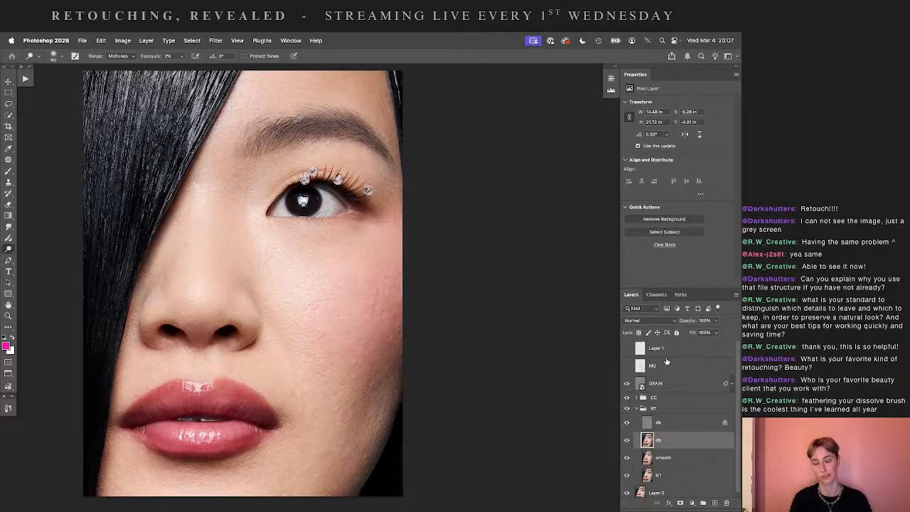
- Turn off Protect Tones and even out the cheek and jaw shading on the db portrait layer with the Dodge tool in Midtones
key(super+plus)
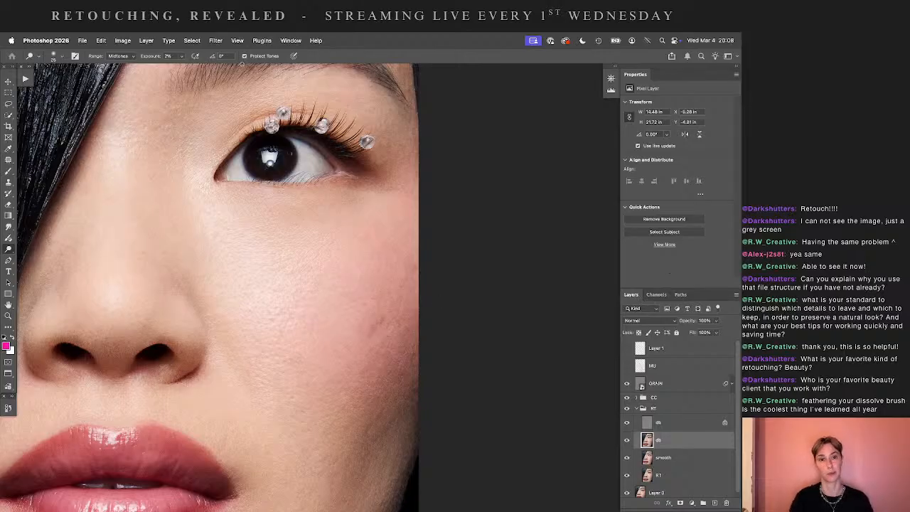
click(259, 57)
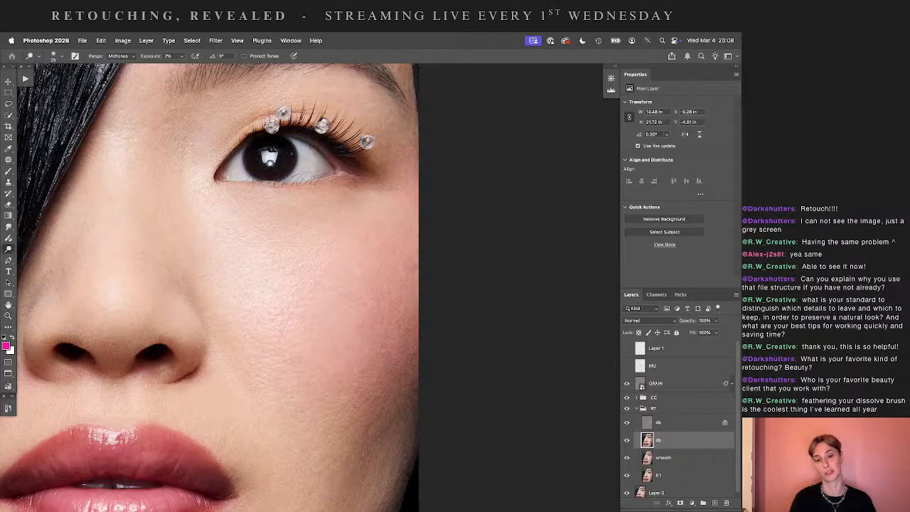
scroll(388, 348, down, 5)
scroll(388, 348, right, 3)
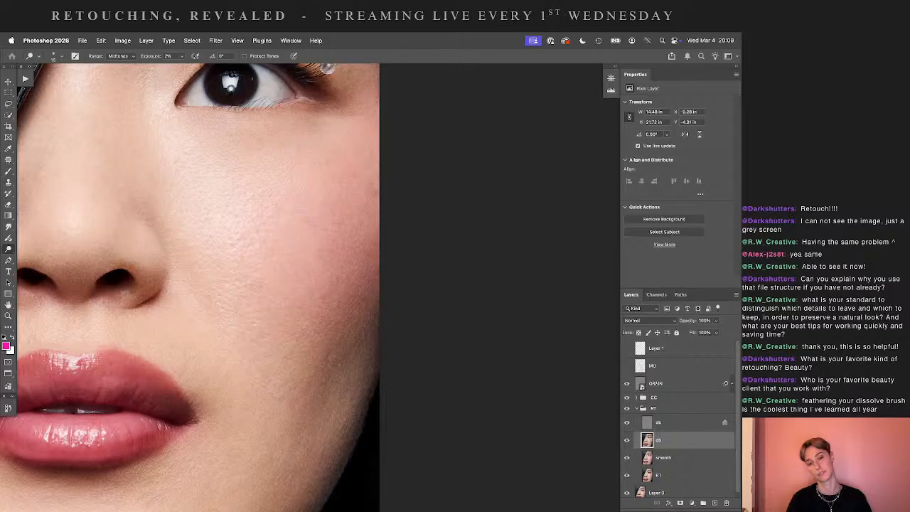
drag(433, 285, 457, 318)
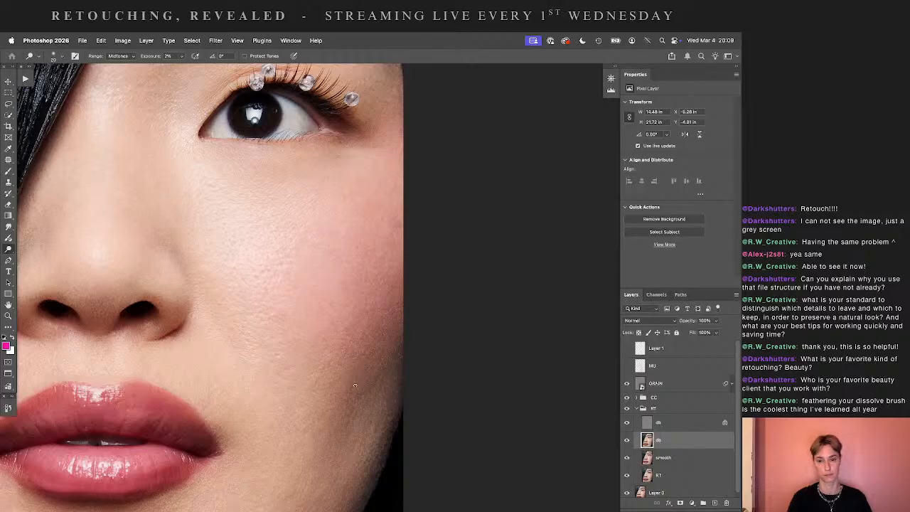
drag(403, 374, 467, 305)
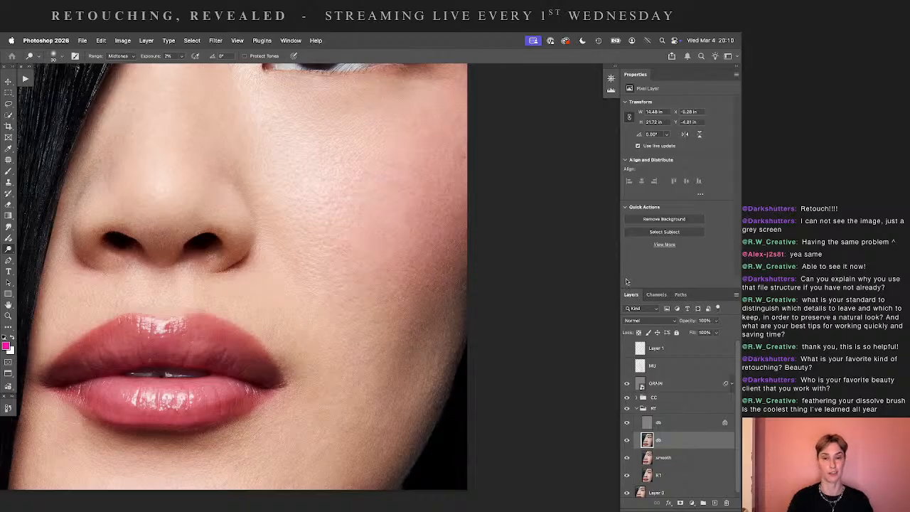
- Compare the cheek and lower face with the db portrait layer hidden and shown
click(627, 440)
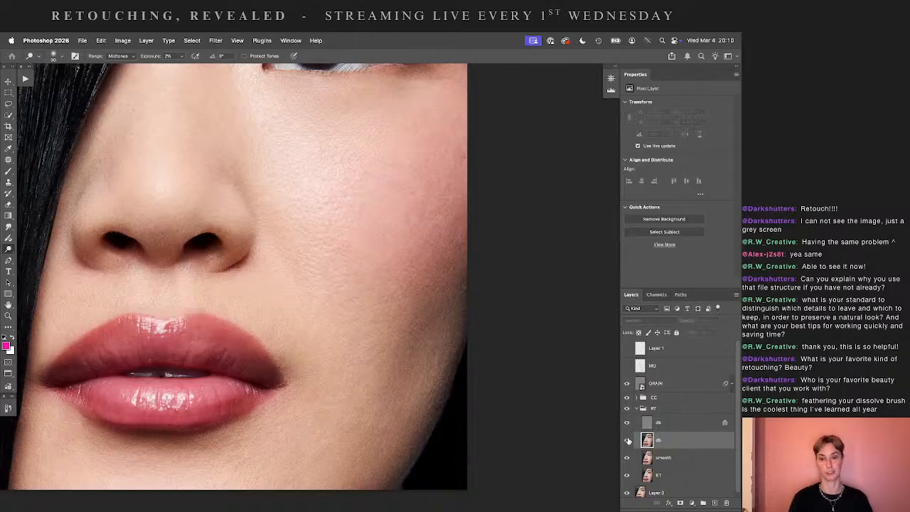
click(627, 439)
scroll(548, 404, right, 2)
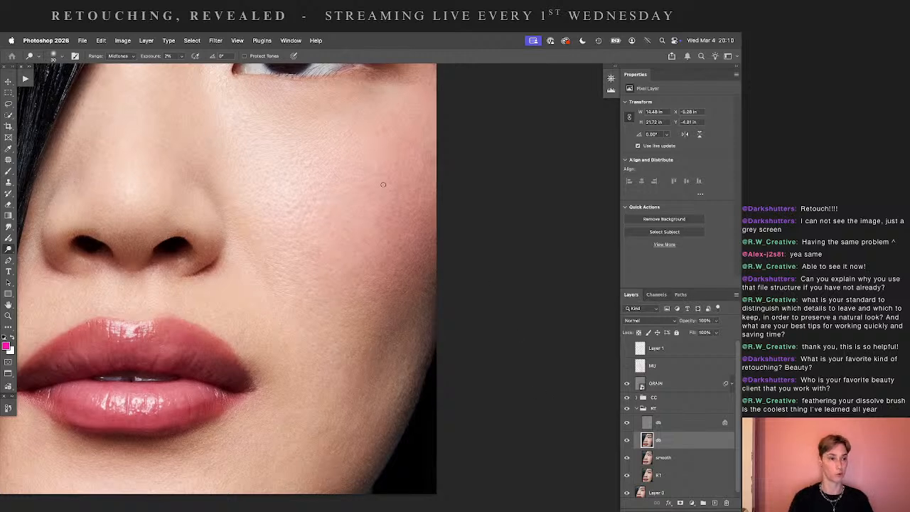
drag(332, 200, 323, 292)
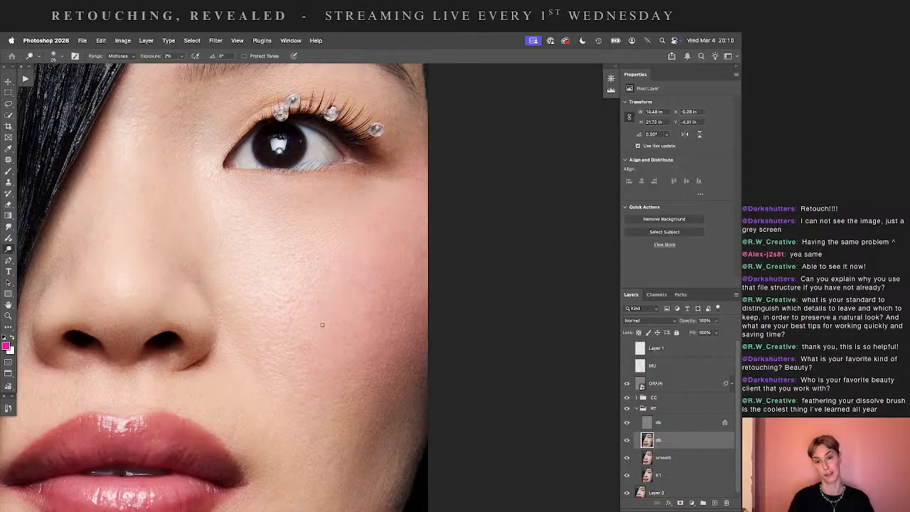
- Rotate the canvas sideways to check the cheek and jaw edge, and reset the view to upright
key(r)
mouse_move(506, 317)
mouse_down()
mouse_move(496, 353)
mouse_move(405, 385)
mouse_move(502, 358)
mouse_up()
key(o)
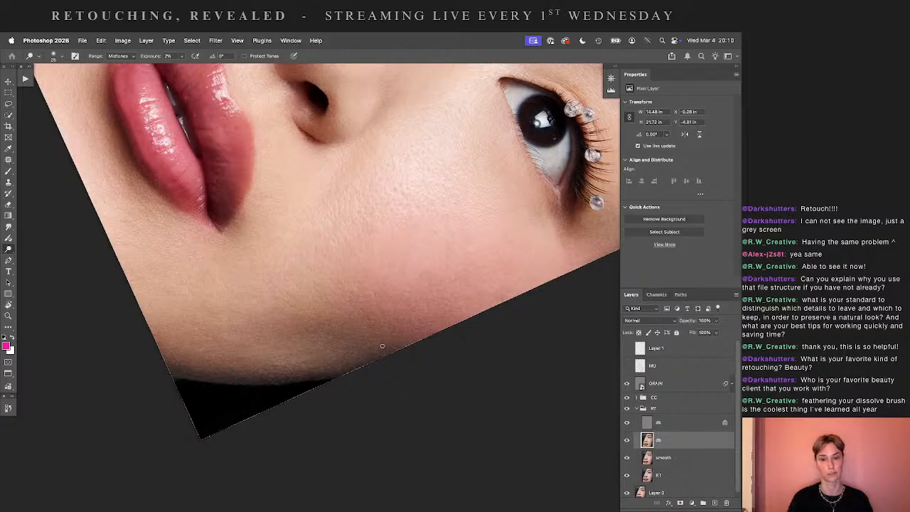
drag(384, 272, 415, 339)
key(r)
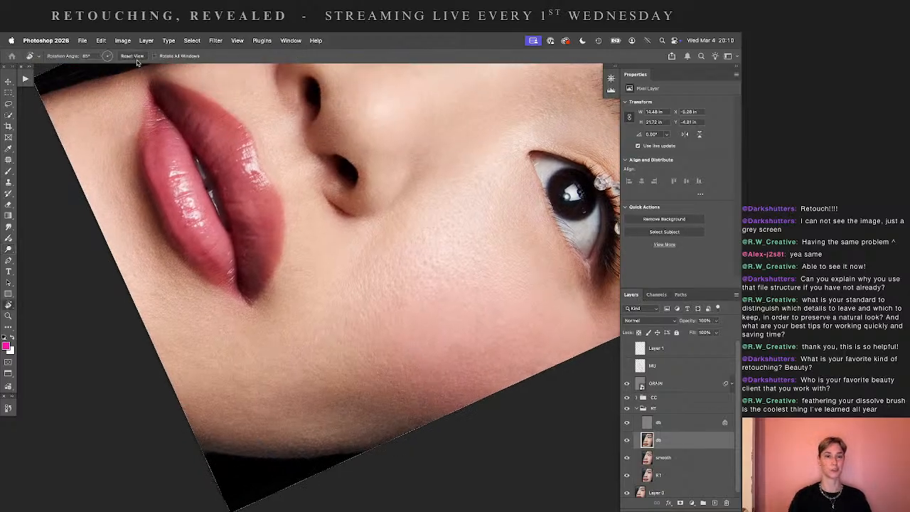
click(132, 56)
key(o)
drag(516, 348, 369, 244)
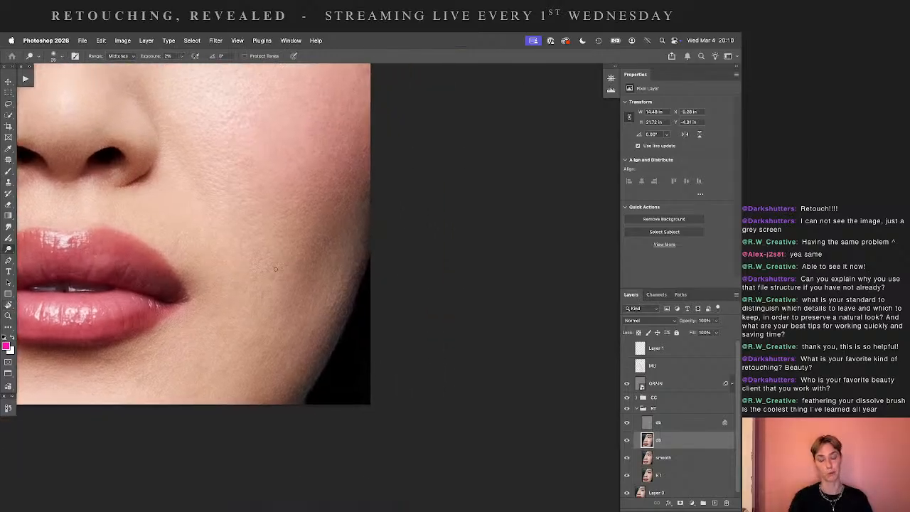
- Check the blend mode options of the Clone Stamp tool and return to the Dodge tool
key(s)
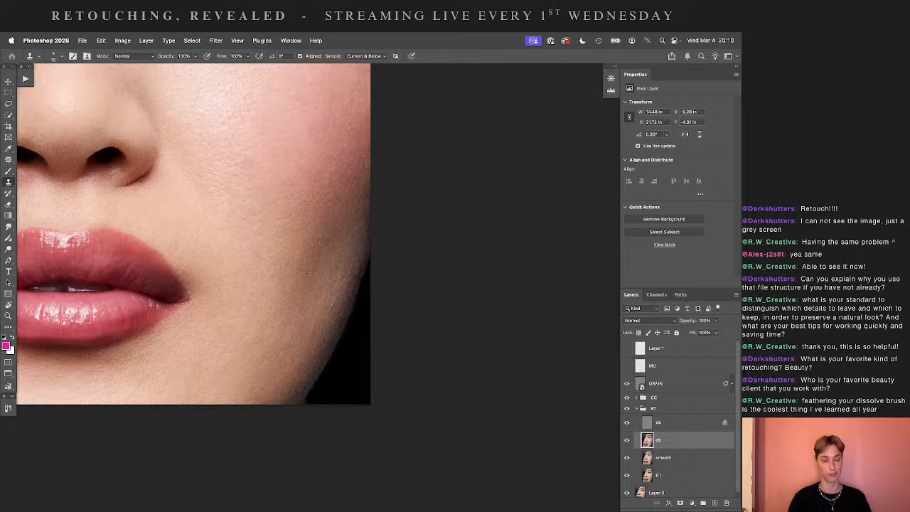
key(o)
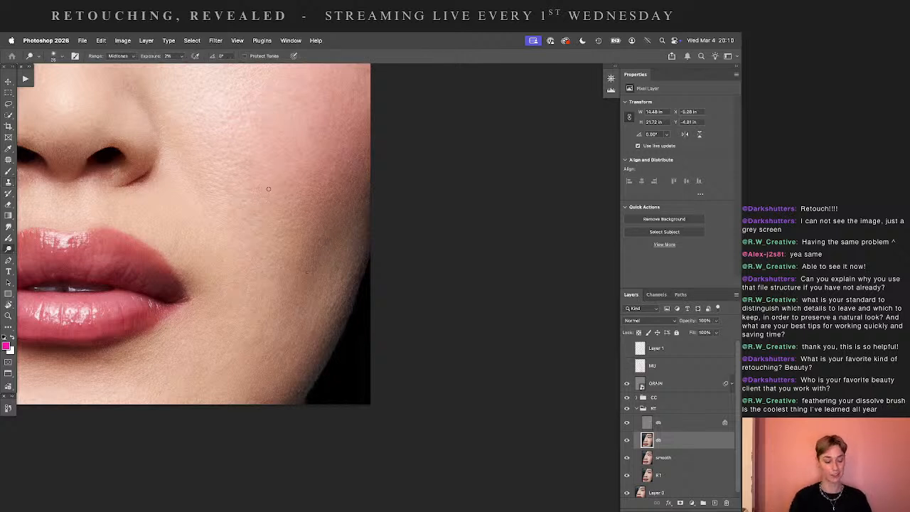
key(s)
click(142, 57)
click(141, 57)
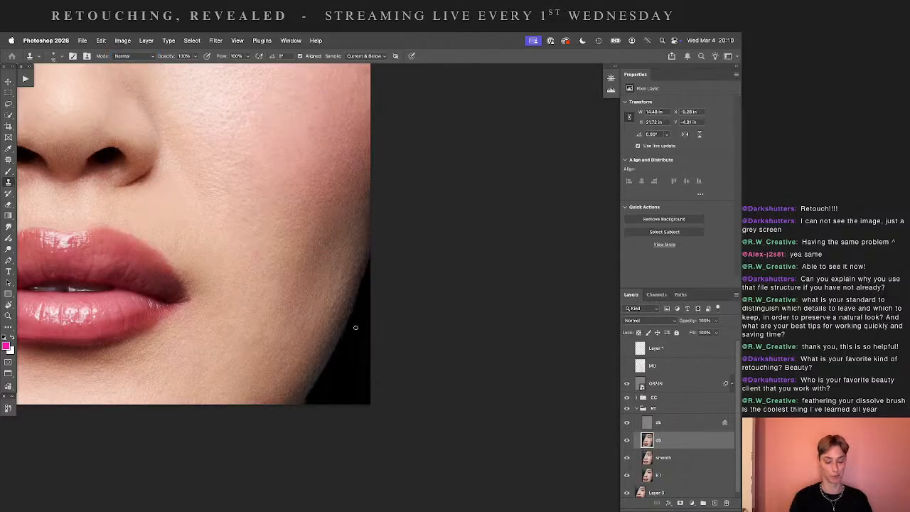
key(o)
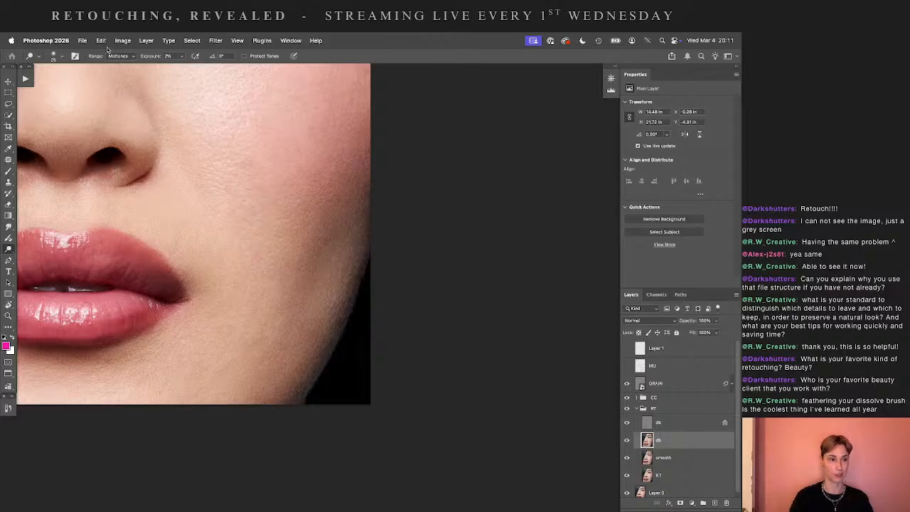
key(s)
click(139, 57)
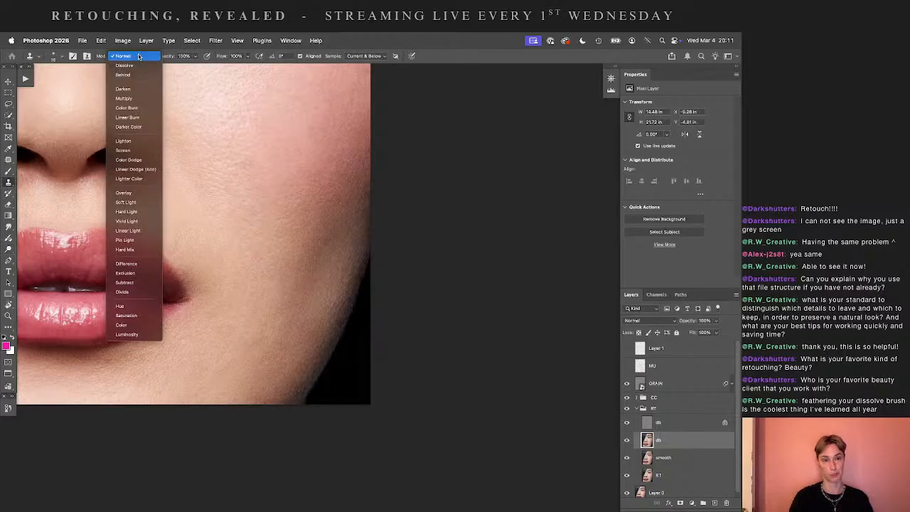
click(138, 56)
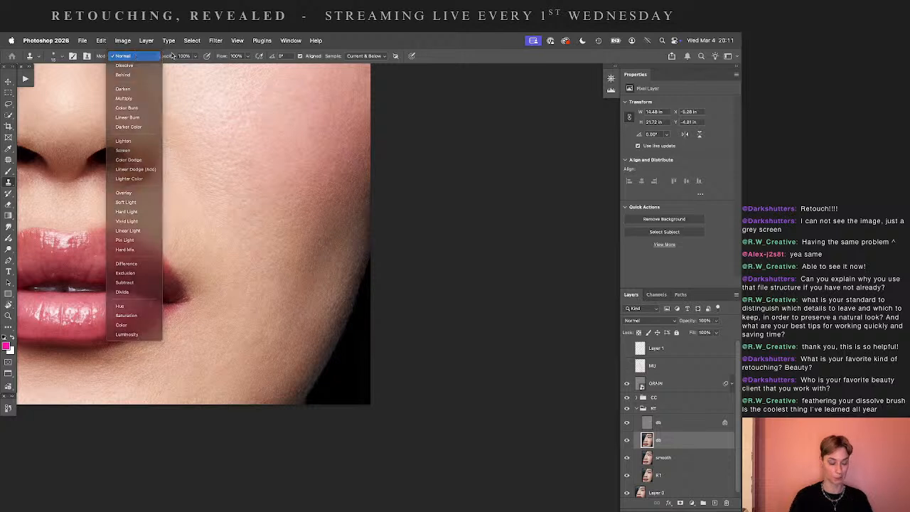
key(o)
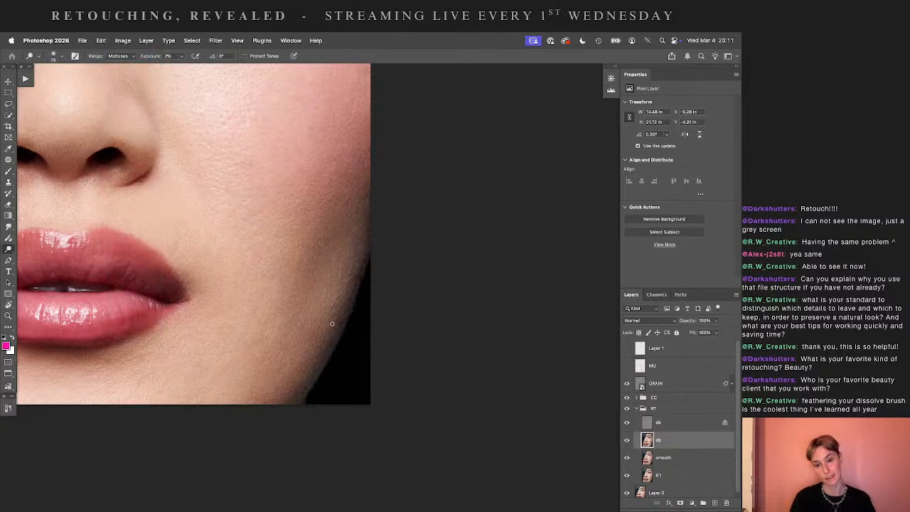
- Refine the shading around the mouth and lower cheek with the Dodge tool, comparing the db portrait layer hidden and shown
drag(364, 268, 389, 305)
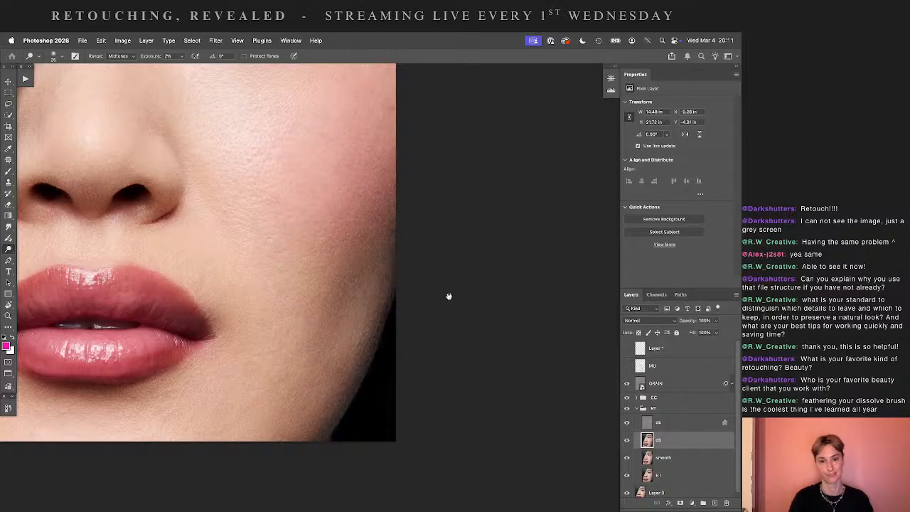
scroll(455, 313, left, 5)
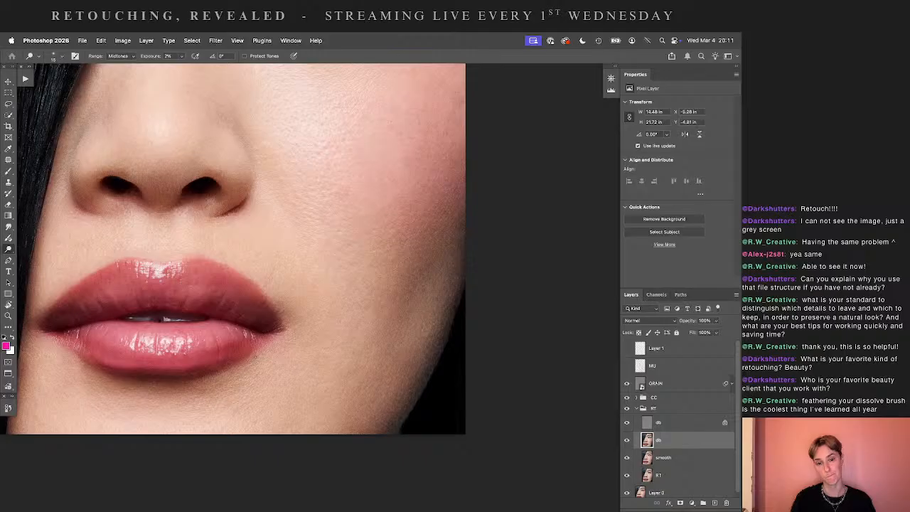
scroll(336, 357, up, 3)
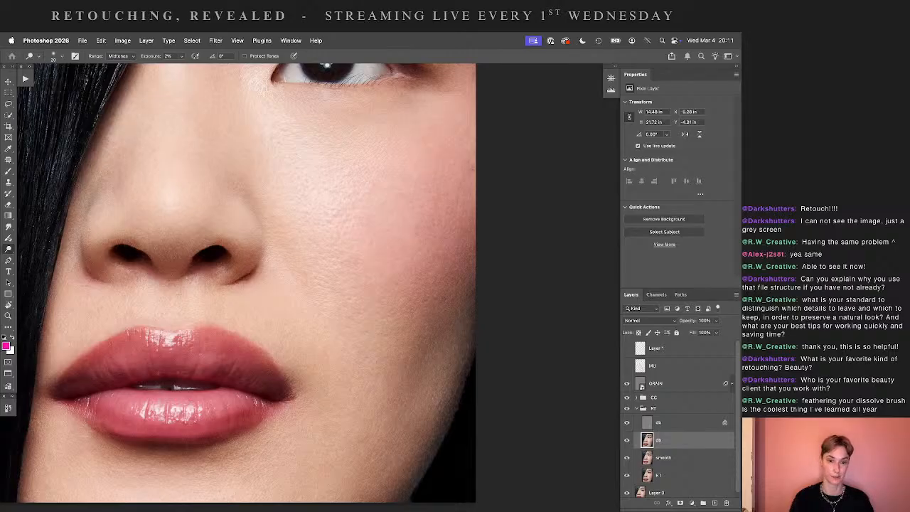
click(627, 439)
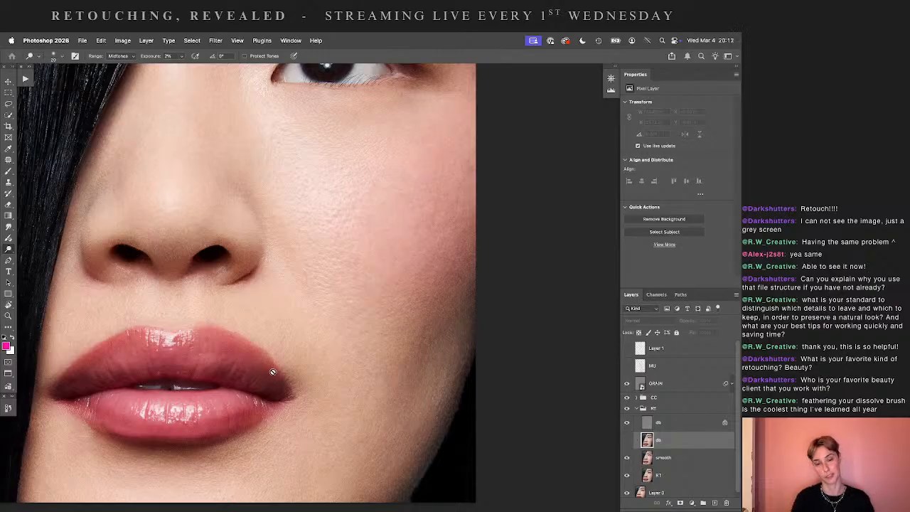
click(627, 439)
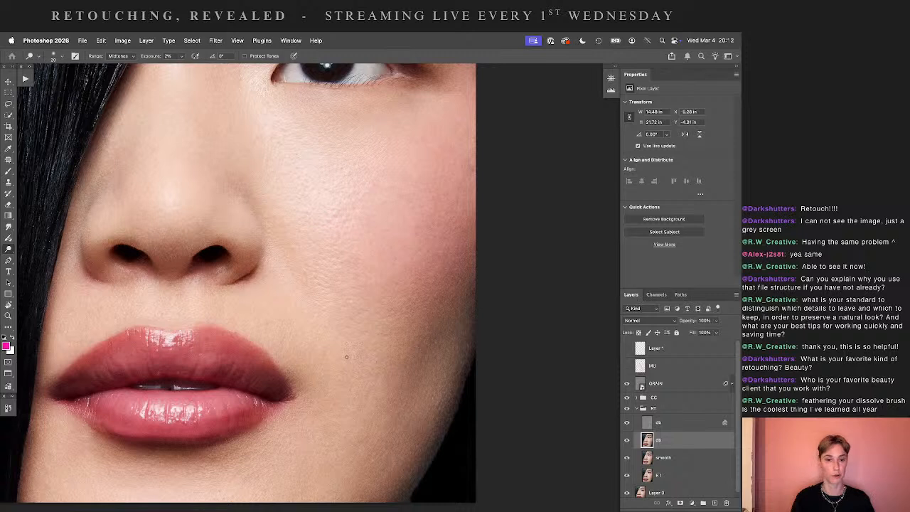
- Switch to the Clone Stamp tool with a larger brush and try to clone over the corner of the lips
scroll(346, 357, left, 3)
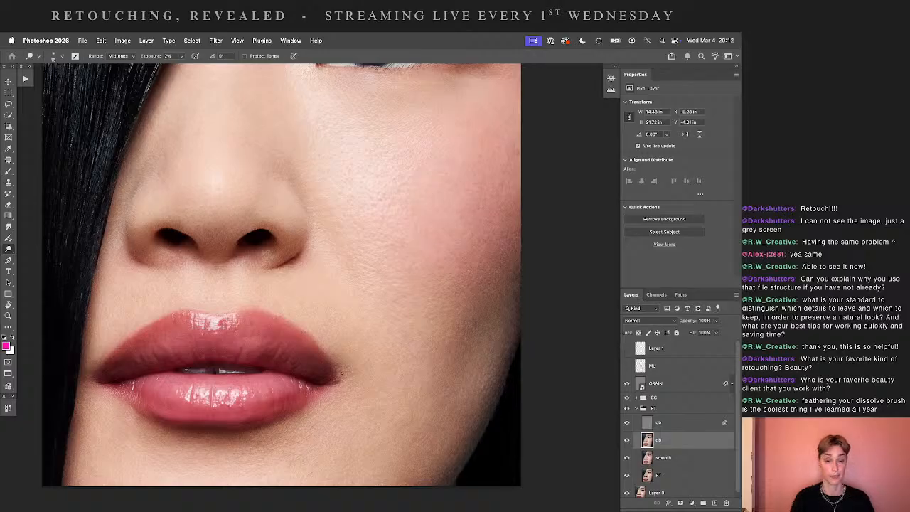
scroll(474, 332, left, 5)
key(bracketright)
key(bracketright)
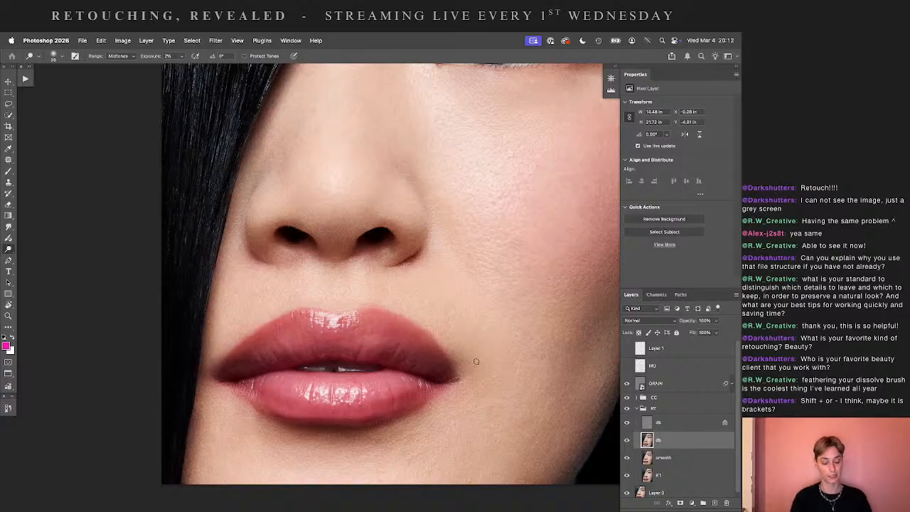
key(s)
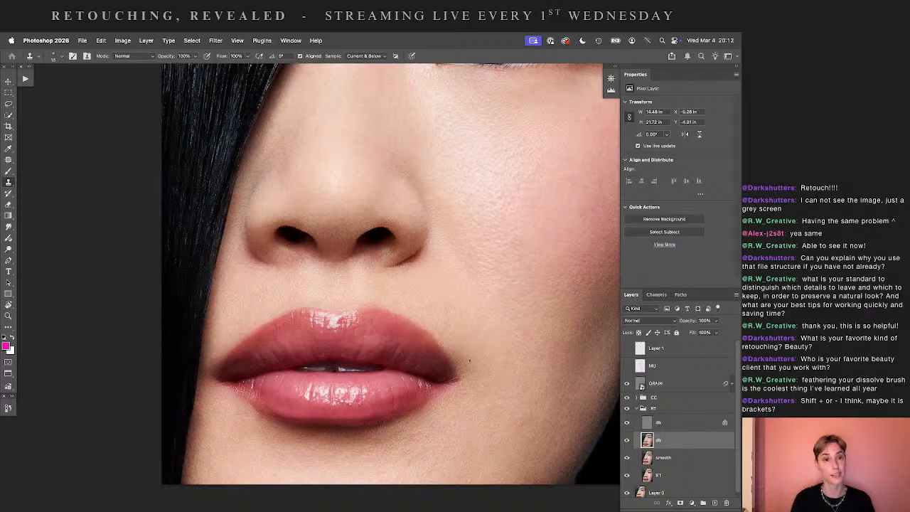
key(bracketright)
key(bracketright)
key(bracketright)
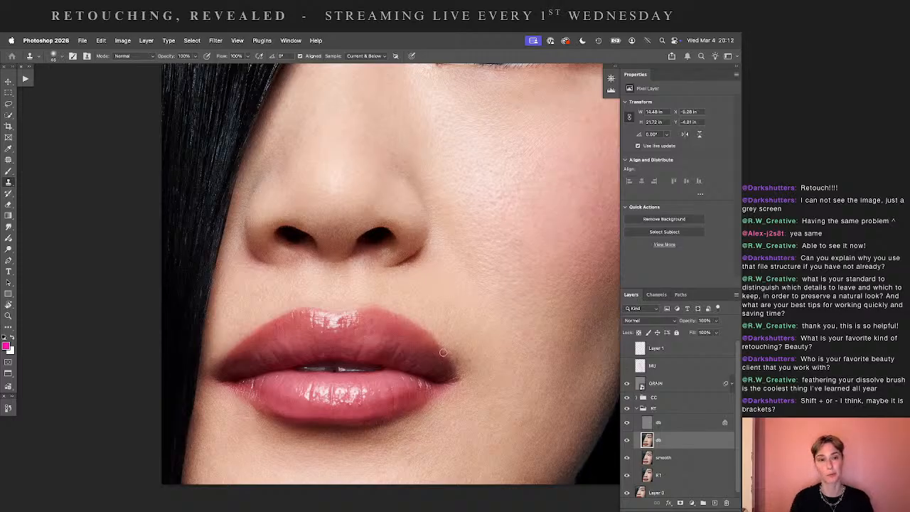
click(441, 358)
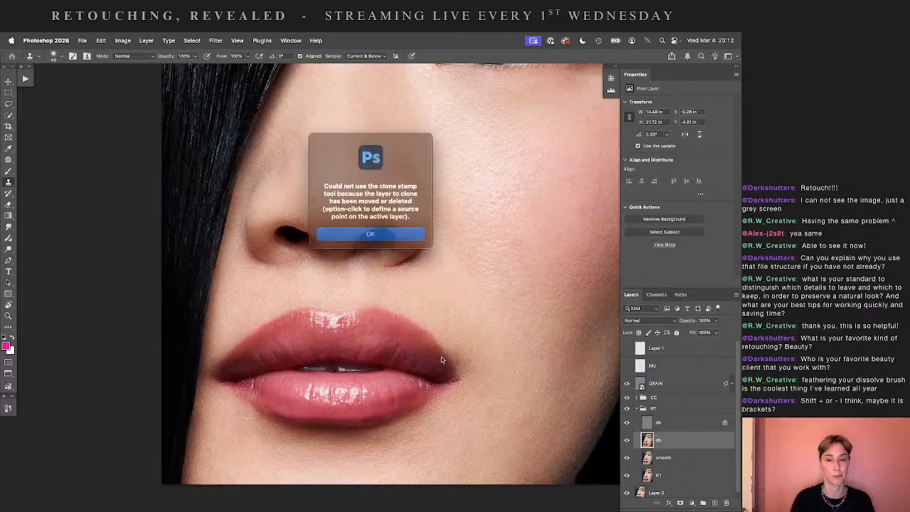
click(370, 232)
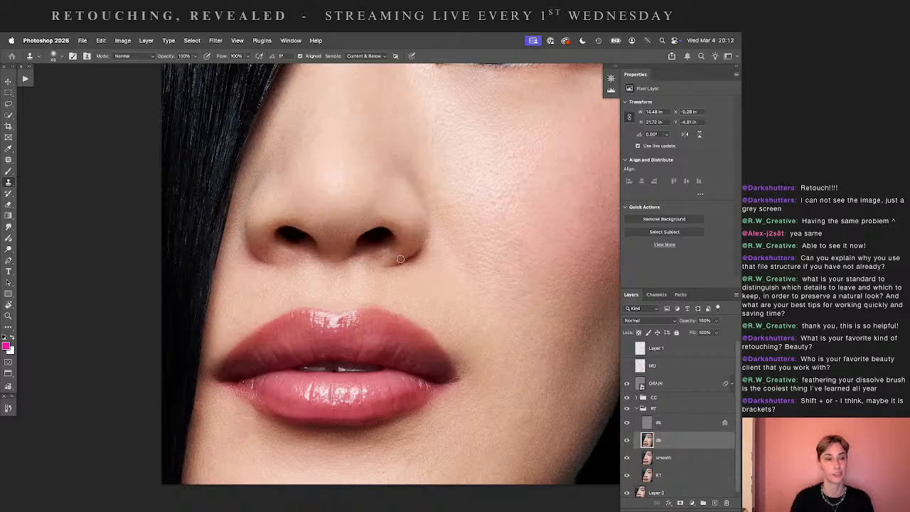
- Enlarge the Clone Stamp brush and cycle its blend mode forward and backward, ending on Darken
key(bracketright)
key(bracketright)
key(bracketright)
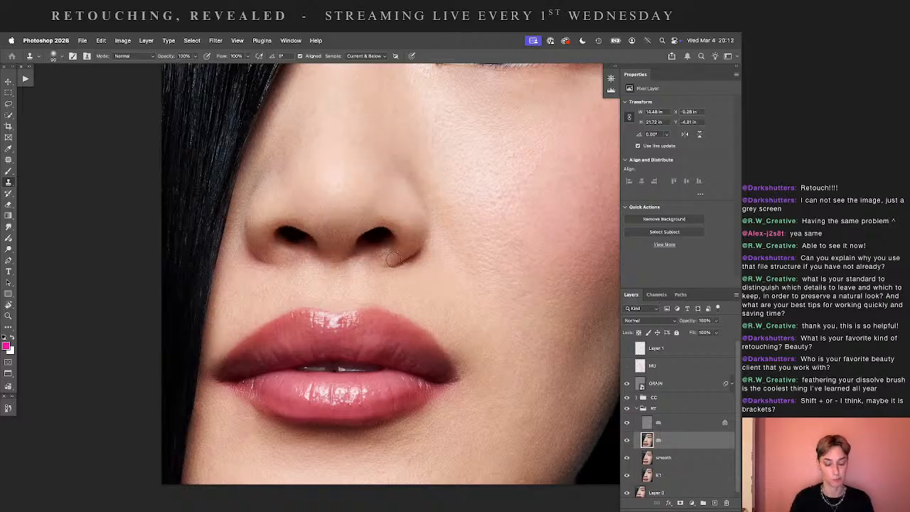
key(shift+plus)
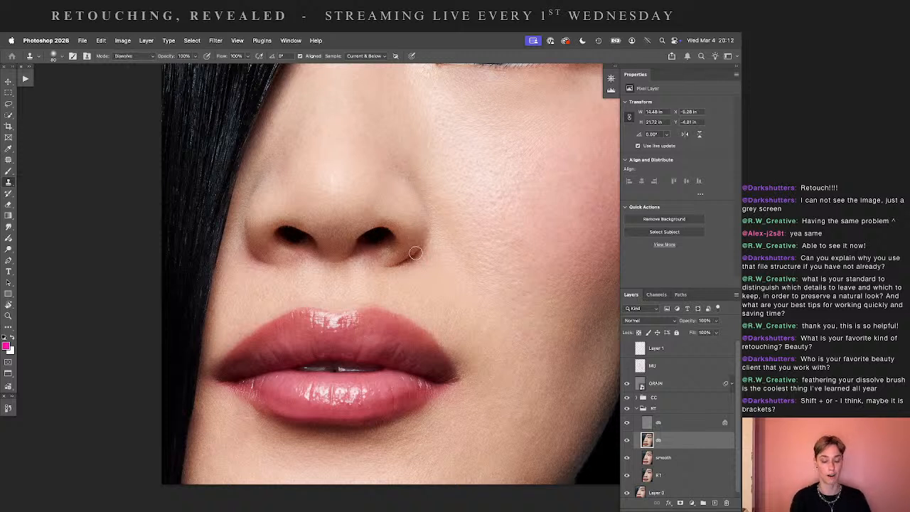
key(shift+minus)
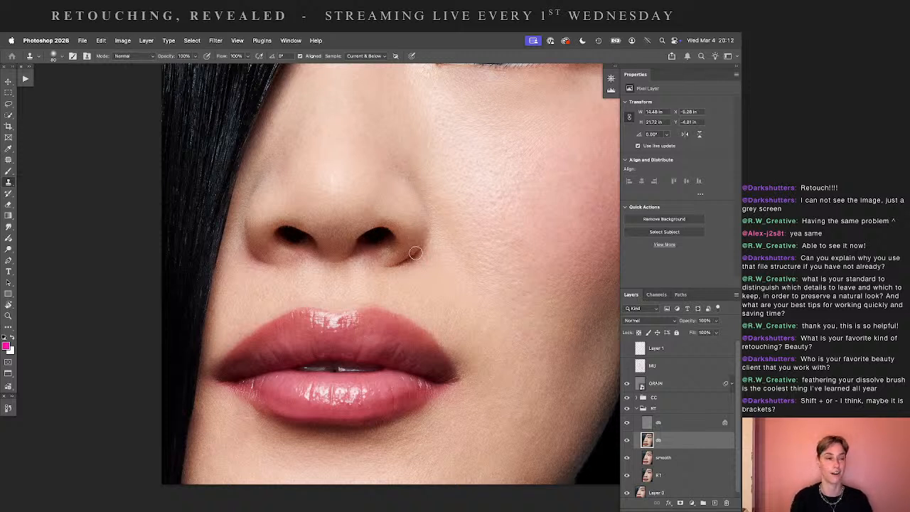
key(shift+plus)
key(shift+plus)
key(shift+plus)
key(shift+plus)
key(shift+plus)
key(shift+plus)
key(shift+plus)
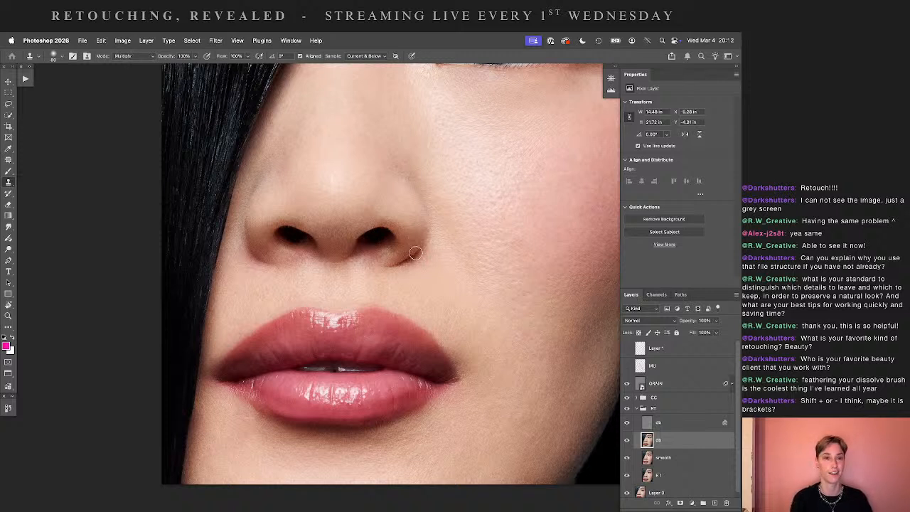
key(shift+minus)
key(shift+minus)
key(shift+minus)
key(shift+minus)
key(shift+minus)
key(shift+minus)
key(shift+minus)
key(shift+minus)
key(shift+minus)
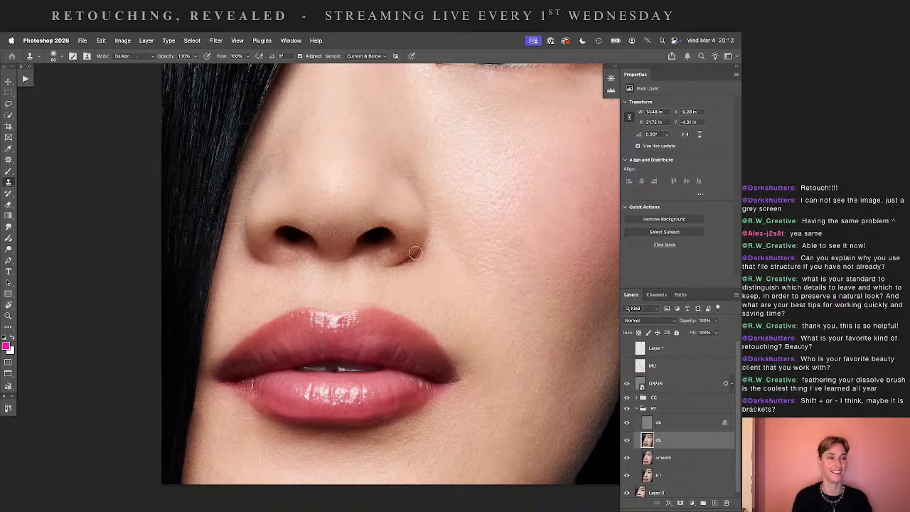
key(shift+plus)
key(shift+plus)
key(shift+plus)
key(shift+plus)
key(shift+plus)
key(shift+plus)
key(shift+plus)
key(shift+plus)
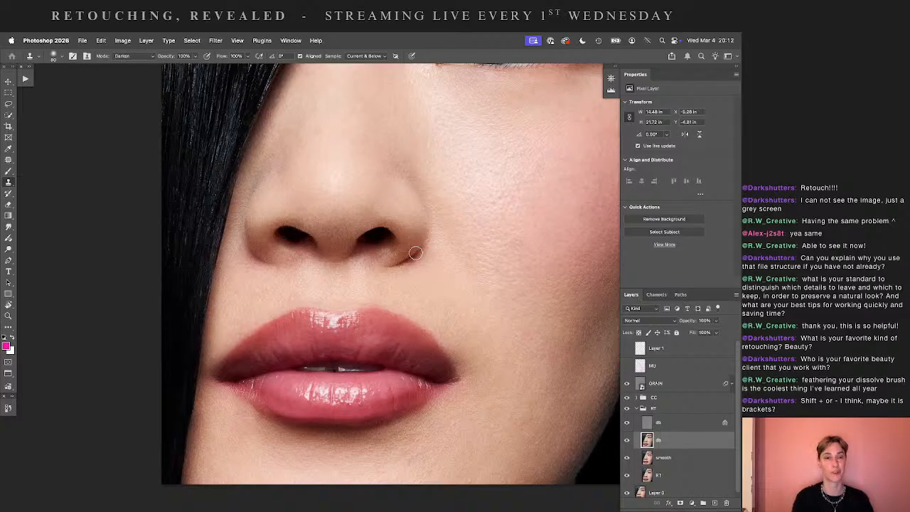
- Cycle the Clone Stamp blend mode back and forth through options such as Color and Lighten, ending on Normal
key(shift+minus)
key(shift+minus)
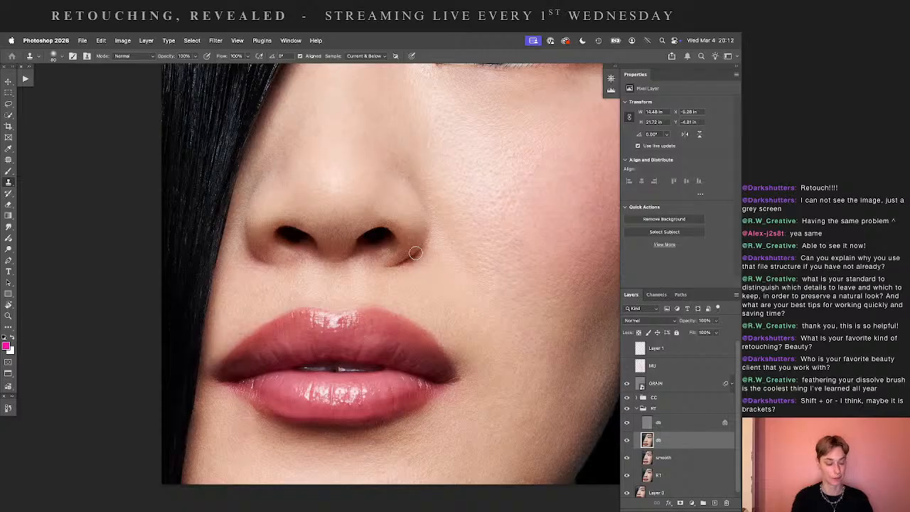
key(shift+plus)
key(shift+plus)
key(shift+plus)
key(shift+plus)
key(shift+plus)
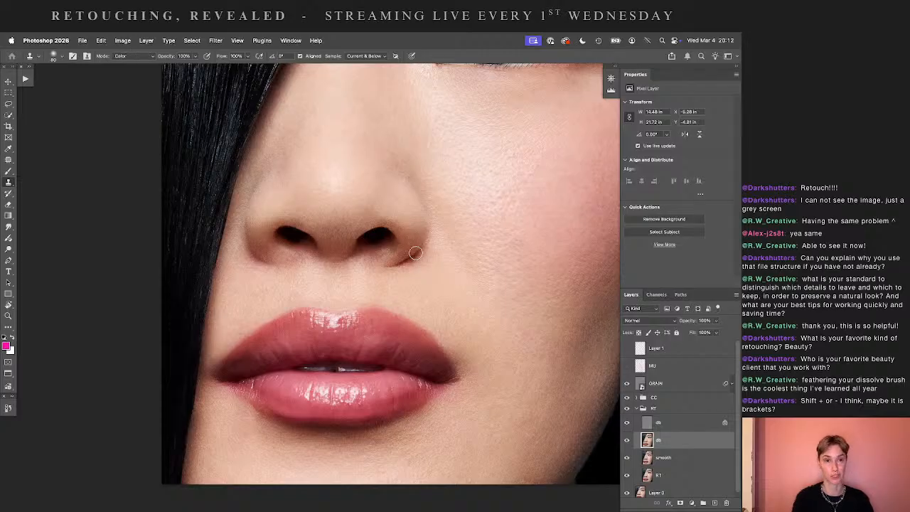
key(shift+minus)
key(shift+minus)
key(shift+minus)
key(shift+minus)
key(shift+minus)
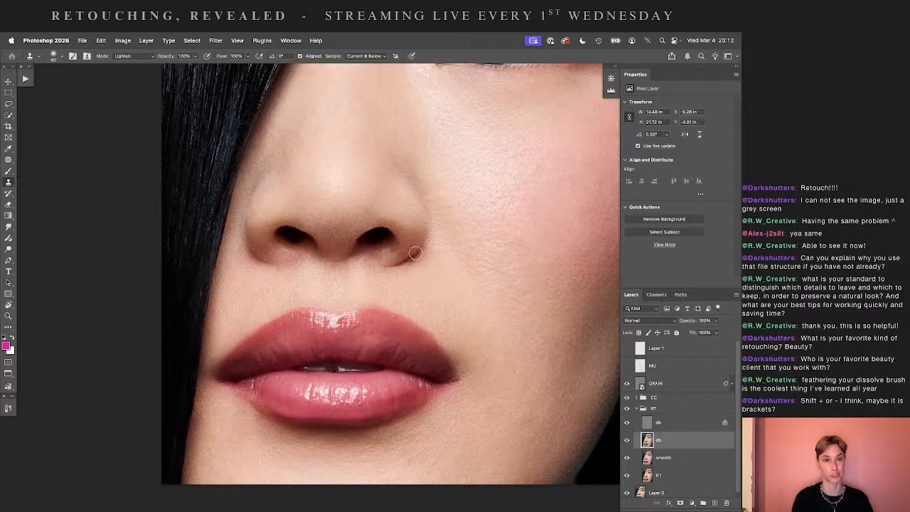
key(shift+minus)
key(shift+minus)
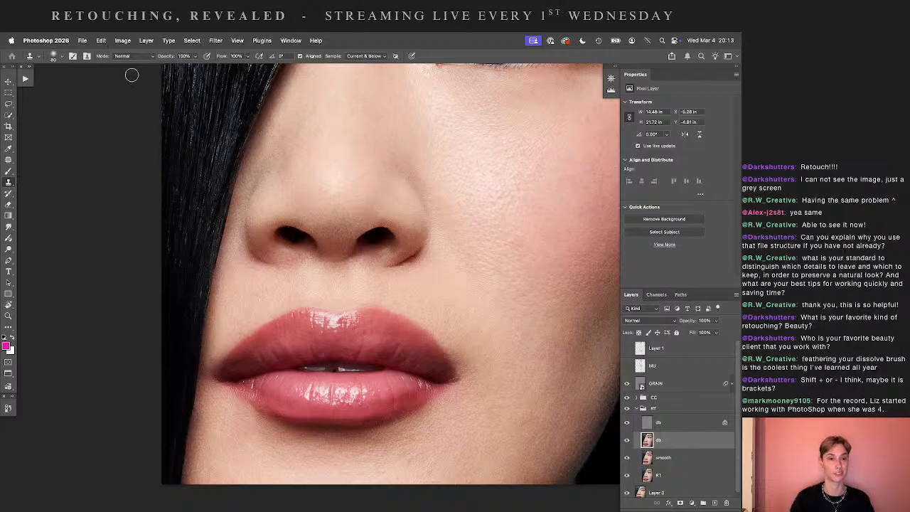
- Clone clean skin over the area just above the upper lip with the Clone Stamp in Normal mode
drag(359, 241, 297, 260)
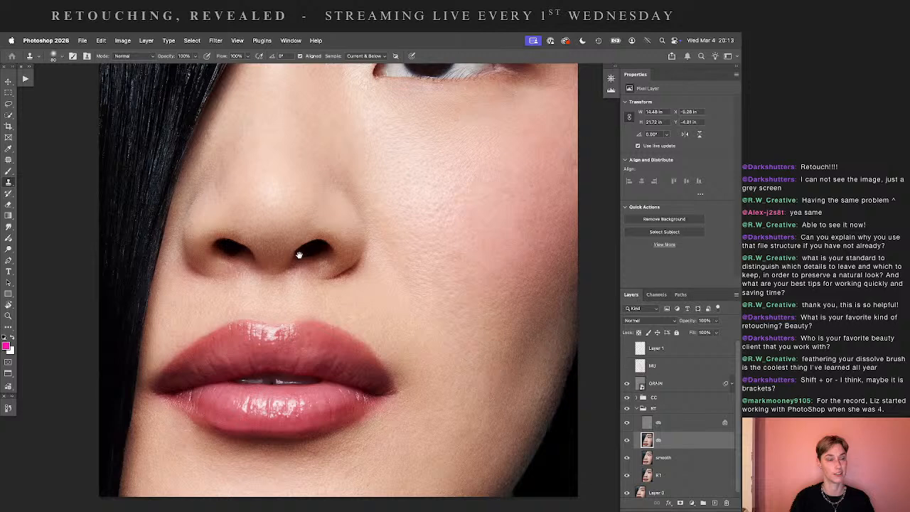
key(o)
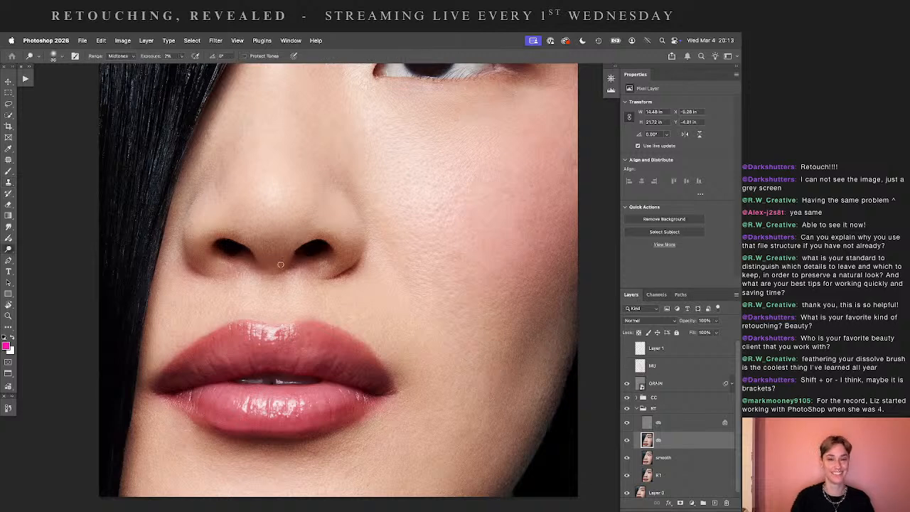
key(super+plus)
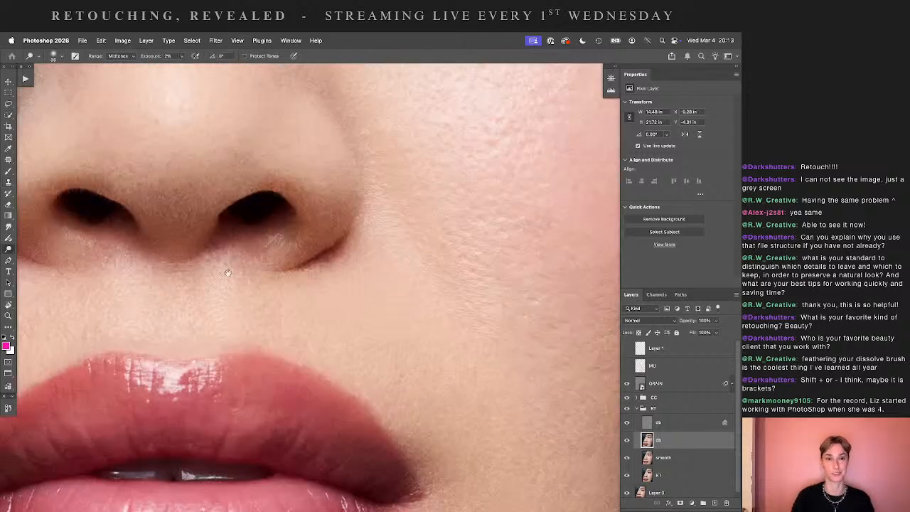
mouse_move(206, 256)
mouse_down()
mouse_move(370, 232)
mouse_move(382, 215)
mouse_up()
key(s)
click(135, 56)
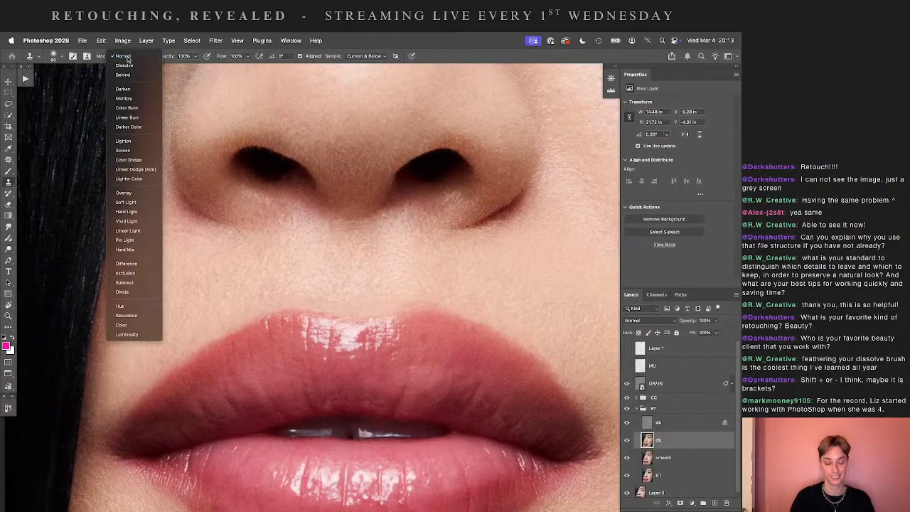
click(145, 56)
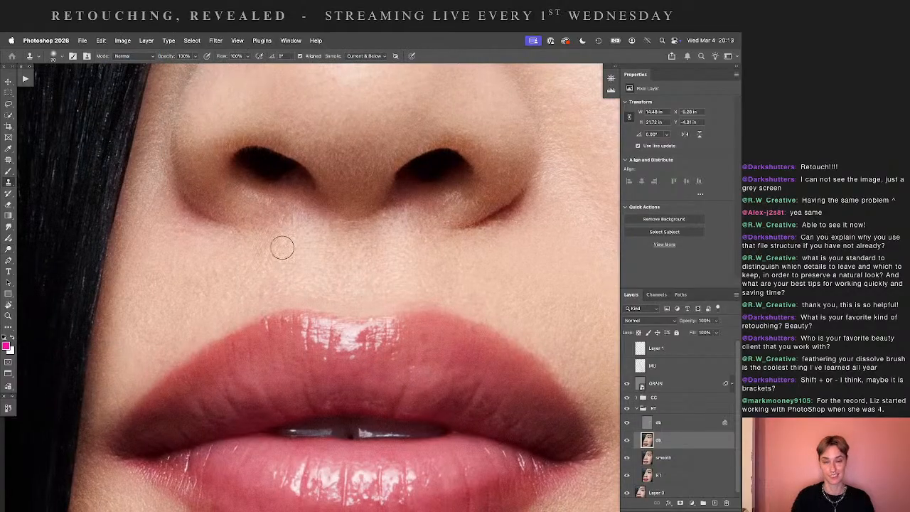
alt+click(259, 280)
drag(267, 288, 268, 292)
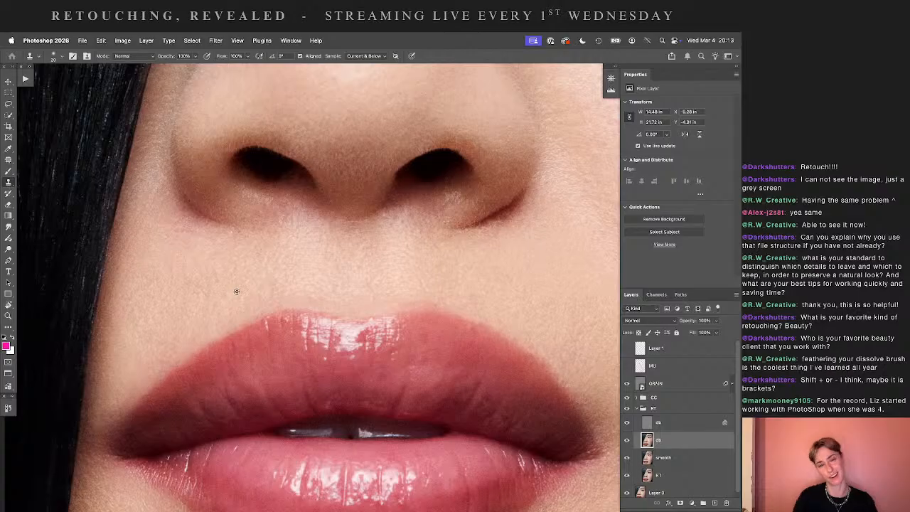
- Even out the shading around the nostrils and beneath the nose with a small Dodge brush at 2% exposure
scroll(272, 275, up, 2)
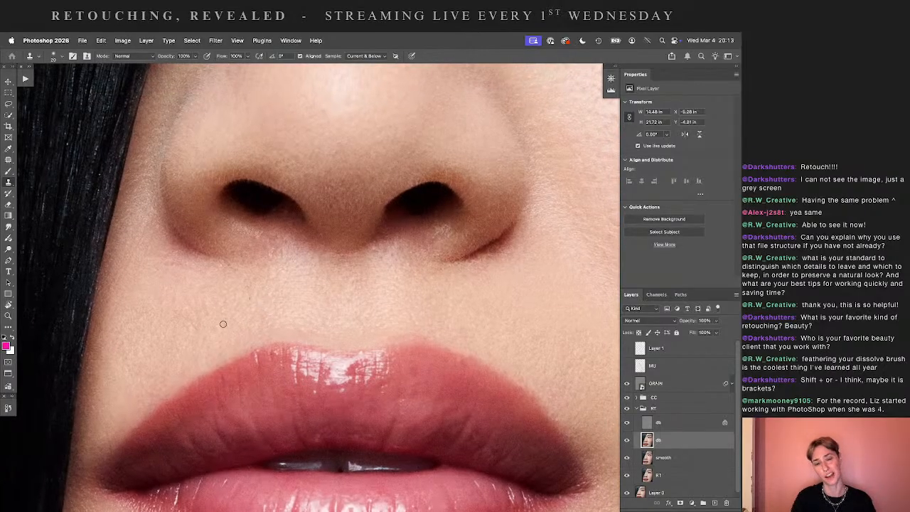
drag(254, 271, 308, 313)
key(o)
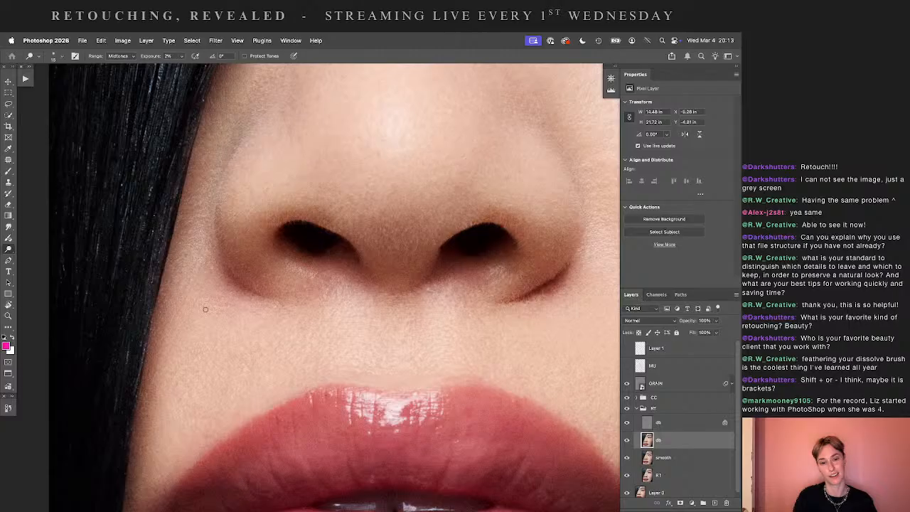
drag(261, 289, 265, 318)
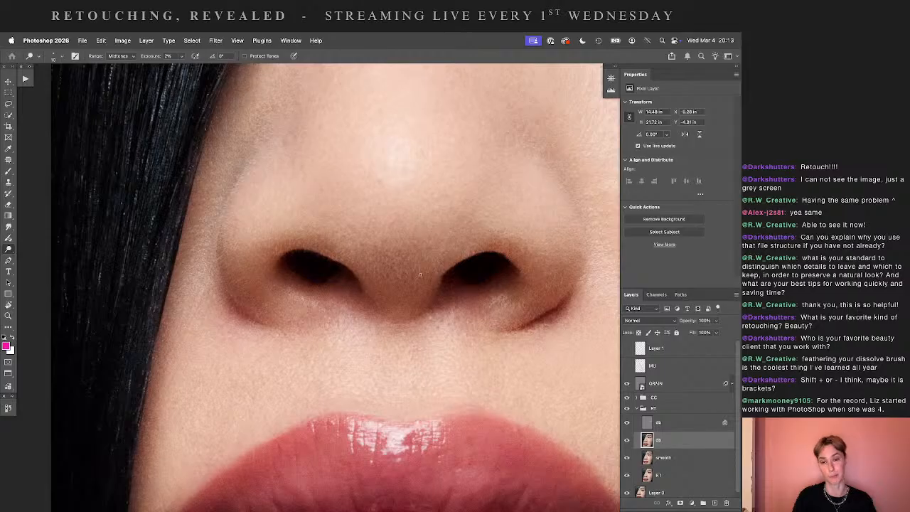
drag(420, 275, 396, 304)
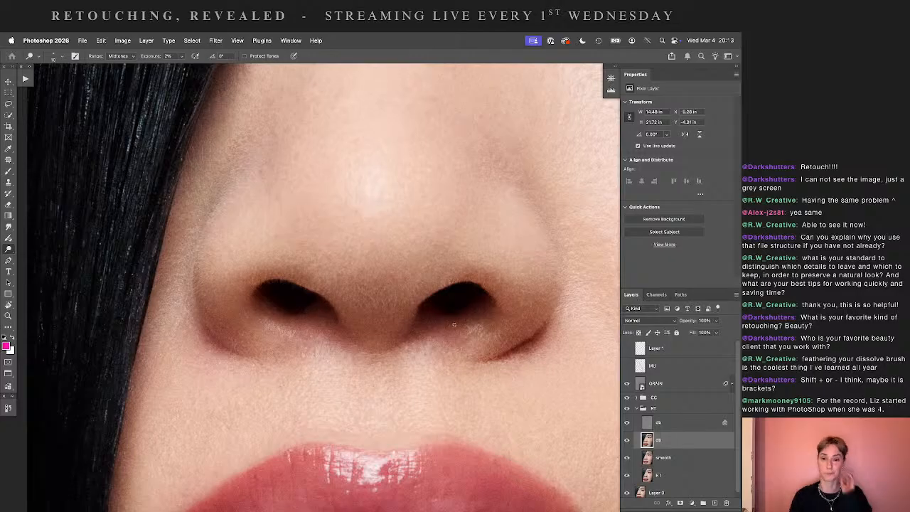
drag(437, 322, 362, 294)
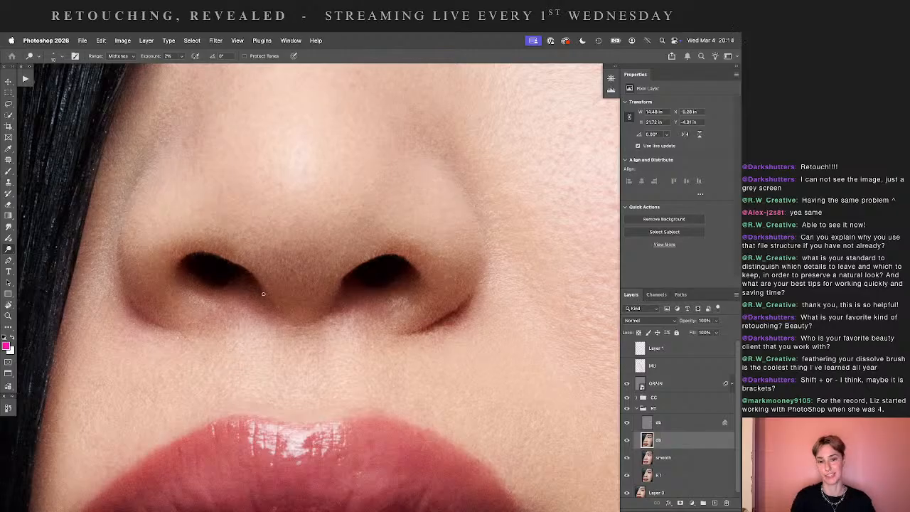
drag(345, 316, 310, 346)
- Touch up the skin under the nose tip with the Clone Stamp and continue dodging around the nostril nearest the hair
key(s)
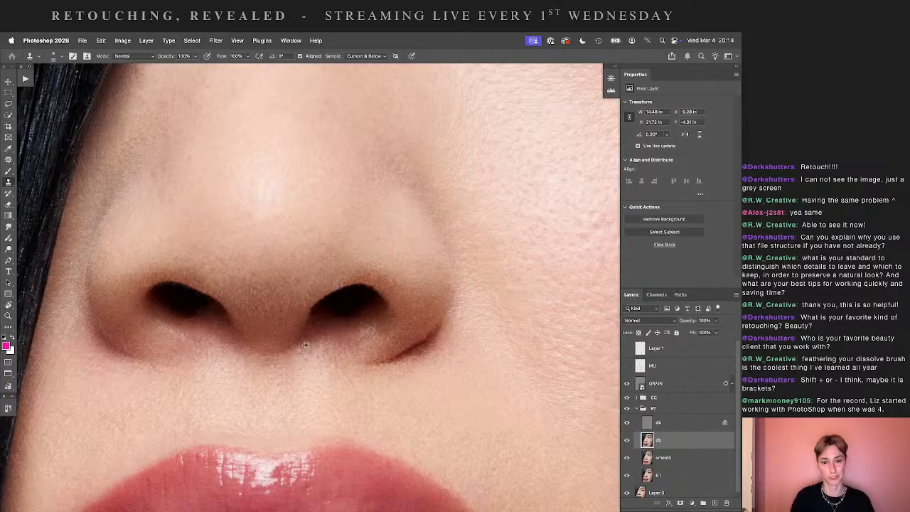
key(o)
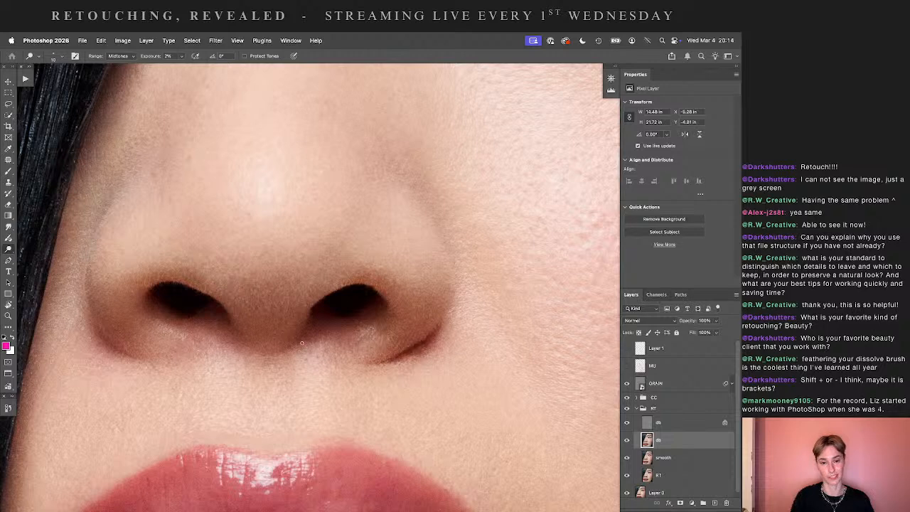
drag(248, 290, 351, 292)
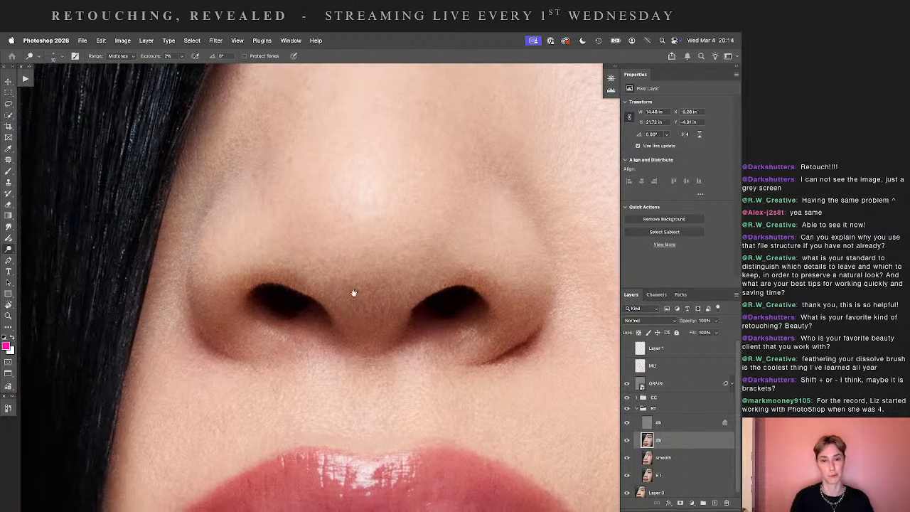
drag(293, 307, 322, 275)
drag(226, 317, 282, 288)
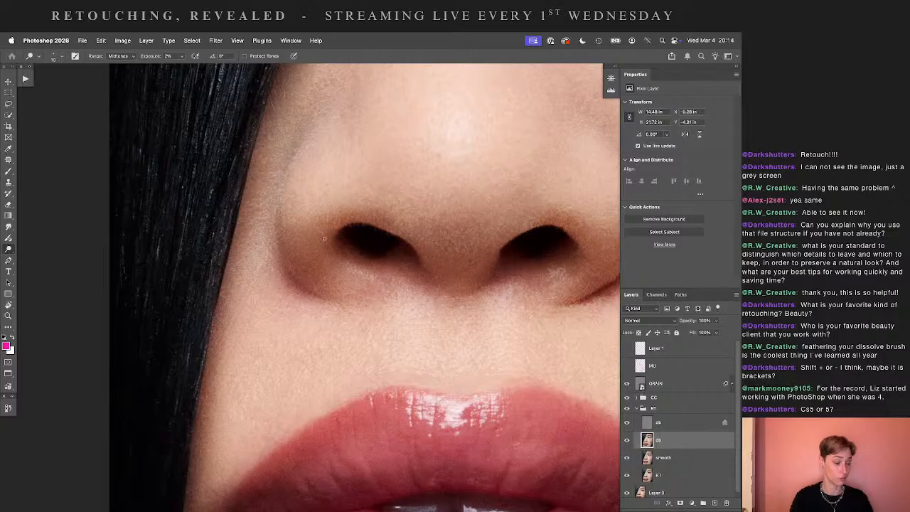
drag(347, 228, 308, 245)
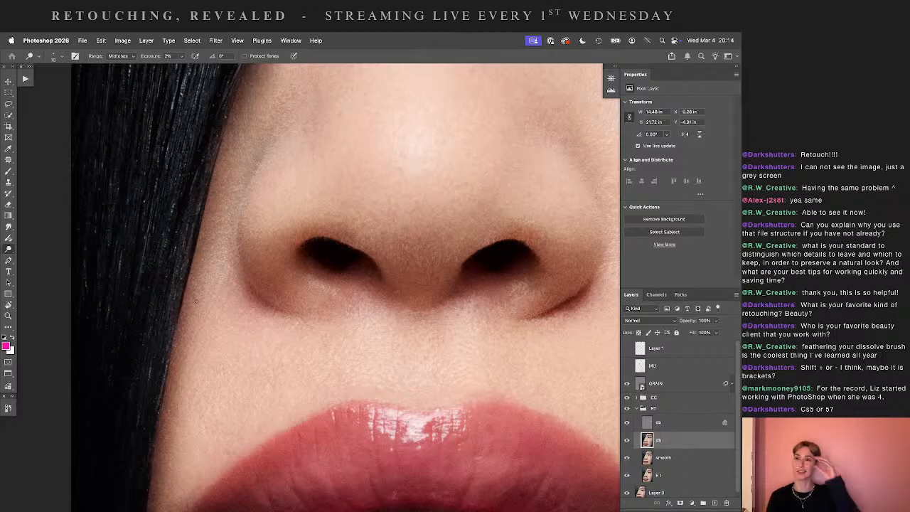
- Clone out small skin details along the hair-side edge of the nose with a very small Clone Stamp brush
key(s)
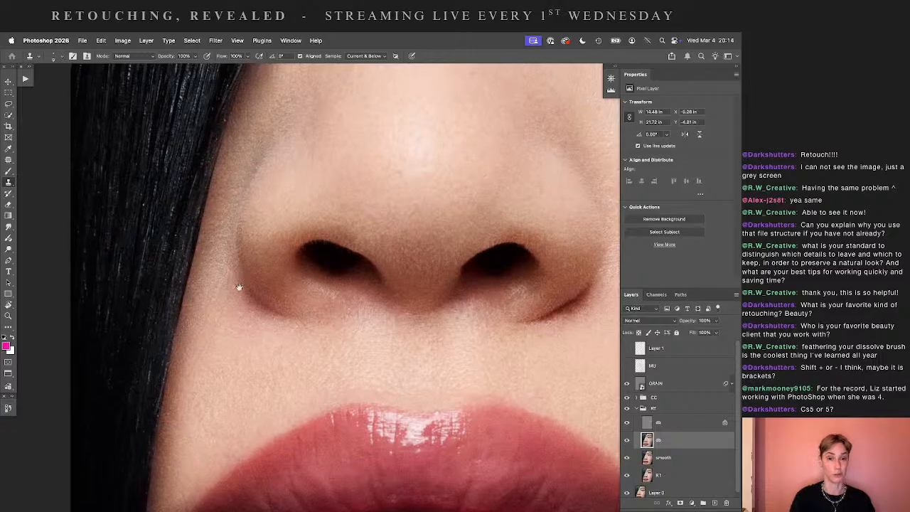
scroll(249, 290, up, 3)
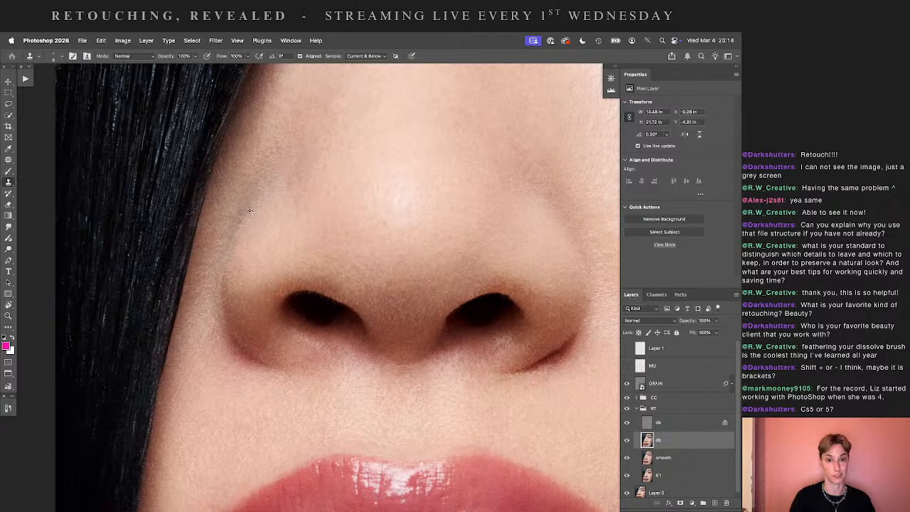
drag(313, 201, 290, 244)
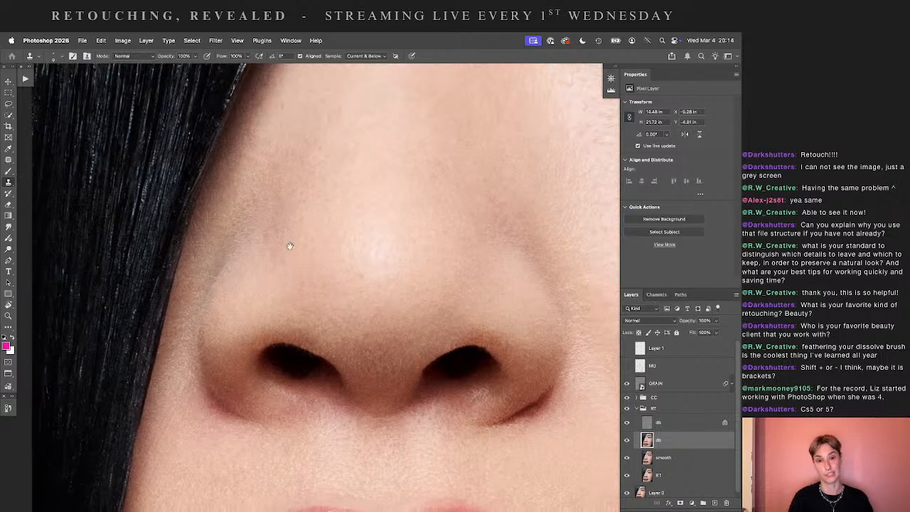
drag(292, 295, 275, 263)
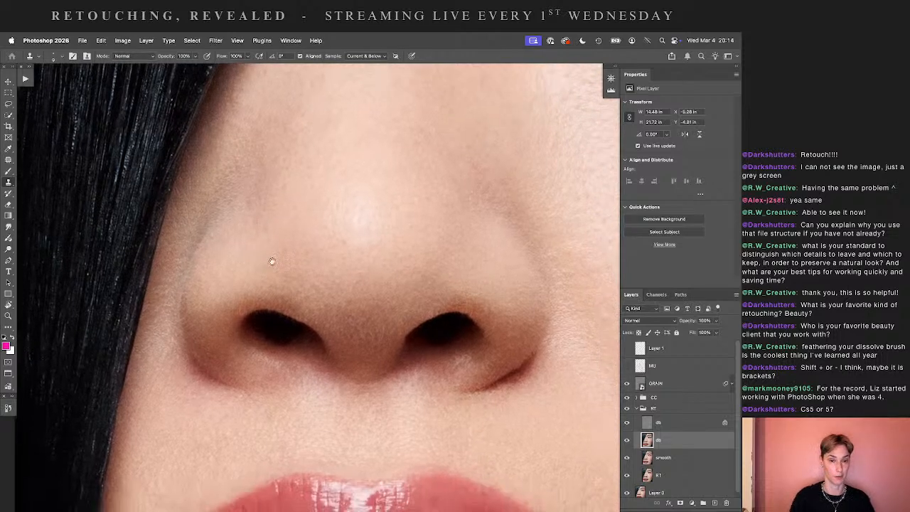
drag(257, 302, 305, 255)
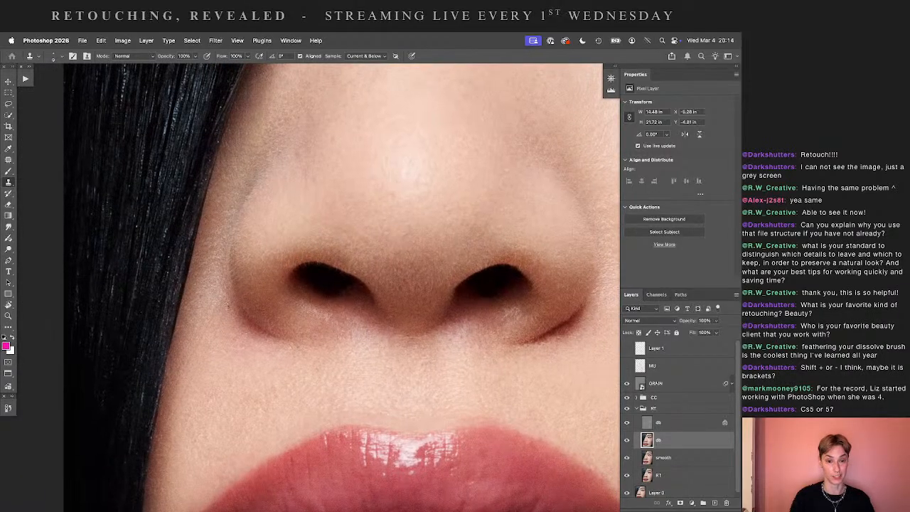
drag(283, 328, 305, 258)
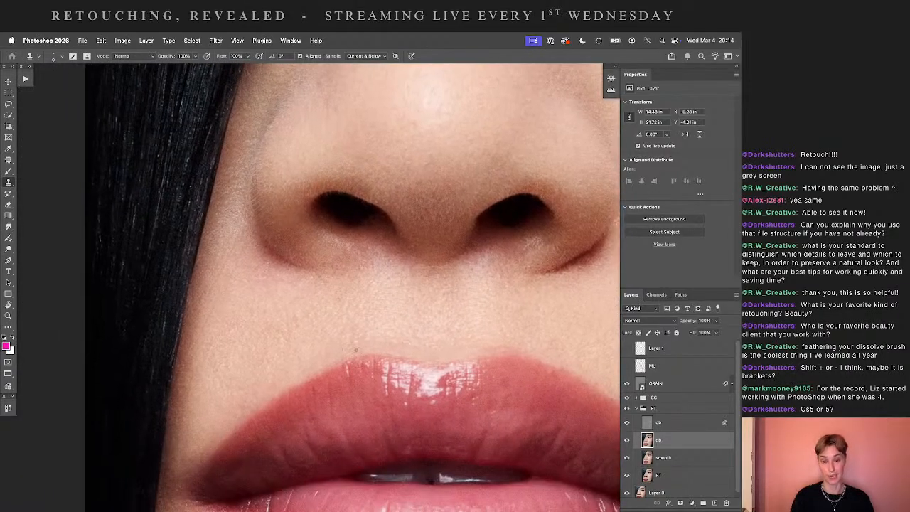
- Clean up the upper lip's outline on the hair side with the Clone Stamp at 60% opacity
drag(355, 350, 260, 311)
key(4)
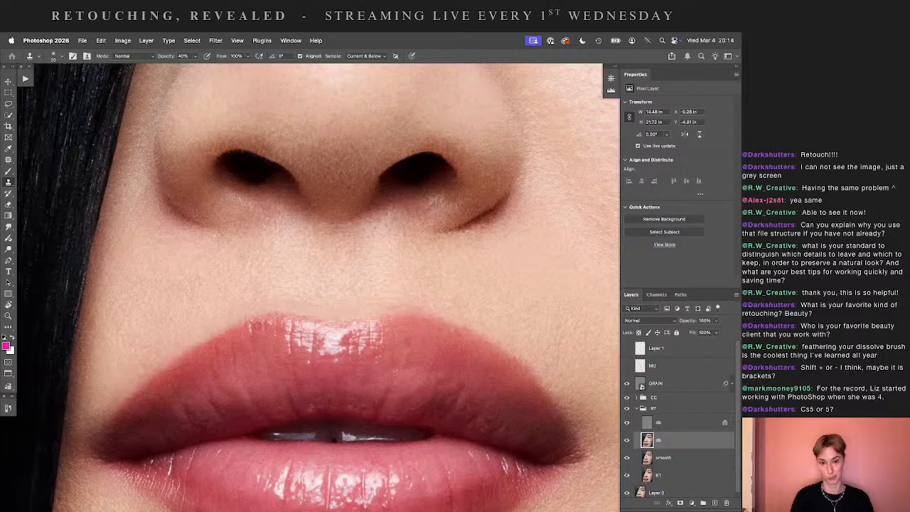
key(6)
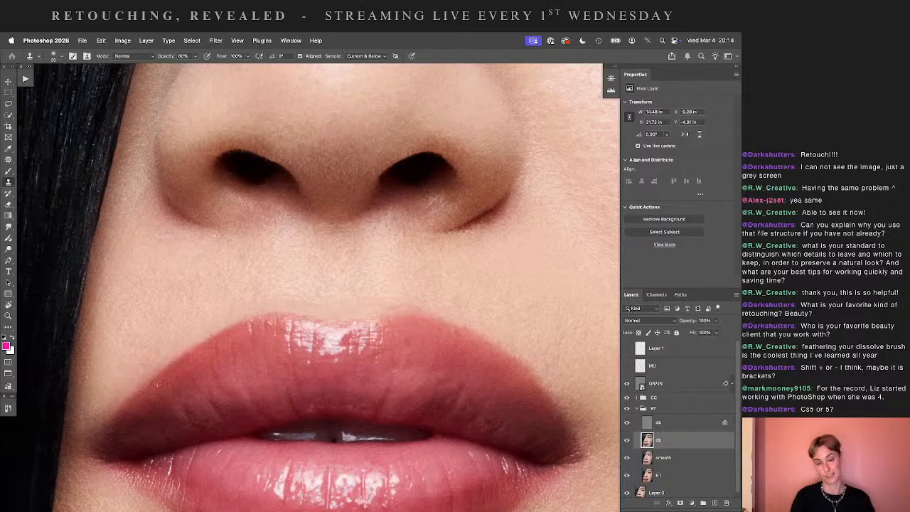
drag(156, 384, 183, 370)
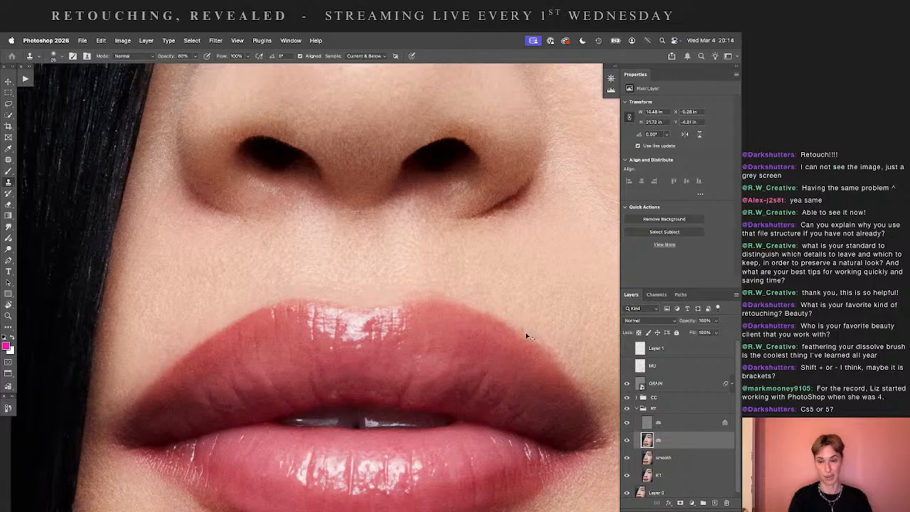
- Set the Dodge tool exposure to 3% and refine the shading beside the nose and above the upper lip
scroll(366, 304, up, 3)
scroll(365, 304, left, 4)
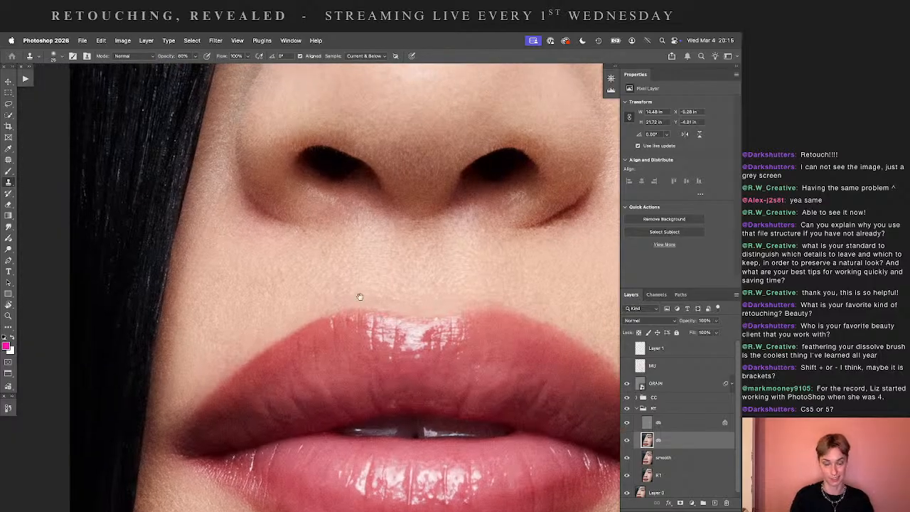
drag(360, 296, 365, 331)
key(o)
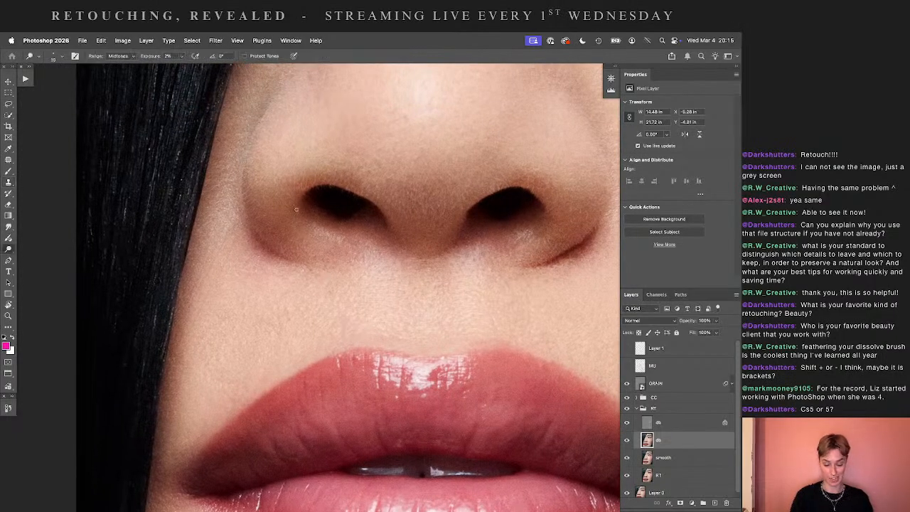
scroll(246, 278, up, 3)
scroll(246, 278, left, 2)
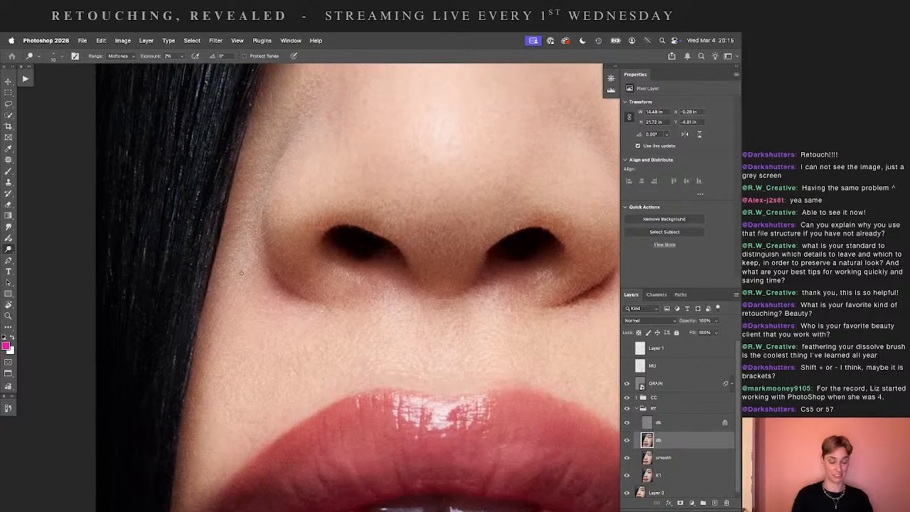
key(0)
key(3)
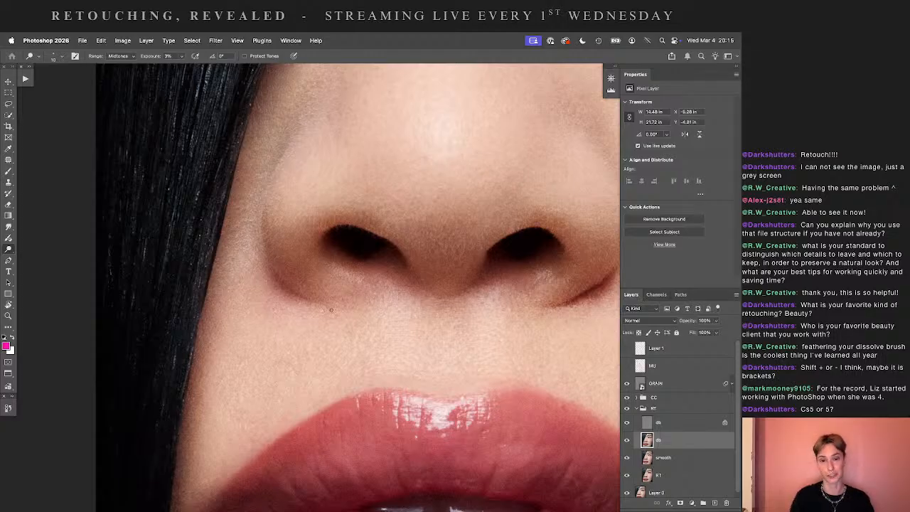
scroll(326, 326, down, 2)
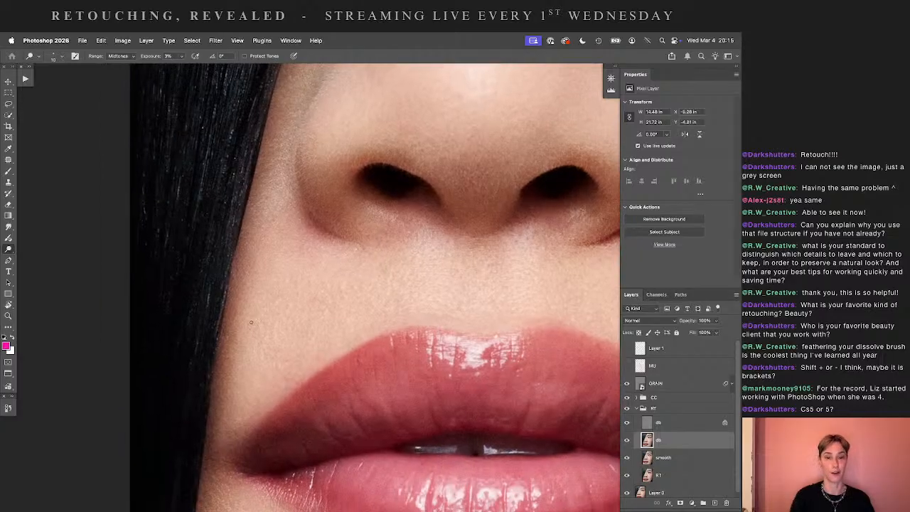
drag(347, 307, 298, 290)
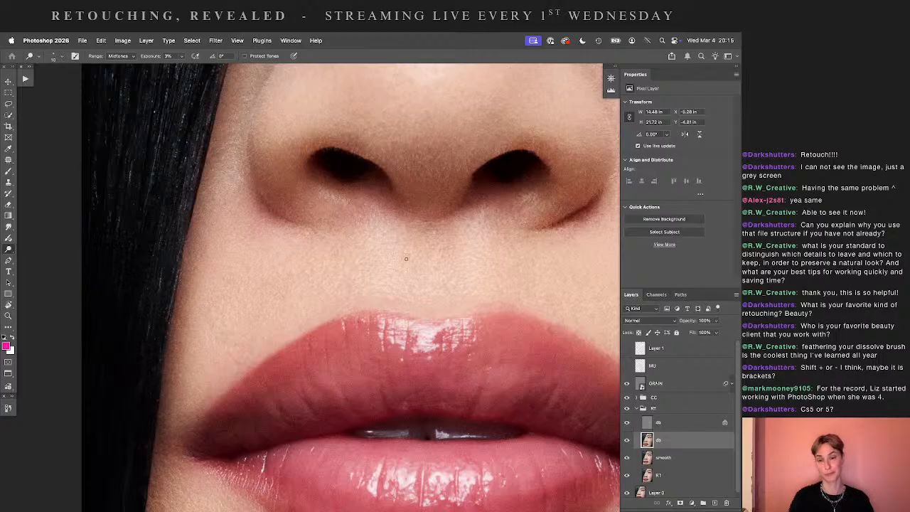
- Refine the shading between the upper lip, the hair and the hair-side nostril with the Dodge tool at 3% exposure
drag(340, 262, 434, 216)
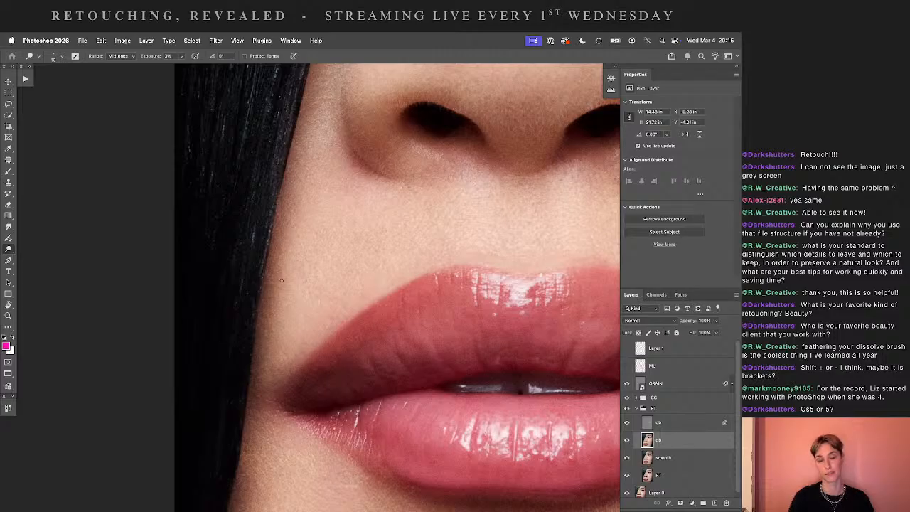
scroll(283, 283, down, 5)
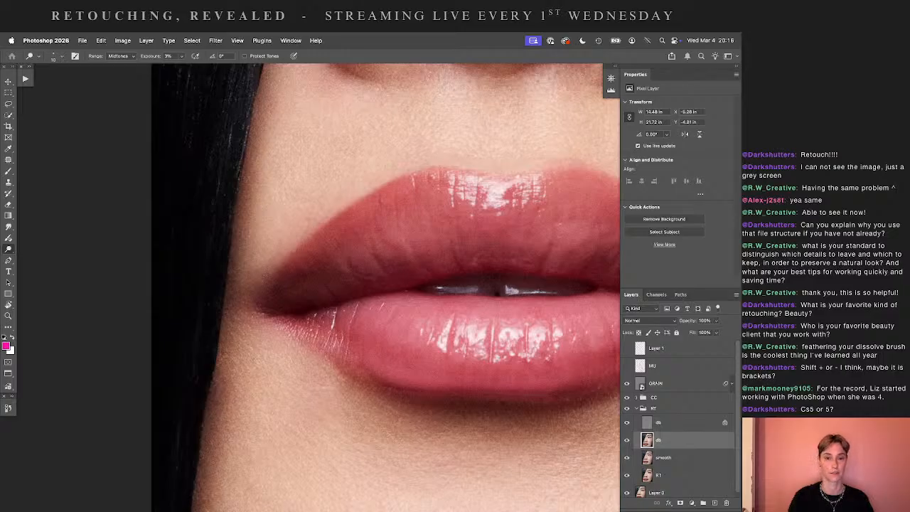
scroll(269, 269, down, 2)
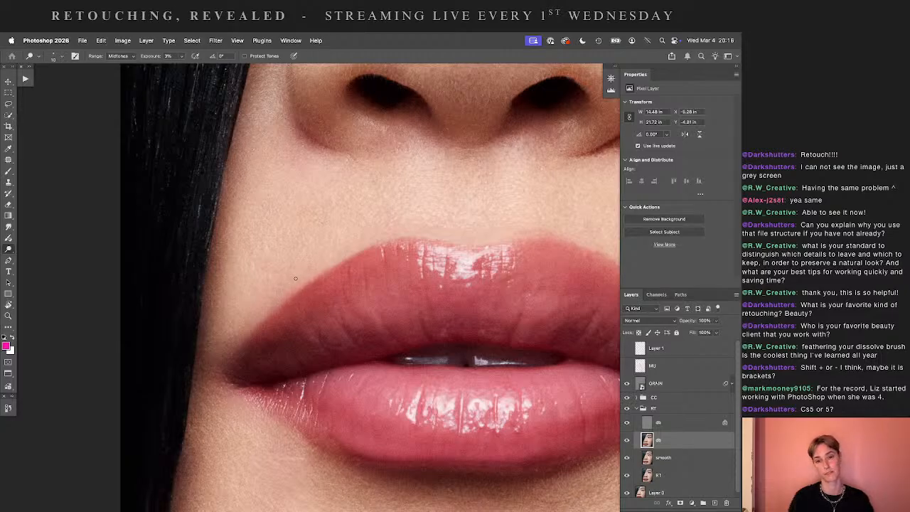
mouse_move(506, 126)
mouse_down()
mouse_move(431, 238)
mouse_move(476, 291)
mouse_up()
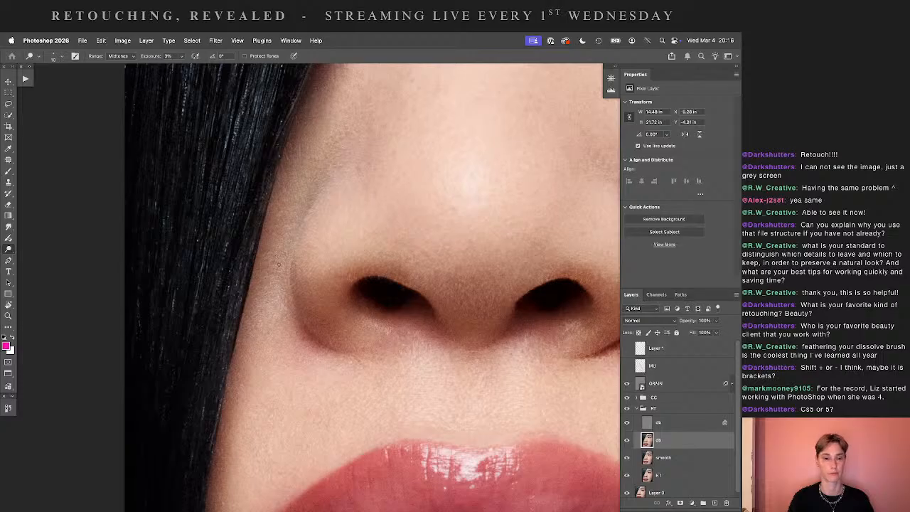
drag(293, 260, 266, 295)
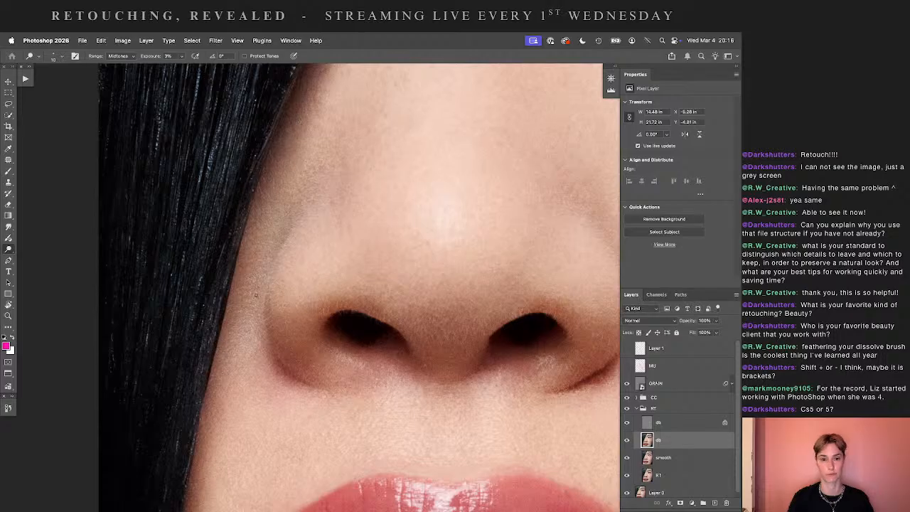
- Dodge small uneven patches along the hair side of the nose bridge up to the inner end of the eyebrow
scroll(286, 321, up, 3)
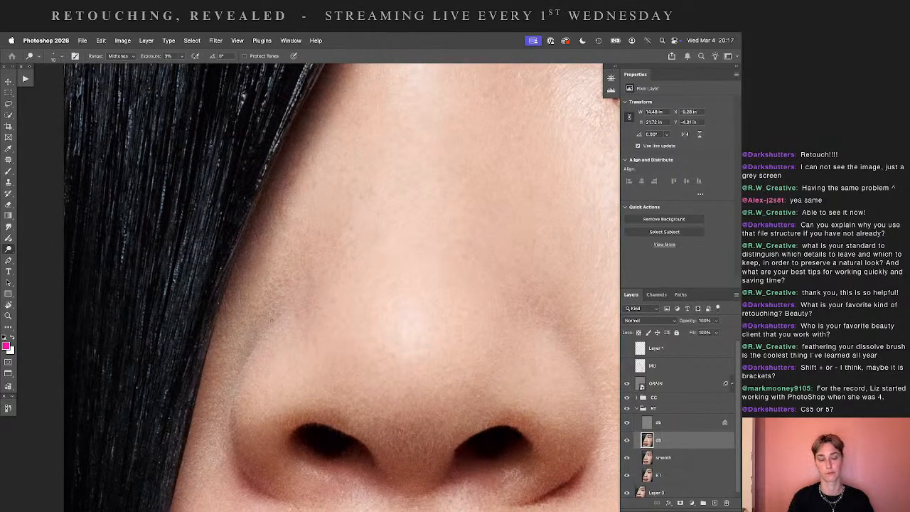
scroll(260, 324, up, 2)
scroll(260, 324, right, 2)
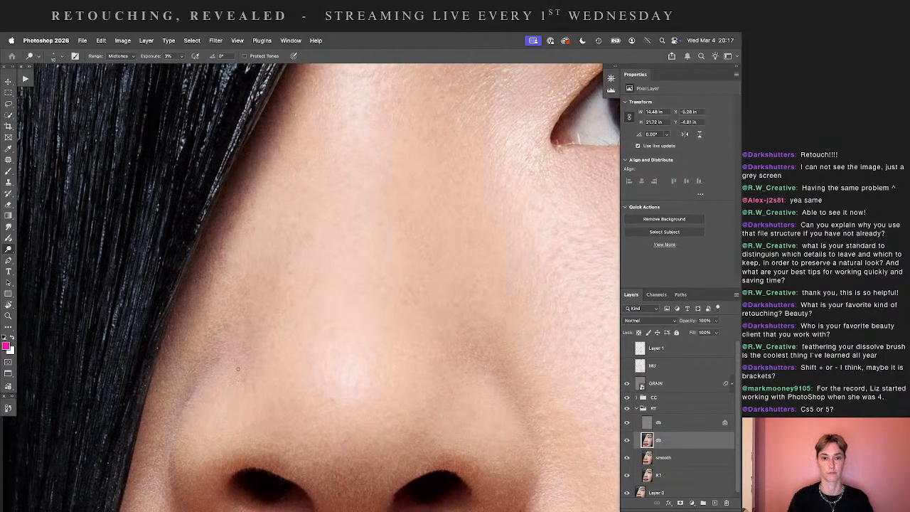
scroll(373, 259, up, 4)
scroll(337, 265, right, 1)
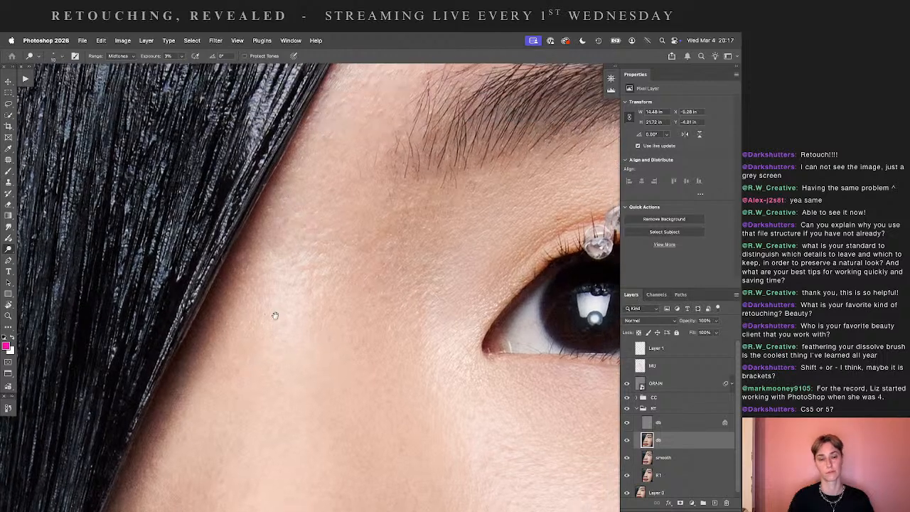
scroll(275, 314, right, 1)
scroll(222, 288, up, 2)
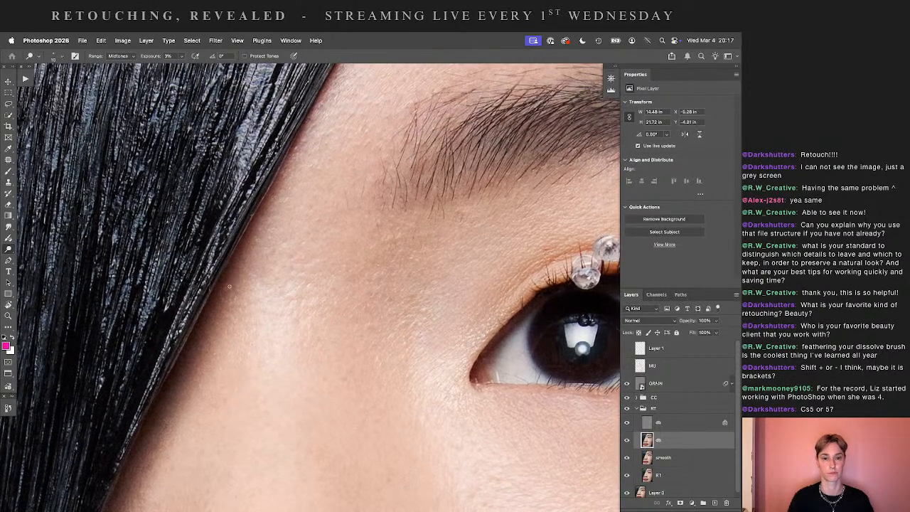
scroll(343, 252, up, 4)
scroll(284, 277, right, 2)
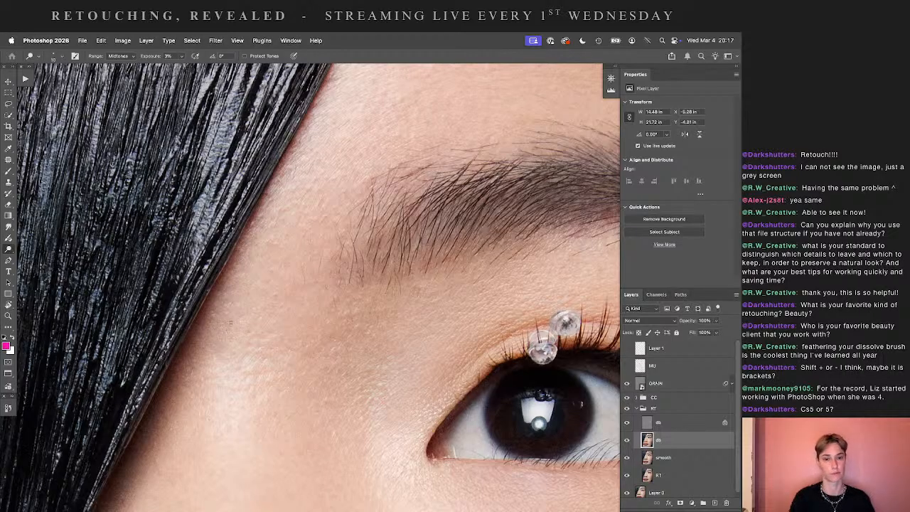
scroll(379, 324, down, 4)
scroll(339, 258, right, 1)
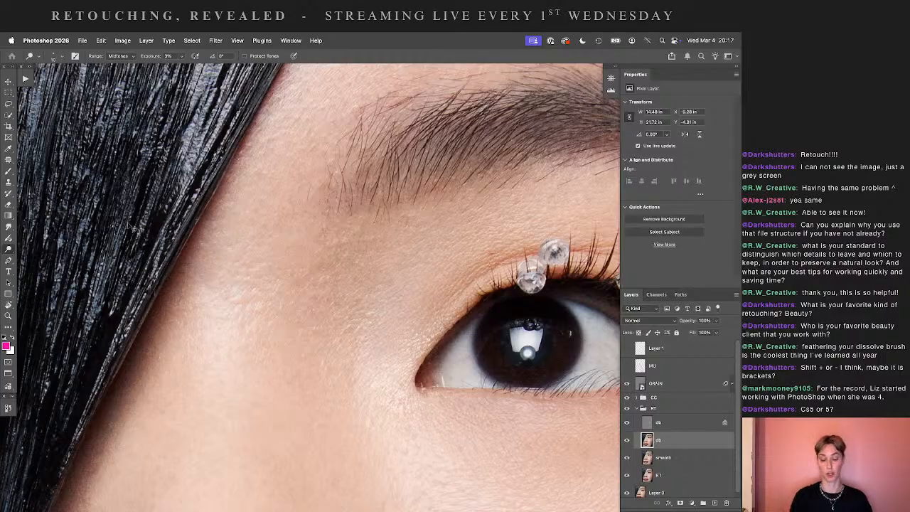
- Enlarge the Dodge brush to 20 and even out the forehead skin between the hair and the eyebrow
key(super+0)
key(super+plus)
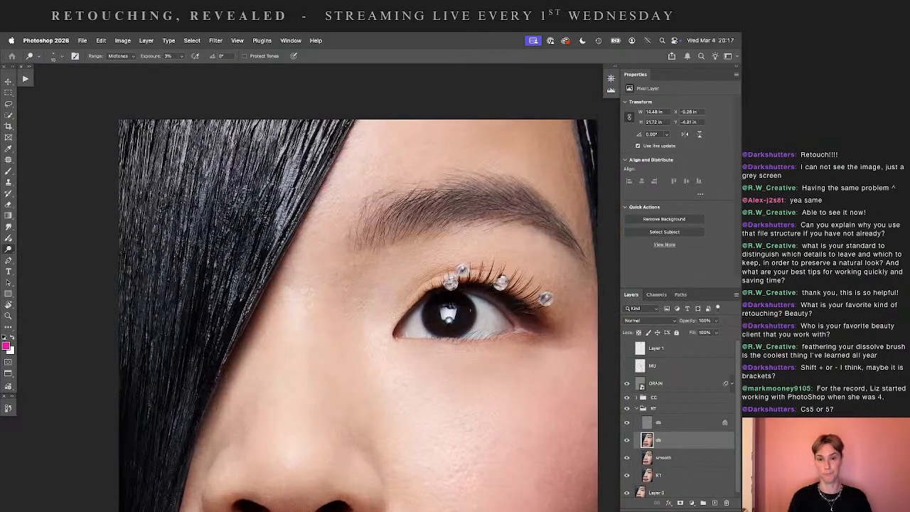
drag(347, 246, 301, 286)
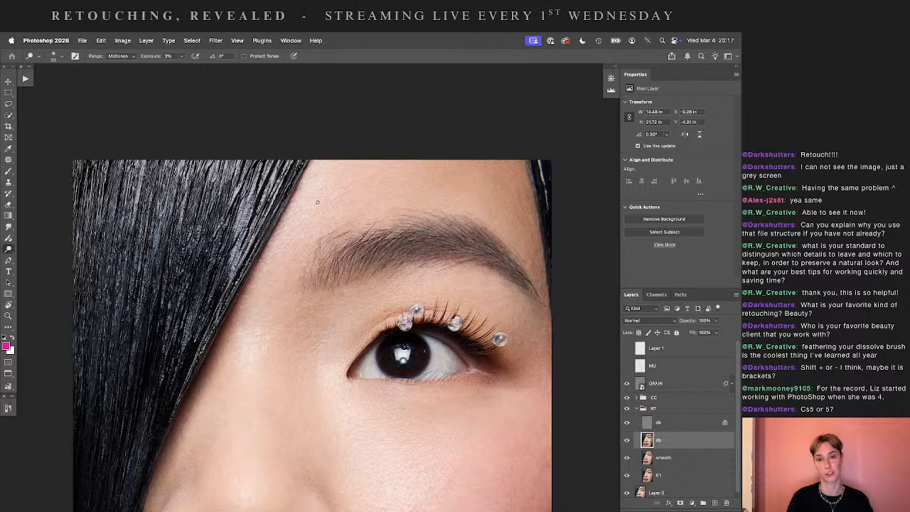
key(super+0)
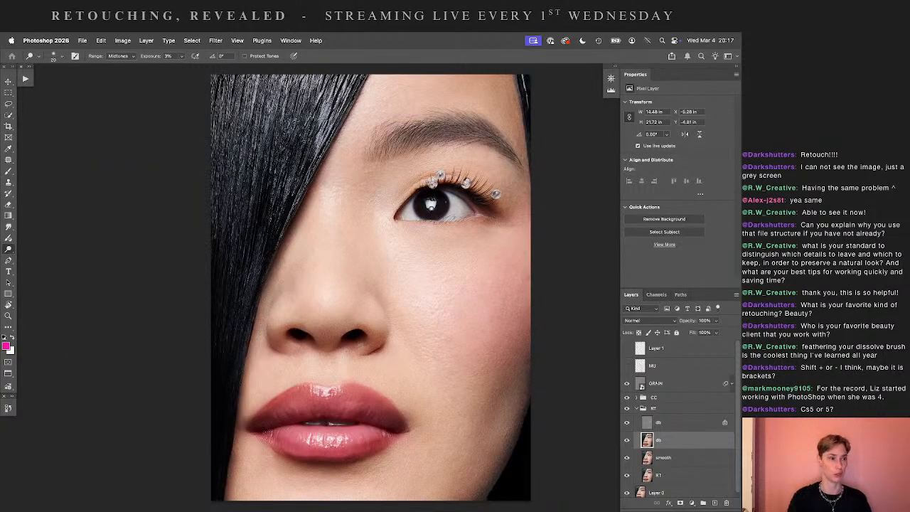
- Reduce the Dodge brush to 10 and refine the skin tones around the inner end of the eyebrow
drag(474, 111, 461, 243)
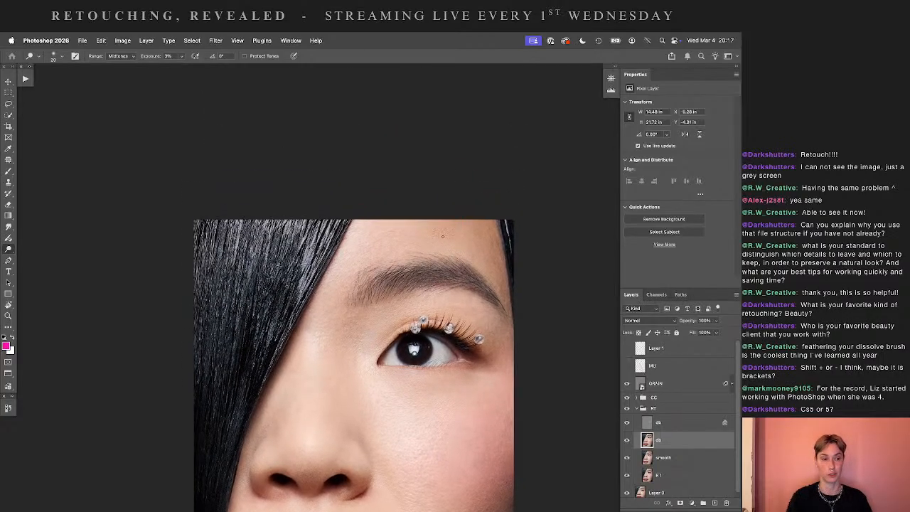
key(super+equal)
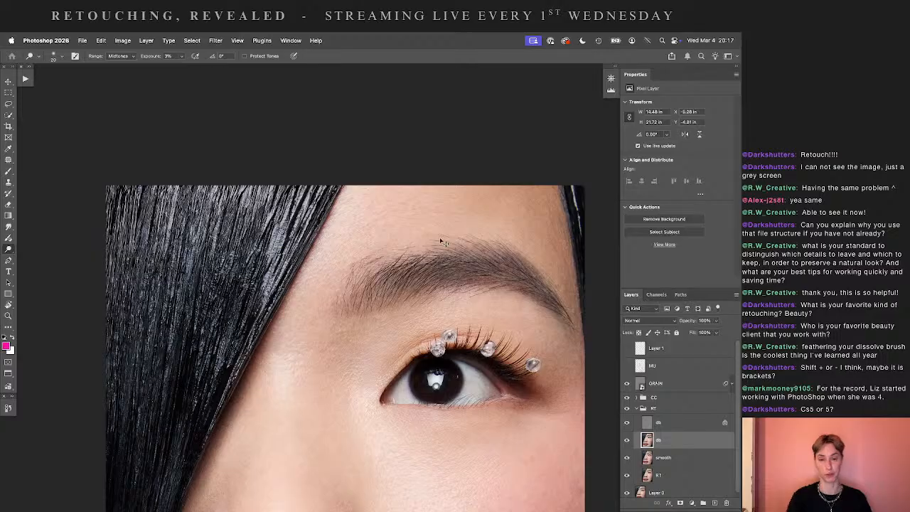
key(super+equal)
key(super+equal)
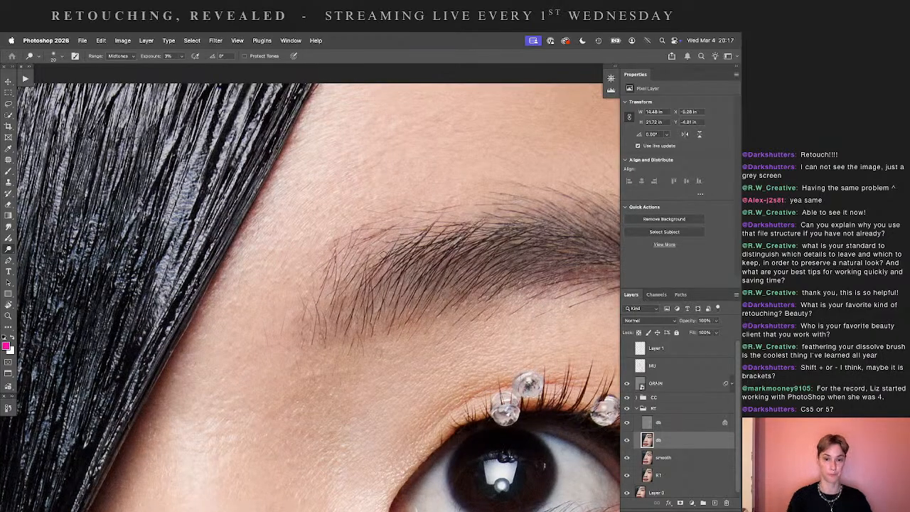
drag(367, 315, 373, 225)
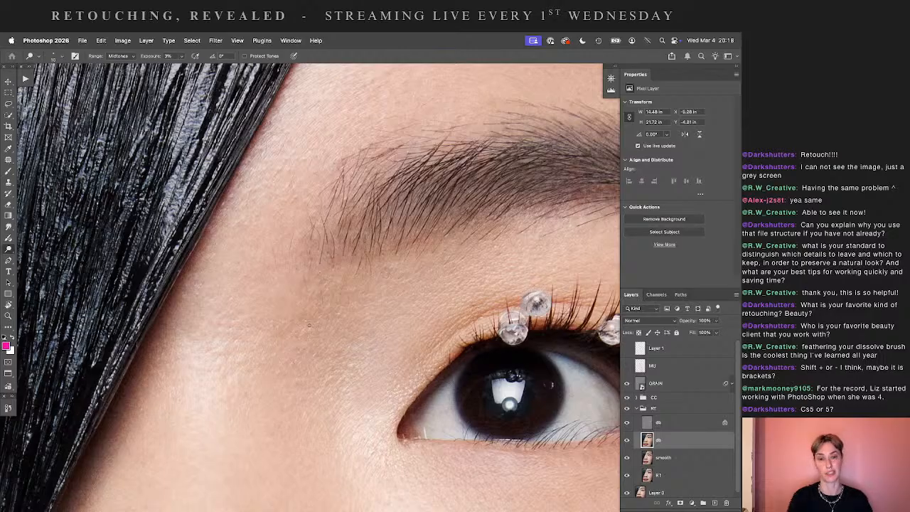
drag(376, 302, 355, 320)
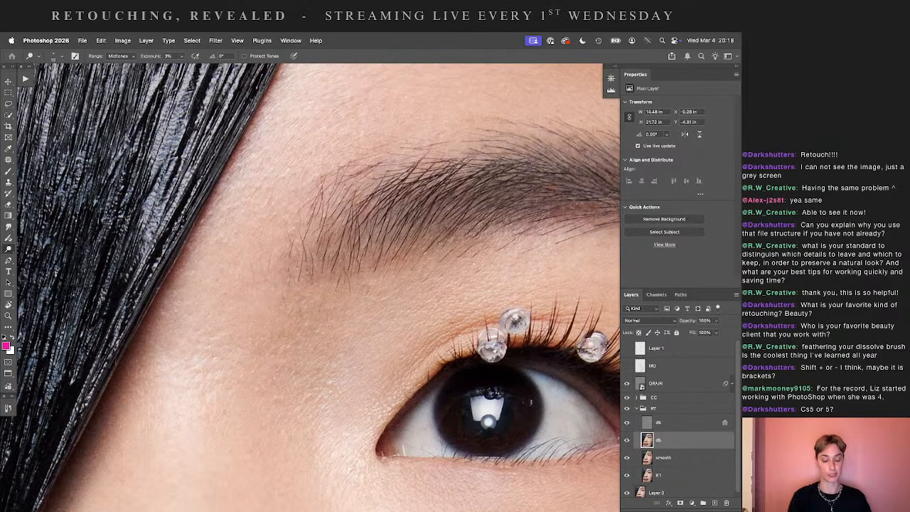
- Examine the portrait as a whole and the skin between the hair and the inner eyebrow in close-up
key(ctrl+0)
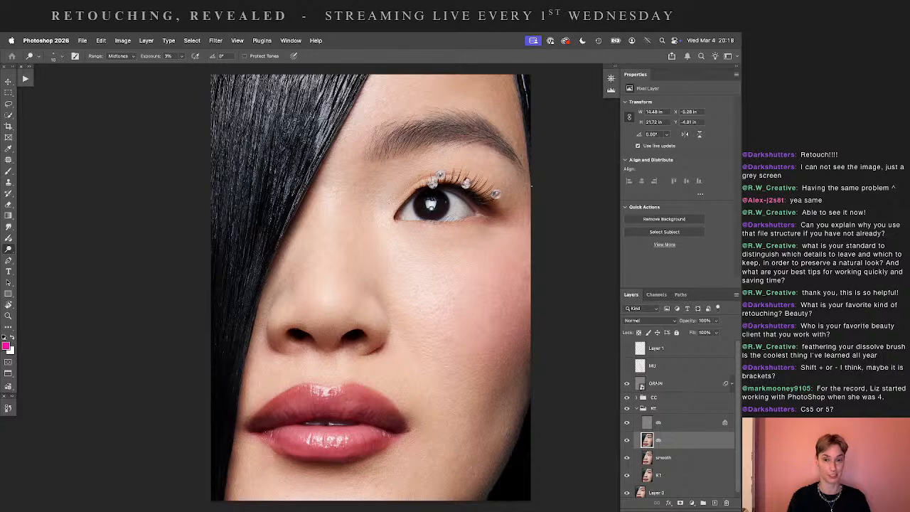
key(ctrl+plus)
key(ctrl+plus)
key(ctrl+plus)
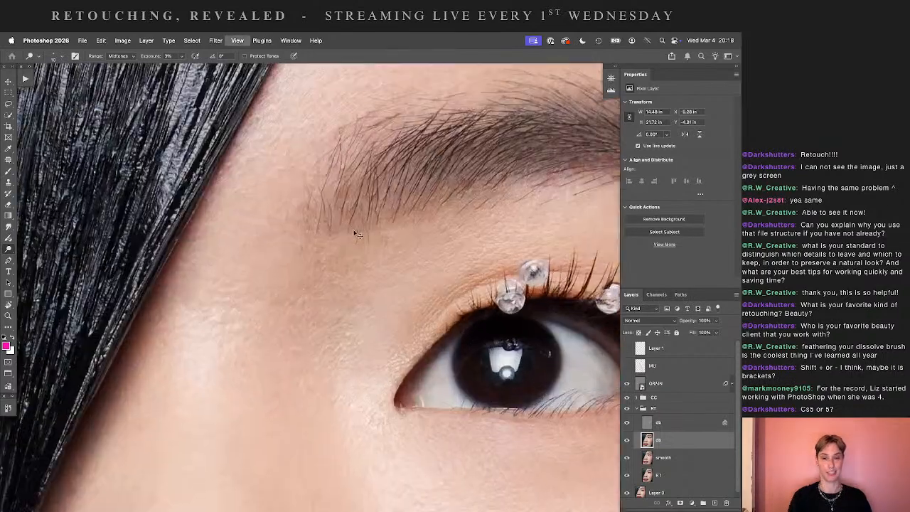
key(ctrl+plus)
drag(355, 234, 410, 388)
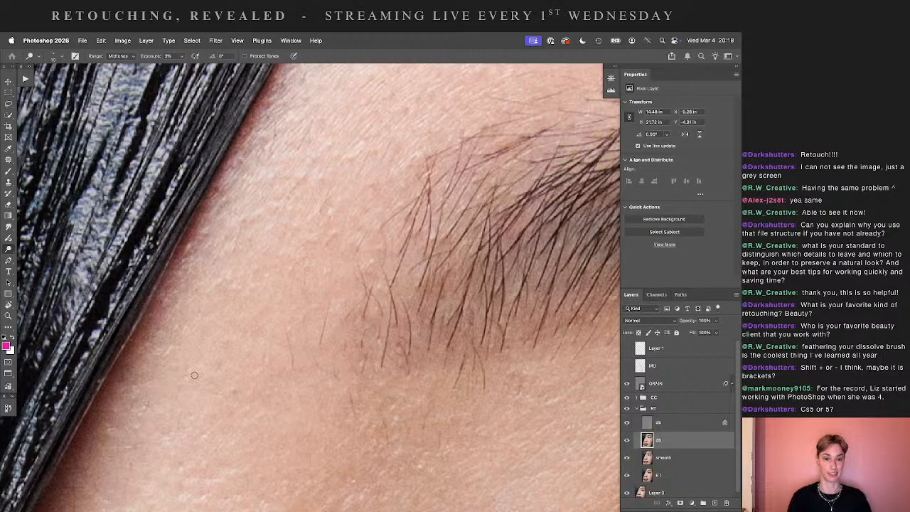
drag(194, 376, 264, 272)
- Set the Clone Stamp to 100% opacity with a very small brush and clean up the skin along the hair edge beside the eyebrow
key(s)
click(629, 408)
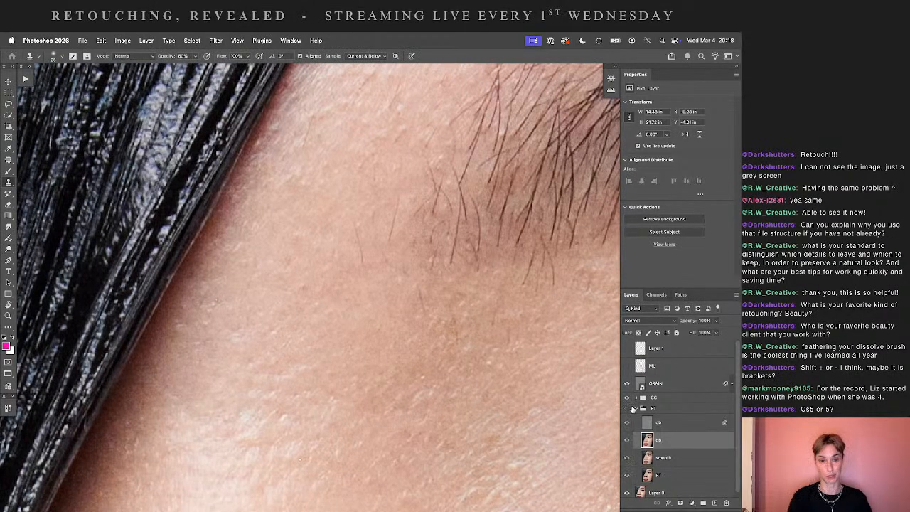
click(632, 408)
click(632, 409)
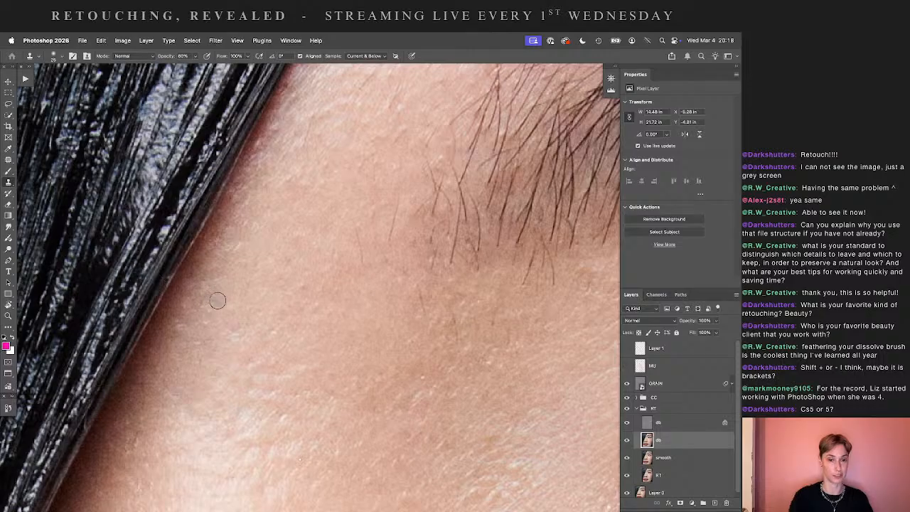
key(0)
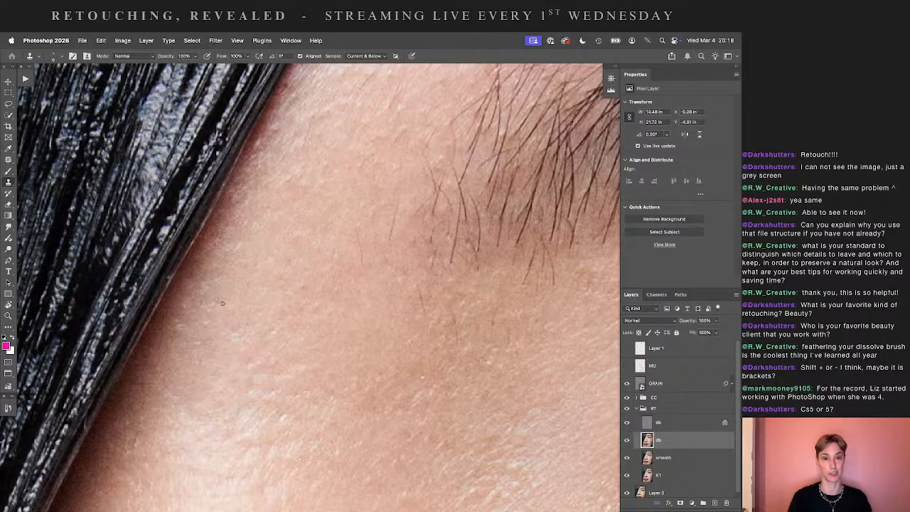
drag(307, 322, 292, 275)
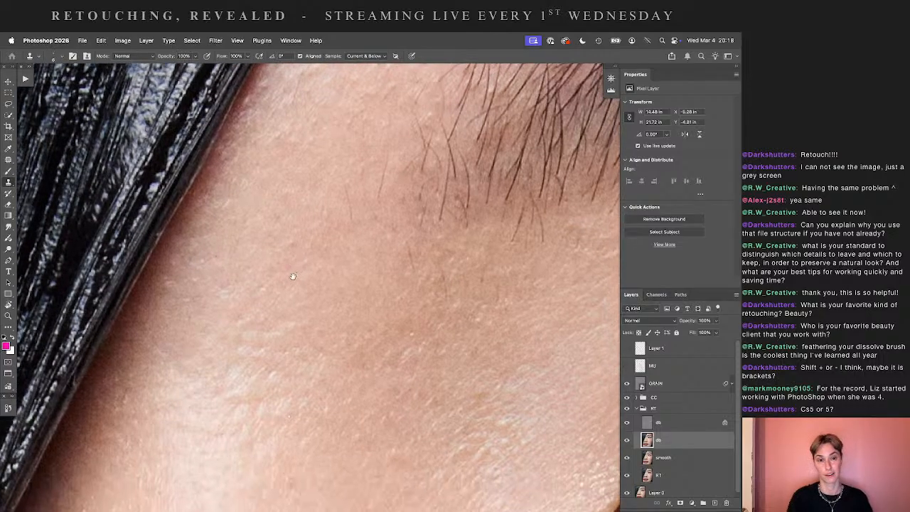
alt+click(164, 223)
drag(158, 232, 151, 239)
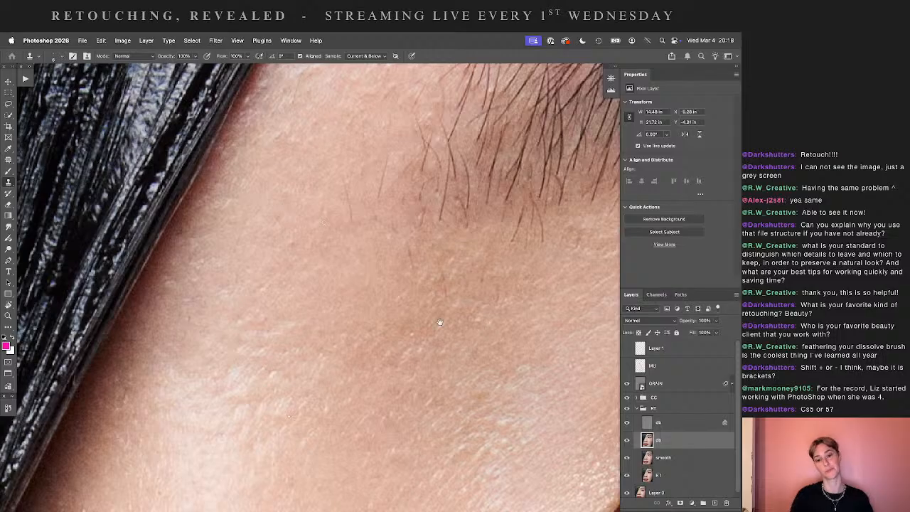
- Clone out tiny specks below the inner eyebrow and across the upper nose bridge
drag(440, 323, 381, 305)
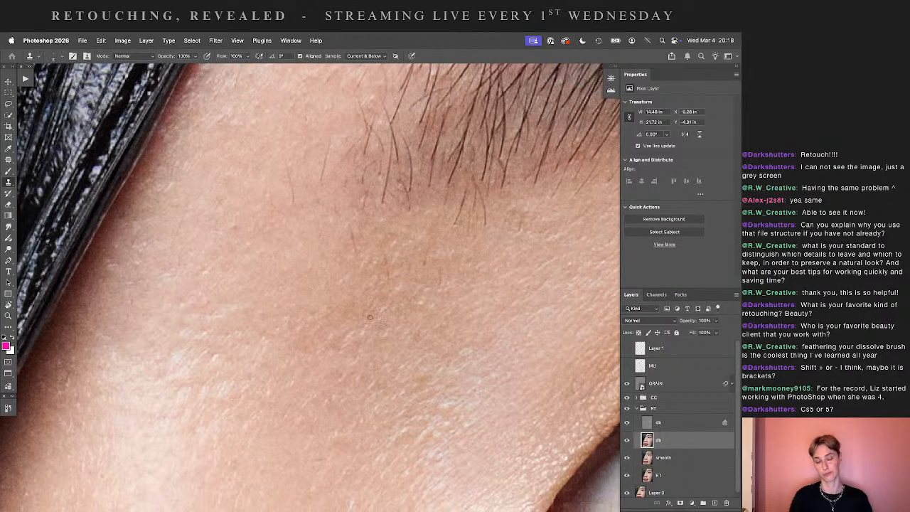
drag(393, 272, 474, 351)
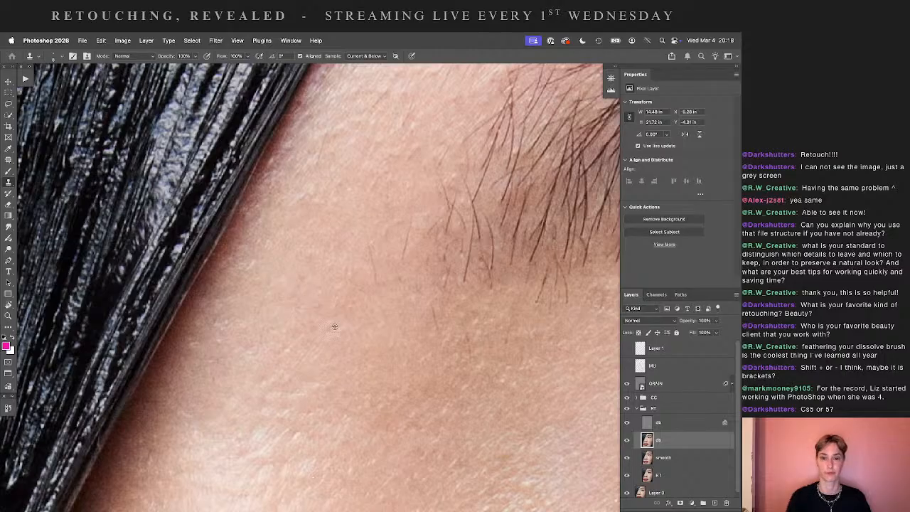
scroll(364, 319, down, 5)
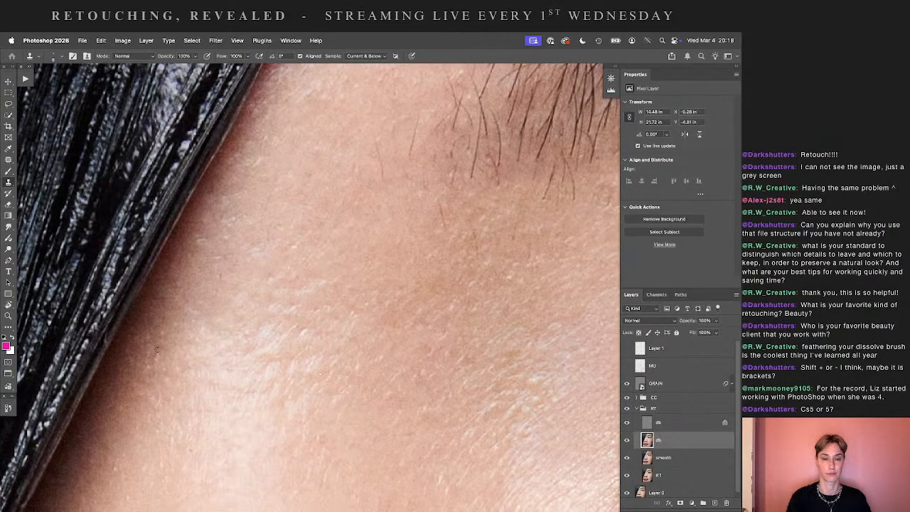
scroll(159, 363, down, 5)
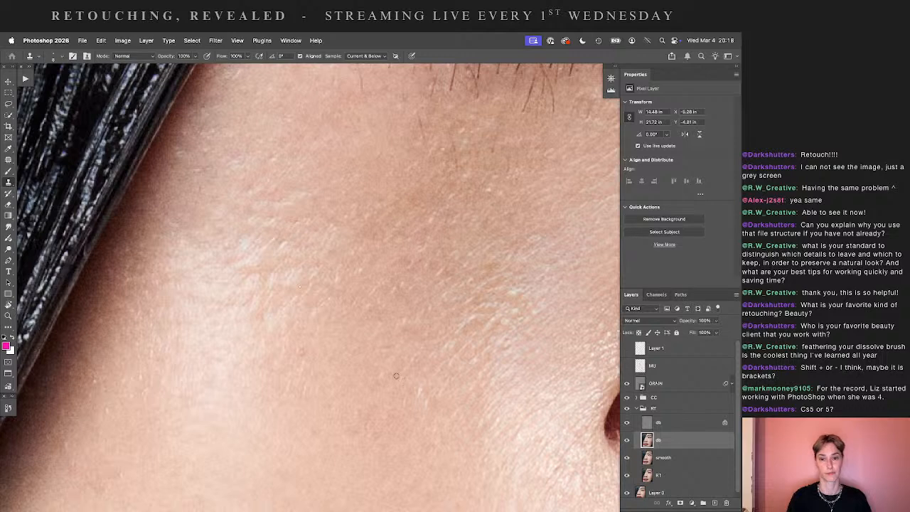
drag(333, 216, 328, 253)
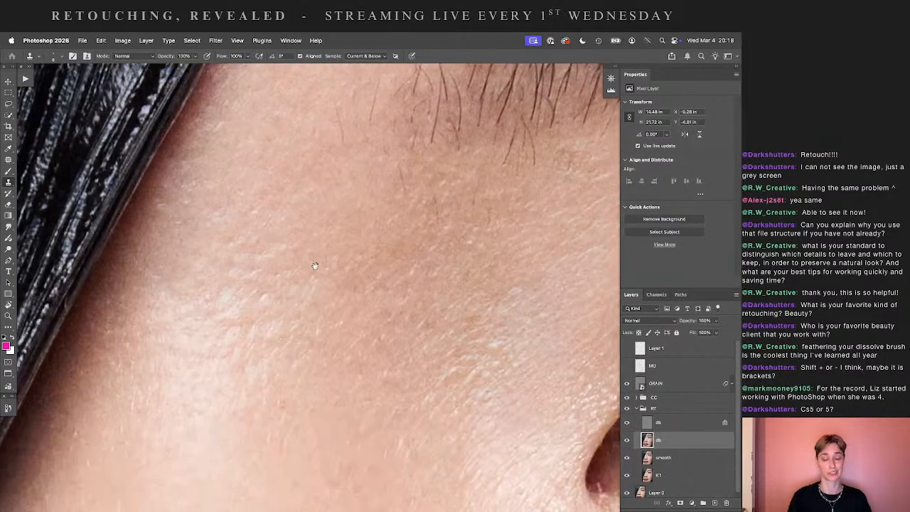
- Set the Clone Stamp to Lighten mode at 50% opacity for the skin around the inner eyebrow and forehead
key(super+minus)
drag(371, 275, 346, 285)
drag(398, 229, 299, 240)
click(134, 57)
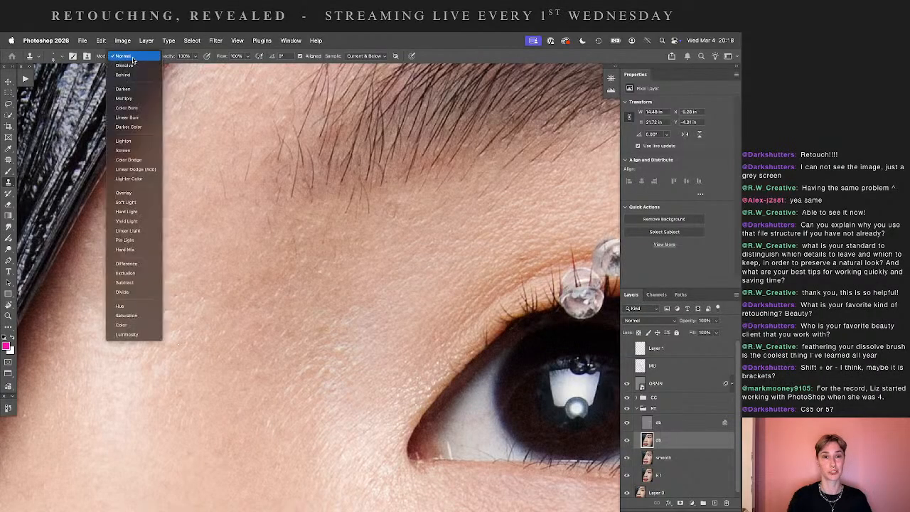
click(124, 141)
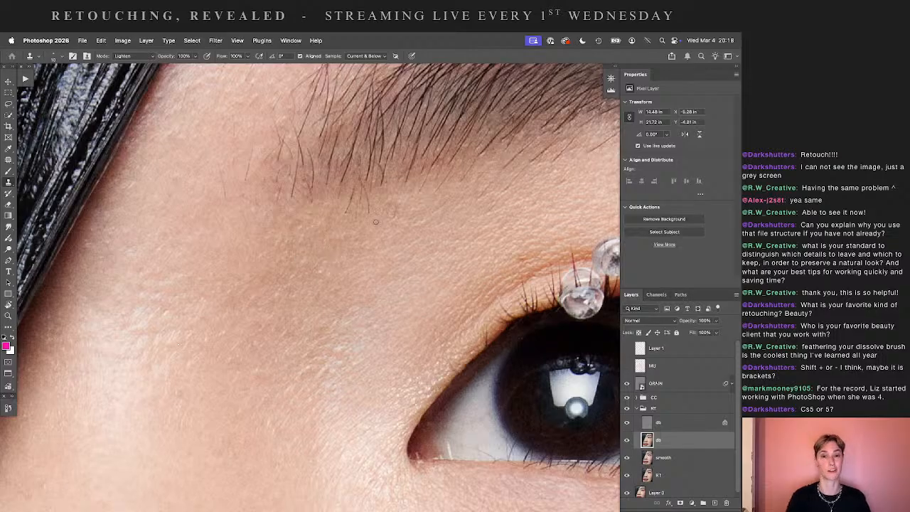
scroll(388, 209, up, 5)
scroll(266, 220, up, 3)
key(5)
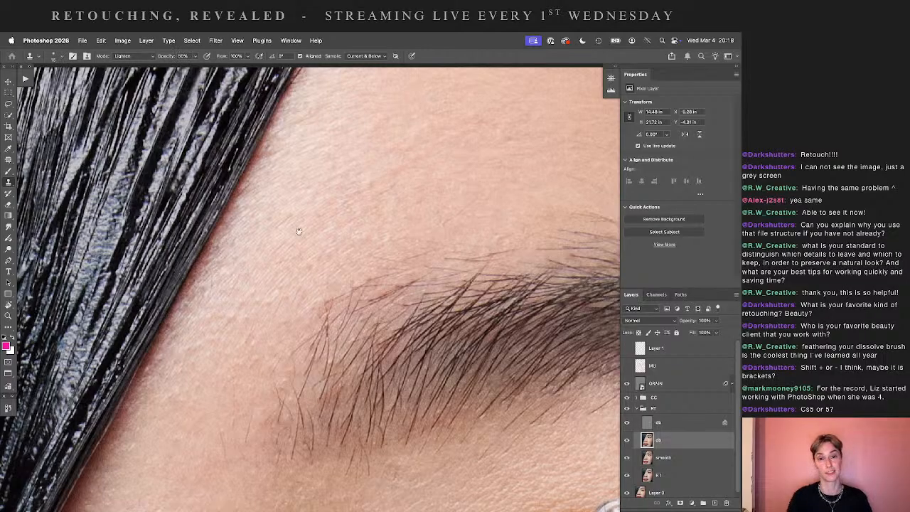
- Examine the skin around the forehead, eyebrow and inner eye corner and undo the last stroke
scroll(300, 231, up, 2)
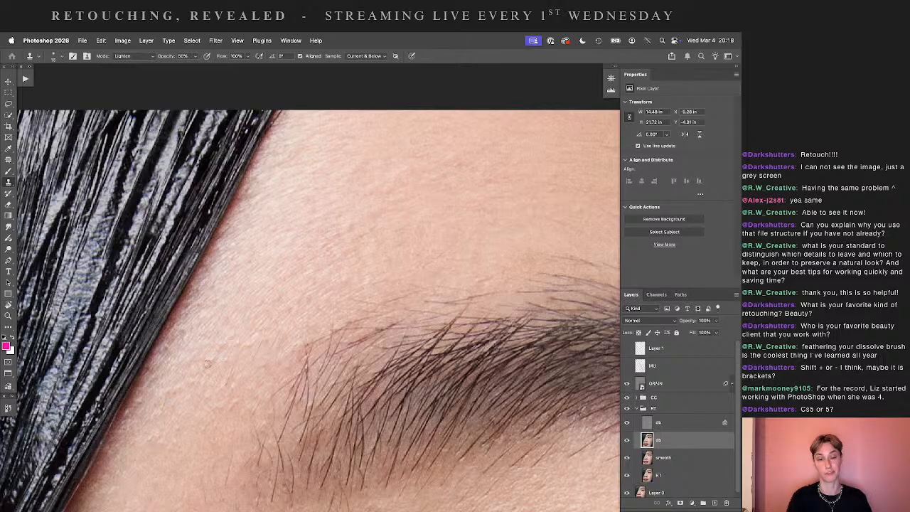
mouse_move(397, 283)
mouse_down()
mouse_move(278, 345)
mouse_move(257, 322)
mouse_move(168, 295)
mouse_up()
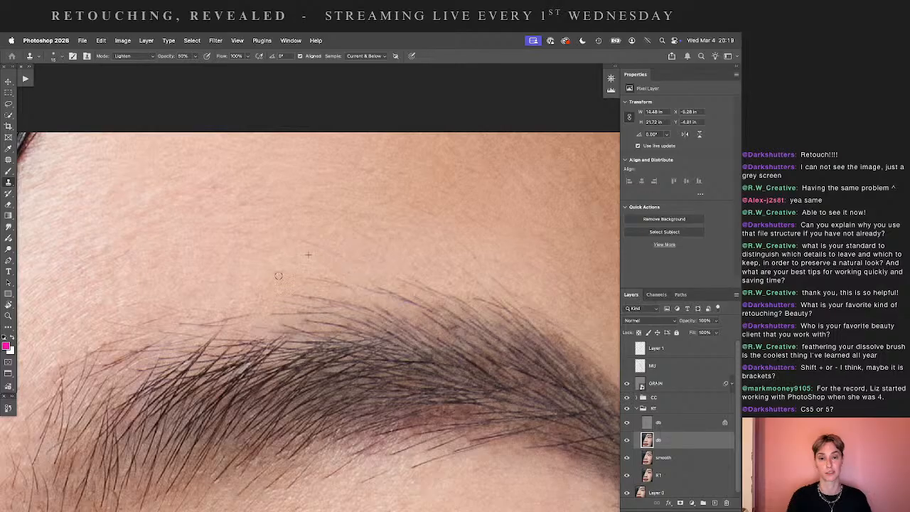
mouse_move(275, 462)
mouse_down()
mouse_move(250, 315)
mouse_move(273, 148)
mouse_up()
mouse_move(253, 329)
mouse_down()
mouse_move(366, 233)
mouse_move(353, 236)
mouse_up()
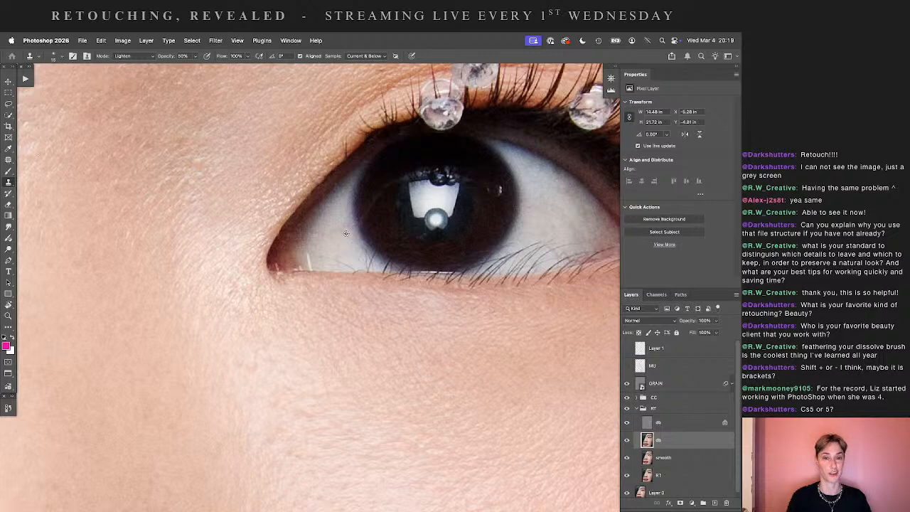
key(super+z)
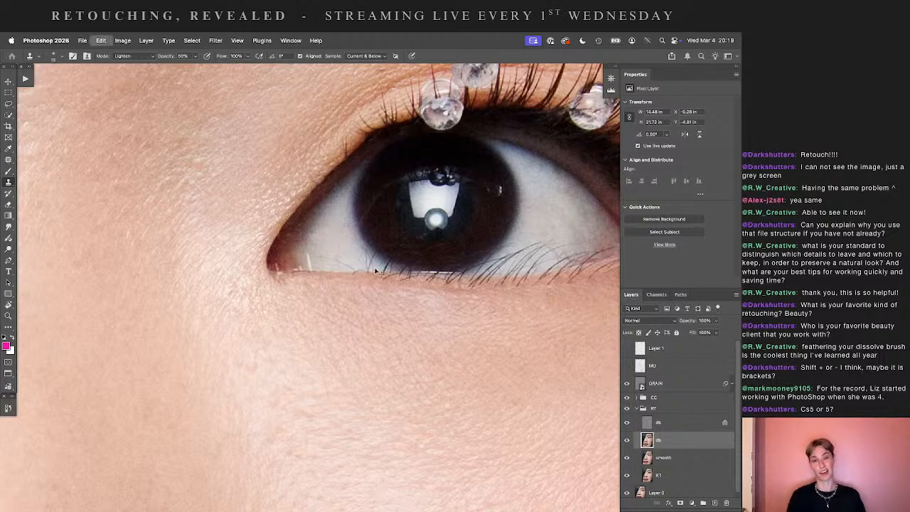
mouse_move(252, 331)
mouse_down()
mouse_move(400, 235)
mouse_move(370, 239)
mouse_up()
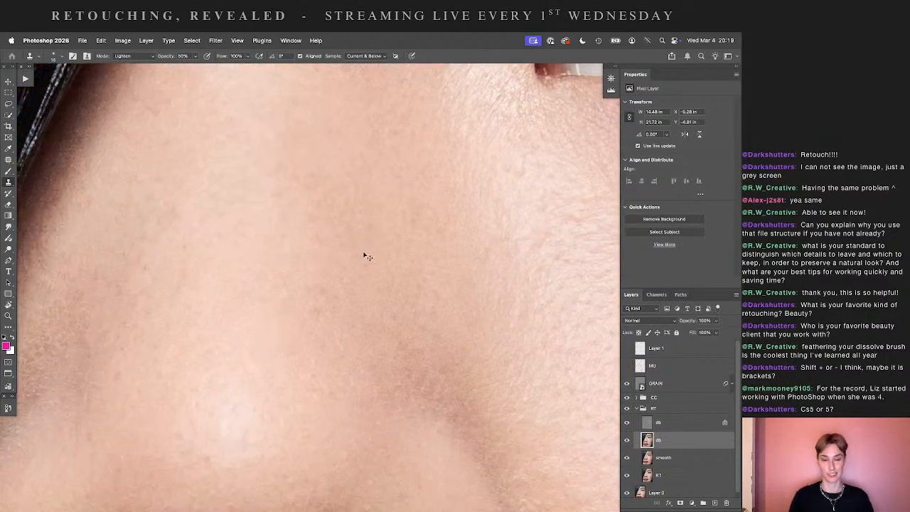
- Enlarge the Clone Stamp brush, set it to 40% opacity and lighten the darker skin along the hair-side flank of the nose
key(super+minus)
drag(299, 251, 328, 282)
key(])
key(bracketright)
key(4)
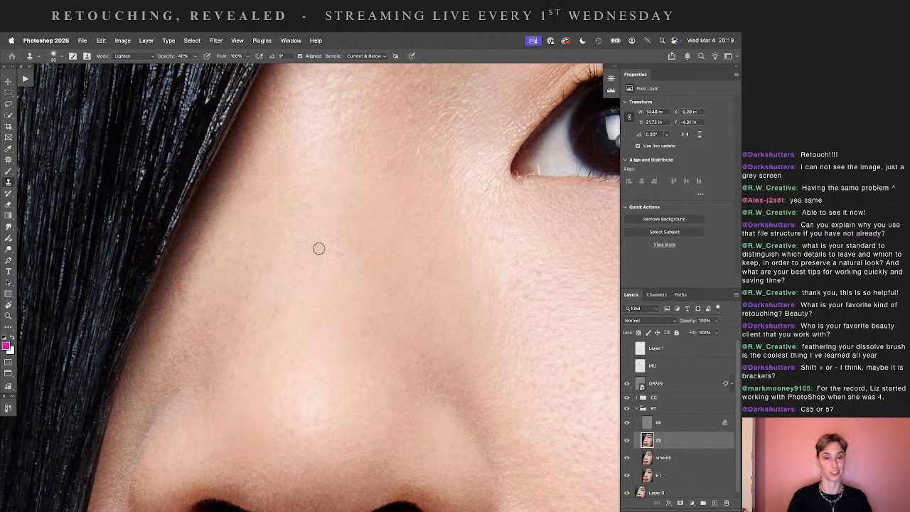
alt+click(242, 299)
drag(240, 292, 241, 278)
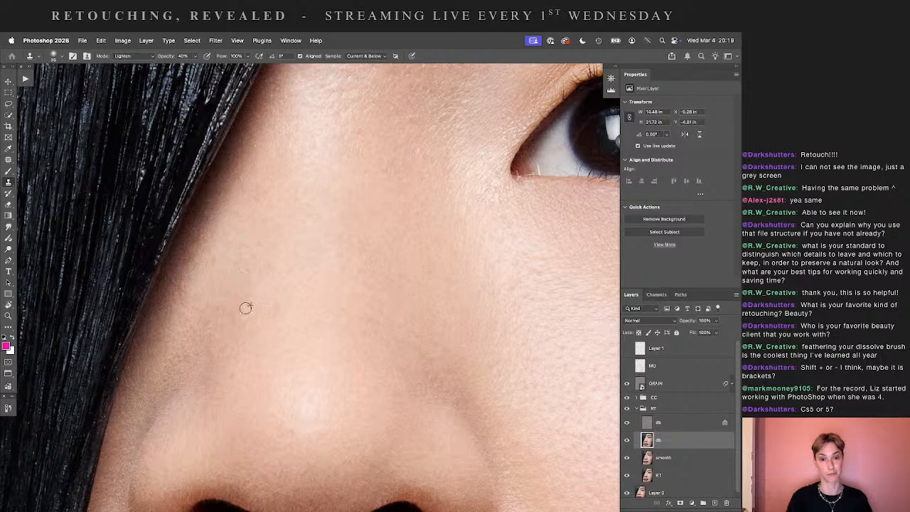
click(252, 355)
- Set the Clone Stamp to Darken mode and clean up the skin below the lower lip, ending with a smaller brush at 70% opacity
mouse_move(328, 469)
mouse_down()
mouse_move(321, 234)
mouse_move(301, 233)
mouse_up()
drag(328, 340, 388, 221)
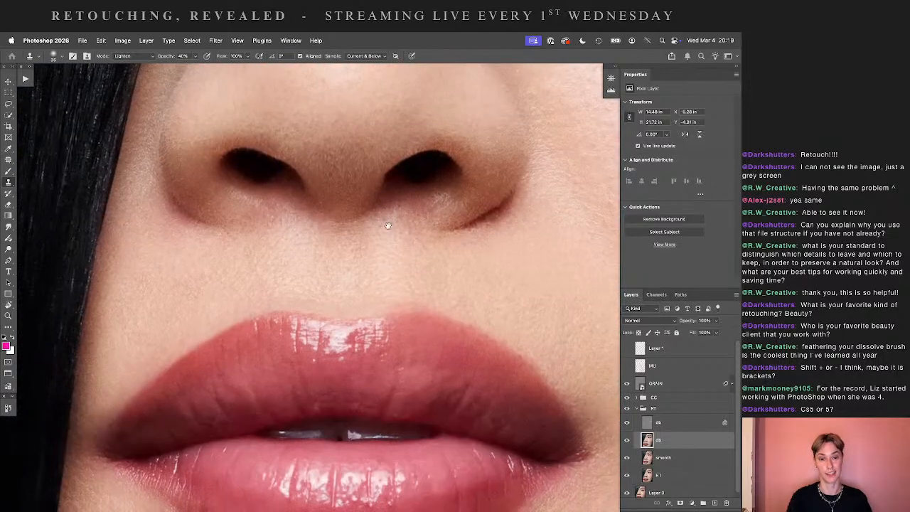
drag(346, 318, 418, 230)
drag(338, 351, 398, 223)
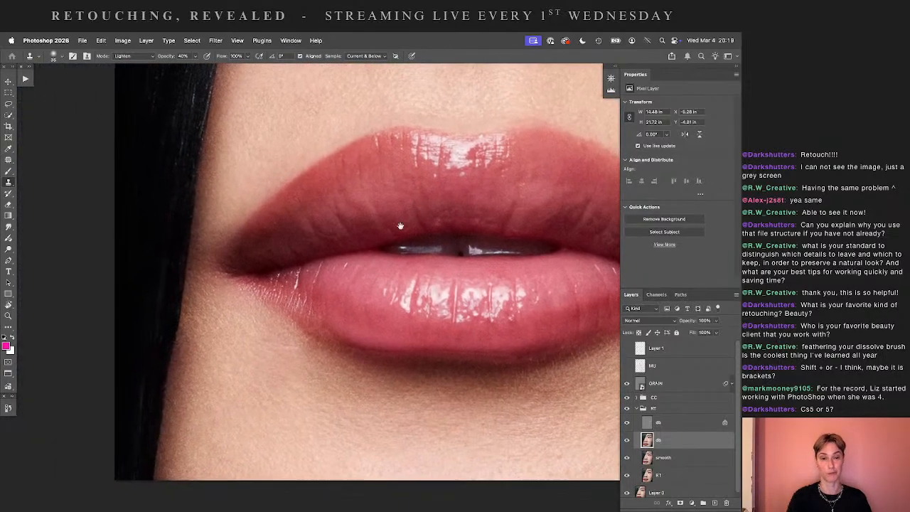
click(128, 57)
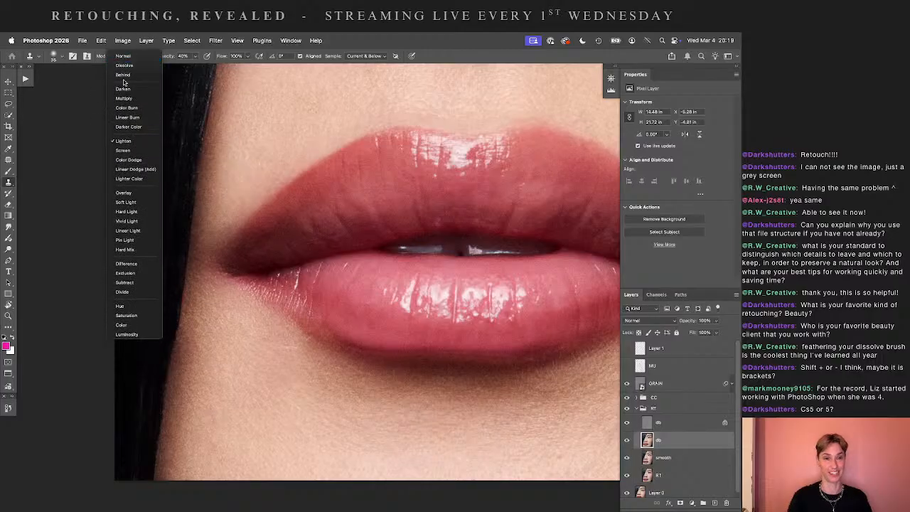
click(132, 89)
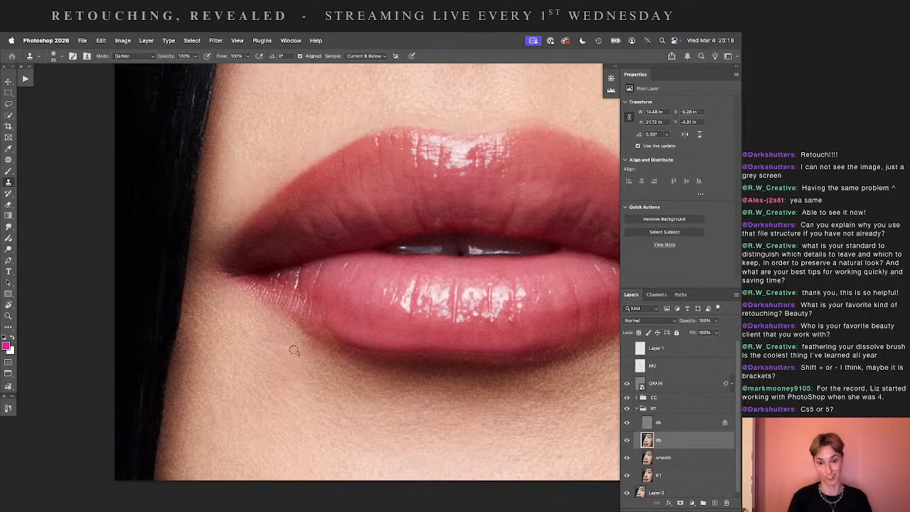
mouse_move(322, 344)
mouse_down()
mouse_move(86, 404)
mouse_move(318, 314)
mouse_up()
key(bracketleft)
key(bracketleft)
key(7)
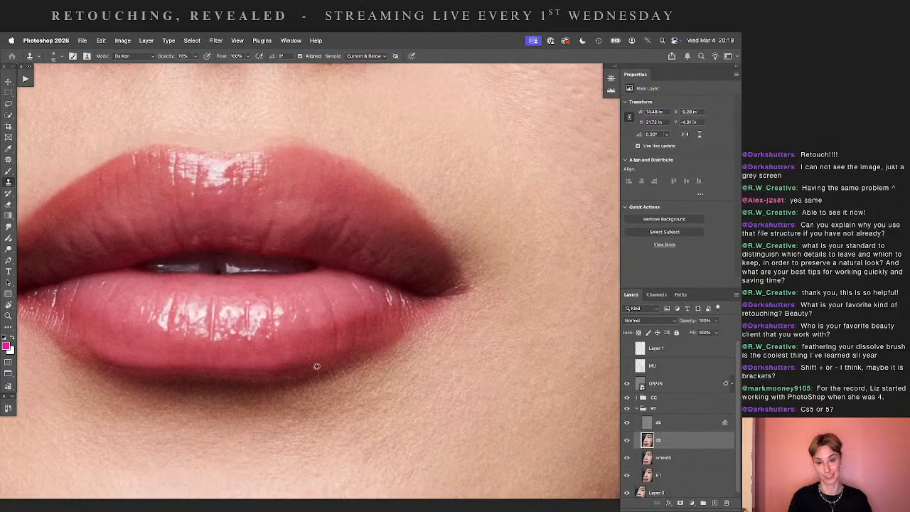
- Even out the skin between the mouth corner and the jaw with a larger Clone Stamp brush at 40% opacity
drag(536, 277, 308, 350)
key(4)
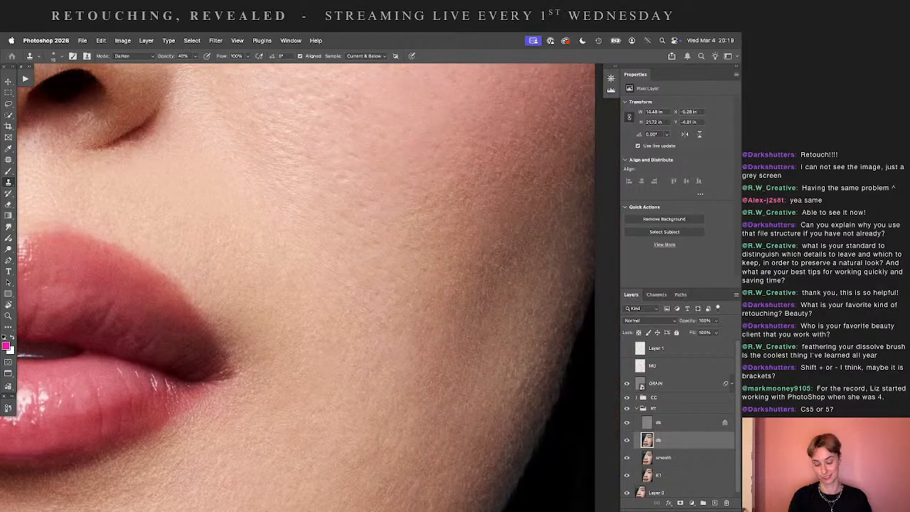
key(bracketright)
key(bracketright)
key(bracketright)
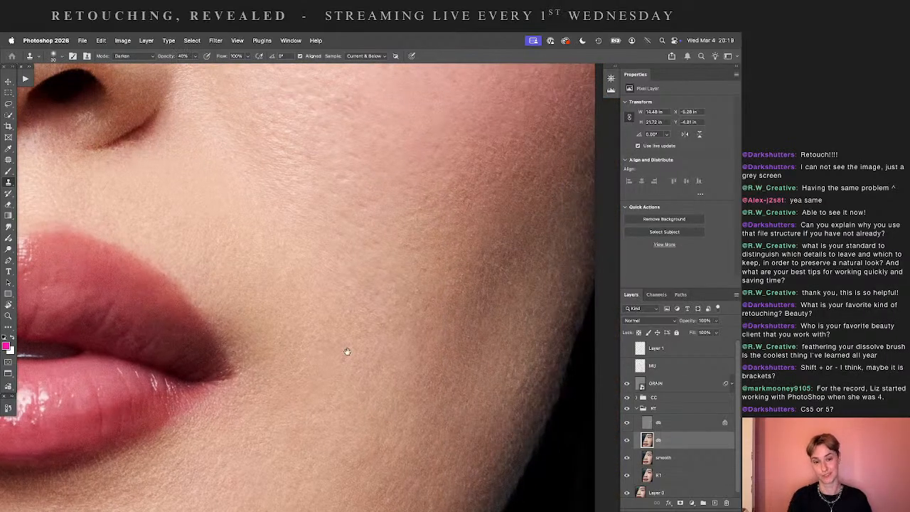
drag(324, 329, 282, 297)
drag(383, 317, 307, 250)
- Switch to the Dodge tool at 3% exposure and inspect the jaw, cheek, eye and brow skin before viewing the whole portrait
key(o)
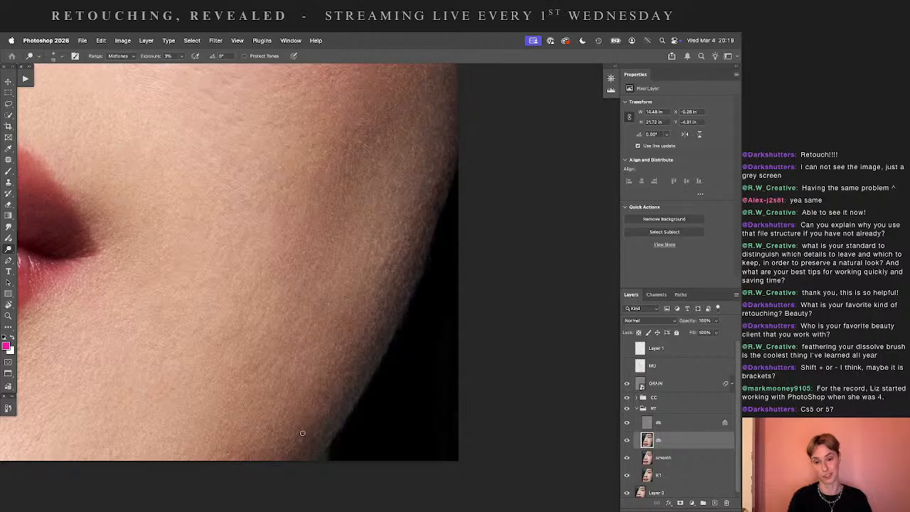
scroll(366, 342, up, 5)
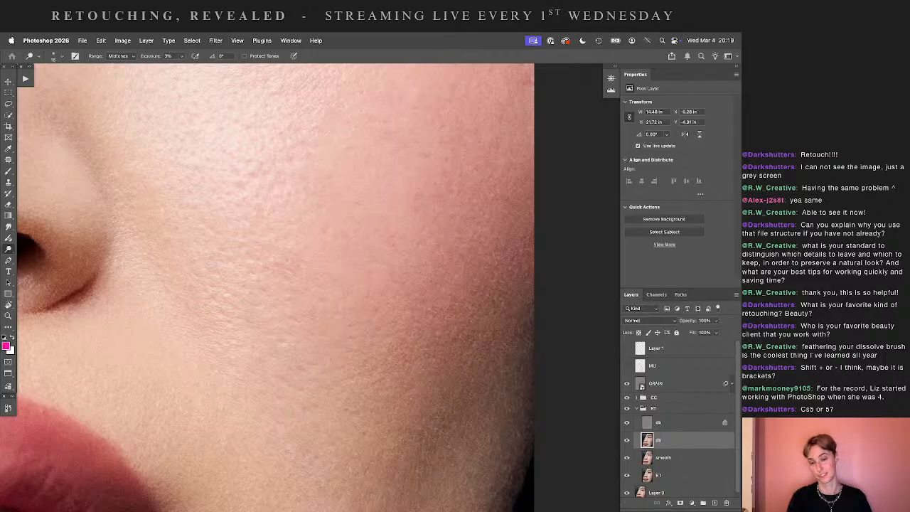
scroll(479, 262, up, 5)
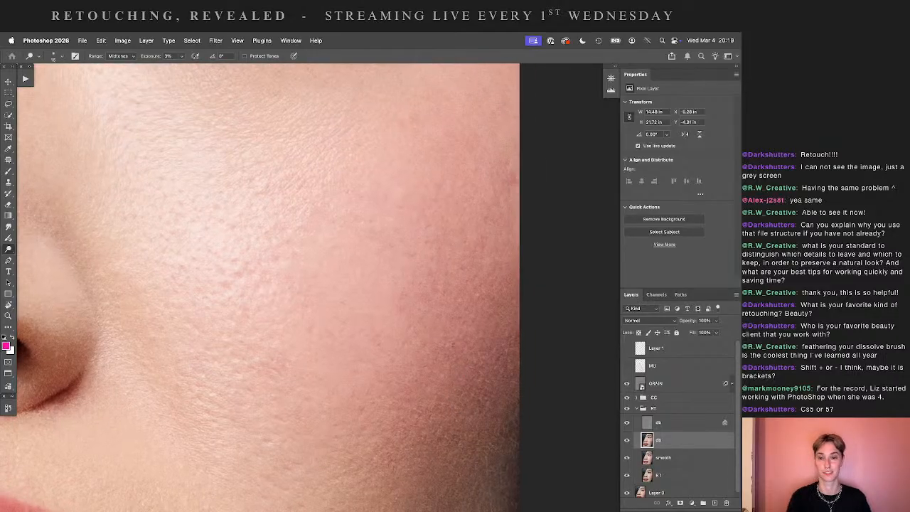
scroll(474, 327, down, 3)
scroll(519, 322, up, 10)
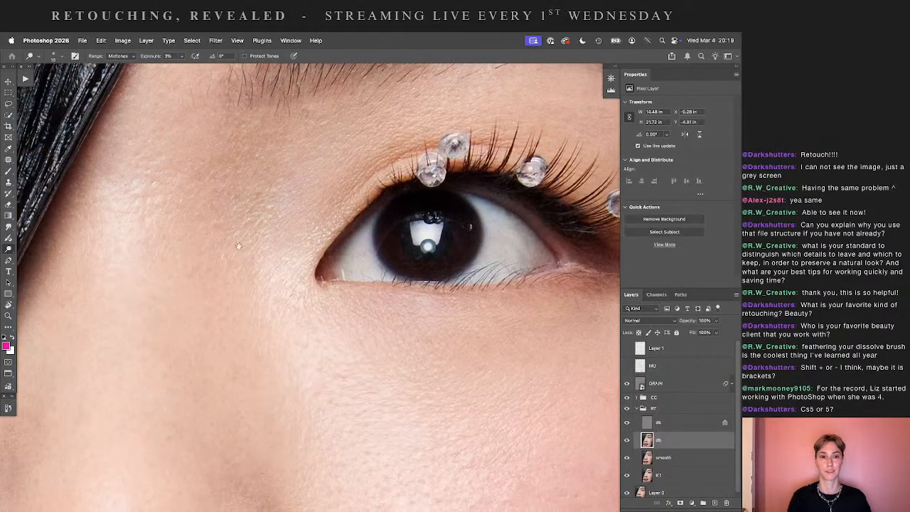
scroll(239, 246, up, 5)
scroll(239, 246, left, 3)
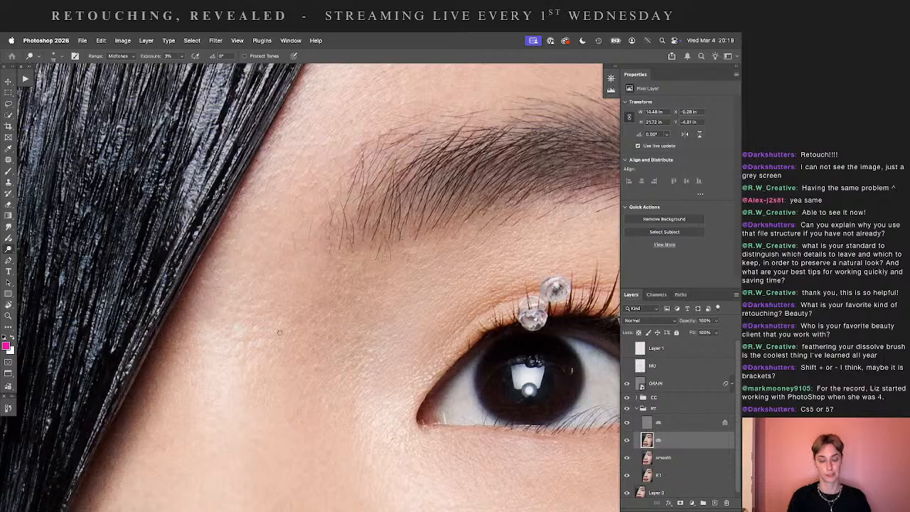
scroll(354, 300, down, 4)
scroll(524, 324, down, 5)
scroll(524, 325, right, 3)
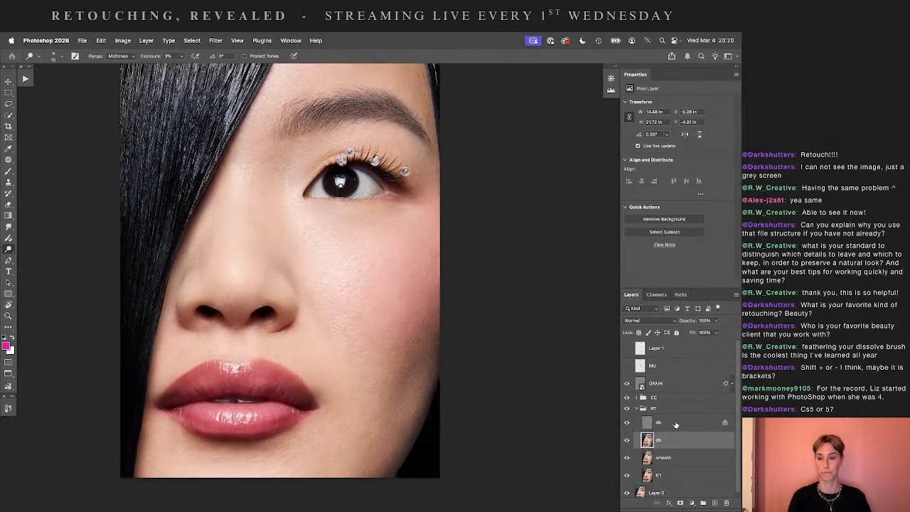
- Compare the portrait with the RT group's retouching repeatedly hidden and shown
click(627, 408)
click(627, 408)
click(627, 408)
click(627, 408)
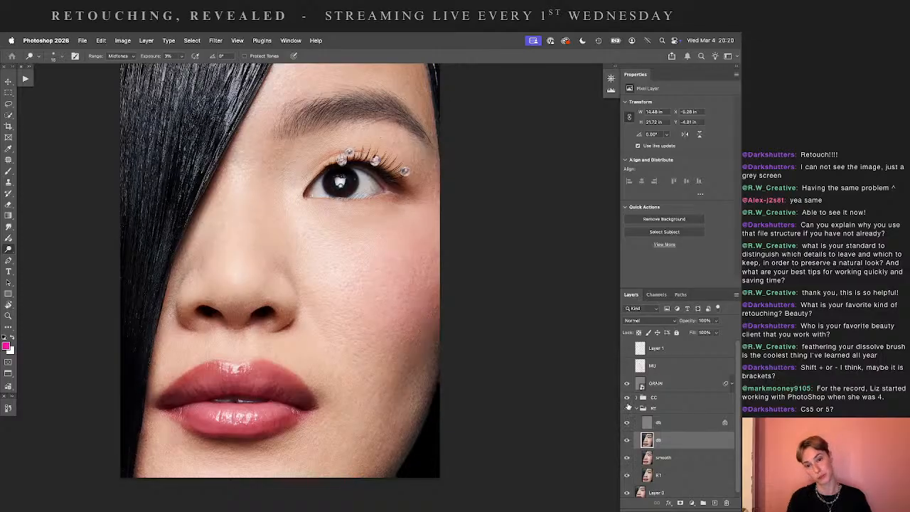
click(627, 408)
click(627, 407)
click(627, 408)
click(627, 408)
click(627, 408)
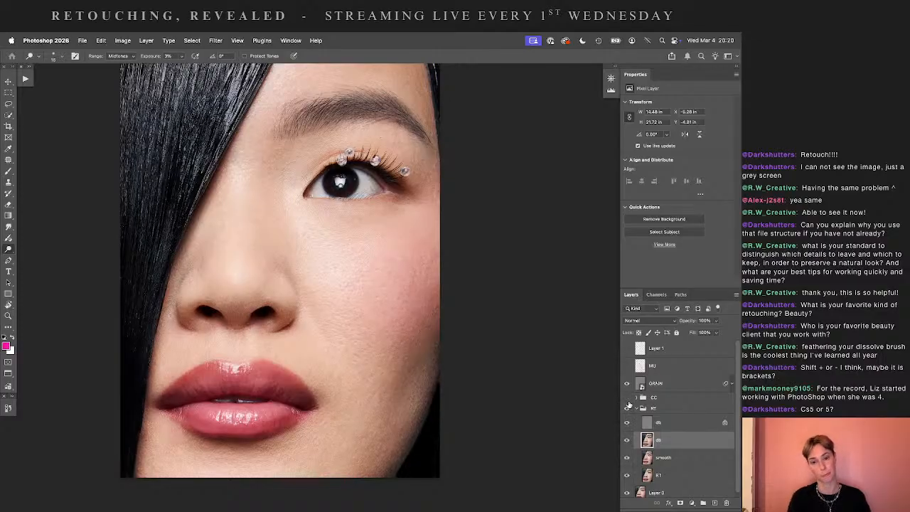
click(627, 408)
click(627, 408)
click(626, 408)
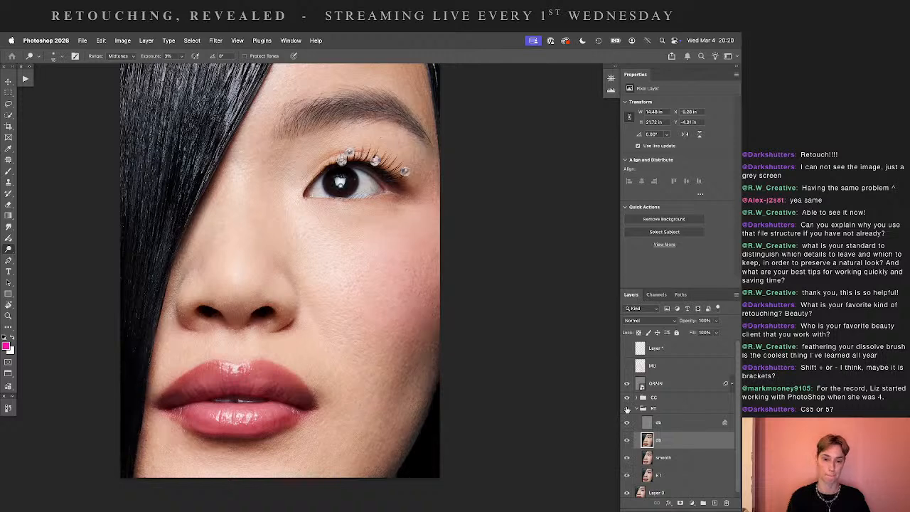
click(627, 408)
click(627, 408)
- Duplicate the db pixel layer and refine the face's midtones on the copy with the Dodge tool at 2% exposure
key(super+j)
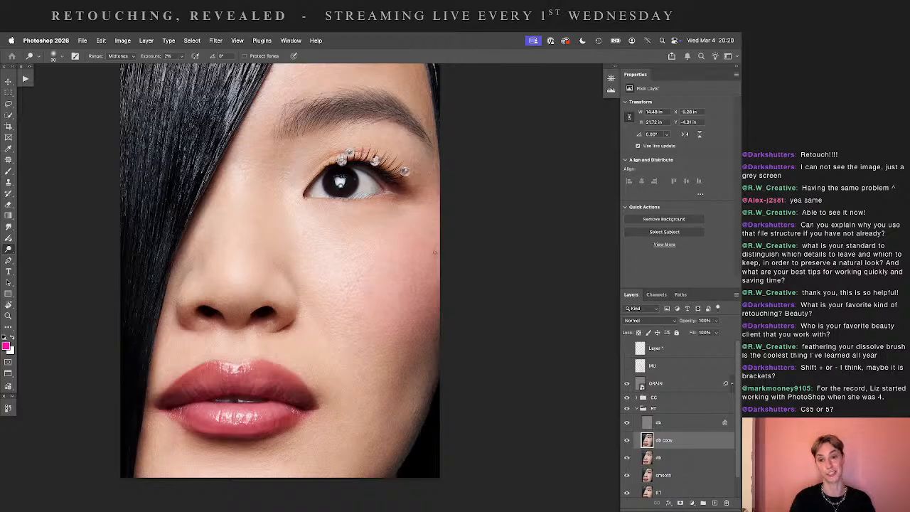
drag(344, 344, 323, 365)
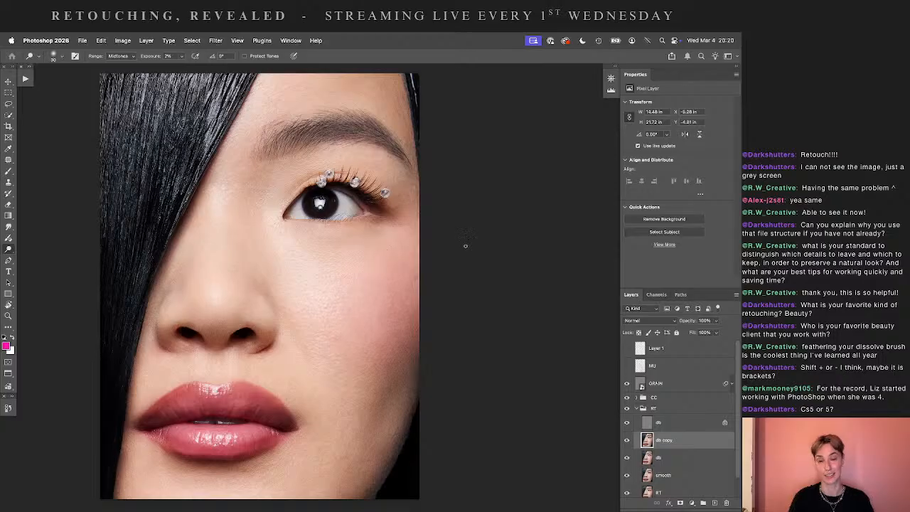
drag(315, 260, 362, 301)
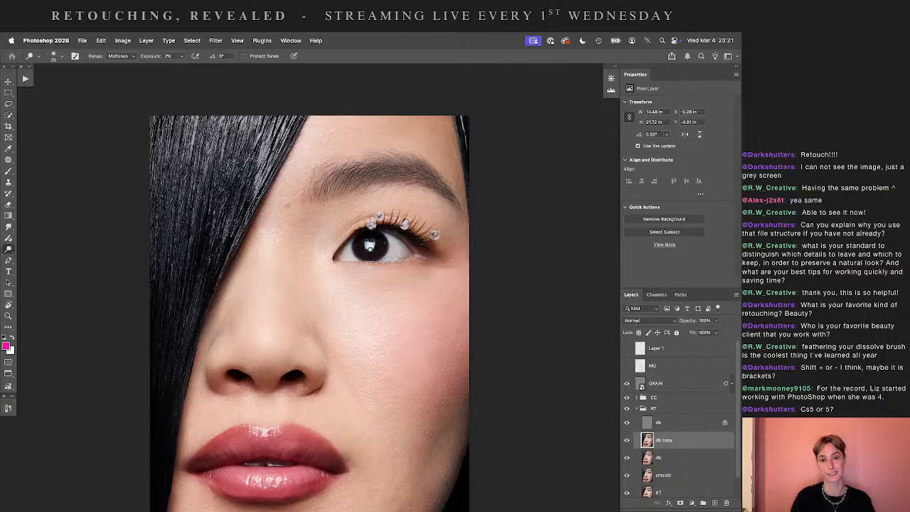
key(ctrl+minus)
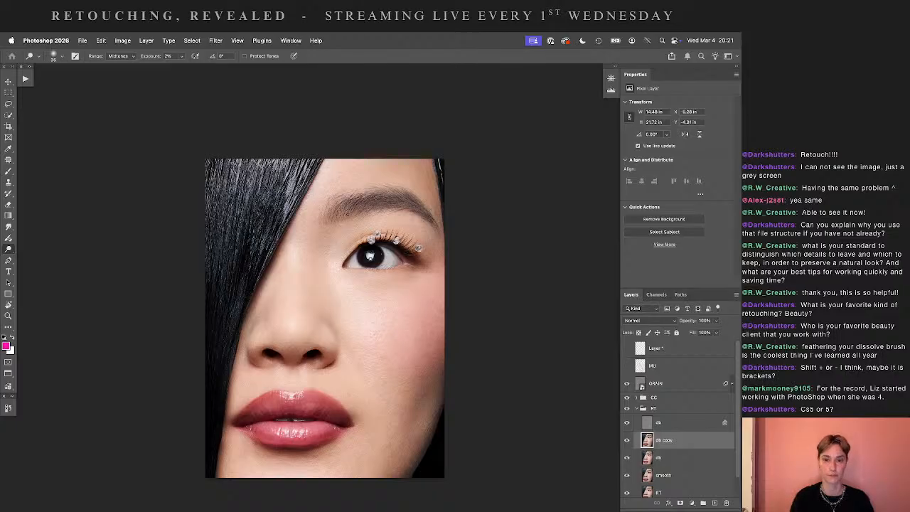
scroll(431, 298, down, 3)
scroll(431, 299, right, 2)
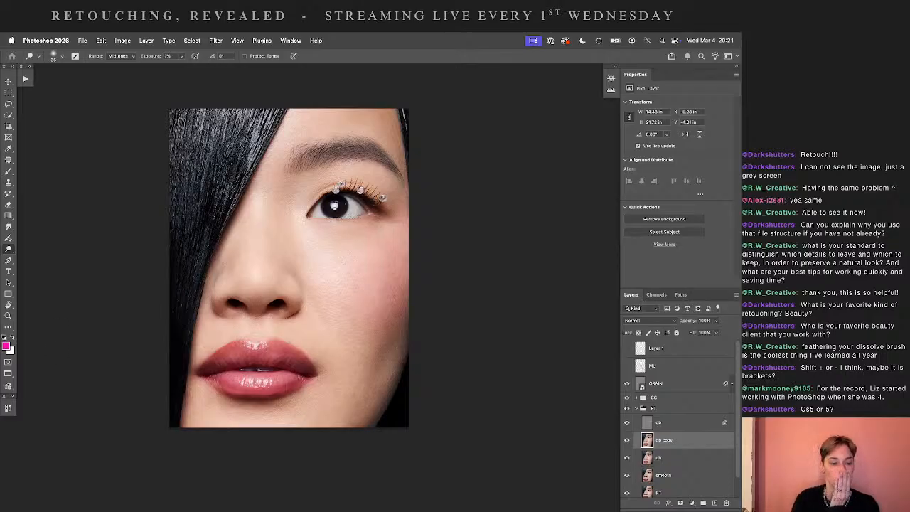
- View the portrait without the interface panels, check it with the RT group hidden, and keep the db copy layer active
key(Tab)
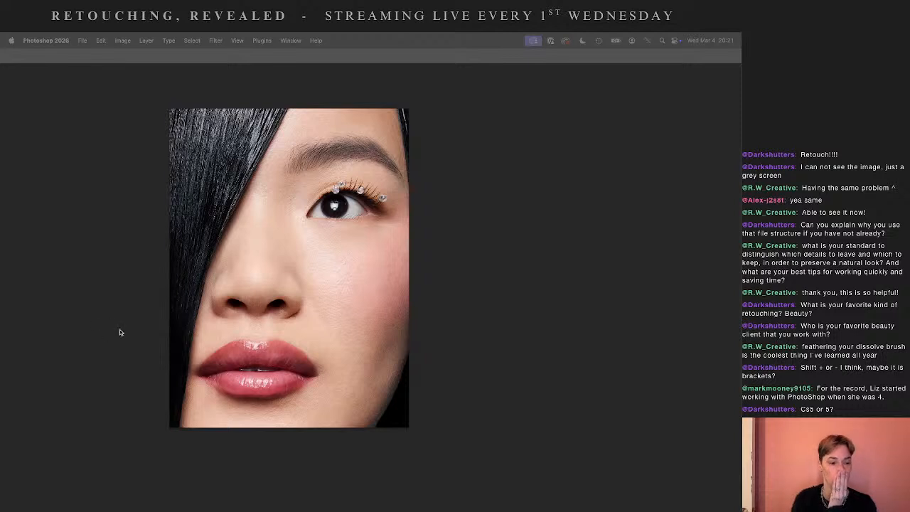
key(Tab)
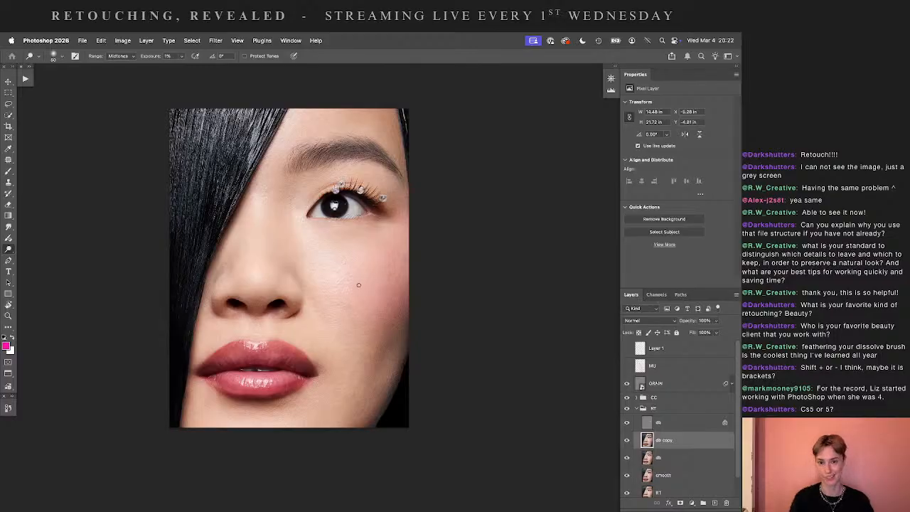
click(633, 409)
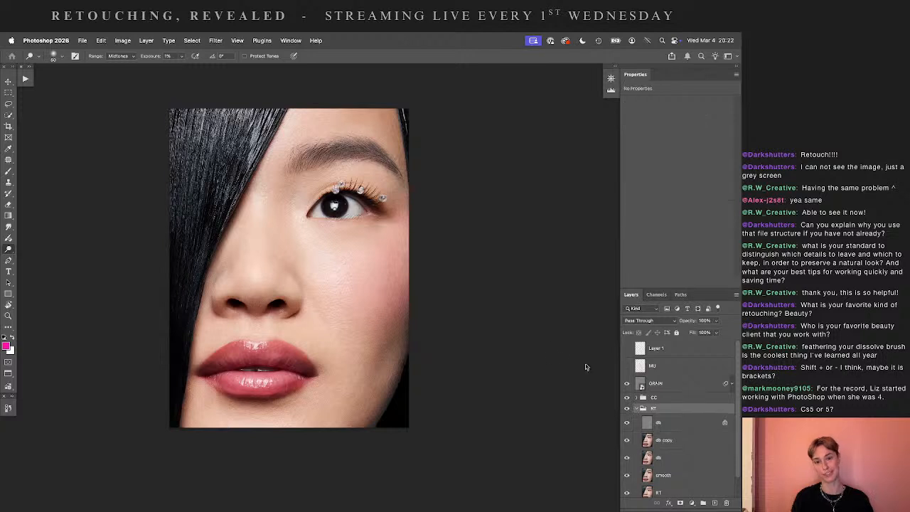
click(665, 425)
click(670, 438)
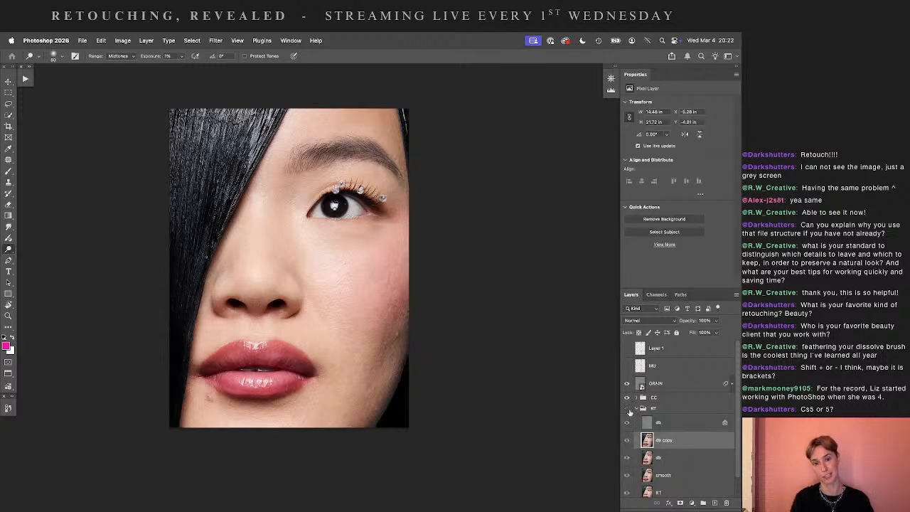
- Refine the cheek midtones on the db copy layer with the Dodge tool at 1% exposure
key(])
key(])
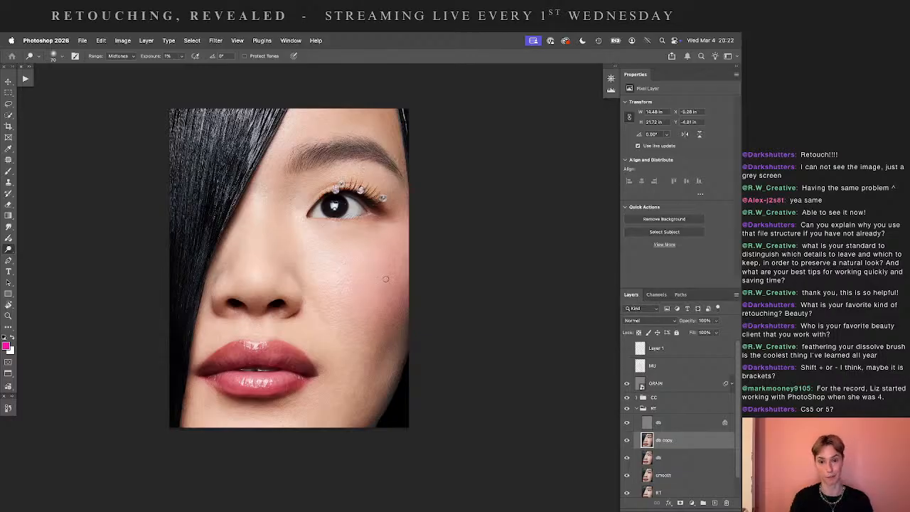
key([)
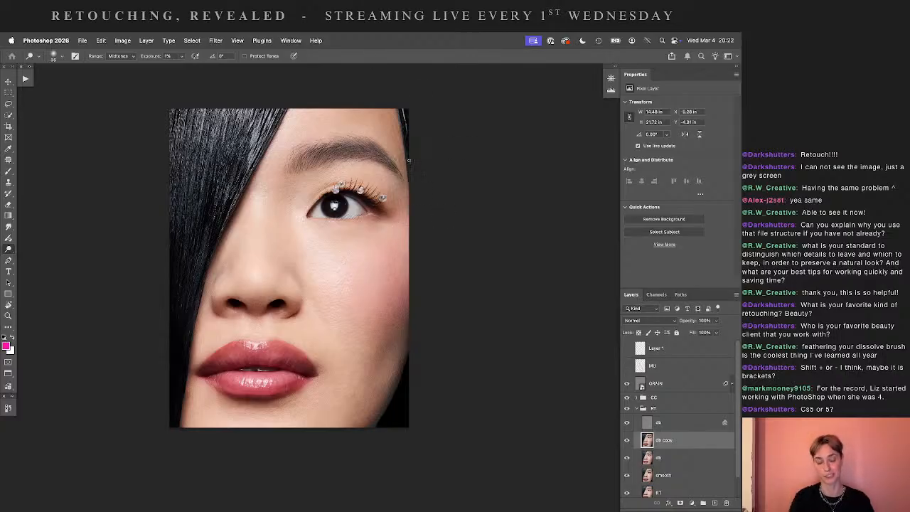
- Raise the Dodge exposure to 3% and refine the temple and outer brow edge with a 20 px brush
key(0)
key(3)
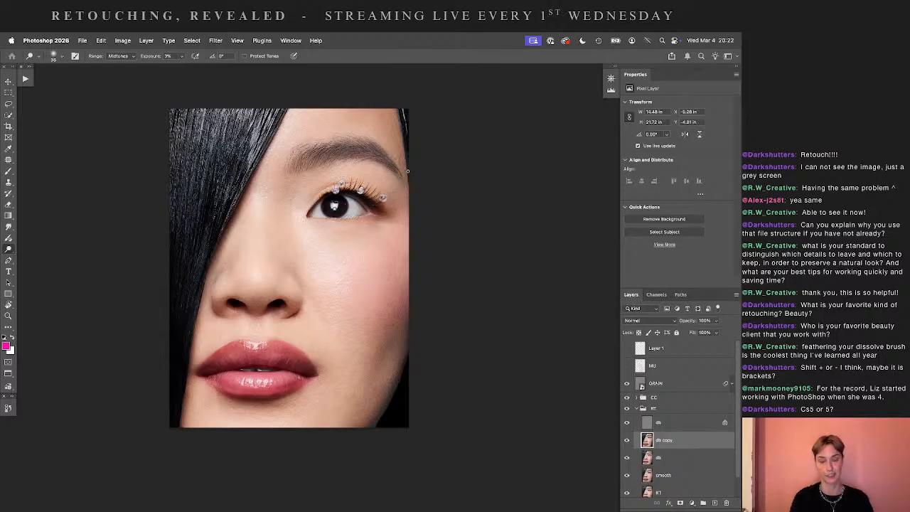
key(super+equal)
drag(521, 229, 477, 349)
key(super+equal)
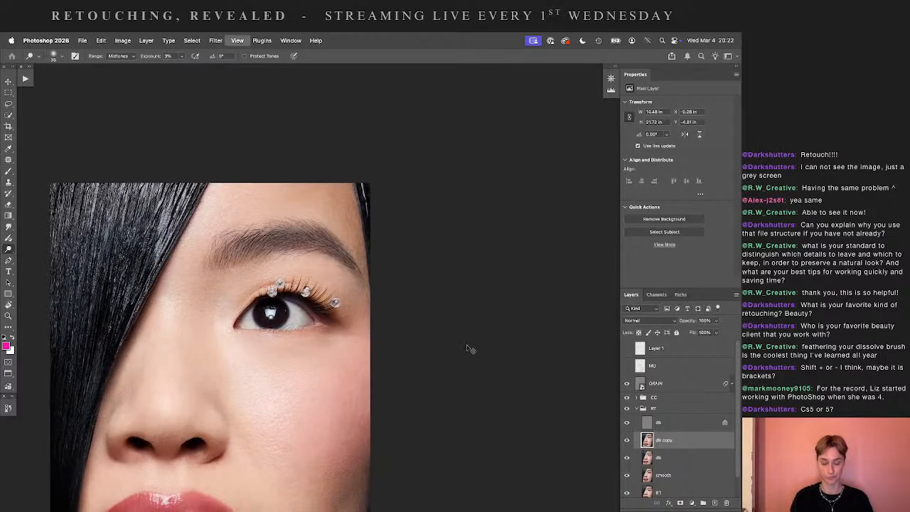
scroll(472, 346, up, 3)
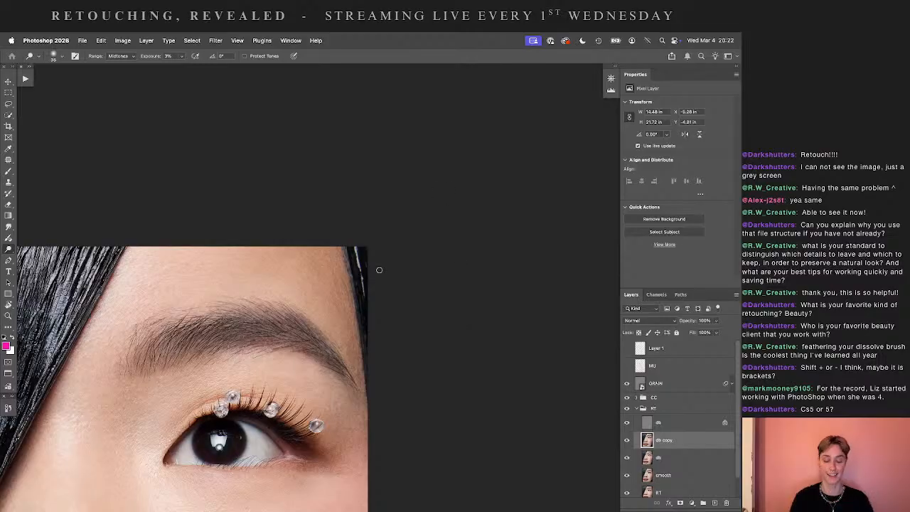
key(bracketleft)
key(bracketleft)
key(bracketleft)
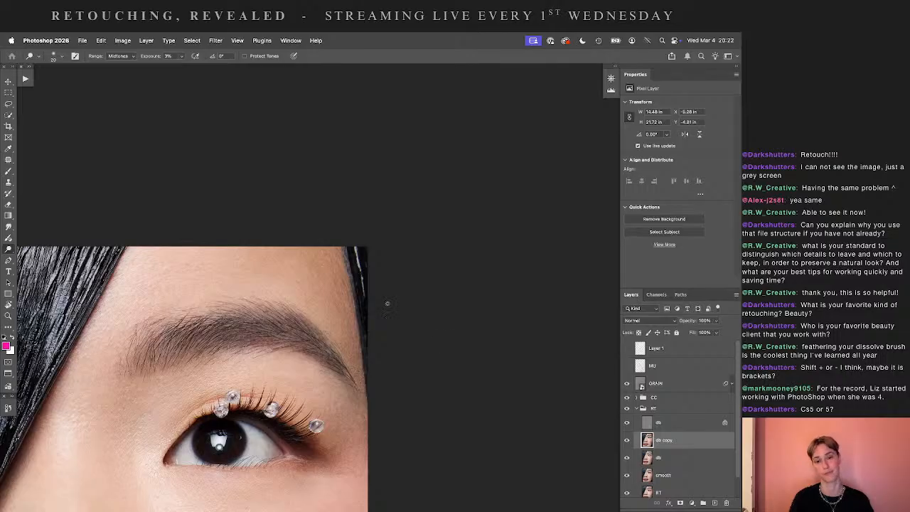
- Refine the fine midtone transitions around the eye, brow and upper cheek at 3% exposure and check the full portrait
scroll(486, 193, down, 5)
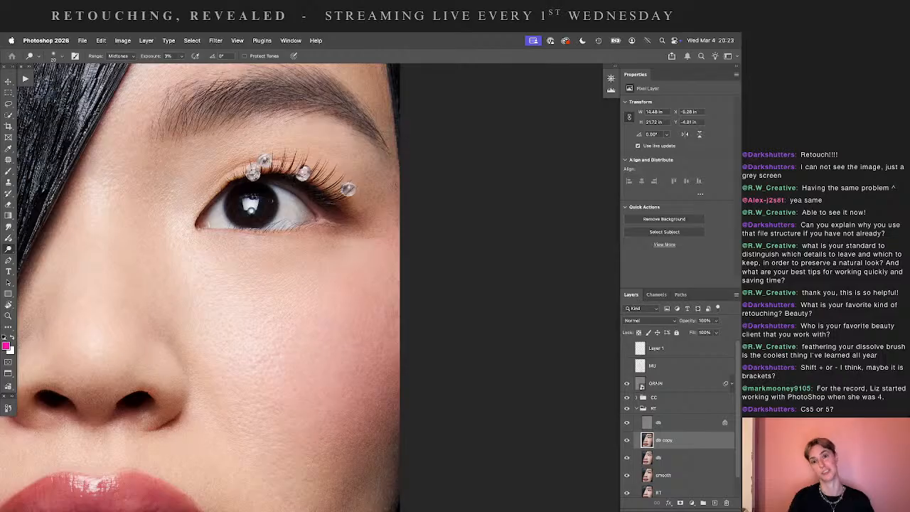
drag(467, 213, 543, 148)
drag(459, 171, 480, 263)
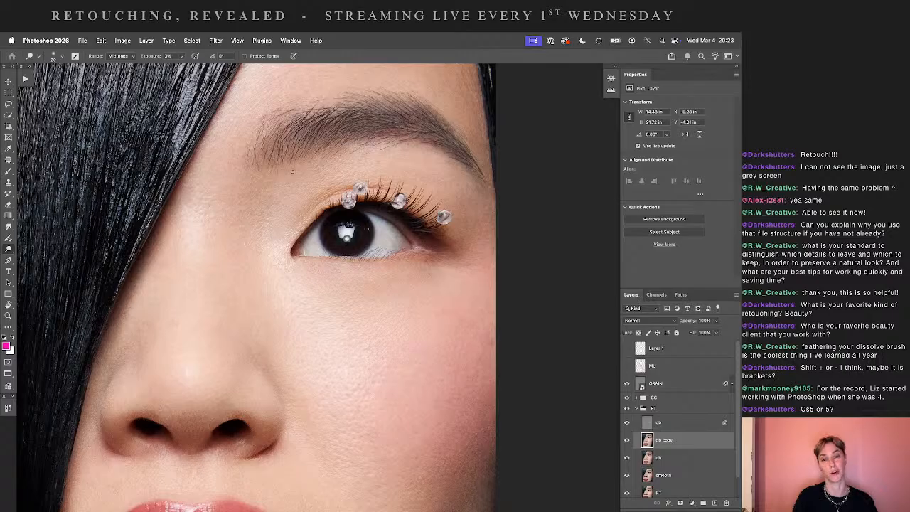
scroll(504, 204, down, 2)
scroll(543, 233, down, 1)
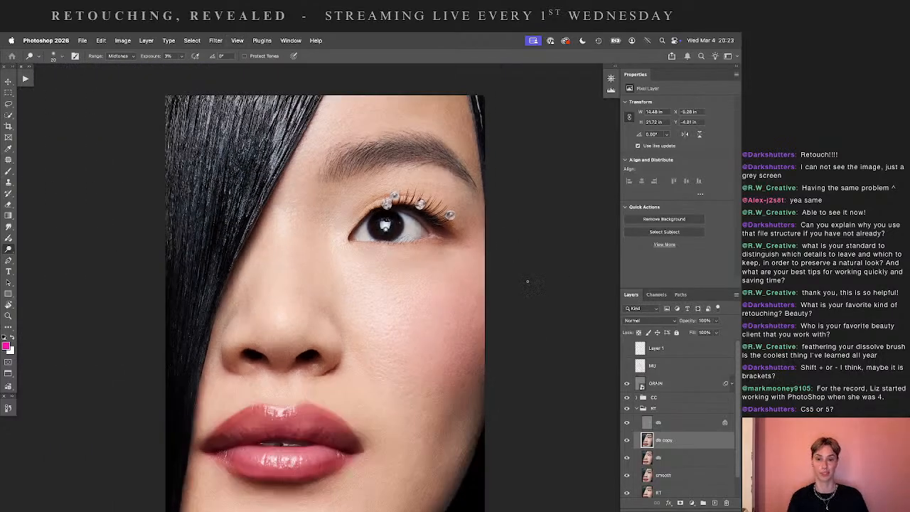
key(super+0)
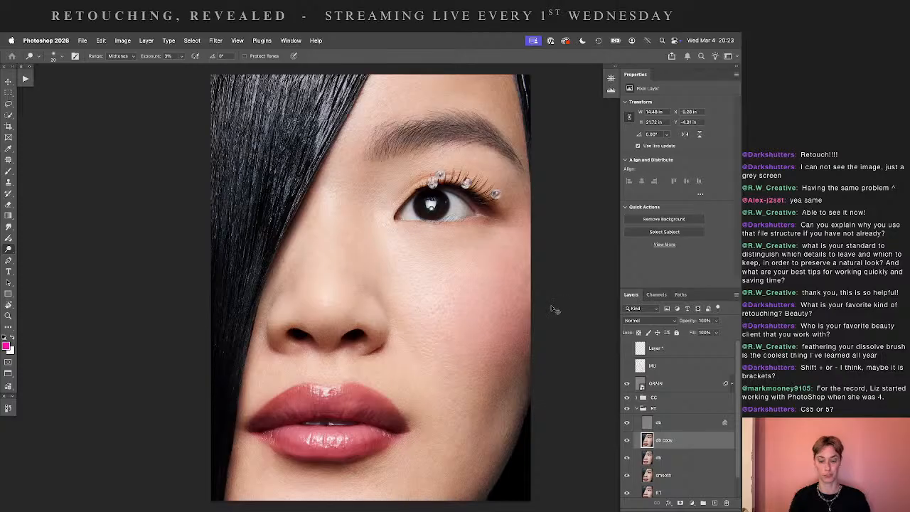
scroll(505, 301, down, 1)
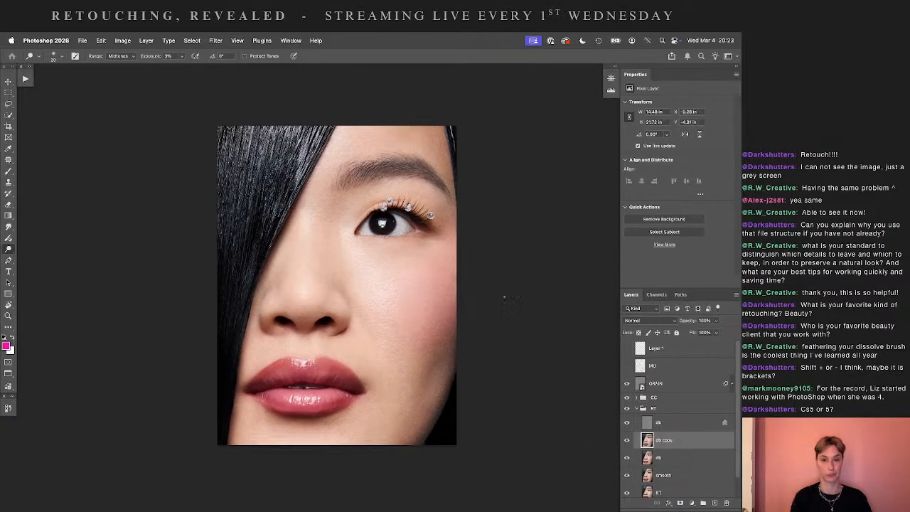
- Enlarge the brush and even out the broader facial midtones with the Dodge tool at 2% exposure
key(bracketright)
key(bracketright)
key(bracketright)
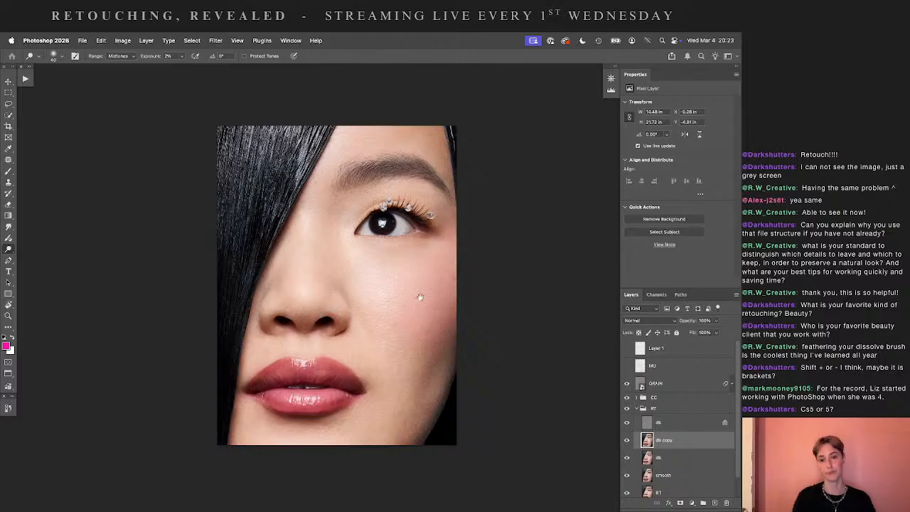
scroll(420, 296, down, 2)
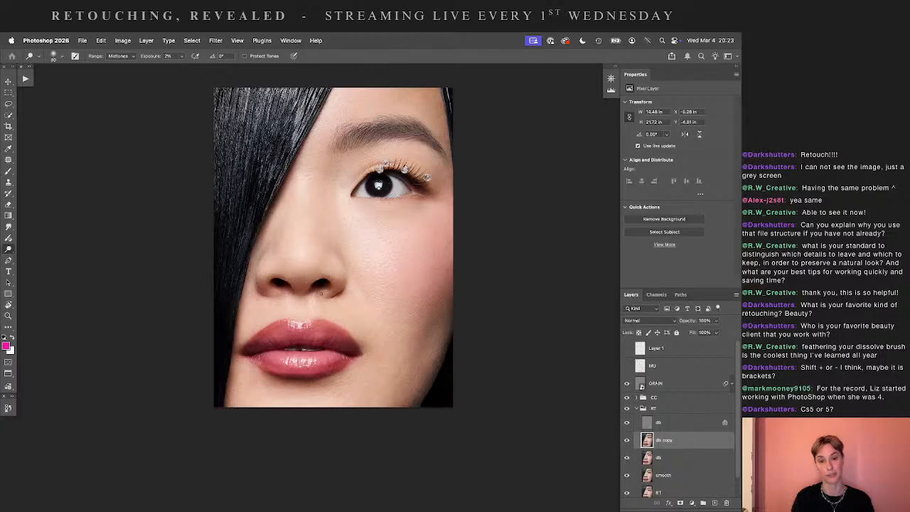
drag(478, 295, 479, 281)
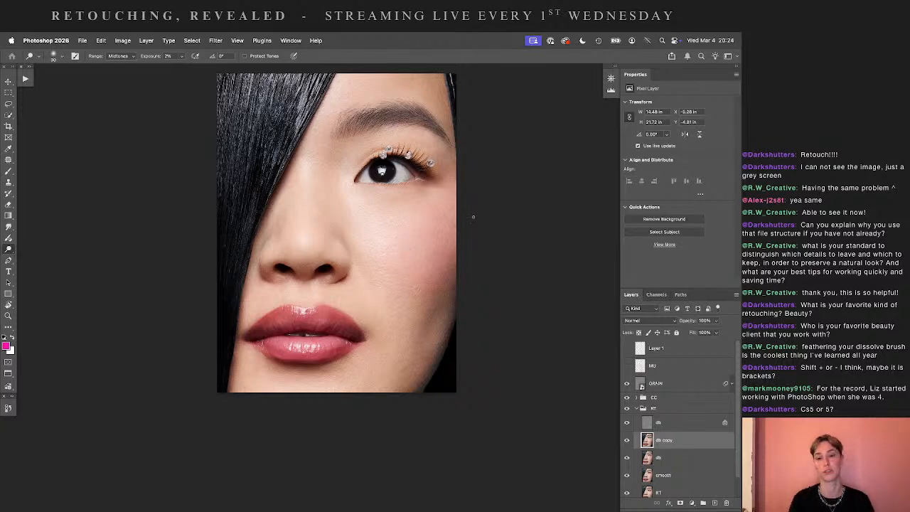
scroll(484, 234, right, 3)
key(super+minus)
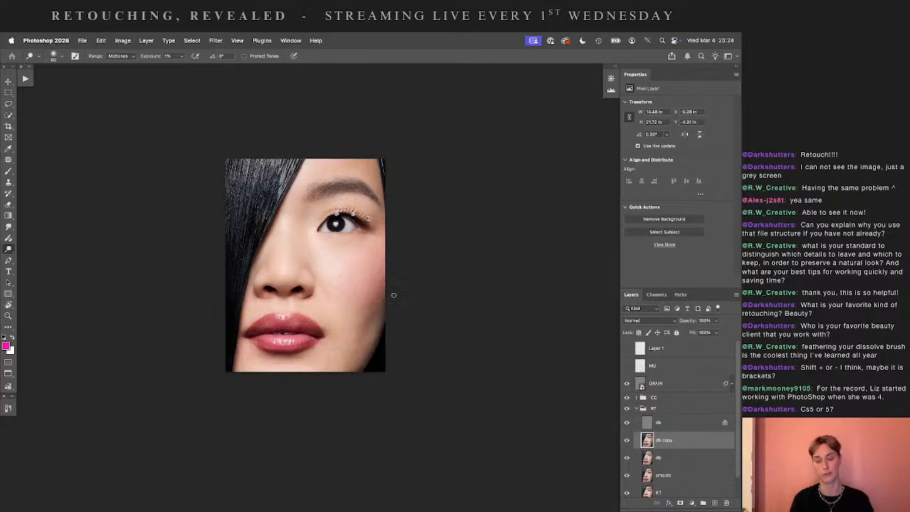
- Refine the lower cheek and jawline edge closely with the Dodge tool at 3% exposure and a 10 px brush
scroll(393, 295, up, 2)
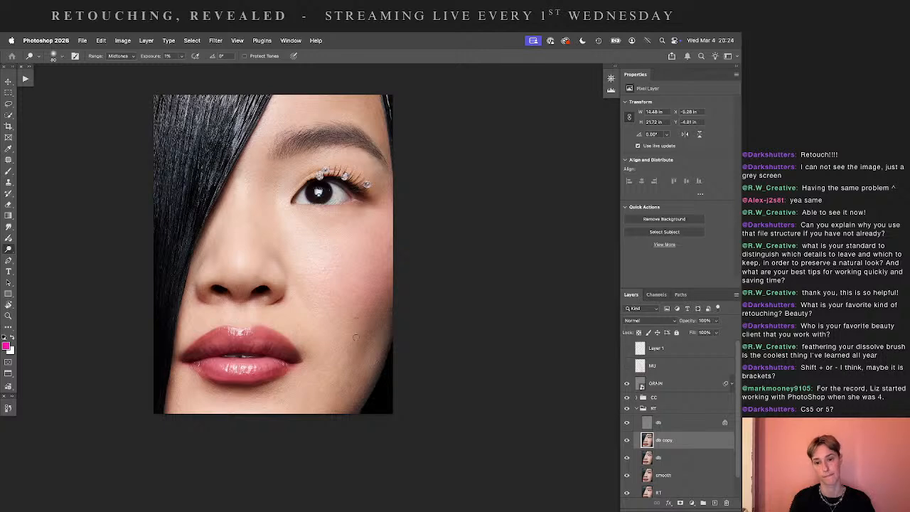
key(super+plus)
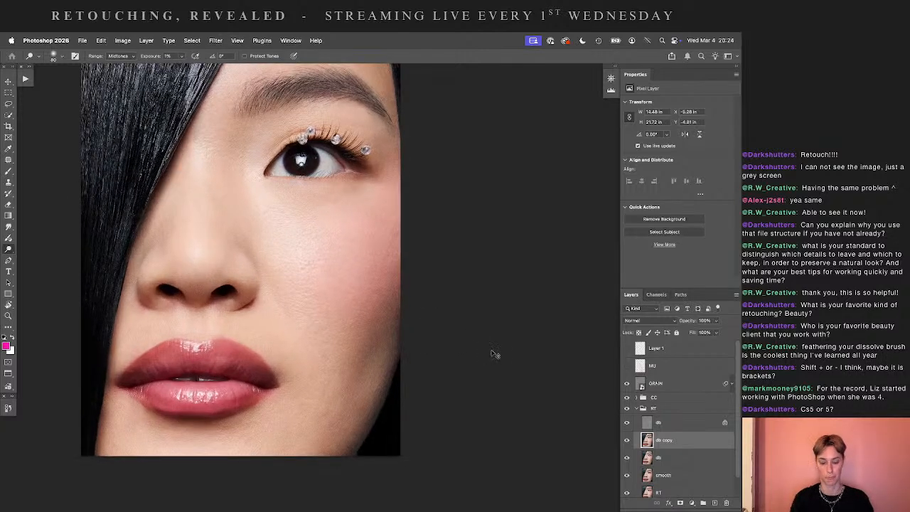
key(super+plus)
drag(477, 360, 438, 311)
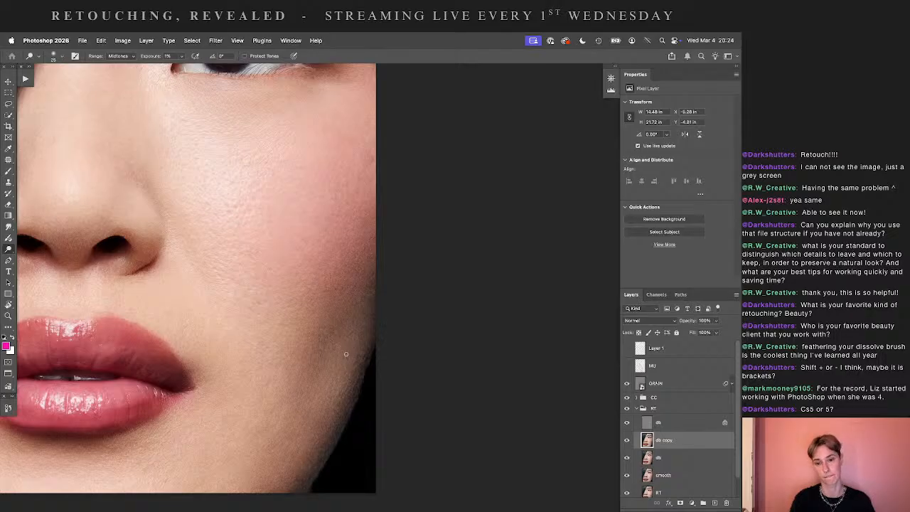
key(super+plus)
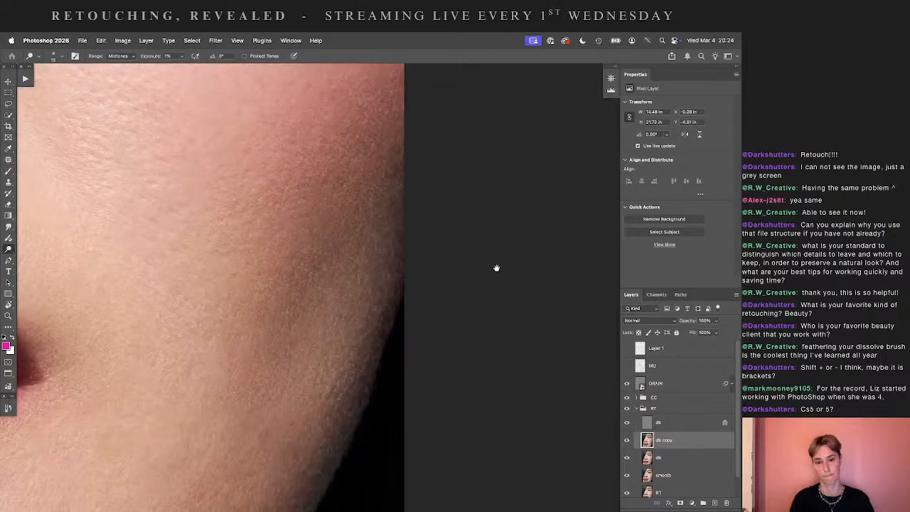
drag(497, 267, 493, 267)
key(0)
key(3)
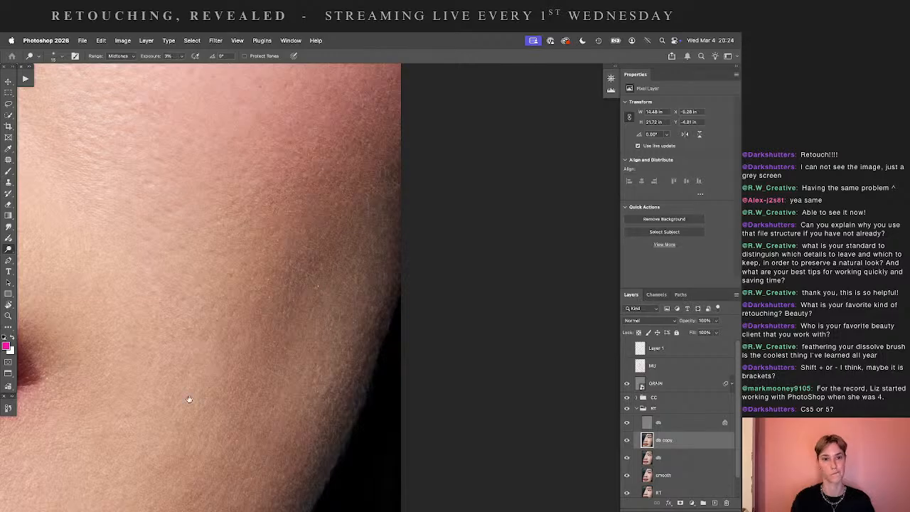
drag(446, 359, 465, 266)
key(bracketleft)
key(bracketleft)
key(bracketright)
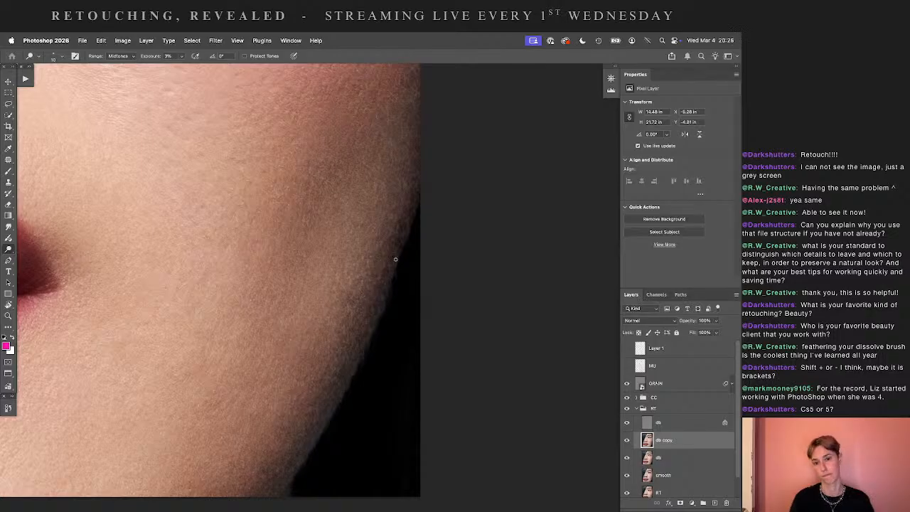
drag(391, 285, 546, 239)
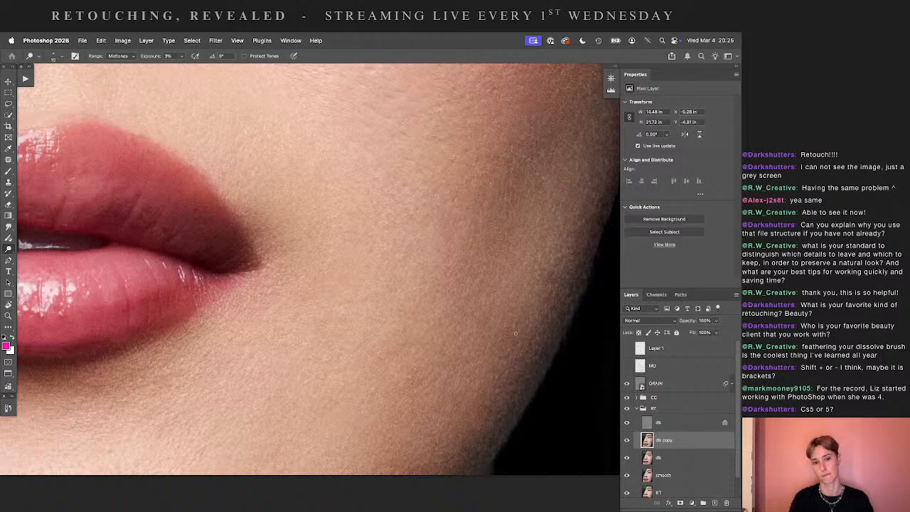
- Refine the chin, mouth-corner and lip area with the small 3% Dodge brush
scroll(515, 333, down, 2)
scroll(515, 333, right, 1)
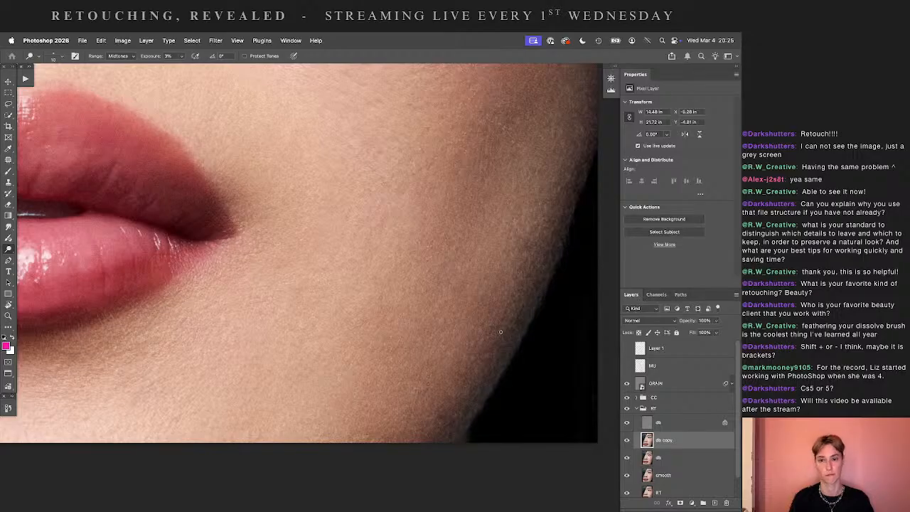
drag(419, 314, 546, 345)
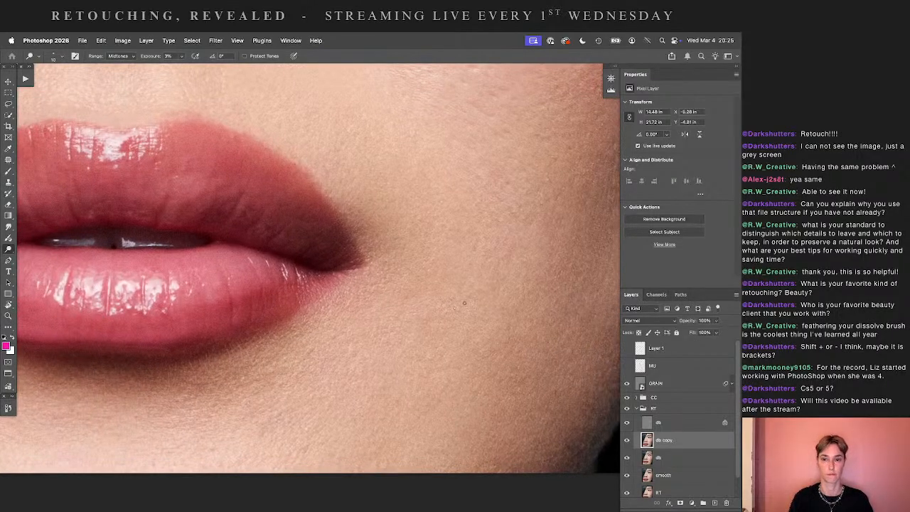
scroll(427, 320, up, 5)
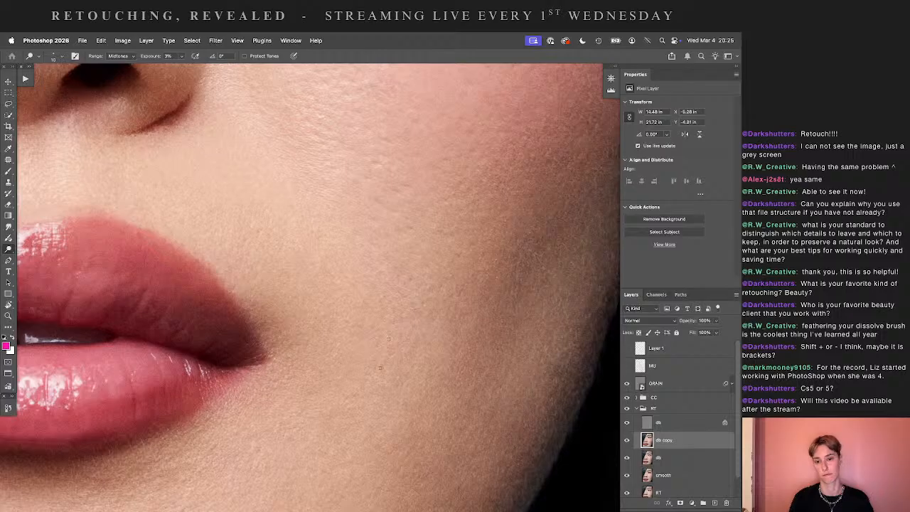
drag(122, 458, 404, 377)
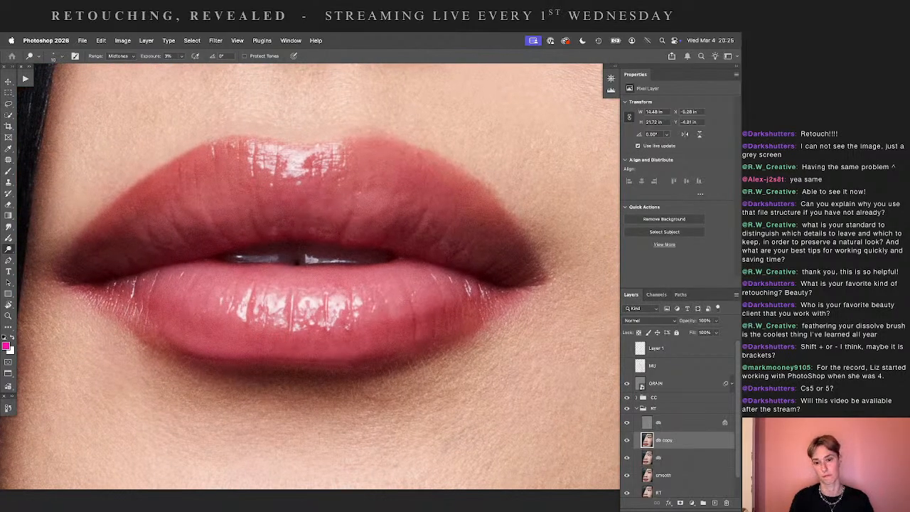
key(super+equal)
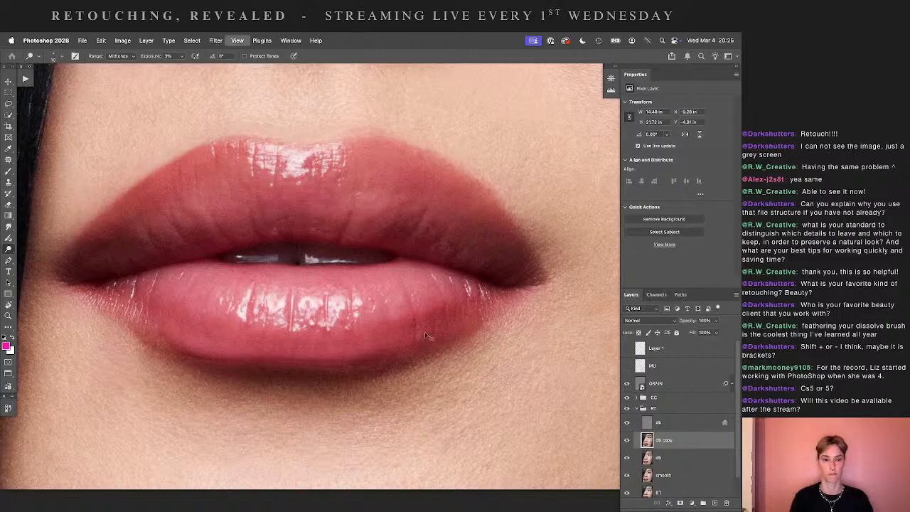
- Compare the whole portrait at a reduced size with the RT group repeatedly hidden and shown
key(super+minus)
key(super+minus)
key(super+minus)
key(super+minus)
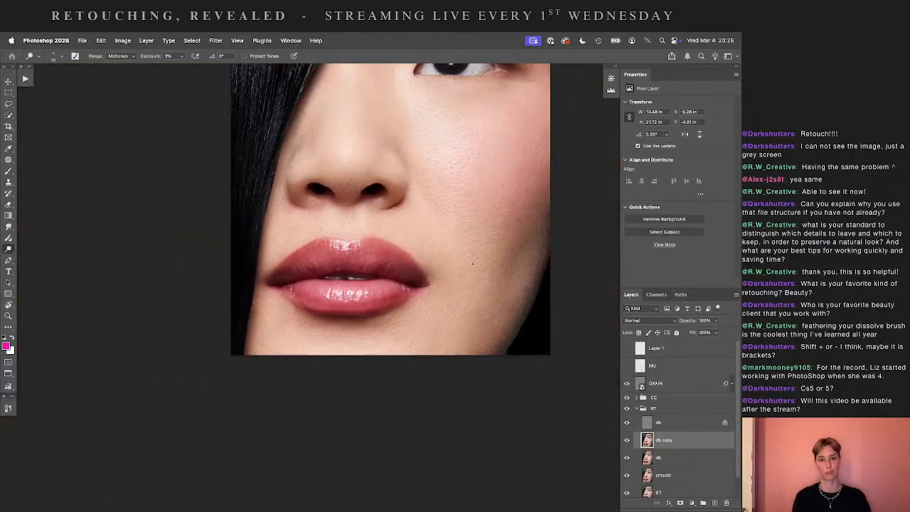
key(super+minus)
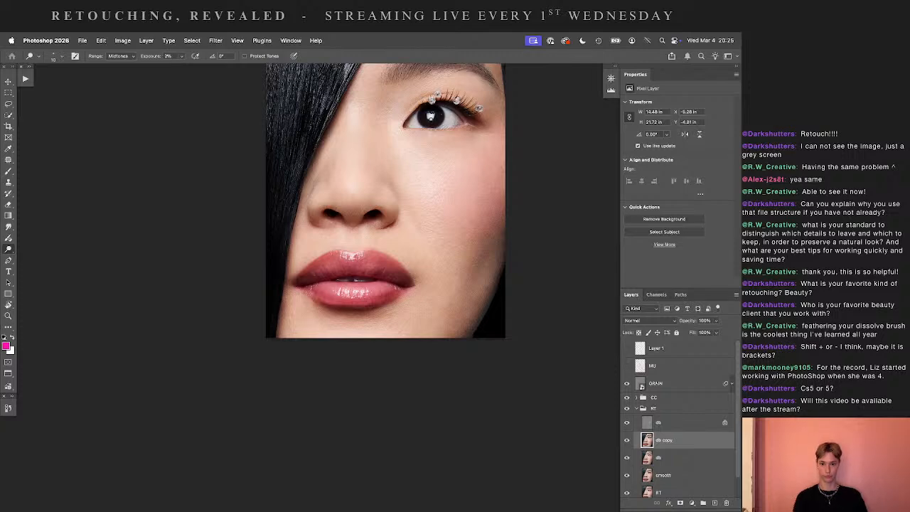
drag(536, 281, 511, 366)
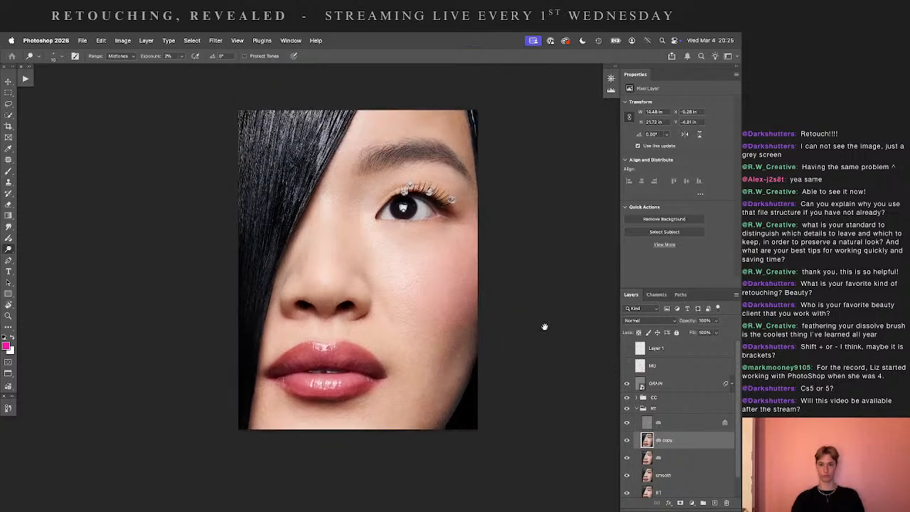
click(627, 408)
key(super+minus)
key(super+minus)
key(super+minus)
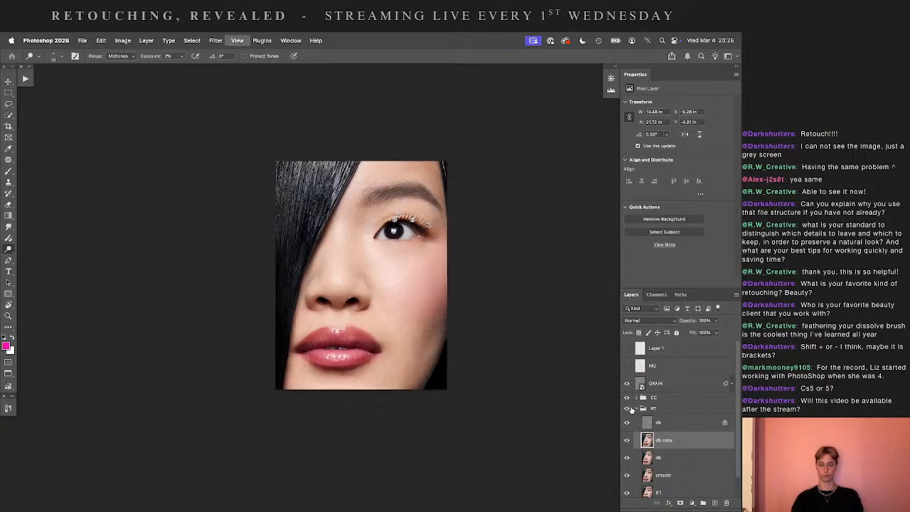
click(627, 409)
click(628, 409)
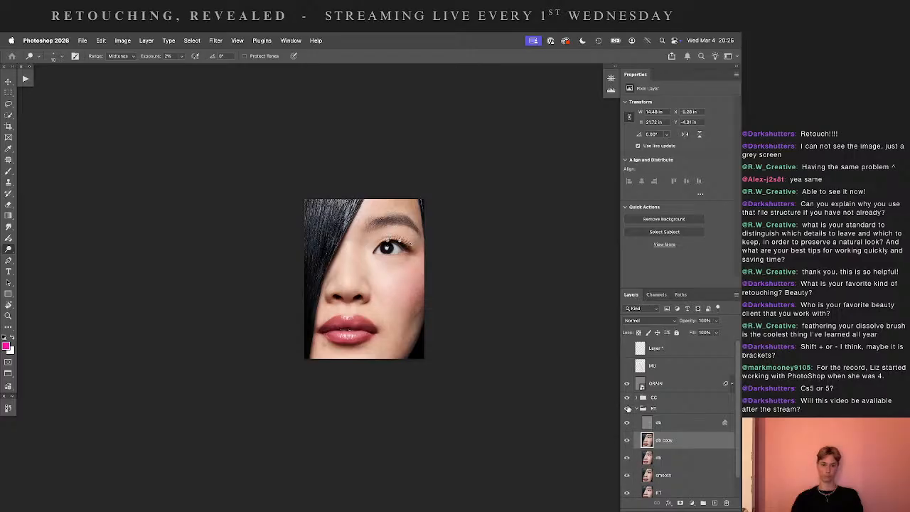
click(627, 409)
click(627, 409)
click(626, 409)
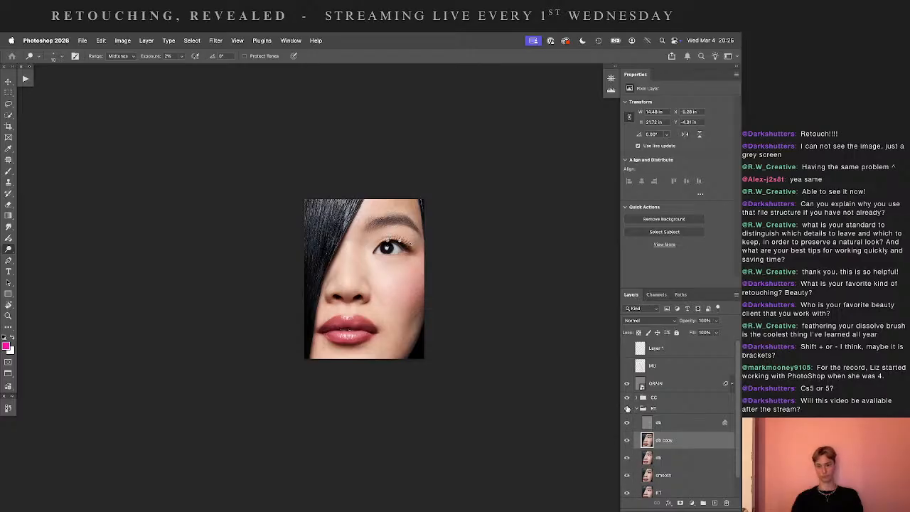
click(628, 408)
click(628, 408)
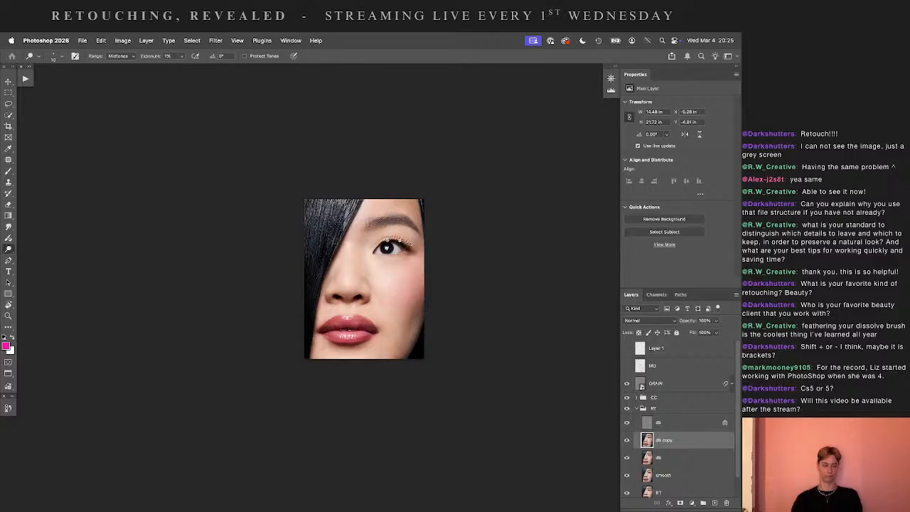
- Enlarge the brush and refine the overall facial midtones at 1% exposure with the whole portrait in view
key(bracketright)
key(bracketright)
key(bracketright)
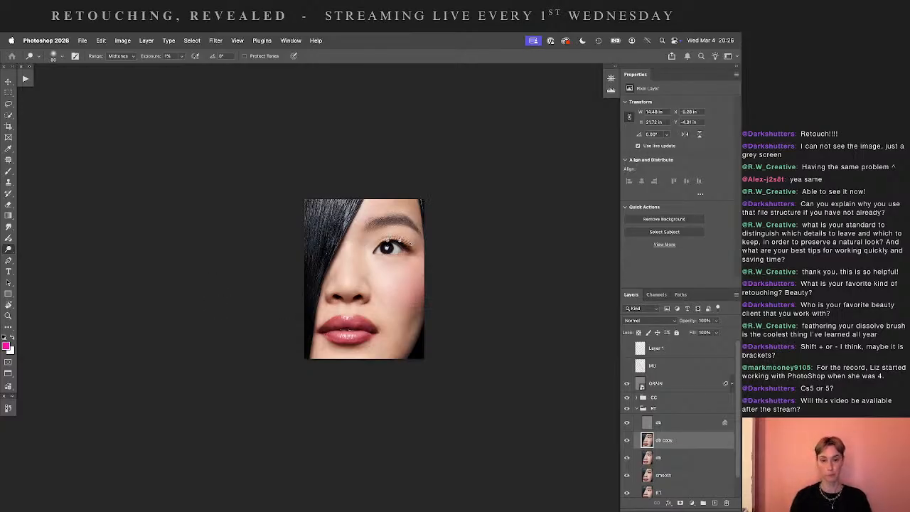
- Refine the mouth area closely with a small midtones Dodge brush at 1% exposure, working around the mouth corner beside the hair
key(super+equal)
key(super+equal)
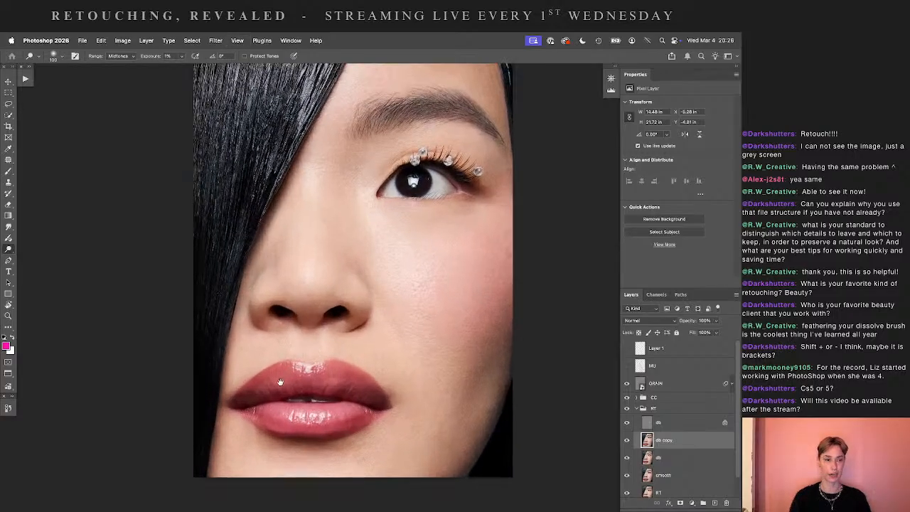
drag(280, 382, 310, 320)
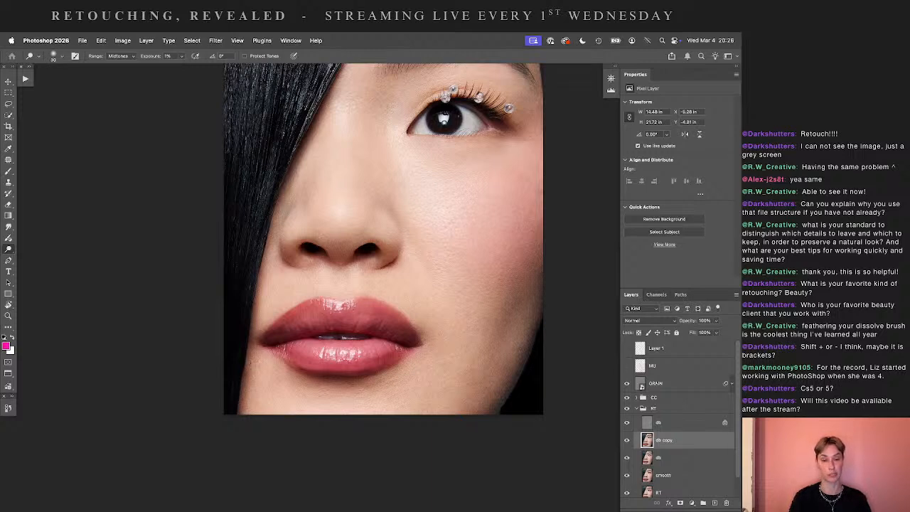
key(ctrl+plus)
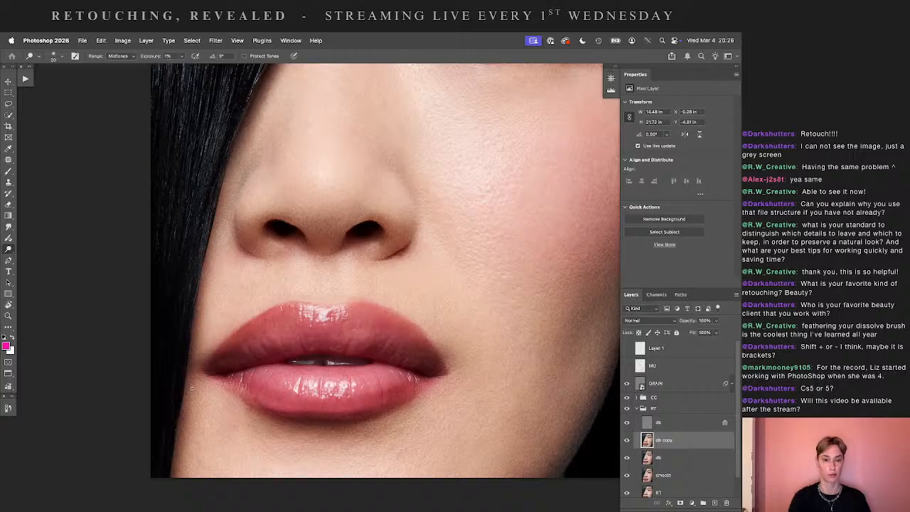
key(super+plus)
drag(235, 374, 351, 274)
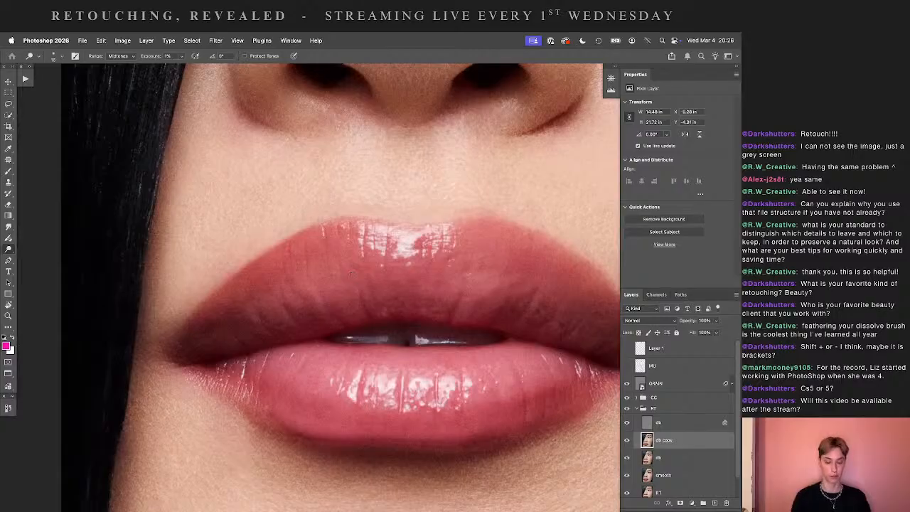
- Set the Dodge exposure to 2% and even out the lower lip edge and chin skin with a 10 px brush
drag(235, 332, 269, 237)
key(0)
key(2)
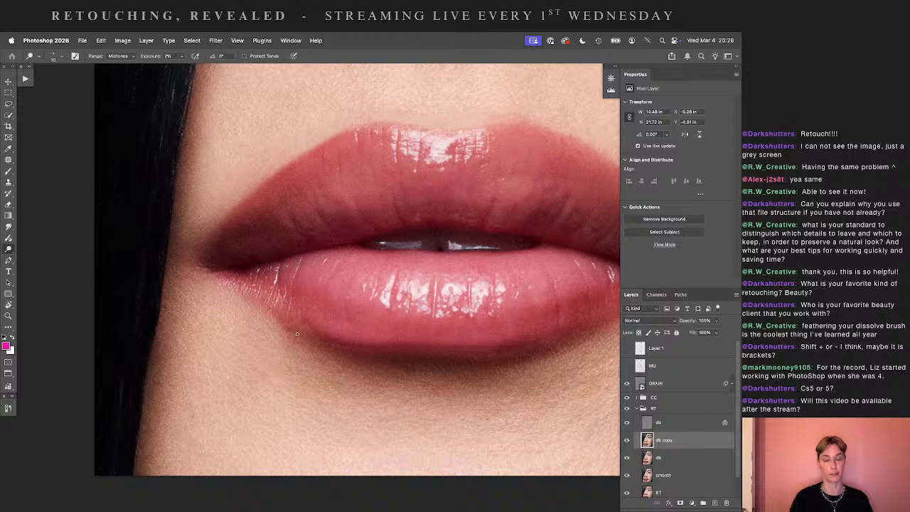
scroll(502, 331, right, 3)
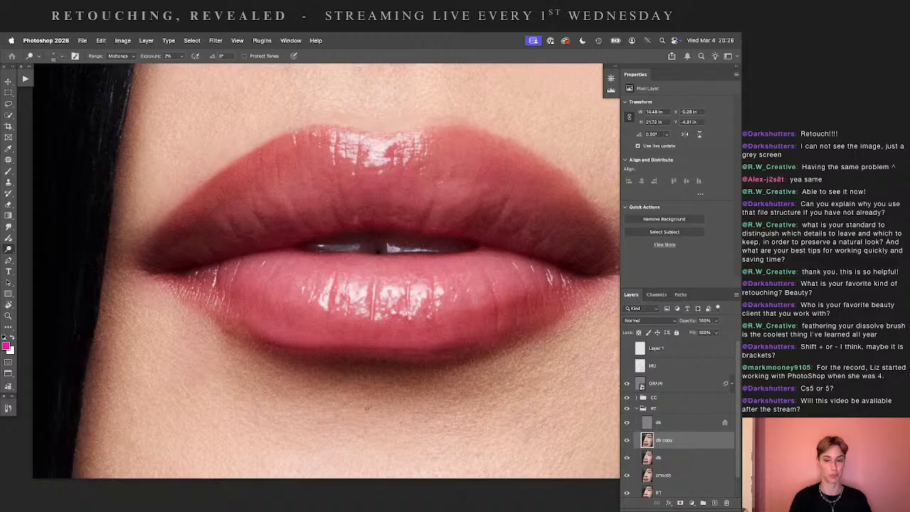
drag(415, 417, 347, 388)
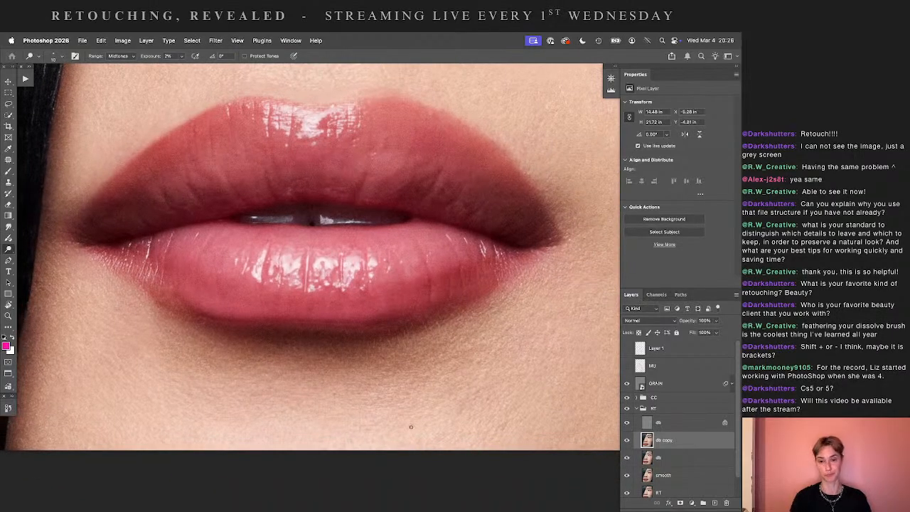
drag(427, 415, 390, 457)
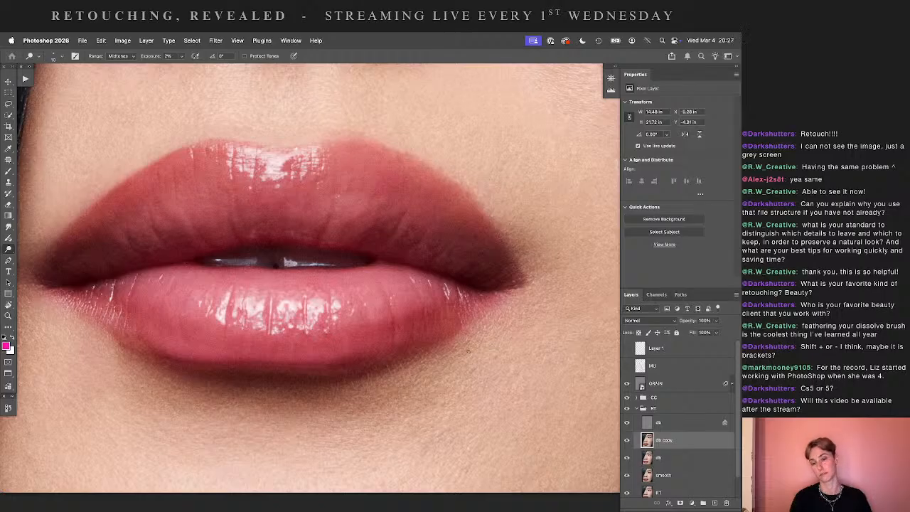
scroll(502, 328, left, 5)
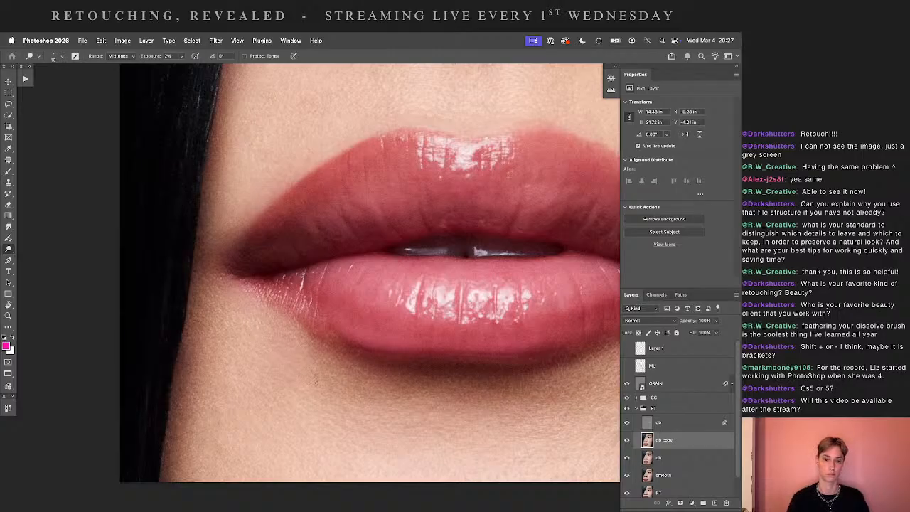
- Rotate the canvas view 90°, refine the lip contours and mouth corners with the 2% Dodge brush, and reset the view rotation
key(r)
drag(558, 335, 341, 398)
drag(366, 243, 435, 313)
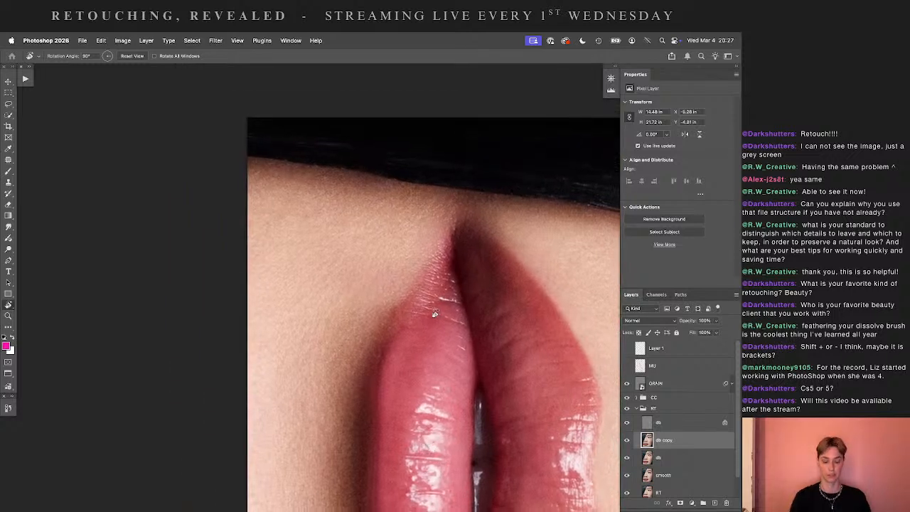
key(o)
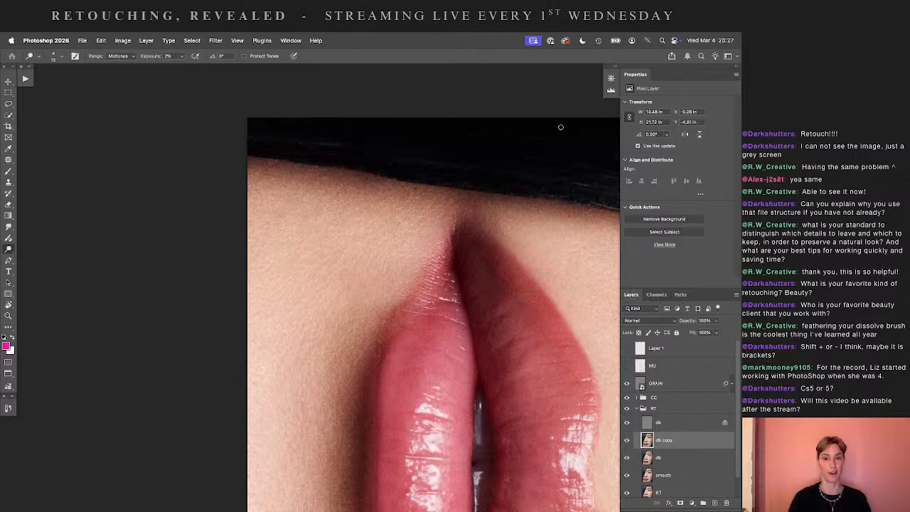
scroll(301, 252, right, 3)
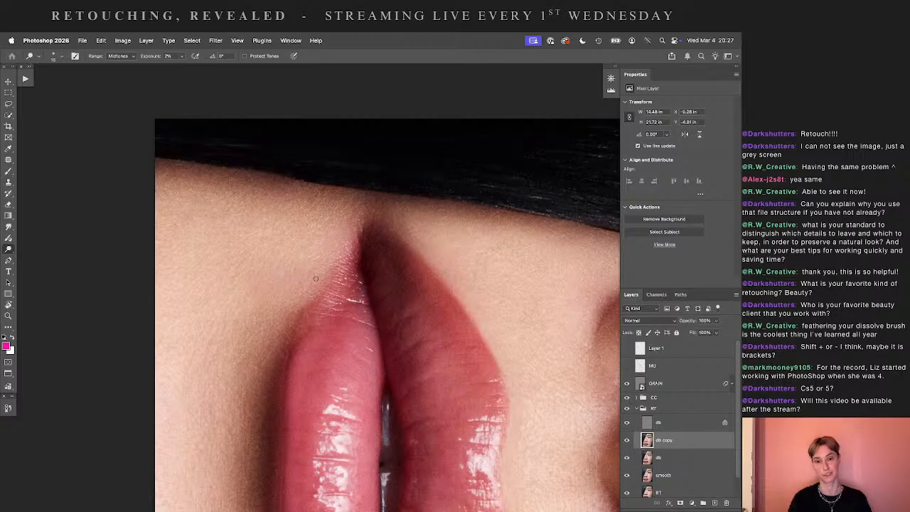
scroll(348, 231, down, 5)
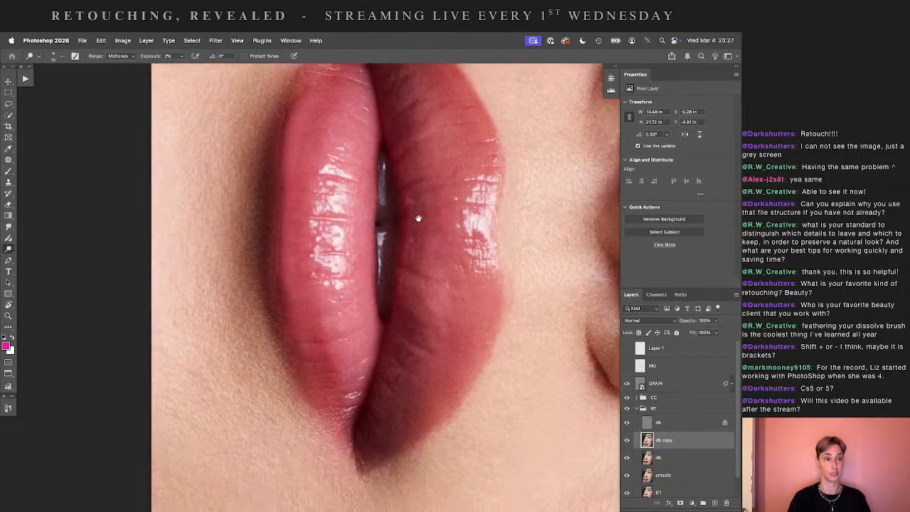
drag(418, 218, 413, 218)
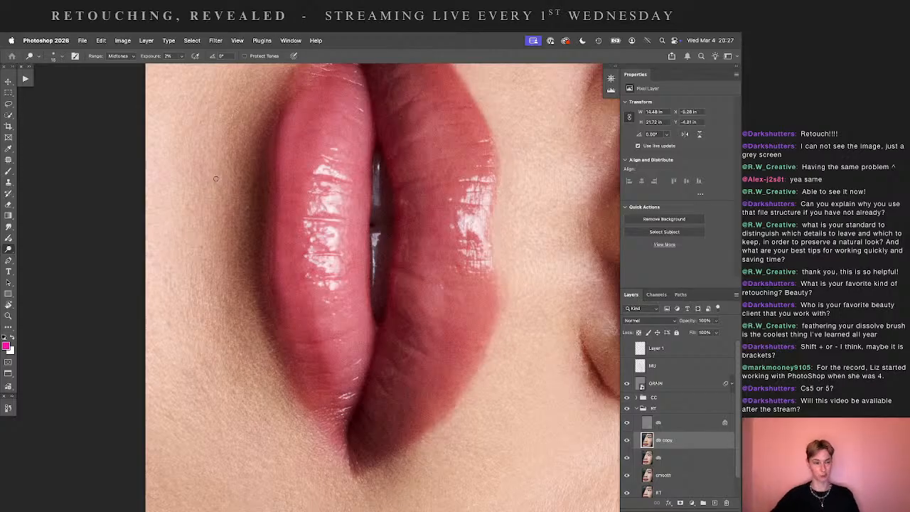
scroll(446, 300, right, 5)
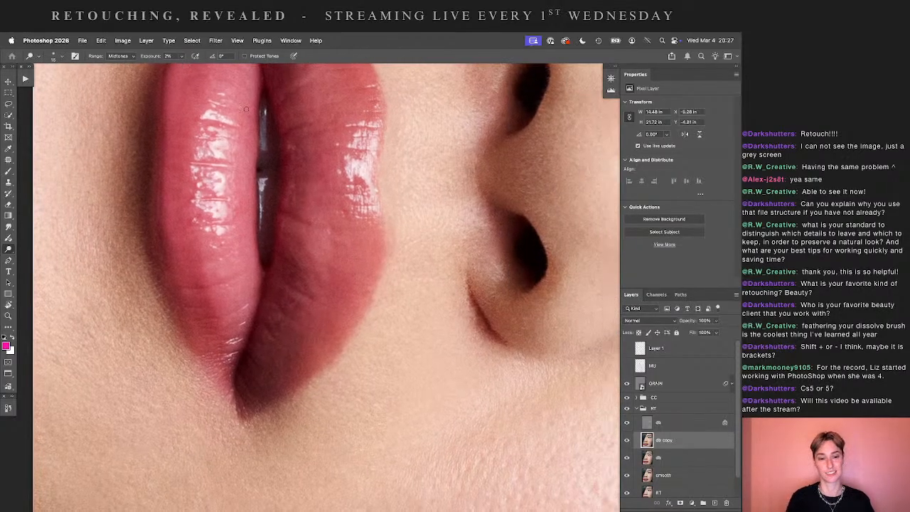
key(r)
click(131, 56)
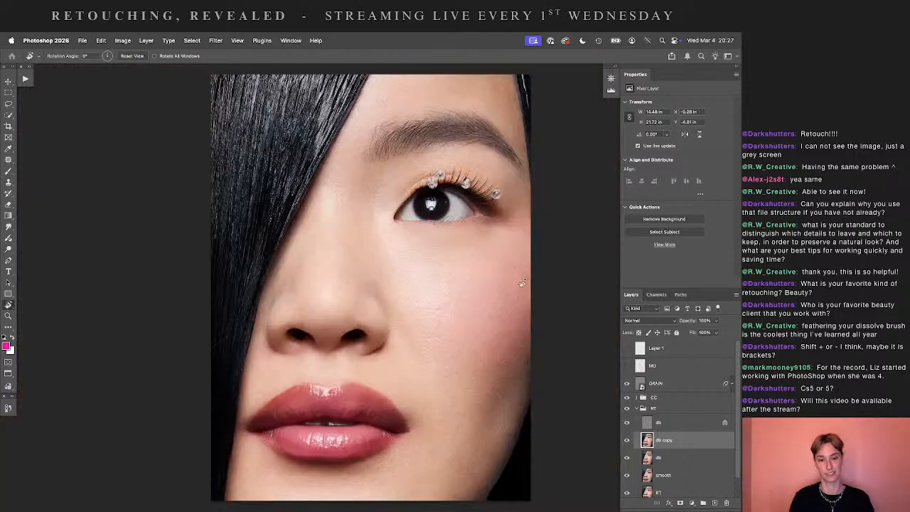
- Refine the skin around the upper lip and cheek with the Dodge tool at 2% exposure in a wider view
key(ctrl+0)
scroll(481, 386, down, 5)
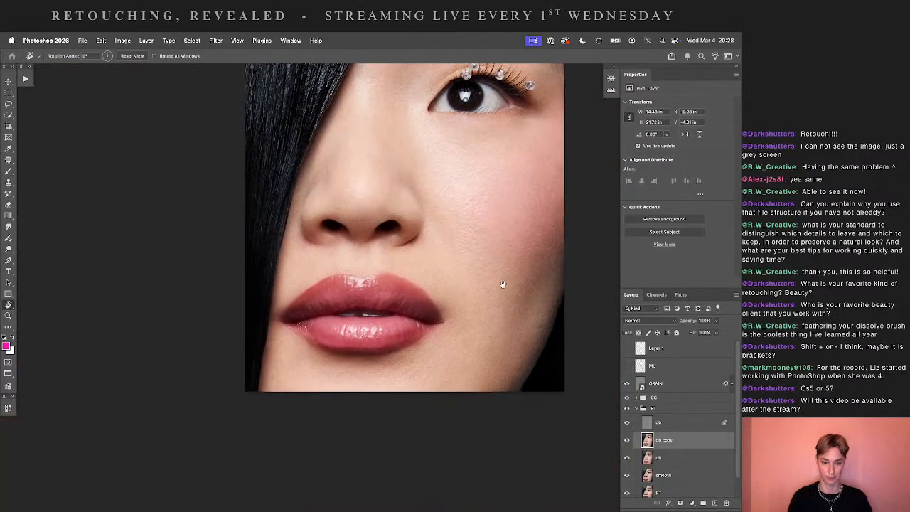
key(o)
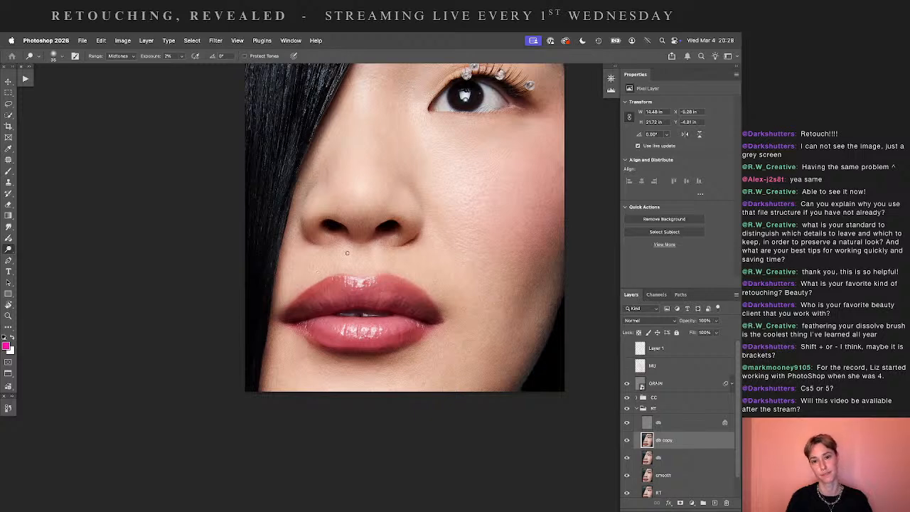
drag(451, 234, 404, 293)
drag(440, 265, 428, 300)
drag(479, 303, 445, 301)
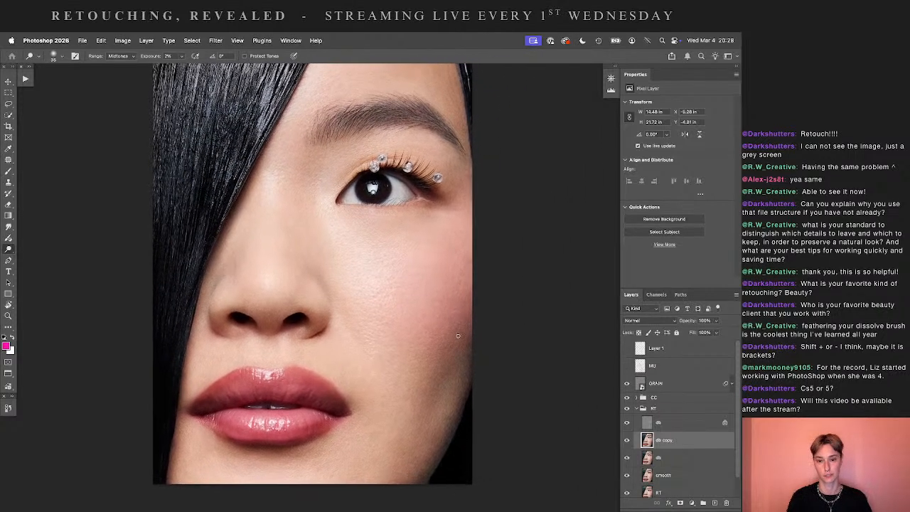
key(super+minus)
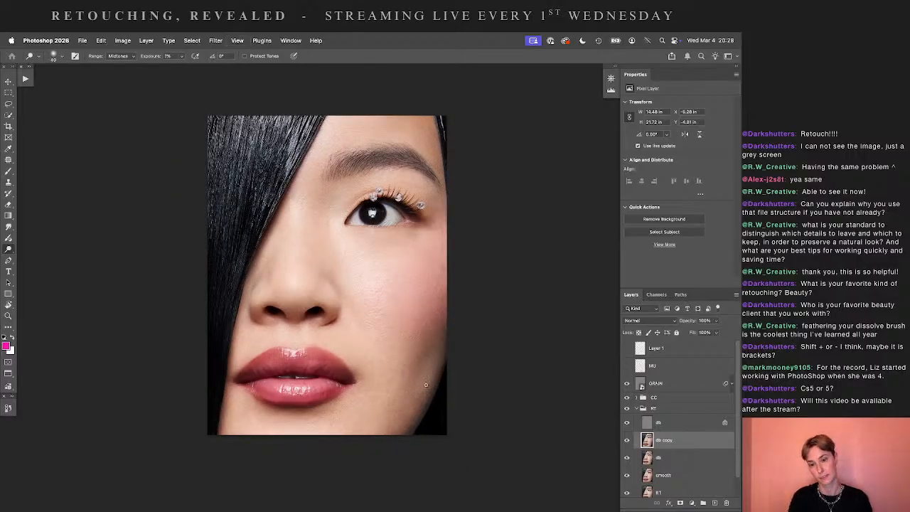
- Merge the grey soft-light db layer and the db copy layer into the single db layer
key(BackSpace)
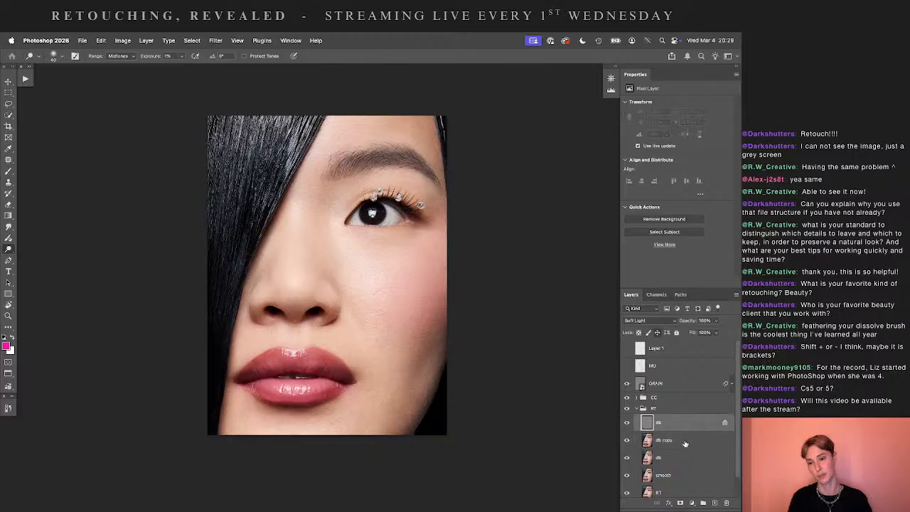
key(BackSpace)
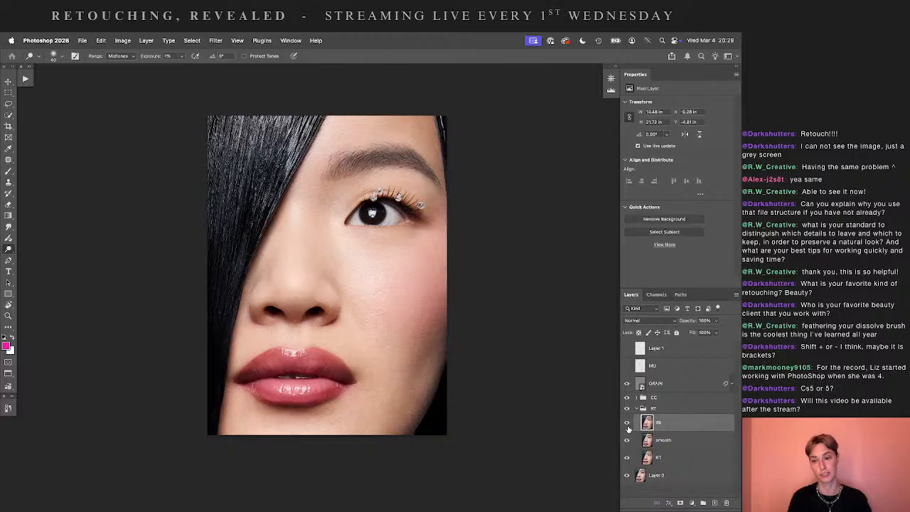
- Compare the whole portrait with the db layer repeatedly hidden and shown
click(626, 424)
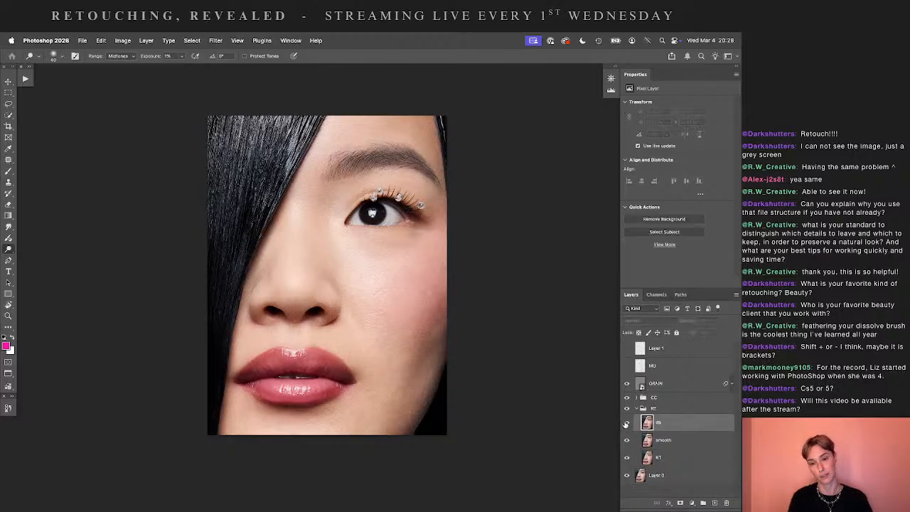
click(626, 423)
click(627, 424)
click(626, 424)
click(626, 424)
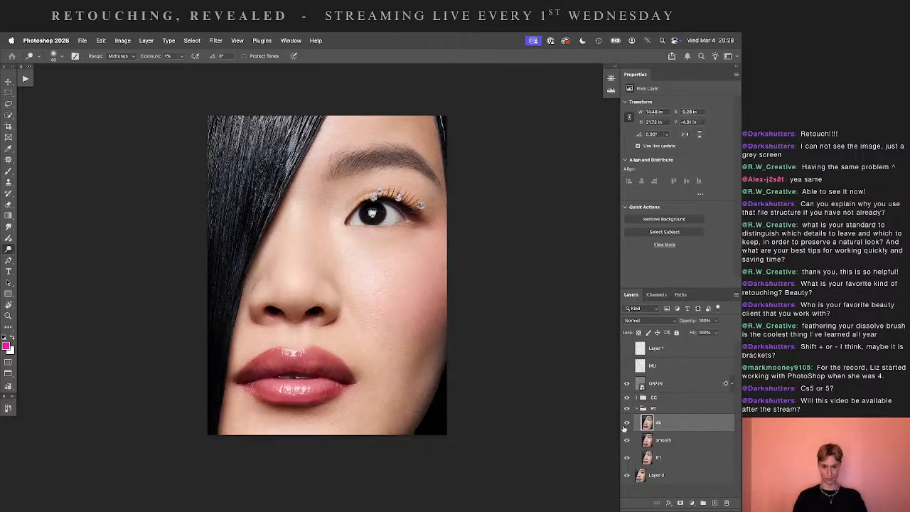
click(626, 423)
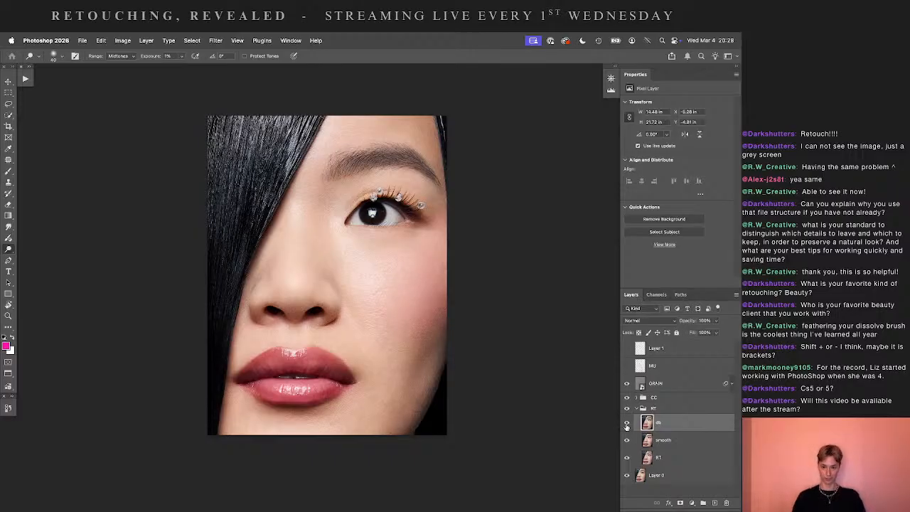
click(626, 424)
click(626, 424)
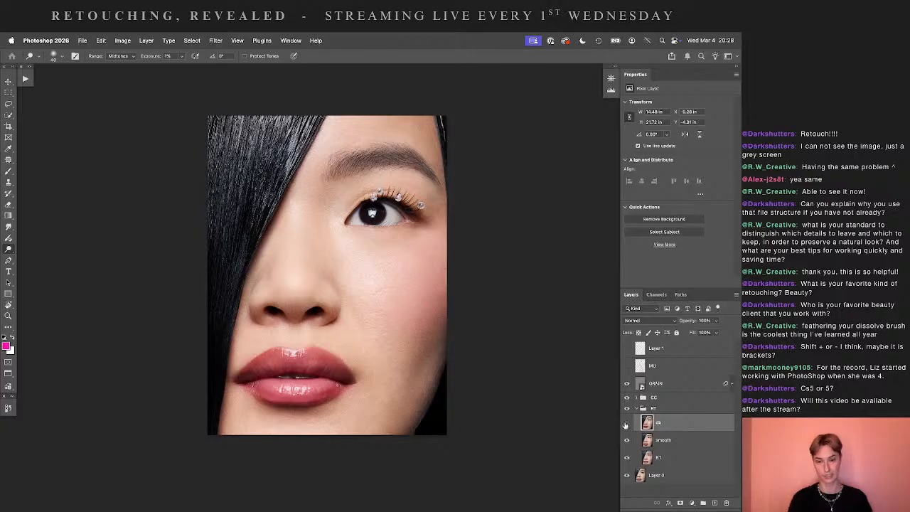
click(626, 424)
click(626, 424)
click(627, 423)
click(626, 424)
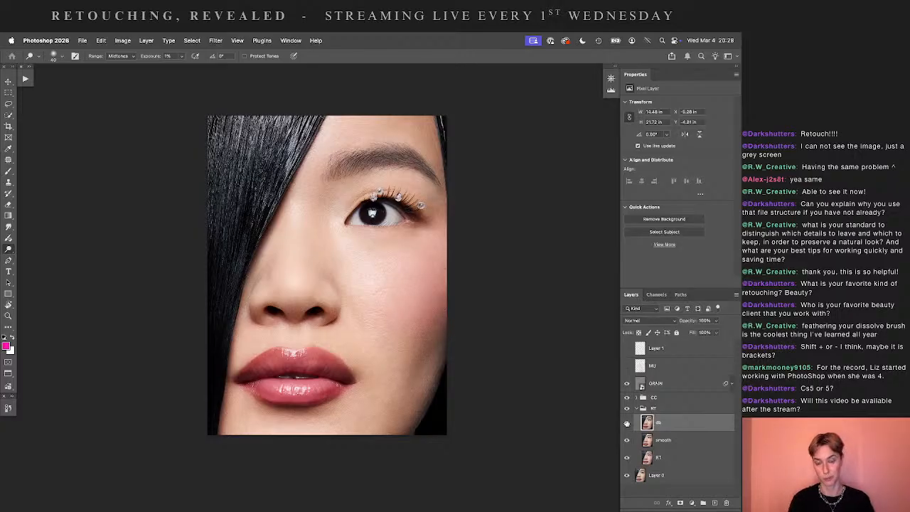
click(626, 423)
click(626, 424)
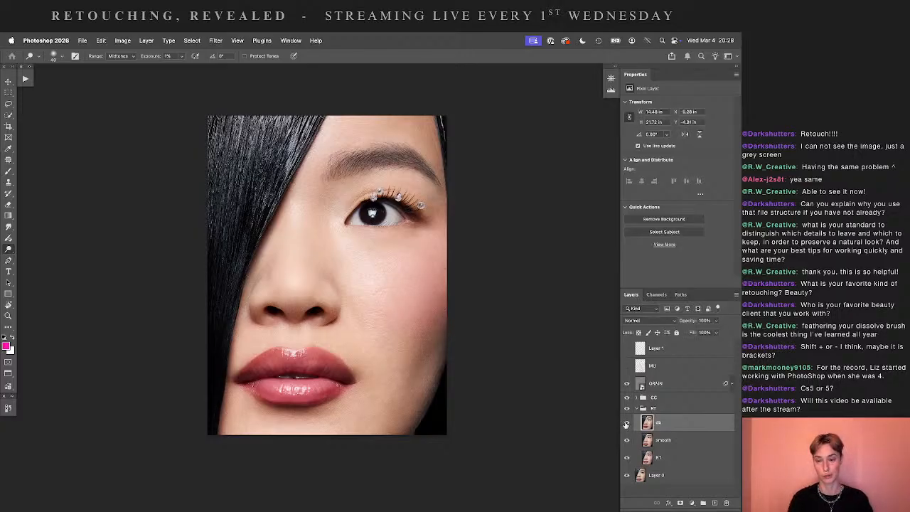
click(626, 423)
click(626, 424)
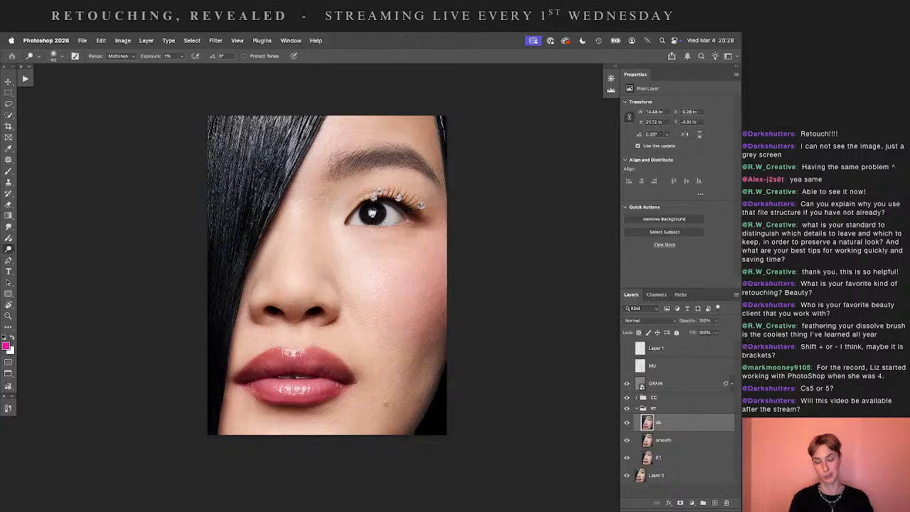
- Duplicate the db layer and refine the lower cheek and mouth-corner midtones on the copy at 1% exposure
key(super+j)
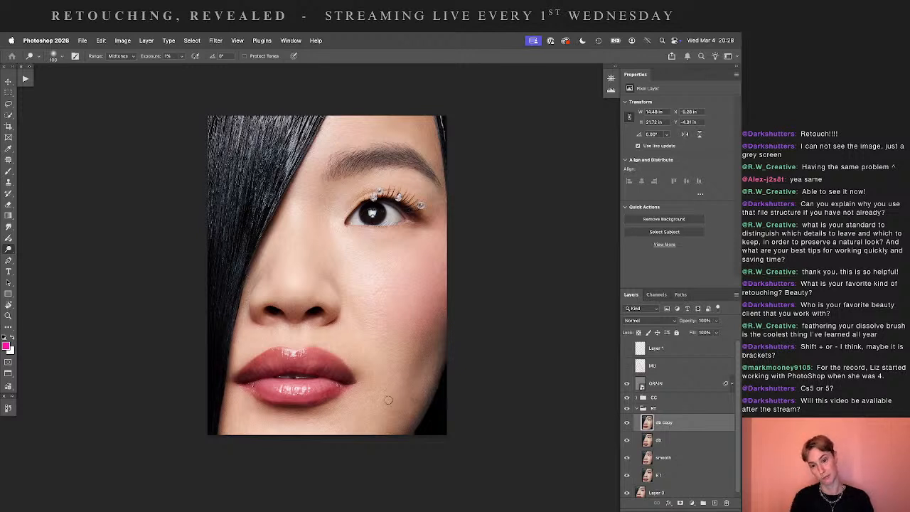
key(bracketleft)
key(bracketleft)
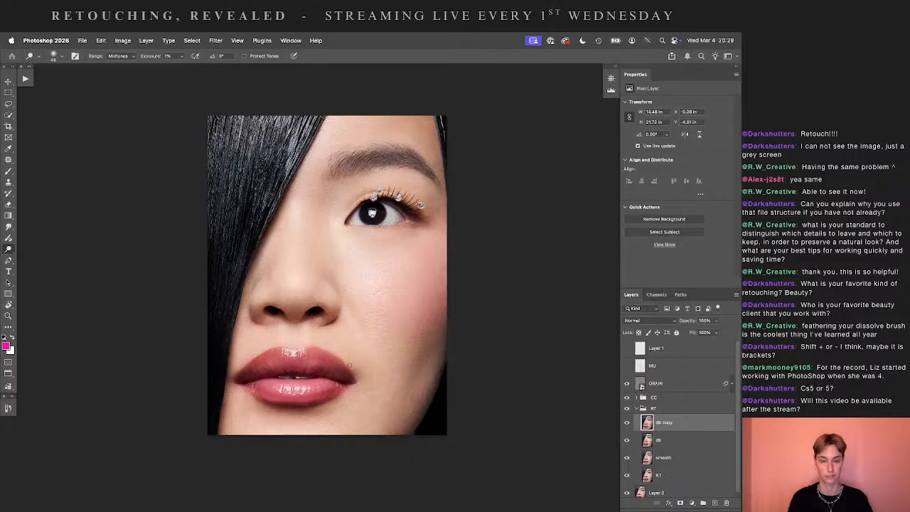
key(ctrl+plus)
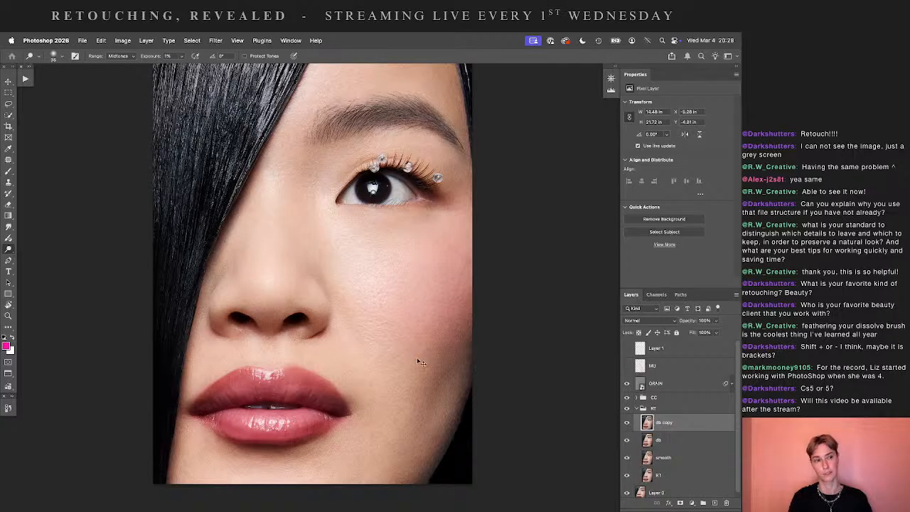
- Compare the portrait with the db copy layer hidden and shown, and refine overall facial shaping at 1% exposure in reduced views
key(super+0)
click(626, 422)
click(626, 422)
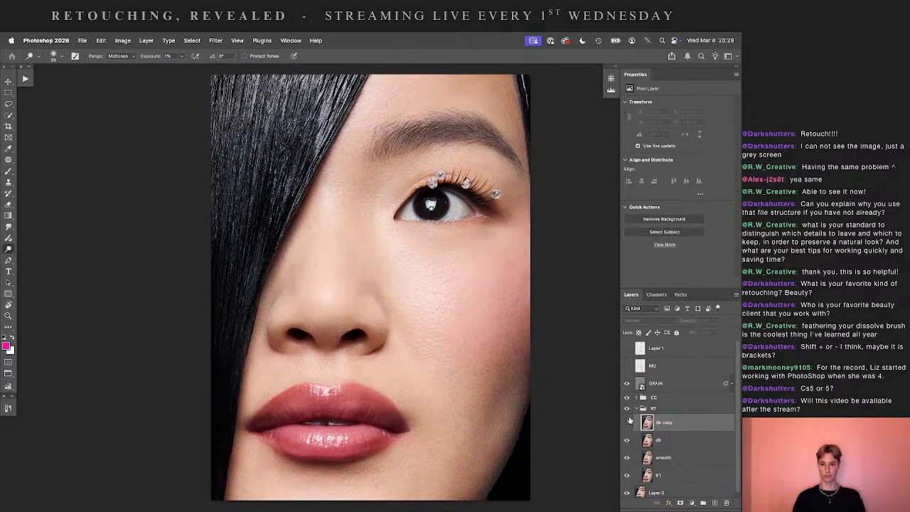
key(ctrl+minus)
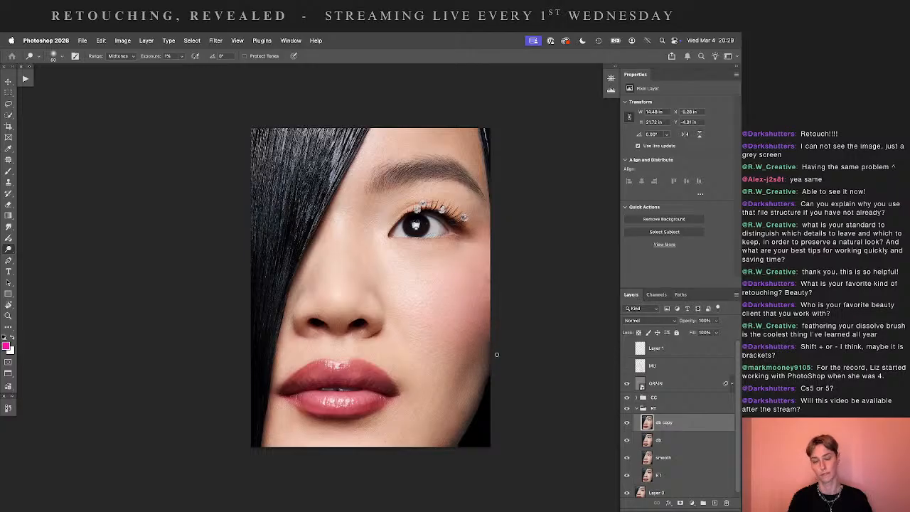
key(ctrl+minus)
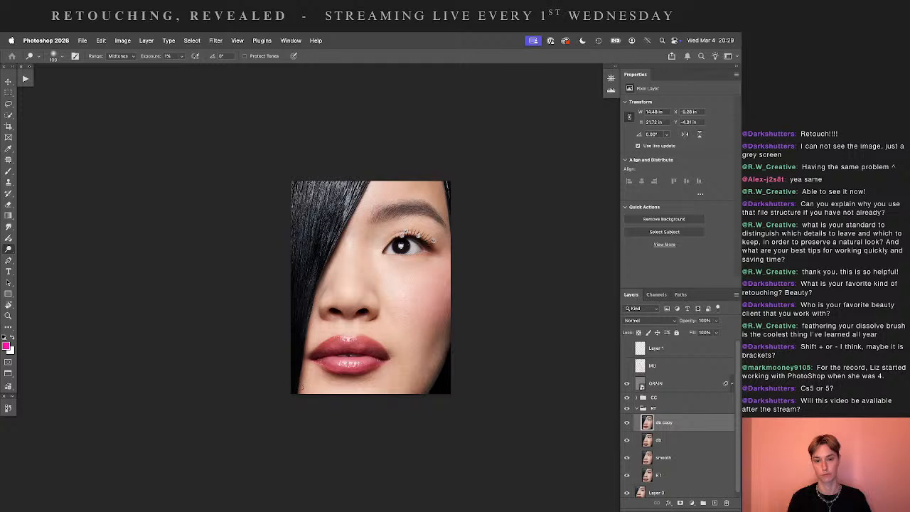
- Refine the midtones around the mouth corner and lower cheek on the db copy layer at 1% exposure
key(ctrl+plus)
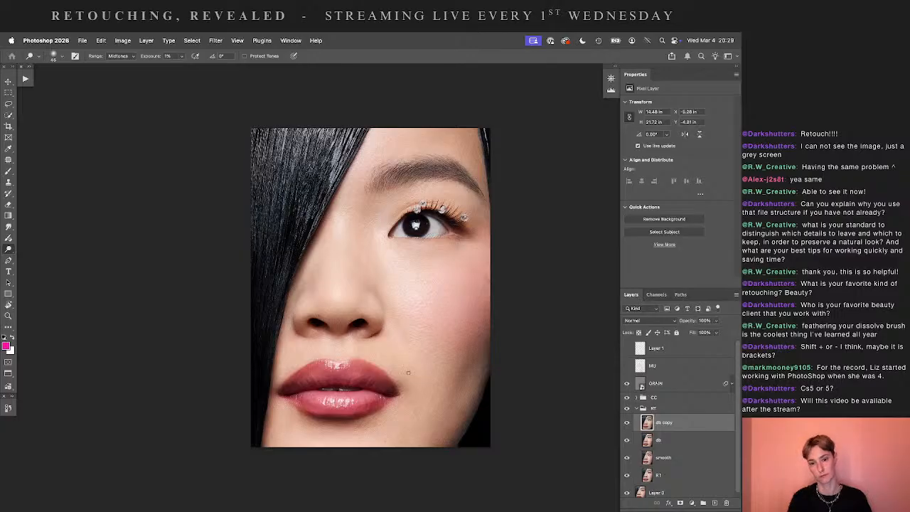
drag(409, 368, 325, 313)
drag(510, 305, 532, 264)
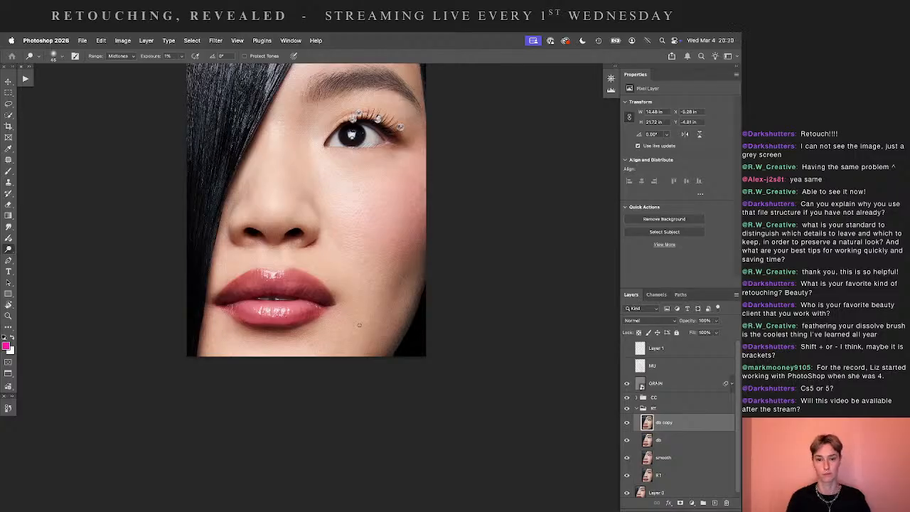
drag(388, 315, 483, 305)
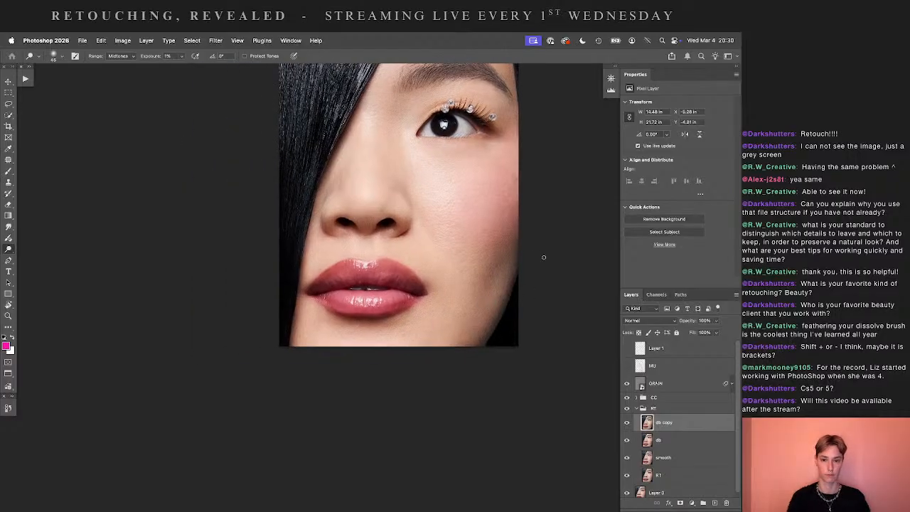
- Set the exposure to 2% and refine the midtones around the lips and the chin below them with a small brush
key(super+plus)
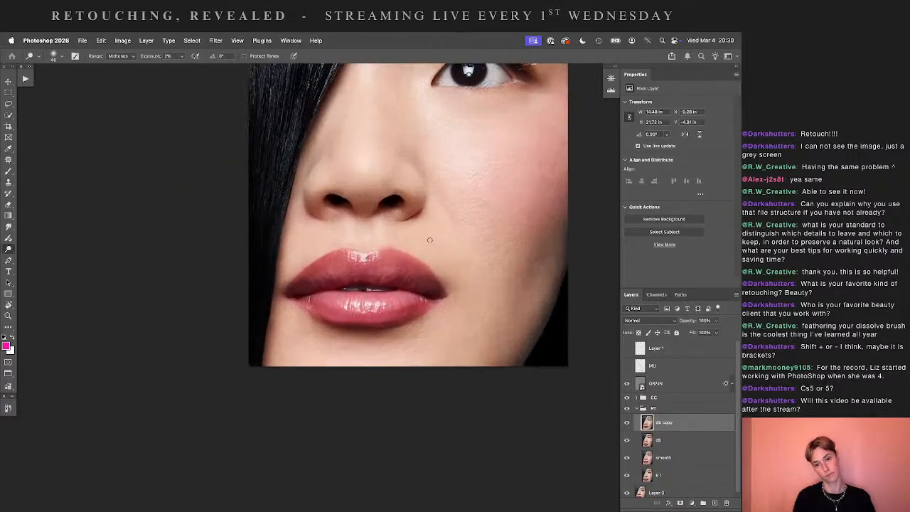
key(0)
key(2)
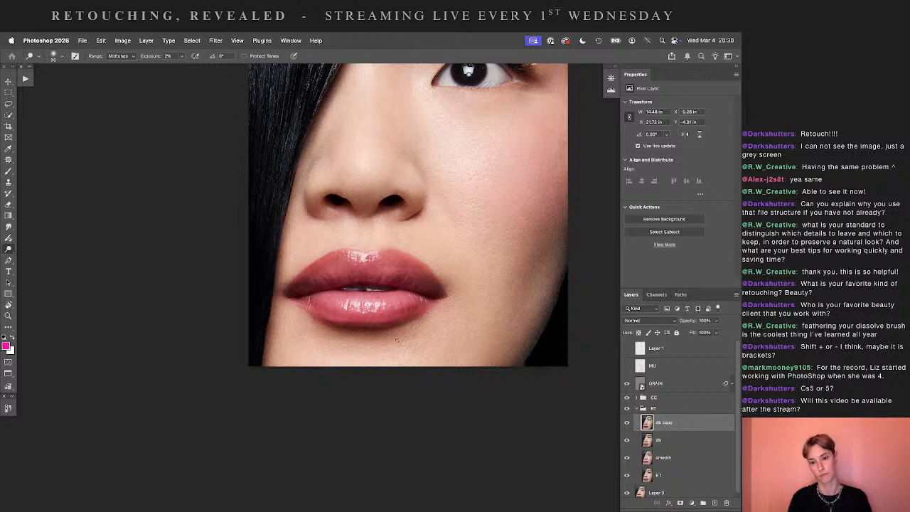
mouse_move(424, 315)
mouse_down()
mouse_move(409, 264)
mouse_move(386, 241)
mouse_up()
key(bracketright)
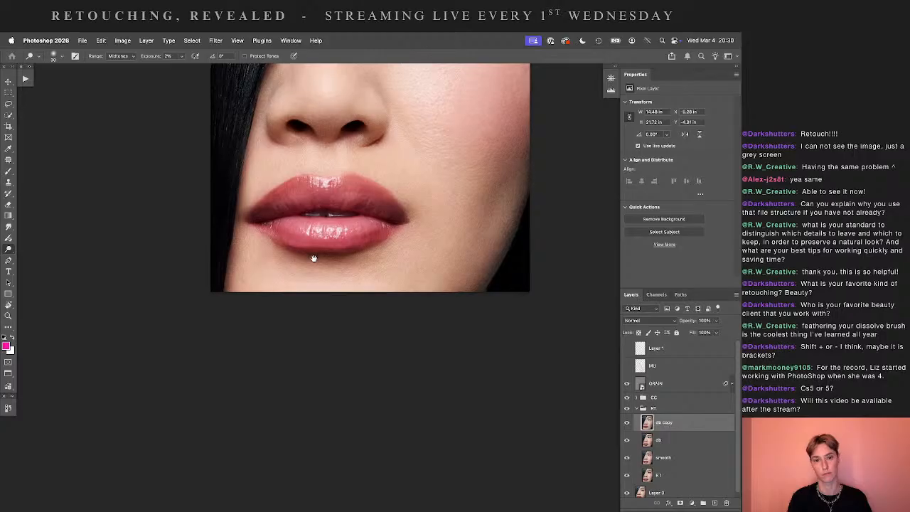
drag(278, 240, 281, 283)
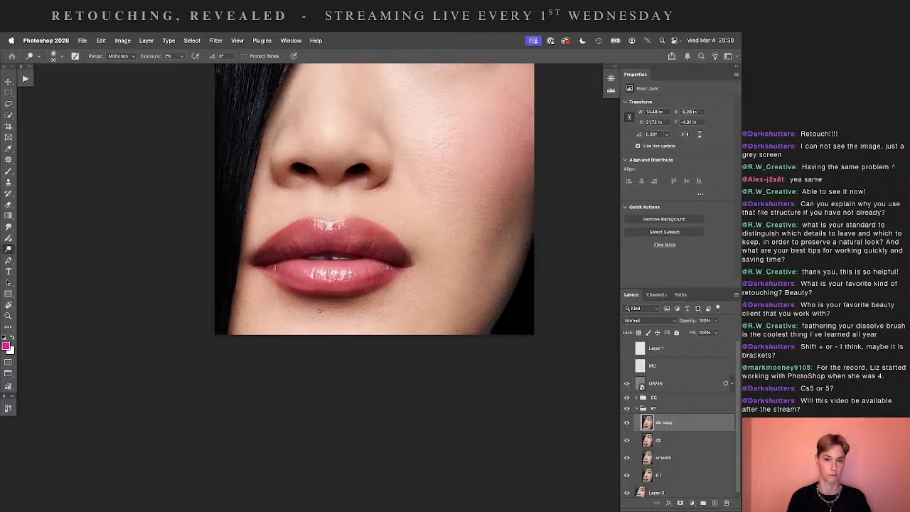
- Continue evening the cheek and jaw midtones on the db copy layer at 2% exposure
scroll(430, 287, up, 3)
scroll(437, 270, right, 2)
scroll(348, 349, right, 2)
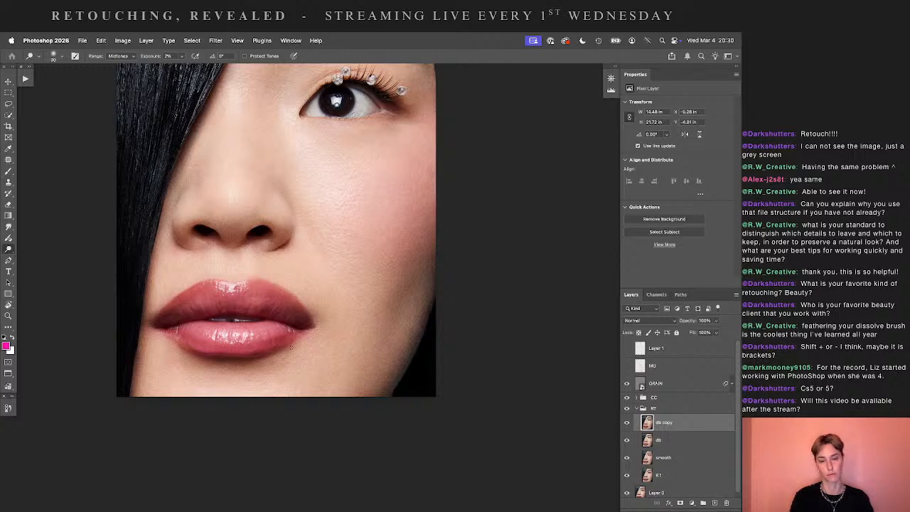
drag(394, 347, 444, 383)
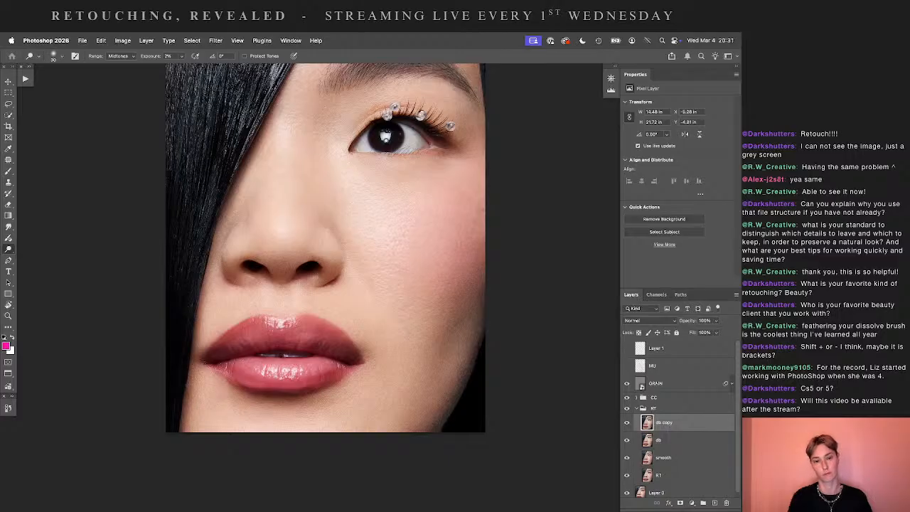
drag(544, 340, 525, 414)
- Compare the portrait with the db copy layer hidden and shown, and refine the broad cheek shading at 1% exposure in a reduced view
click(627, 421)
click(627, 421)
key(super+minus)
key(super+minus)
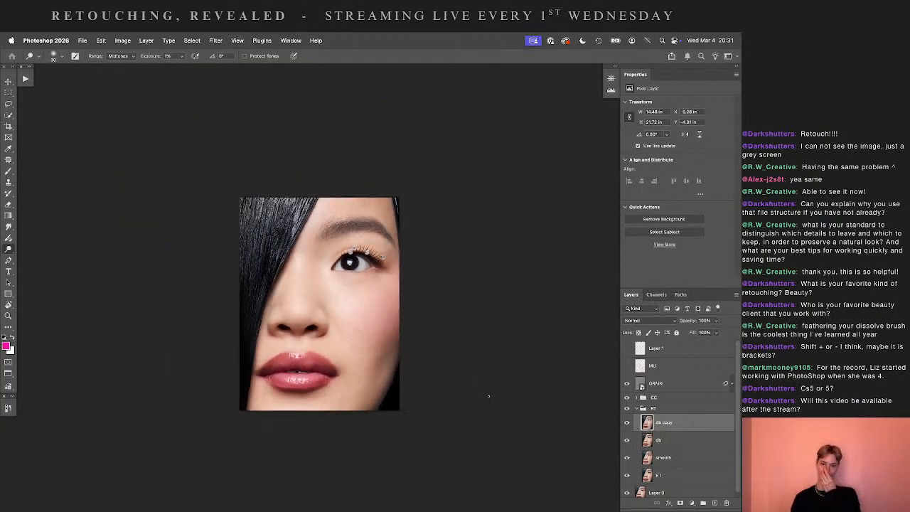
drag(546, 338, 493, 238)
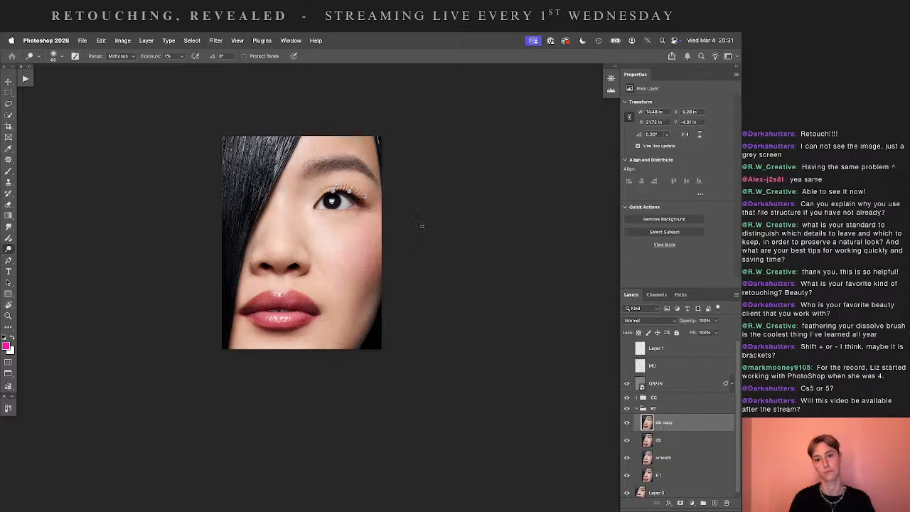
scroll(412, 229, up, 2)
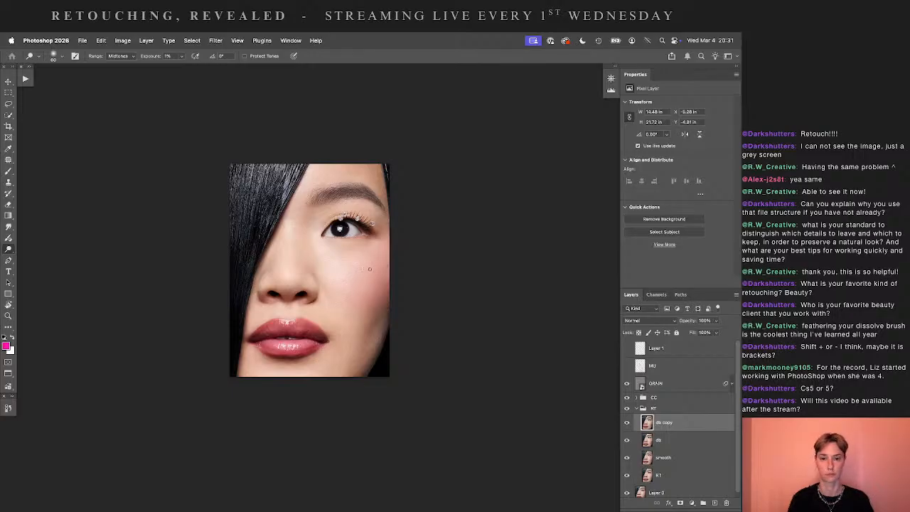
scroll(449, 221, down, 3)
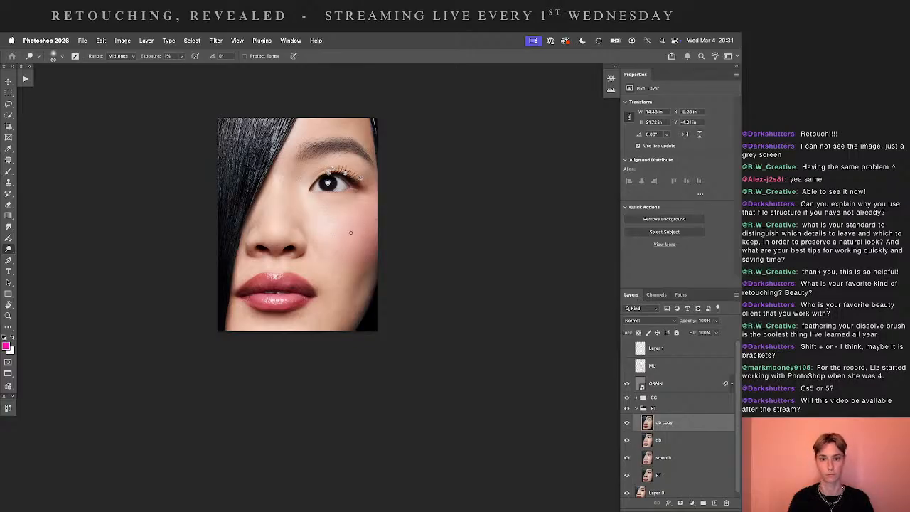
drag(502, 204, 528, 161)
drag(542, 371, 504, 403)
- Examine the cheek skin closely and refine the blush-area midtones on the db copy layer at 1% exposure
key(super+plus)
key(super+plus)
key(super+plus)
drag(471, 352, 582, 341)
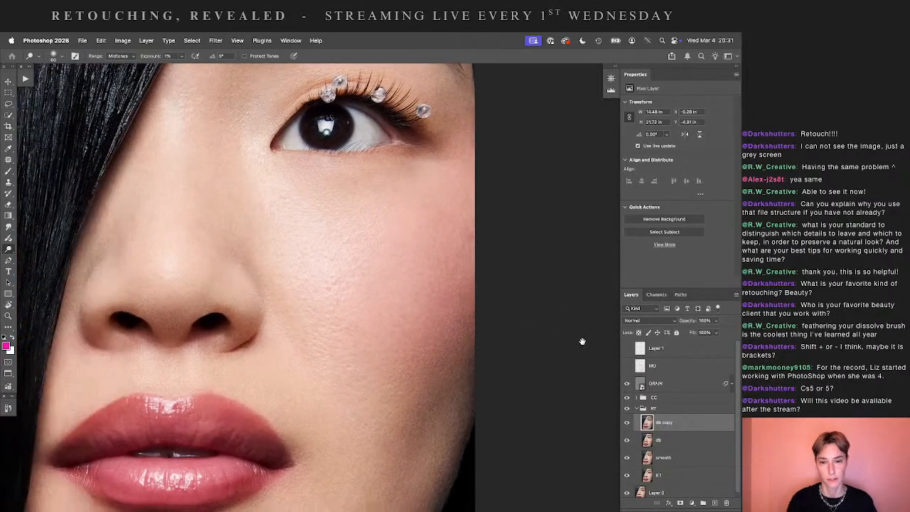
key(super+plus)
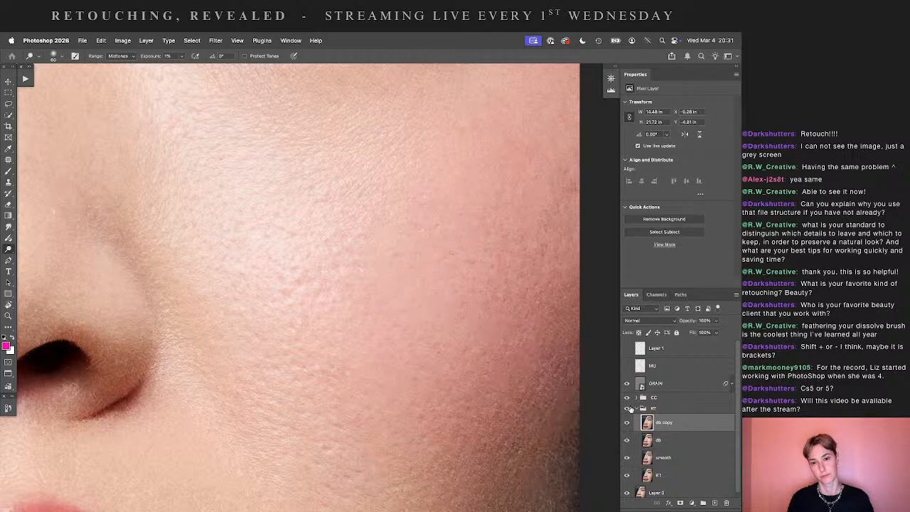
key(super+minus)
key(super+plus)
key(super+minus)
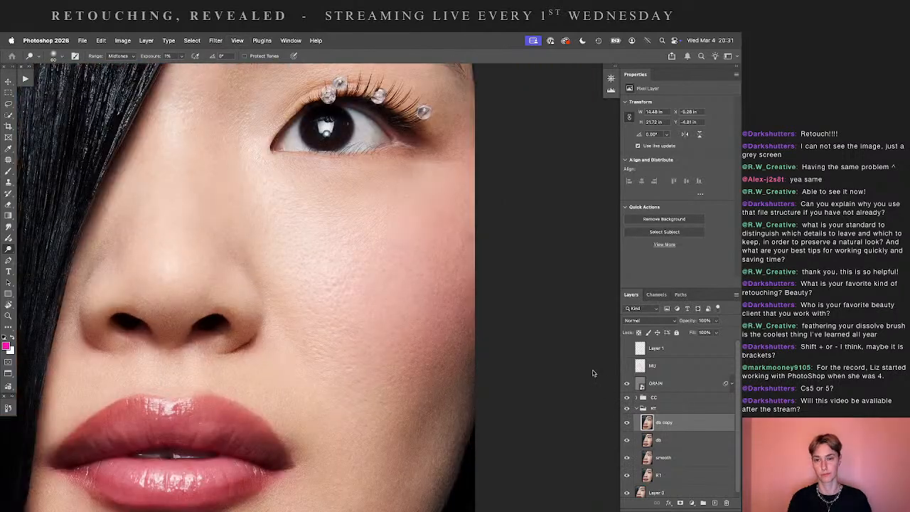
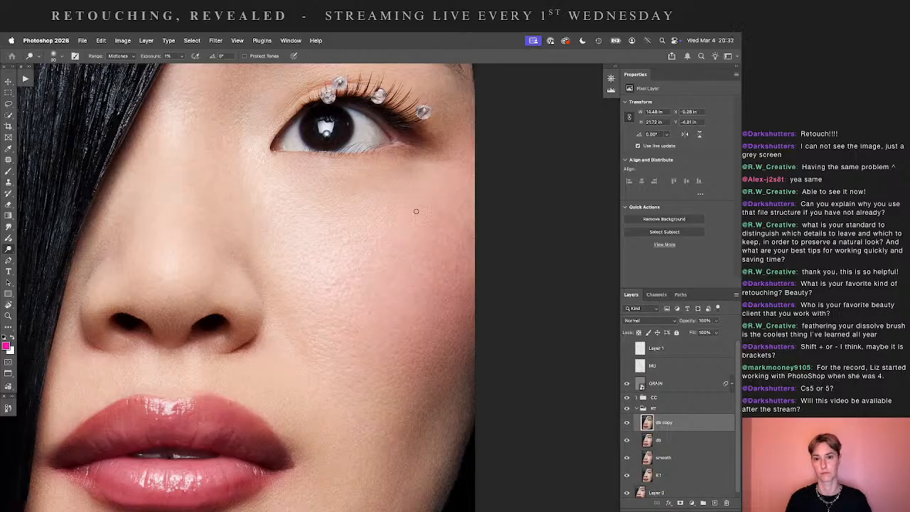
- Reduce the brush size to 20 and refine the outer eye area and the cheek's outer edge at 1% exposure
mouse_move(470, 214)
mouse_down()
mouse_move(464, 260)
mouse_move(431, 327)
mouse_up()
key(bracketleft)
key(bracketleft)
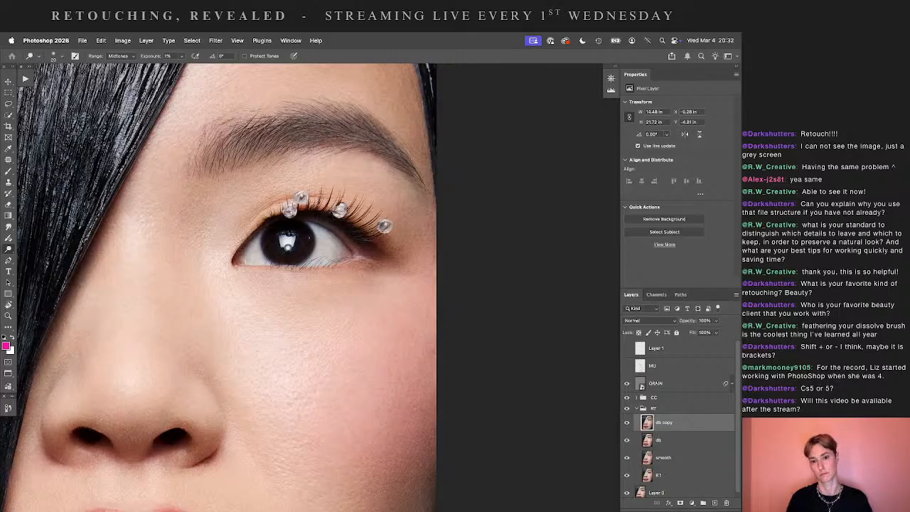
drag(490, 255, 481, 181)
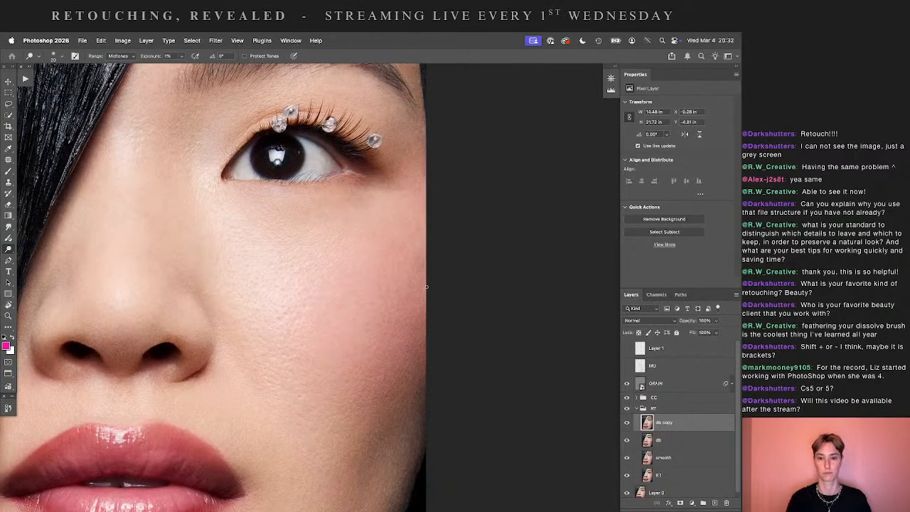
scroll(426, 277, down, 2)
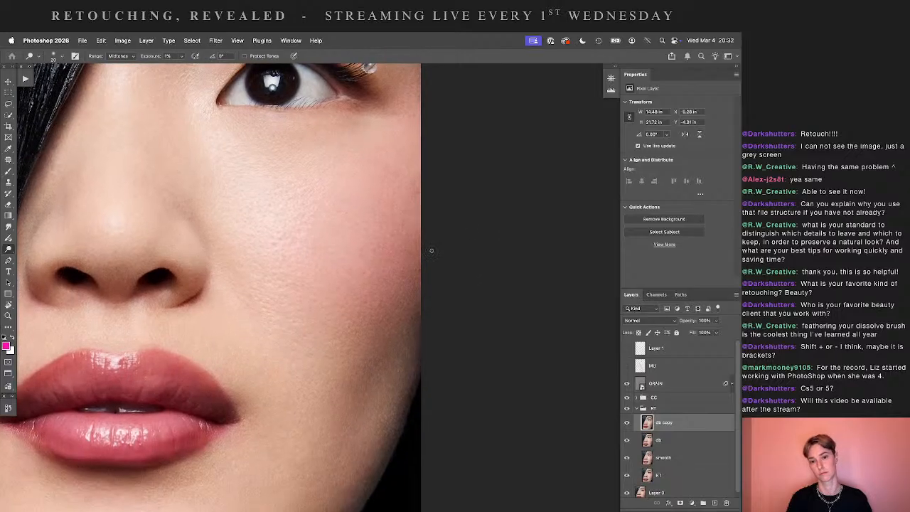
- Refine the facial midtones at 1% exposure with a larger brush, and reduce the db copy and db layers to the single db layer
key(super+0)
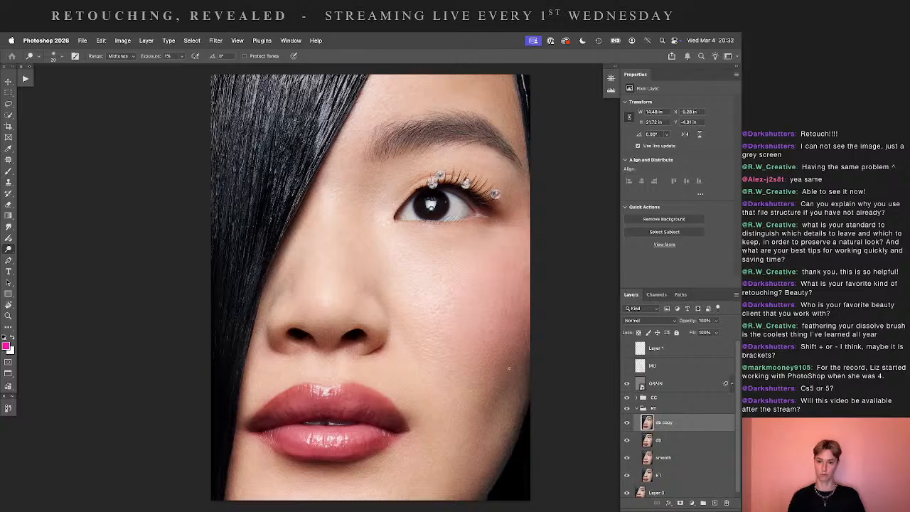
key(super+minus)
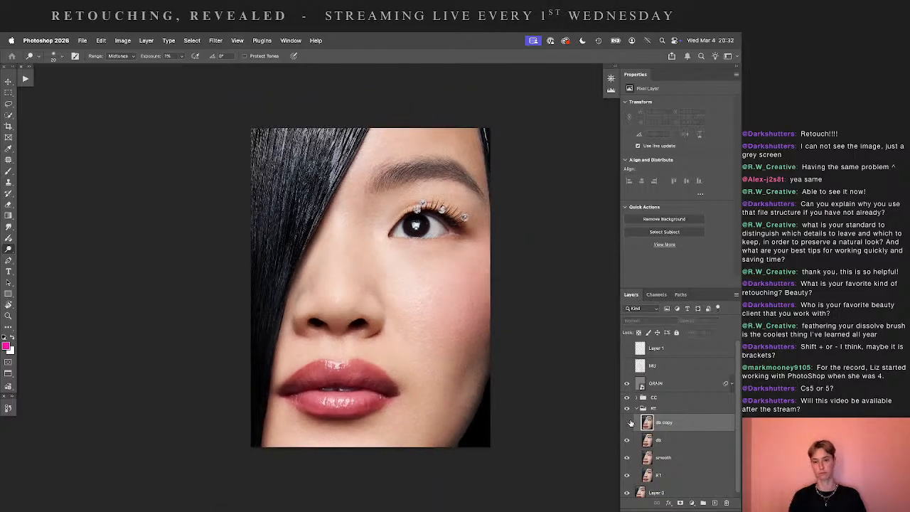
key(bracketright)
key(bracketright)
key(bracketright)
key(bracketright)
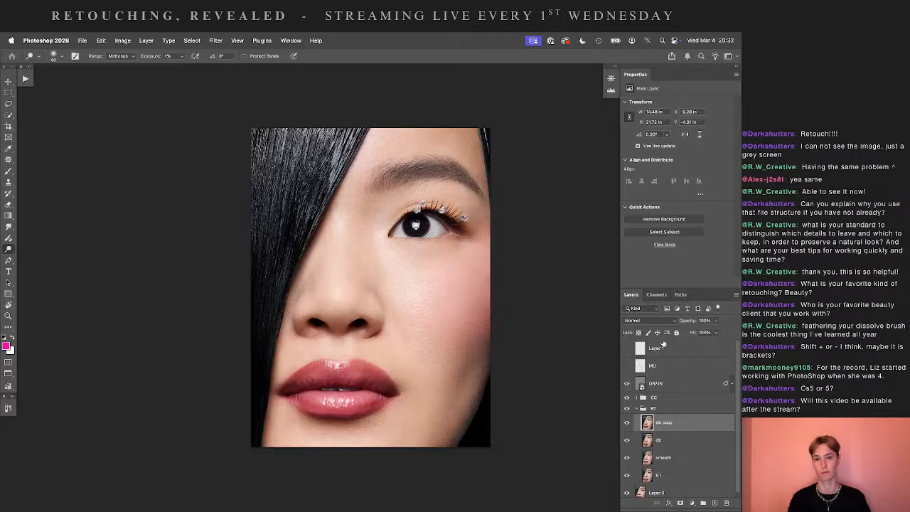
click(626, 422)
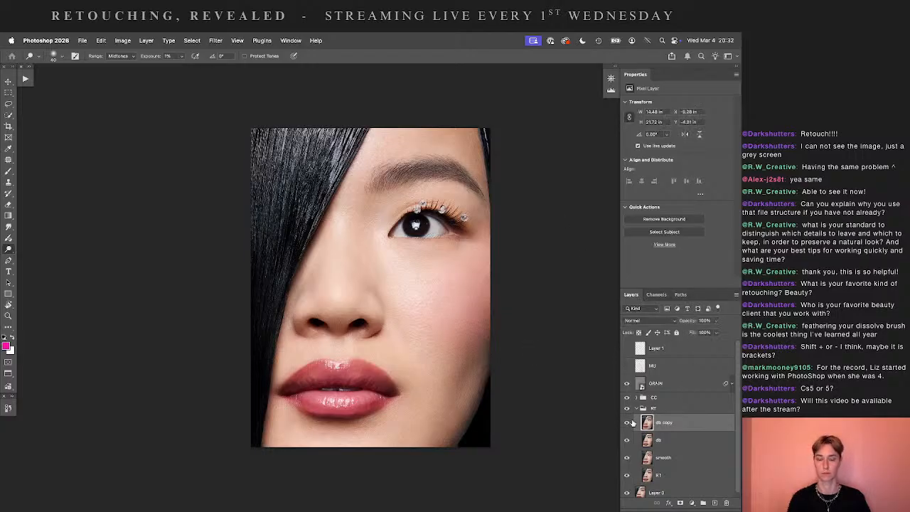
key(Delete)
- Compare the whole portrait with the RT group repeatedly hidden and shown
key(super+minus)
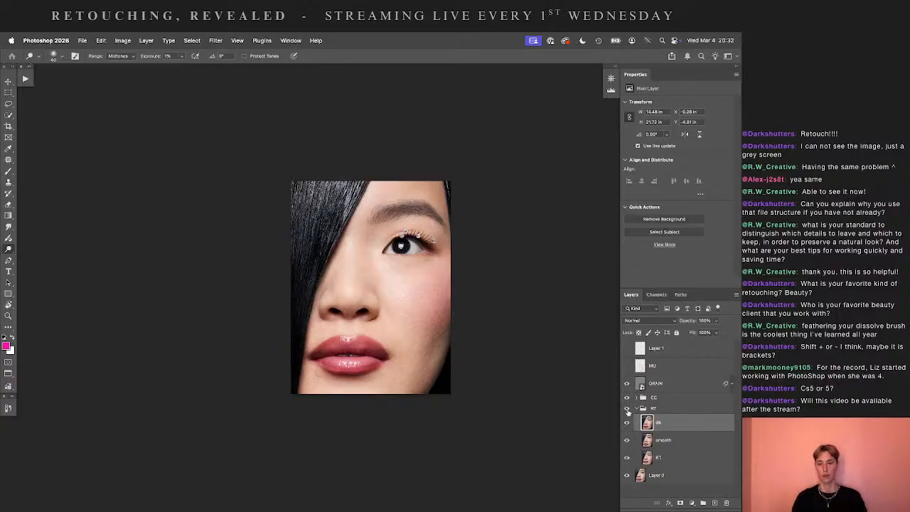
key(super+plus)
click(626, 409)
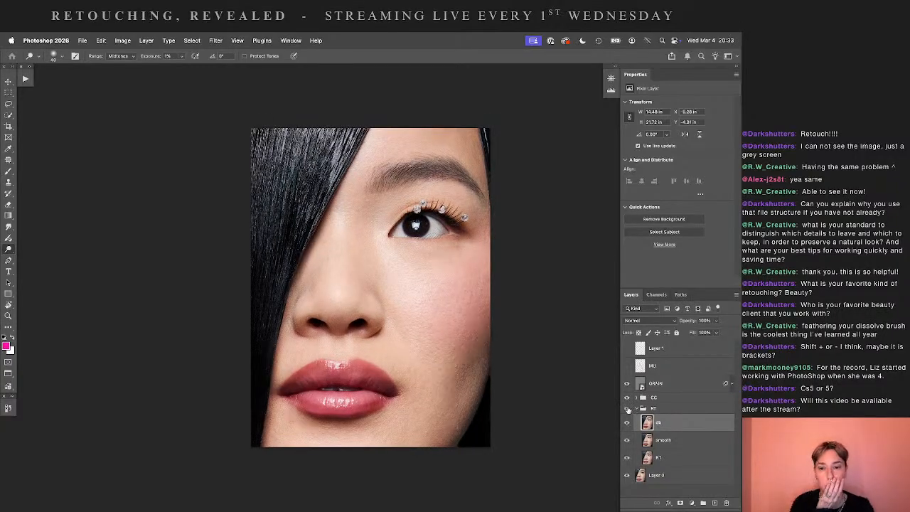
click(626, 409)
click(626, 409)
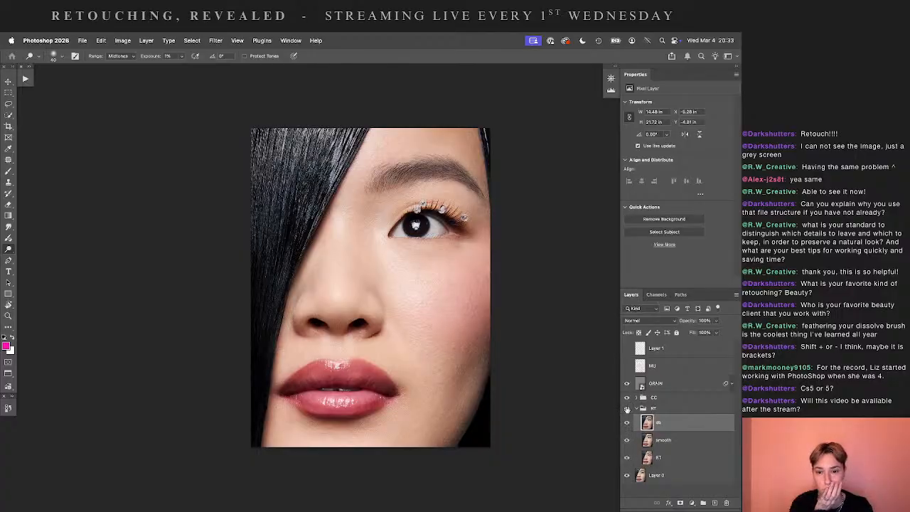
click(627, 408)
click(626, 409)
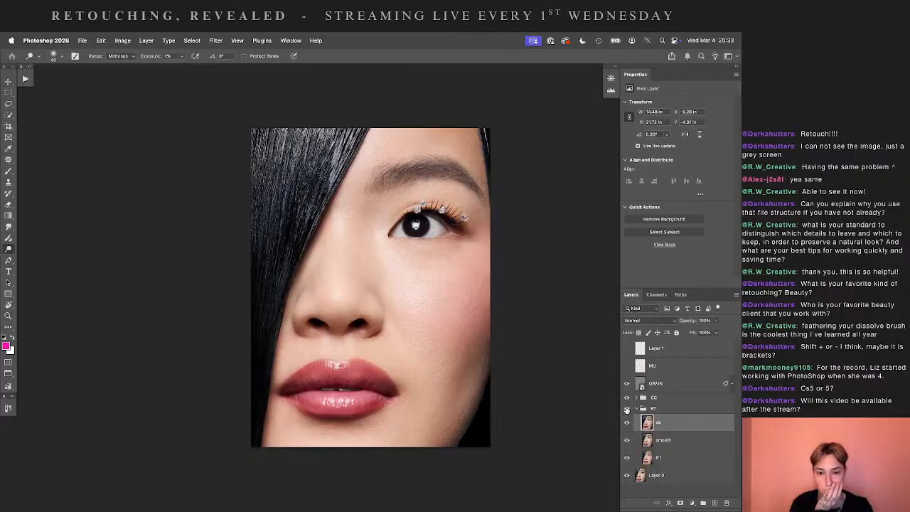
click(626, 408)
click(626, 409)
click(626, 408)
click(626, 410)
click(626, 410)
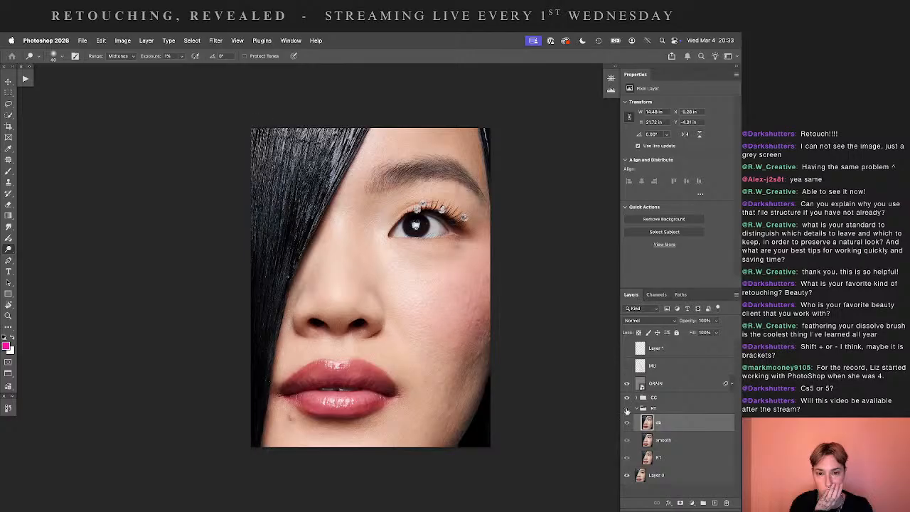
click(626, 409)
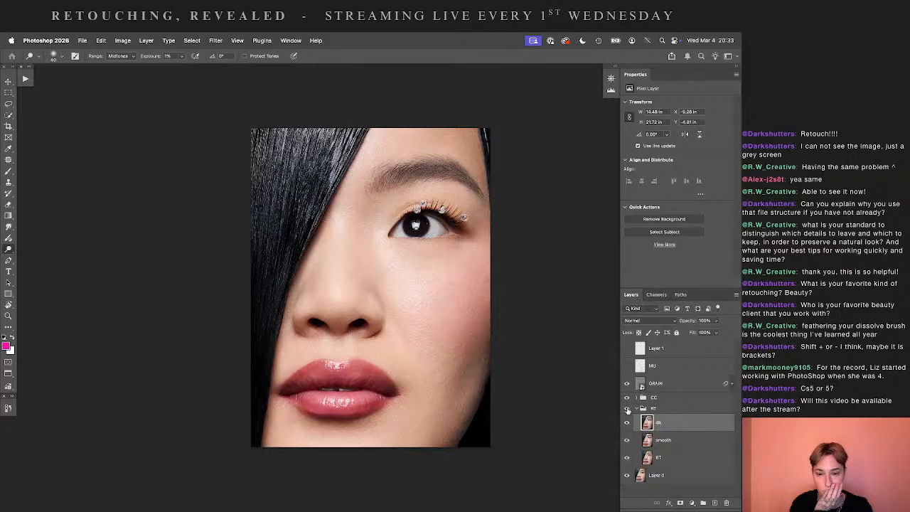
click(626, 409)
click(627, 410)
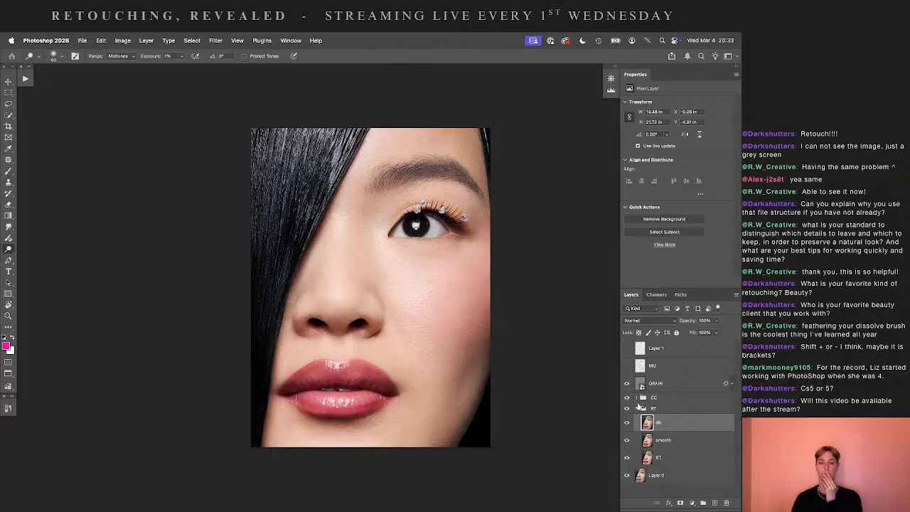
click(627, 410)
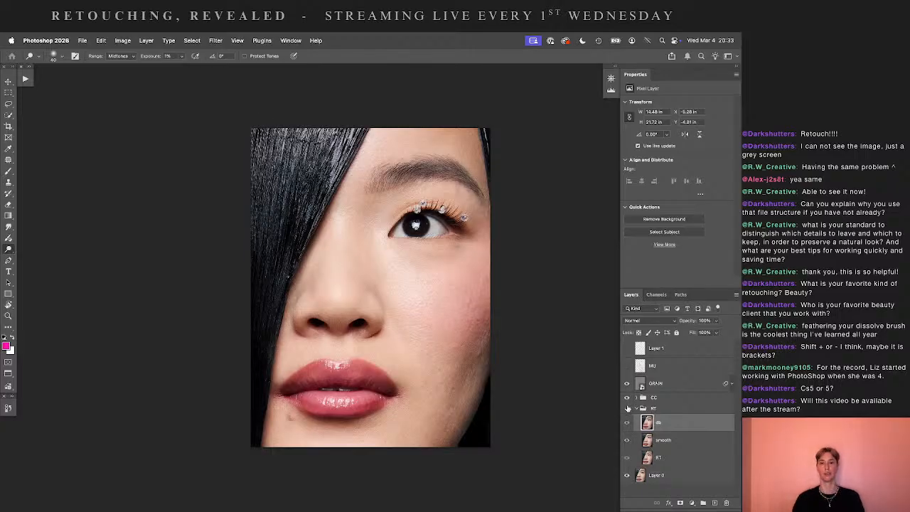
click(626, 410)
- Duplicate the db layer and compare the portrait with the RT group hidden and shown
drag(697, 425, 714, 503)
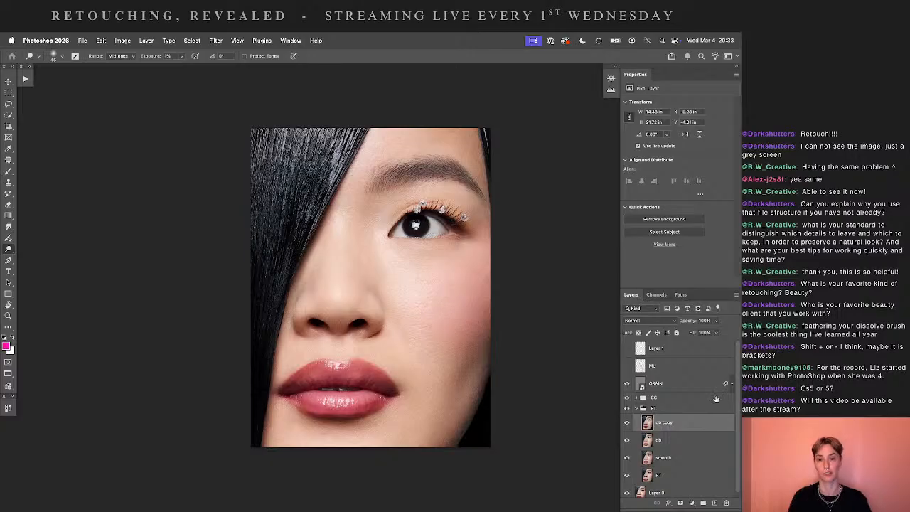
click(628, 410)
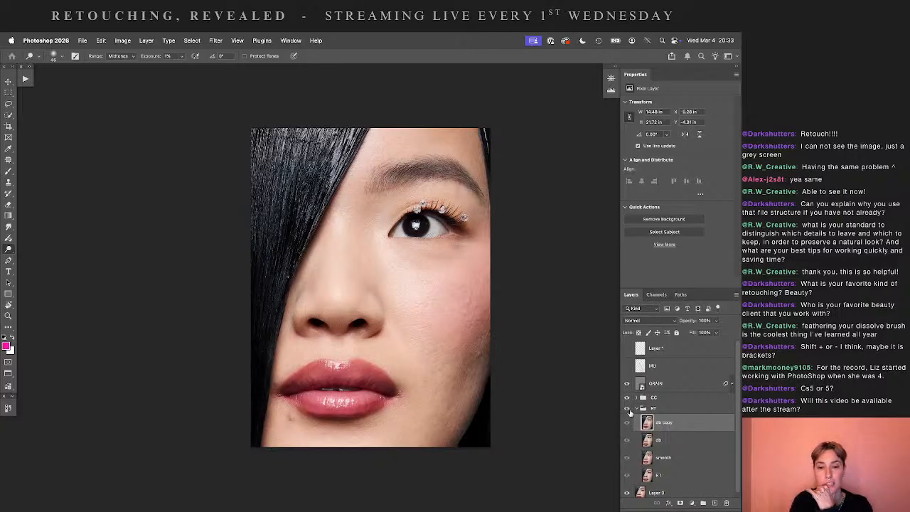
click(628, 410)
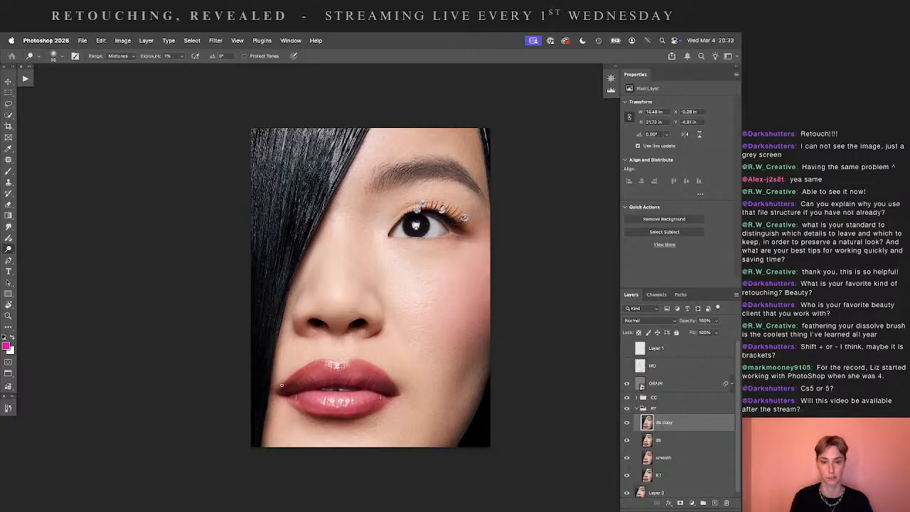
- Reselect the db copy layer and compare the full portrait before and after retouching by repeatedly toggling the RT group's visibility
click(634, 410)
click(627, 409)
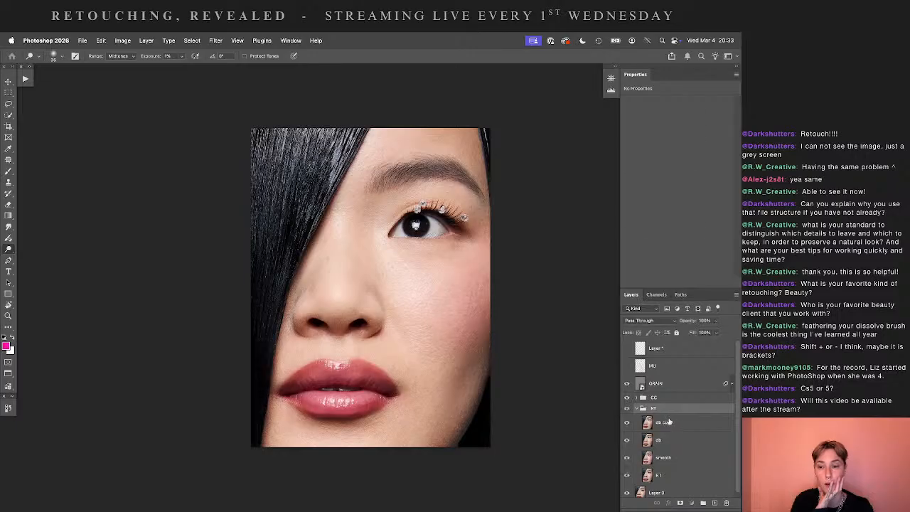
click(669, 423)
click(626, 410)
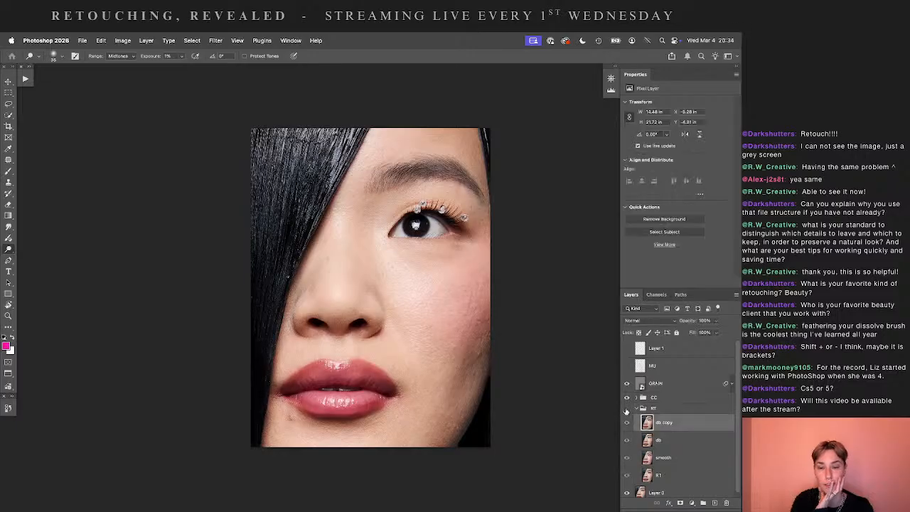
click(626, 410)
click(626, 410)
click(626, 410)
key(super+minus)
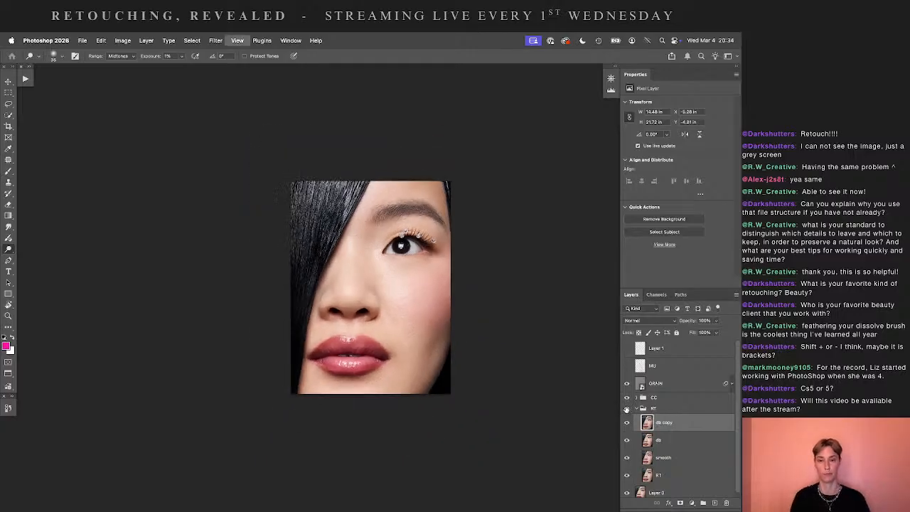
click(627, 410)
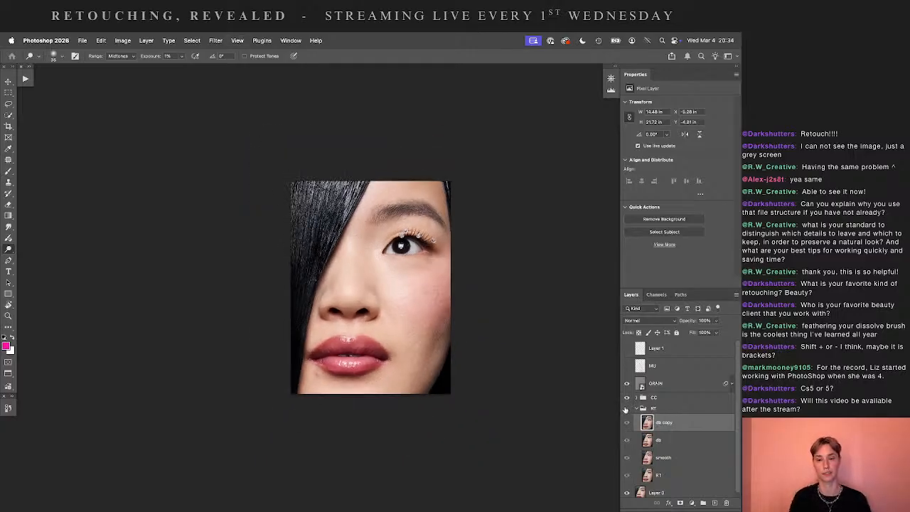
click(626, 409)
click(627, 408)
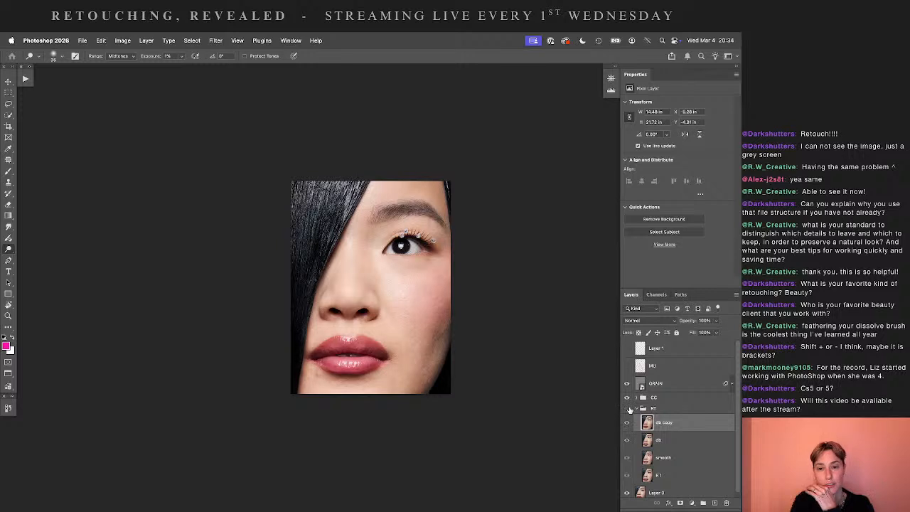
click(627, 410)
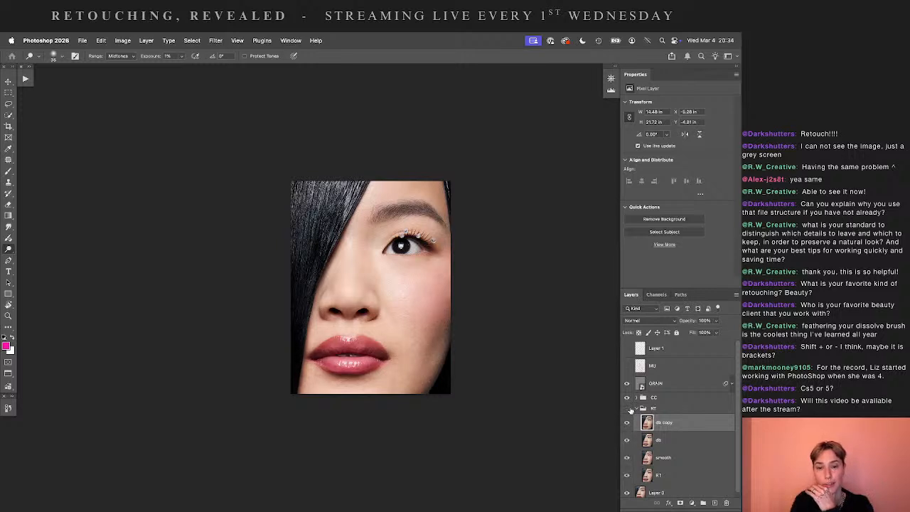
- Toggle the RT group's visibility repeatedly to compare the whole face before and after retouching
click(629, 409)
click(628, 409)
click(627, 408)
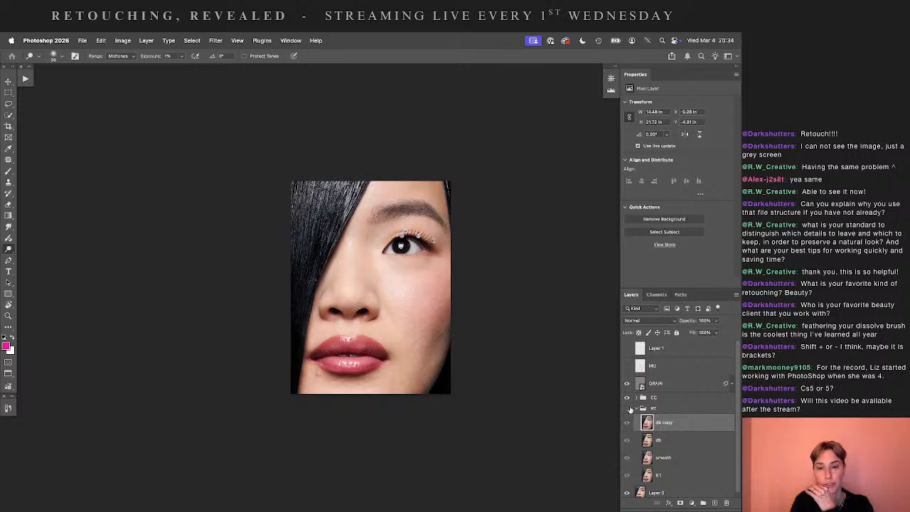
click(627, 409)
click(627, 409)
click(626, 410)
click(628, 408)
click(628, 409)
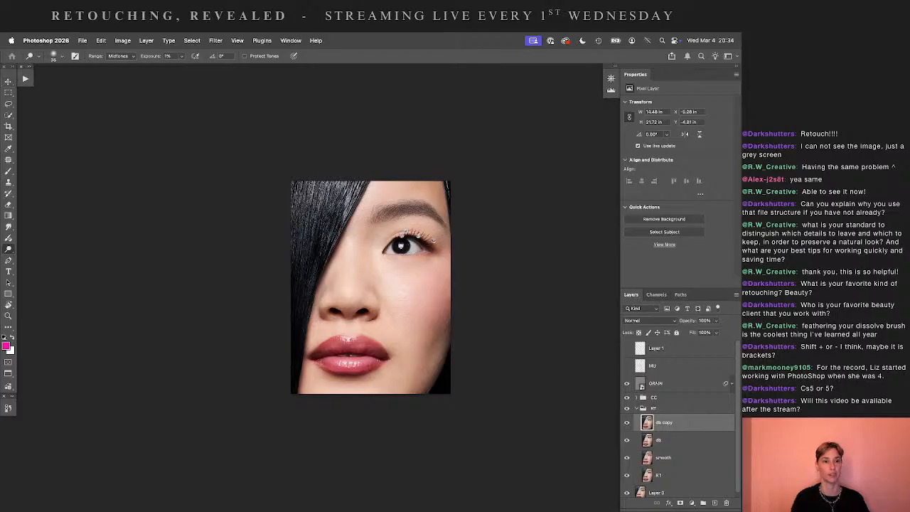
- Examine the cheek's skin texture up close with the RT group hidden and shown
click(8, 81)
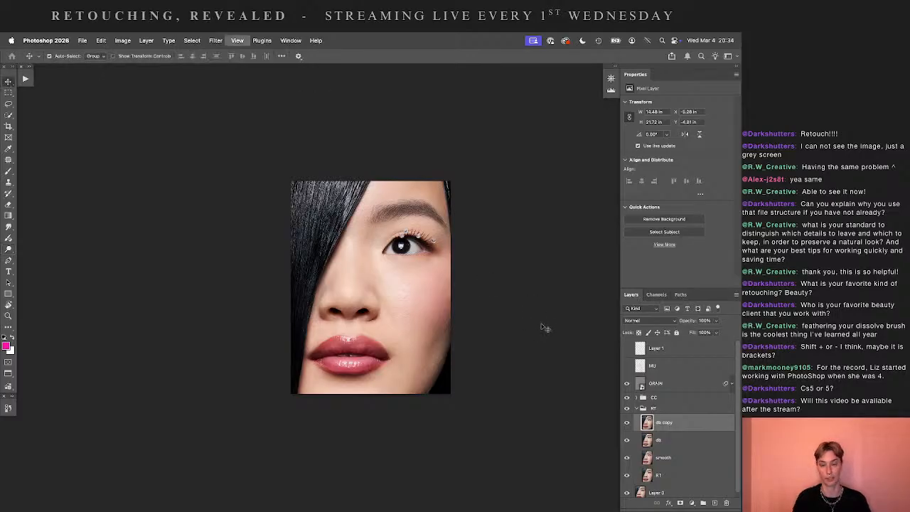
key(super+equal)
key(super+equal)
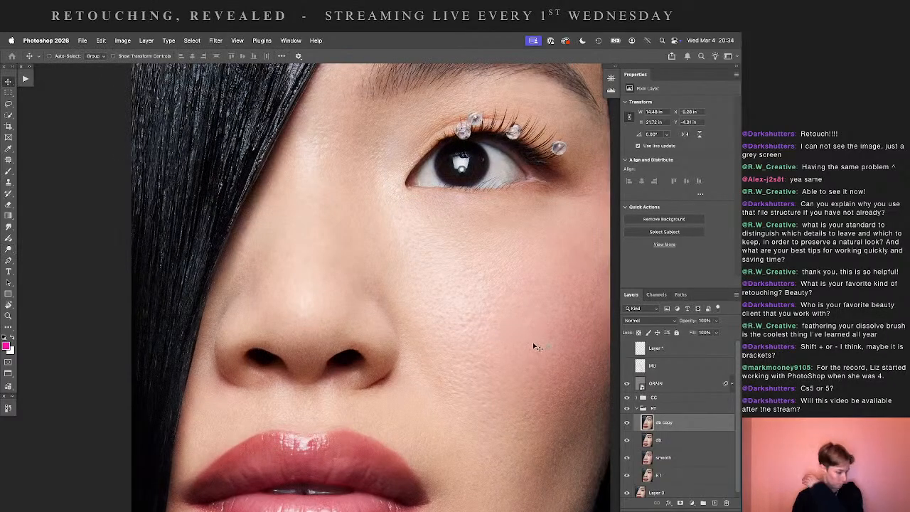
drag(524, 355, 354, 278)
key(super+equal)
drag(535, 308, 489, 240)
drag(523, 319, 536, 269)
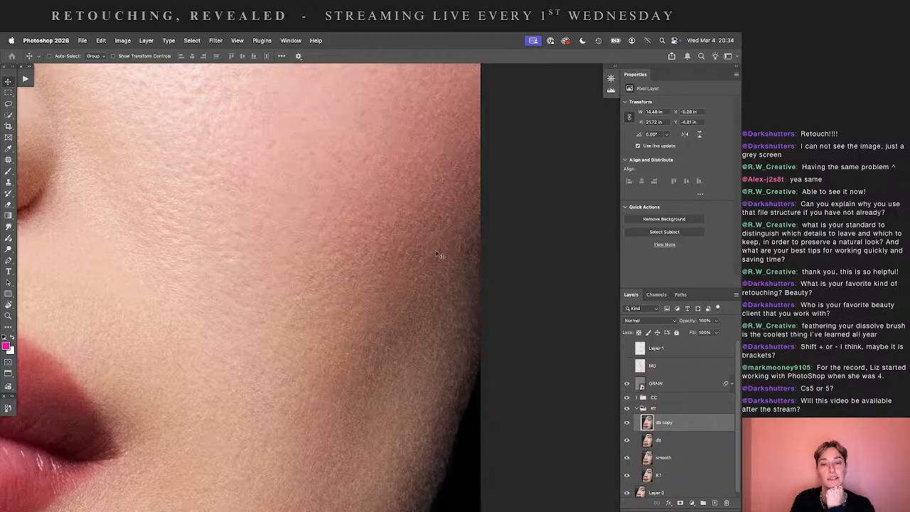
click(626, 412)
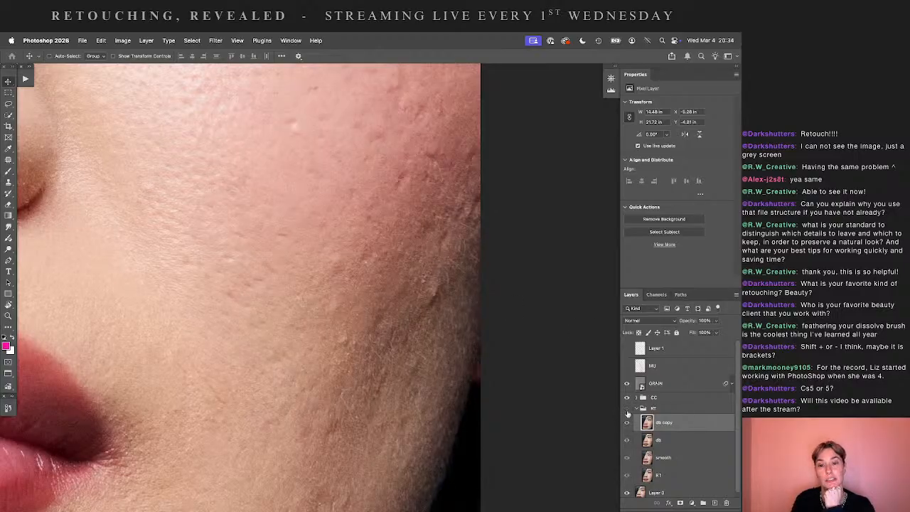
click(626, 411)
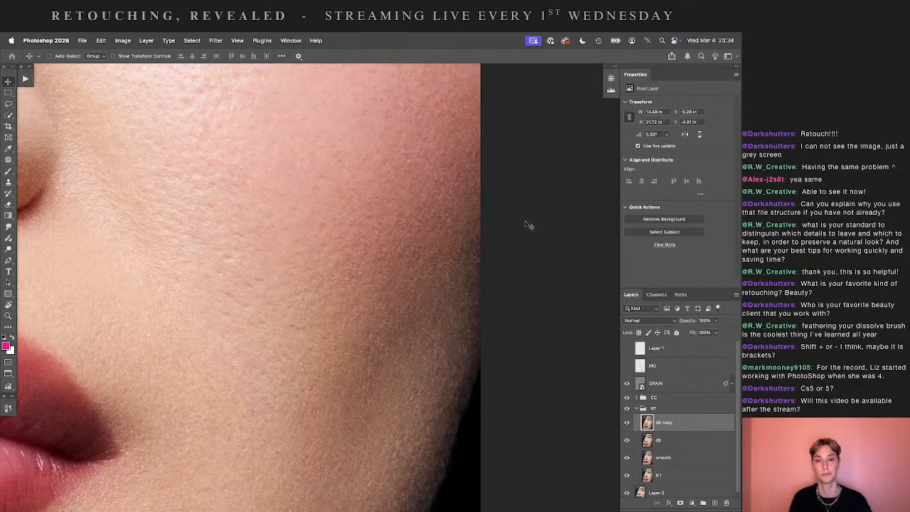
- Compare the jawline and mouth corner up close with and without the RT group
drag(464, 288, 474, 206)
drag(469, 308, 497, 209)
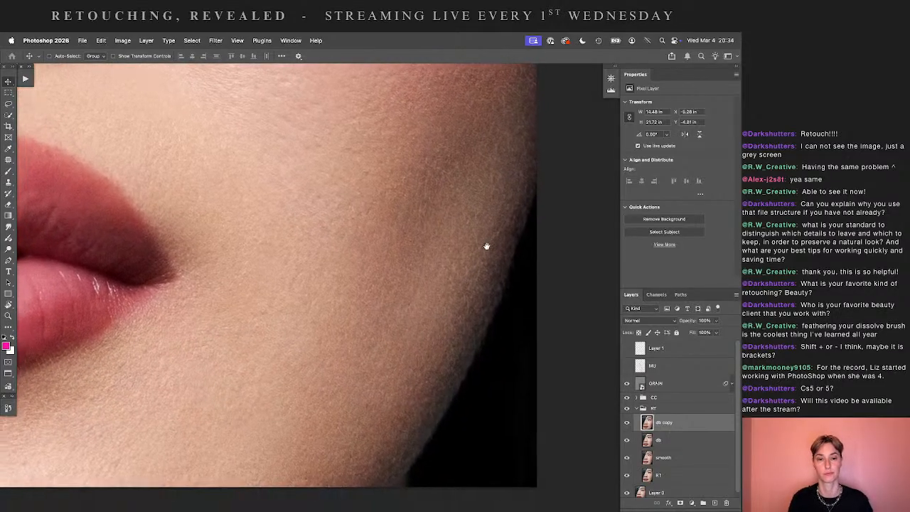
drag(424, 320, 478, 313)
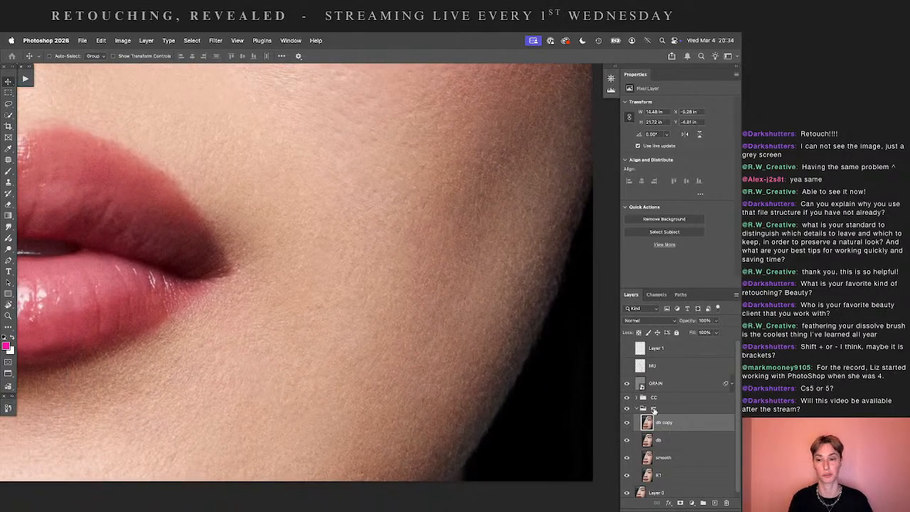
click(628, 411)
click(629, 410)
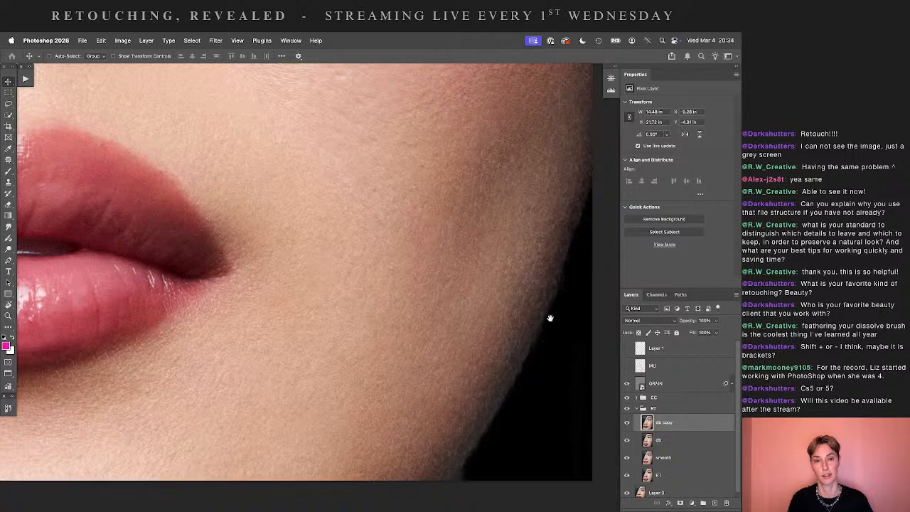
- Compare the upper cheek beside the nose with the RT group switched off and on
scroll(550, 317, up, 3)
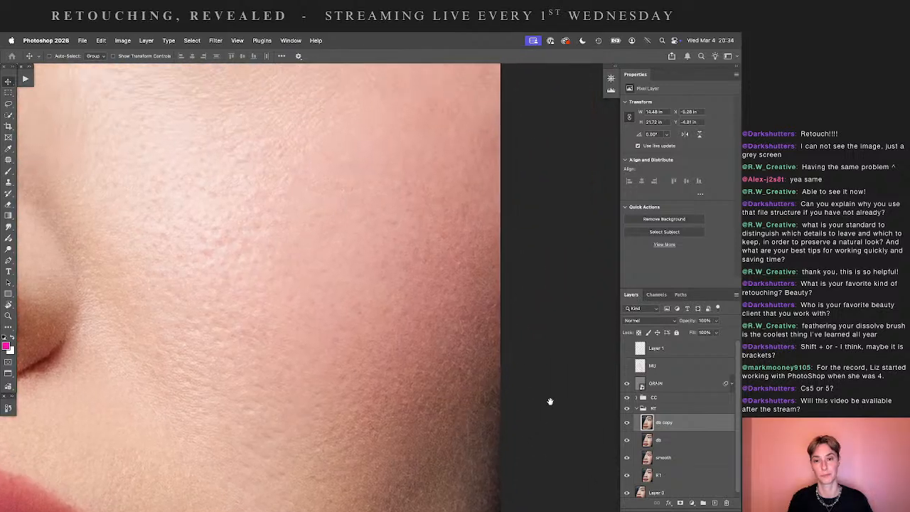
click(627, 409)
click(626, 410)
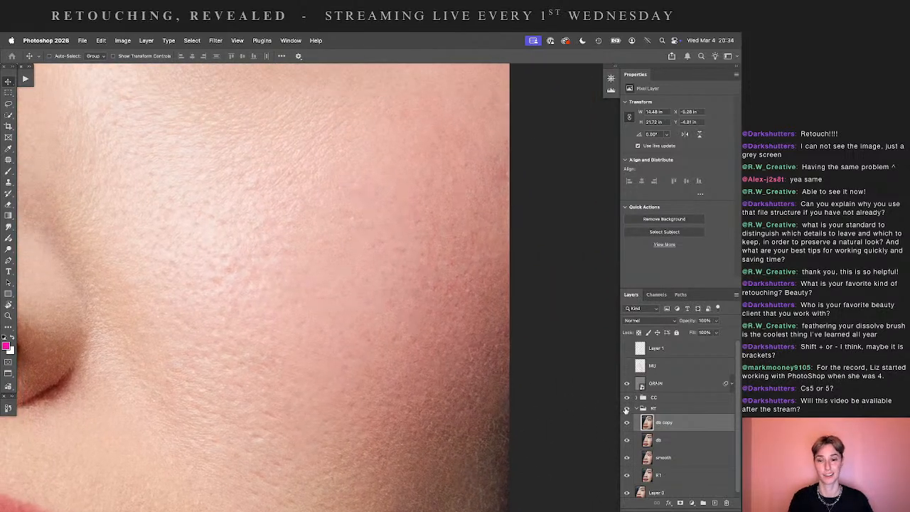
click(627, 411)
click(626, 410)
click(627, 410)
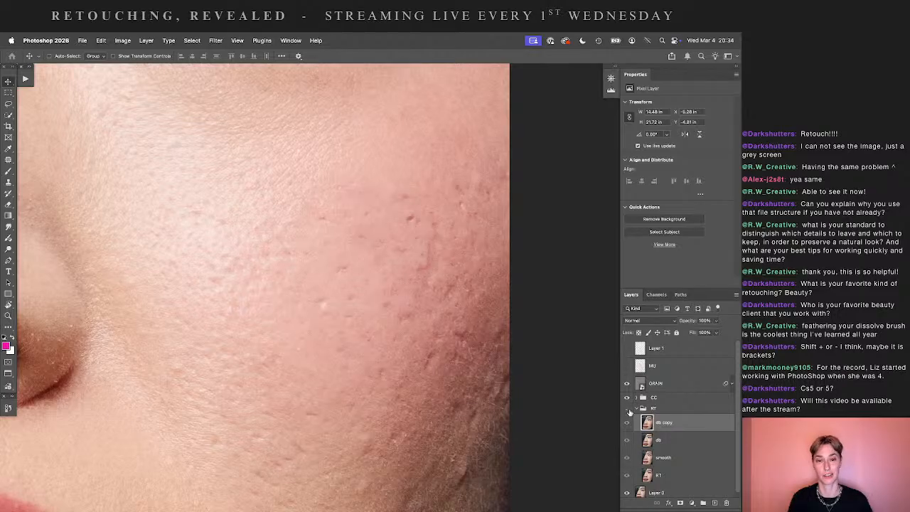
click(626, 410)
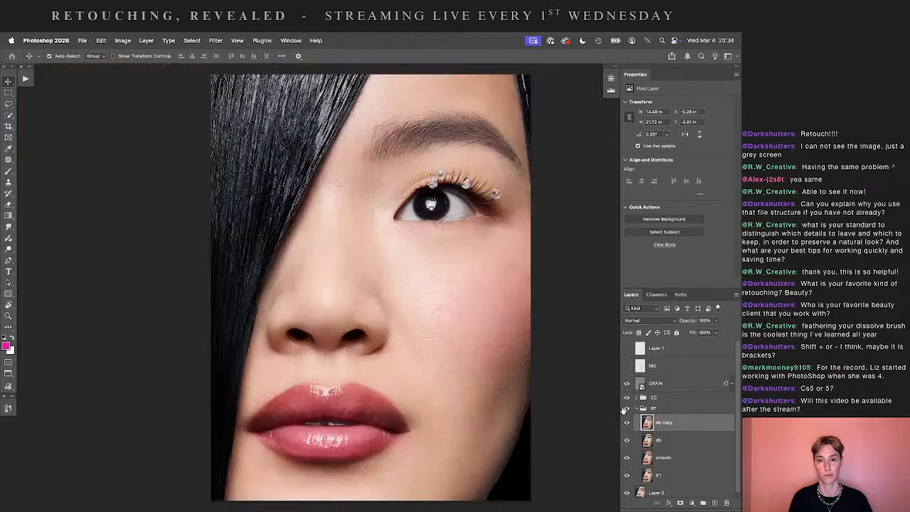
- View the full portrait at a reduced size and check it with and without the RT group
key(super+0)
key(super+minus)
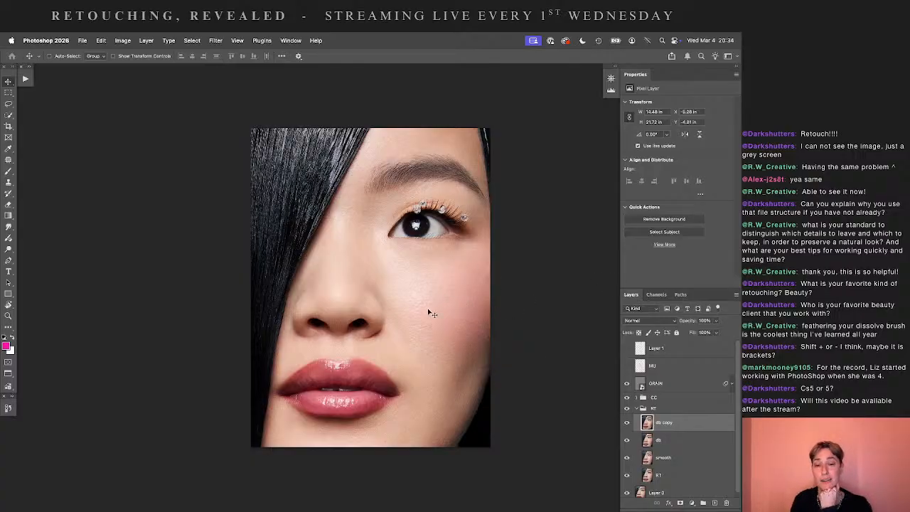
click(627, 409)
click(627, 409)
click(627, 409)
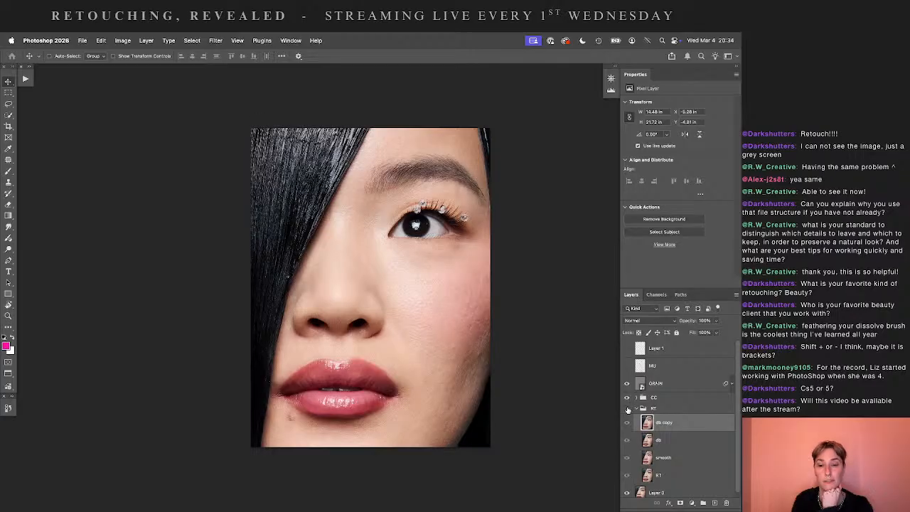
click(626, 410)
click(627, 410)
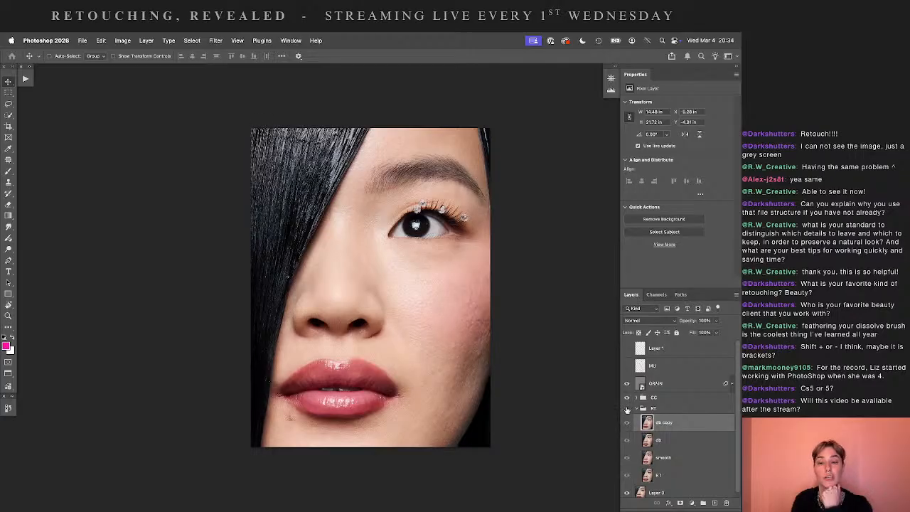
click(627, 409)
click(627, 410)
click(627, 409)
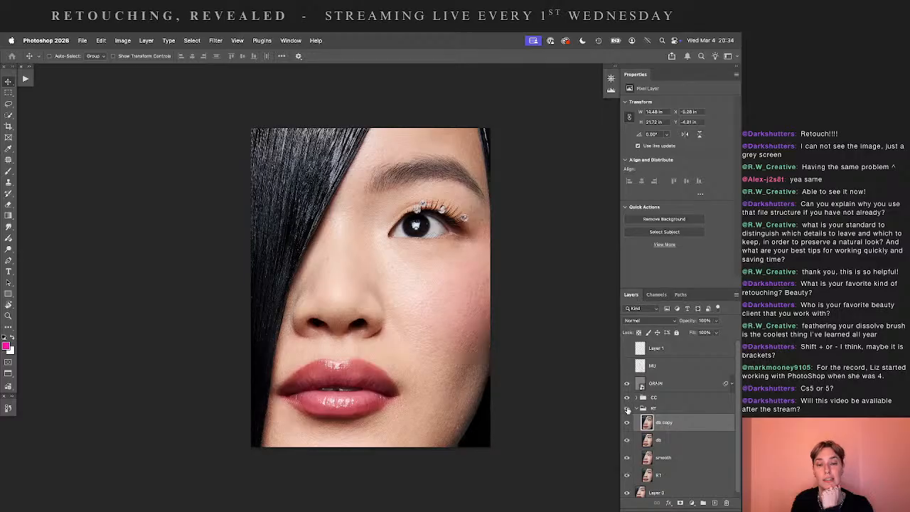
- Set the Clone Stamp tool to Lighten mode with 30% opacity
key(o)
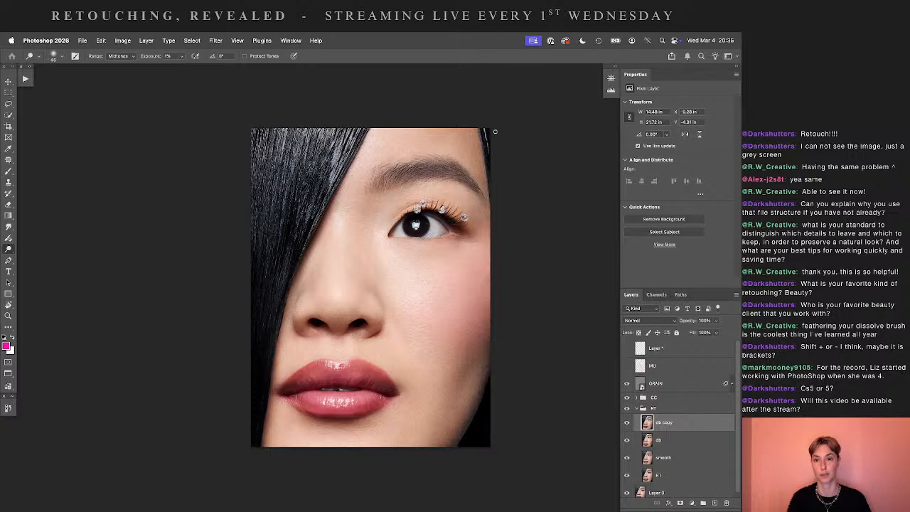
key(s)
click(129, 56)
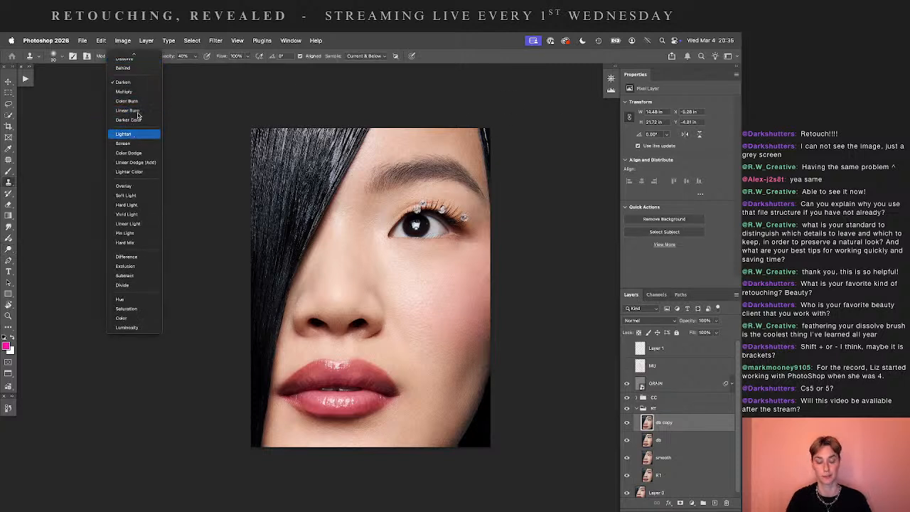
click(132, 134)
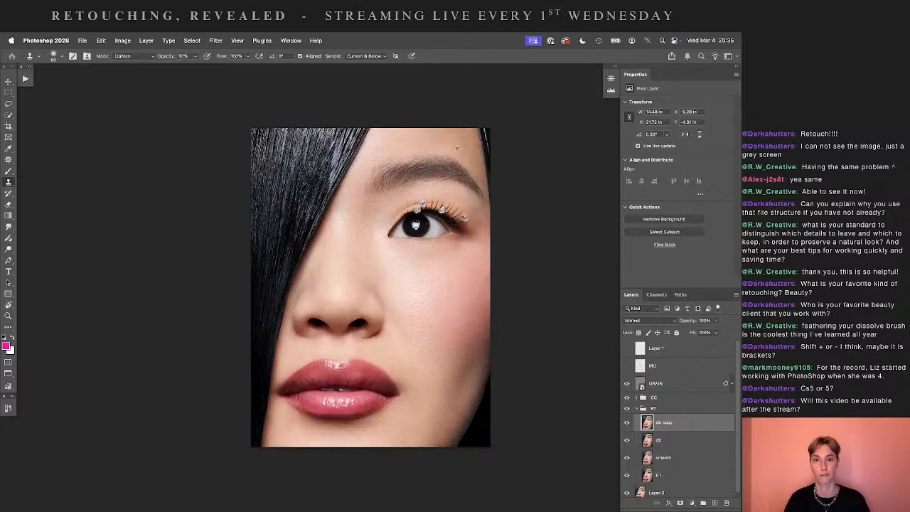
key(3)
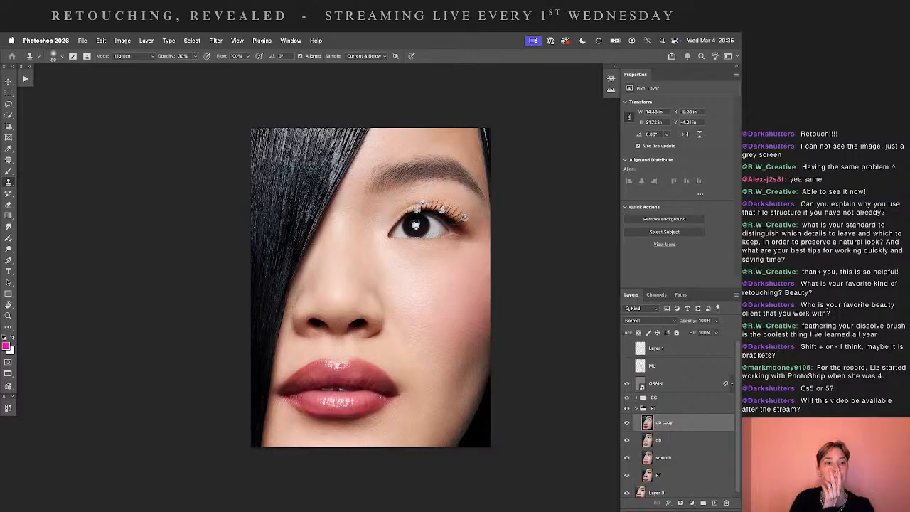
- Delete the db copy layer from the RT group
click(10, 84)
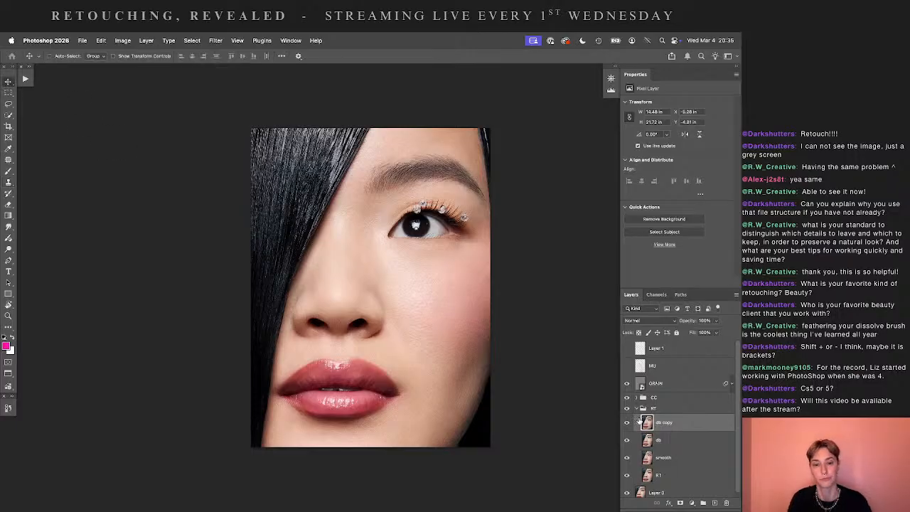
key(Delete)
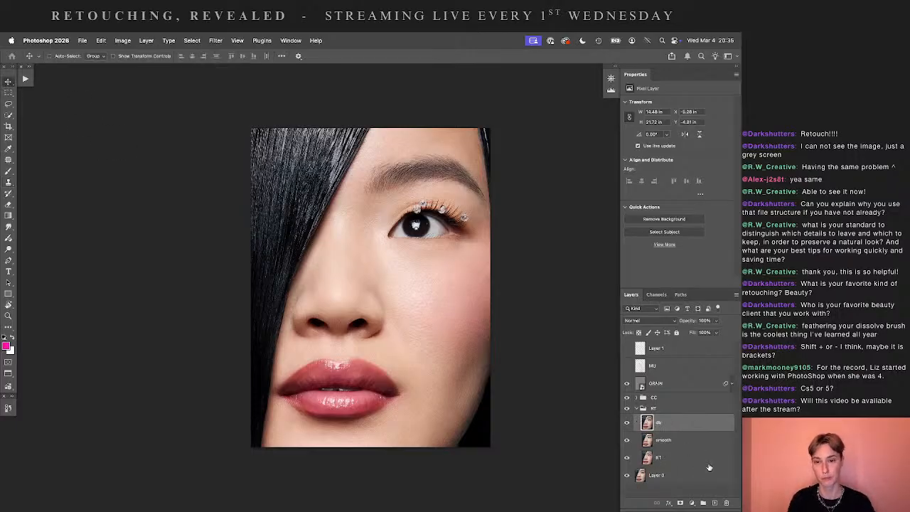
- Create a group named "local" above the db layer and add a Curves adjustment layer inside it
click(703, 503)
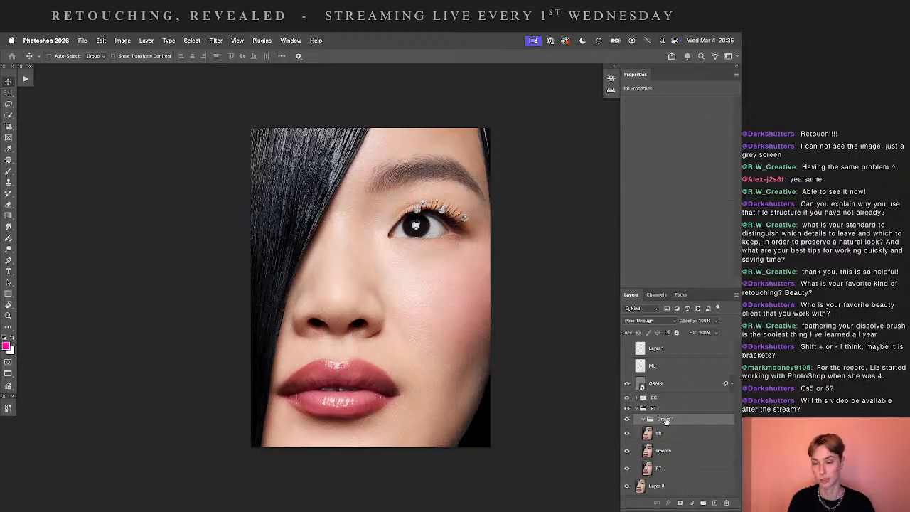
double_click(664, 419)
text(local)
key(Return)
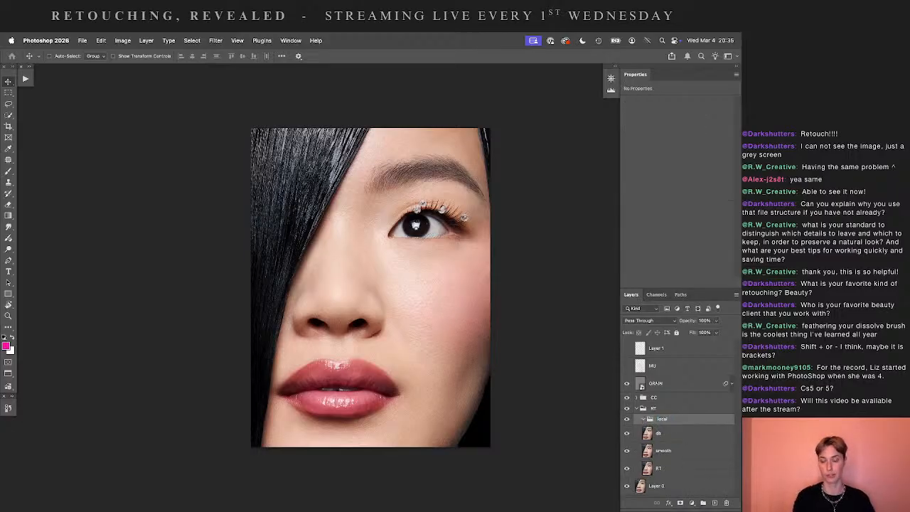
click(692, 502)
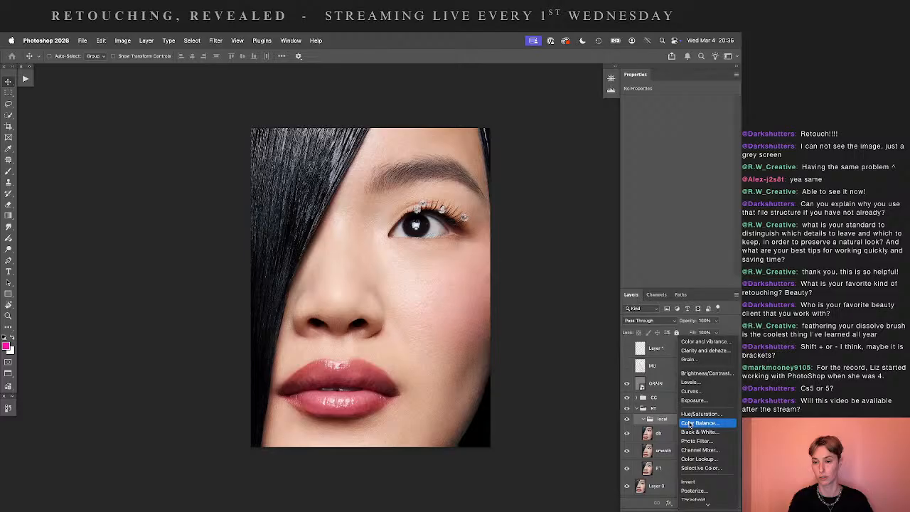
click(716, 391)
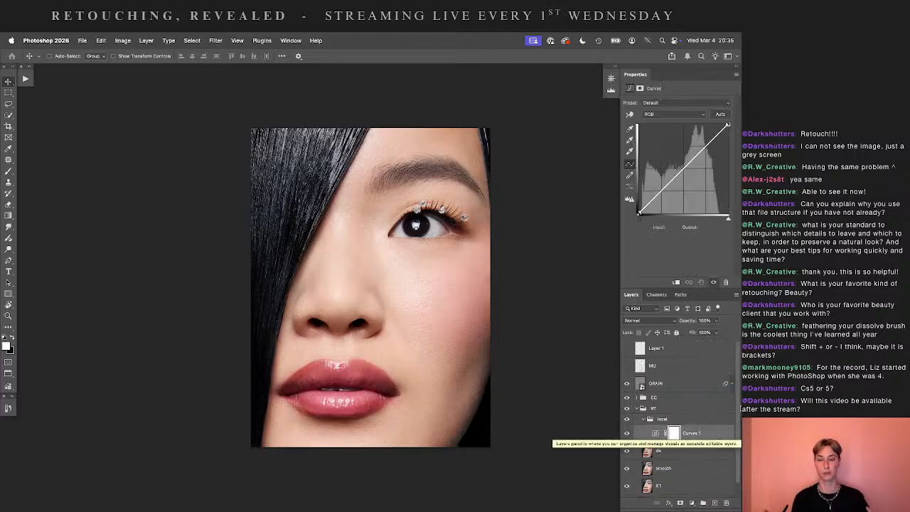
- Compare the portrait with and without the RT group, checking the skin around the nose, lips and cheek
click(626, 411)
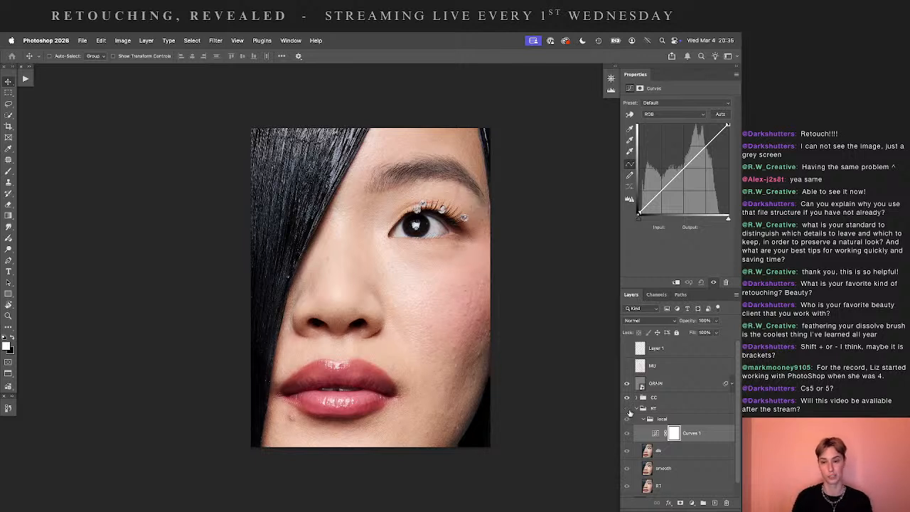
click(627, 411)
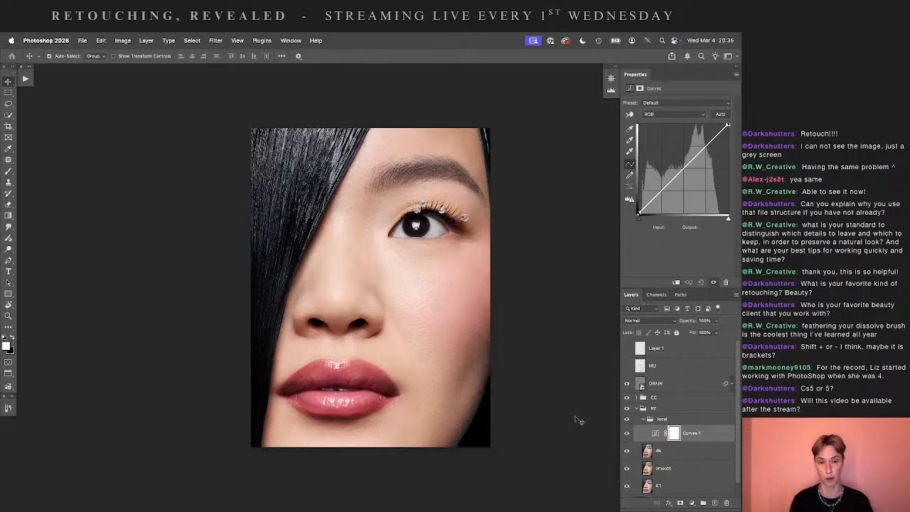
scroll(372, 325, up, 5)
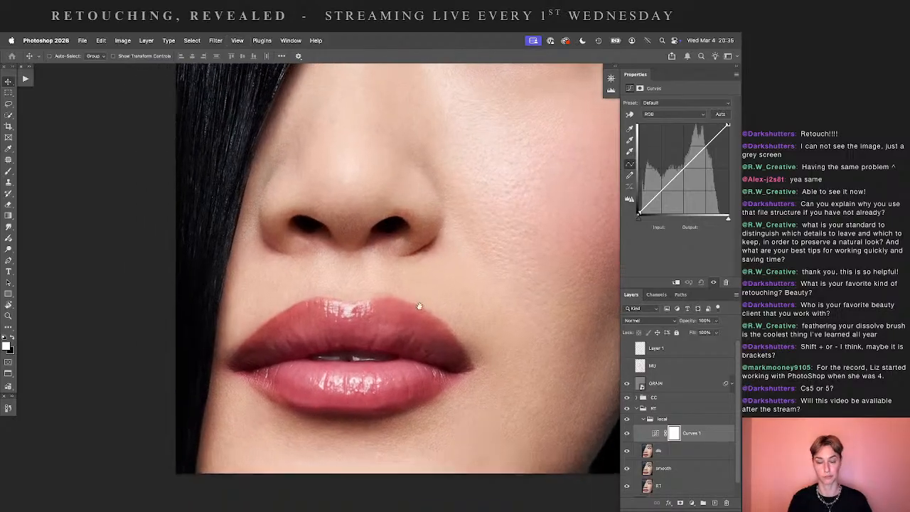
drag(365, 379, 412, 368)
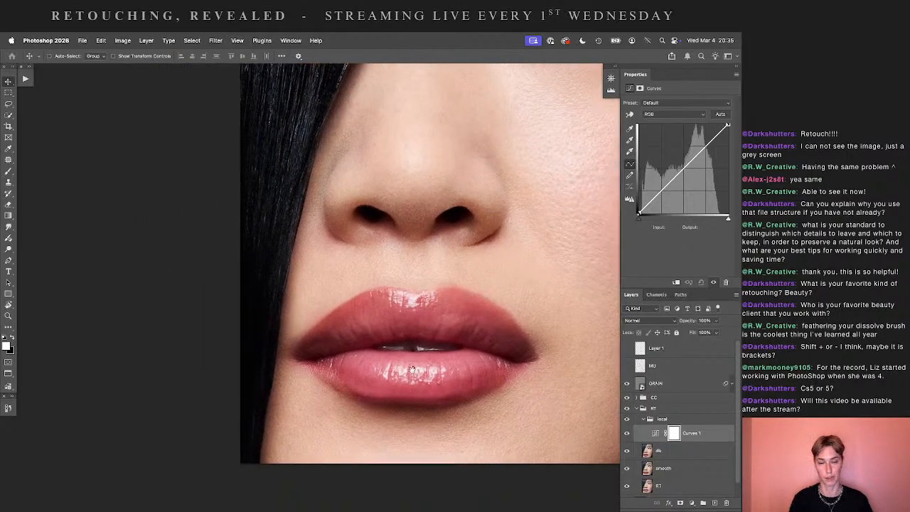
scroll(524, 296, up, 3)
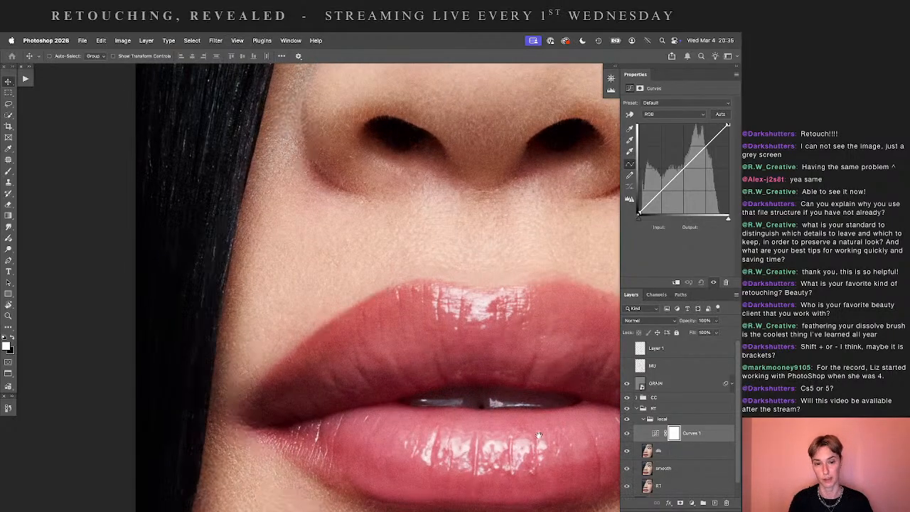
scroll(539, 435, down, 8)
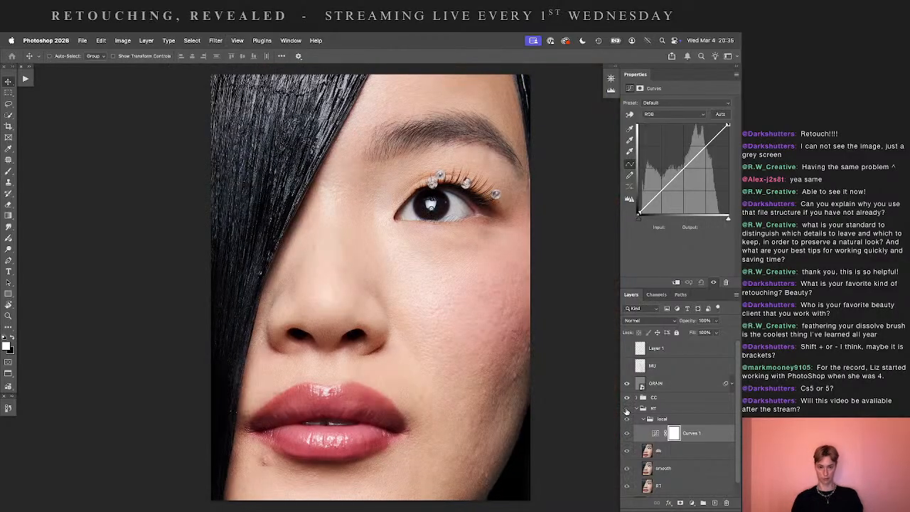
key(super+minus)
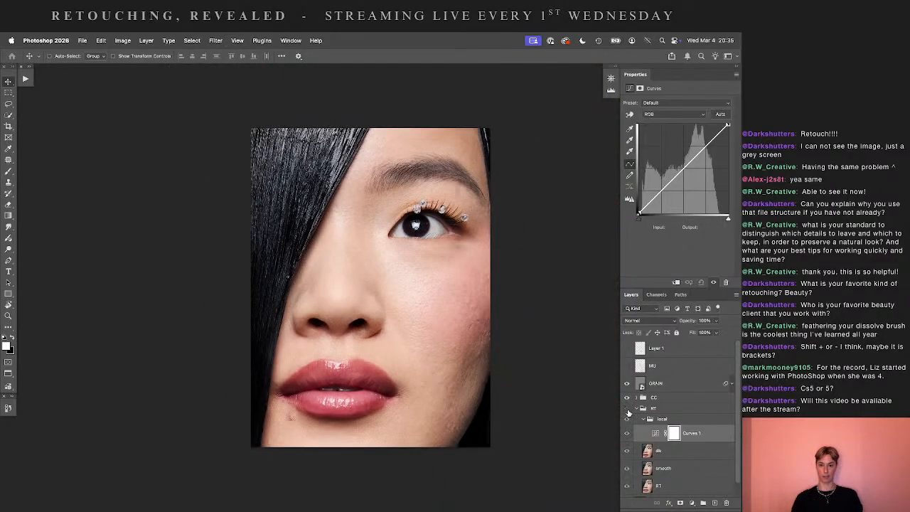
key(super+plus)
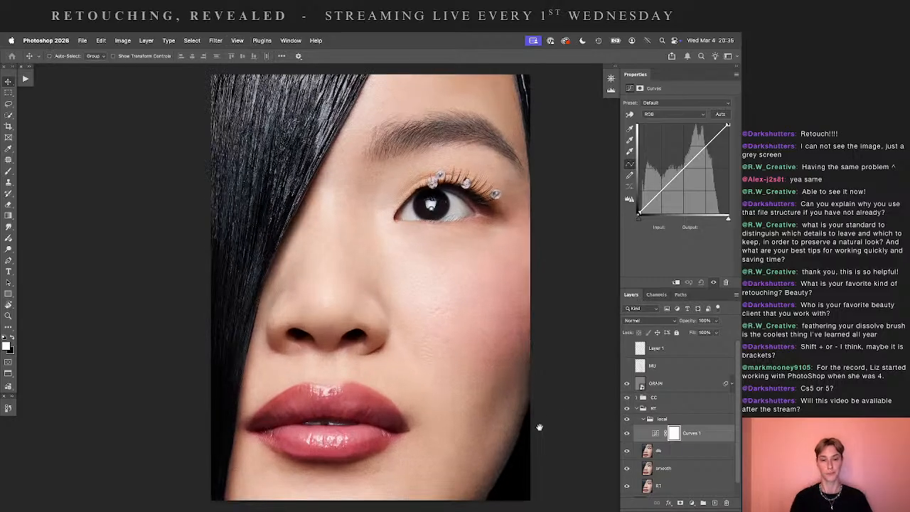
drag(525, 435, 527, 406)
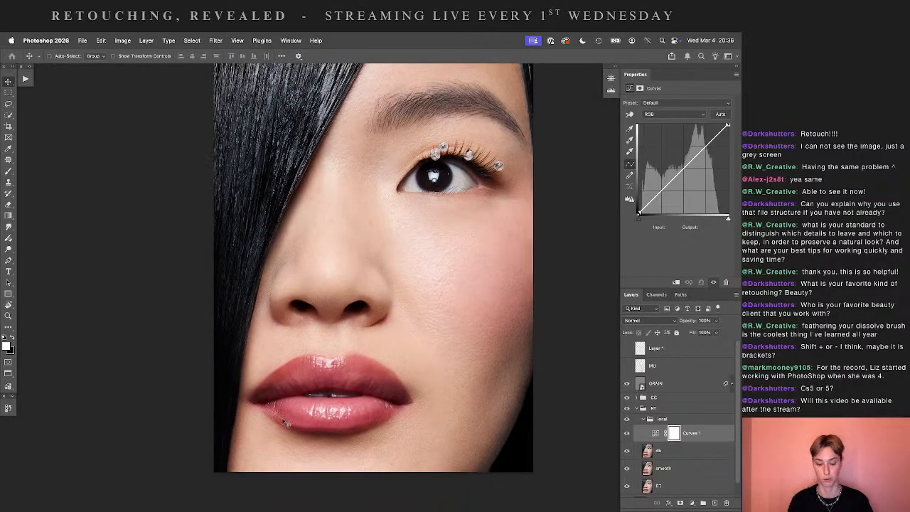
- Examine the colour of the skin around the lips and nose up close and in the context of the whole face
key(super+plus)
key(super+plus)
key(super+plus)
key(super+minus)
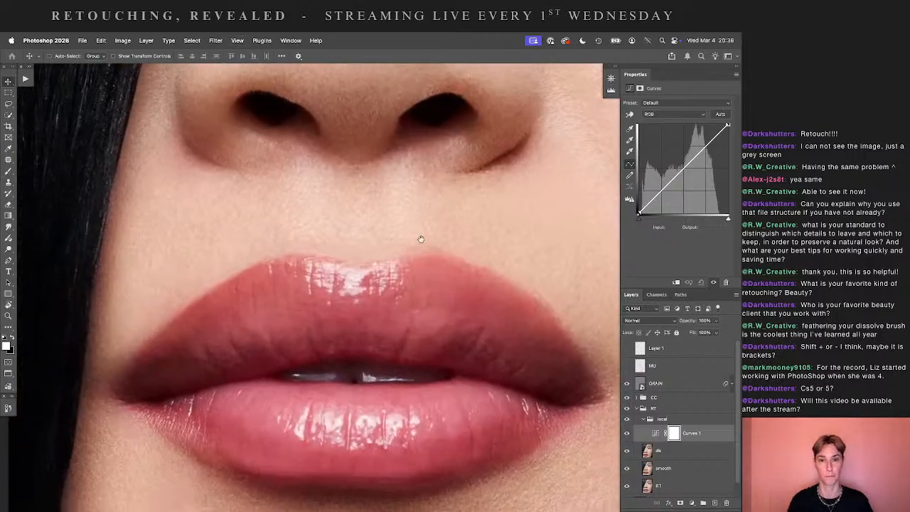
key(super+minus)
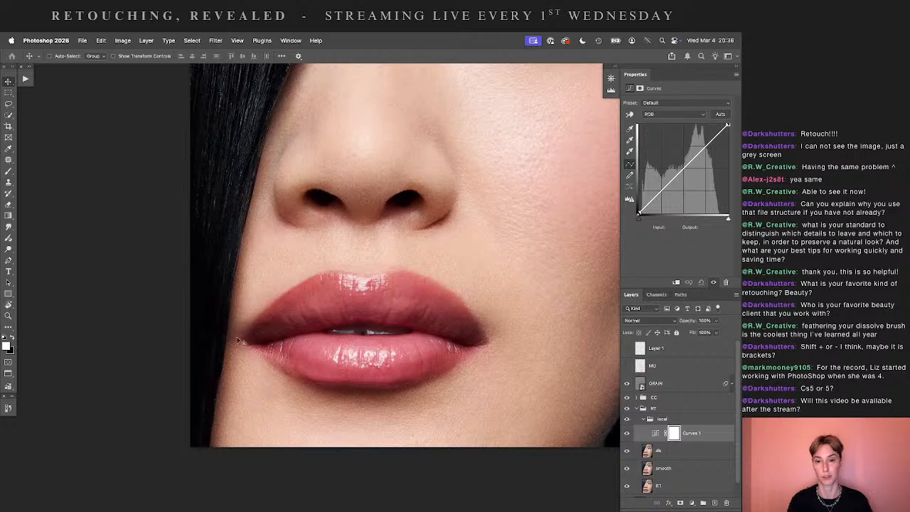
key(super+minus)
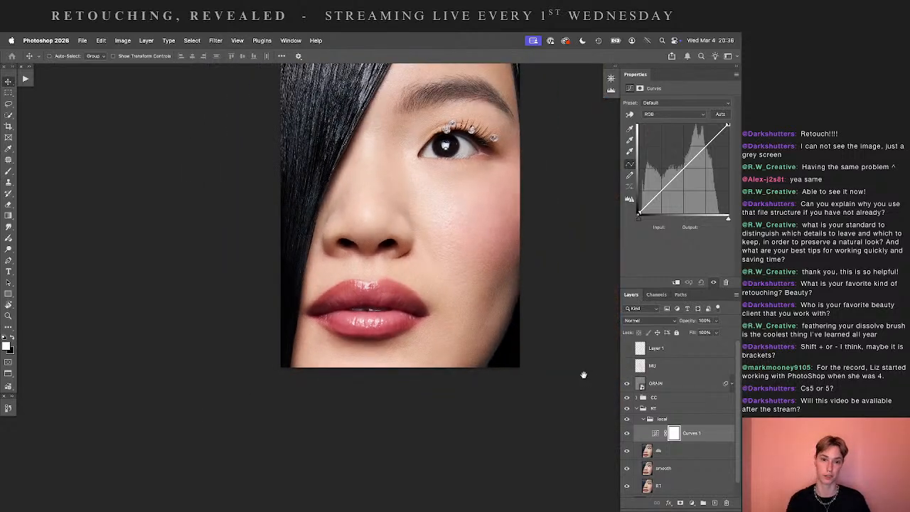
scroll(583, 377, up, 2)
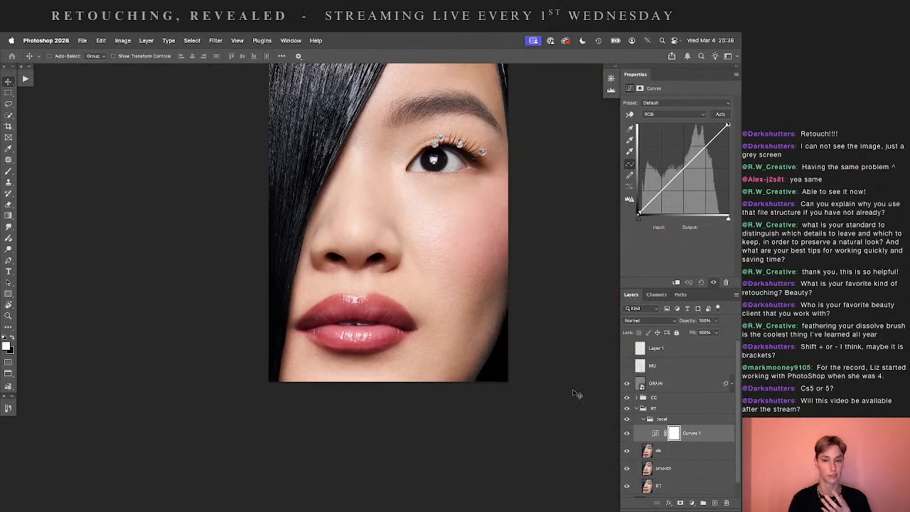
key(super+plus)
key(super+plus)
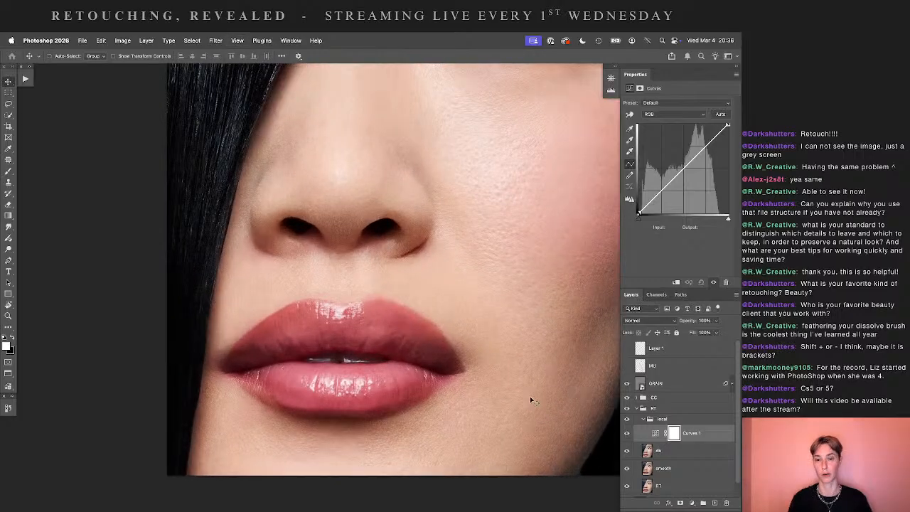
key(super+plus)
key(super+plus)
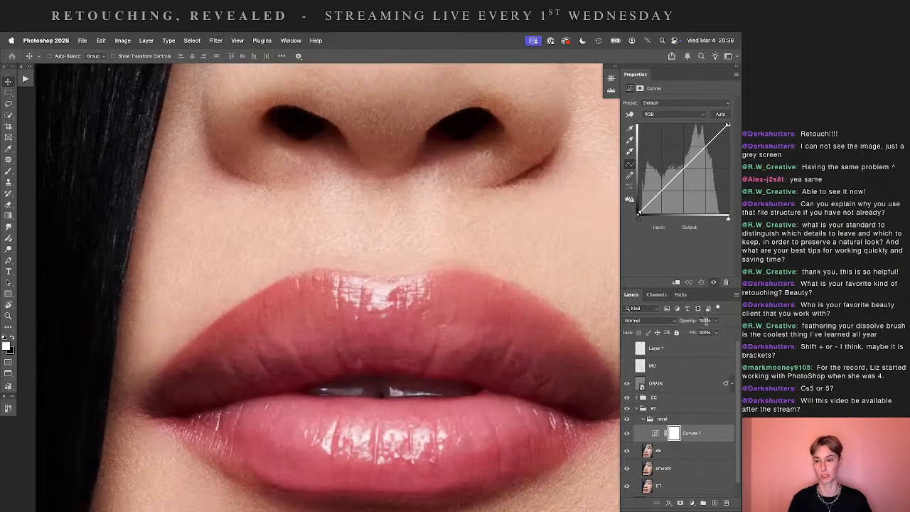
- Rename the Curves layer "g" and raise its Green channel midtones to an output of 133
double_click(693, 433)
key(Return)
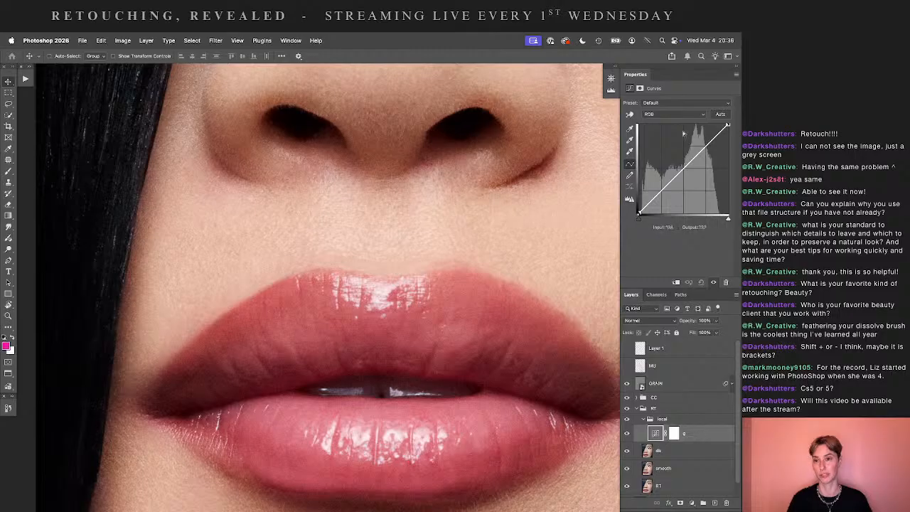
click(675, 114)
click(672, 133)
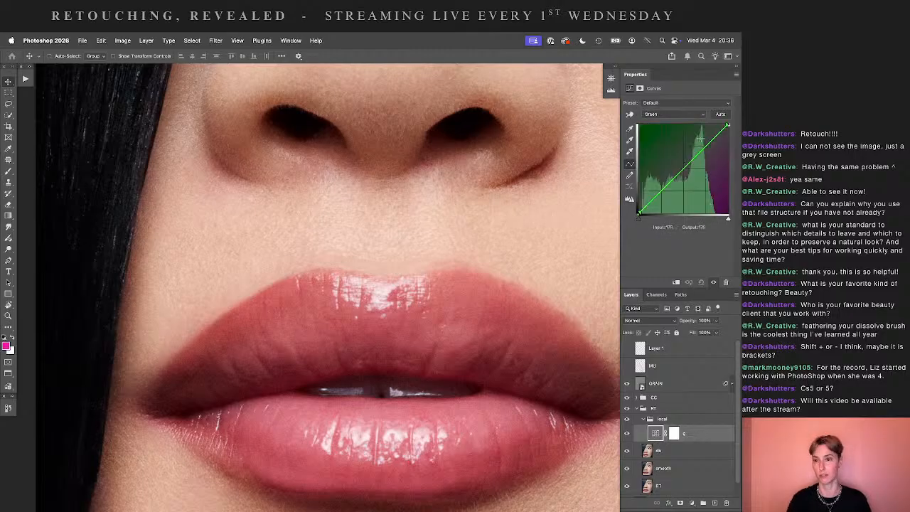
drag(686, 165, 682, 167)
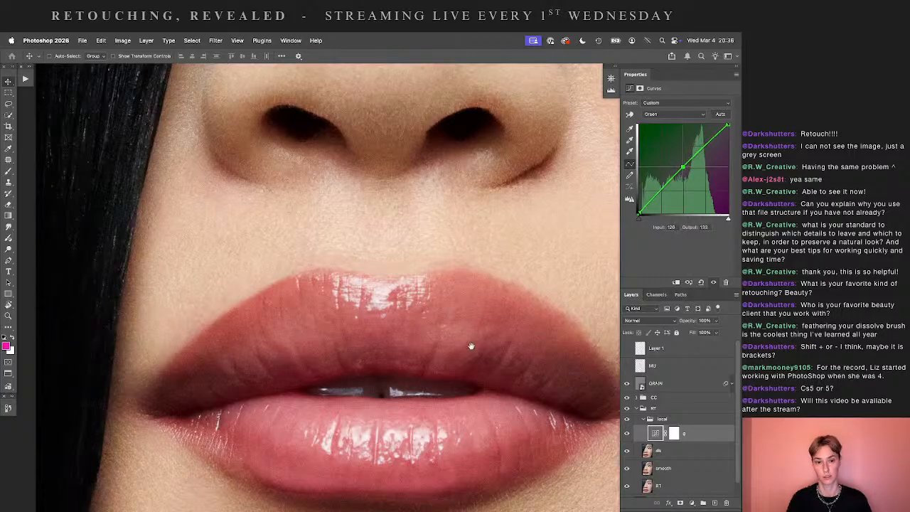
- Invert the g layer's mask to black to hide the green adjustment
drag(470, 346, 446, 261)
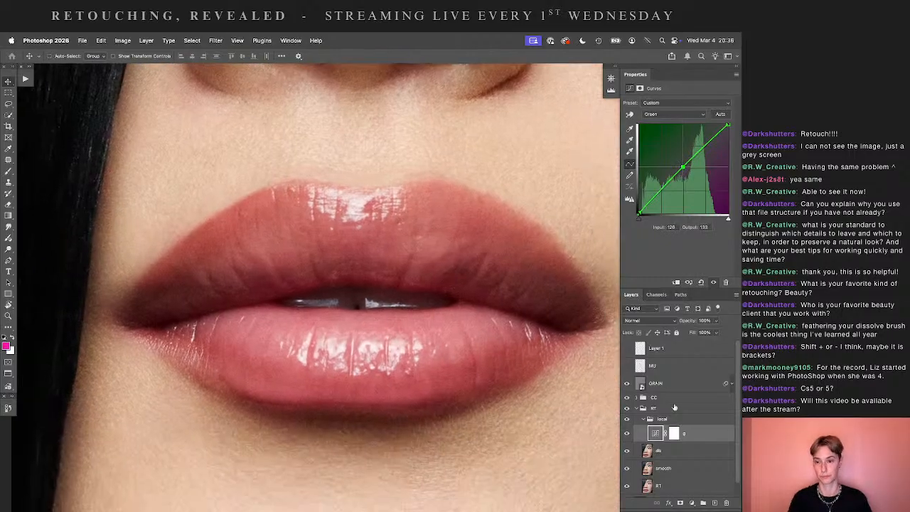
click(676, 433)
key(ctrl+i)
- Paint white on the g mask around the mouth corners and below the nose with a 70 px brush at 30% opacity
key(b)
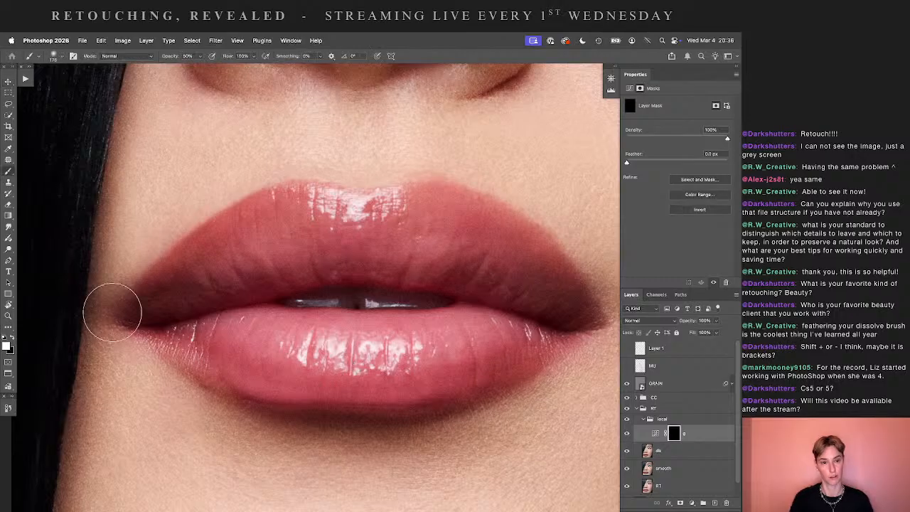
key(bracketleft)
key(bracketleft)
key(bracketleft)
key(bracketleft)
key(bracketleft)
key(bracketleft)
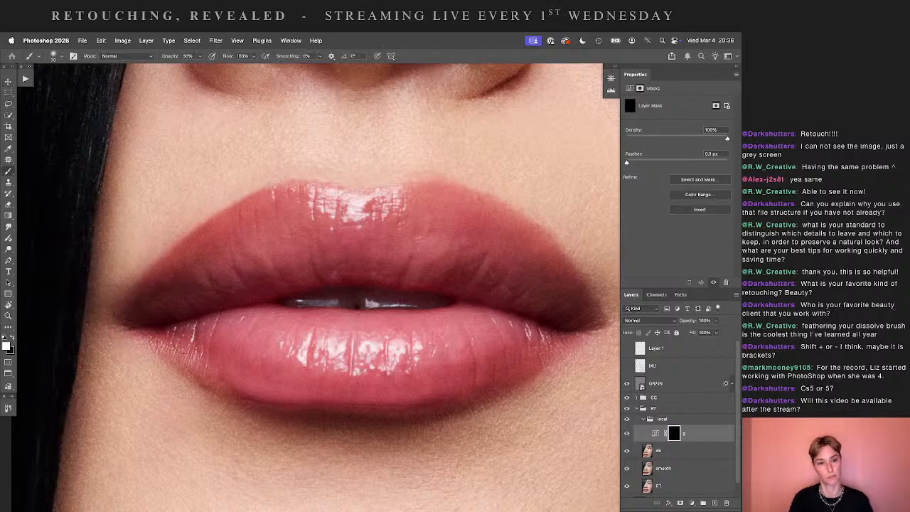
drag(466, 364, 288, 367)
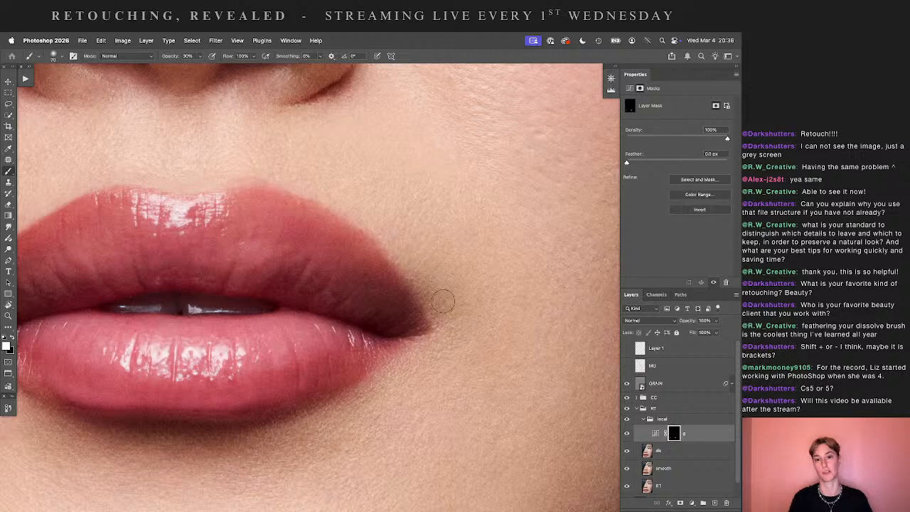
drag(399, 260, 445, 376)
drag(462, 325, 547, 398)
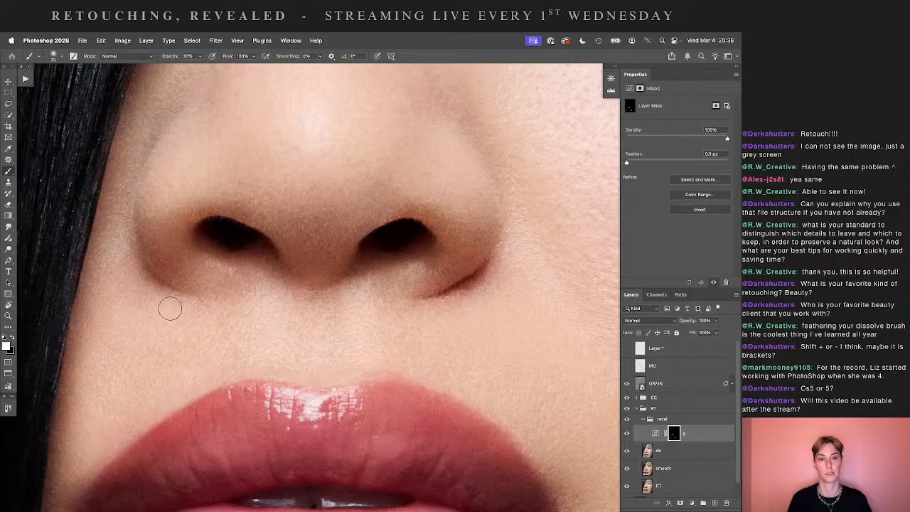
key(space)
drag(377, 265, 387, 353)
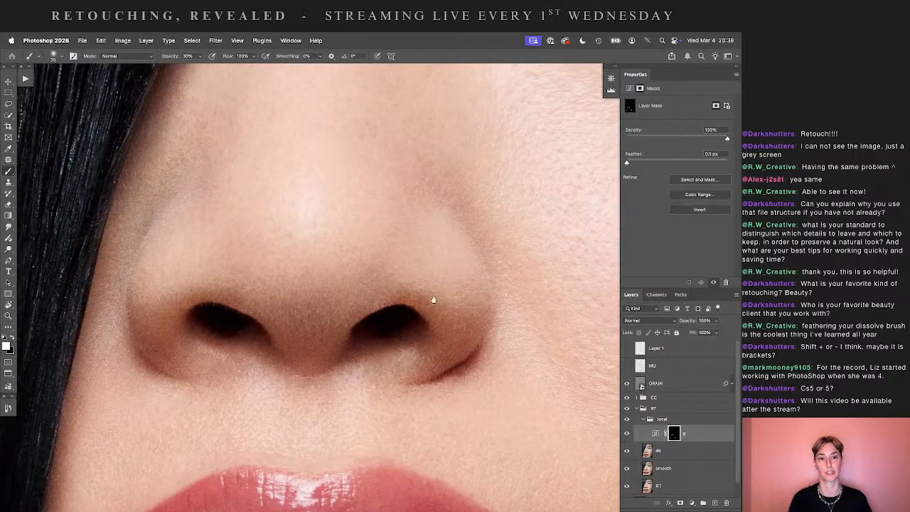
- Check the eye, cheek and full portrait at reduced size, comparing with and without the RT group
drag(547, 153, 430, 371)
key(ctrl+minus)
key(ctrl+minus)
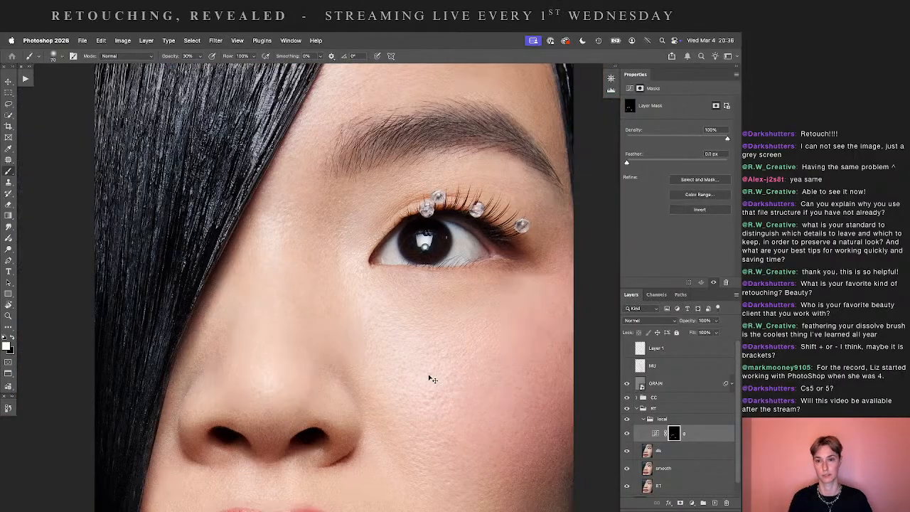
key(ctrl+minus)
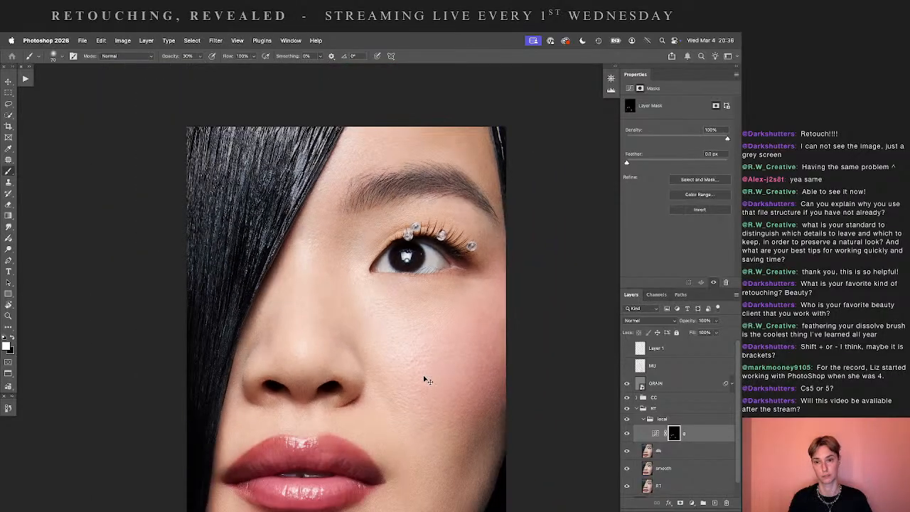
key(ctrl+minus)
key(super+plus)
click(627, 409)
click(627, 409)
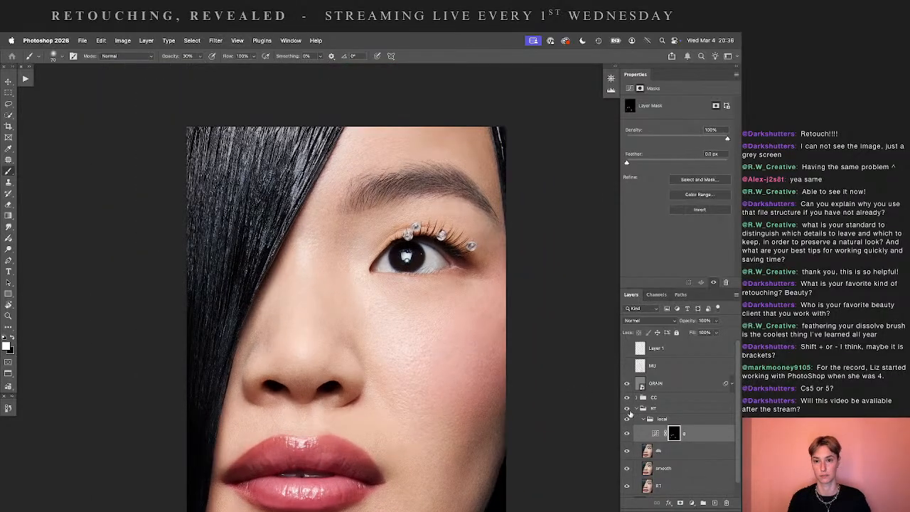
key(super+plus)
key(super+minus)
key(super+minus)
drag(580, 425, 566, 380)
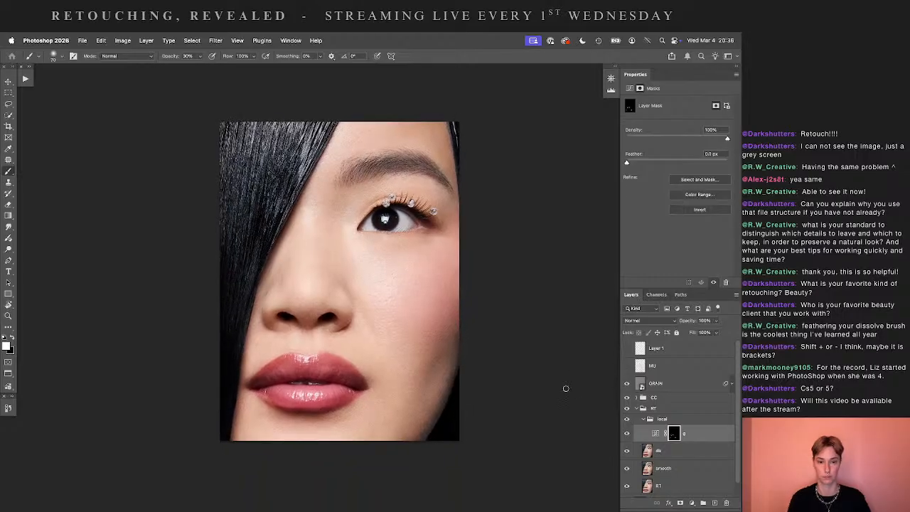
- Compare the face with and without the g curves layer to judge the local colour correction
key(super+plus)
click(625, 436)
click(626, 435)
drag(544, 433, 584, 379)
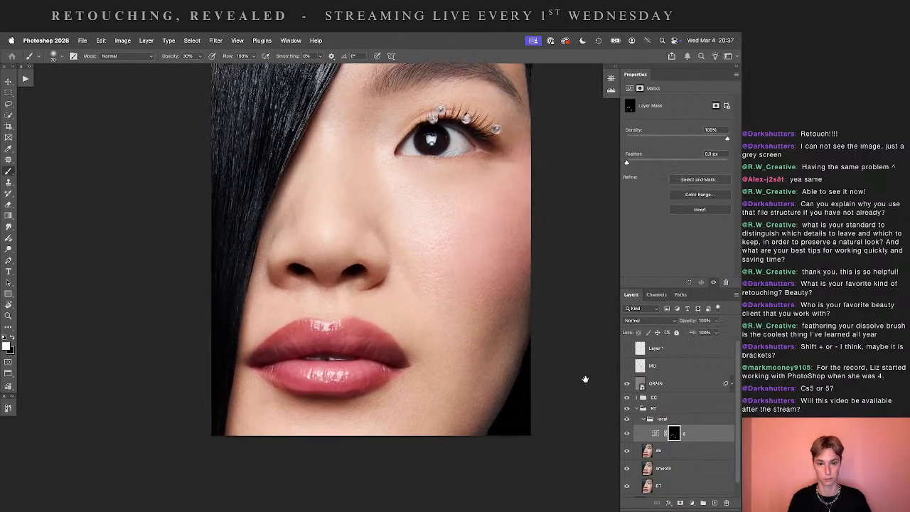
click(627, 436)
click(626, 435)
scroll(540, 416, up, 2)
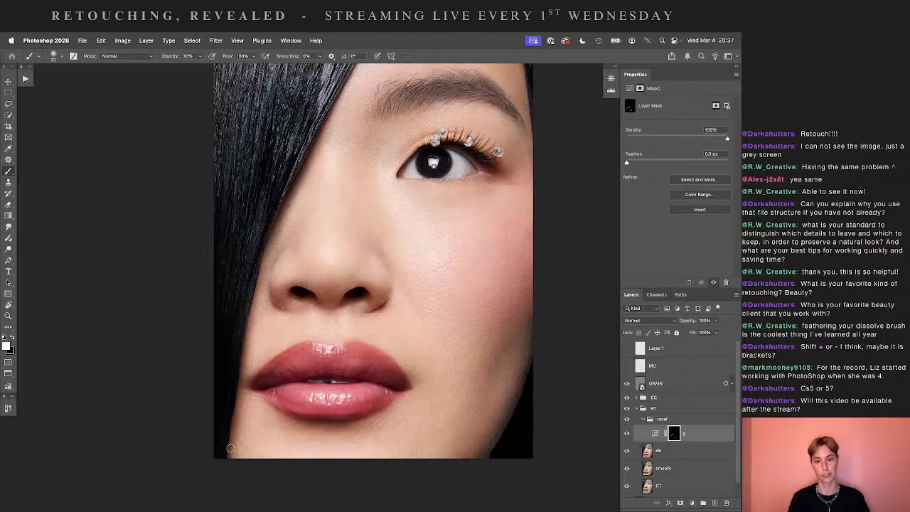
key(super+minus)
key(super+minus)
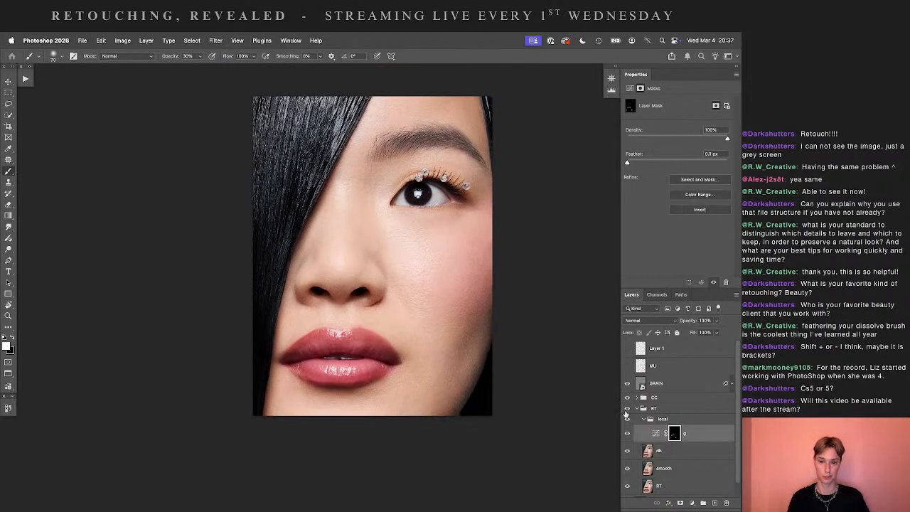
- Add a Hue/Saturation layer above the g curves layer and set the Reds saturation to -25
key(super+equal)
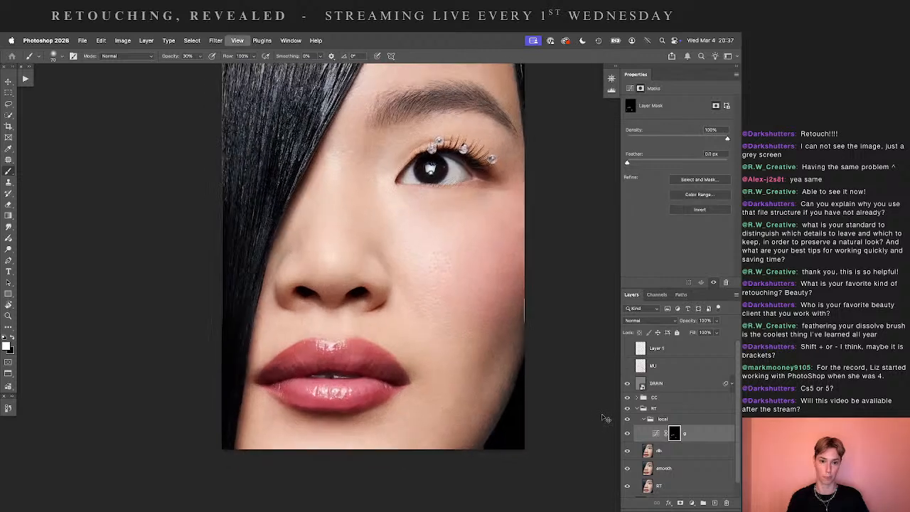
key(super+minus)
key(super+equal)
key(super+equal)
drag(404, 458, 484, 357)
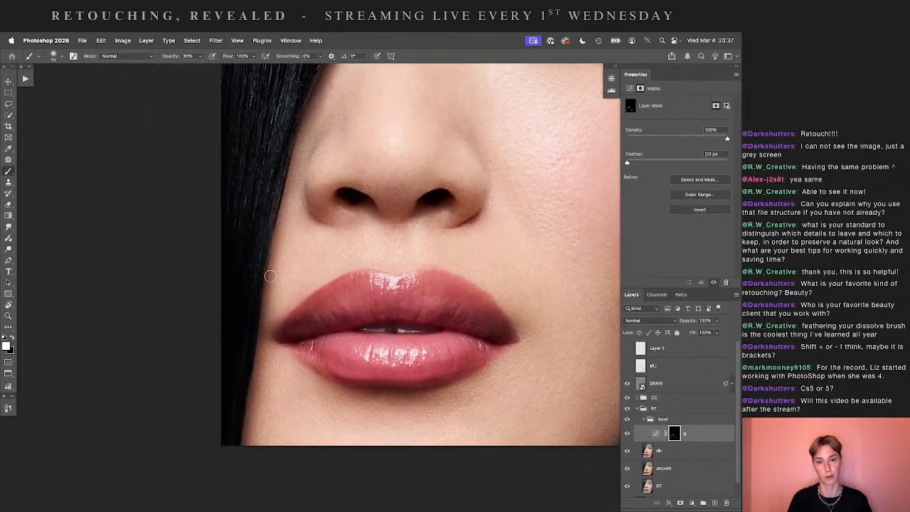
click(692, 502)
click(700, 425)
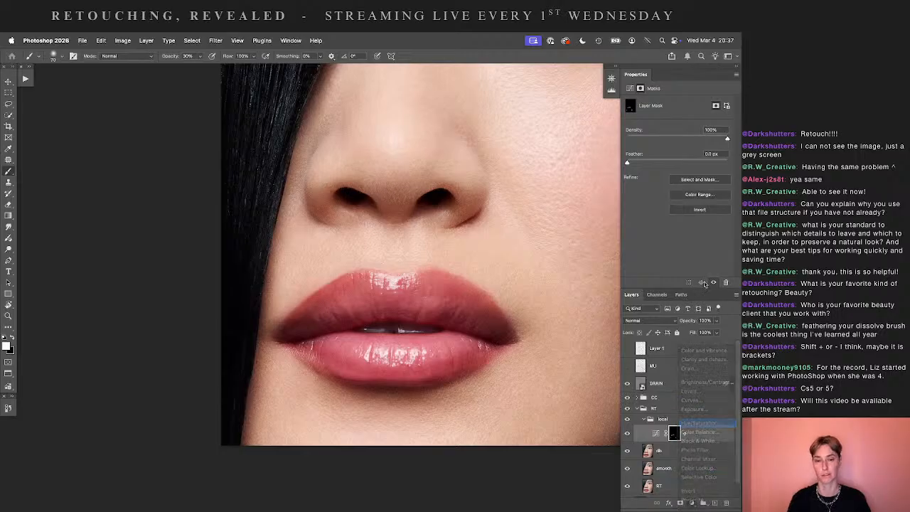
click(643, 120)
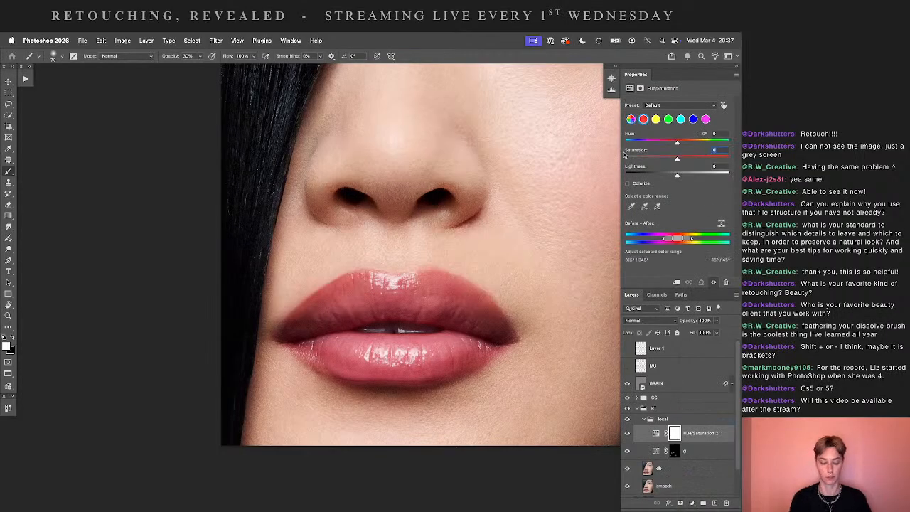
text(-25)
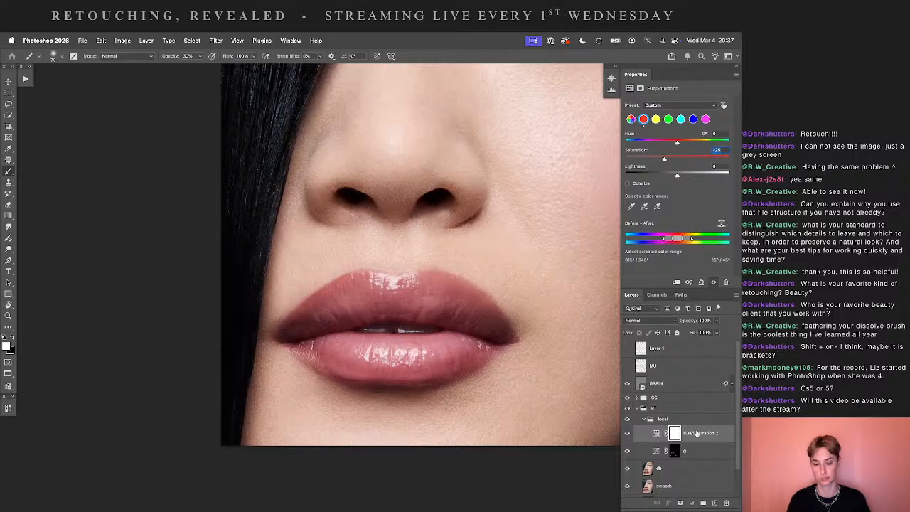
- Rename the new Hue/Saturation layer as -r and invert its mask to black
double_click(695, 433)
text(-)
click(675, 450)
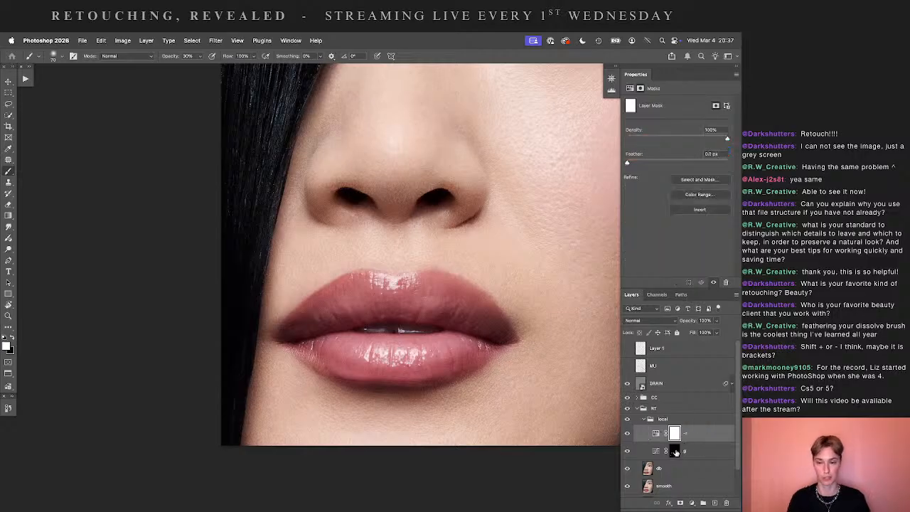
click(675, 433)
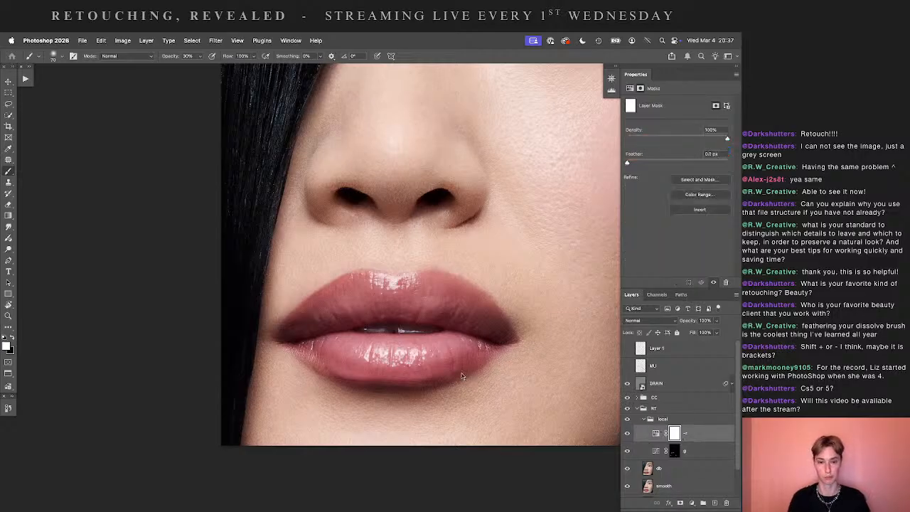
key(super+i)
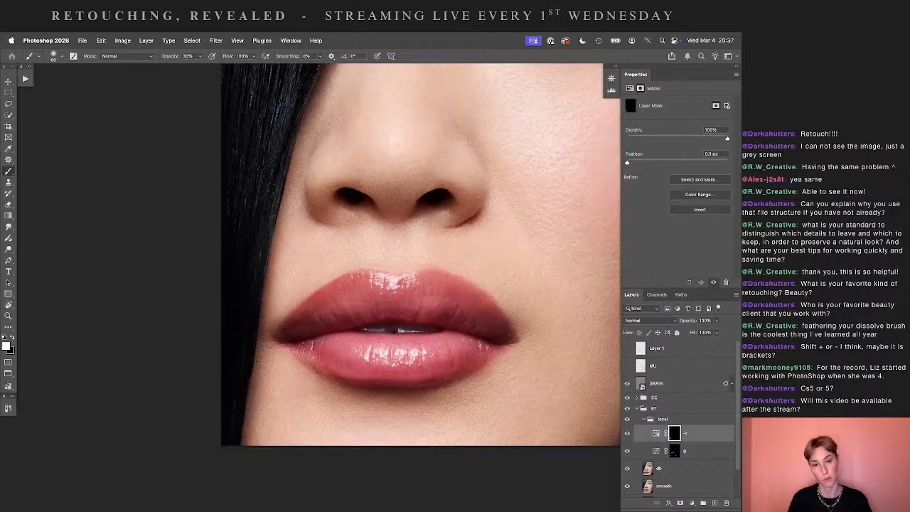
- Paint on the -r mask over the skin between the mouth corner and the hair, checking coverage with the mask overlay
key(2)
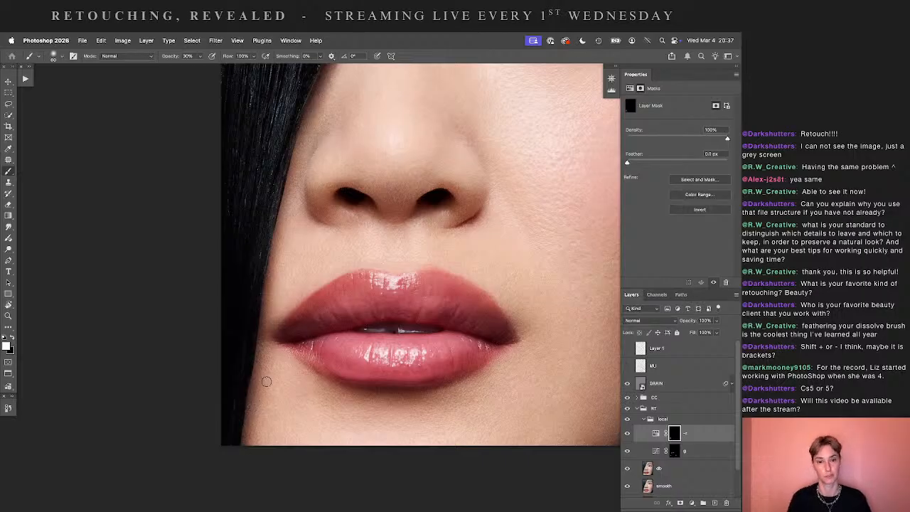
key(5)
key(x)
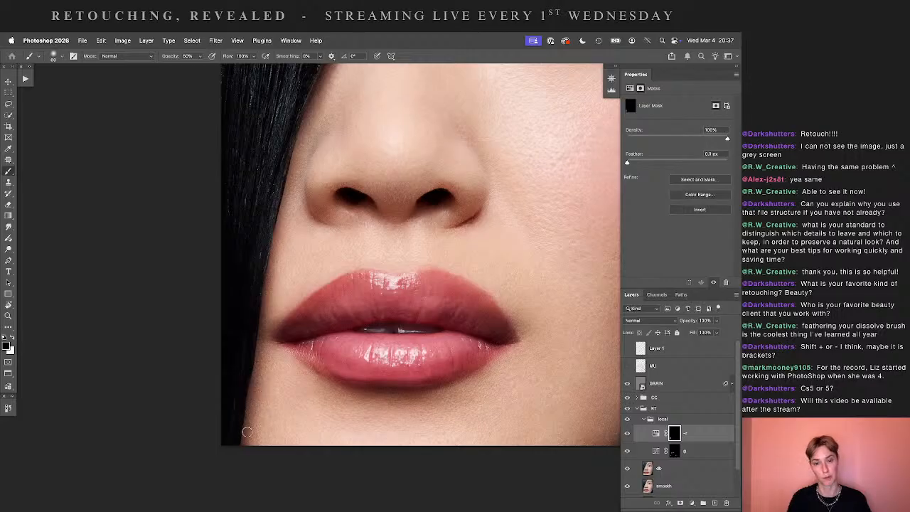
key(ctrl+0)
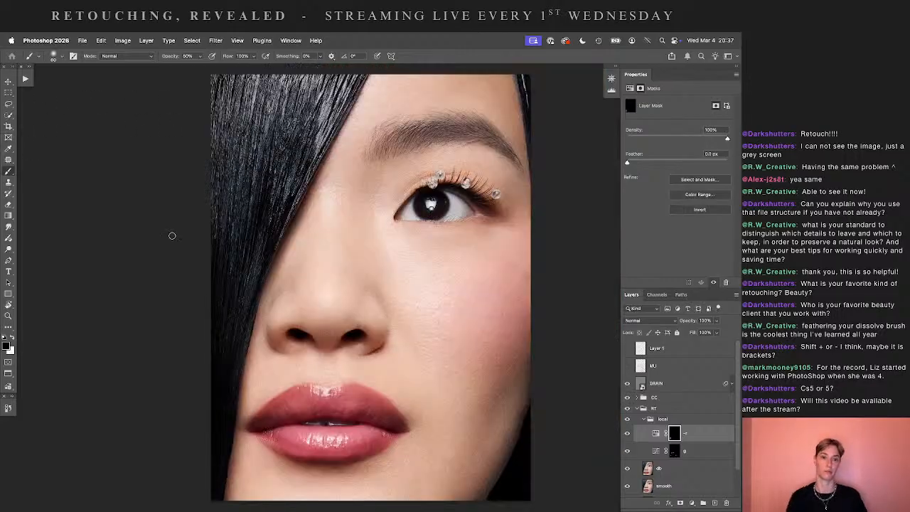
key(x)
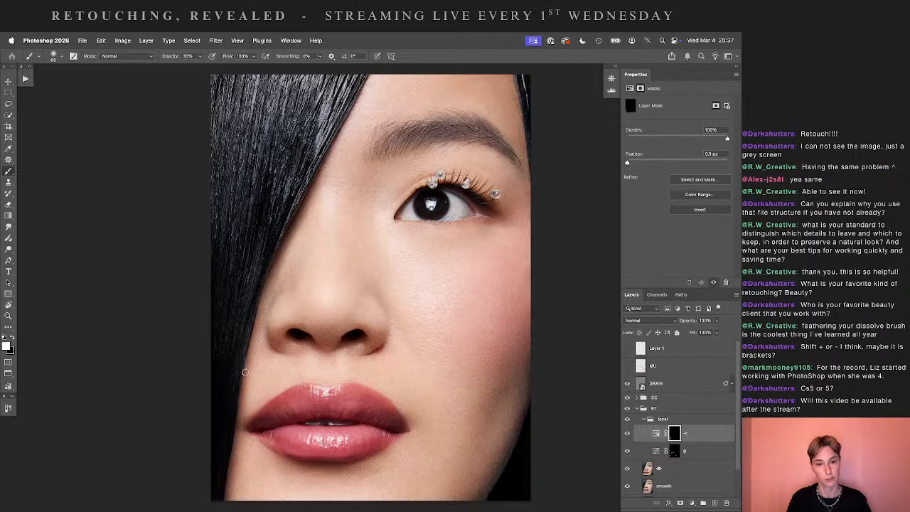
key(backslash)
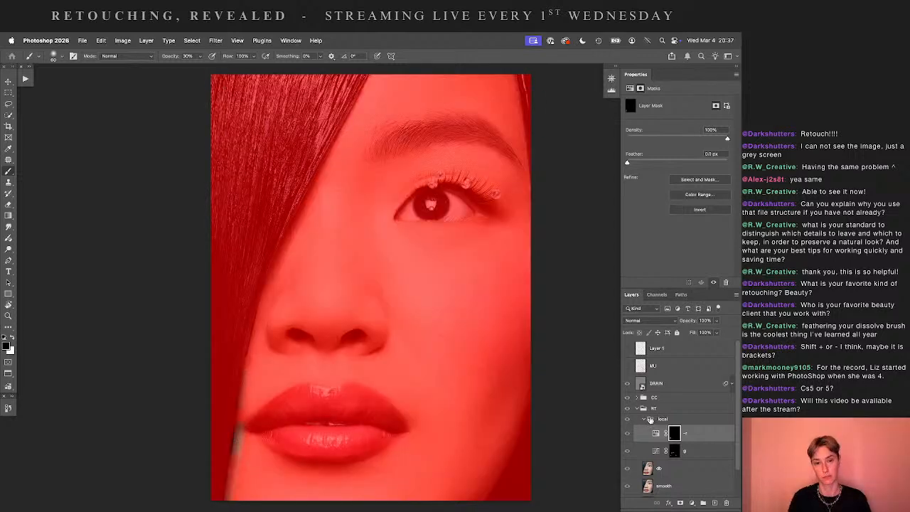
key(backslash)
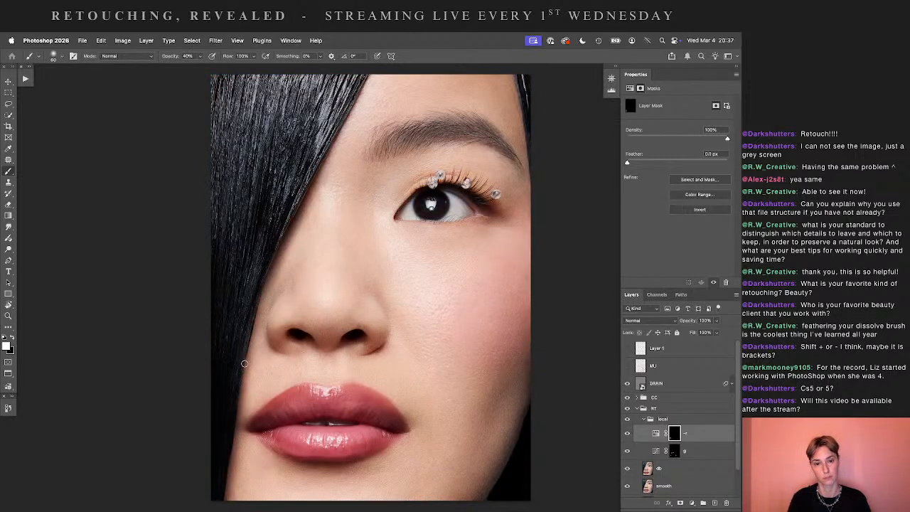
- Refine the -r mask around the mouth with a 60 px brush, alternating white and black and using 40% opacity for white
key(x)
key(4)
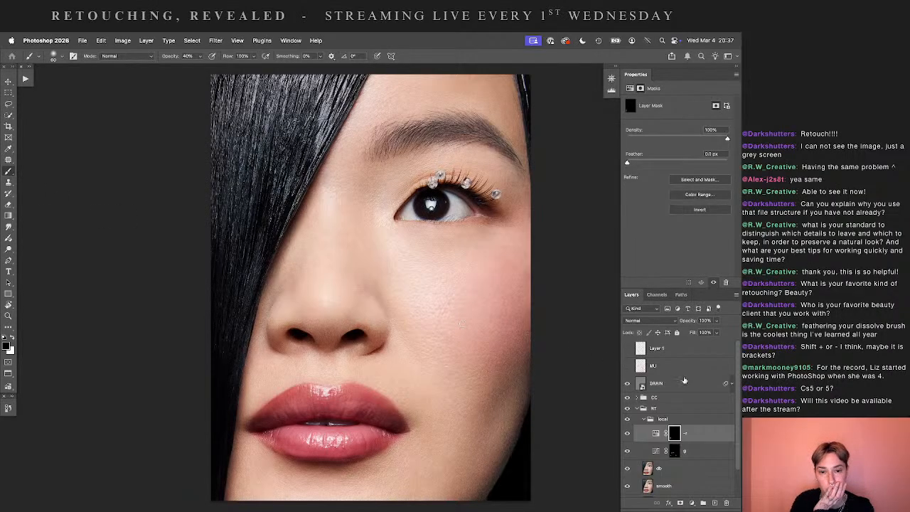
key(x)
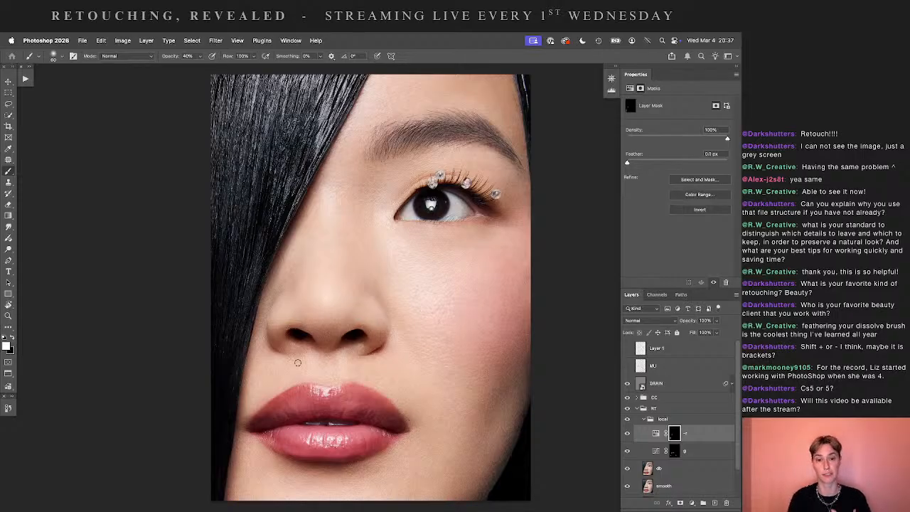
key(5)
key(x)
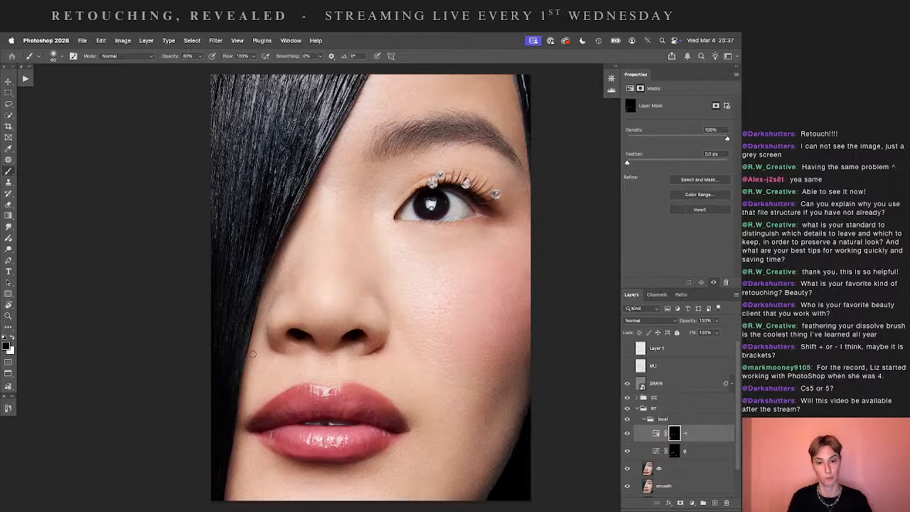
- Duplicate the db layer and dodge the skin beside the mouth corner in the midtones at 1% exposure
click(661, 467)
key(ctrl+j)
key(o)
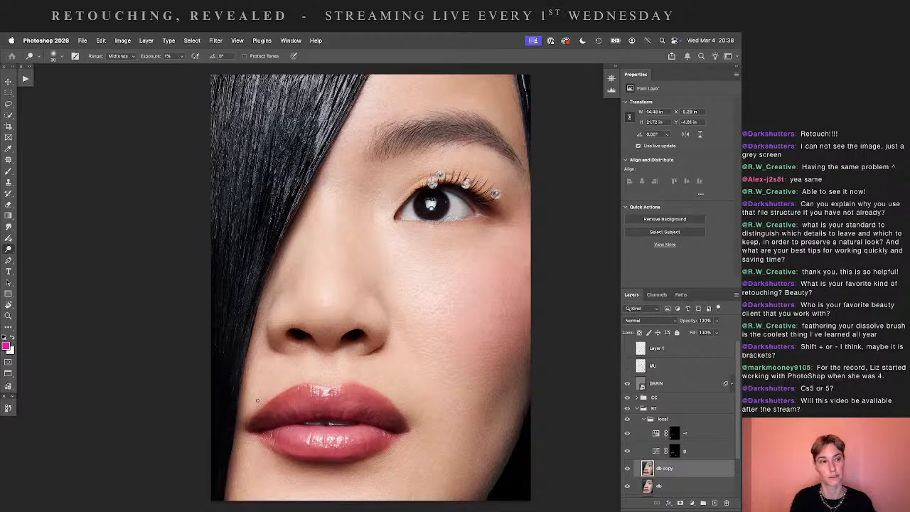
drag(579, 392, 589, 369)
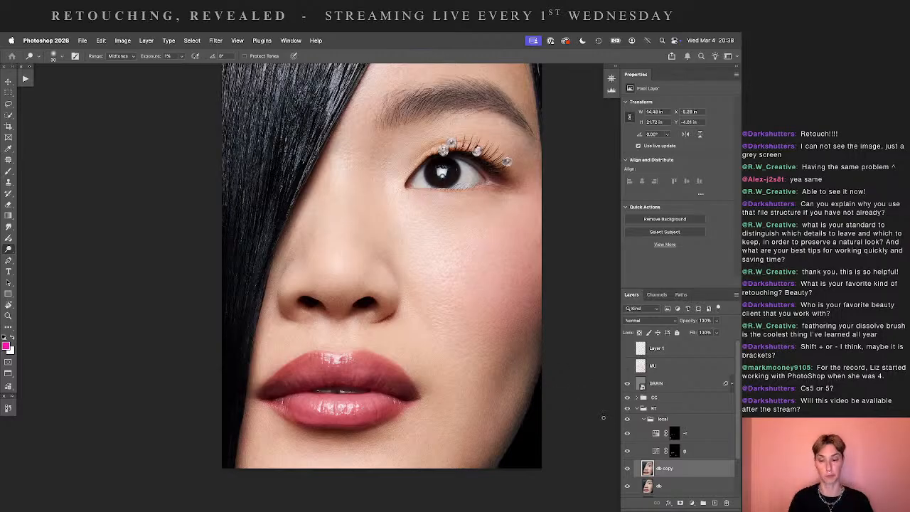
- Clean up the lower cheek and jaw on the db copy using the Clone Stamp in Normal mode at 100% opacity
key(super+plus)
key(super+plus)
drag(506, 407, 145, 225)
key(s)
key(0)
drag(191, 342, 126, 264)
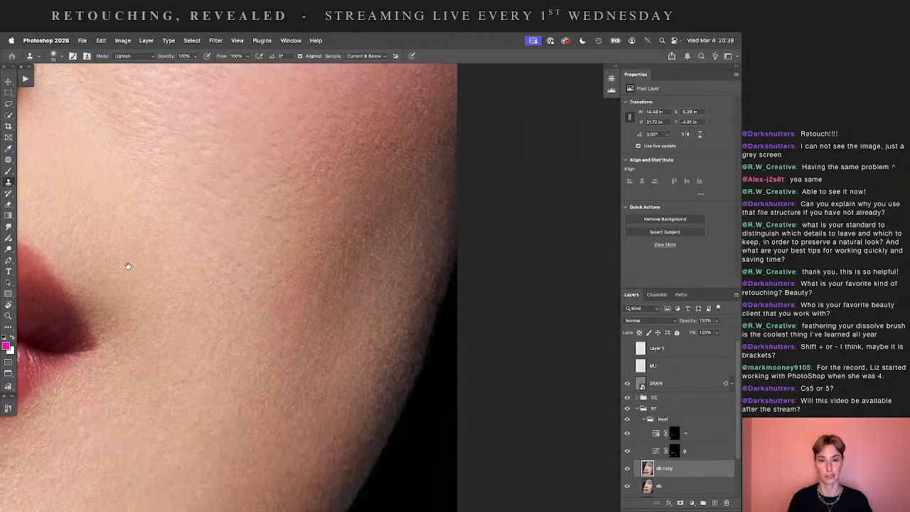
key(bracketright)
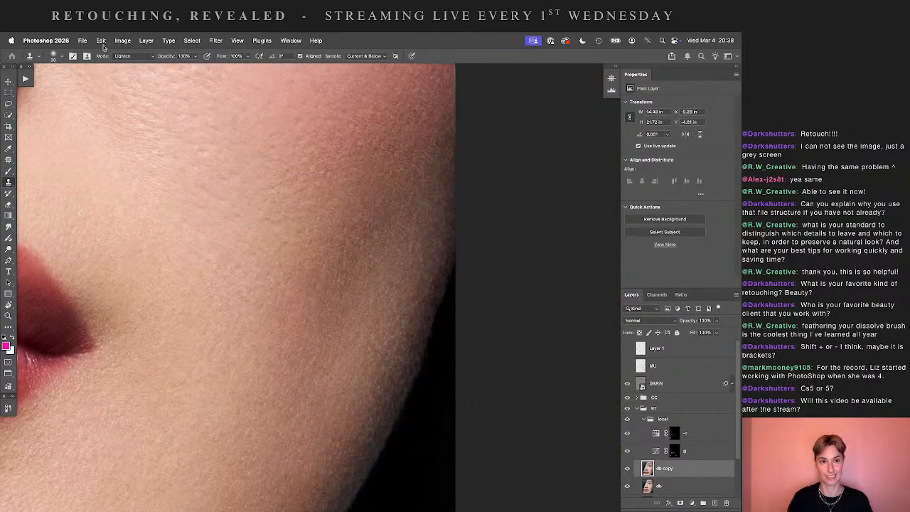
click(133, 55)
scroll(133, 57, up, 2)
click(133, 60)
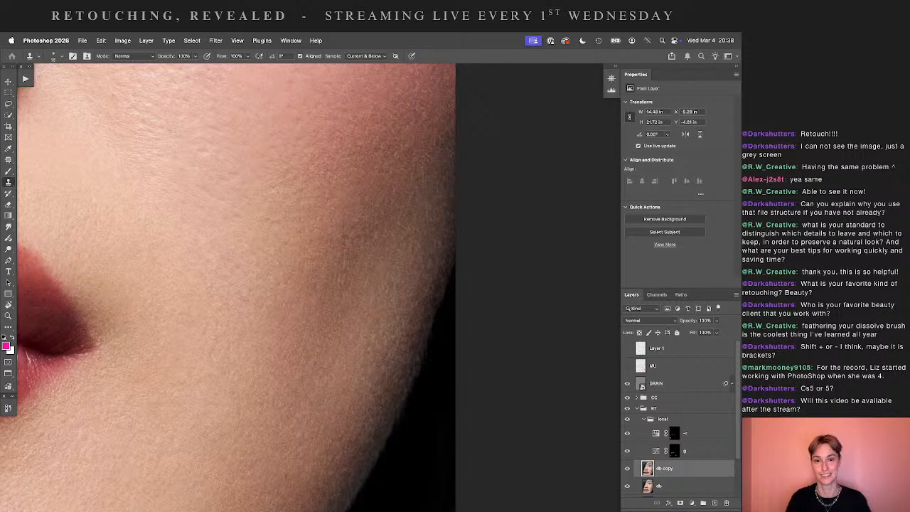
- Collapse the local group and compare the lower face with and without the RT group
drag(274, 300, 688, 255)
key(super+minus)
key(super+minus)
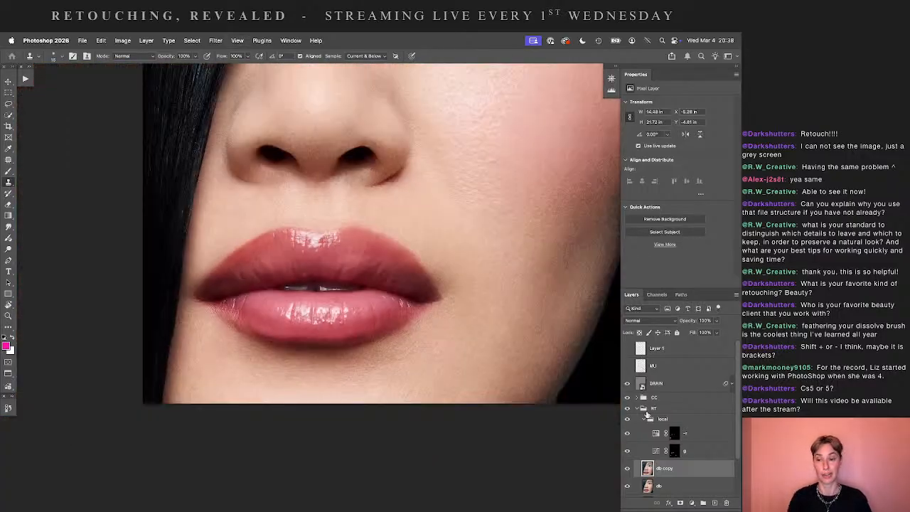
click(644, 419)
click(627, 417)
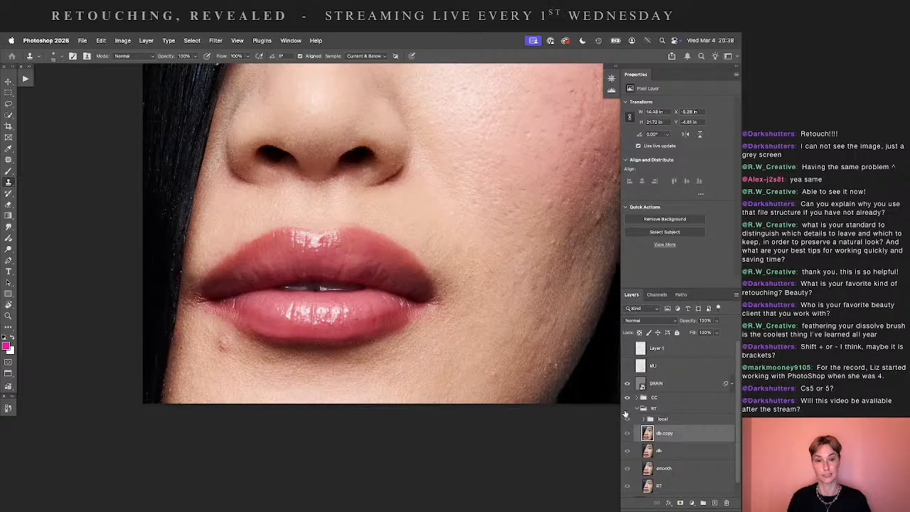
click(626, 417)
click(626, 416)
click(626, 417)
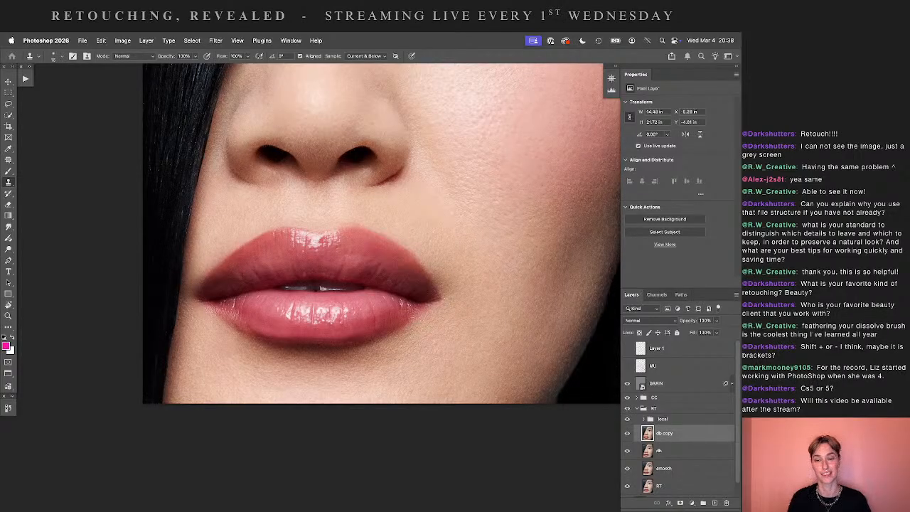
- Dodge the skin around the chin and above the upper lip in the midtones at 1% exposure
scroll(425, 310, down, 5)
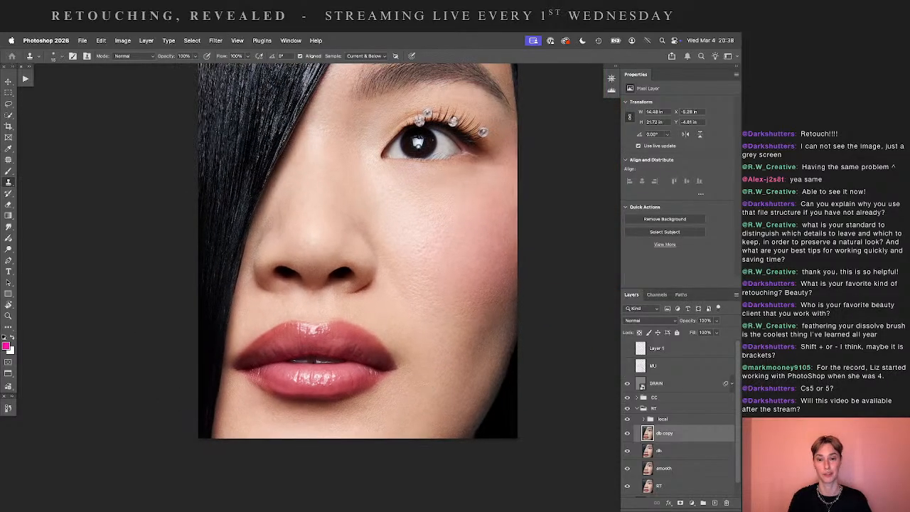
key(o)
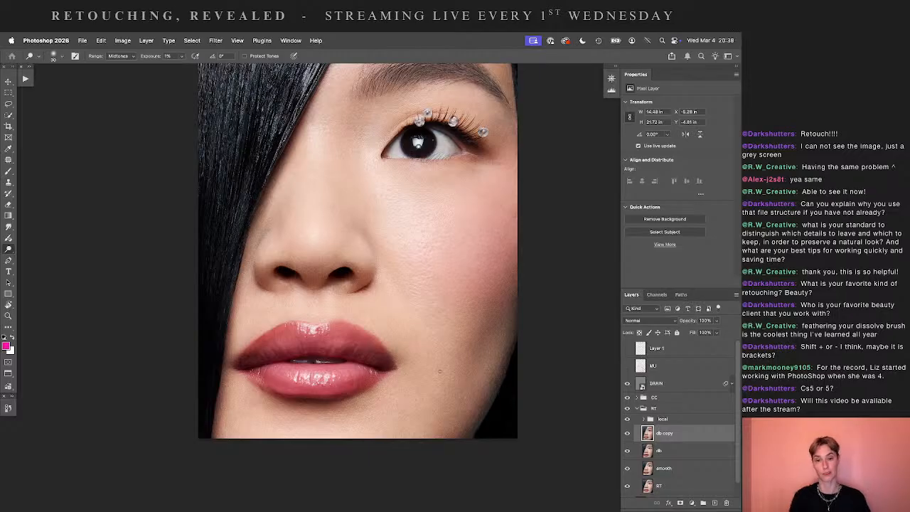
scroll(439, 370, down, 2)
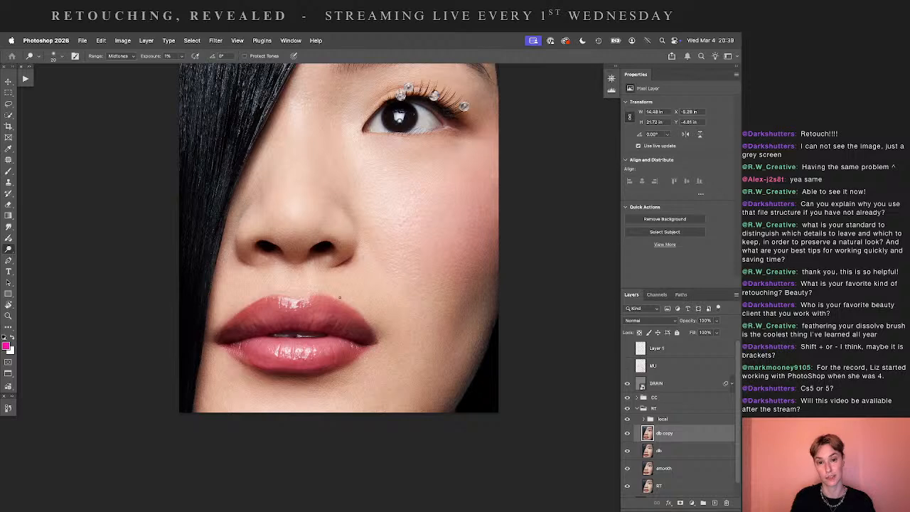
- Clean up the upper lip's edge with the Clone Stamp in Normal mode at 30% opacity
scroll(426, 295, up, 2)
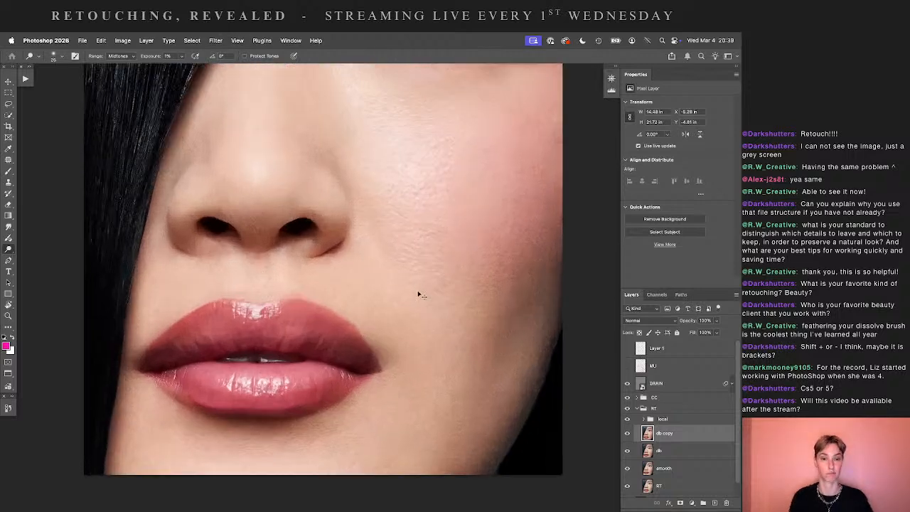
scroll(366, 192, up, 3)
key(s)
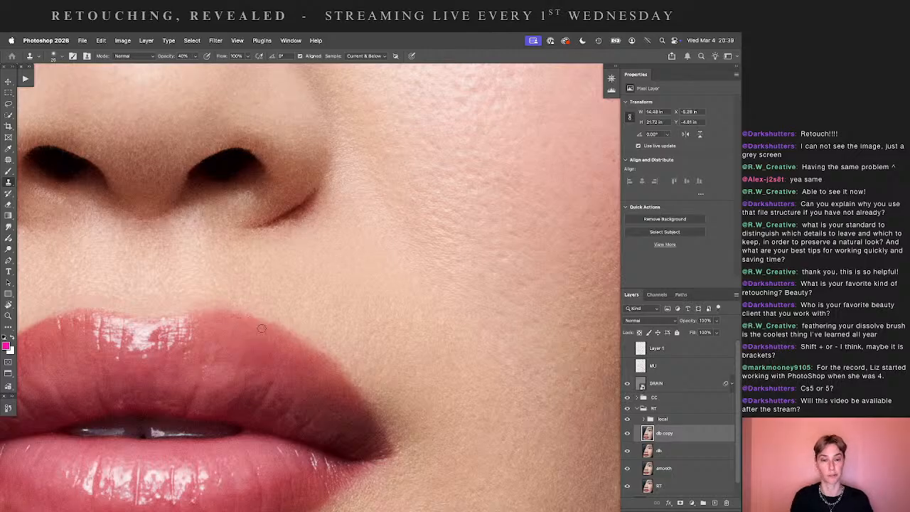
key(3)
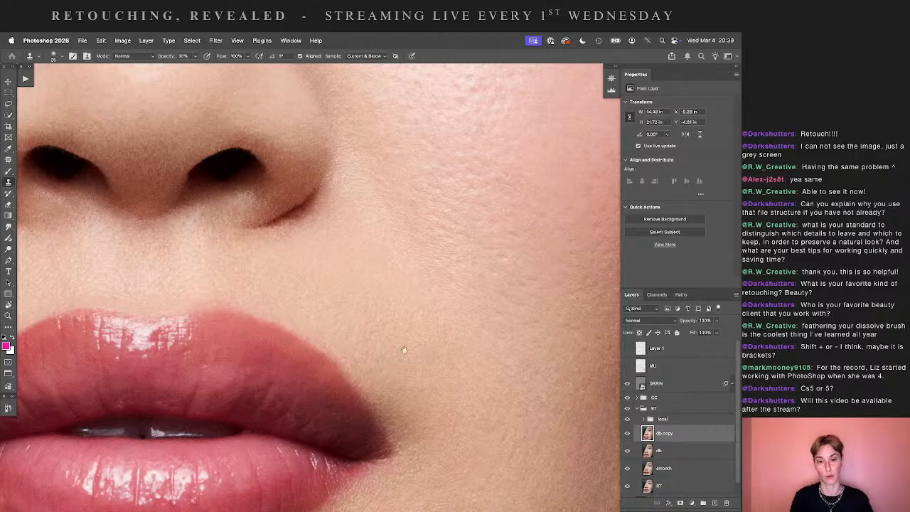
mouse_move(291, 411)
mouse_down()
mouse_move(341, 347)
mouse_move(443, 300)
mouse_up()
mouse_move(319, 345)
mouse_down()
mouse_move(386, 324)
mouse_move(366, 318)
mouse_up()
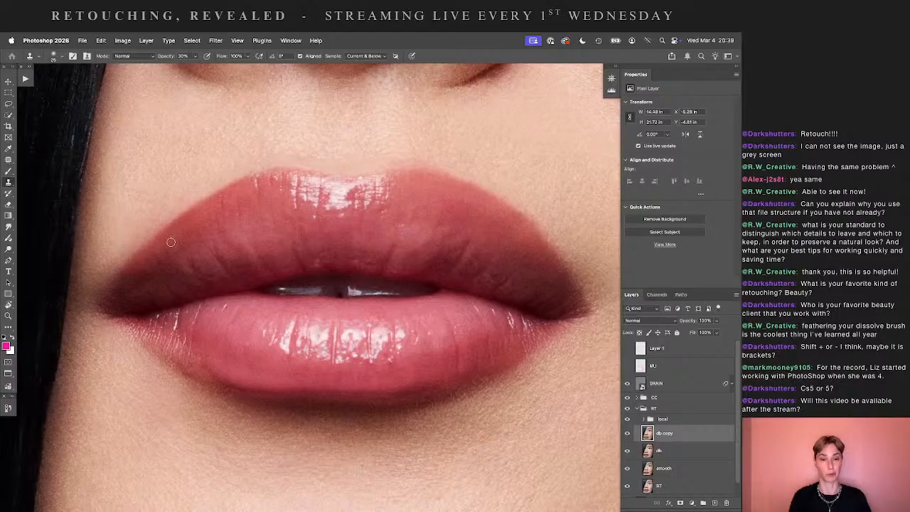
- Clone over the bright specks at the lip corners in Darken mode at 30% opacity, and switch to the Dodge tool
click(135, 56)
click(135, 87)
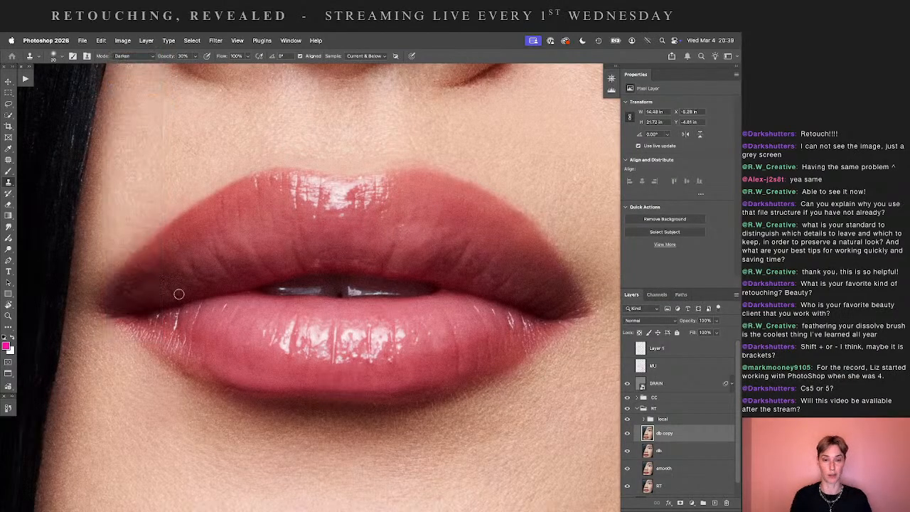
key(8)
key(3)
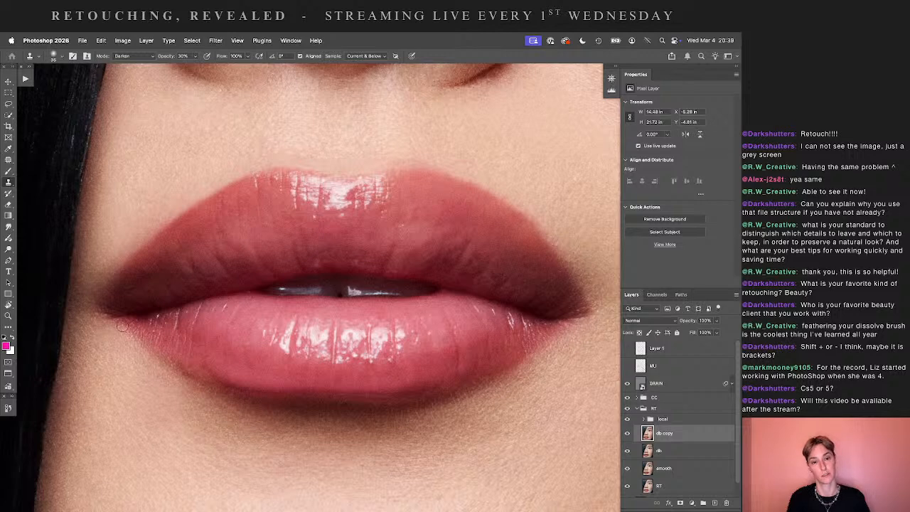
key(o)
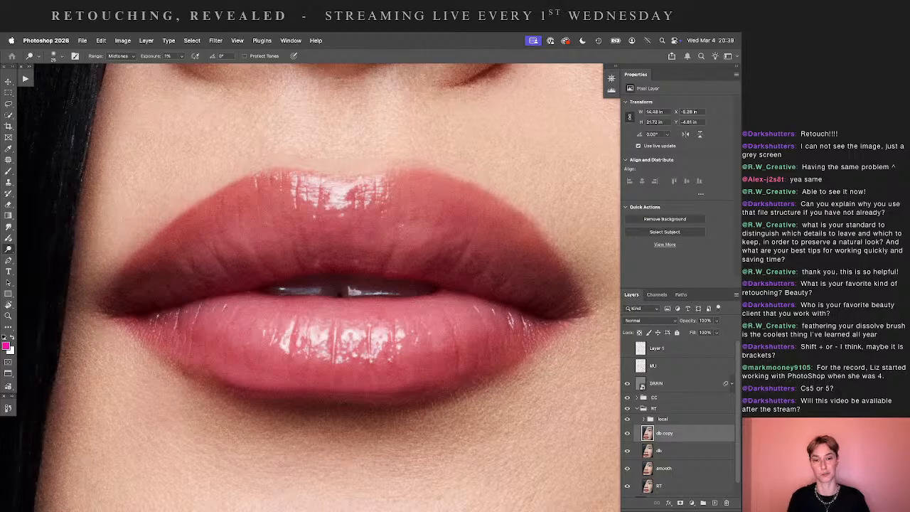
- Delete the db copy layer and compare the whole portrait with and without the RT group
key(super+0)
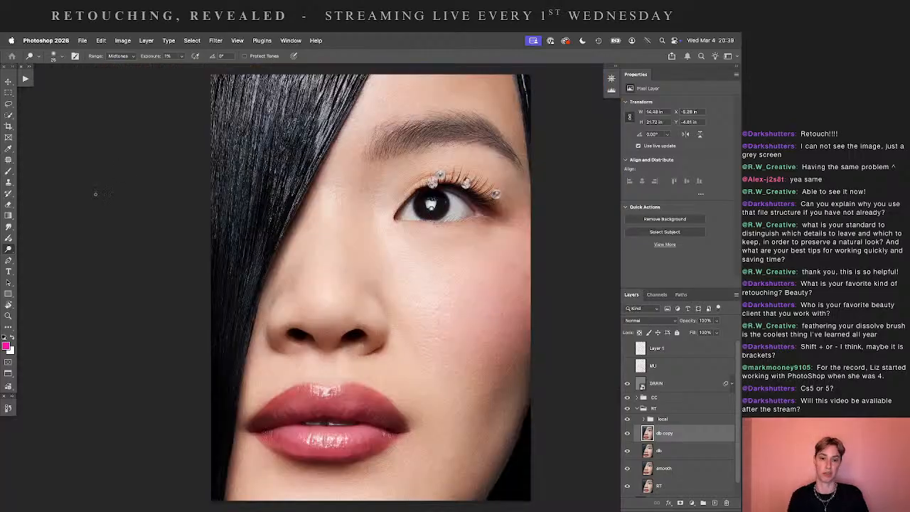
key(v)
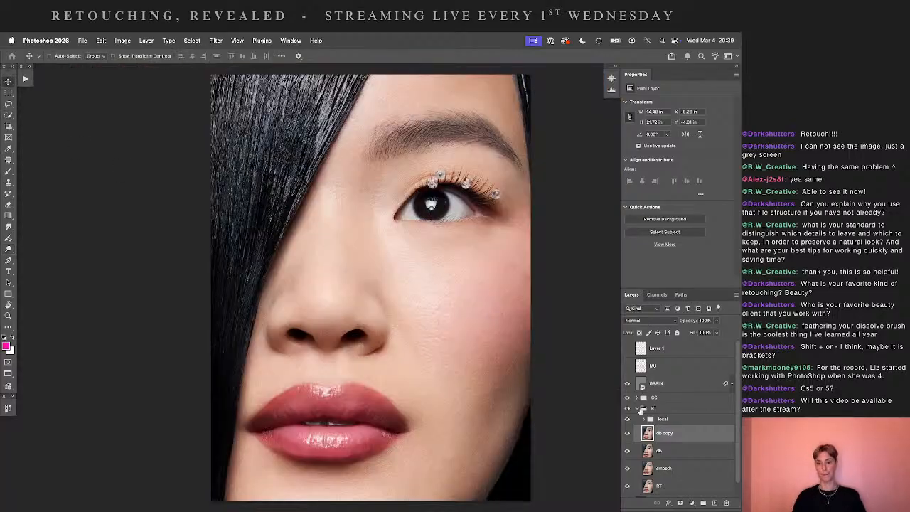
key(BackSpace)
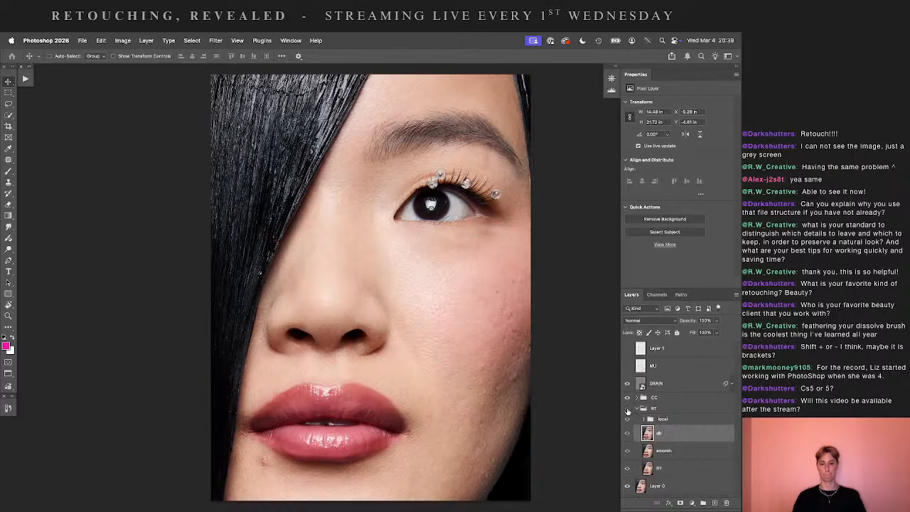
click(628, 409)
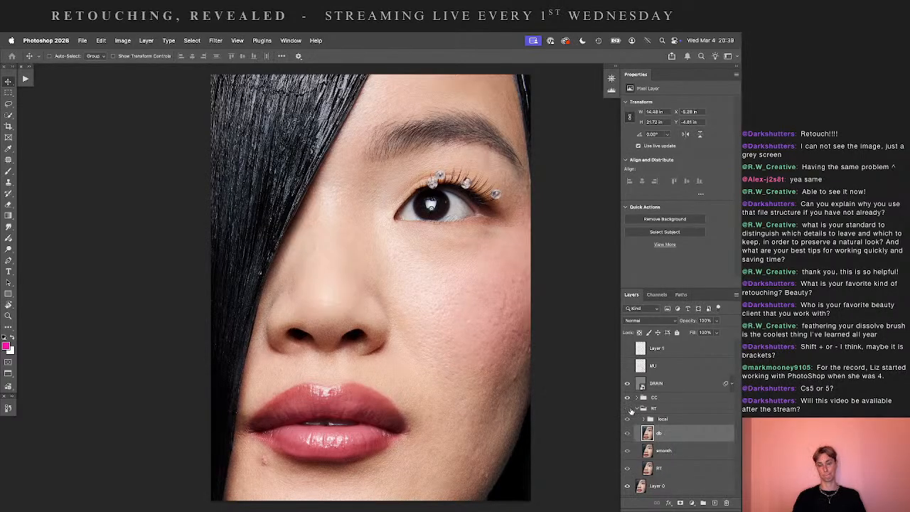
click(628, 410)
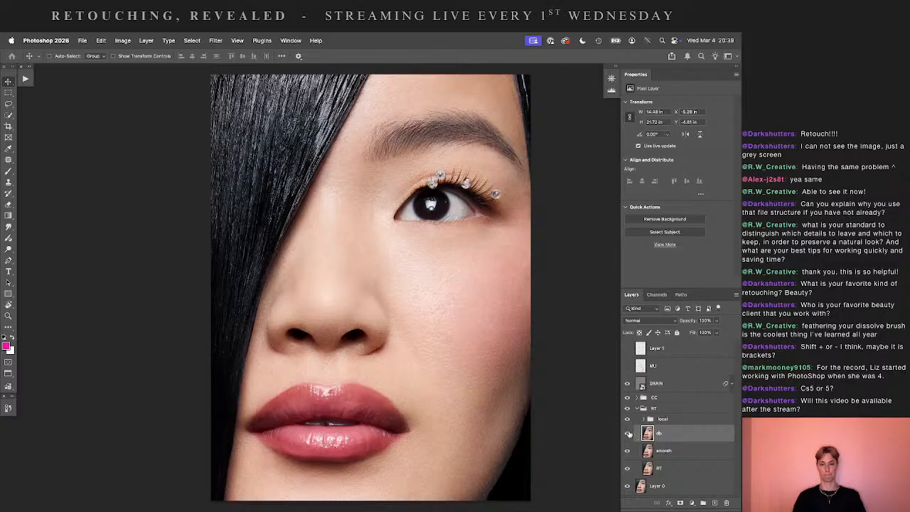
- Duplicate the db layer and make a second duplicate from that copy
key(super+j)
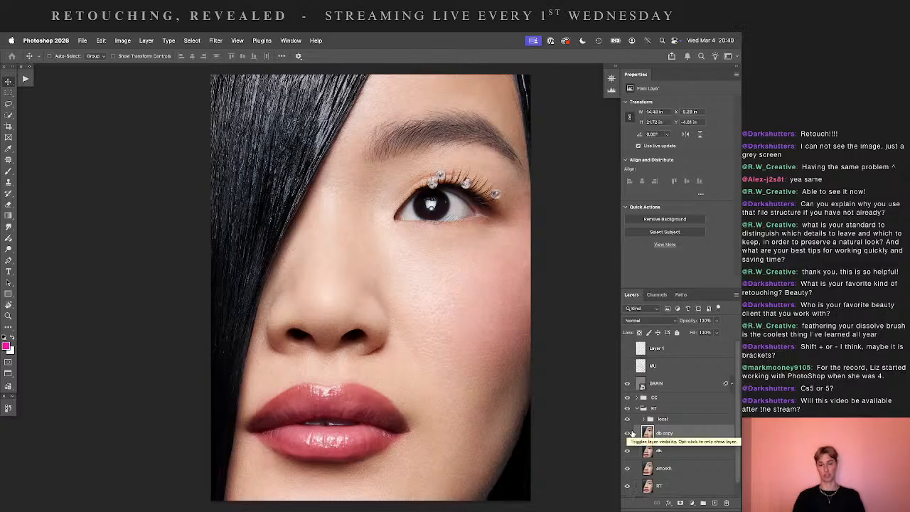
key(o)
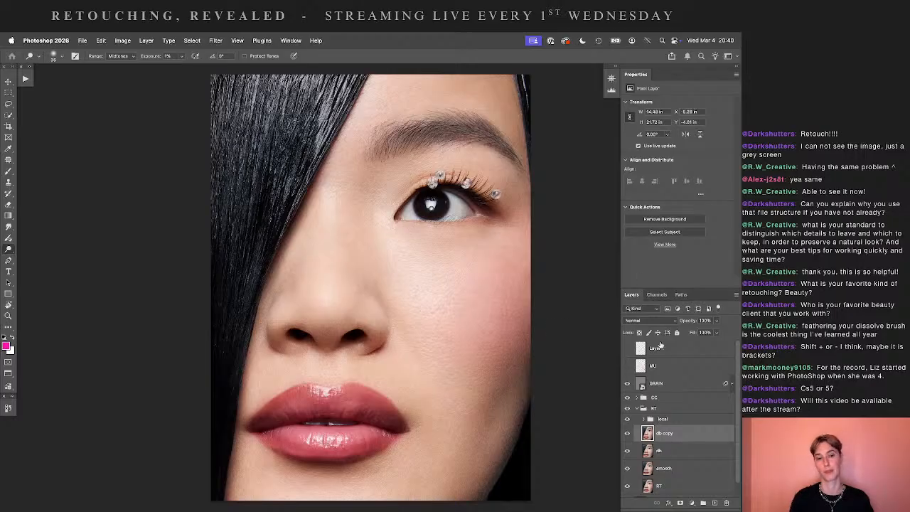
key(super+j)
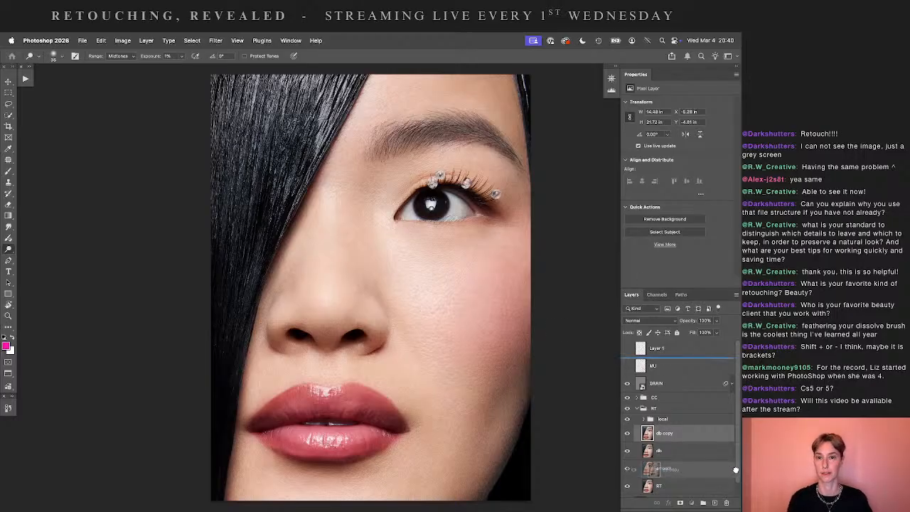
- Clone the bright hair highlight down the dark strip beside the forehead in Lighten mode at 30% opacity
drag(552, 228, 337, 401)
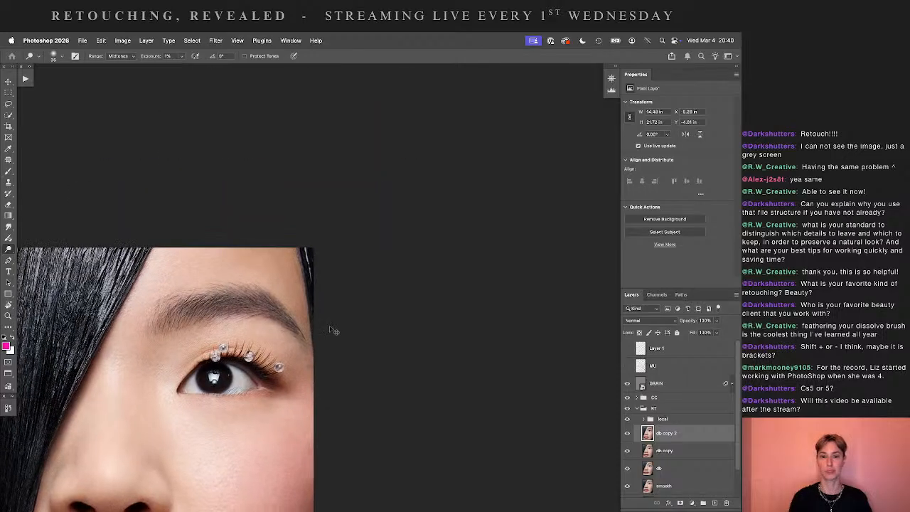
key(super+plus)
key(super+plus)
key(s)
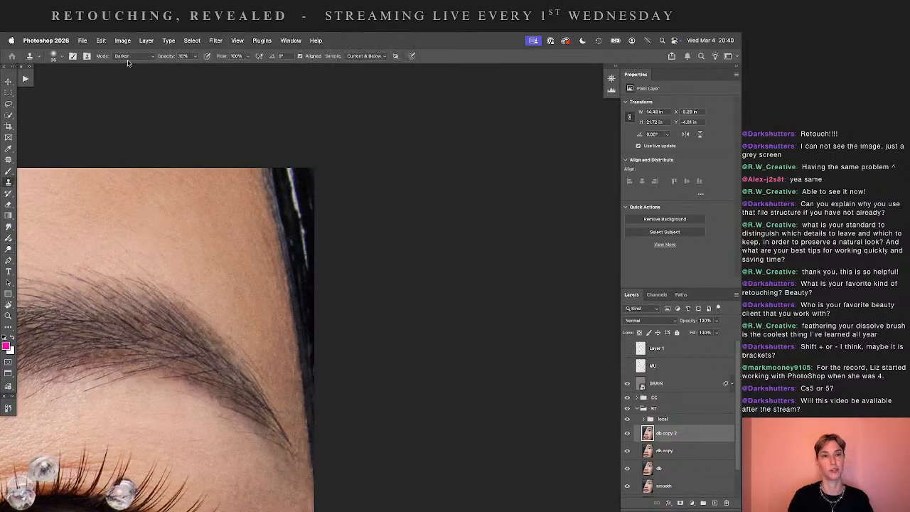
click(133, 56)
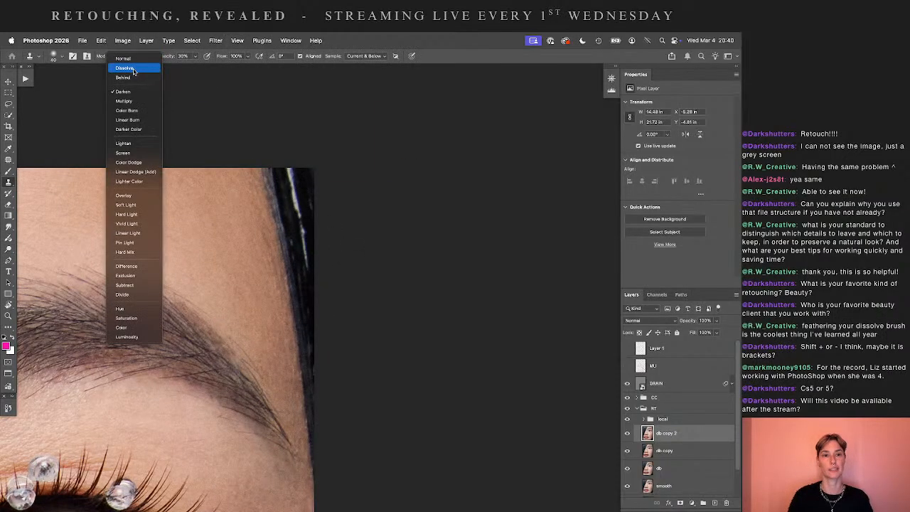
click(191, 106)
key(bracketleft)
key(bracketleft)
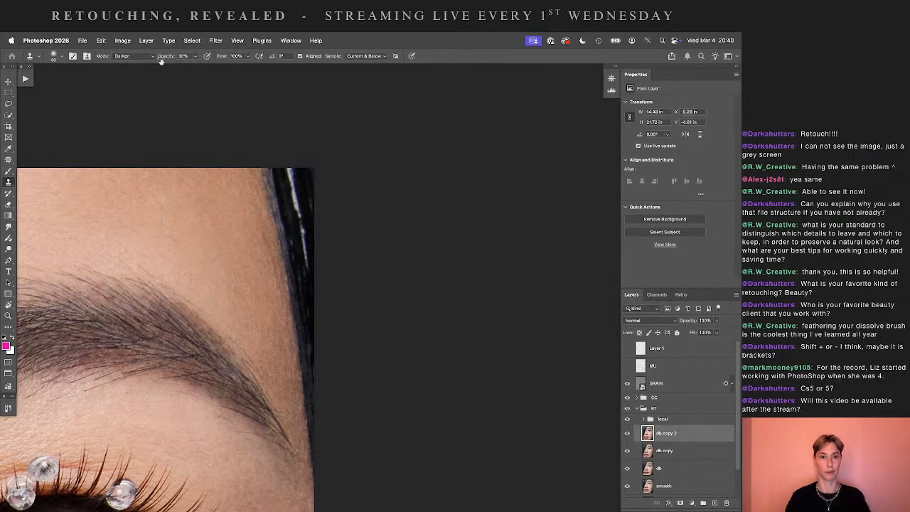
click(122, 57)
click(137, 143)
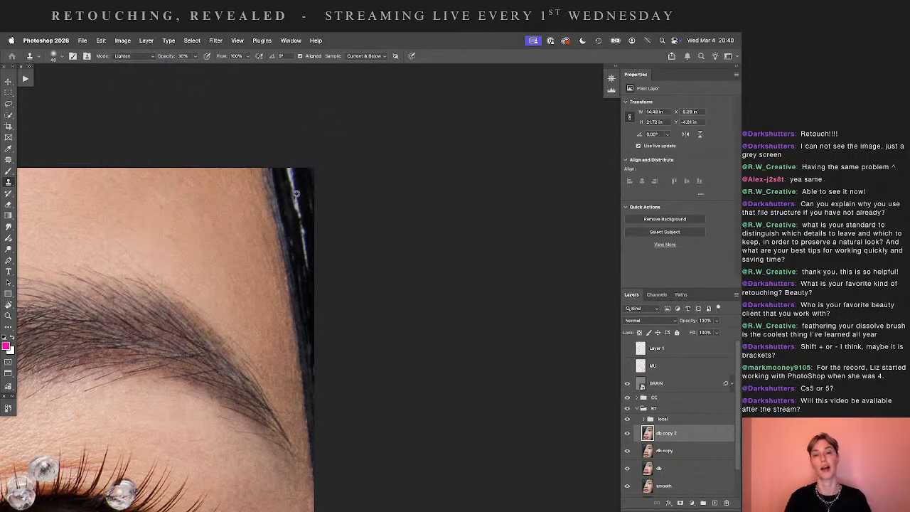
alt+click(297, 190)
drag(300, 213, 302, 228)
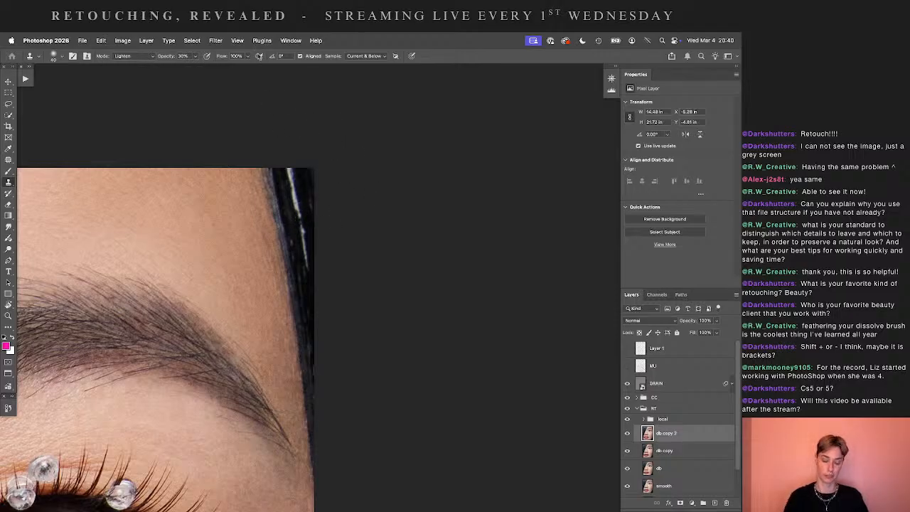
- Reduce the Clone Stamp brush to 15 and extend the hair highlight farther down the strip
key(bracketleft)
key(bracketleft)
key(bracketleft)
key(bracketleft)
key(bracketleft)
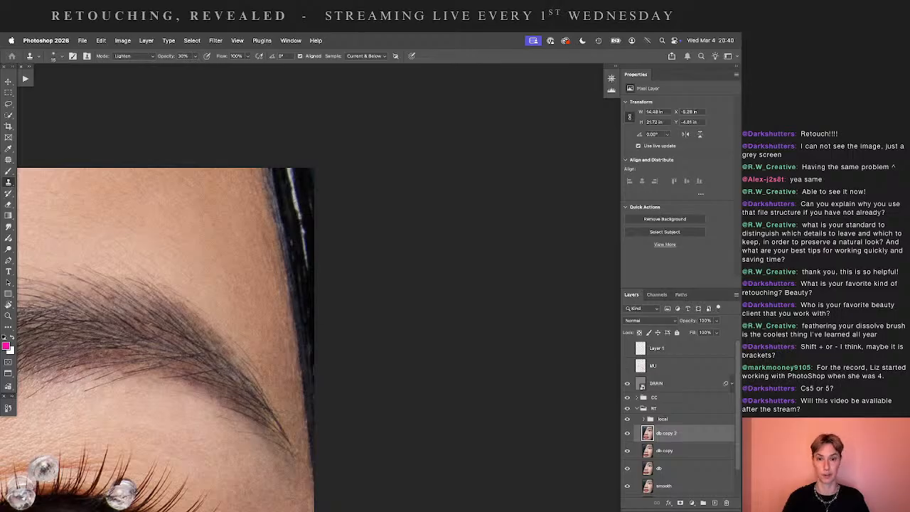
drag(298, 205, 303, 232)
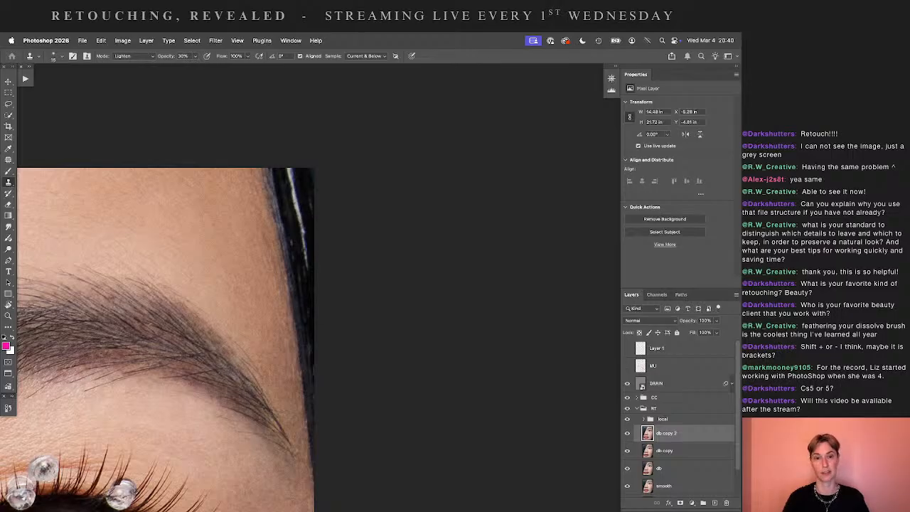
- Clone dark hair over the highlights along the strip beside the forehead in Darken mode at 50% opacity
click(129, 58)
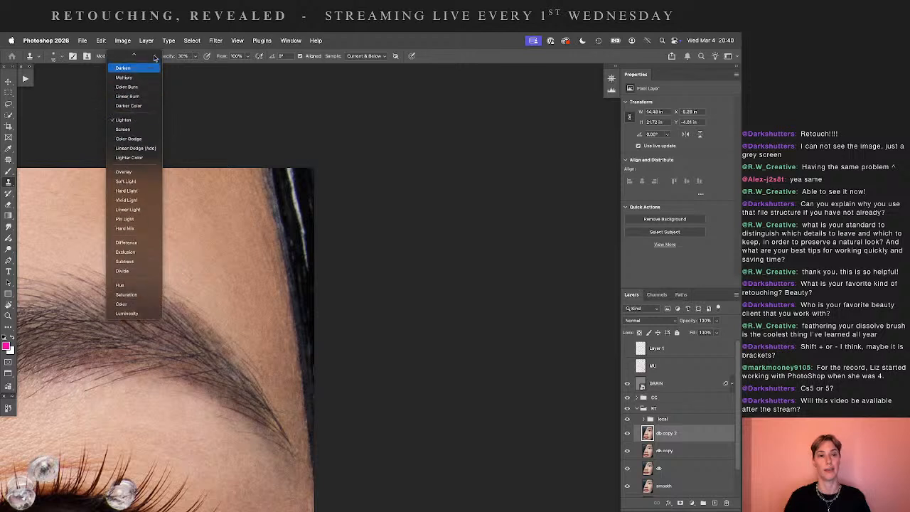
click(146, 80)
key(bracketright)
key(bracketright)
key(bracketright)
key(5)
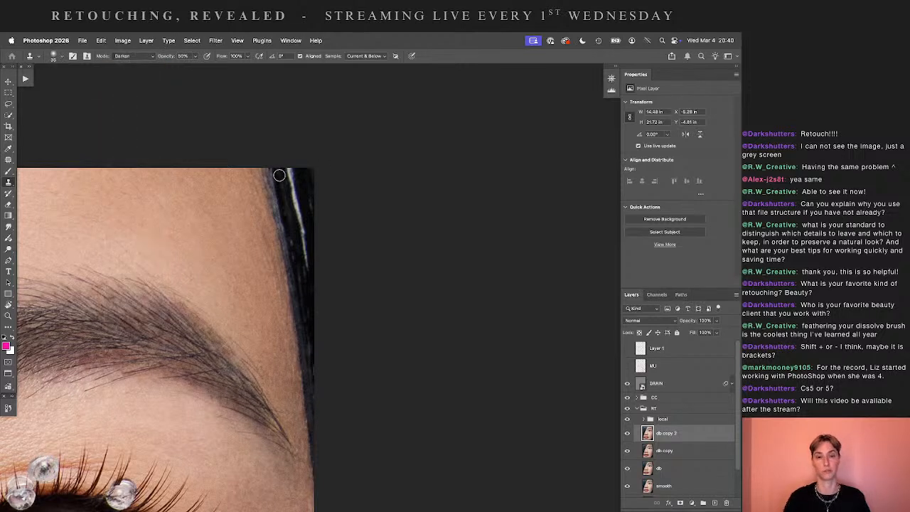
alt+click(281, 176)
drag(287, 170, 305, 281)
- Compare the full portrait with and without the db copy 2 layer
key(ctrl+0)
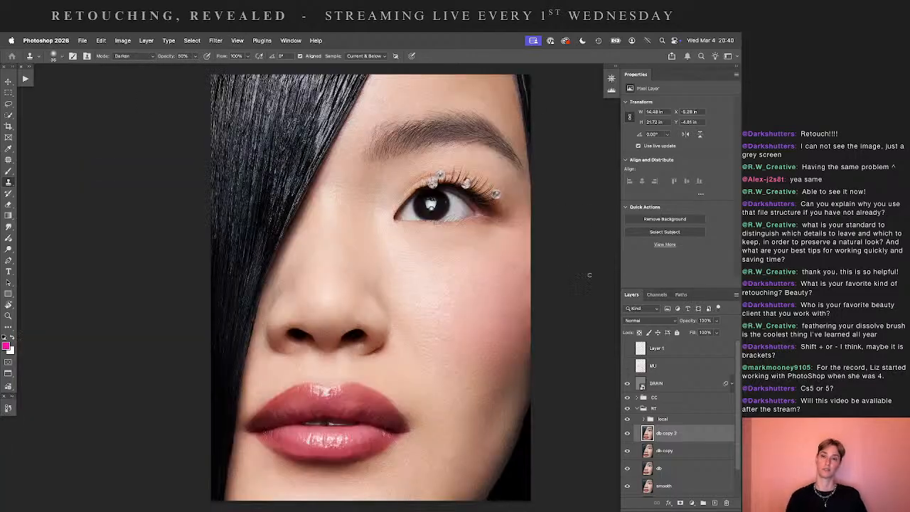
key(ctrl+minus)
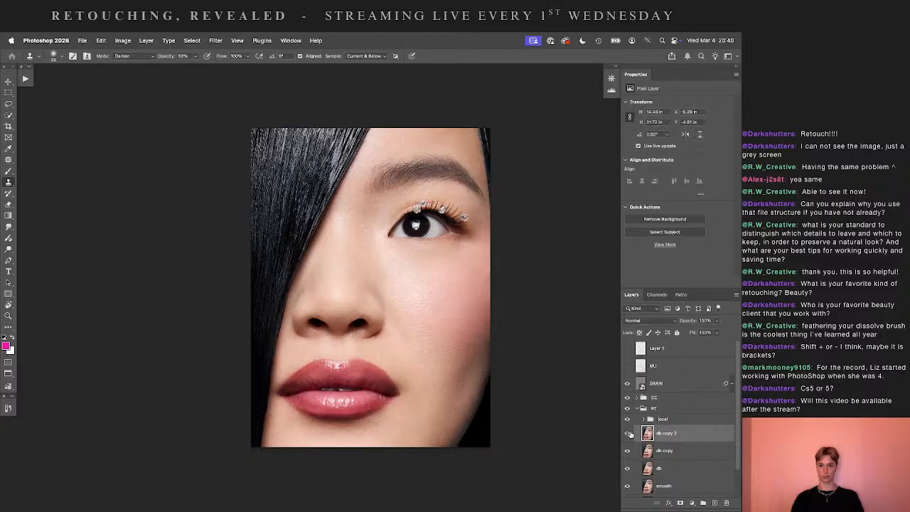
click(630, 436)
- Add a layer mask to db copy 2 and ready the Brush at the hair strip beside the forehead
drag(559, 313, 441, 466)
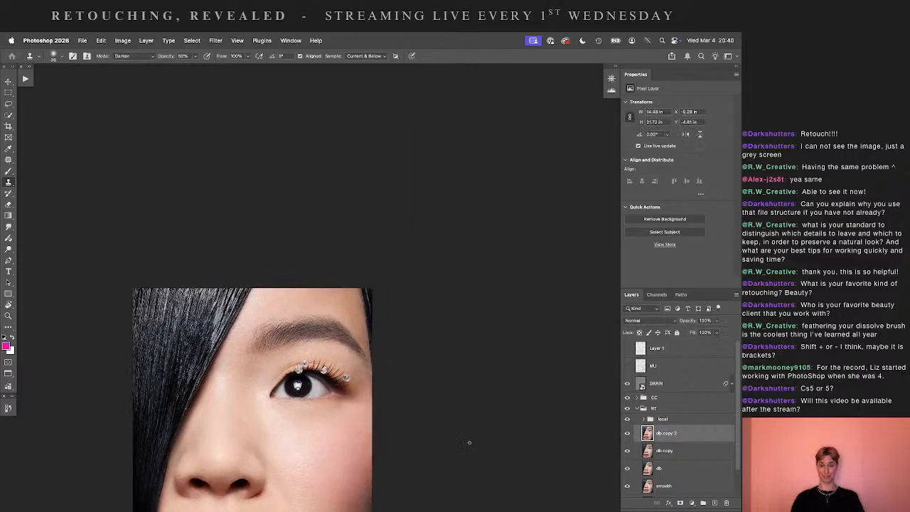
key(super+plus)
key(super+plus)
click(692, 502)
key(b)
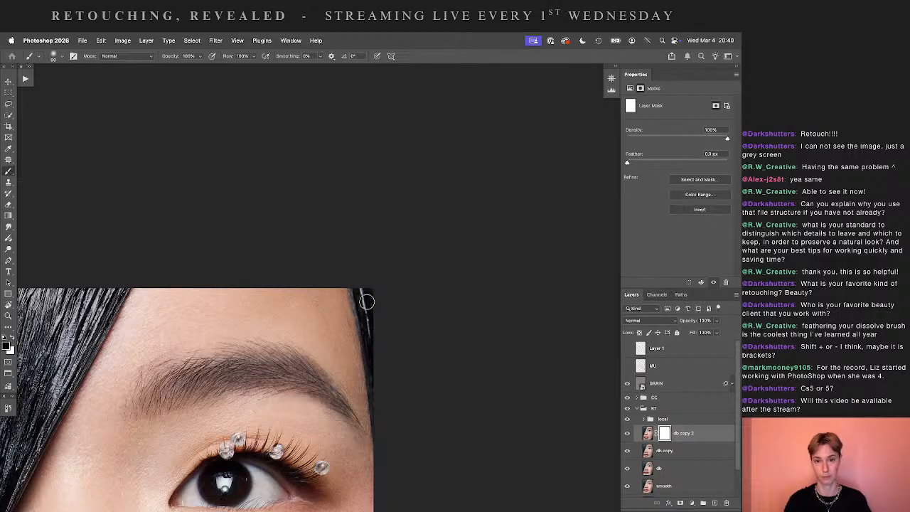
- Review the full portrait and delete the masked db copy 2 layer
key(super+0)
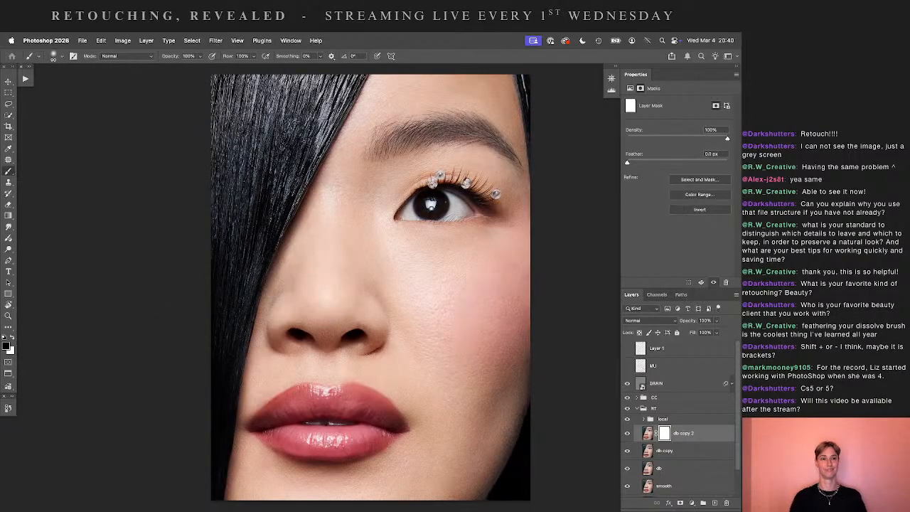
key(v)
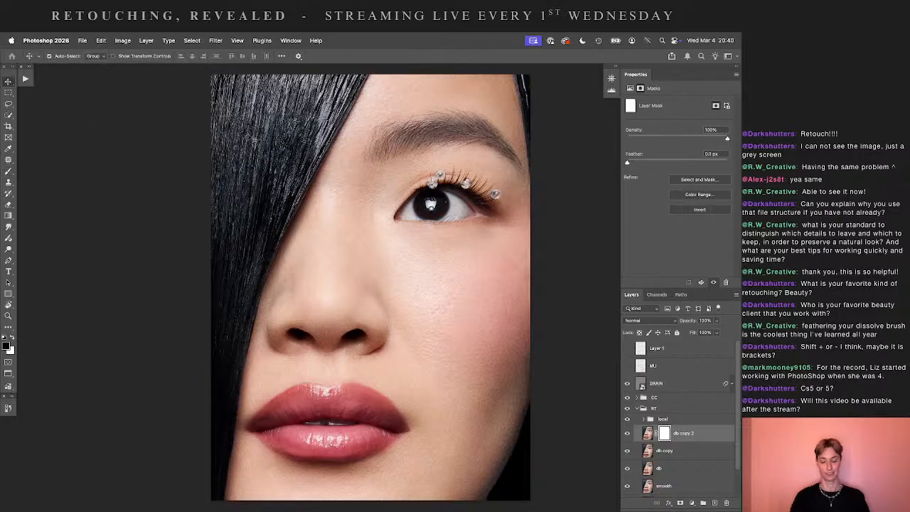
key(super+minus)
key(BackSpace)
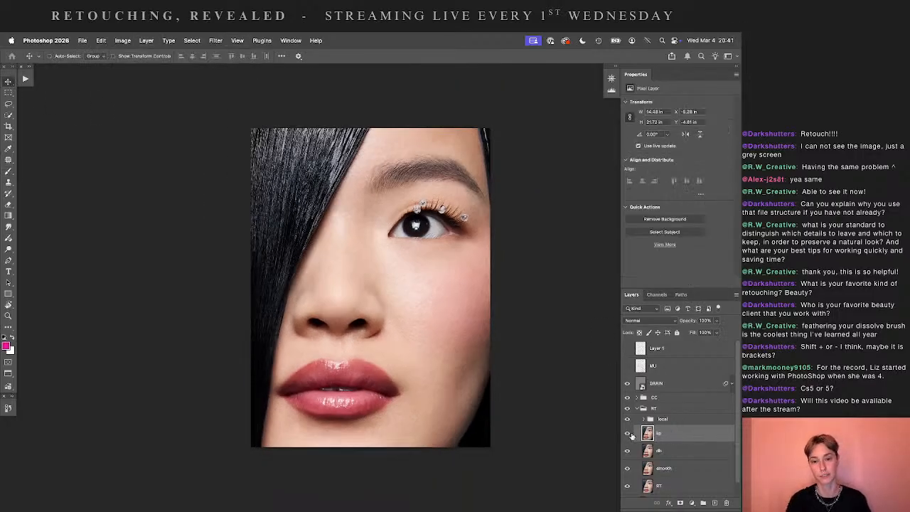
- Duplicate the lip layer and save the document
drag(703, 441, 714, 503)
key(super+s)
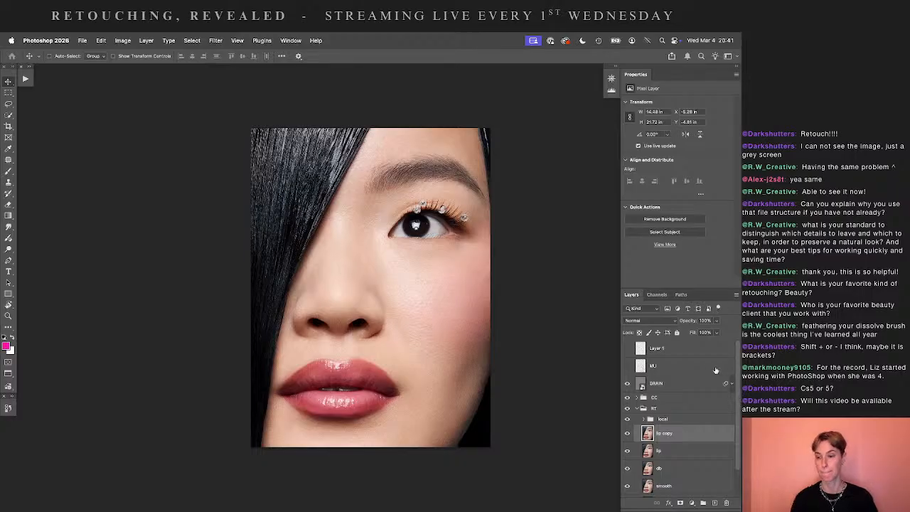
- Hide the lip copy, lip, db and smooth layers and compare the portrait with and without the RT layer
scroll(739, 360, down, 2)
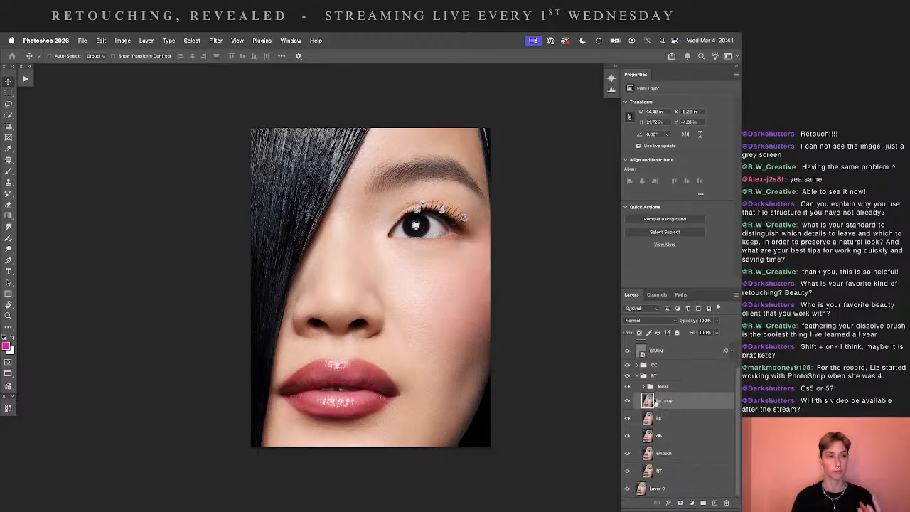
drag(629, 406, 626, 462)
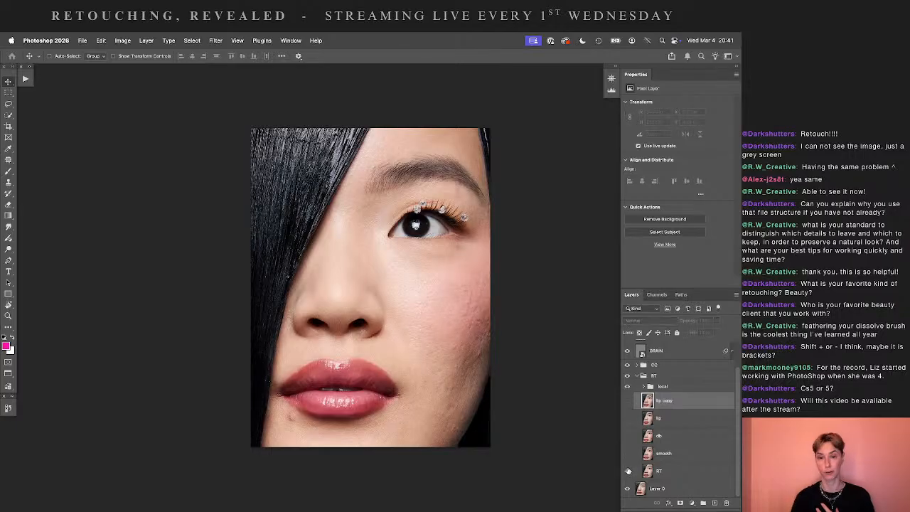
click(666, 470)
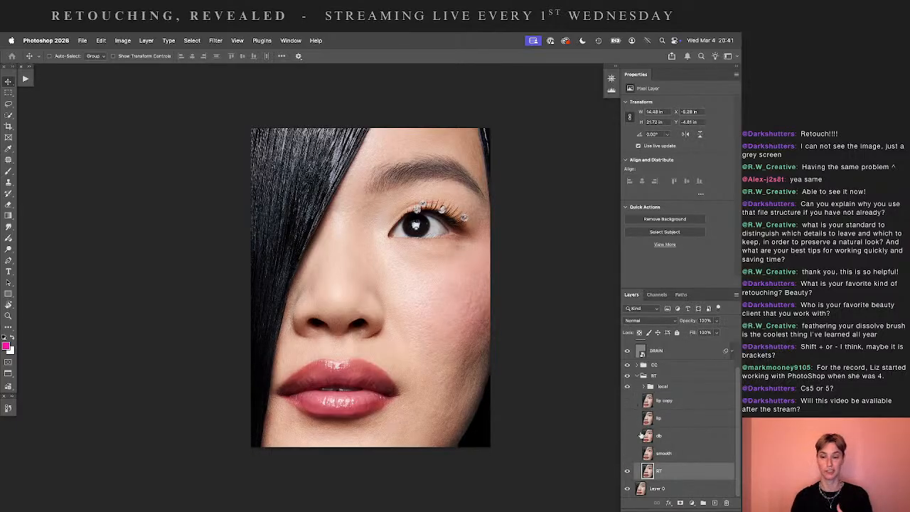
click(628, 470)
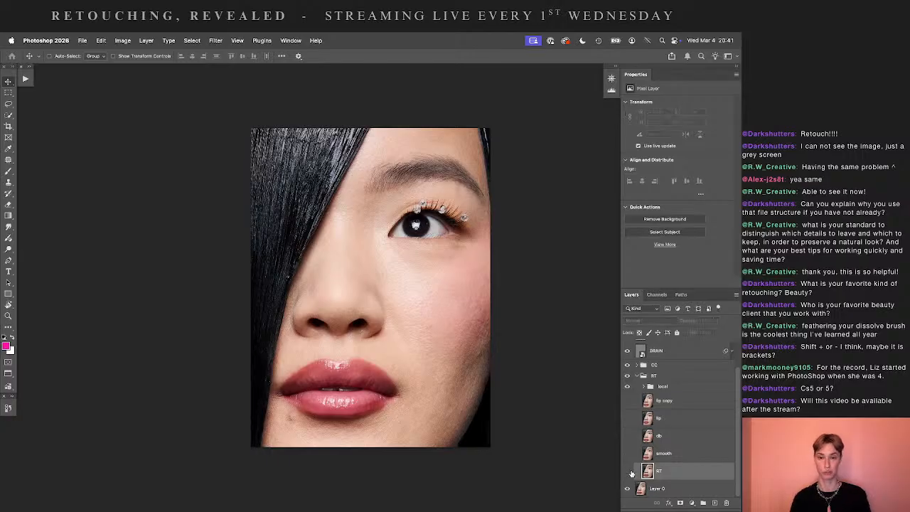
click(627, 472)
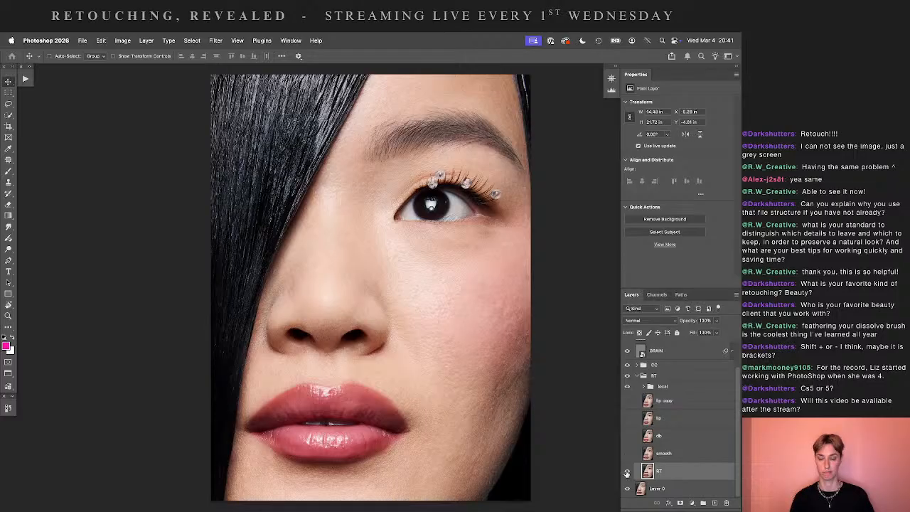
- Compare the lip copy layer with the RT layer alone, and hide both to view the unretouched portrait
click(676, 402)
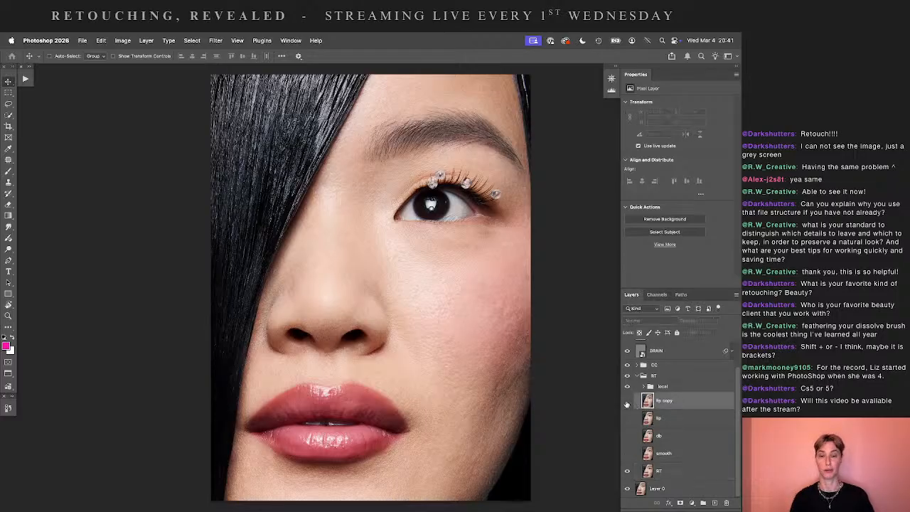
click(627, 402)
click(627, 402)
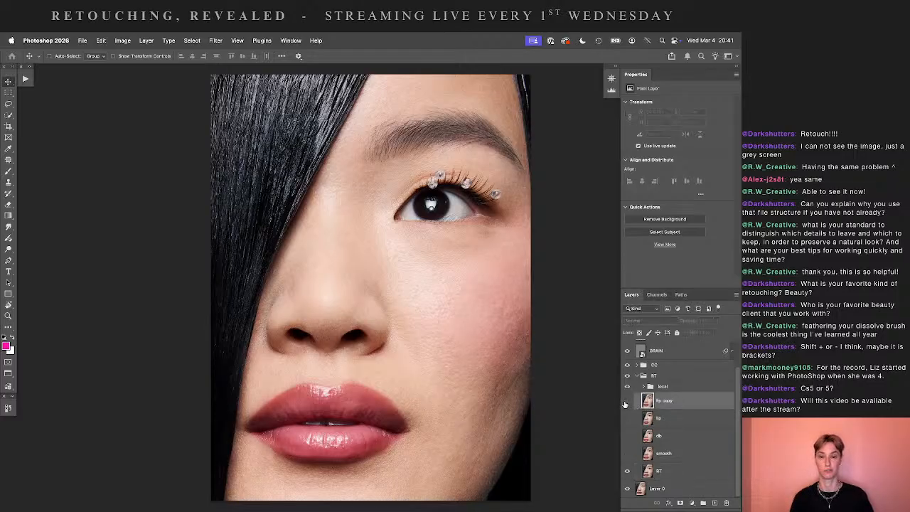
click(626, 403)
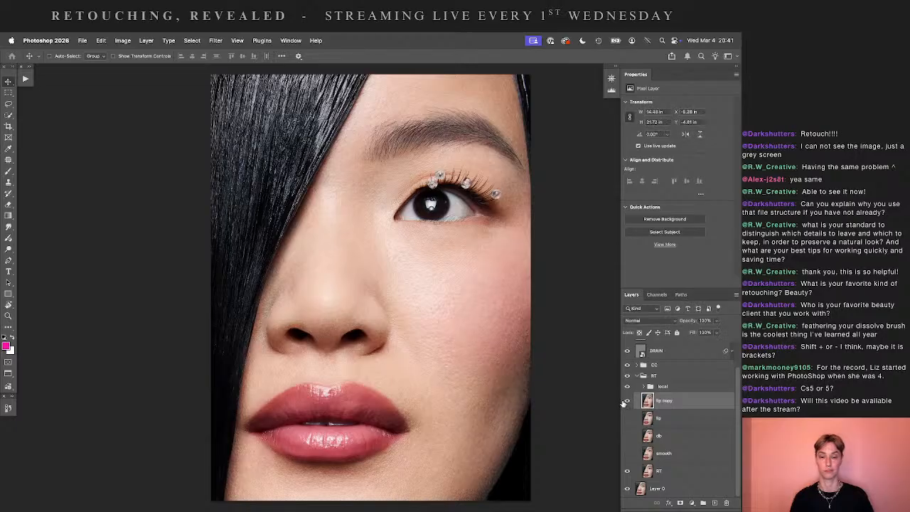
click(626, 402)
click(627, 470)
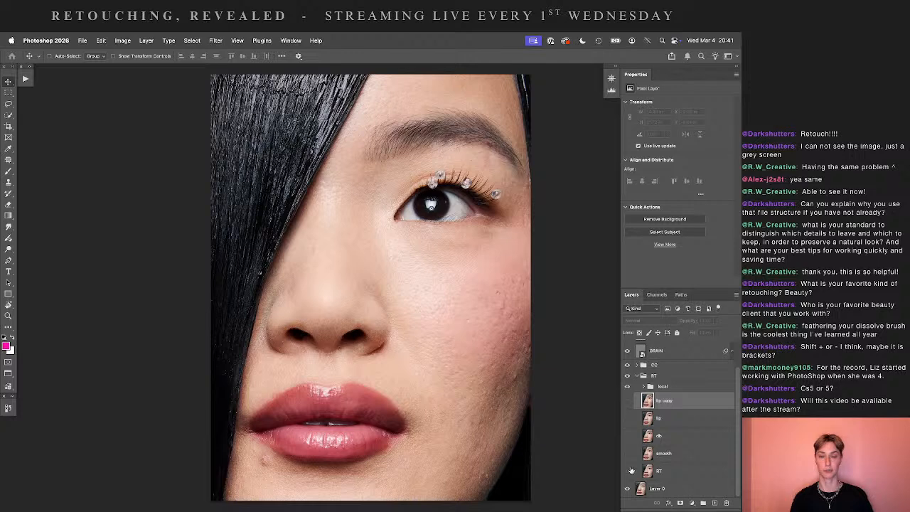
- Show the RT and lip copy layers again and compare the portrait with and without the RT group
click(626, 470)
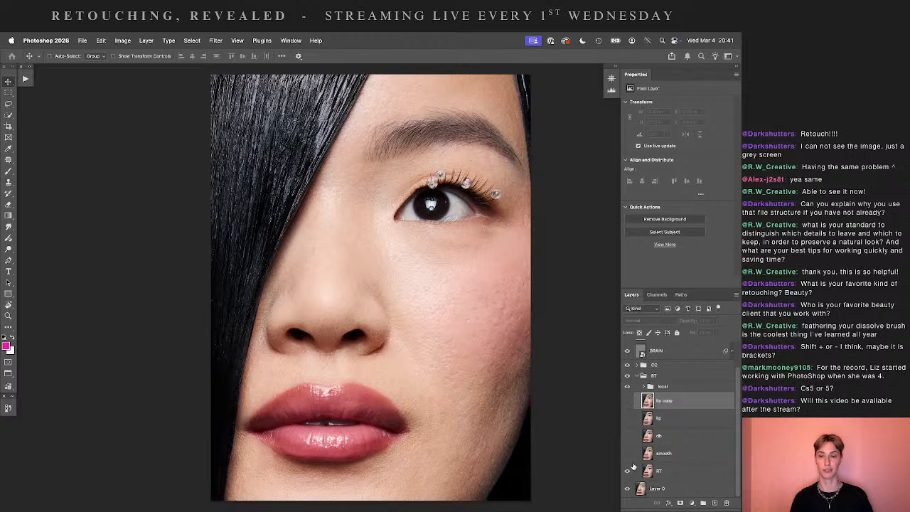
click(628, 402)
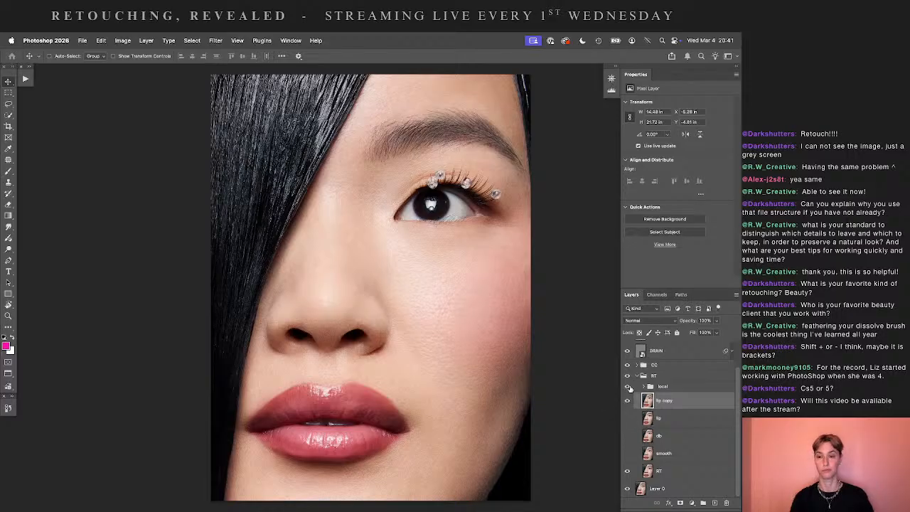
click(627, 376)
click(627, 375)
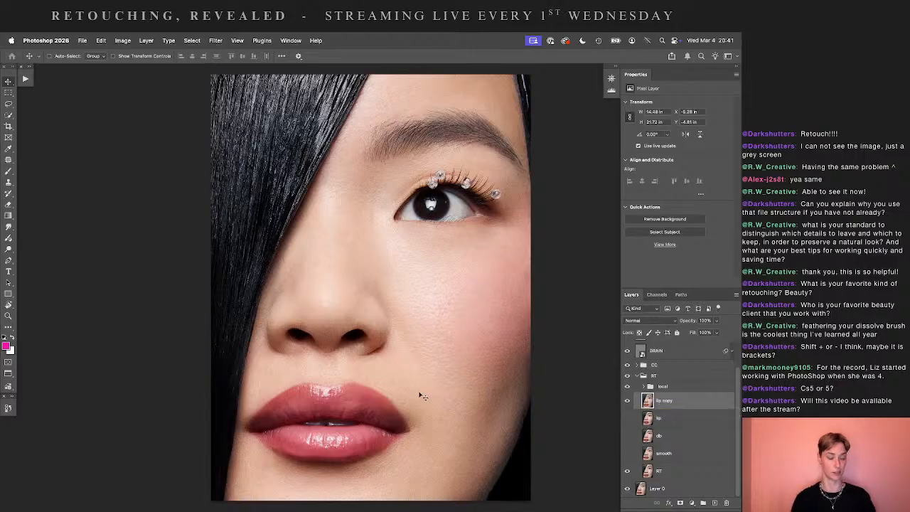
- Duplicate the RT layer and move the copy above the lip copy layer inside the RT group
click(676, 472)
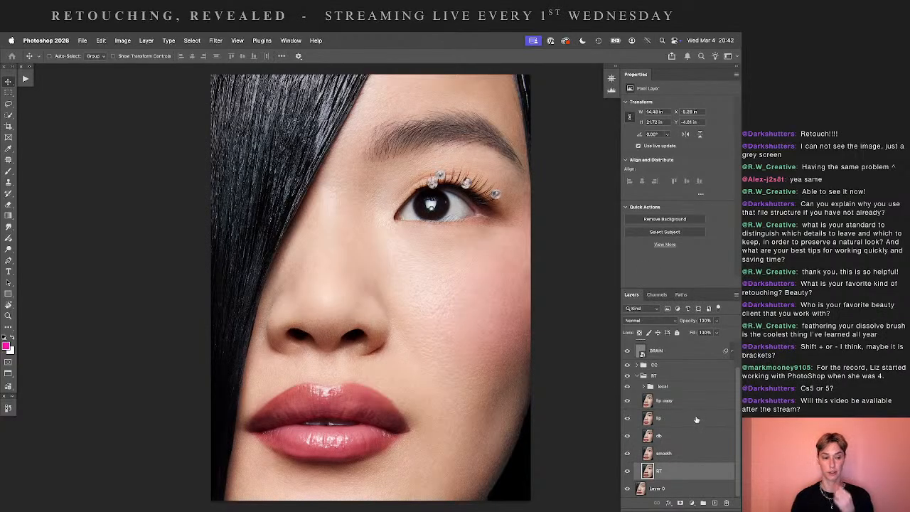
key(super+j)
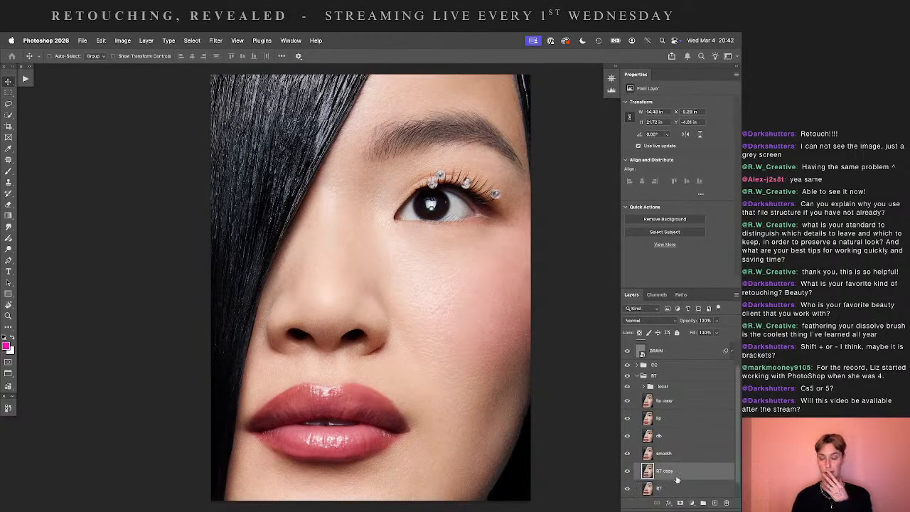
drag(675, 472, 693, 401)
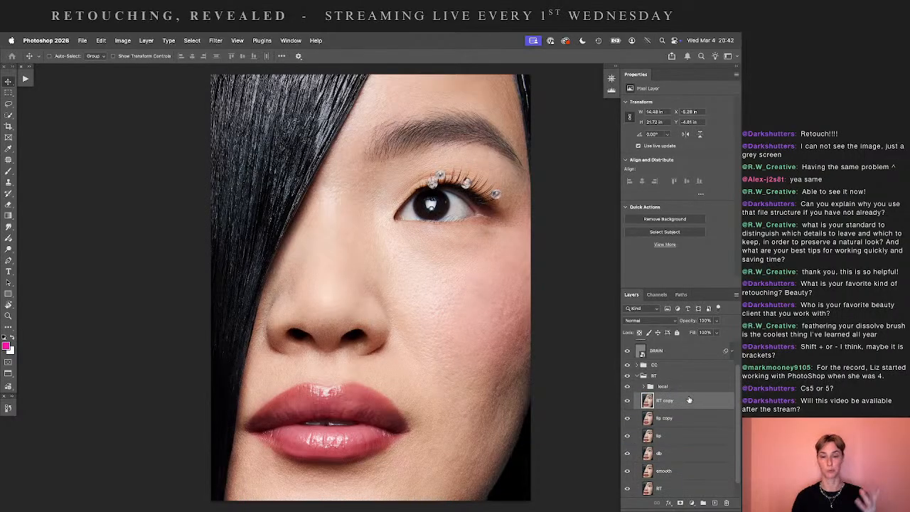
click(648, 320)
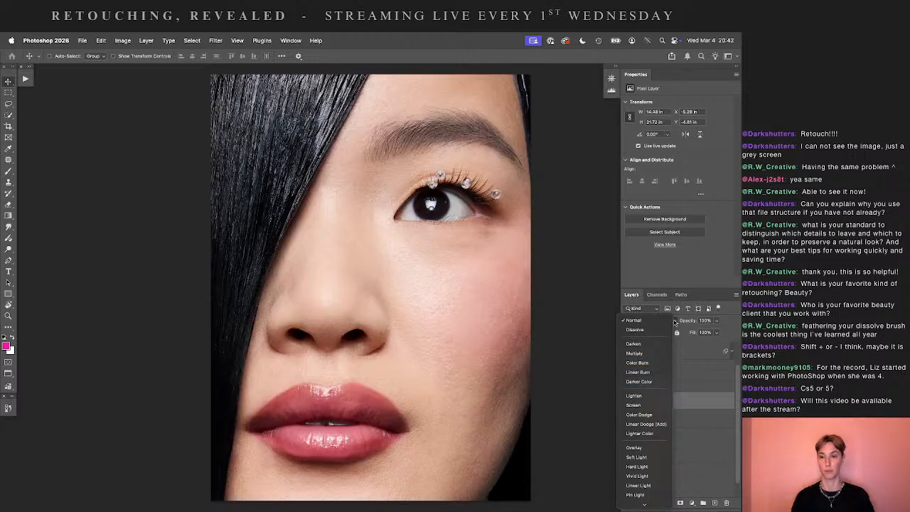
click(702, 399)
click(625, 403)
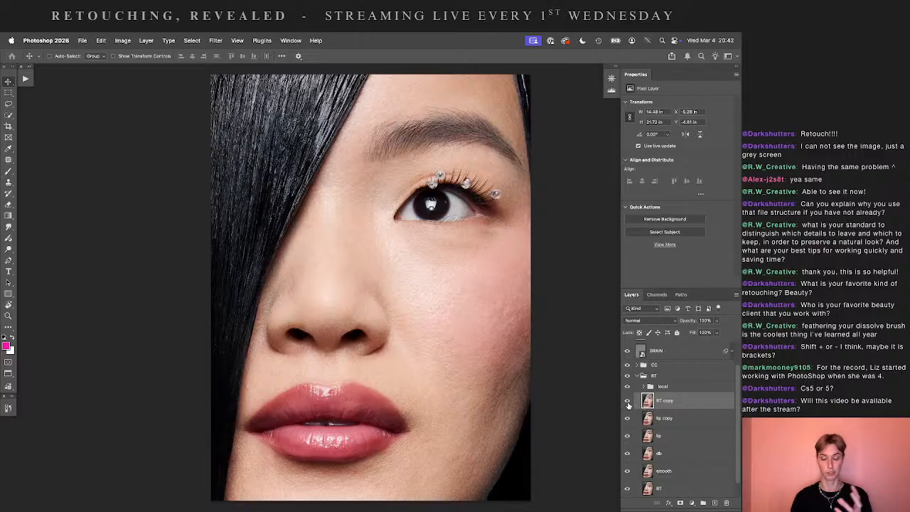
- Set the RT copy layer to Lighten blend mode and its duplicate, RT copy 2, to Darken
click(643, 322)
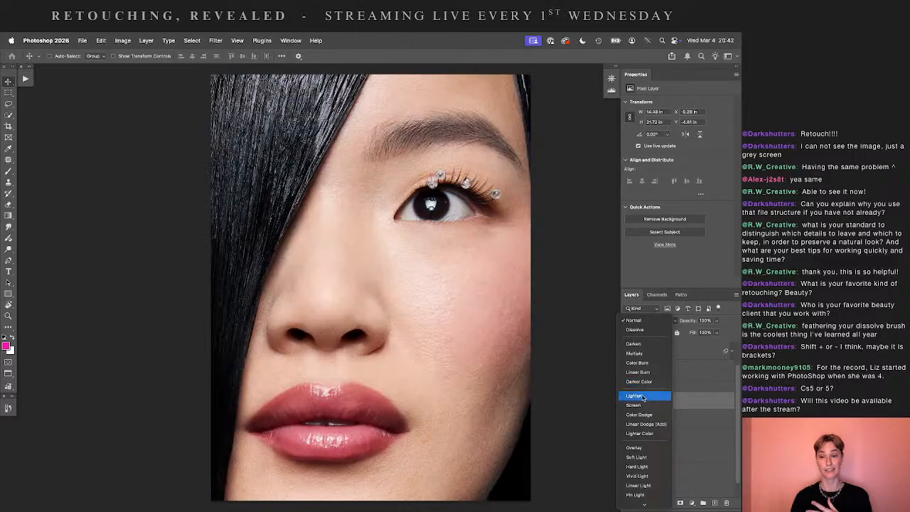
click(651, 397)
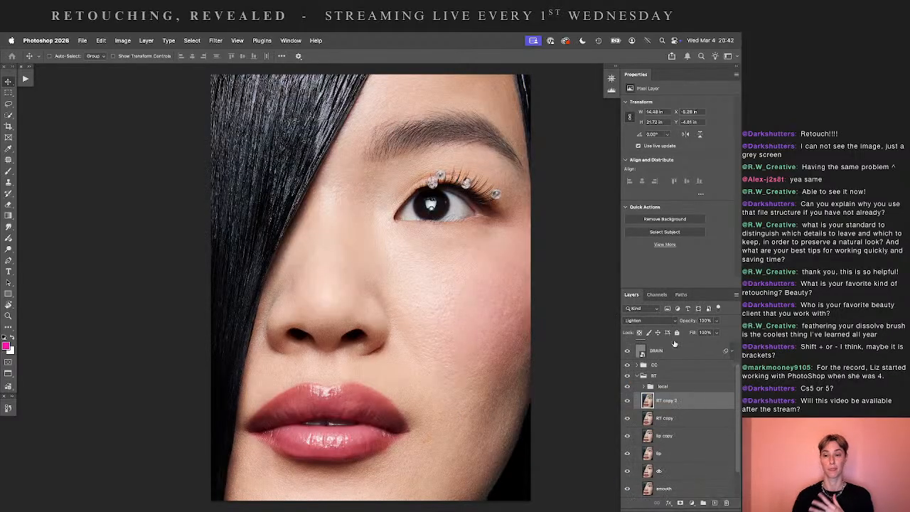
click(643, 321)
click(645, 268)
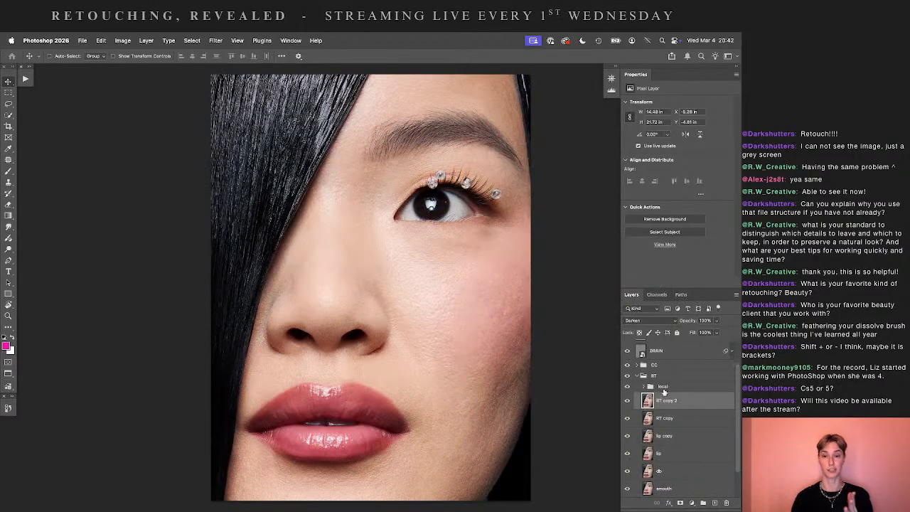
- Add a black layer mask to both the RT copy and RT copy 2 layers
click(669, 420)
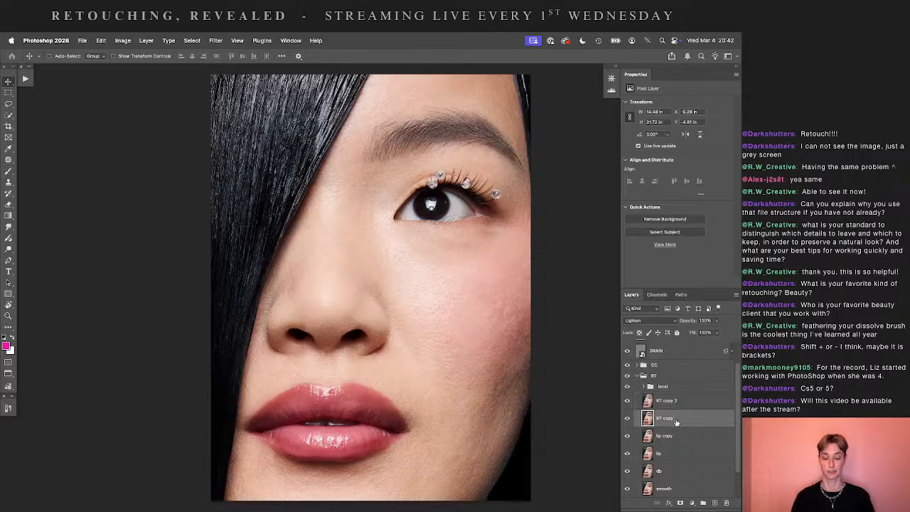
click(690, 502)
key(super+i)
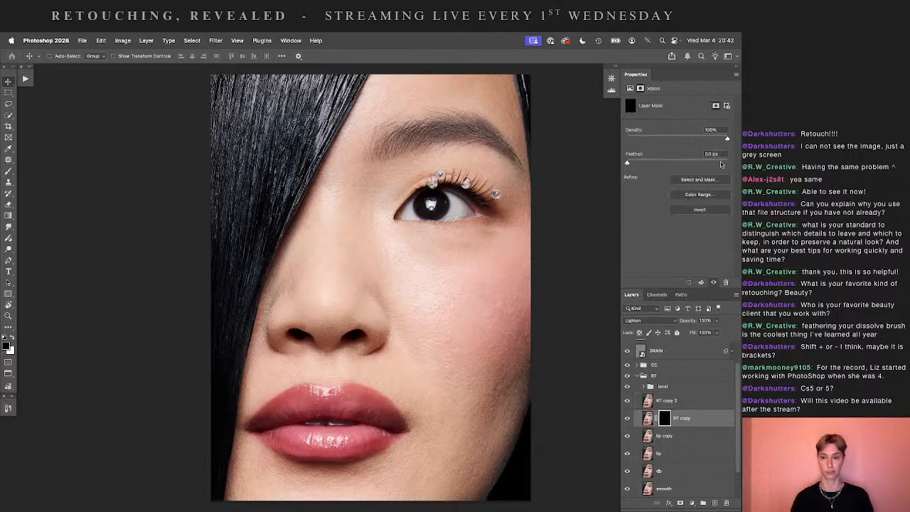
click(651, 402)
click(680, 502)
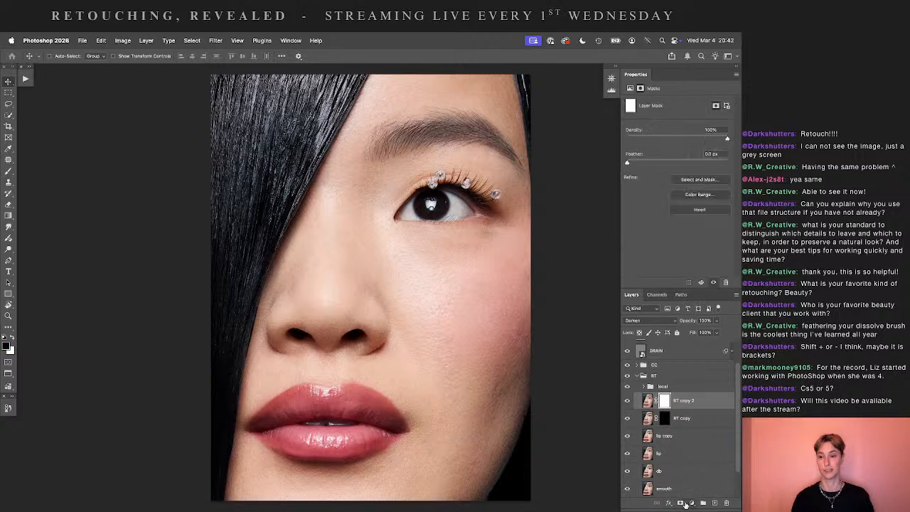
key(super+i)
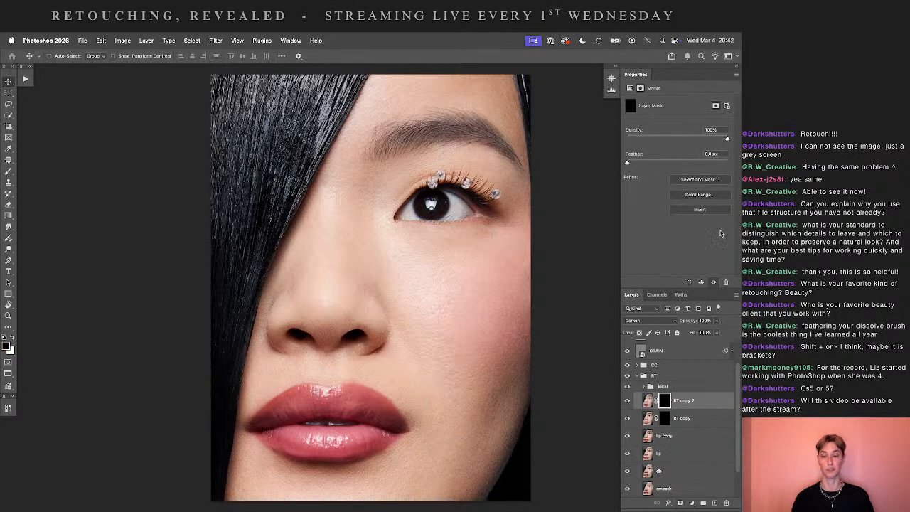
- Feather the masks of the RT copy 2 and RT copy layers by 2 px
click(710, 154)
text(2)
click(662, 418)
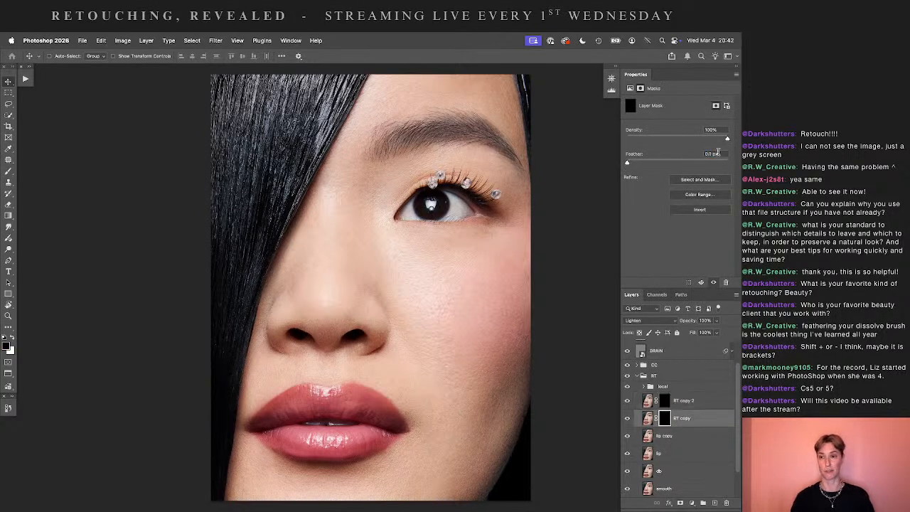
- Invert the RT copy layer's mask back and forth to preview the Lighten effect on the skin
key(super+i)
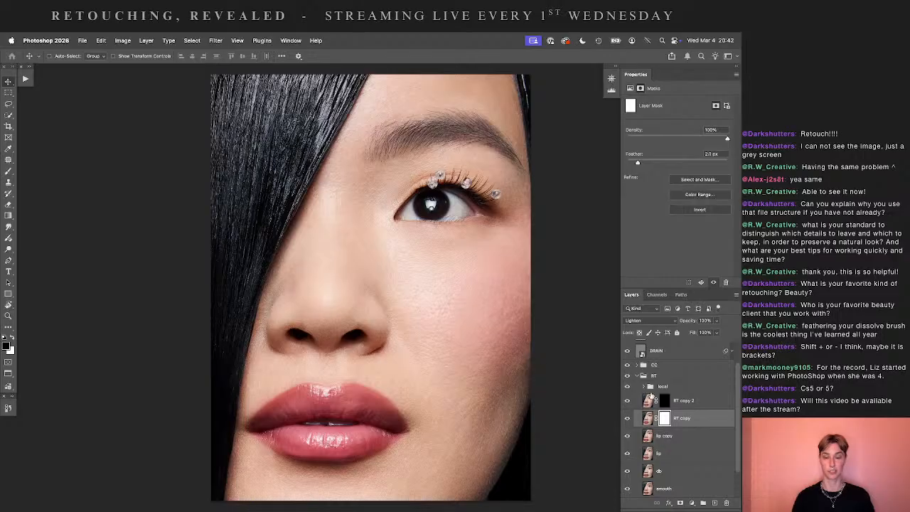
key(super+i)
key(super+i)
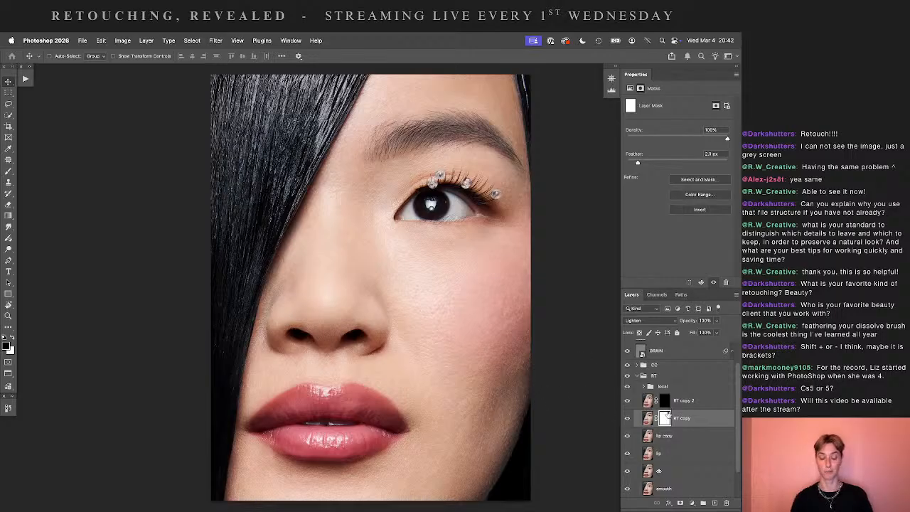
key(super+i)
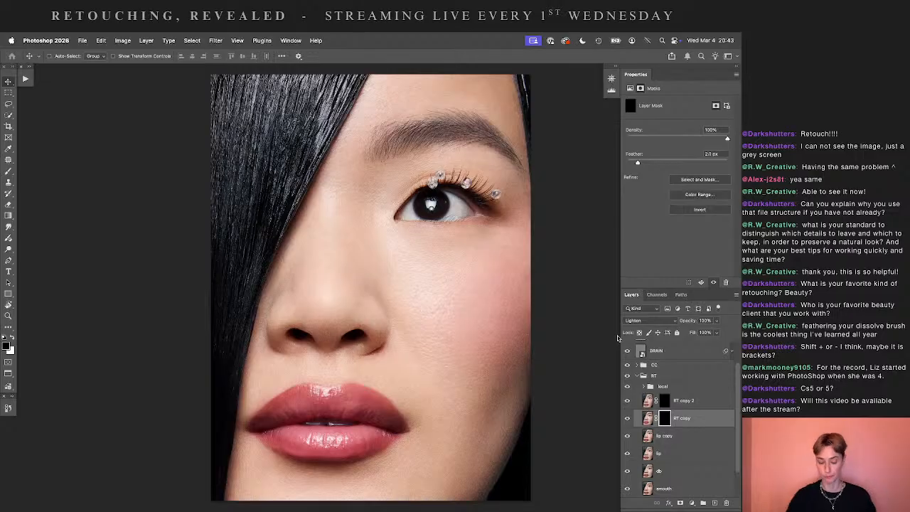
- Invert the RT copy 2 layer's mask back and forth to preview the Darken effect on the skin
click(679, 404)
key(ctrl+i)
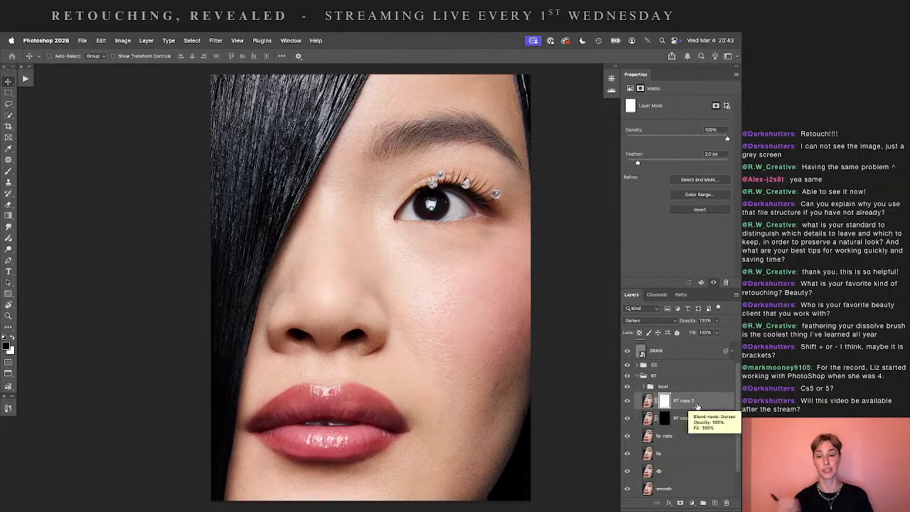
key(ctrl+i)
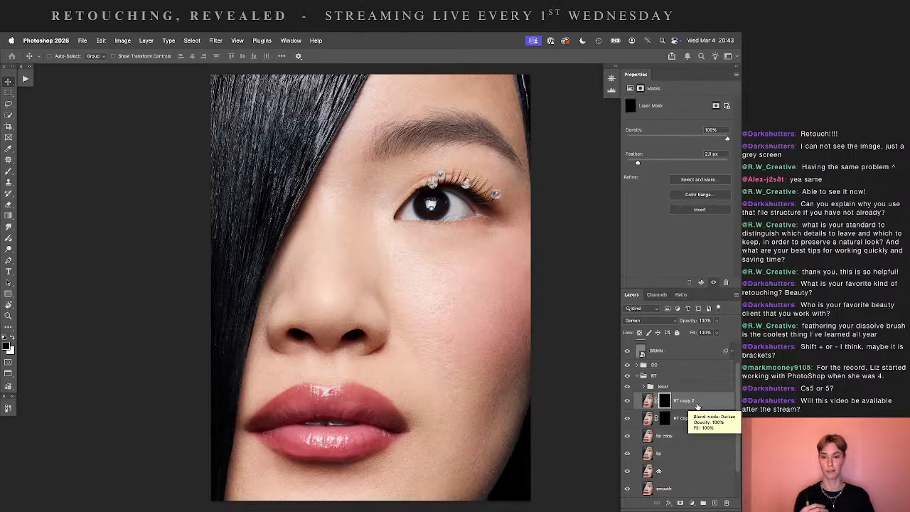
key(ctrl+i)
key(ctrl+i)
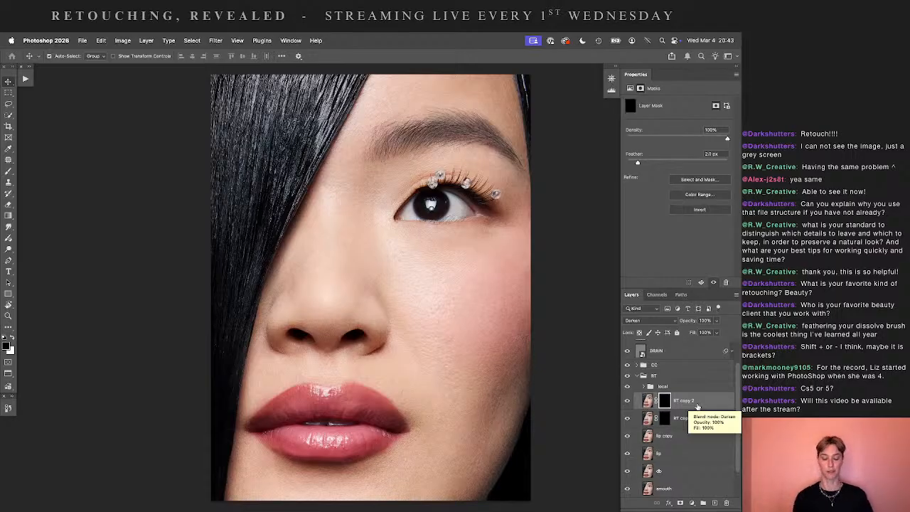
key(ctrl+minus)
key(ctrl+plus)
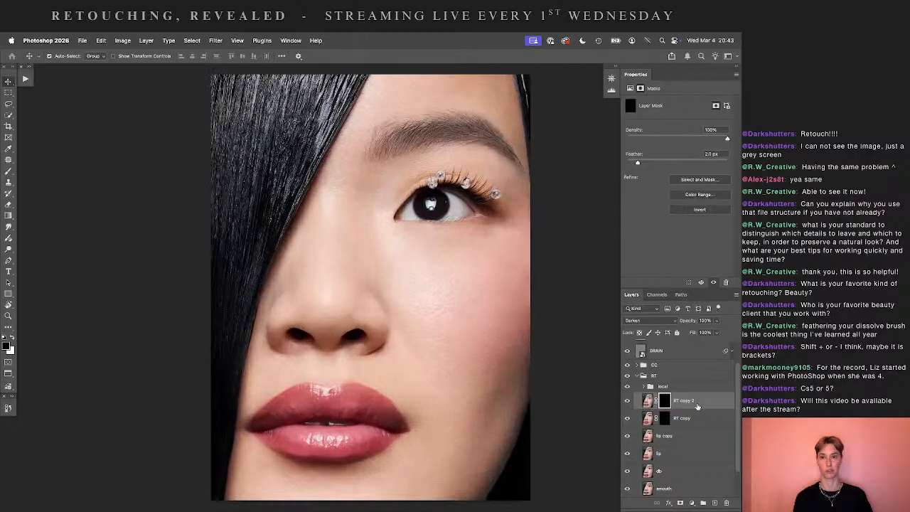
- Select the lip copy layer and set the Clone Stamp tool to Lighten mode for the forehead's hair edge
click(690, 439)
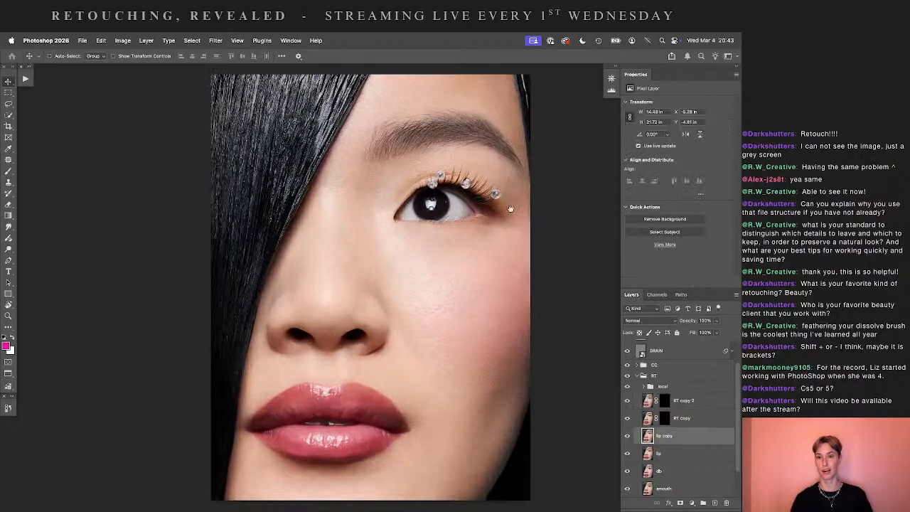
drag(510, 208, 373, 326)
key(ctrl+plus)
key(ctrl+plus)
key(ctrl+plus)
key(s)
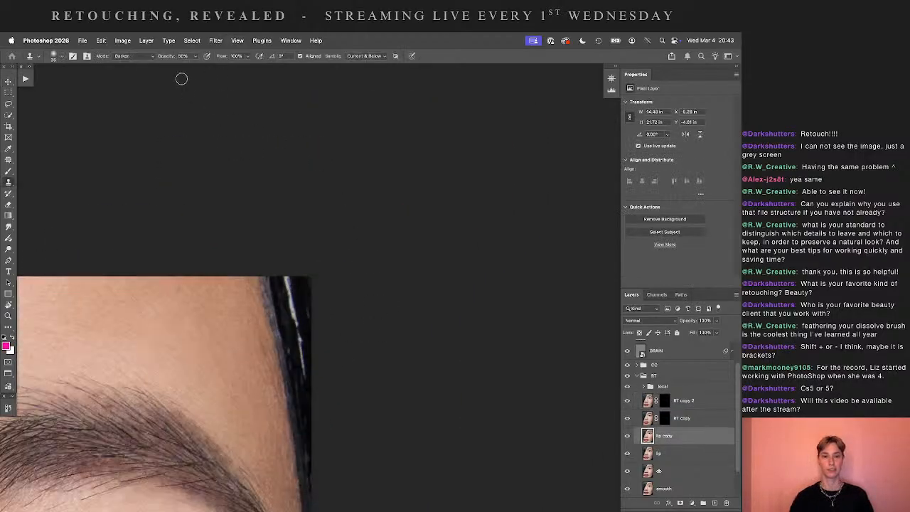
click(134, 56)
click(158, 133)
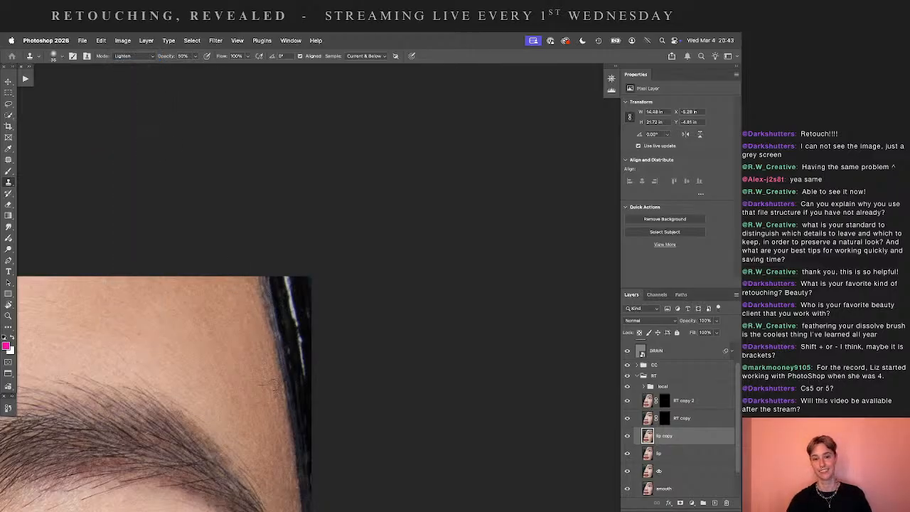
key(ctrl+0)
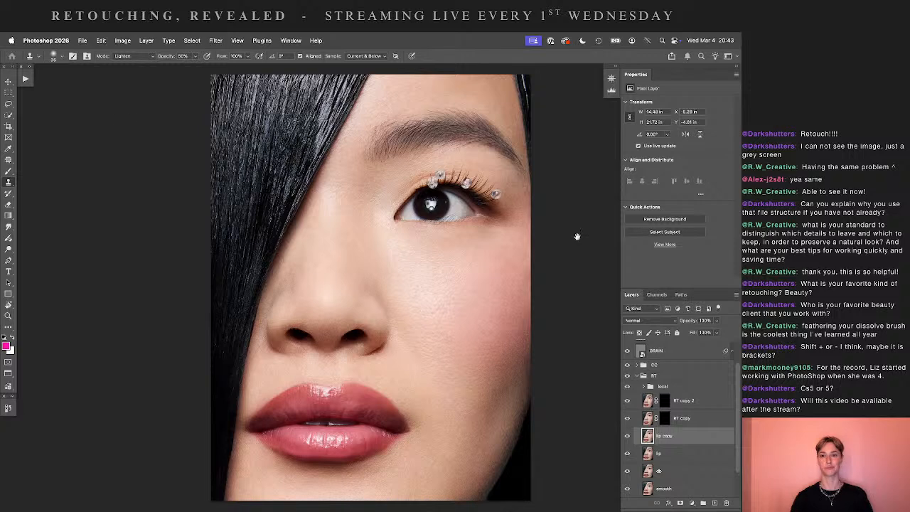
- Set the Clone Stamp tool to Darken mode for the face edge beside the outer eyebrow
drag(577, 236, 398, 372)
key(super+plus)
key(super+plus)
key(super+plus)
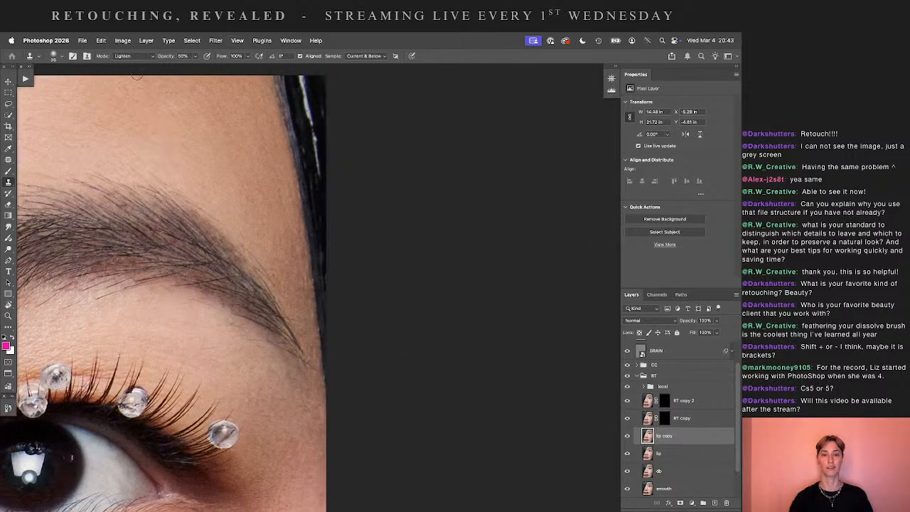
click(137, 57)
click(130, 77)
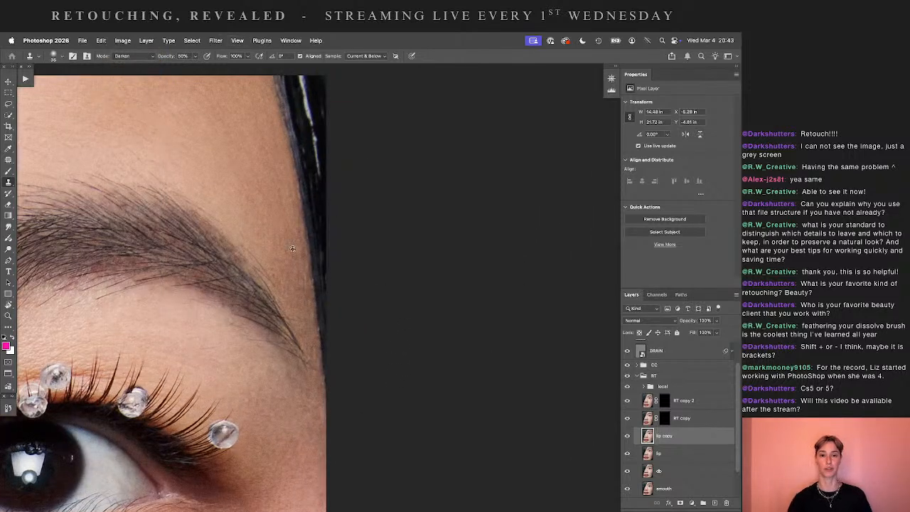
- Use the Clone Stamp in Normal mode along the face edge beside the eyebrow, at 100% and 40% opacity
click(132, 56)
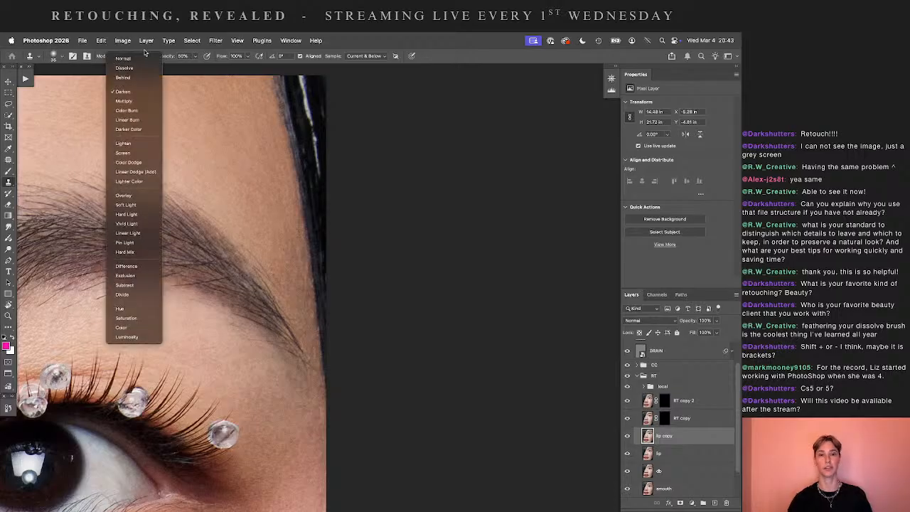
click(135, 59)
key(0)
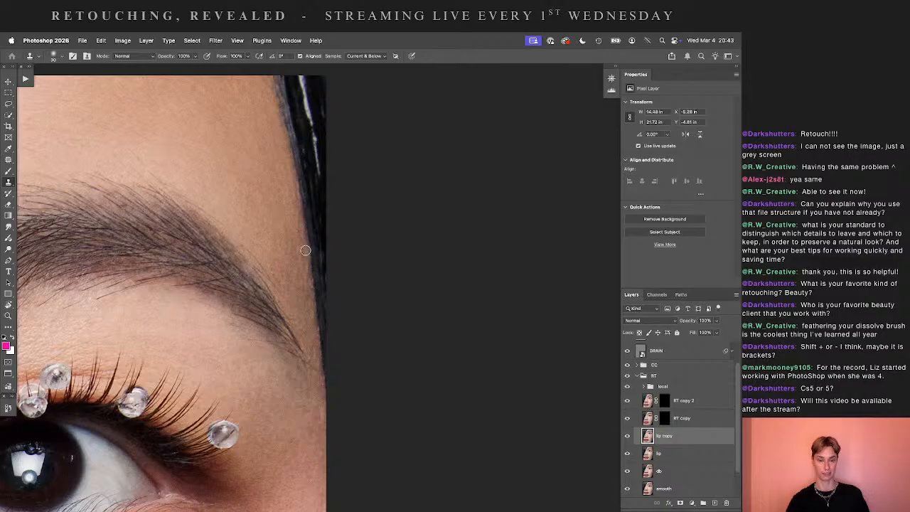
key(4)
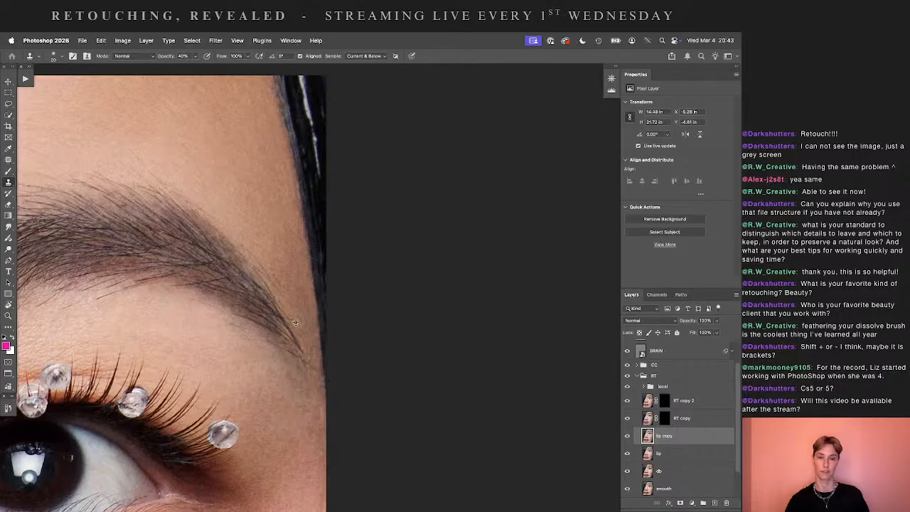
- Lighten the skin below the eyebrow's outer tail with the Clone Stamp in Lighten mode at 50% opacity
scroll(308, 289, left, 3)
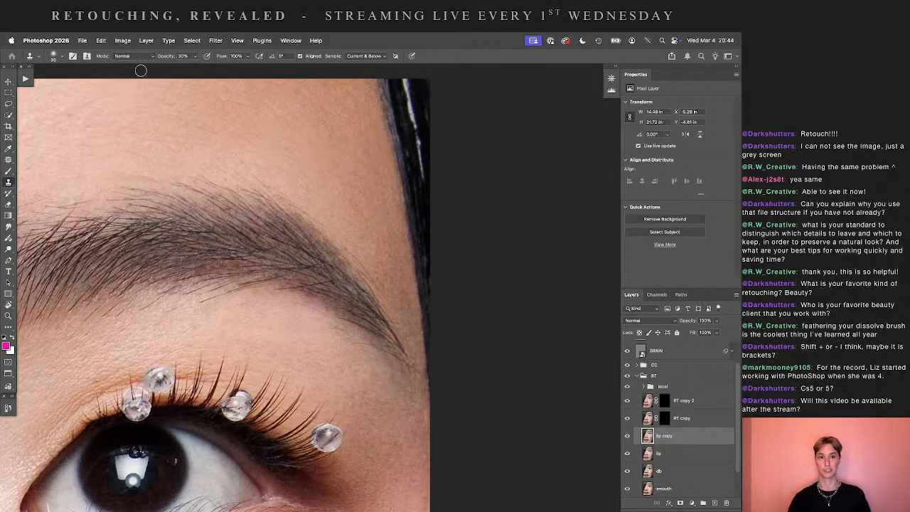
click(124, 55)
click(132, 142)
key(5)
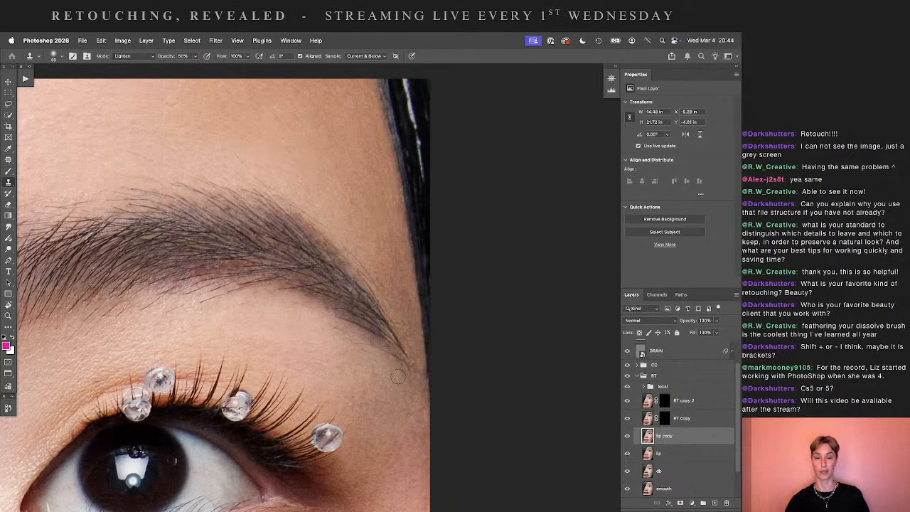
alt+click(364, 360)
alt+click(374, 363)
drag(396, 380, 410, 388)
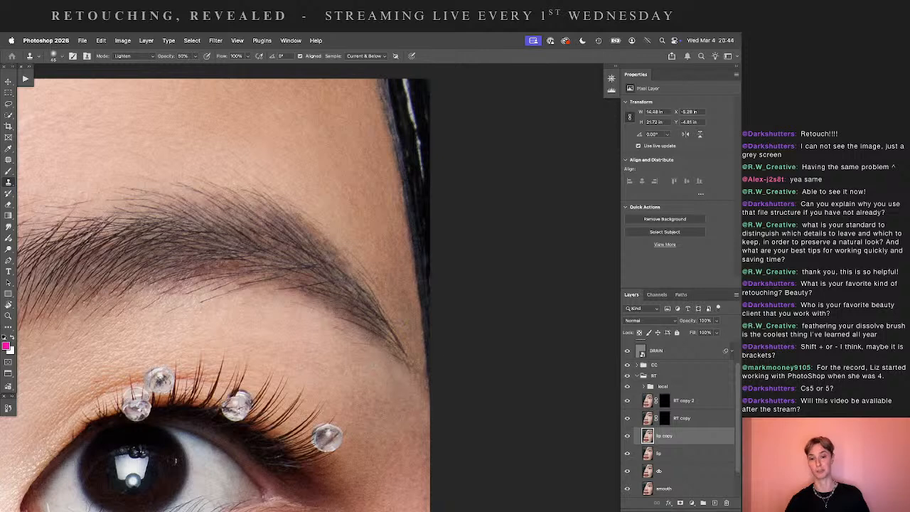
- Expand the local group and paint white on the -r layer's mask along the eyebrow's lower edge with a small brush
drag(424, 338, 449, 354)
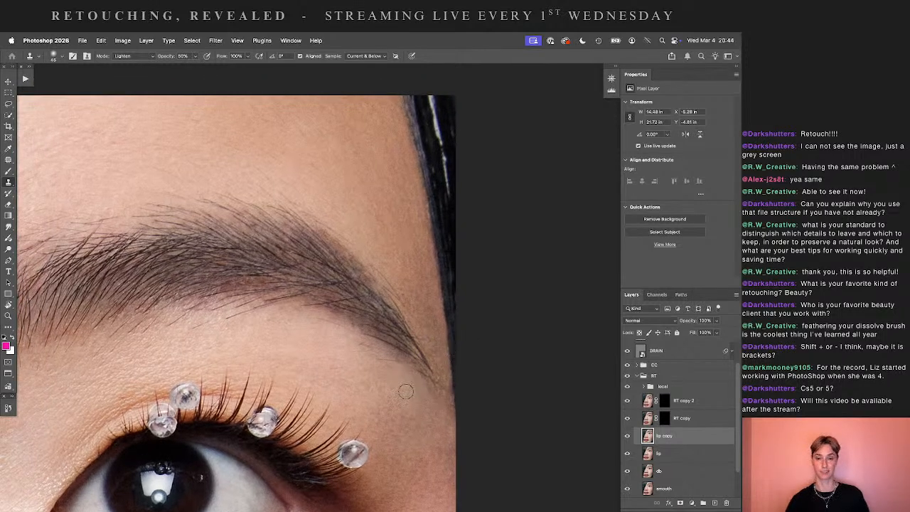
drag(498, 372, 621, 342)
drag(543, 336, 509, 345)
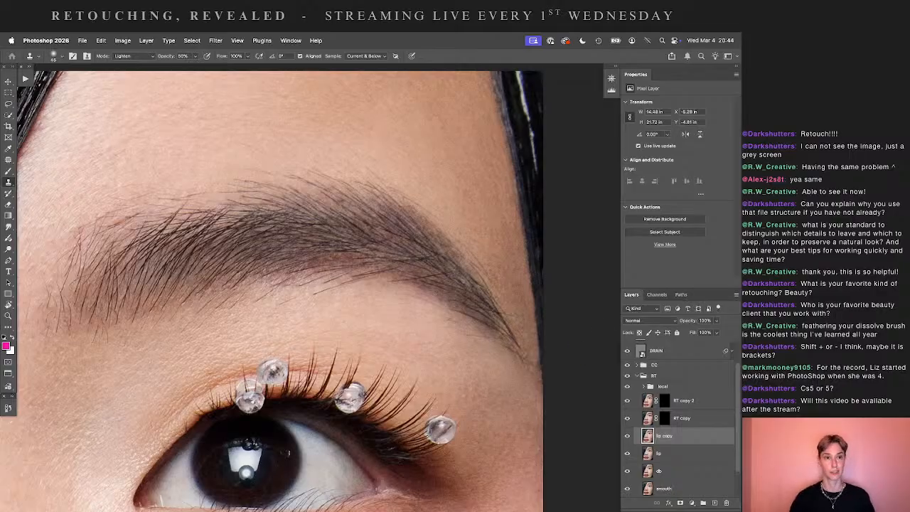
key(v)
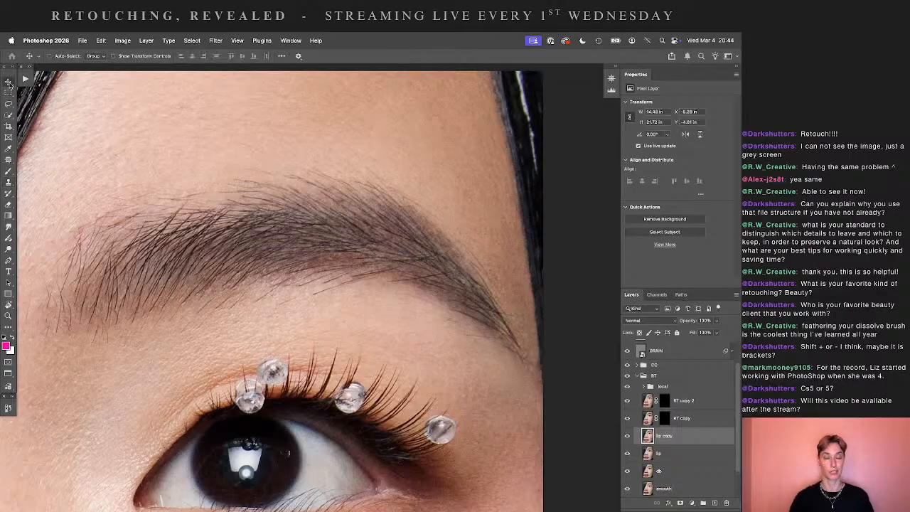
click(658, 375)
click(644, 386)
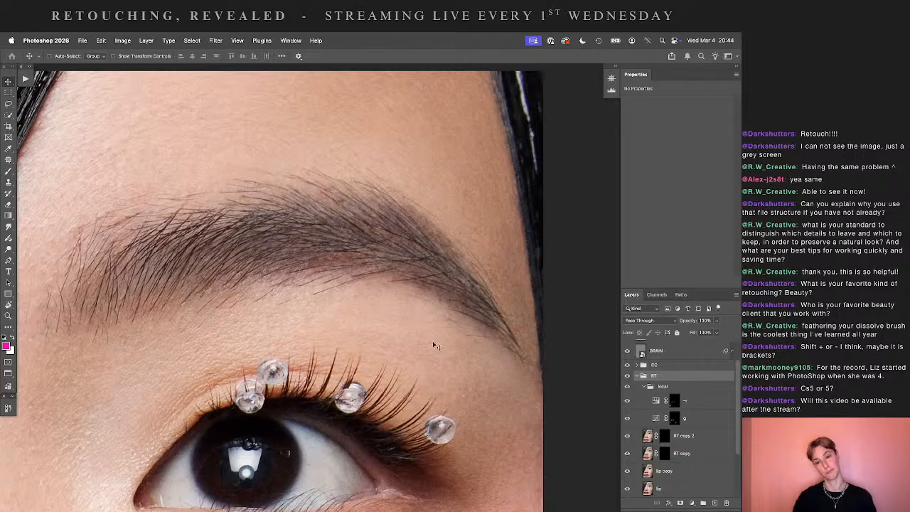
click(675, 402)
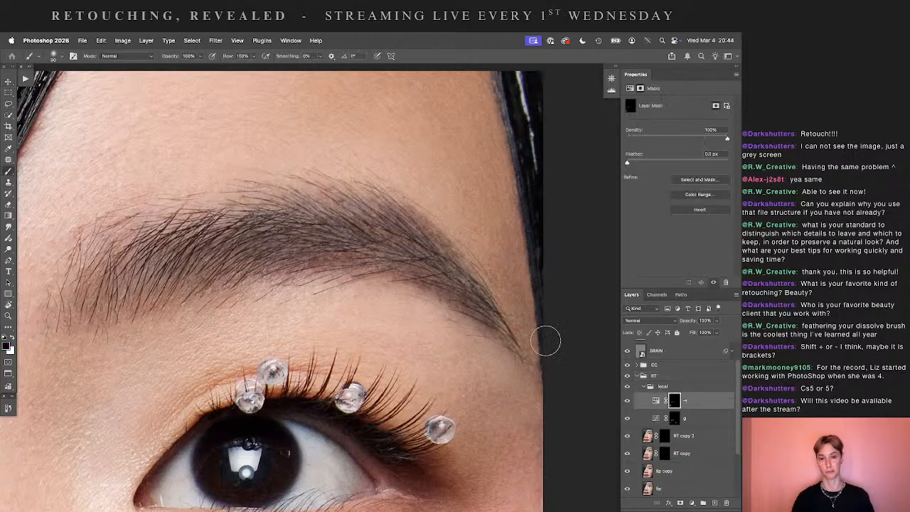
key(b)
key(bracketleft)
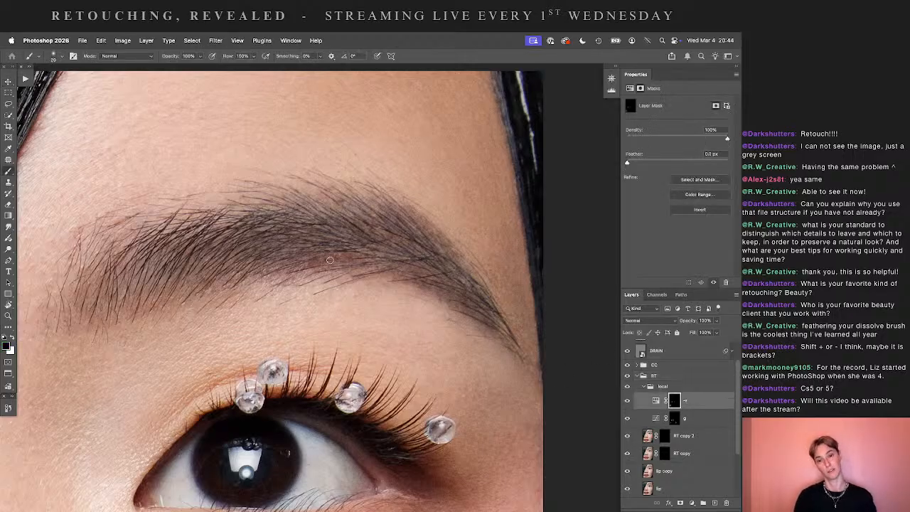
key(x)
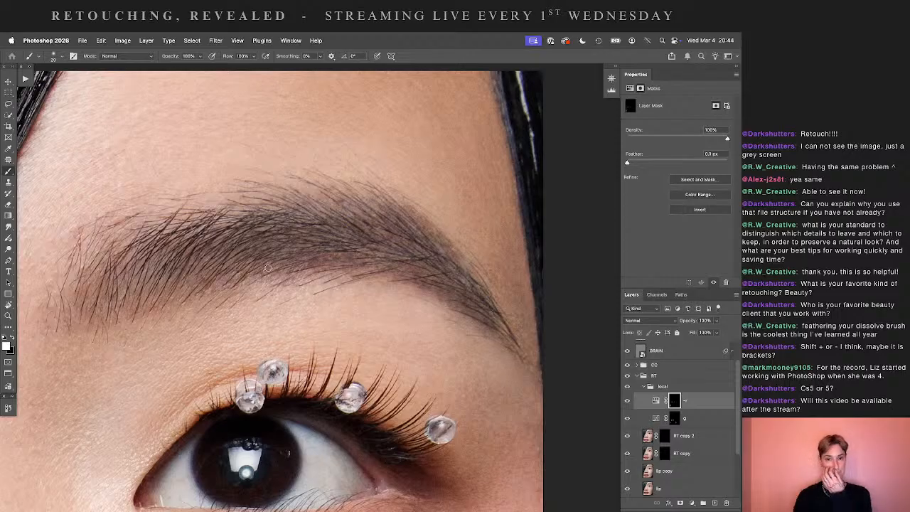
- Refine the g layer's mask at 30% brush opacity around the eyebrow and move that layer above the -r layer
click(673, 418)
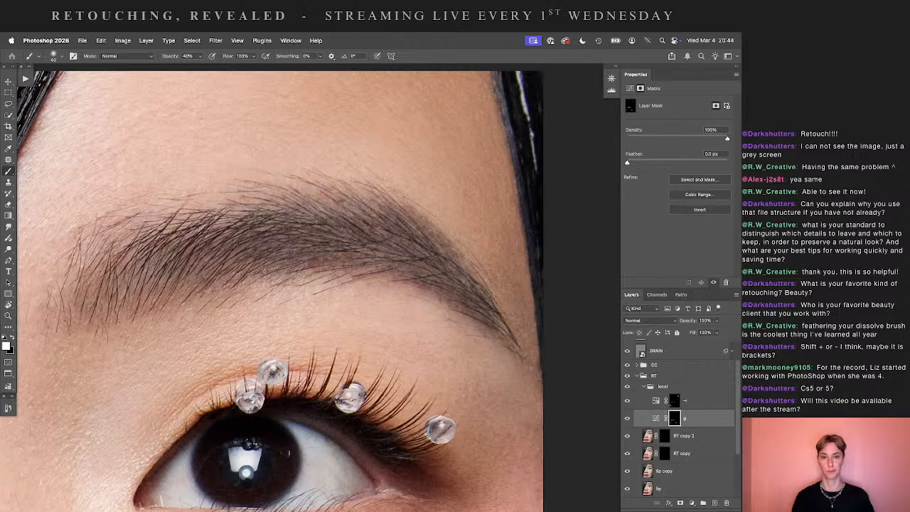
key(super+z)
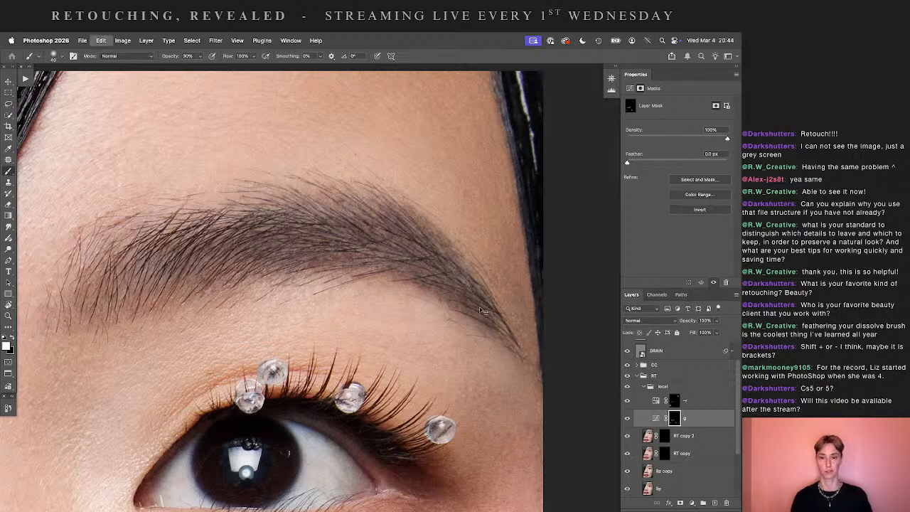
drag(681, 420, 681, 395)
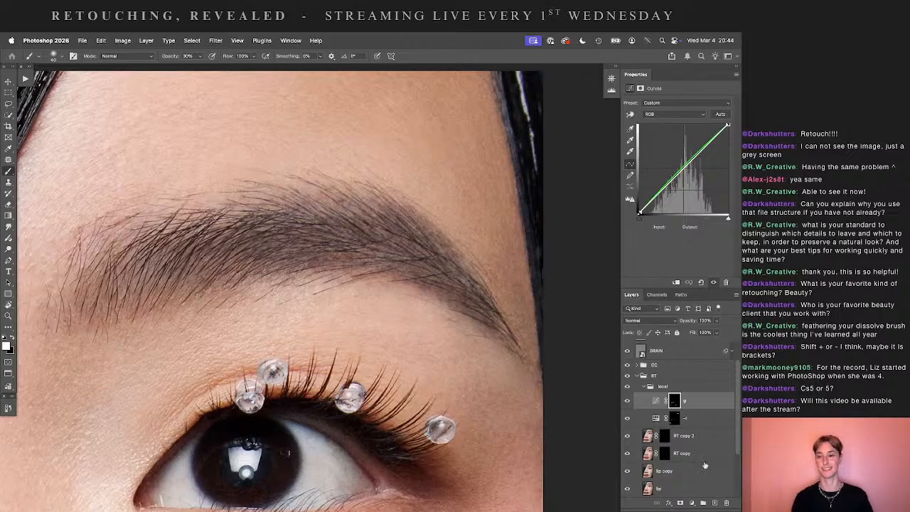
- Add a Curves adjustment layer above the g layer and slightly raise the Red channel's midtones
click(692, 503)
click(711, 404)
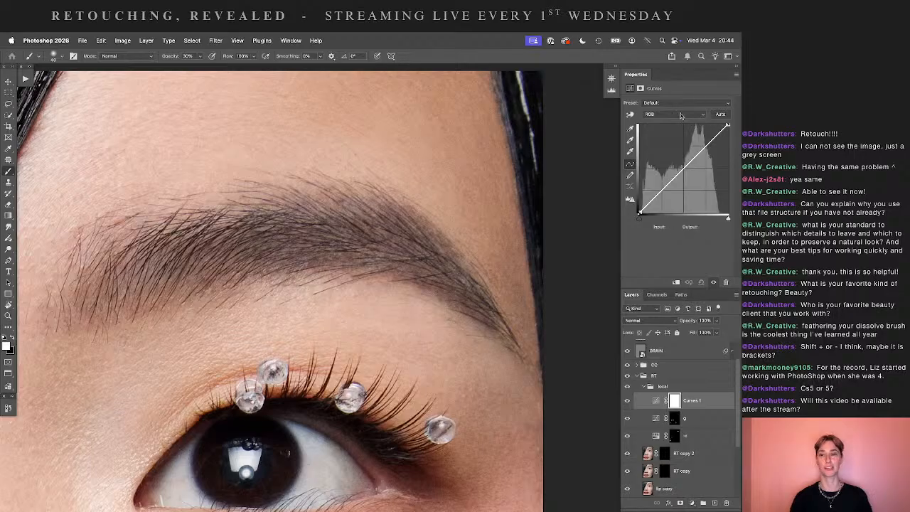
click(678, 114)
click(675, 127)
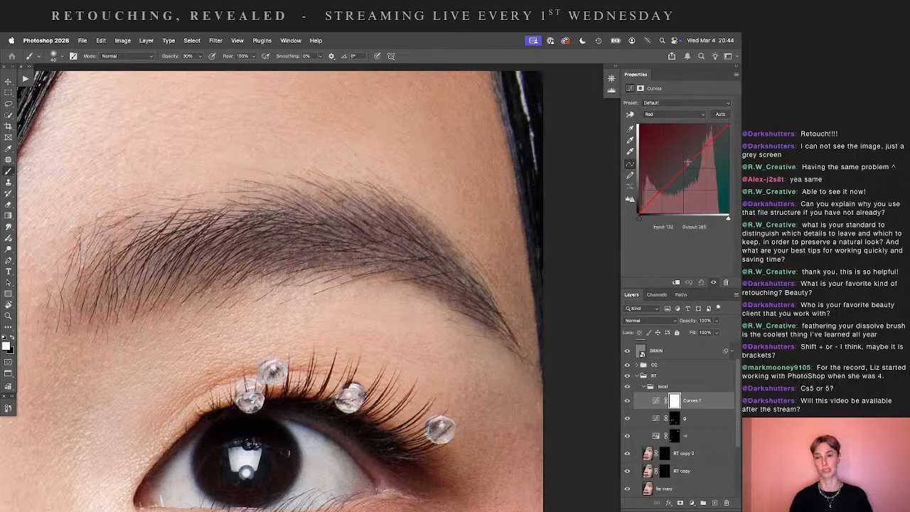
drag(686, 161, 683, 164)
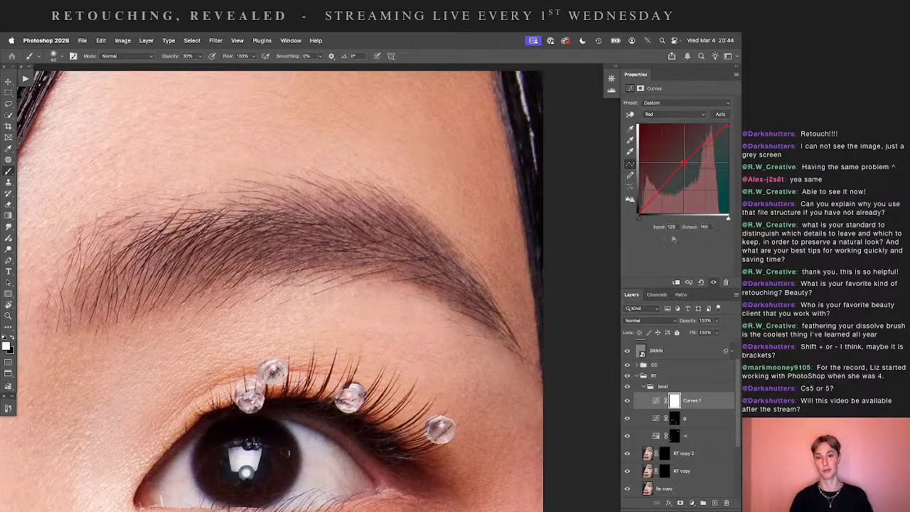
- Rename the new red Curves layer to +r and invert its mask to black
click(688, 400)
key(r)
double_click(689, 401)
text(+)
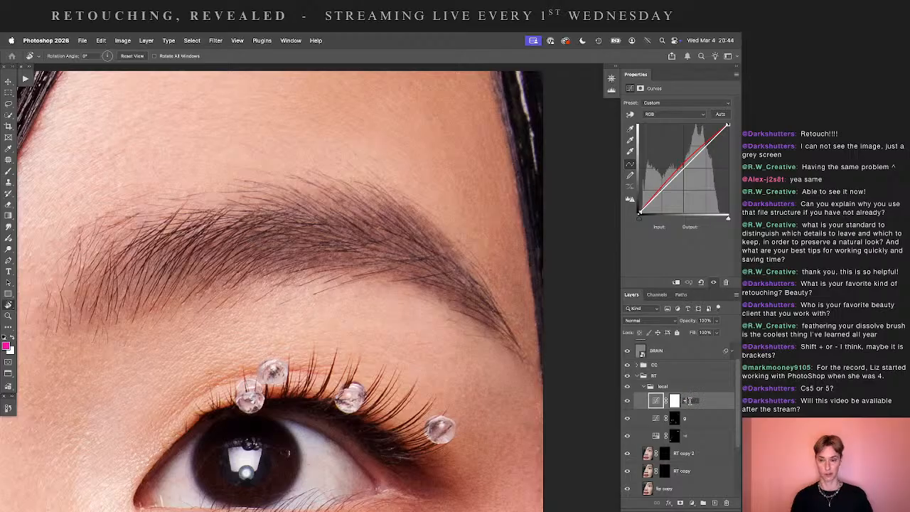
click(674, 401)
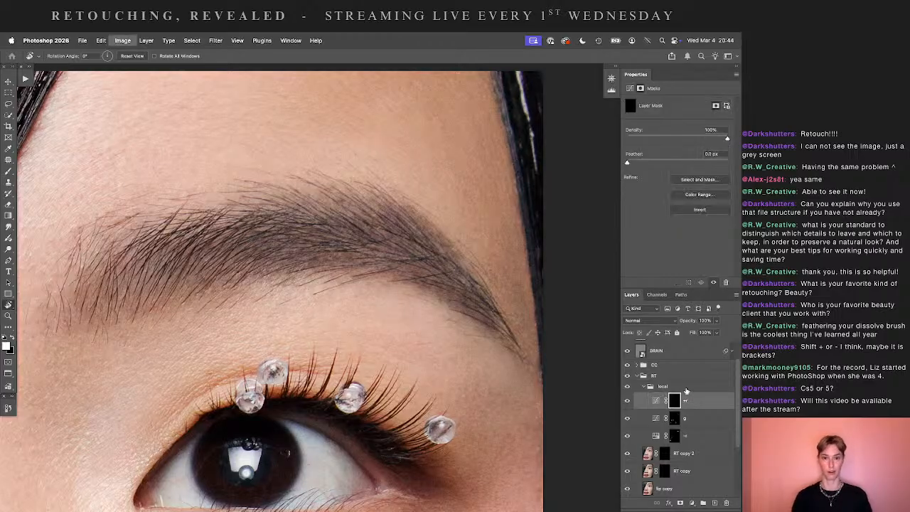
- Paint white on the +r mask over the eyebrow at 30% and 10% brush opacity
key(b)
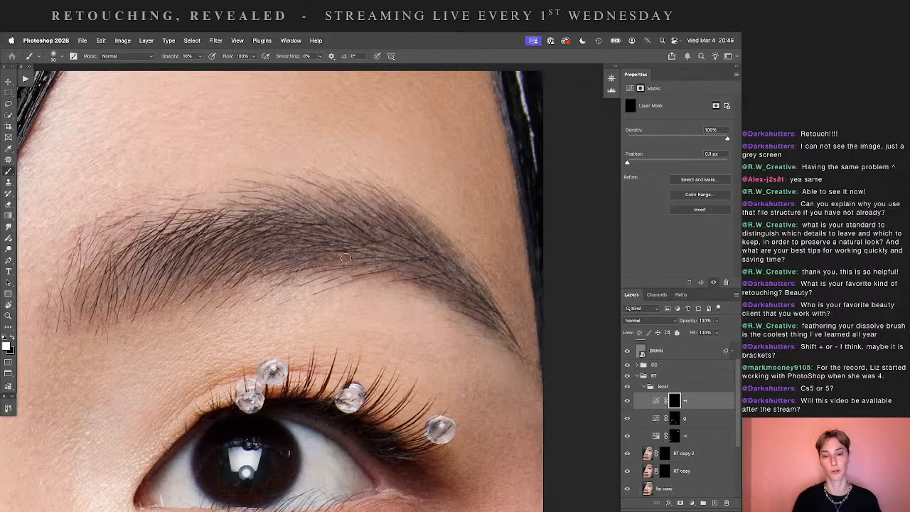
key(1)
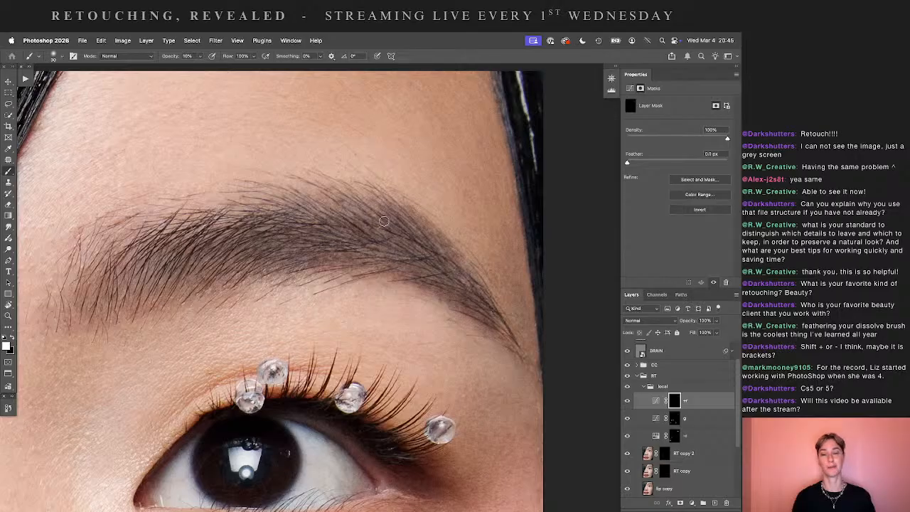
scroll(314, 269, left, 3)
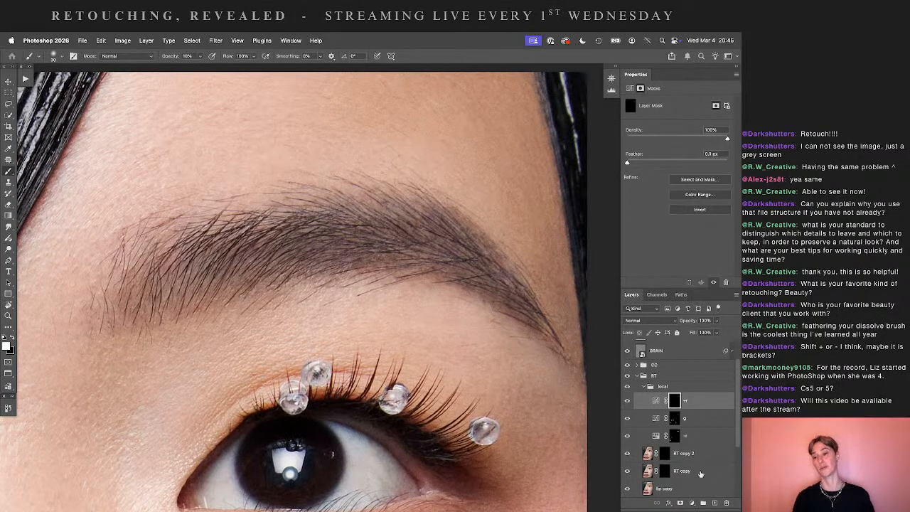
- Add another Curves adjustment layer and lower the Blue channel's midtones from input 152 to output 143
click(691, 502)
click(700, 393)
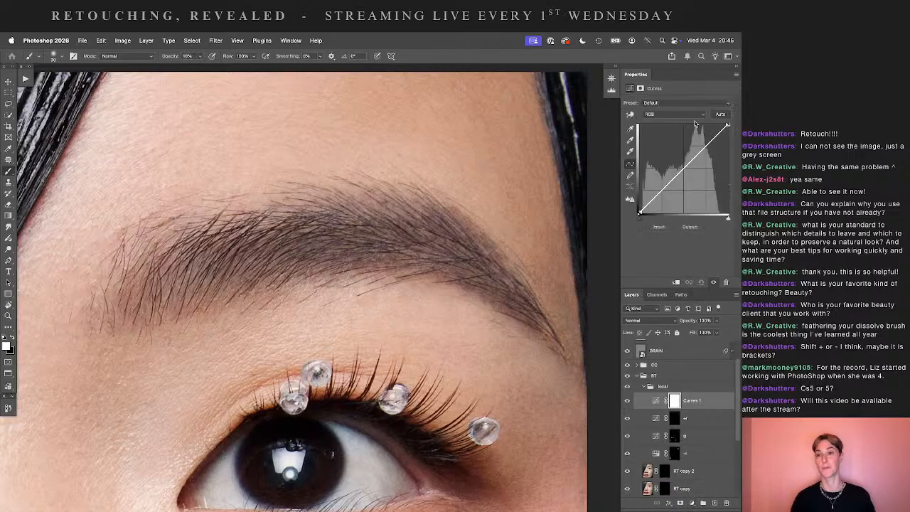
click(697, 114)
click(661, 144)
drag(691, 161, 692, 163)
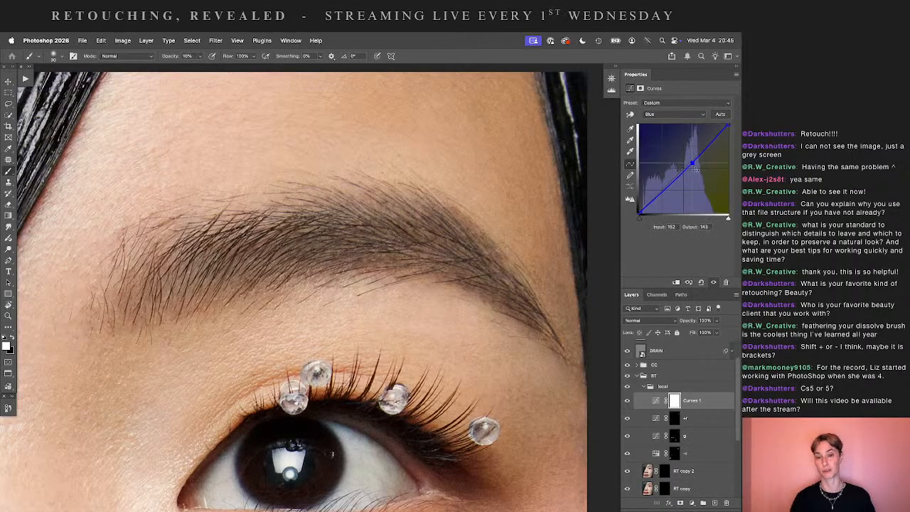
- Rename the blue-channel Curves layer to +y and invert its mask to black
click(677, 401)
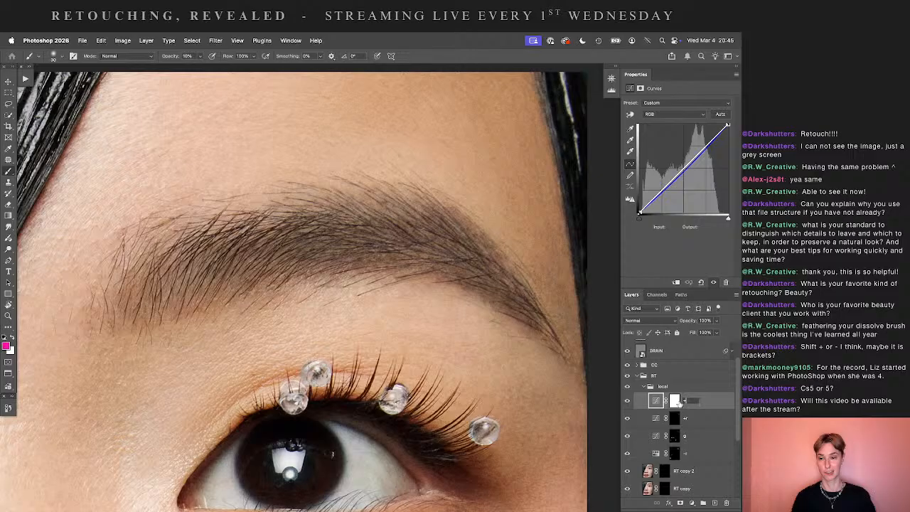
click(686, 401)
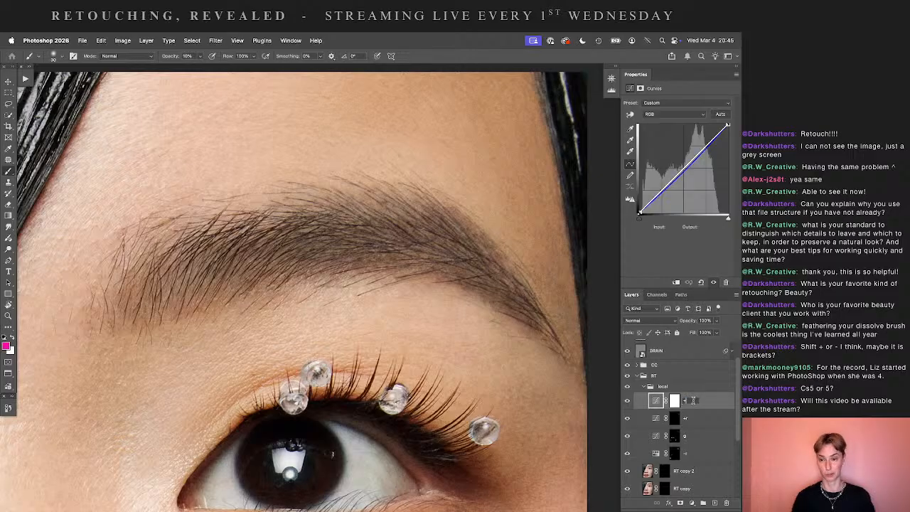
key(Return)
click(675, 402)
key(super+i)
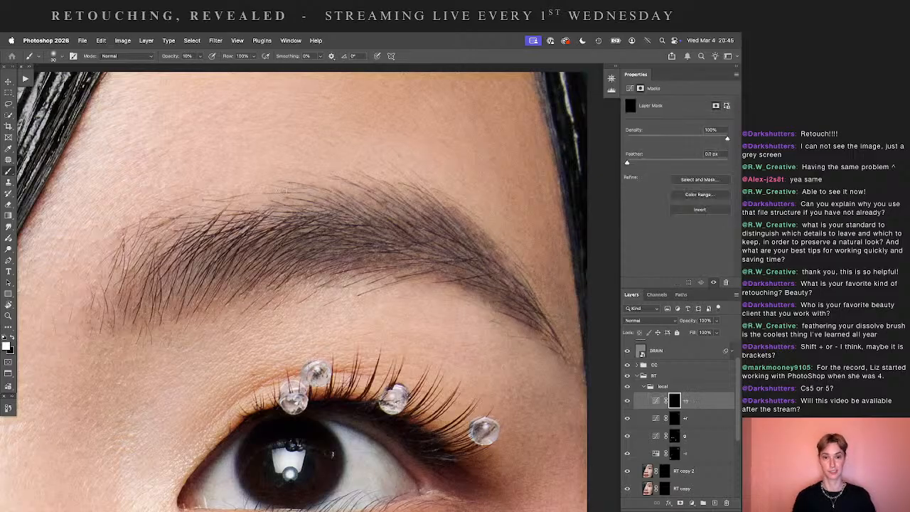
- Paint white on the +y mask over the eyebrow and its outer tail at 30% and 10% brush opacity
key(3)
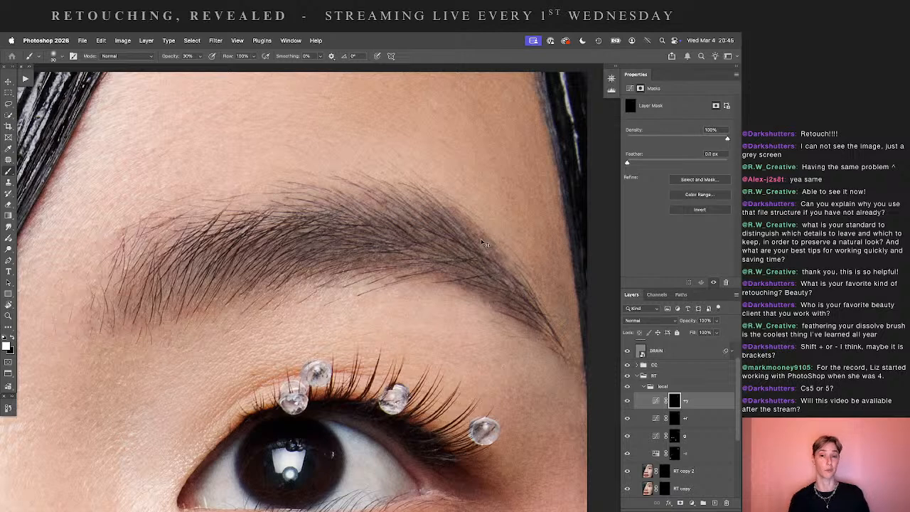
key(1)
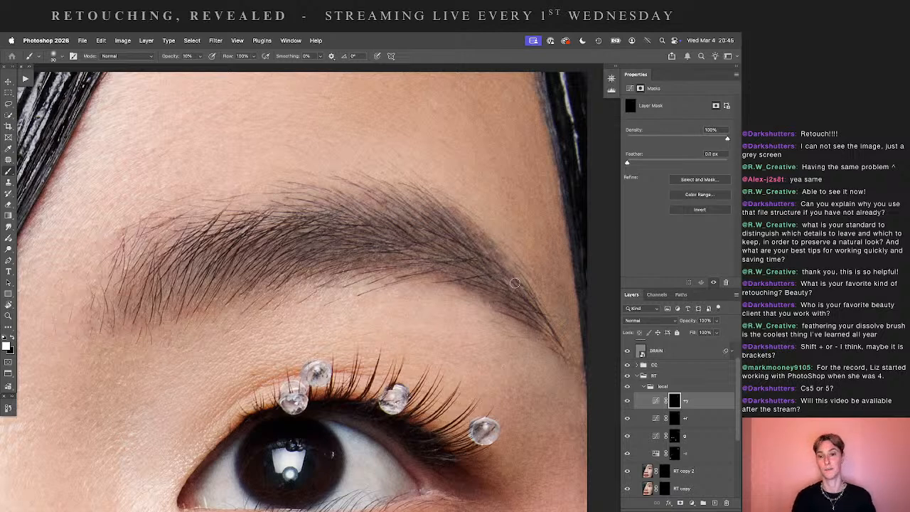
scroll(497, 278, left, 5)
scroll(424, 261, right, 5)
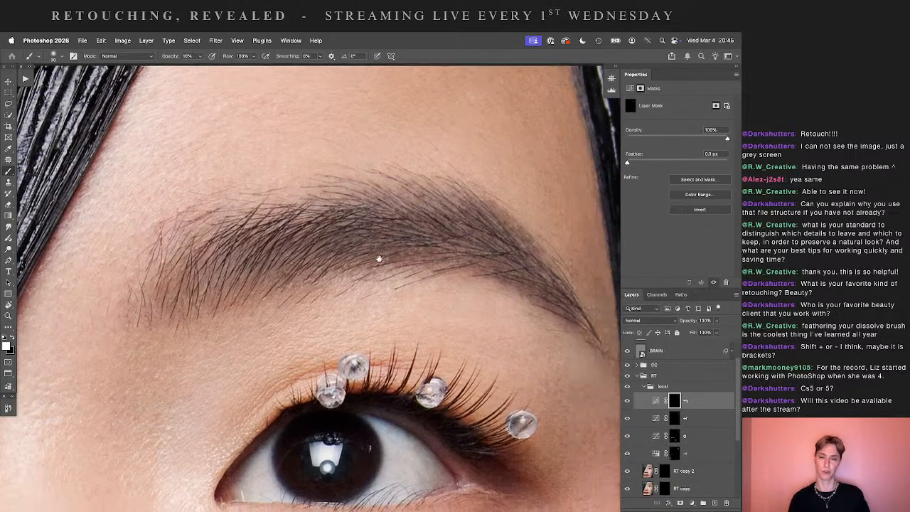
- Paint more warmth into the eyebrow's inner half on the +r mask, at 30% and 10% brush opacity
click(674, 419)
key(3)
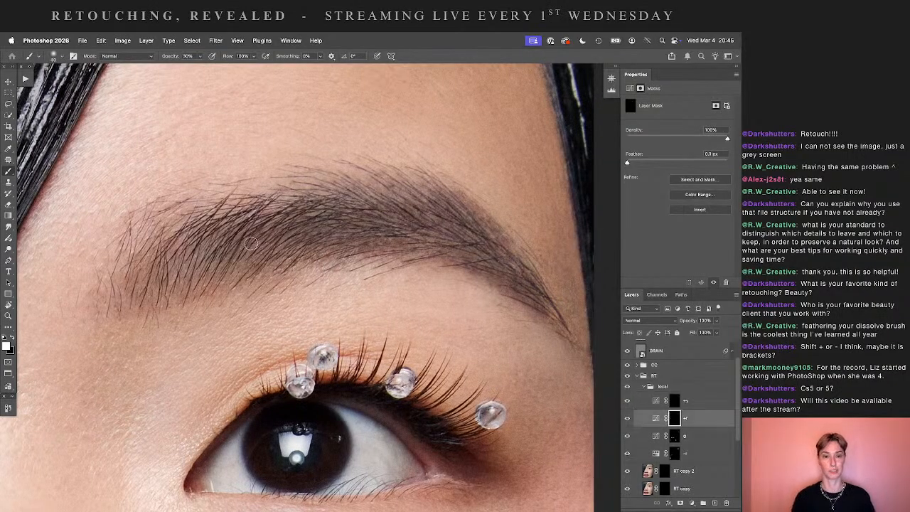
key(1)
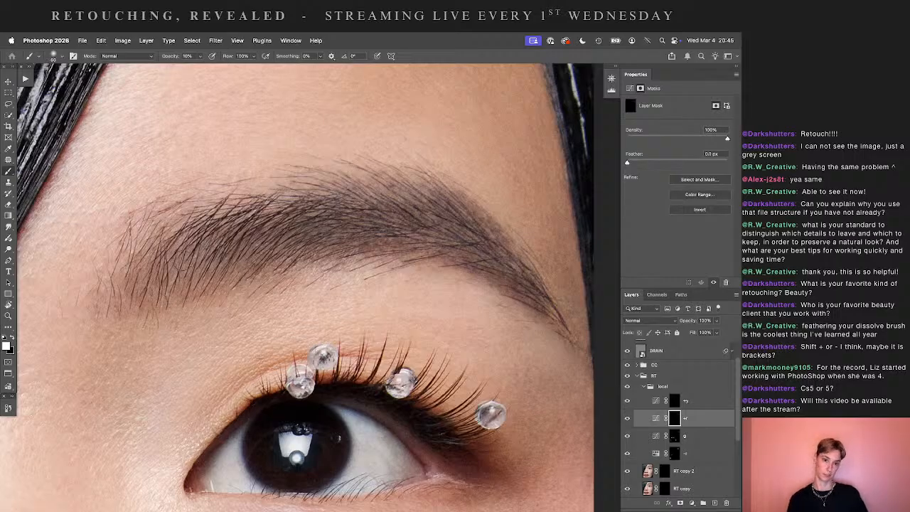
drag(435, 265, 370, 265)
- Collapse the local group and duplicate the lip copy layer
click(649, 387)
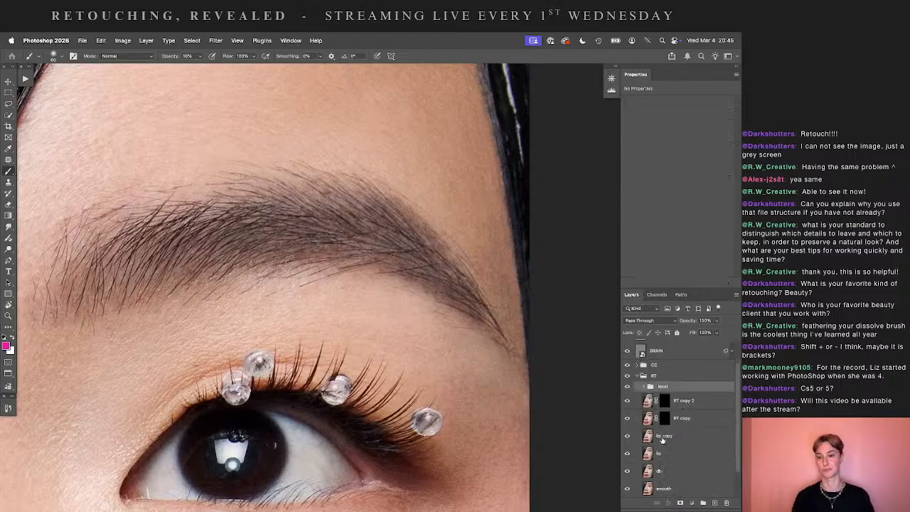
click(664, 436)
key(r)
mouse_move(538, 330)
mouse_down()
mouse_move(524, 361)
mouse_move(464, 406)
mouse_up()
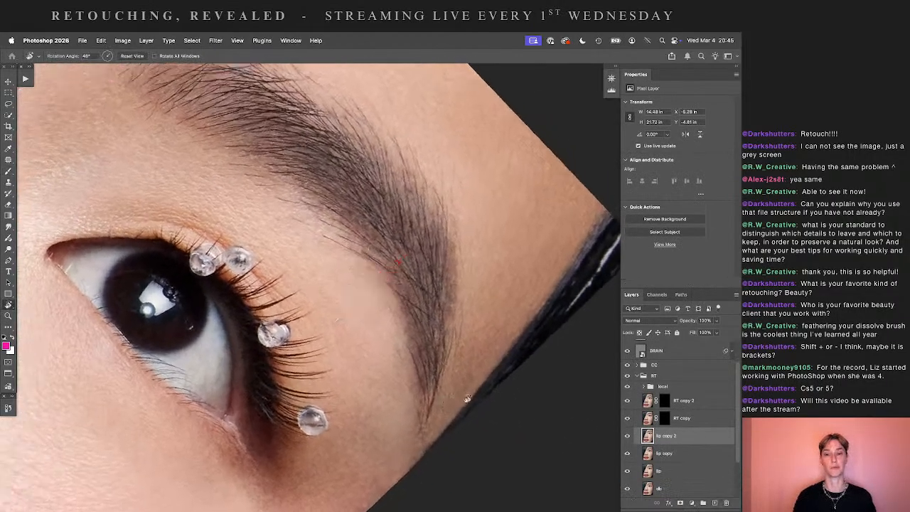
- Clone over light spots between the eyebrow's tail and the hair edge with the Clone Stamp in Darken mode, raising opacity to 100%
drag(522, 355, 381, 374)
key(s)
click(153, 56)
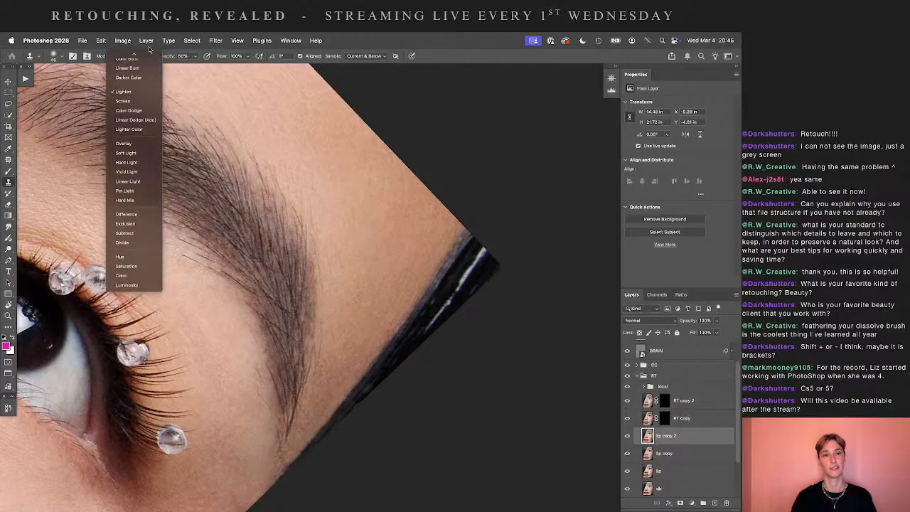
key(Return)
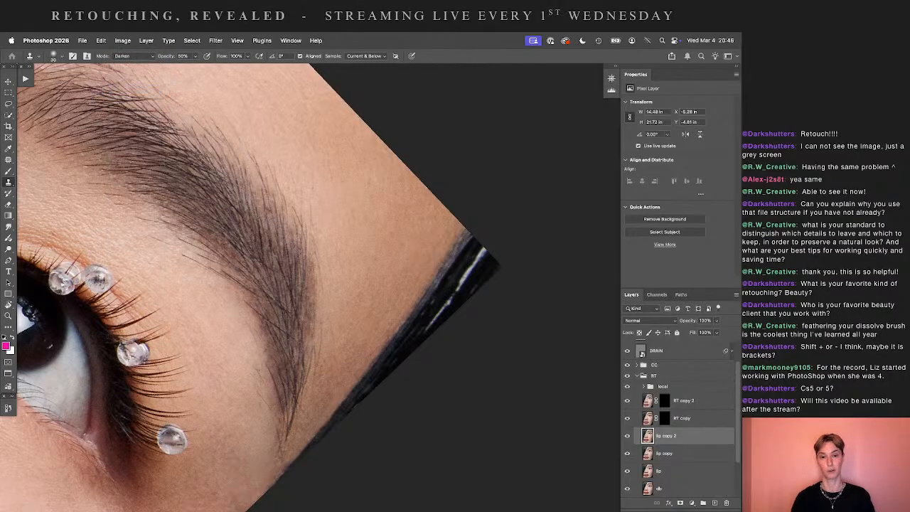
key(0)
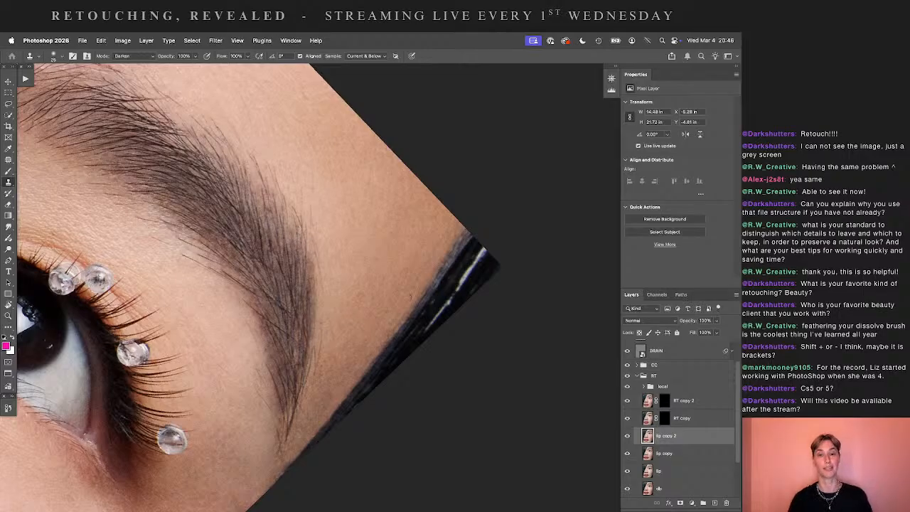
- Clone over dark specks beside the eyebrow's outer edge with the Clone Stamp in Lighten mode, at 40% and 10% opacity
click(124, 55)
click(128, 142)
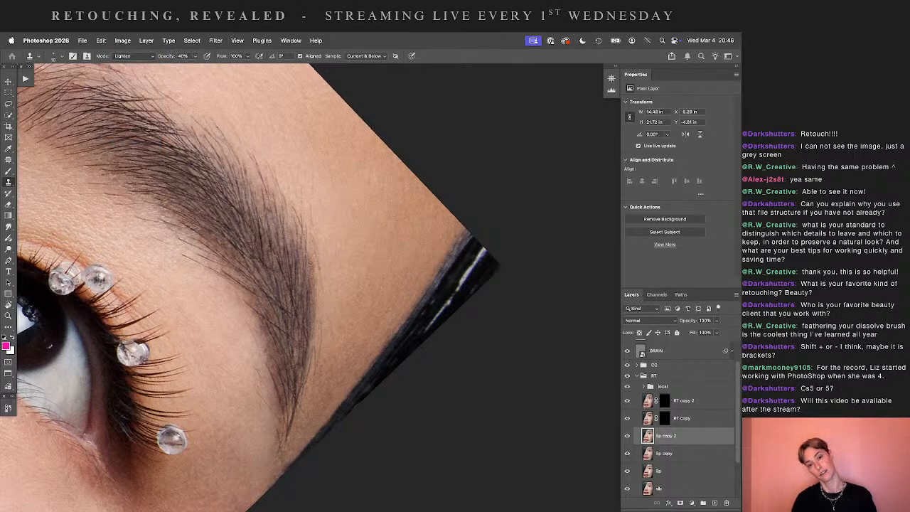
drag(310, 265, 309, 261)
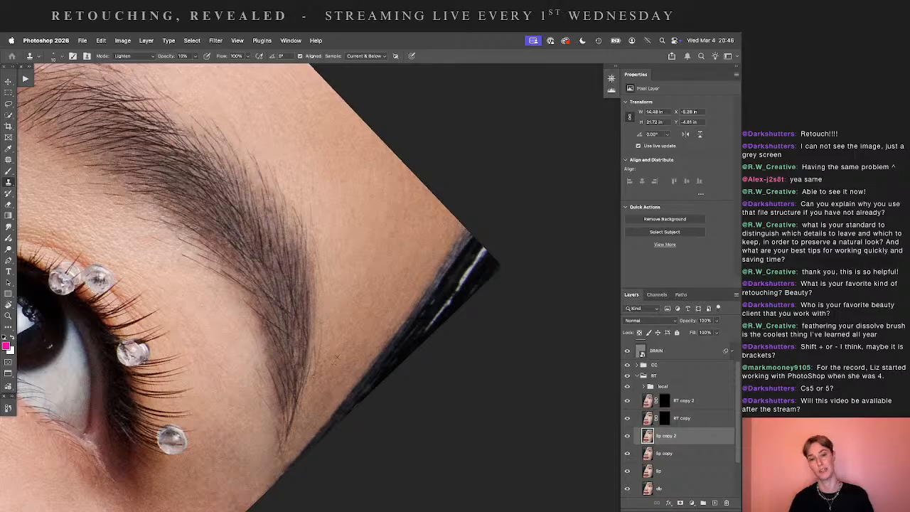
- Clone the skin between the eyebrow's tail and the hair edge with the Clone Stamp in Normal mode at 30% opacity
scroll(342, 287, down, 5)
scroll(342, 287, left, 3)
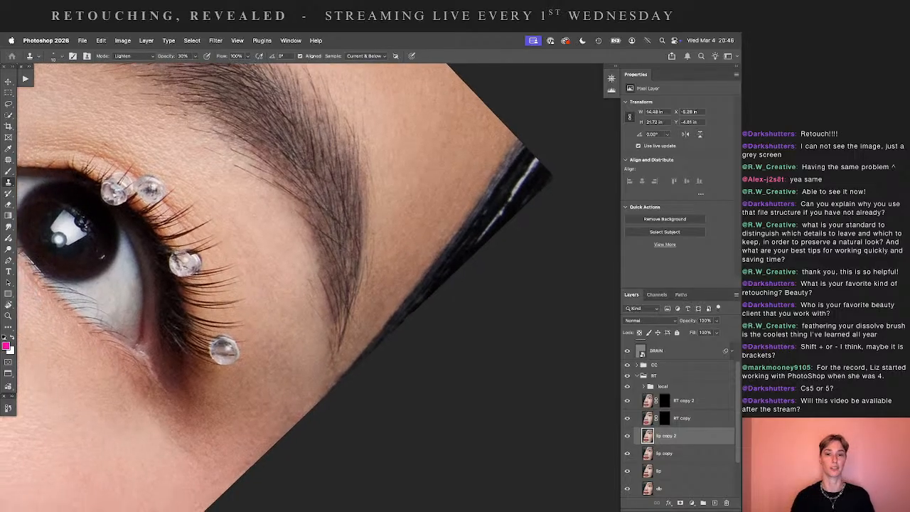
click(131, 55)
click(126, 59)
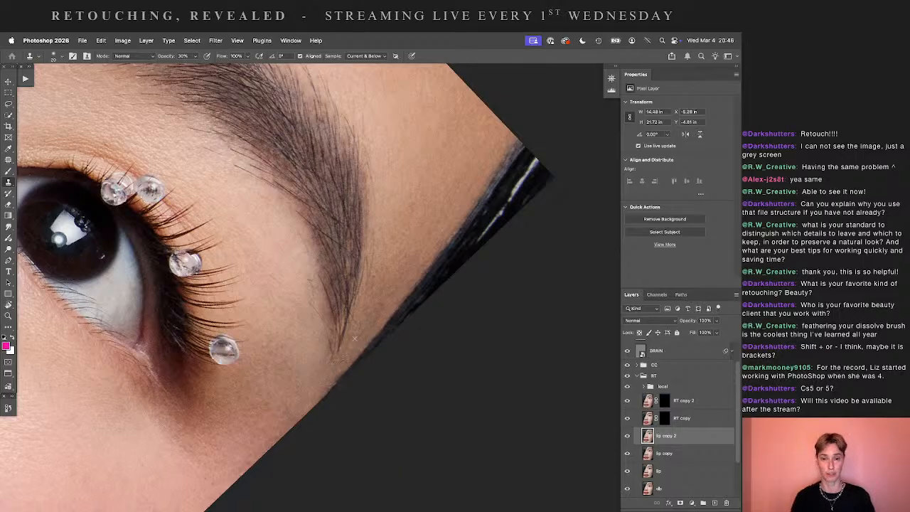
scroll(521, 376, up, 3)
scroll(522, 375, left, 2)
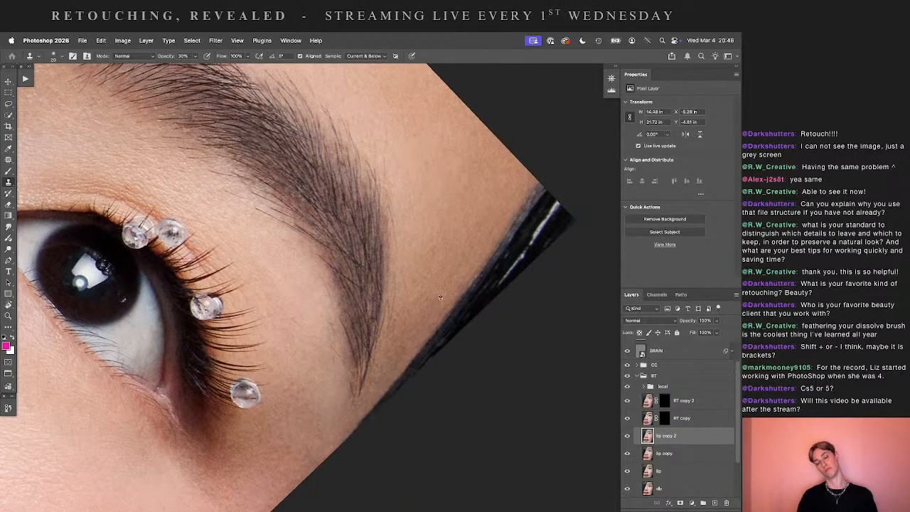
scroll(420, 324, up, 3)
scroll(420, 324, right, 1)
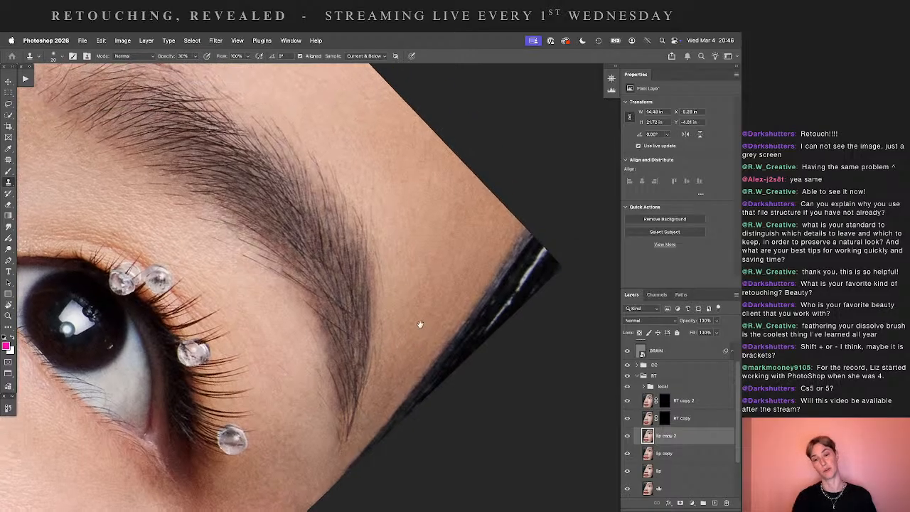
- Reset the canvas rotation and toggle the lip copy 2 layer off and on to compare its retouching on the full image
scroll(450, 274, up, 3)
scroll(450, 275, left, 6)
key(r)
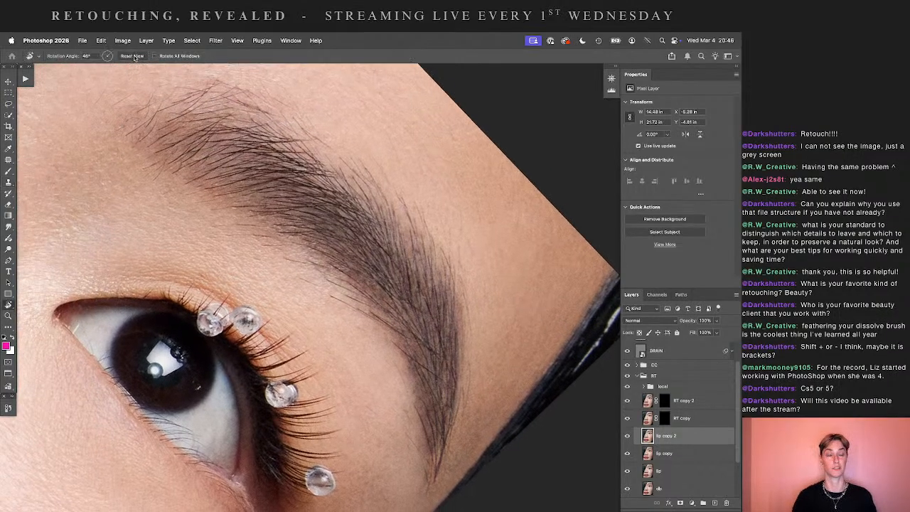
click(133, 55)
key(super+0)
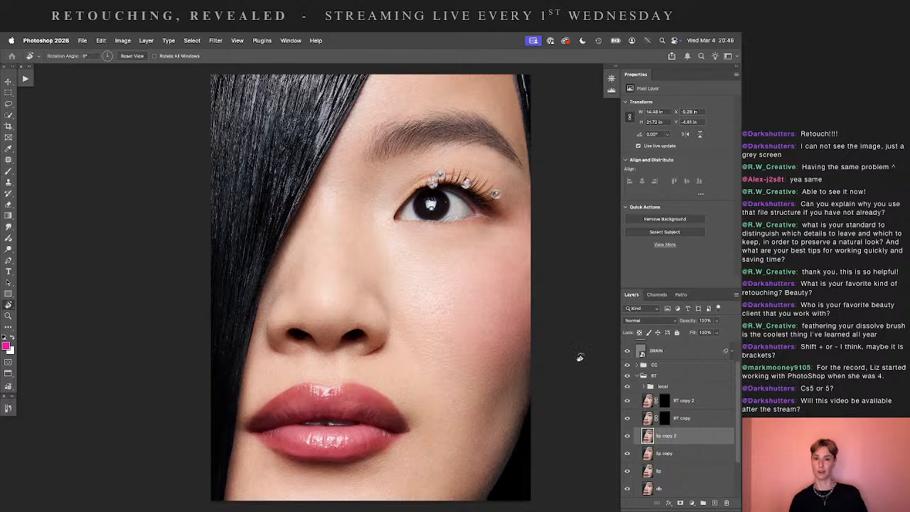
click(629, 434)
click(629, 433)
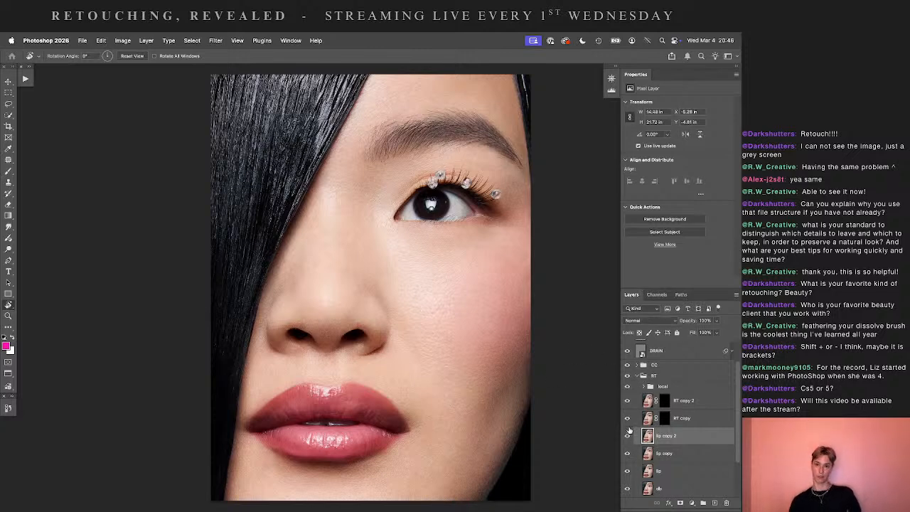
- Refine the tone along the eyebrow's tail on lip copy 2 with the Dodge tool, using the Midtones range at 4% exposure
drag(496, 240, 379, 370)
key(super+plus)
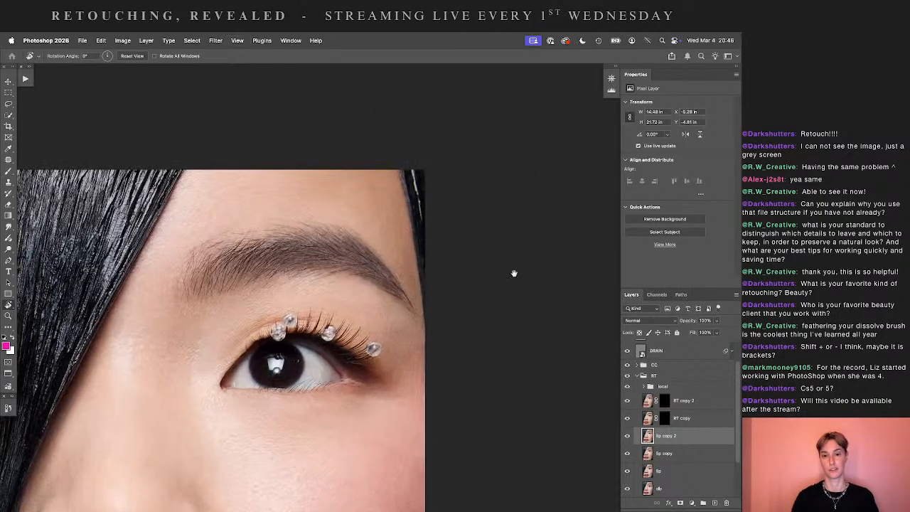
drag(508, 265, 440, 311)
key(super+plus)
key(o)
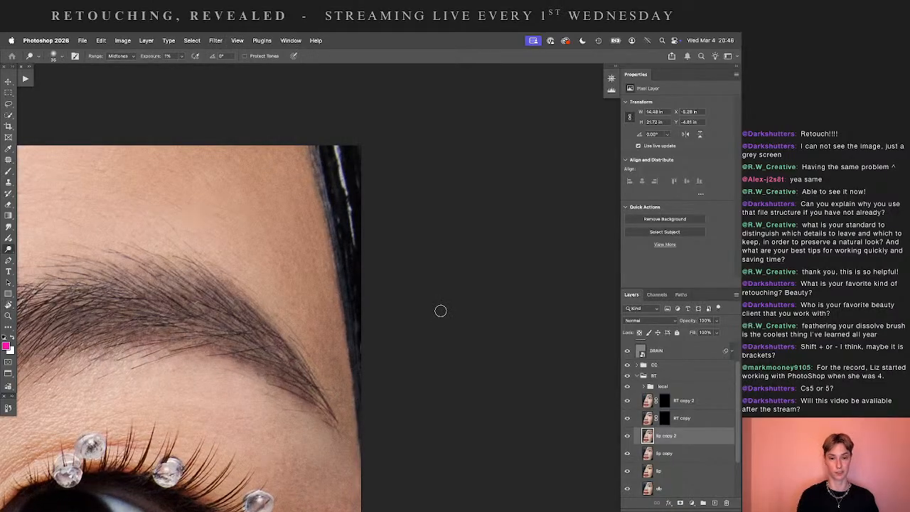
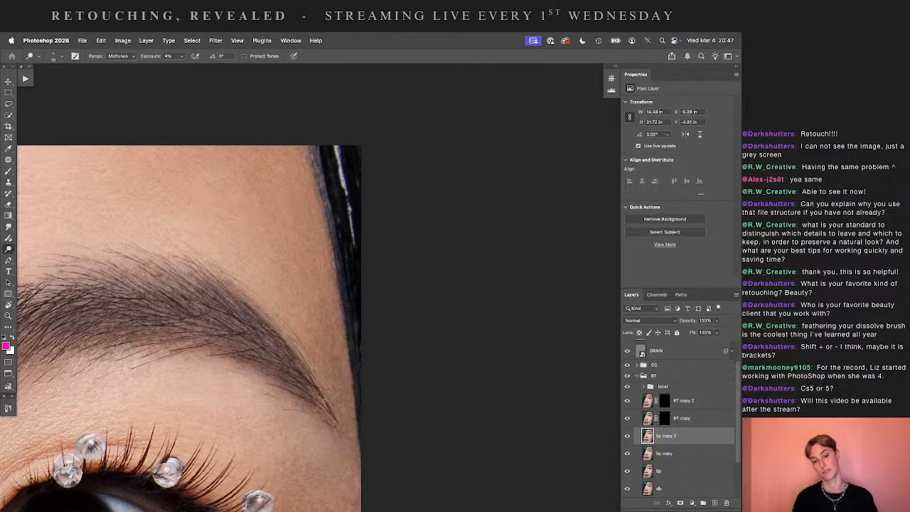
- Toggle the RT group off and on to compare the retouching, on the full image and close up at the eyebrow
key(super+0)
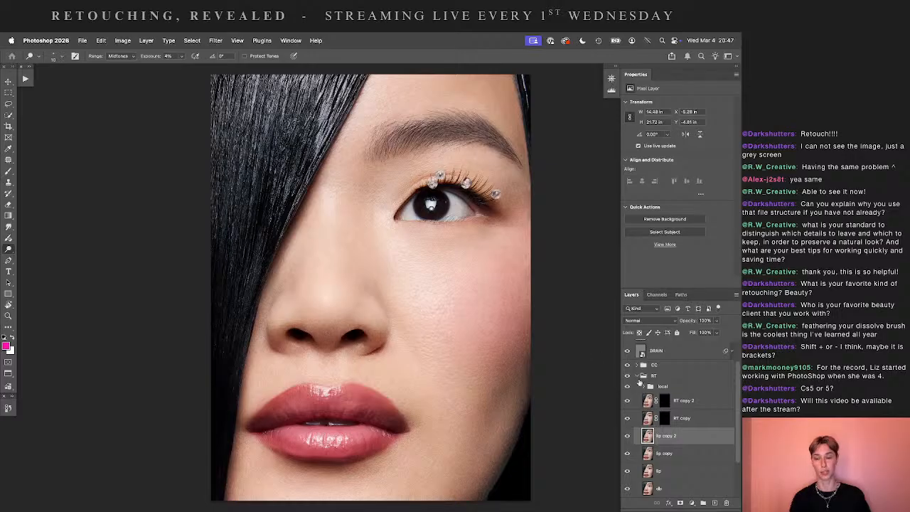
click(628, 376)
click(628, 376)
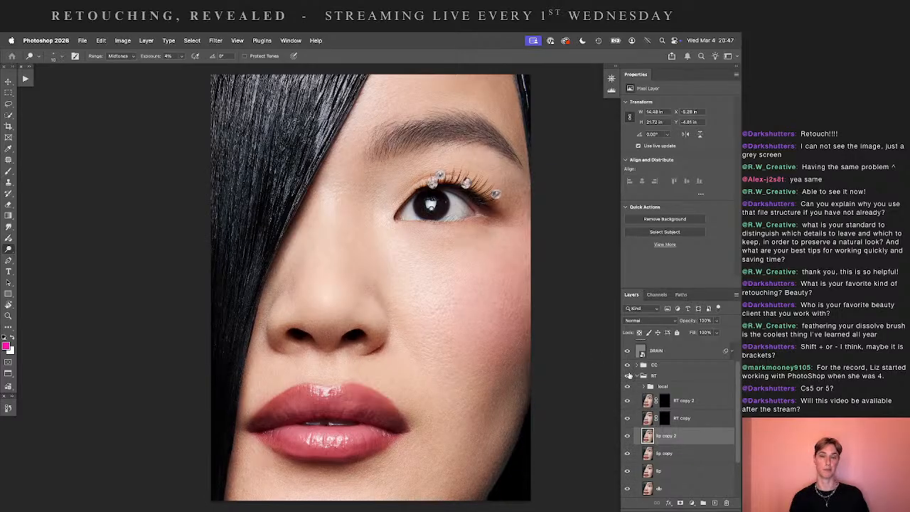
click(627, 376)
click(627, 376)
drag(551, 302, 403, 452)
key(super+plus)
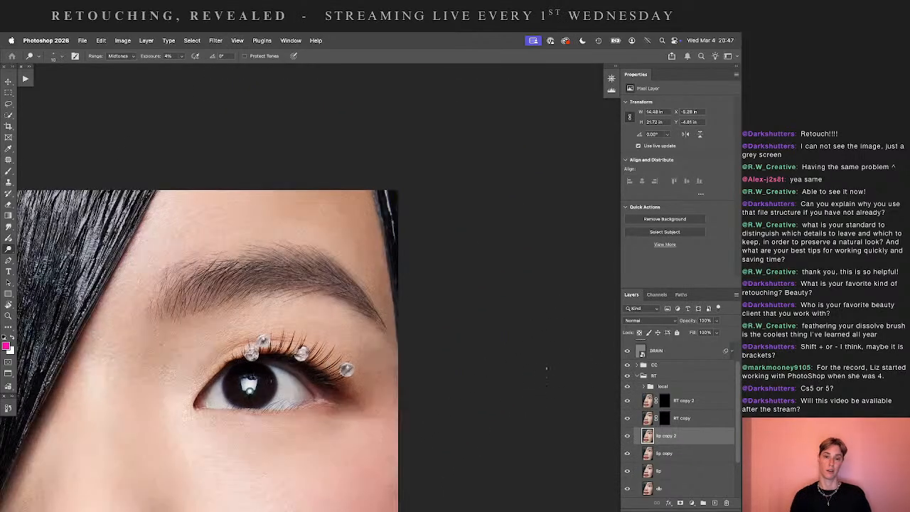
key(super+plus)
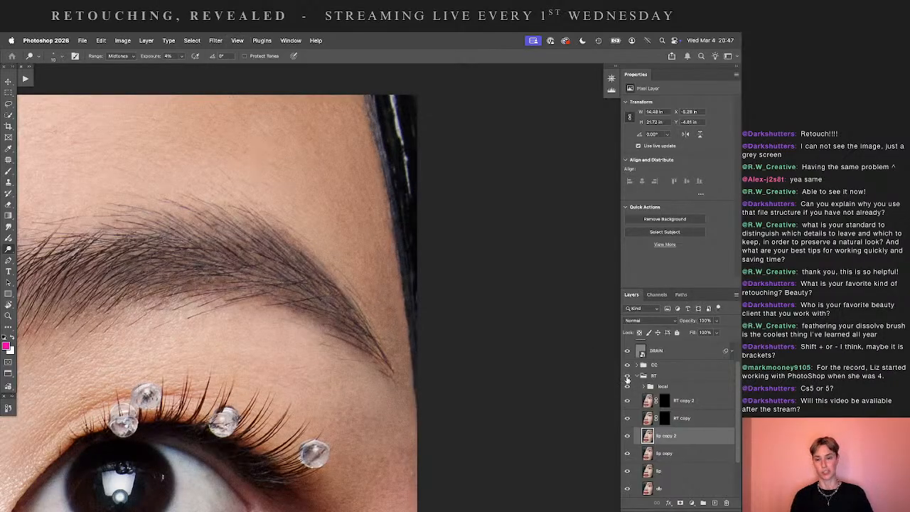
click(627, 377)
click(627, 377)
click(627, 377)
click(627, 377)
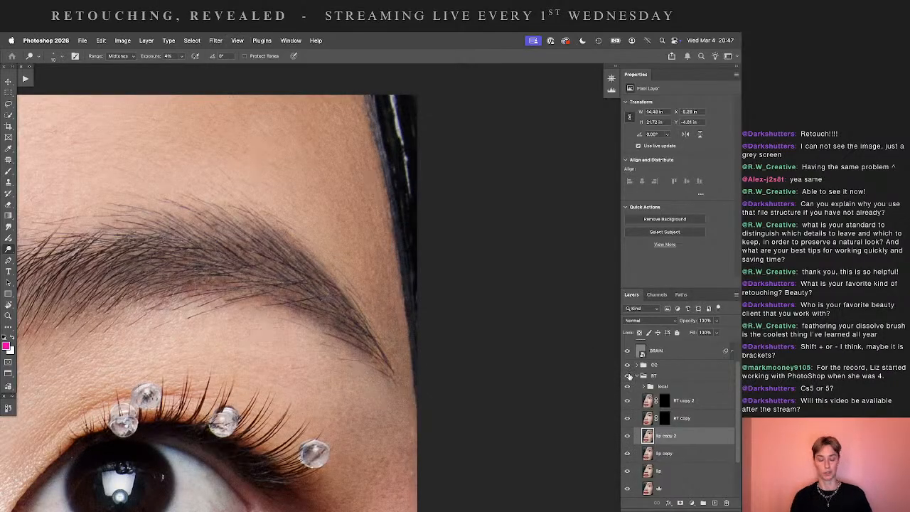
- Expand the local group and paint white on the +r mask at the eyebrow's tail, at 30% and 10% brush opacity
key(super+0)
drag(568, 311, 467, 446)
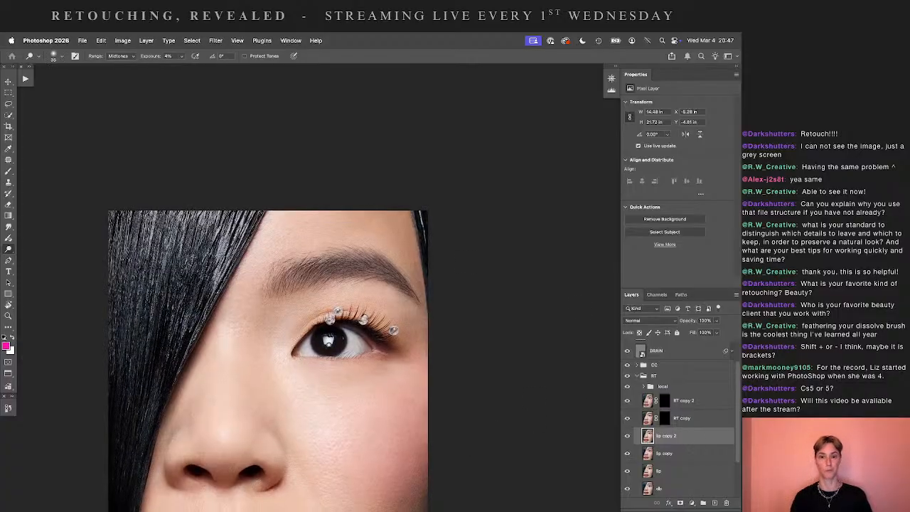
key(super+equal)
key(super+equal)
key(super+equal)
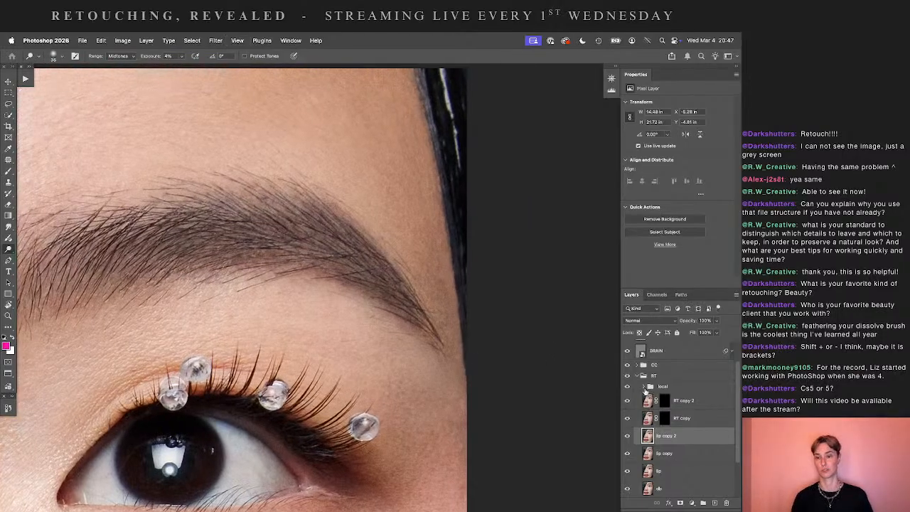
click(650, 388)
click(642, 389)
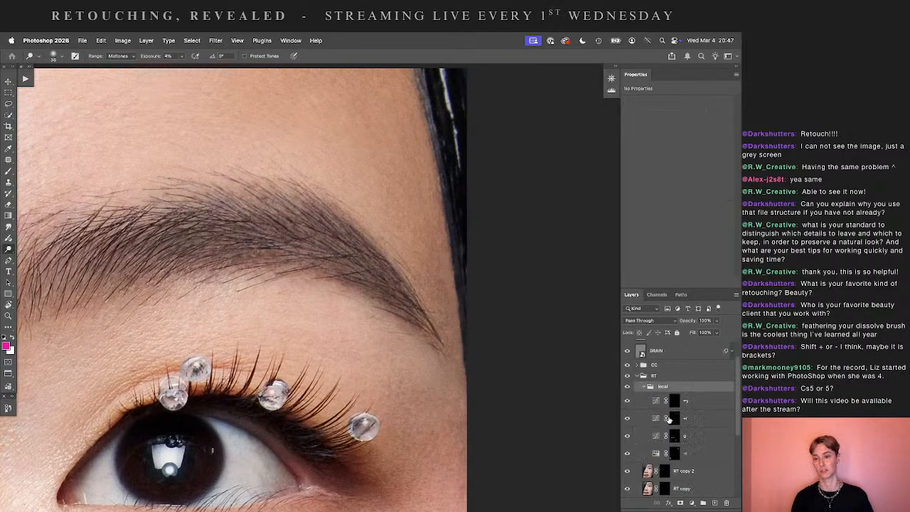
key(b)
click(674, 420)
key(ctrl+i)
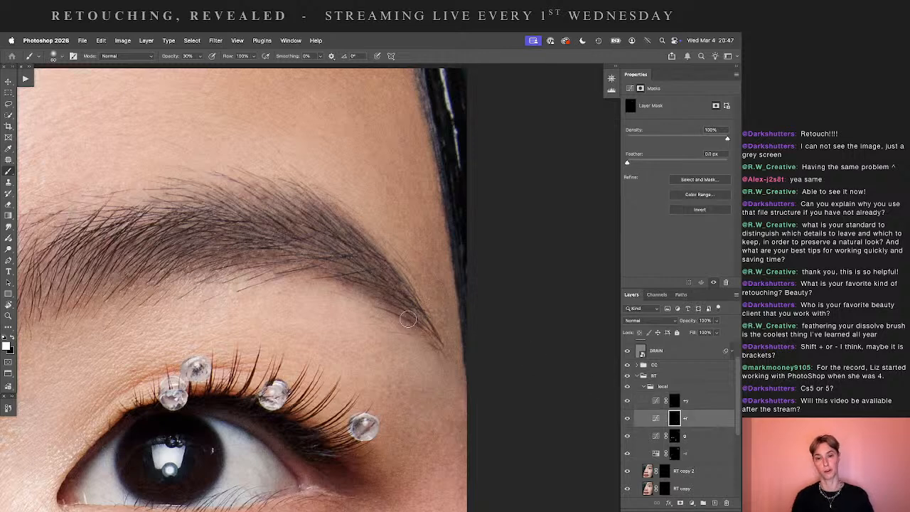
key(1)
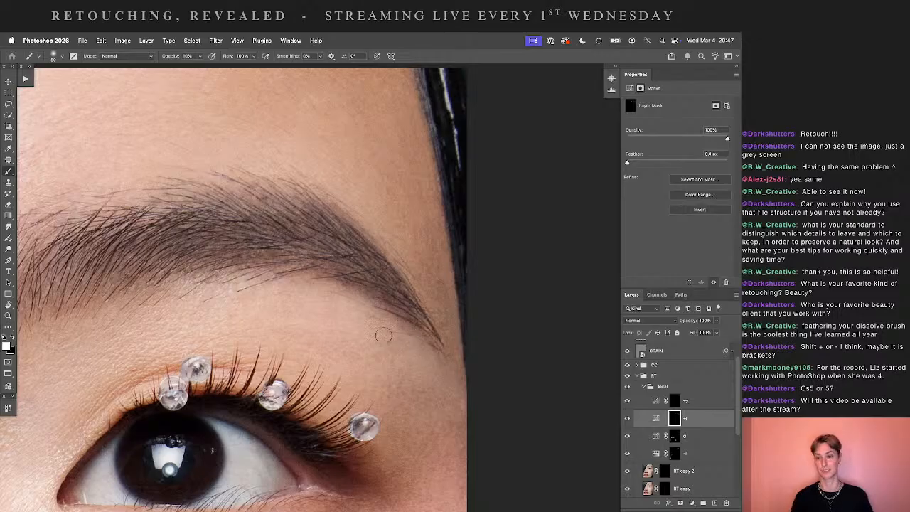
- Paint white on the +y mask beneath the eyebrow's tail, at 30% and 10% brush opacity
key(alt+bracketright)
key(3)
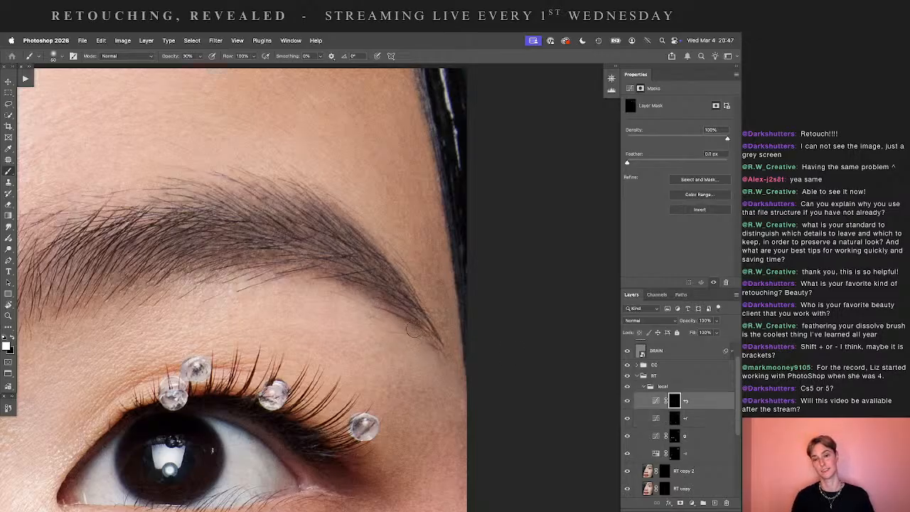
key(1)
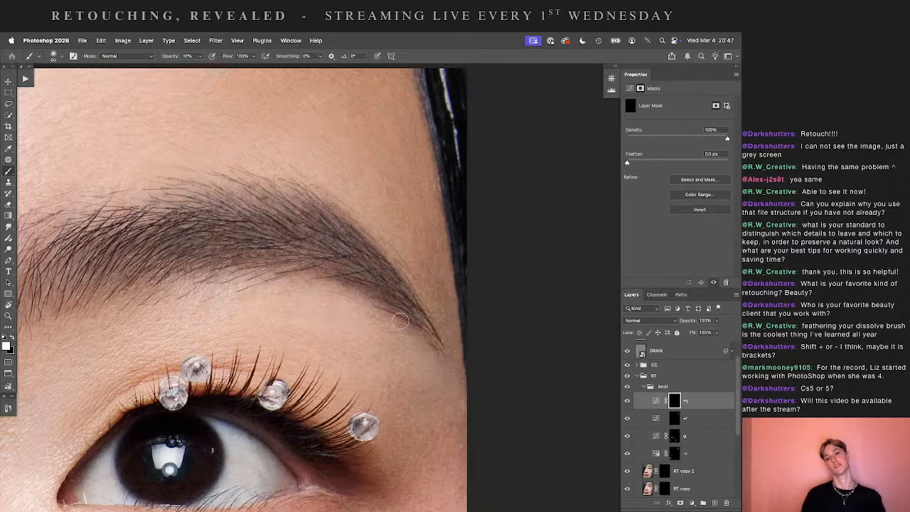
- Rework the +r mask along the eyebrow, painting black at 50% opacity and white at 20% opacity
click(675, 420)
key(5)
key(x)
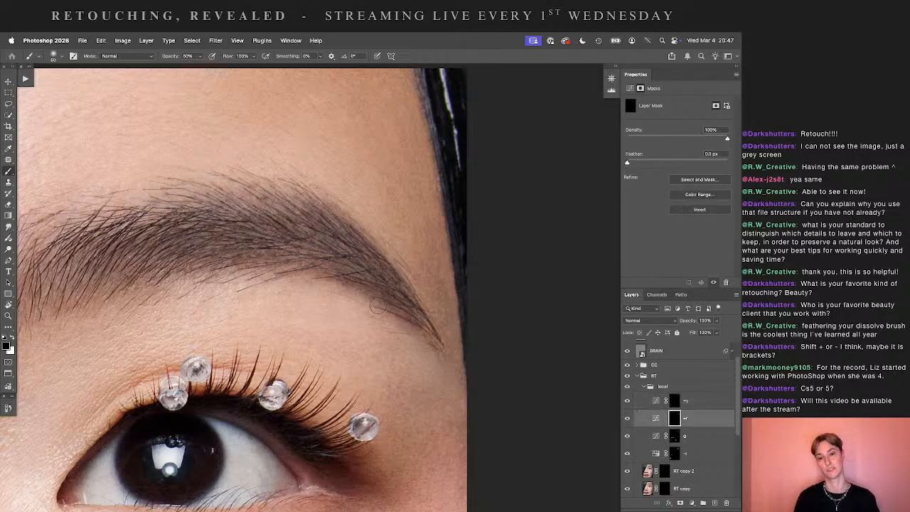
key(2)
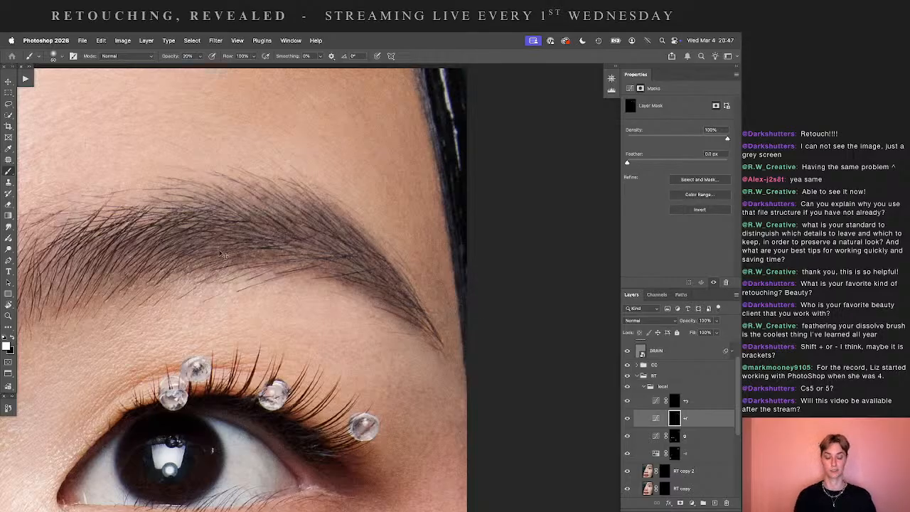
- Fit the whole portrait in view and collapse the local group
key(super+minus)
key(super+minus)
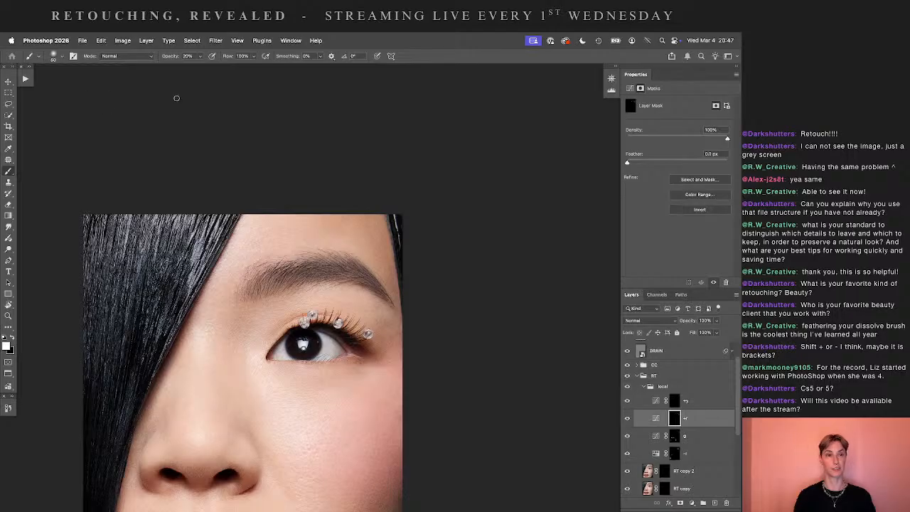
click(9, 82)
key(super+0)
click(644, 387)
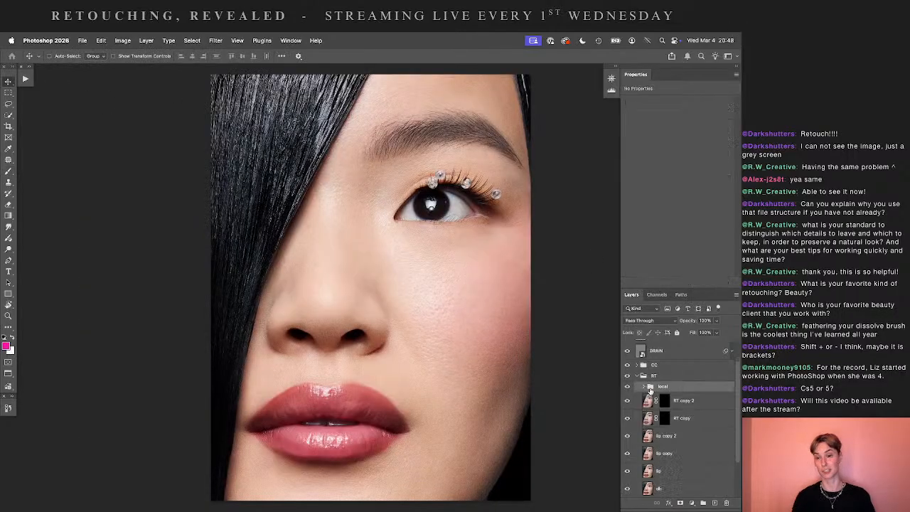
- Target the RT copy layer's mask and set the Brush to Dissolve mode
click(663, 417)
drag(584, 349, 542, 373)
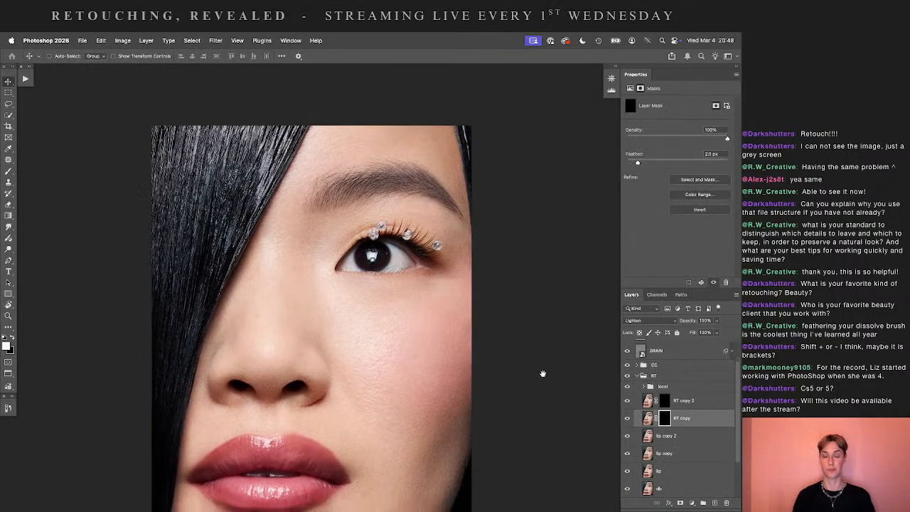
key(super+0)
key(b)
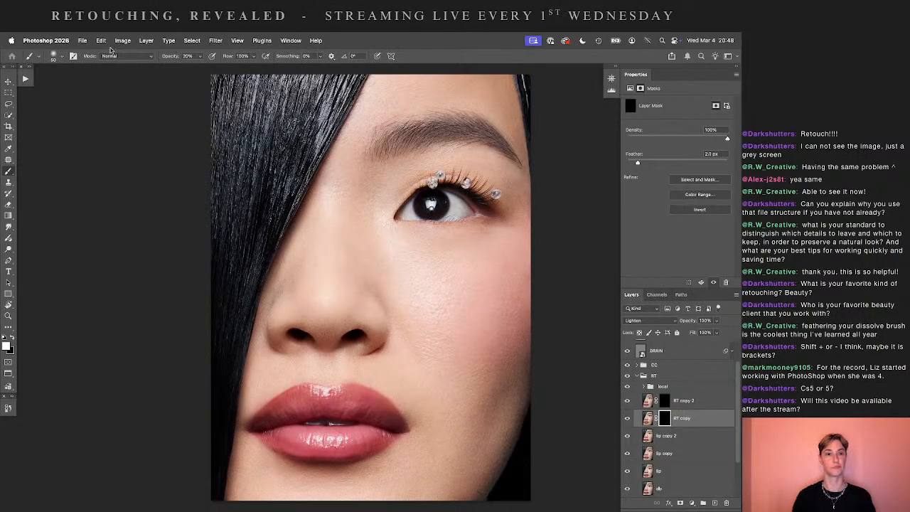
click(118, 55)
click(114, 66)
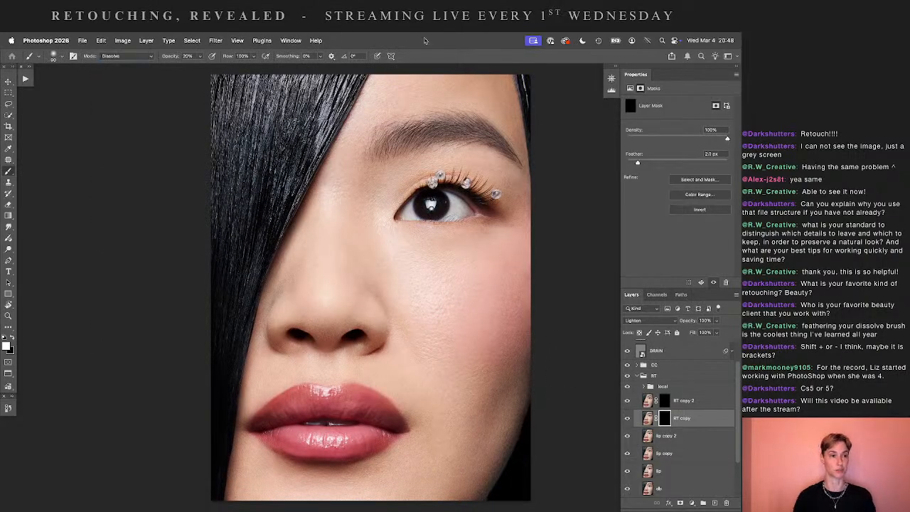
right_click(661, 419)
click(640, 421)
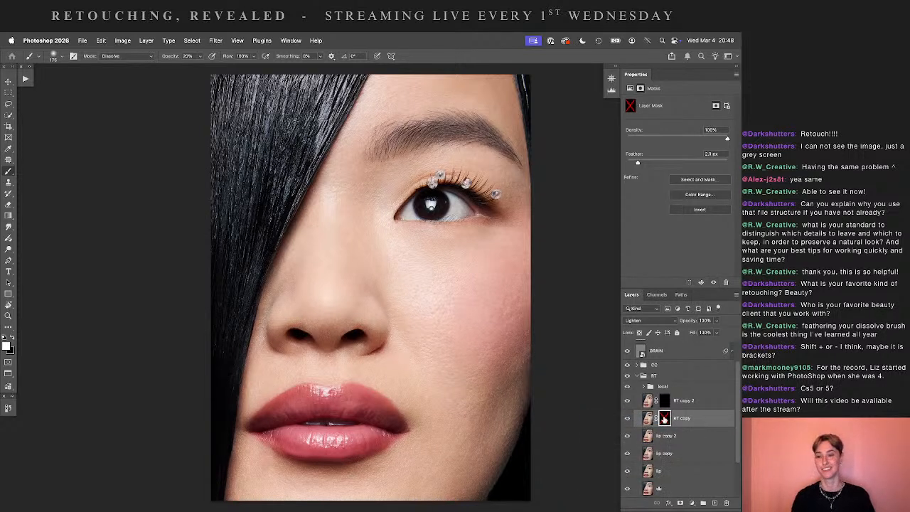
key(super+z)
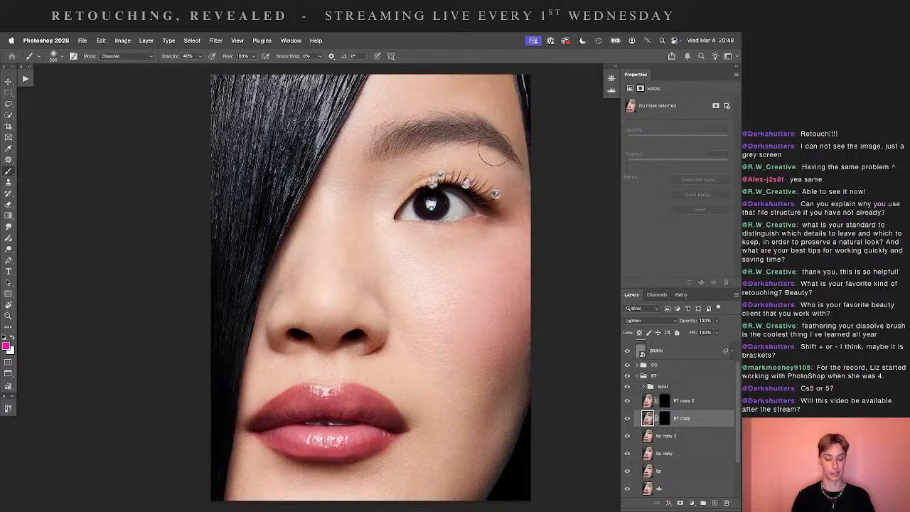
- Paint white on the RT copy mask near the eyebrow's outer end with the Dissolve brush at 40% opacity
key(3)
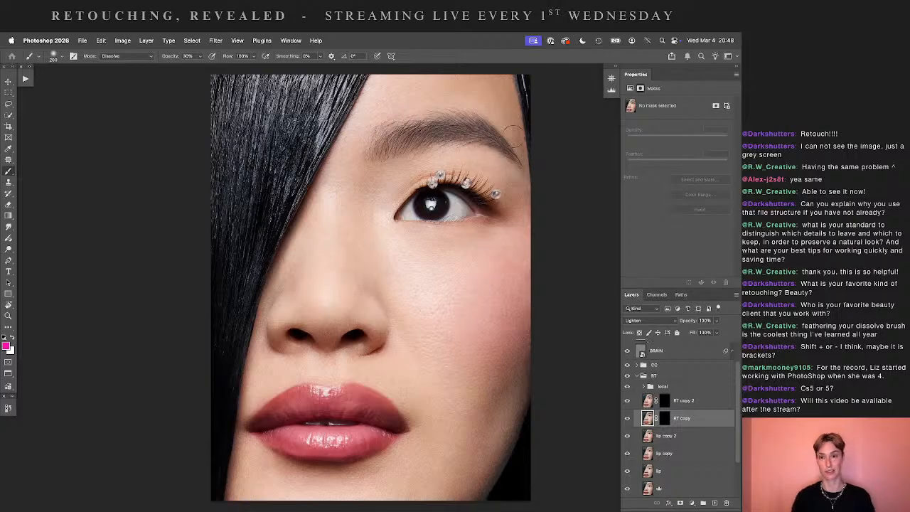
click(664, 418)
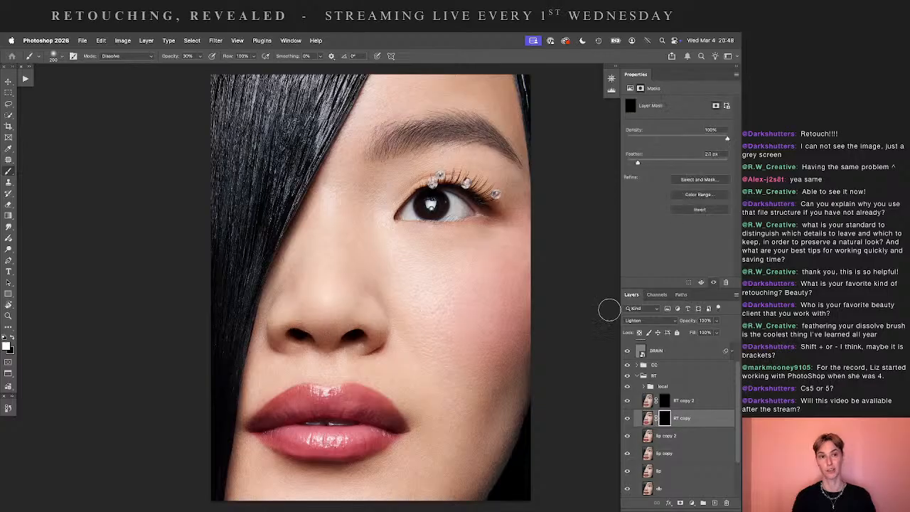
key(4)
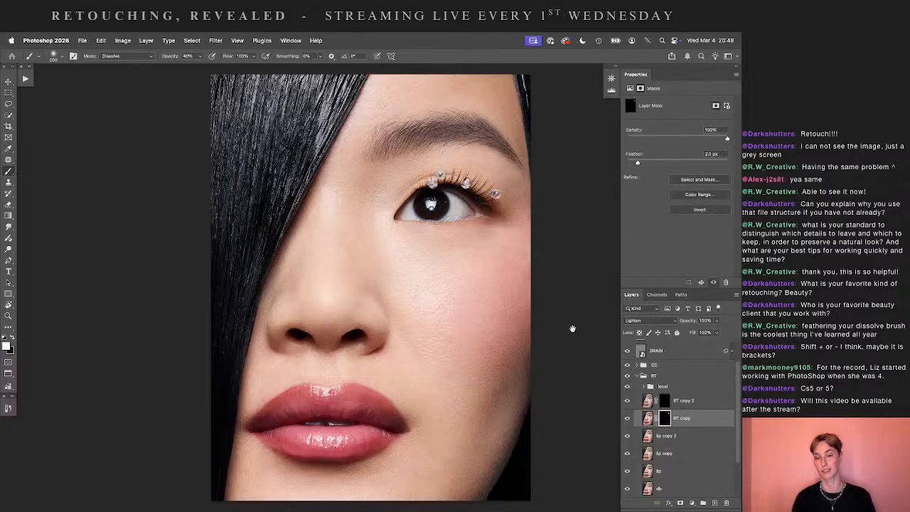
- Compare the eyebrow and eye area with the RT group hidden and shown
drag(439, 243, 346, 365)
key(super+plus)
key(super+plus)
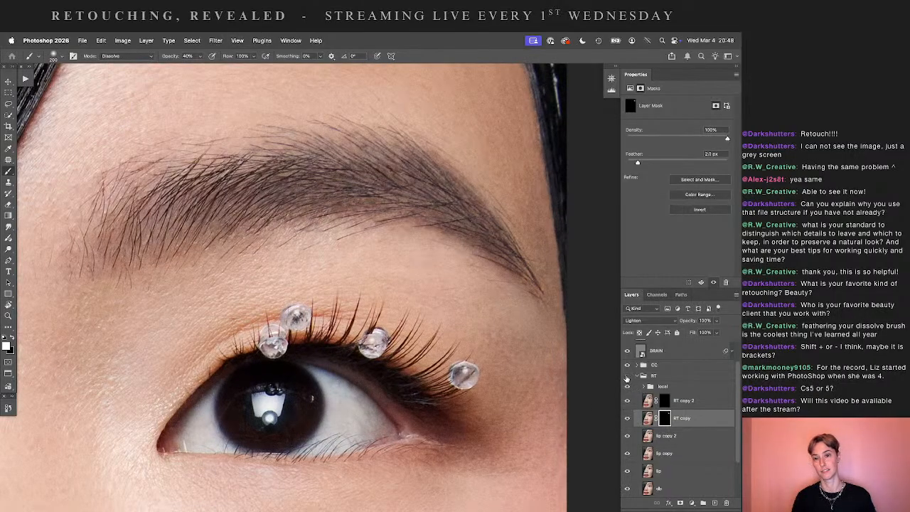
click(627, 376)
click(627, 376)
- Compare the portrait with the RT copy 2 layer's mask disabled and re-enabled, both close up and in full view
right_click(668, 400)
click(649, 401)
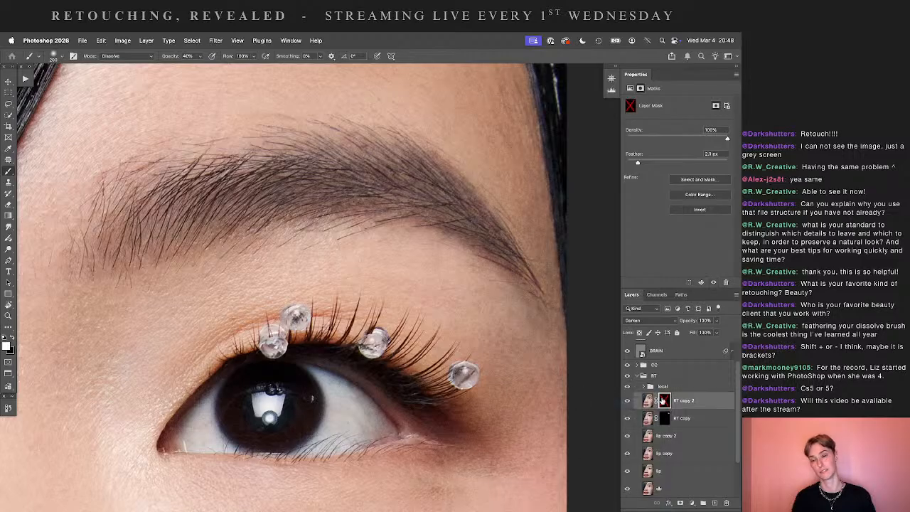
shift+click(661, 400)
key(super+0)
right_click(662, 401)
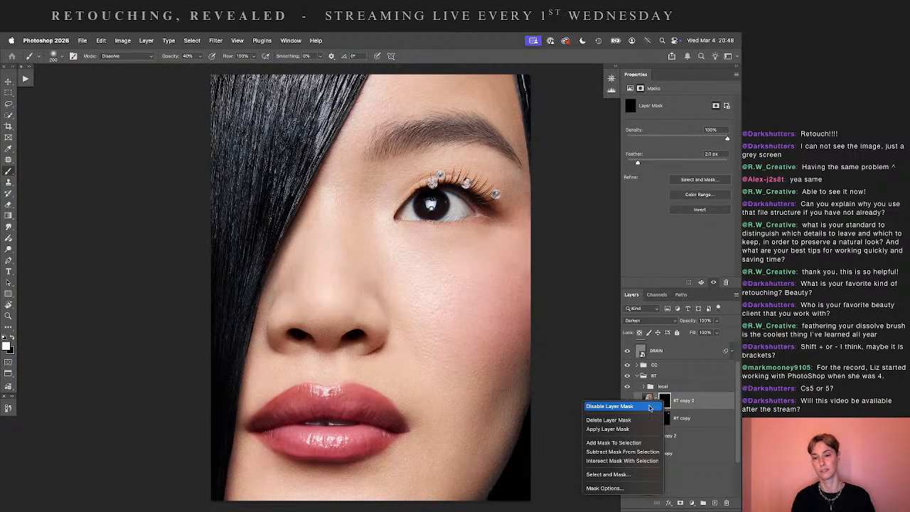
click(648, 403)
shift+click(663, 402)
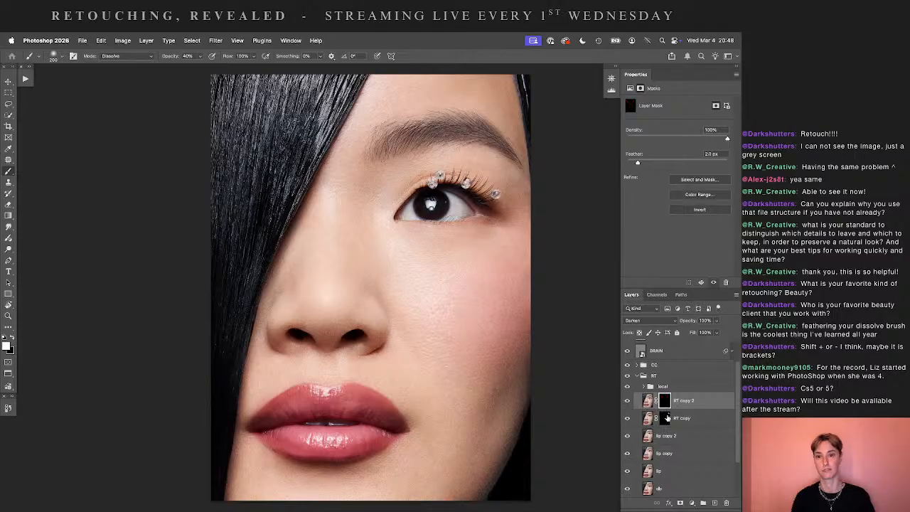
- Target the RT copy layer's mask and compare the portrait with that mask disabled and re-enabled
click(664, 420)
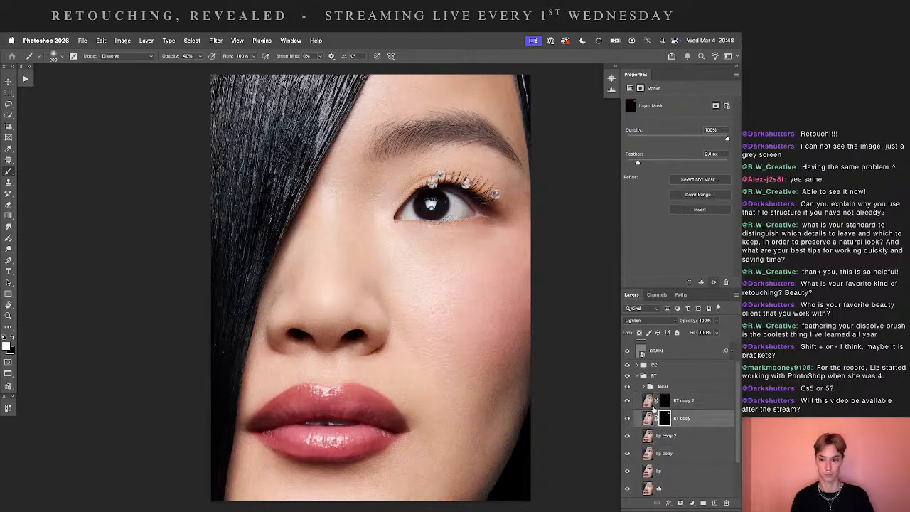
right_click(662, 419)
click(609, 420)
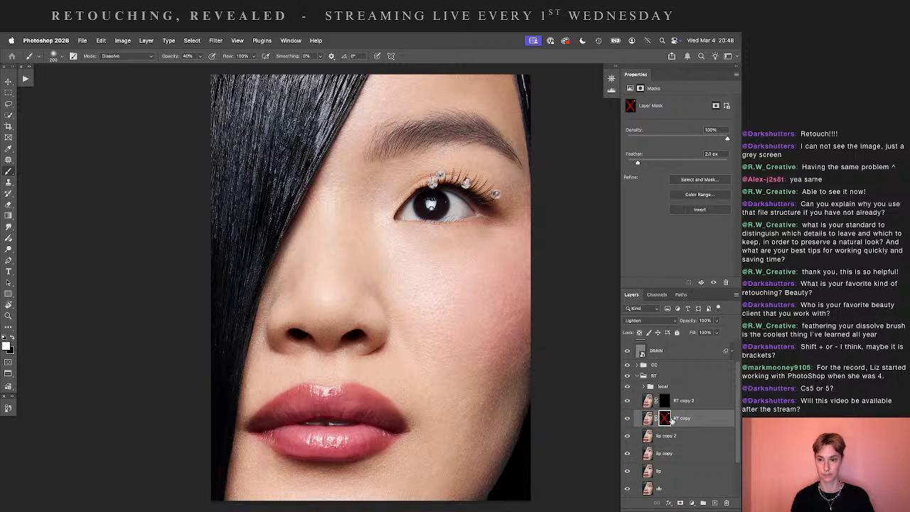
shift+click(664, 418)
key(super+minus)
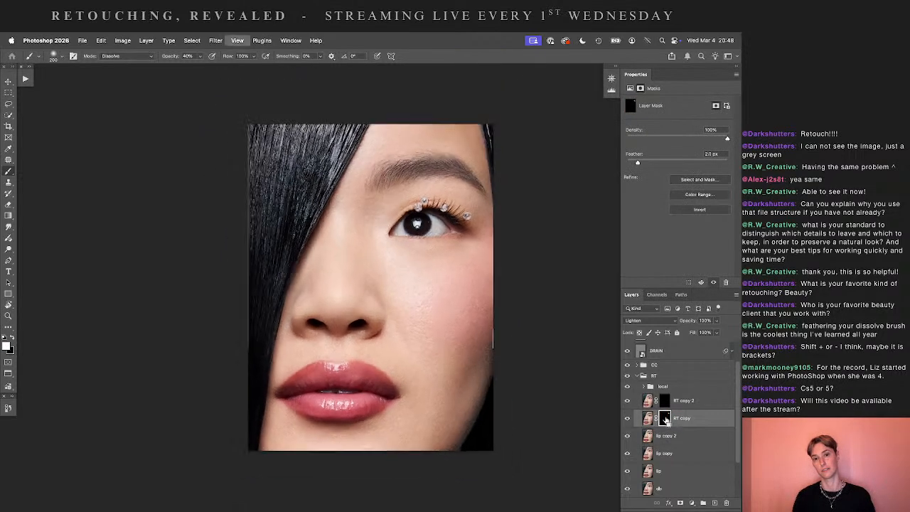
right_click(664, 419)
click(658, 420)
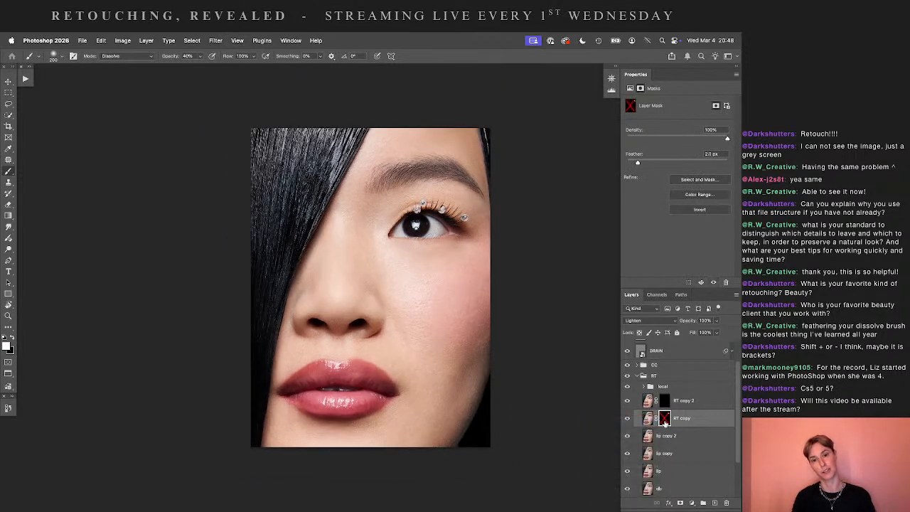
shift+click(663, 418)
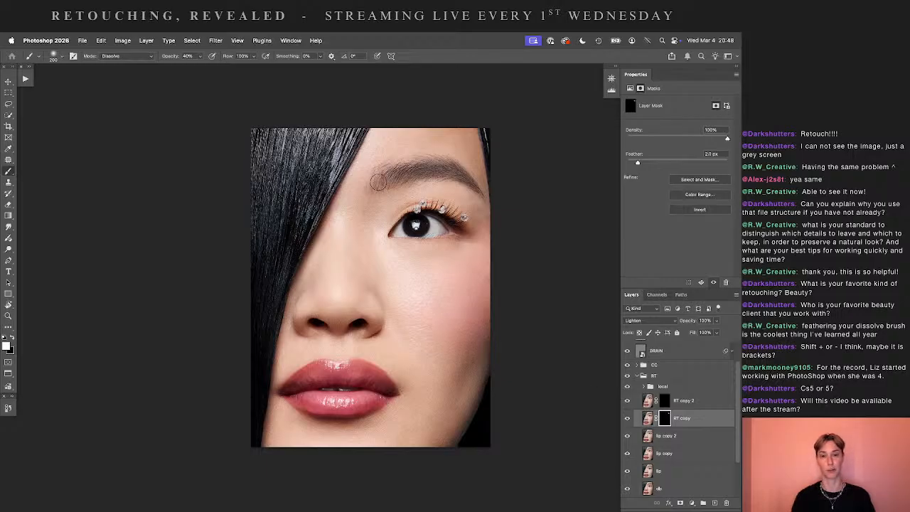
- Paint white on the RT copy mask near the inner eyebrow and outer cheek with the 40% Dissolve brush, checking against the disabled mask
right_click(664, 419)
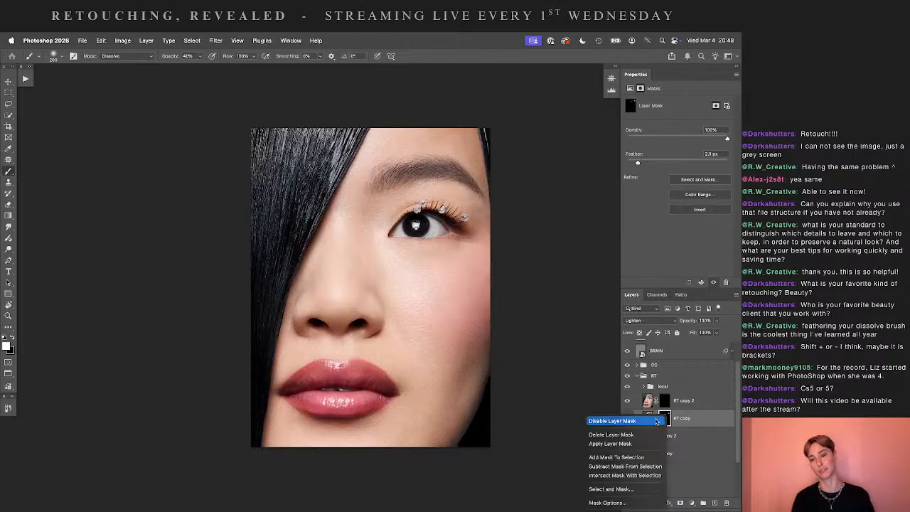
click(659, 421)
shift+click(665, 420)
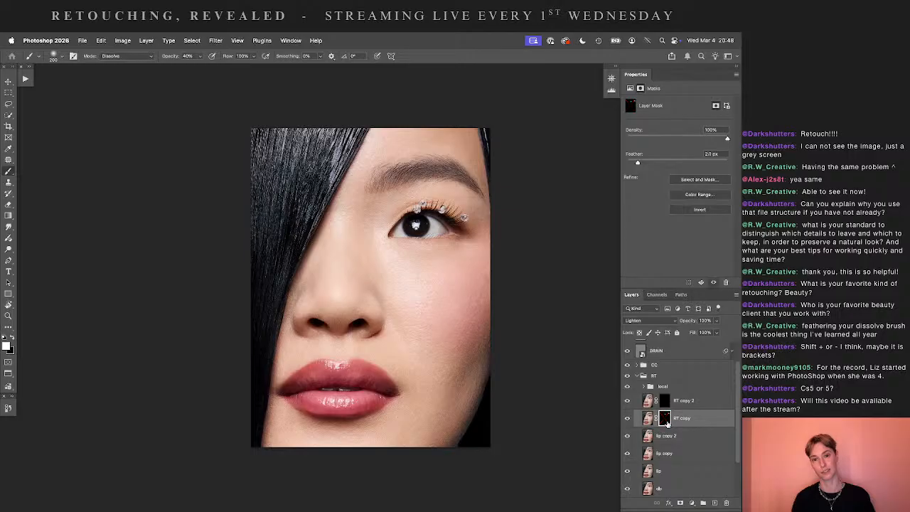
right_click(664, 422)
click(661, 422)
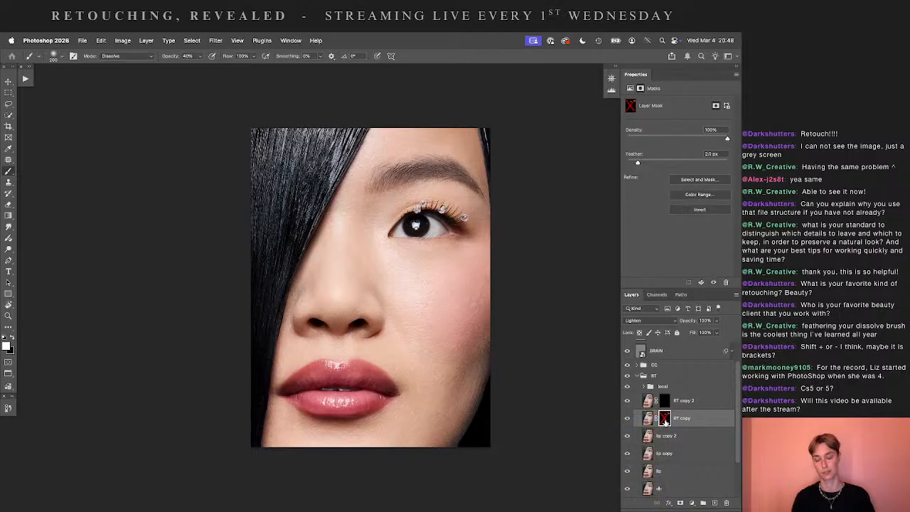
shift+click(664, 420)
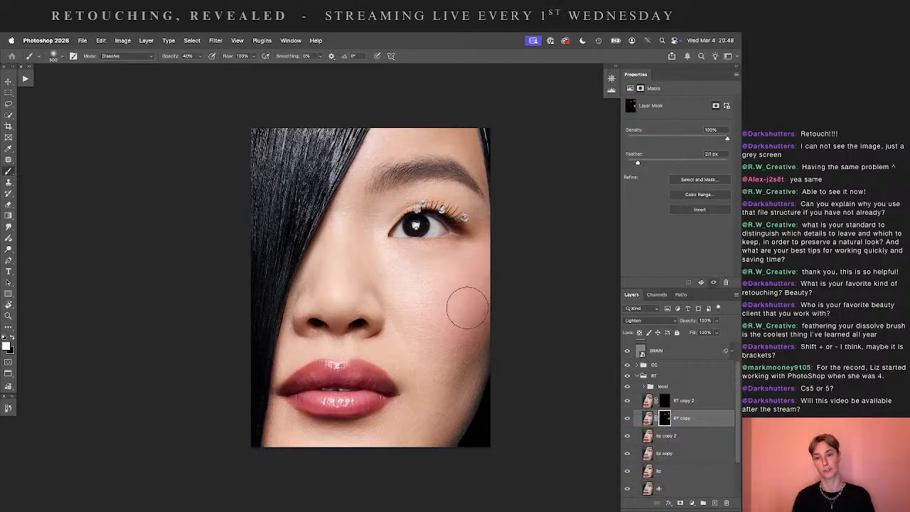
right_click(665, 421)
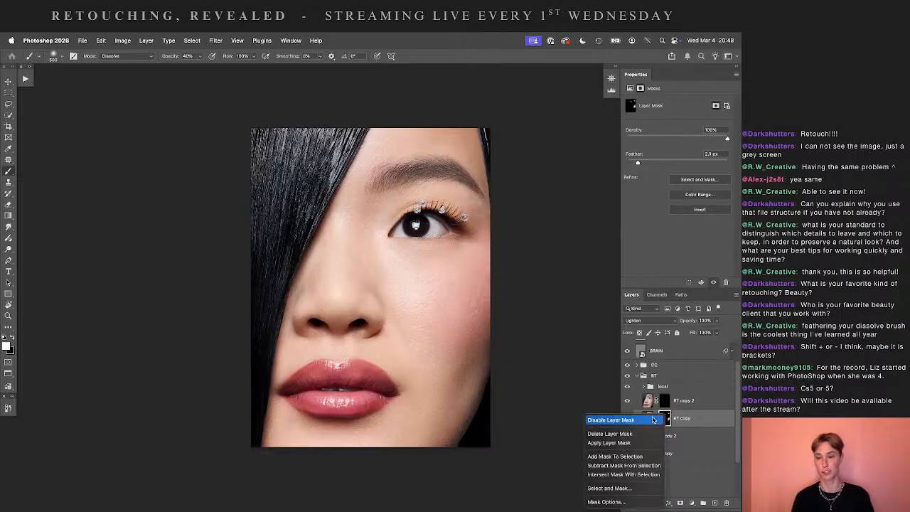
click(661, 421)
shift+click(665, 420)
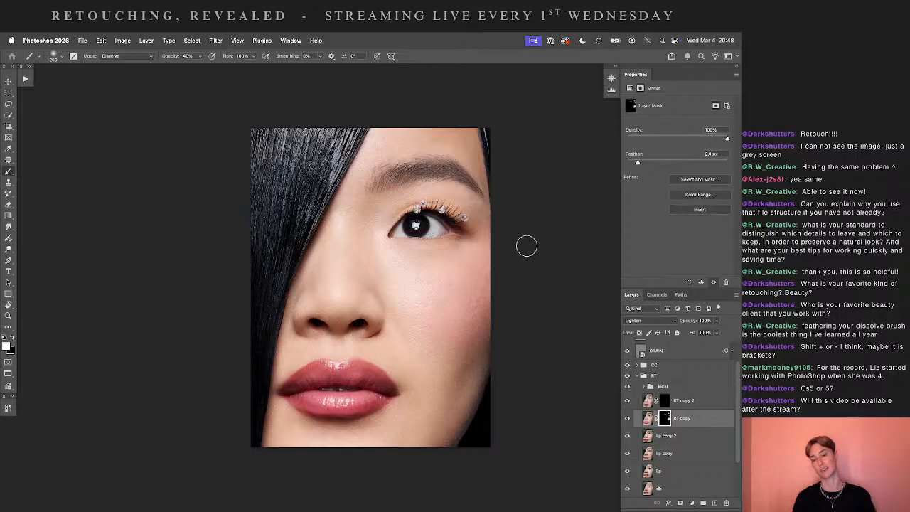
- Extend the white painting on the RT copy mask over the lower cheek at 40% opacity, checking against the disabled mask
right_click(657, 419)
click(658, 420)
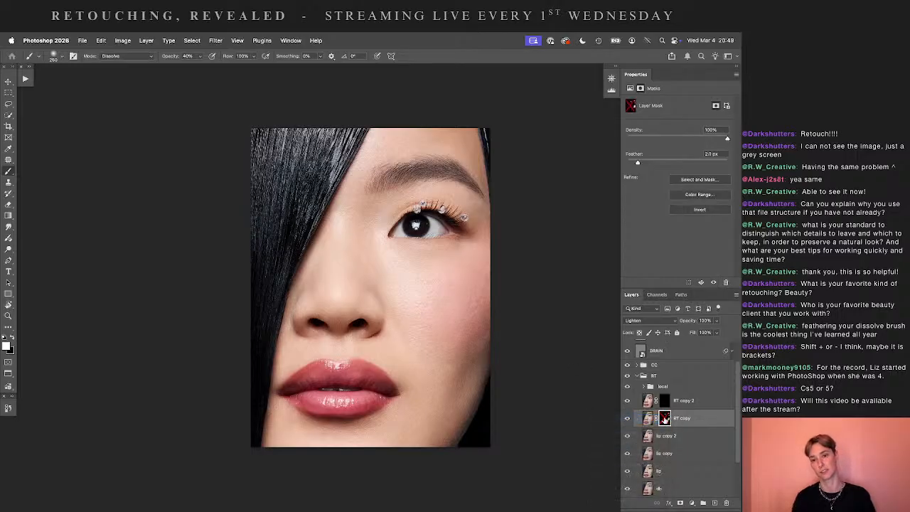
shift+click(664, 420)
right_click(662, 421)
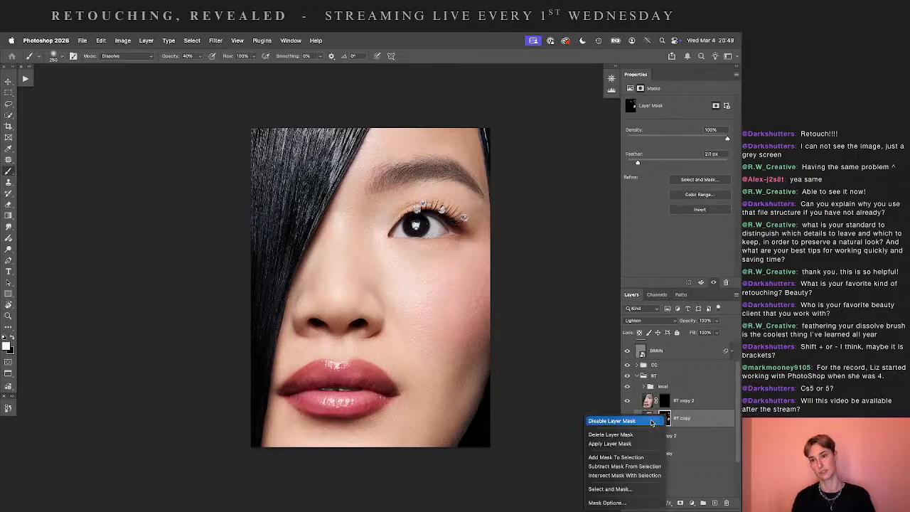
click(651, 422)
click(666, 420)
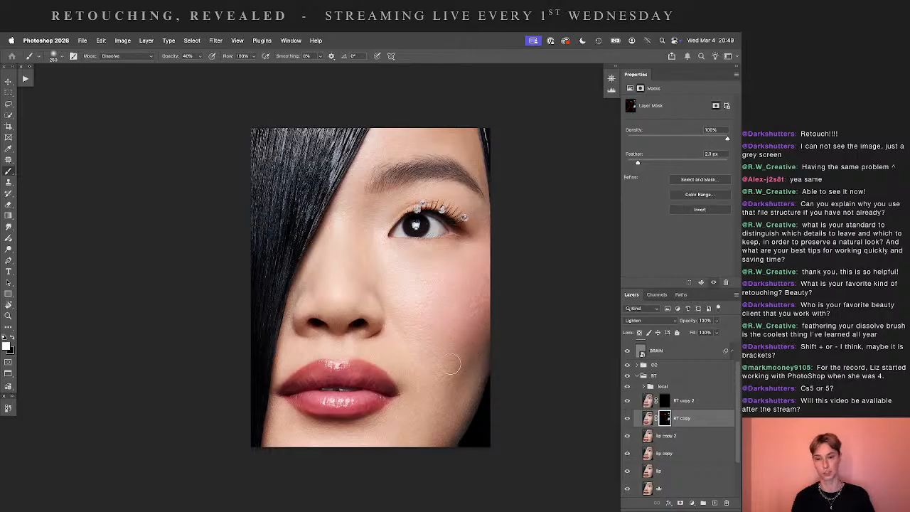
right_click(664, 420)
click(651, 421)
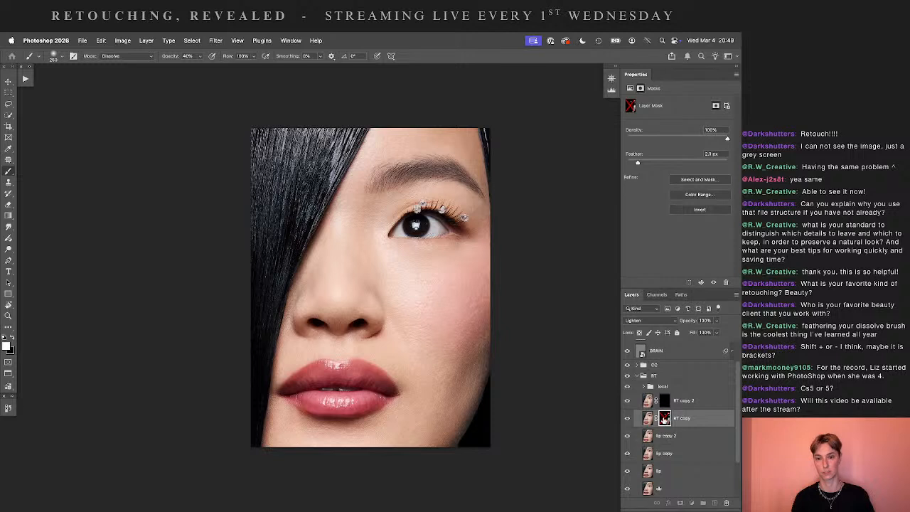
click(664, 420)
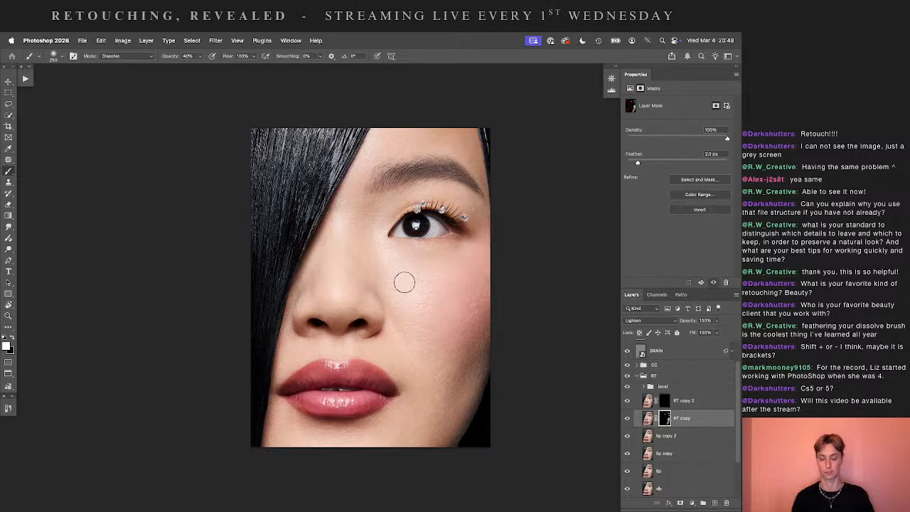
- Paint more white on the RT copy mask over the inner cheek beside the nose, toggling the mask to check the lightening
shift+click(664, 419)
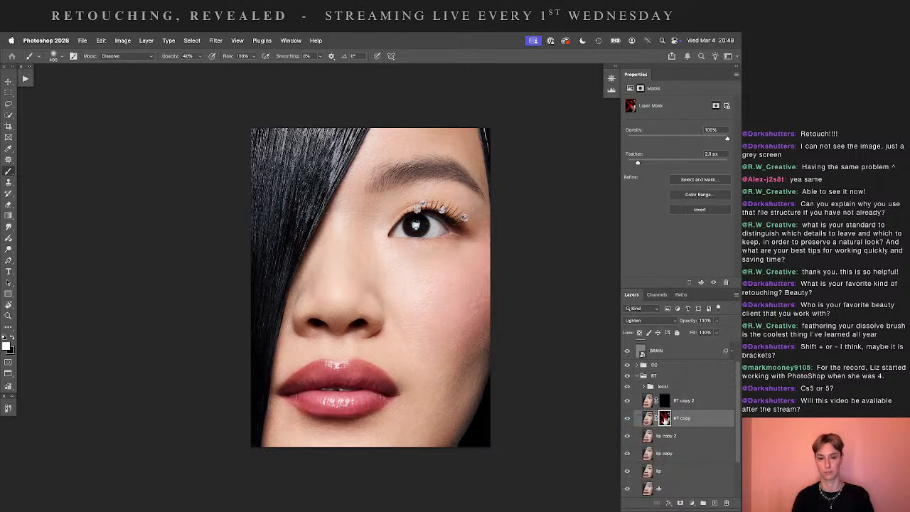
shift+click(664, 419)
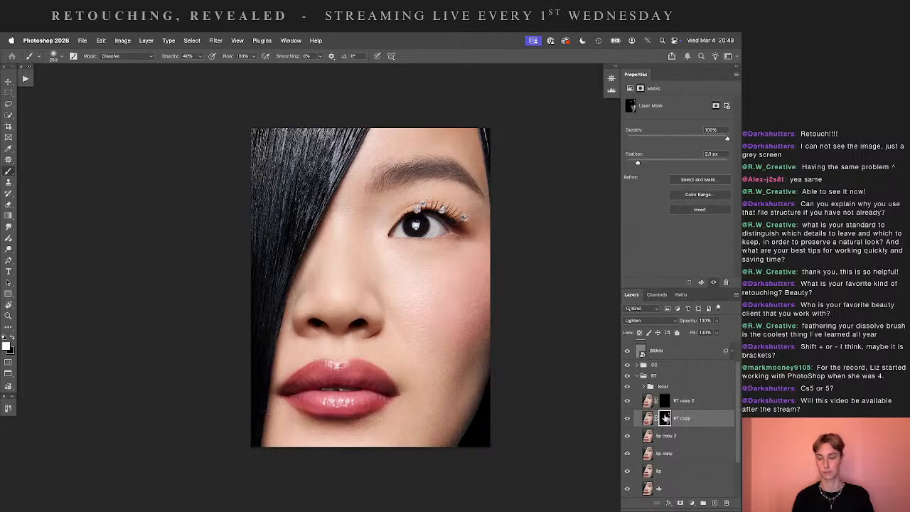
shift+click(665, 419)
shift+click(665, 420)
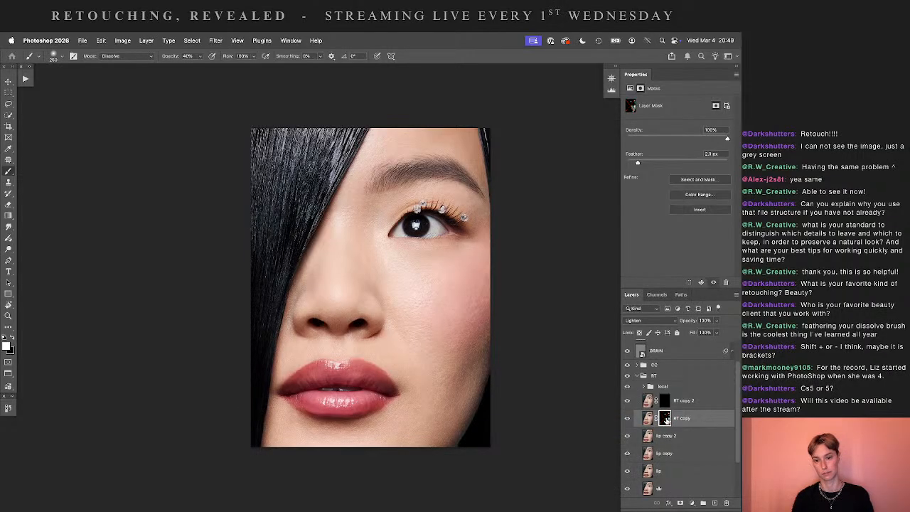
right_click(666, 420)
click(667, 420)
shift+click(668, 418)
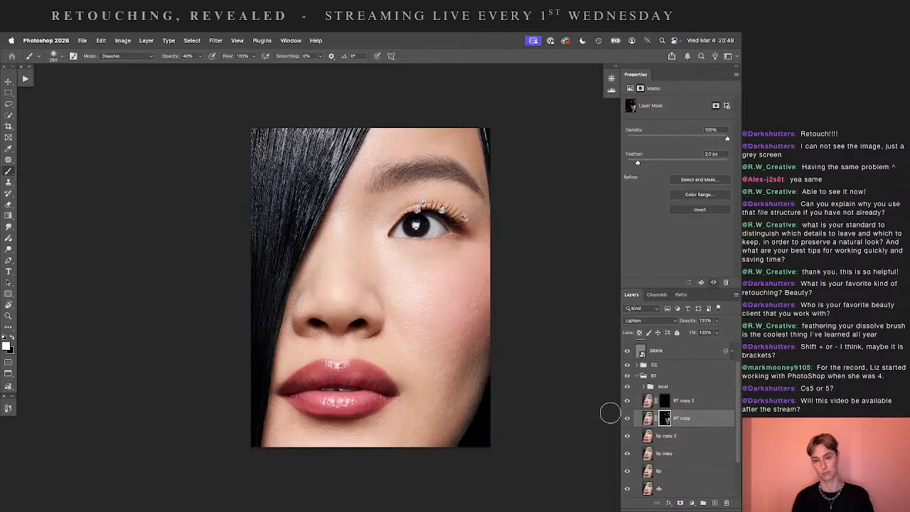
- Set the Dissolve brush opacity to 30% and target the RT copy 2 mask, toggling it to preview the Darken layer
key(5)
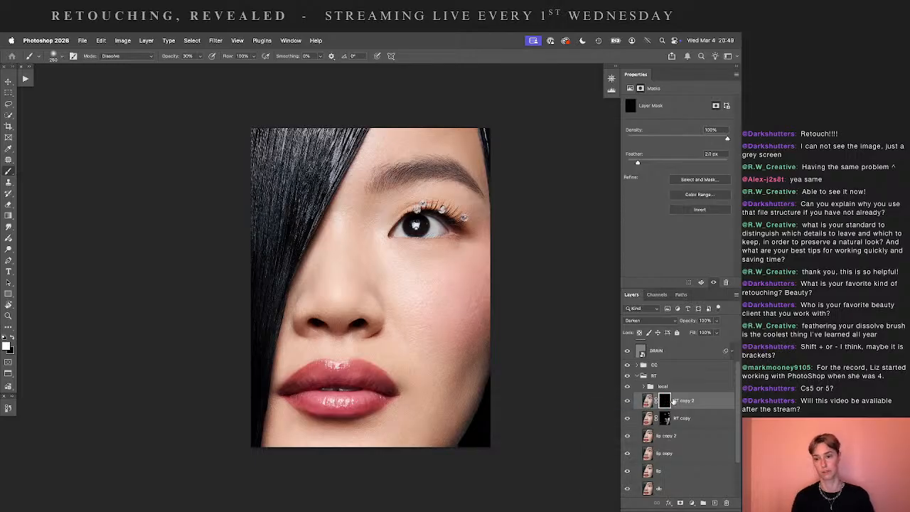
shift+click(664, 401)
shift+click(659, 401)
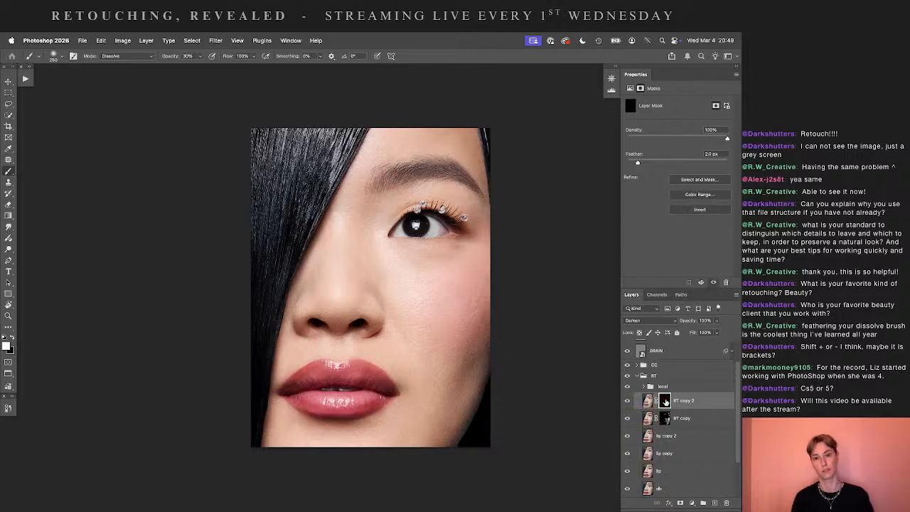
key(super+equal)
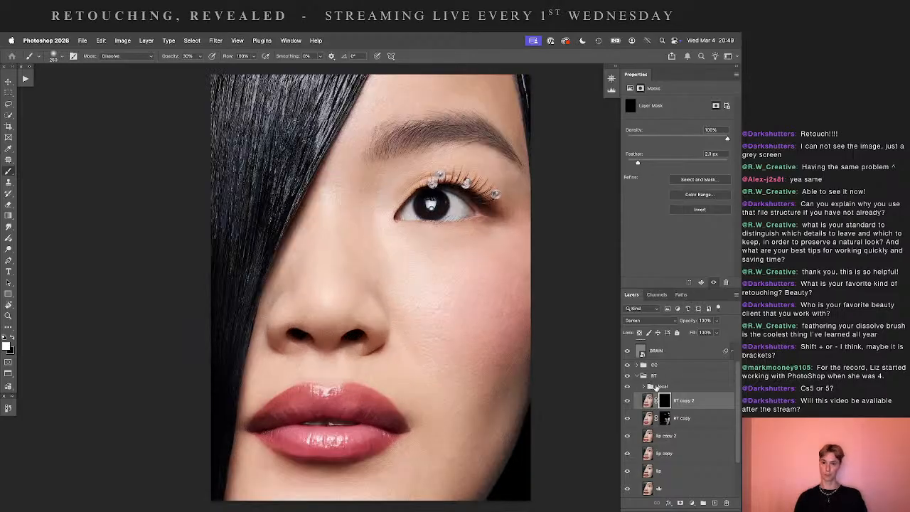
key(super+minus)
key(super+minus)
- Examine the Darken effect around the eye by disabling and re-enabling the RT copy 2 mask
right_click(664, 401)
click(661, 401)
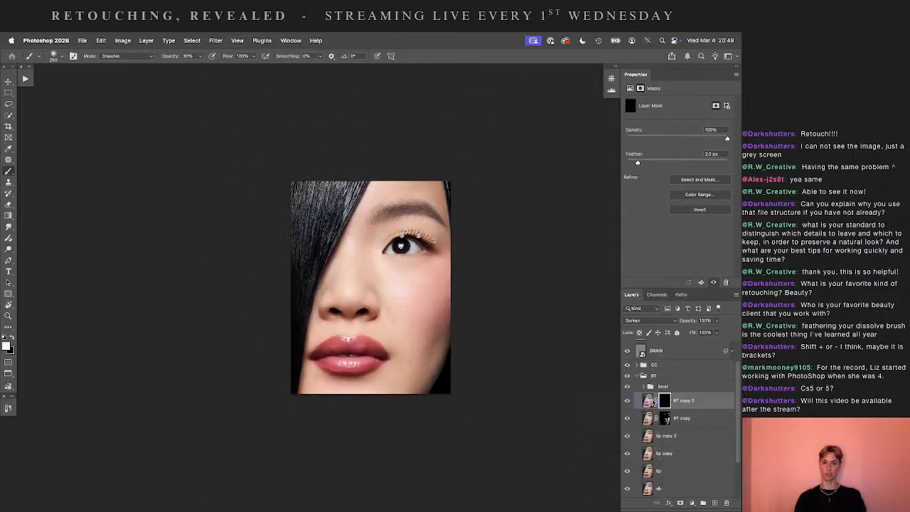
key(super+equal)
key(super+equal)
key(super+equal)
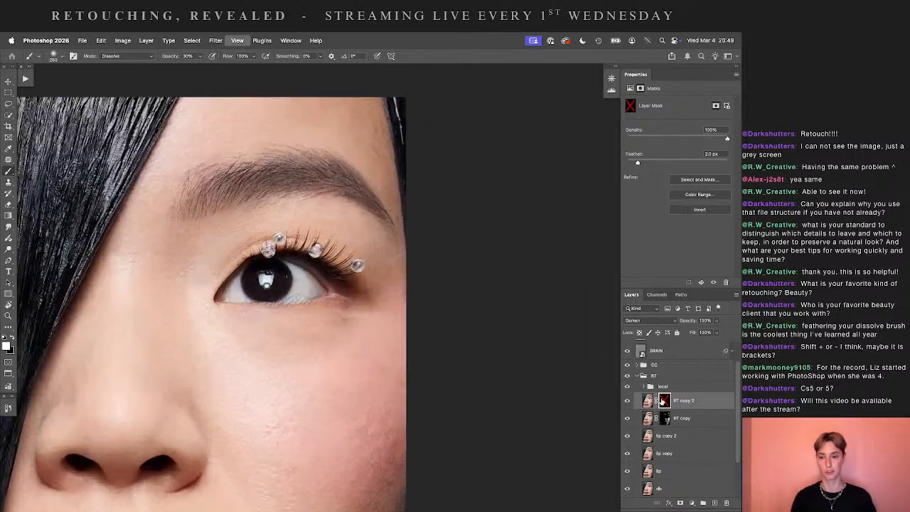
shift+click(662, 401)
key(super+equal)
key(super+equal)
key(super+equal)
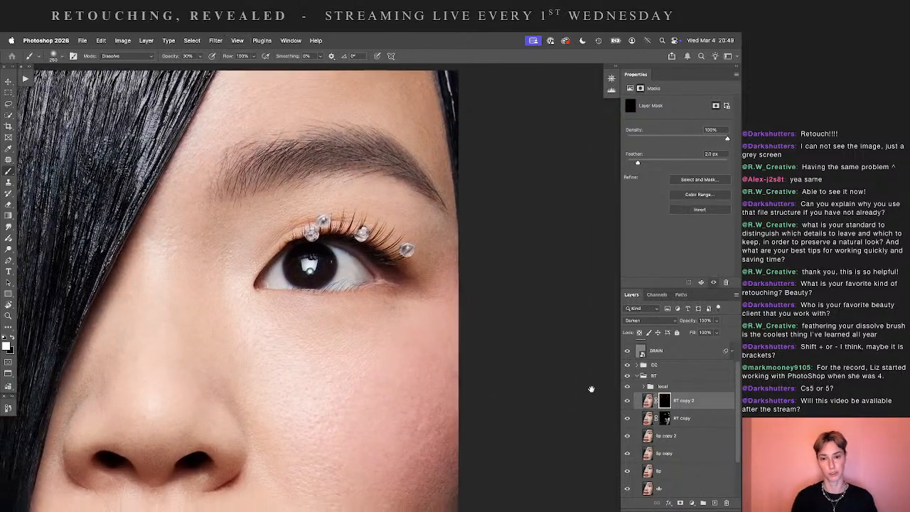
- Inspect the under-eye skin close up with the RT copy 2 mask disabled, re-enable the mask and view the portrait smaller
right_click(654, 403)
click(654, 405)
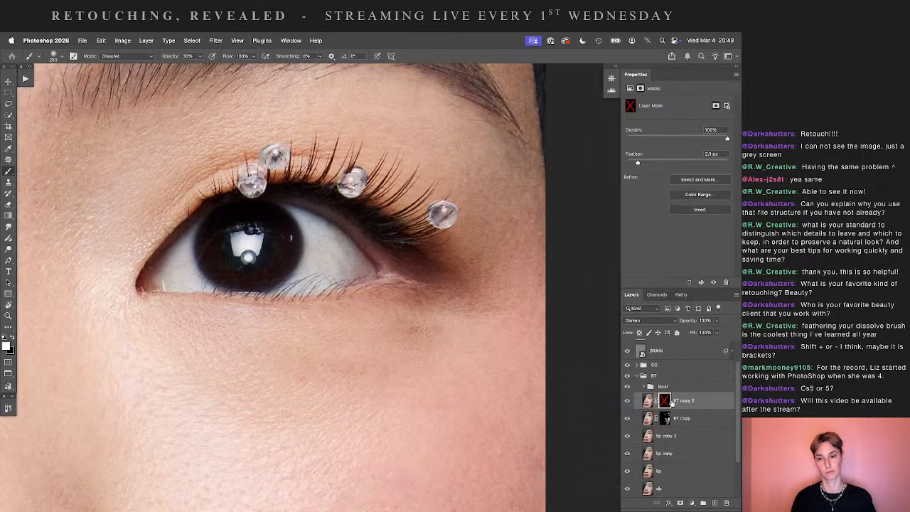
click(663, 403)
key(super+minus)
key(super+minus)
key(super+minus)
key(super+minus)
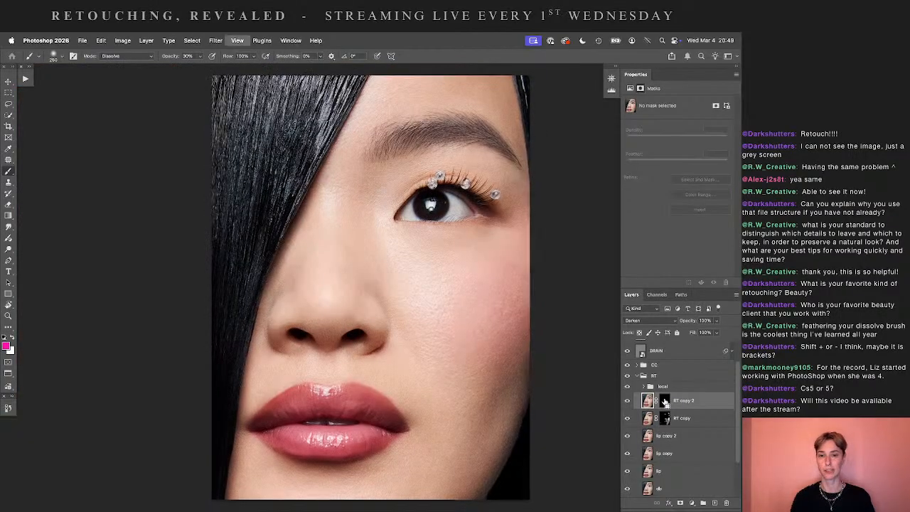
key(super+equal)
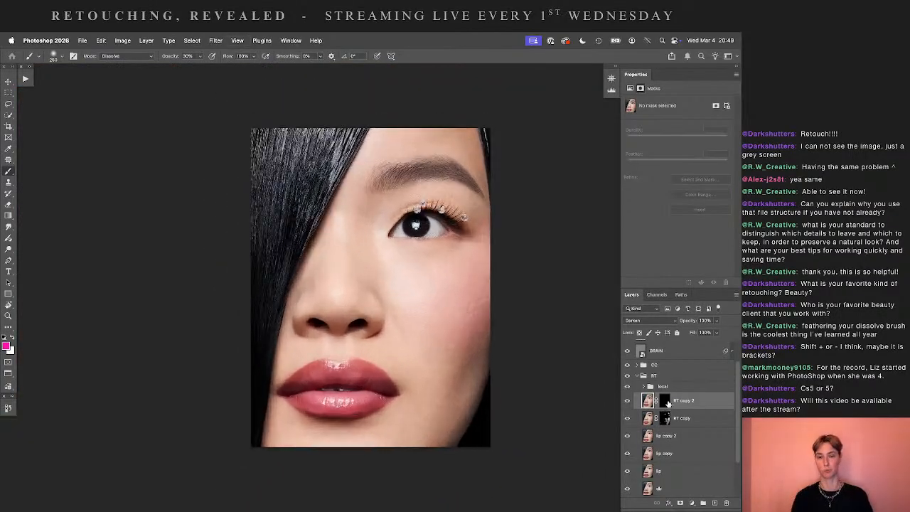
right_click(671, 403)
click(668, 402)
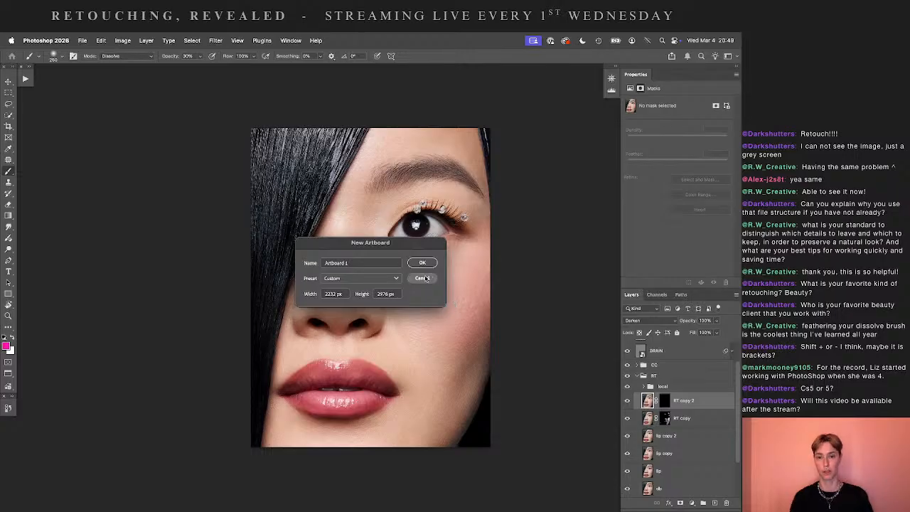
click(422, 278)
- Target the RT copy 2 layer's mask and disable it to view the unmasked Darken effect on the portrait
click(661, 401)
right_click(658, 403)
click(618, 403)
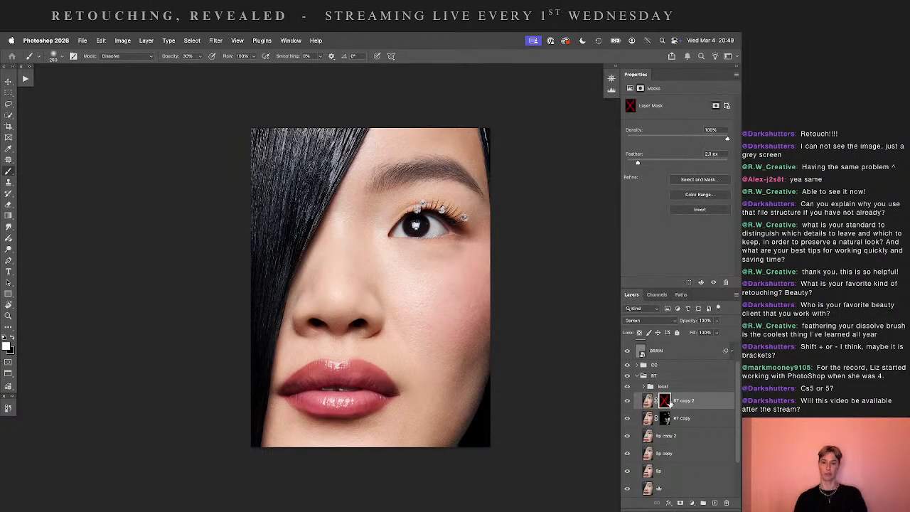
- Compare the portrait at two view sizes with the RT copy 2 layer's mask enabled and disabled, leaving the mask enabled
shift+click(665, 401)
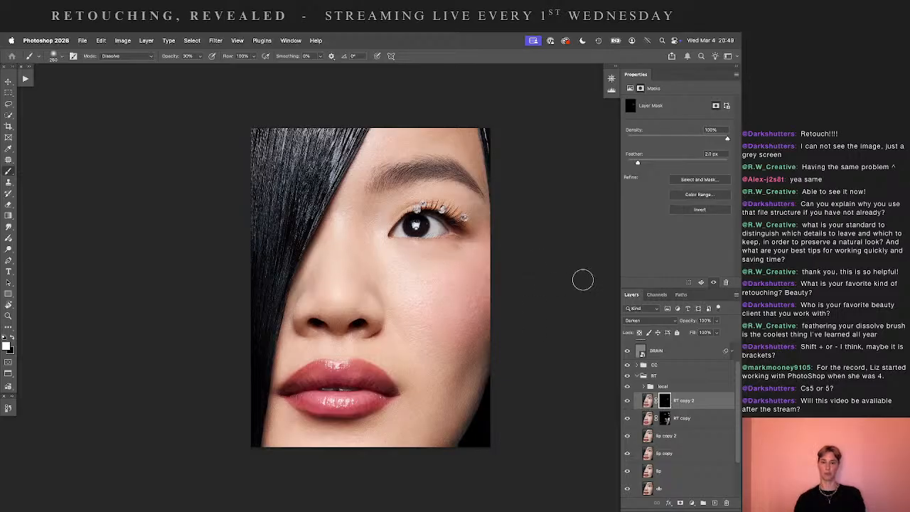
key(super+minus)
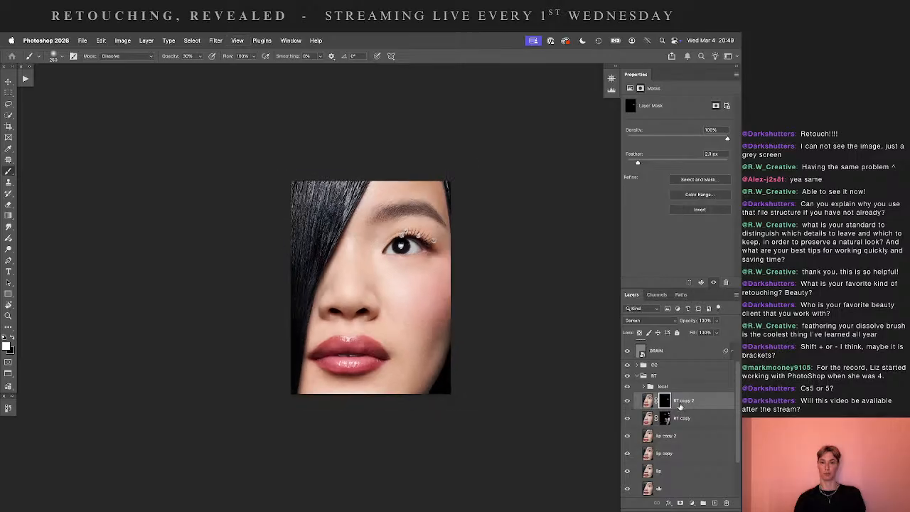
key(super+equal)
right_click(664, 400)
click(652, 405)
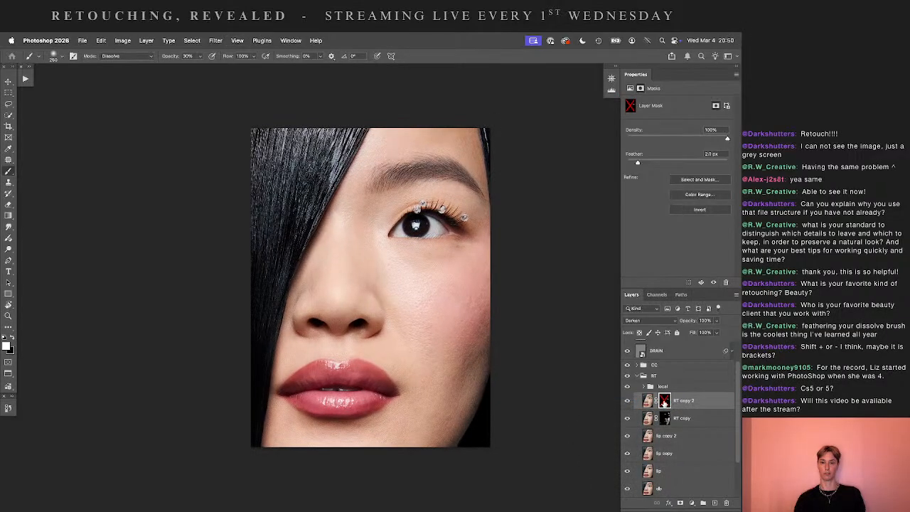
shift+click(664, 400)
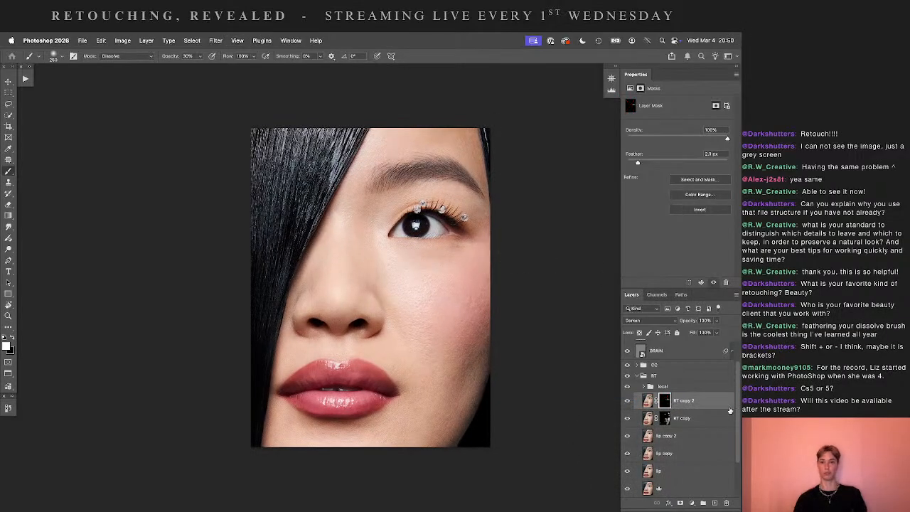
key(super+minus)
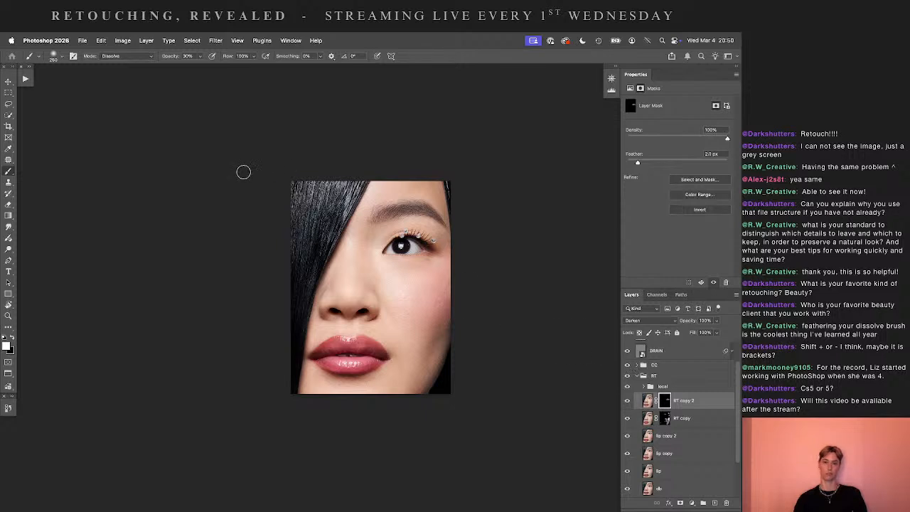
- Enlarge the Dissolve brush to 600 px, set its opacity to 50%, swap the foreground colour to black and check the mask overlay
key(bracketright)
key(bracketright)
key(bracketright)
key(bracketright)
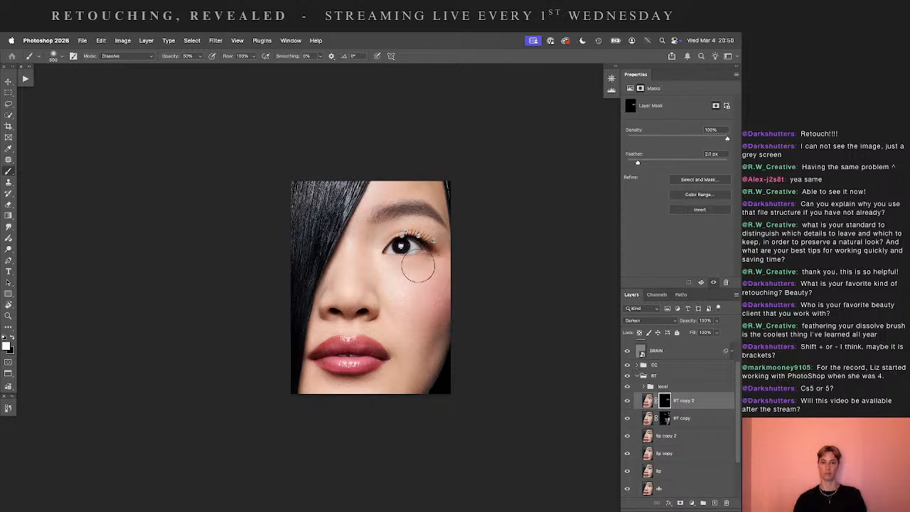
key(5)
key(x)
key(backslash)
key(backslash)
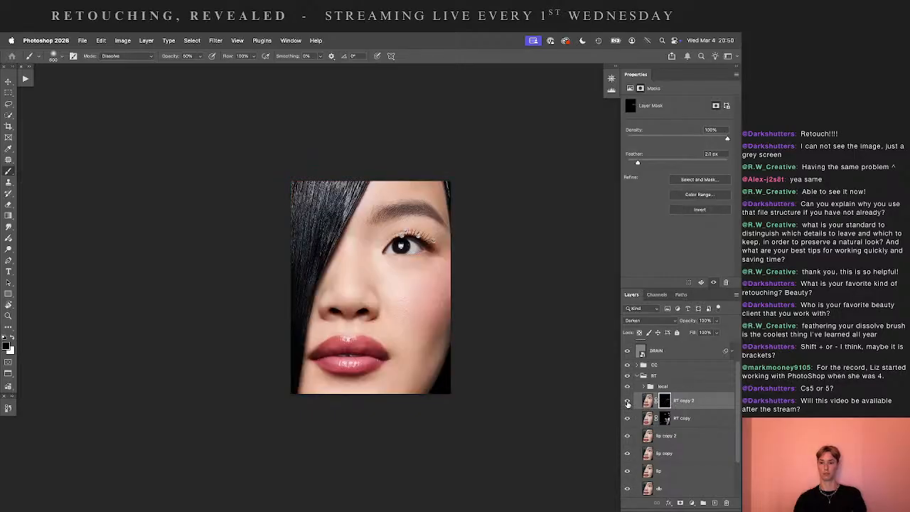
- Compare the Darken retouching by hiding and showing the RT copy 2 layer, then disabling and re-enabling its mask
click(626, 401)
click(627, 401)
click(627, 401)
click(627, 401)
right_click(667, 402)
click(666, 403)
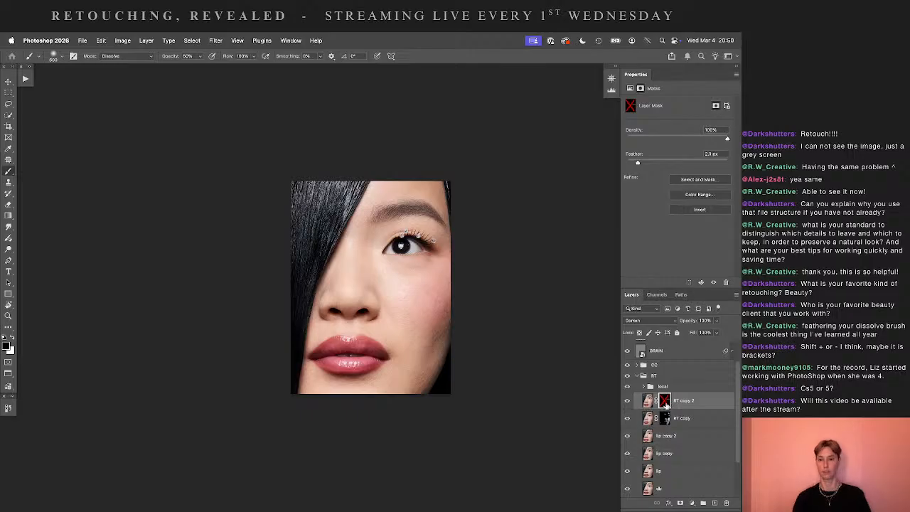
key(super+equal)
shift+click(666, 404)
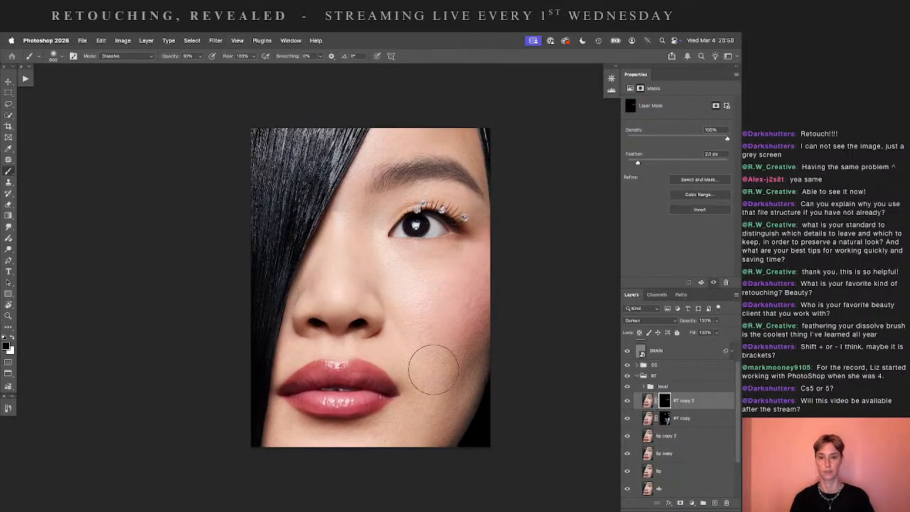
- Swap the foreground to white and paint the RT copy 2 mask over the lower cheek and jaw beside the mouth
key(x)
drag(431, 372, 429, 398)
drag(473, 346, 463, 362)
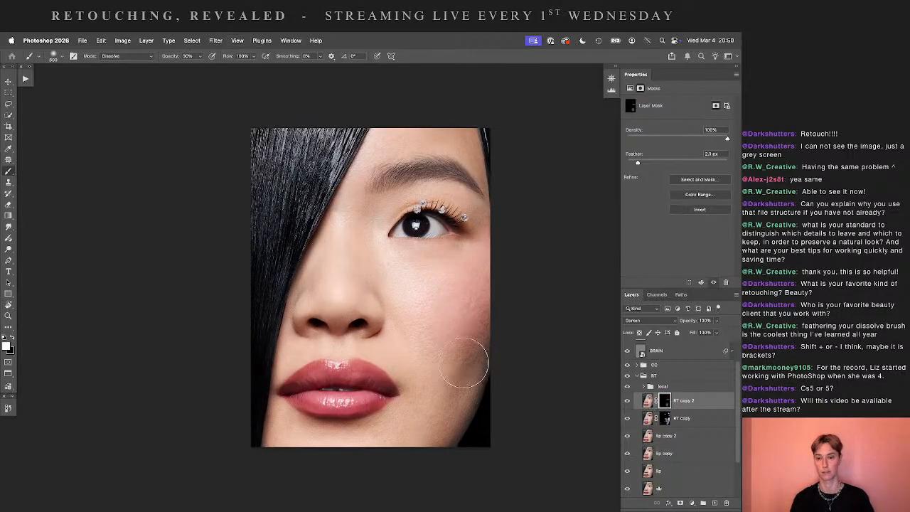
- Preview the Darken layer with the RT copy 2 mask repeatedly disabled and re-enabled, and set the Dissolve brush opacity to 40%
shift+click(663, 404)
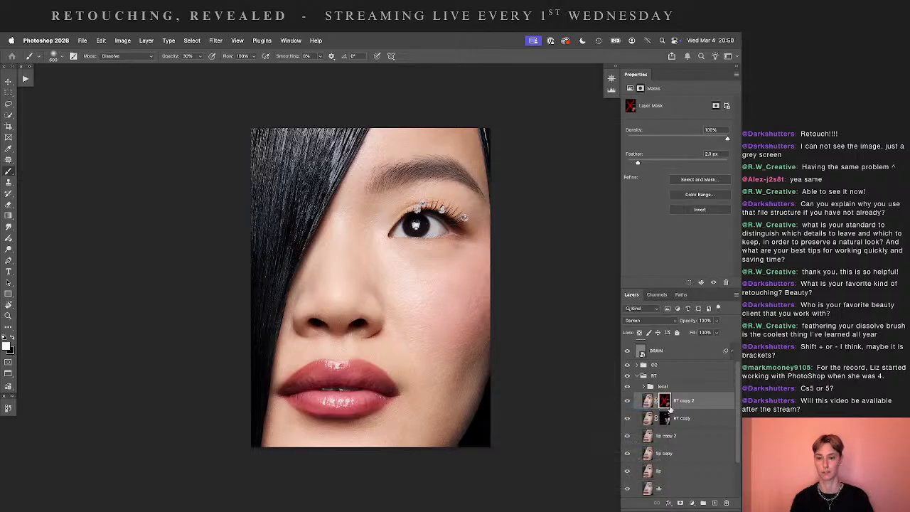
shift+click(662, 404)
right_click(664, 403)
click(653, 403)
shift+click(663, 403)
right_click(665, 402)
click(659, 403)
shift+click(663, 403)
key(4)
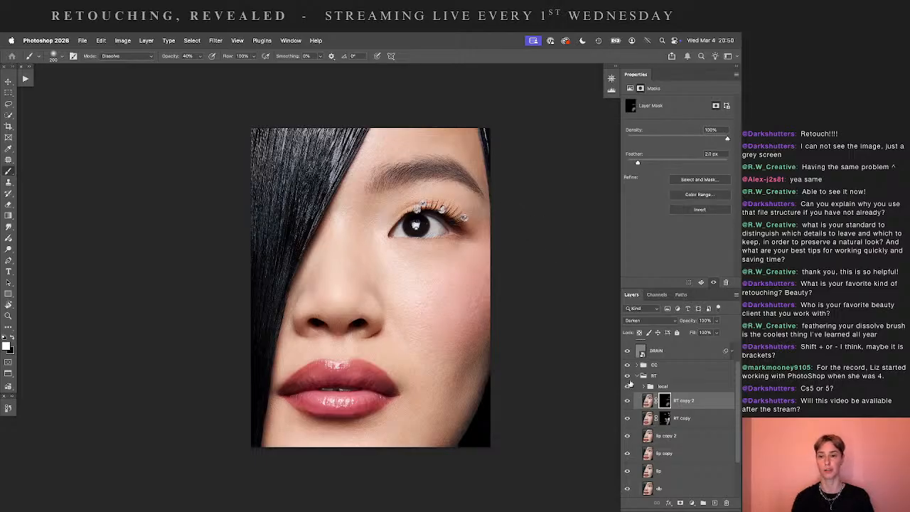
- Compare the overall retouching by hiding and showing the RT group, then disable and re-enable the RT copy 2 mask
click(627, 376)
click(626, 377)
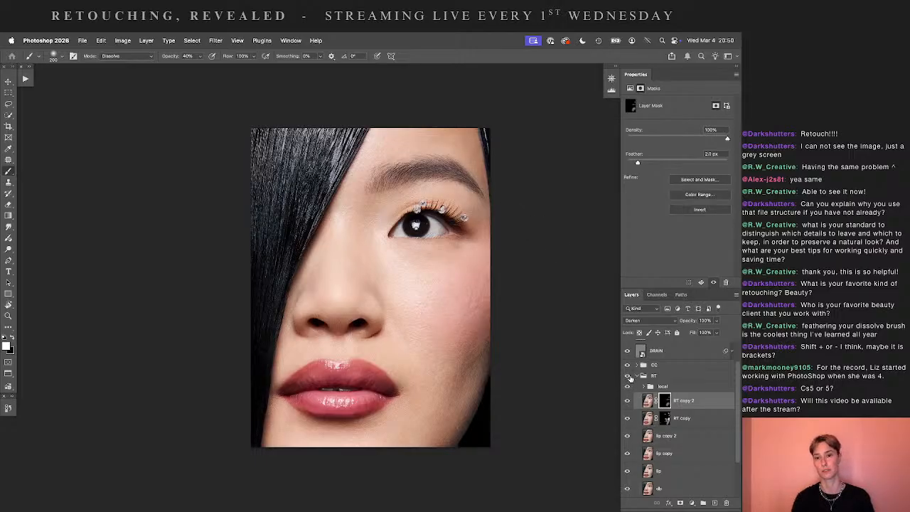
right_click(665, 401)
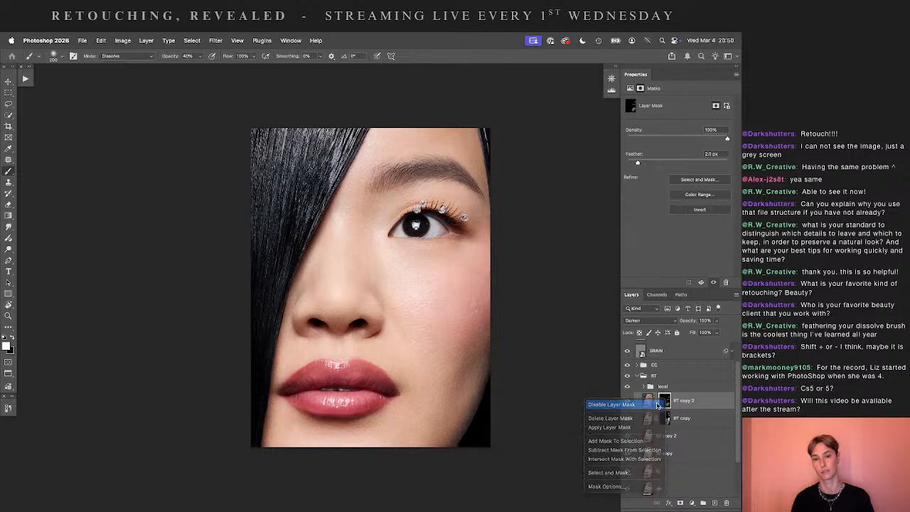
click(661, 403)
shift+click(663, 402)
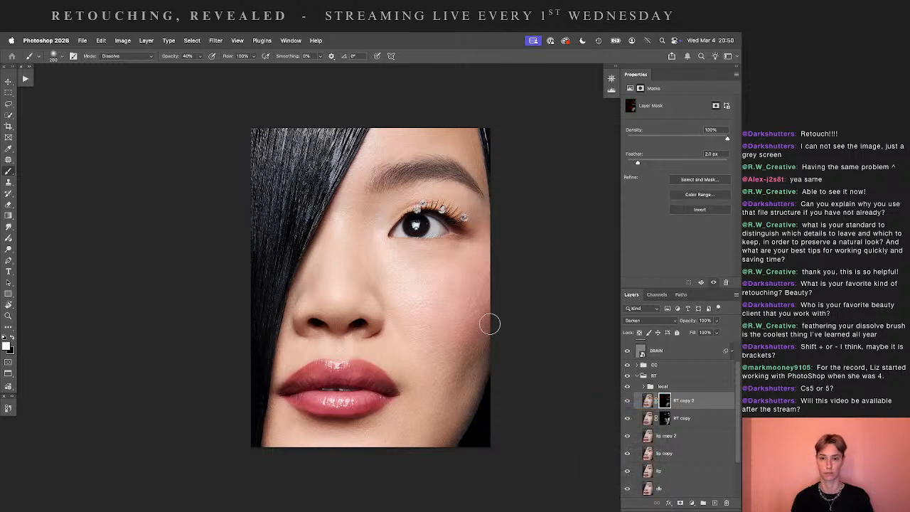
- Examine the cheek and jaw skin while switching the RT copy 2 mask off and on, ending with the mask enabled
right_click(663, 398)
click(653, 402)
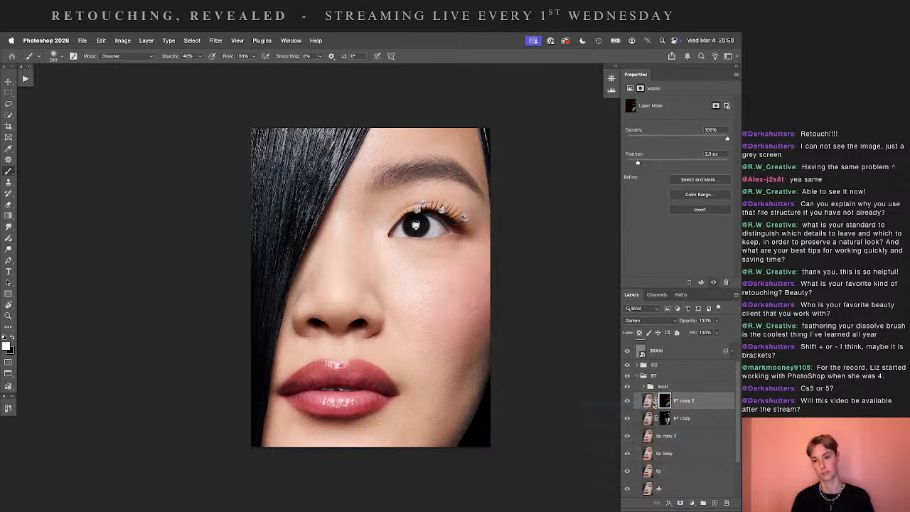
shift+click(665, 403)
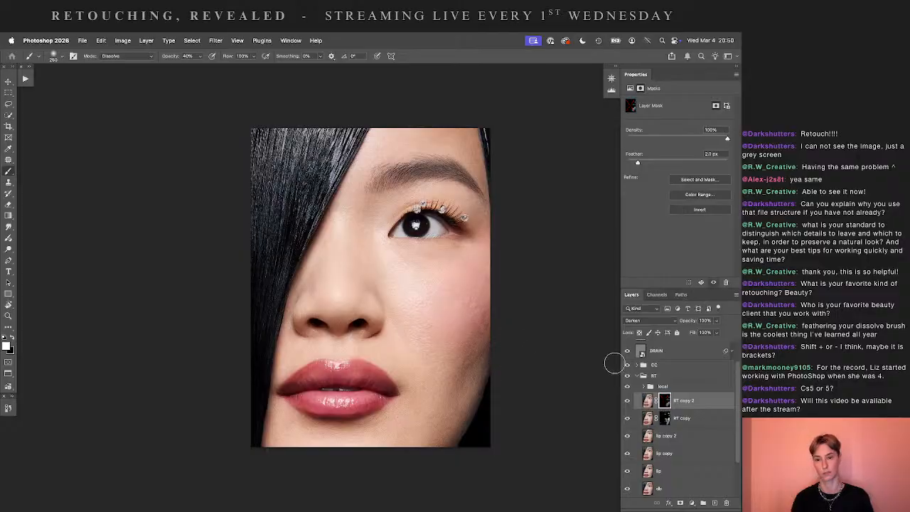
right_click(663, 403)
click(652, 404)
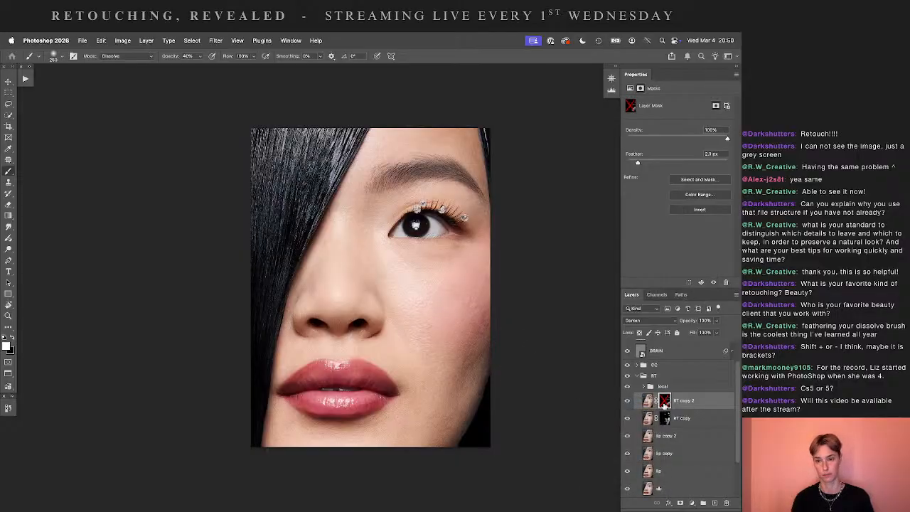
shift+click(664, 403)
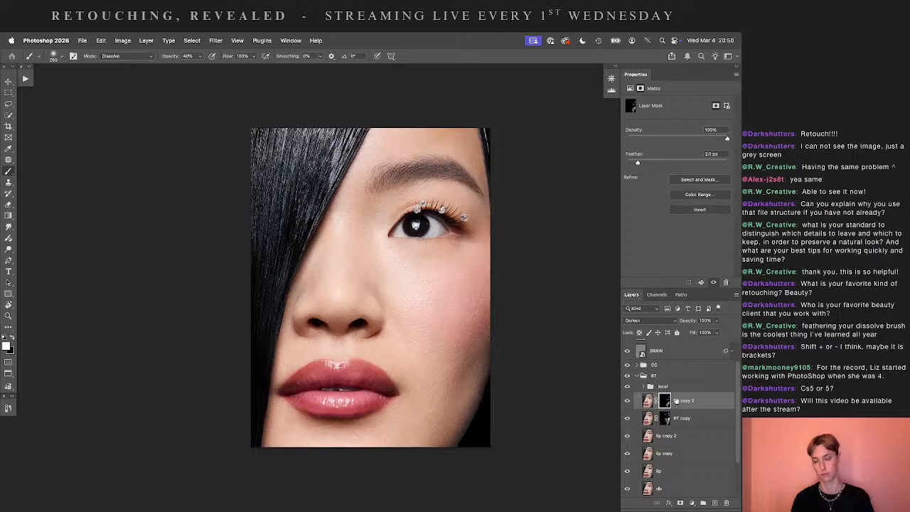
right_click(664, 401)
click(652, 404)
click(665, 403)
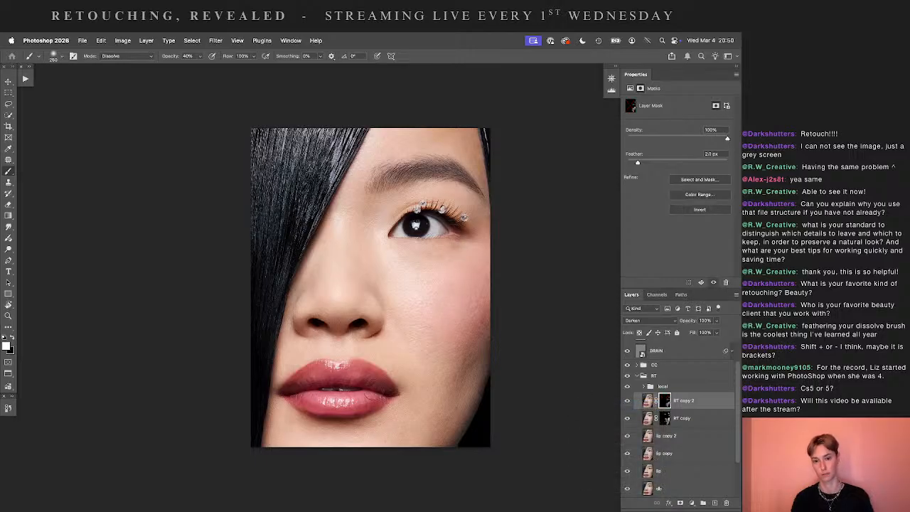
- Switch to the Move tool and merge the RT copy 2, RT copy and lip copy 2 layers into one layer
click(119, 57)
click(111, 65)
key(v)
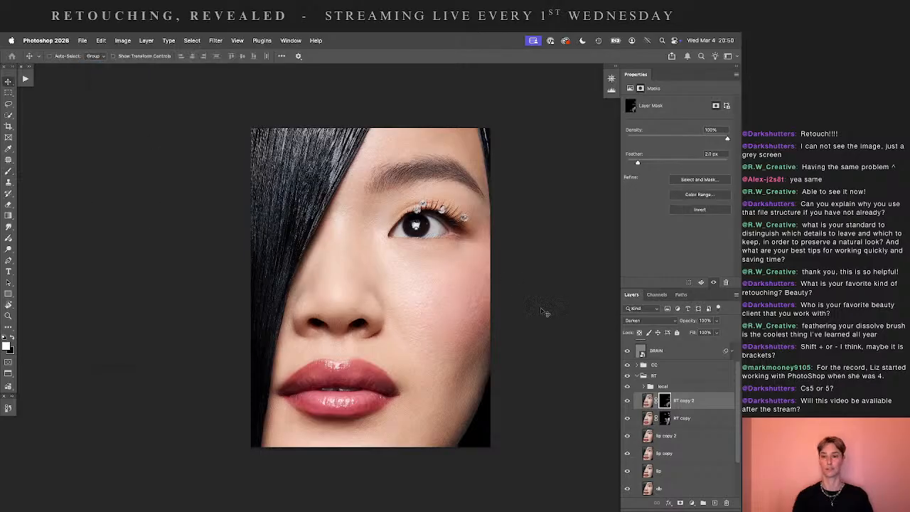
shift+click(665, 438)
key(ctrl+e)
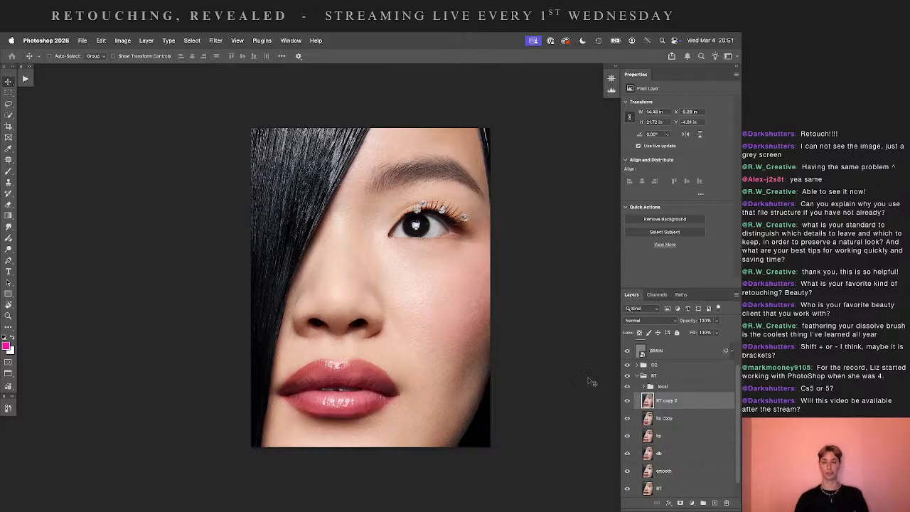
- Compare before and after at two view sizes by repeatedly hiding and showing the merged RT copy 2 layer
click(628, 401)
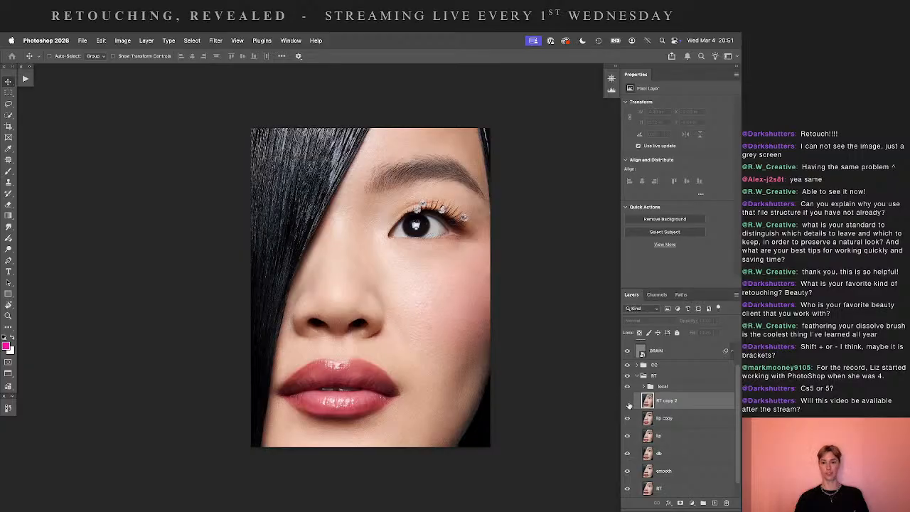
click(628, 401)
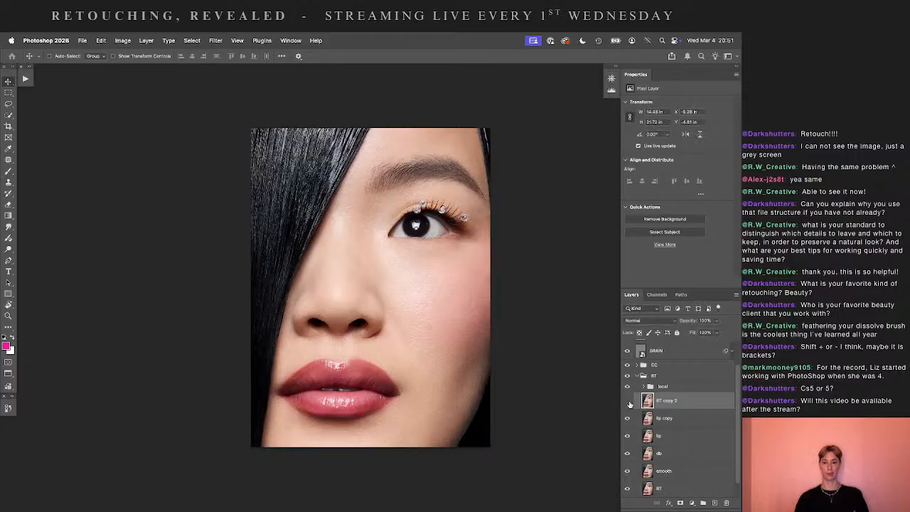
click(629, 401)
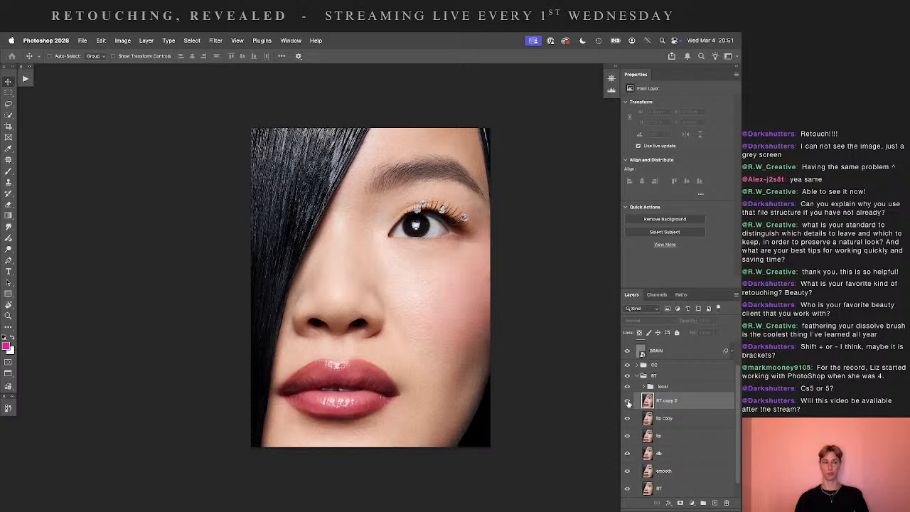
click(628, 402)
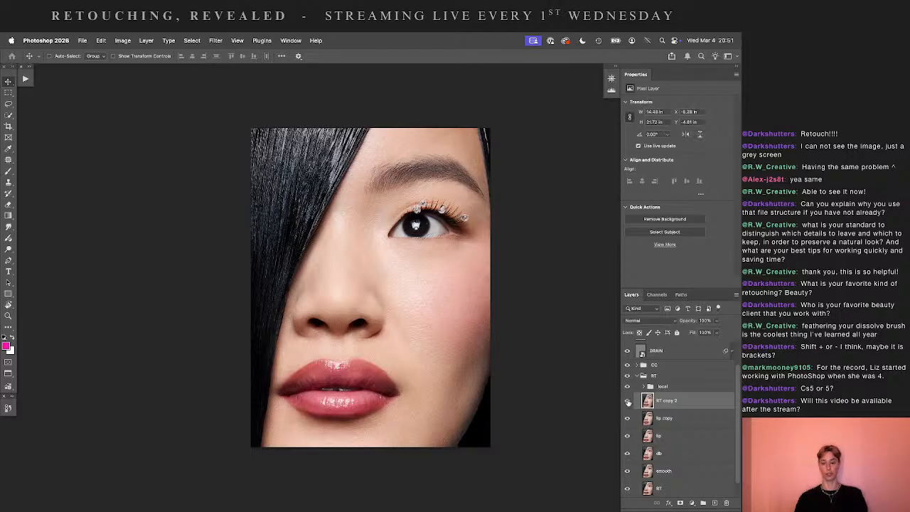
click(628, 402)
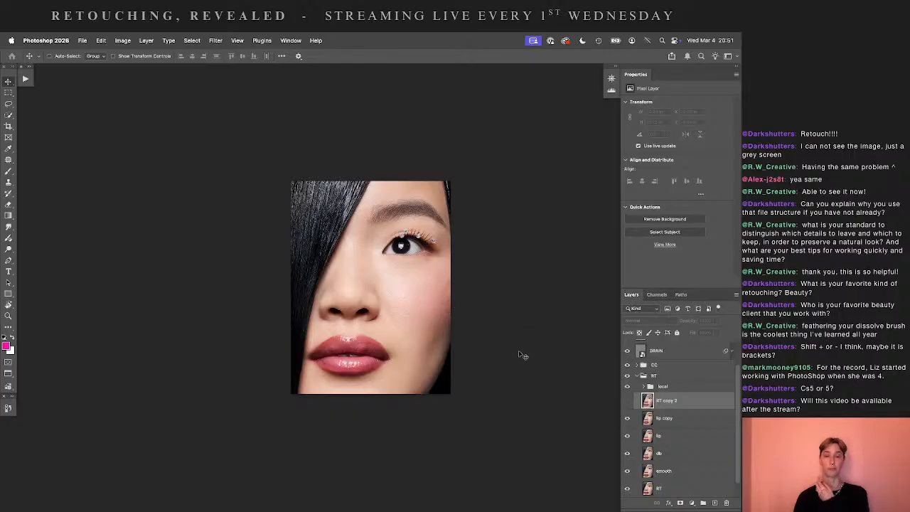
click(627, 401)
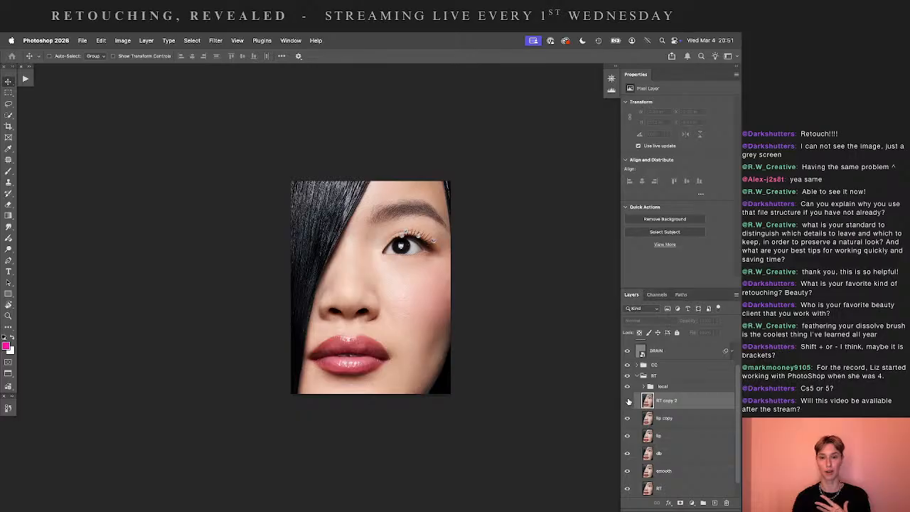
click(627, 401)
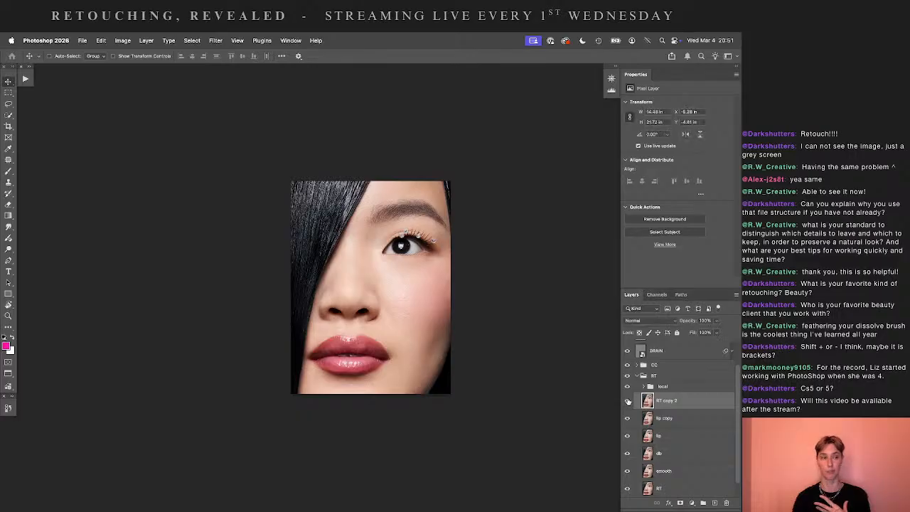
click(628, 401)
click(628, 401)
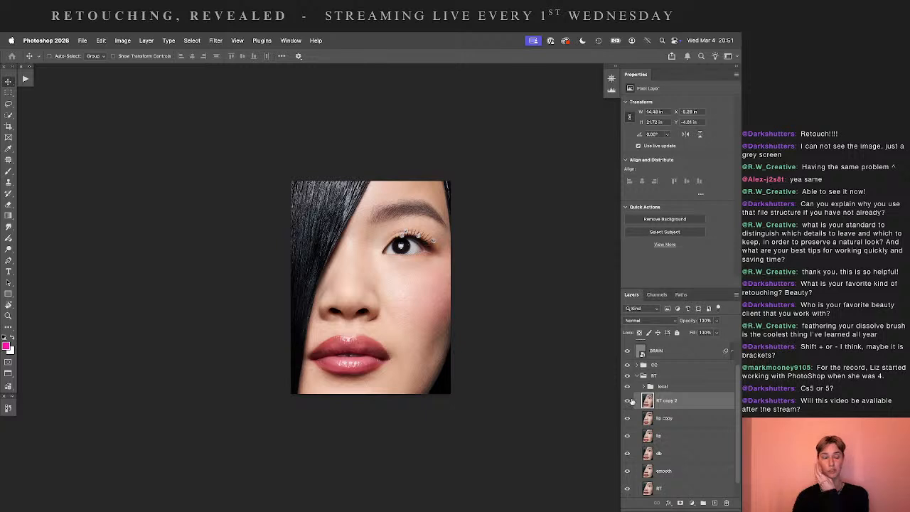
click(631, 400)
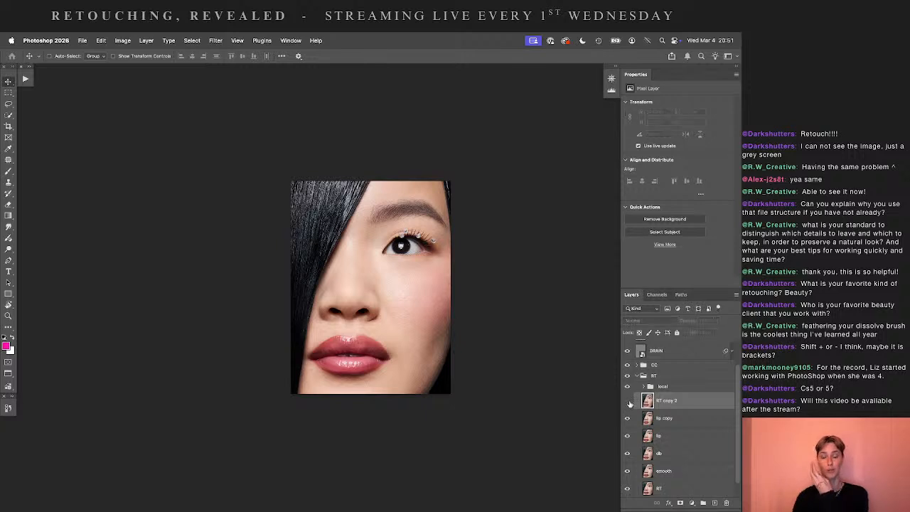
click(628, 401)
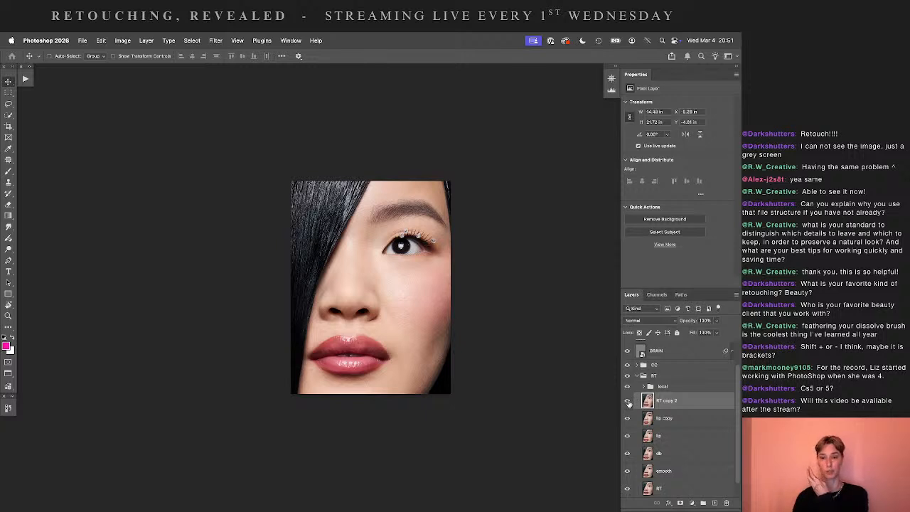
click(628, 402)
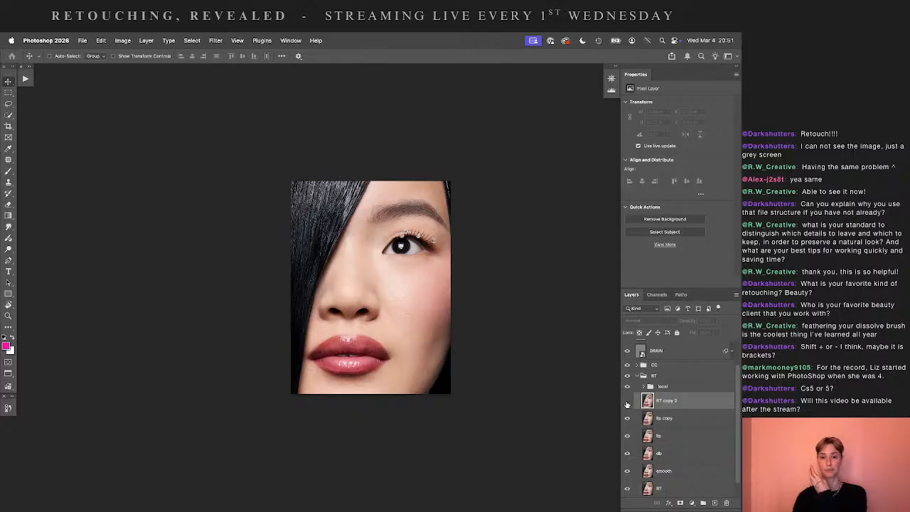
click(628, 402)
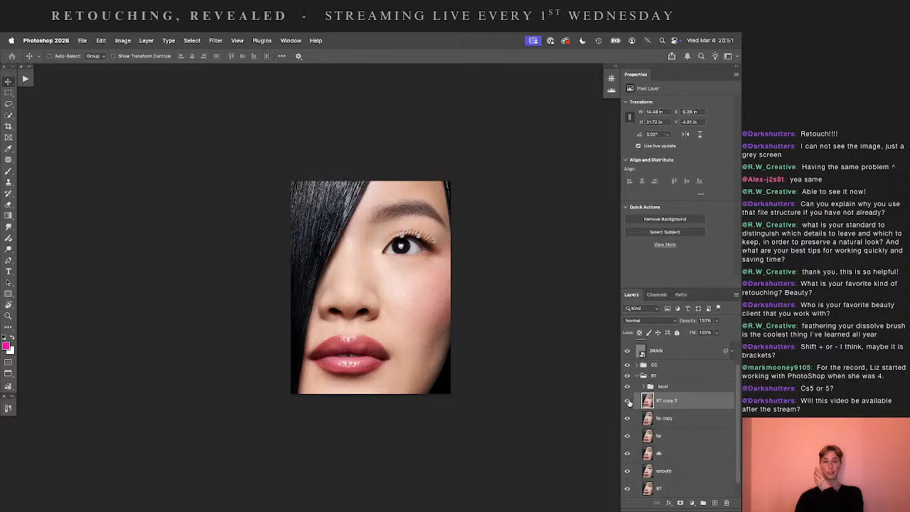
click(628, 402)
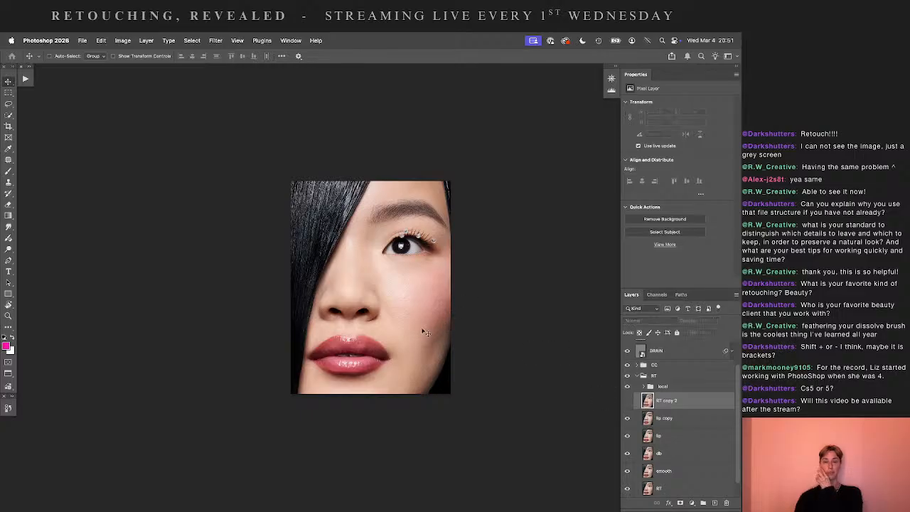
- Compare the portrait with and without the RT copy 2 layer, at reduced size and fitted to the window, leaving the layer visible
click(635, 403)
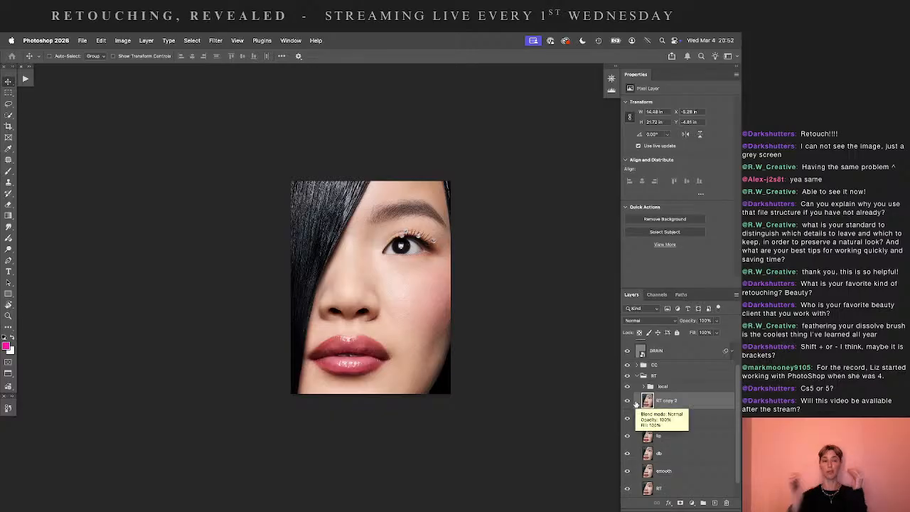
click(627, 400)
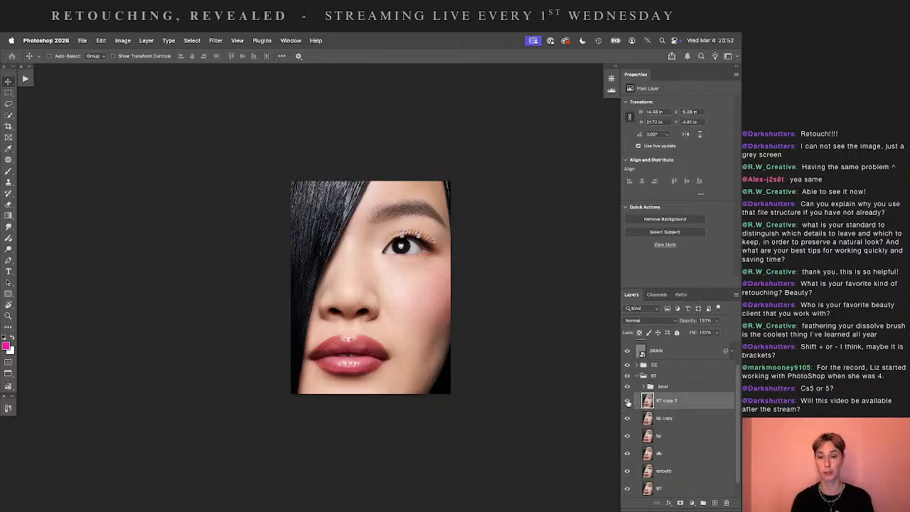
click(627, 401)
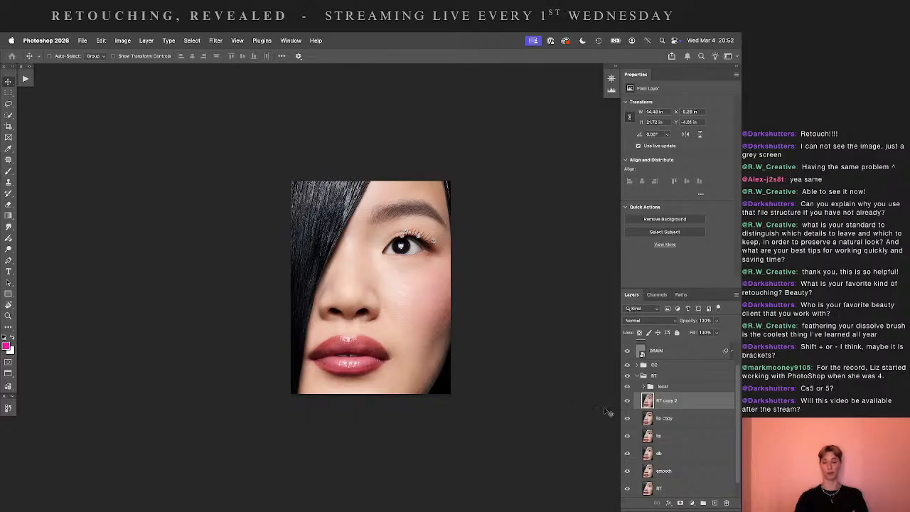
click(627, 401)
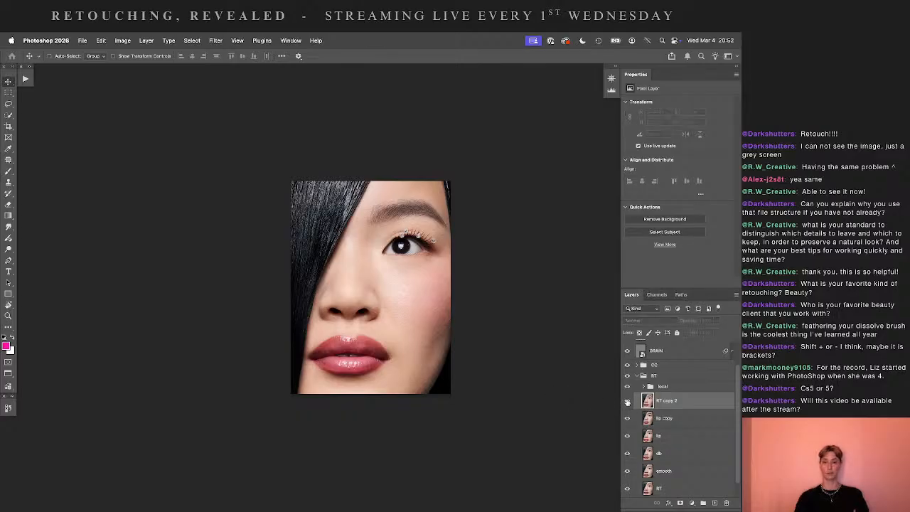
click(627, 401)
click(626, 401)
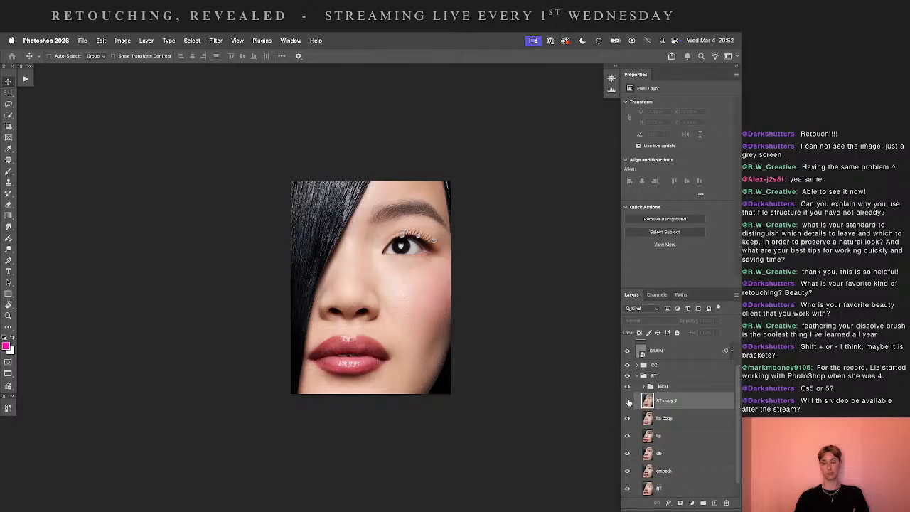
click(627, 401)
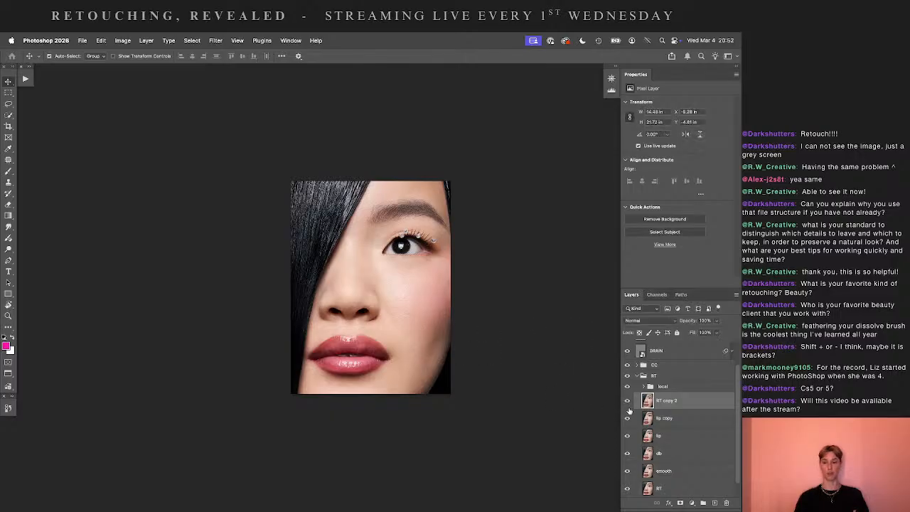
key(ctrl+0)
click(628, 402)
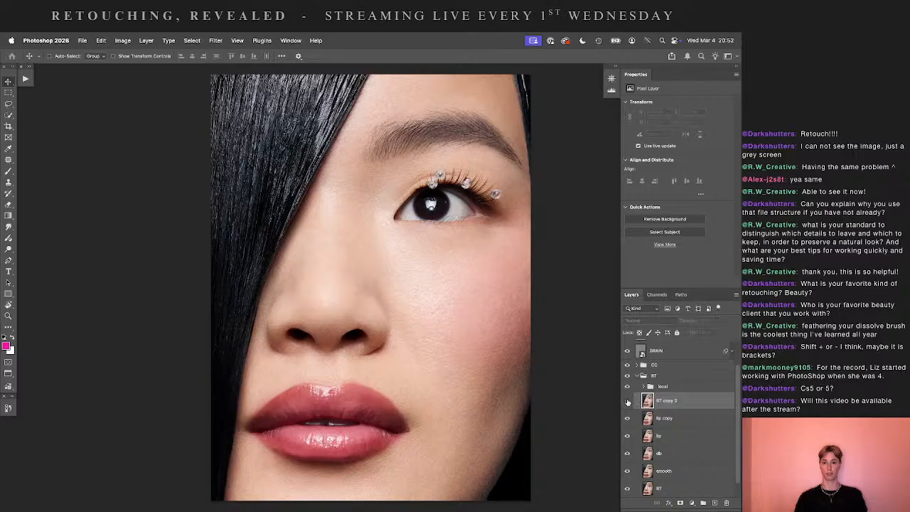
click(628, 402)
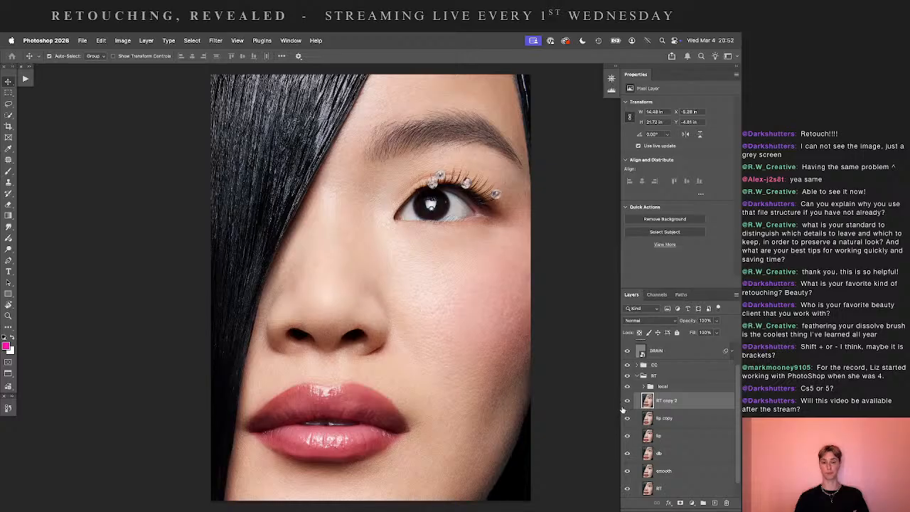
- Merge RT copy 2 down through the lip copy layer into the lip layer, toggling visibility to check each merge
key(Delete)
click(626, 404)
click(628, 405)
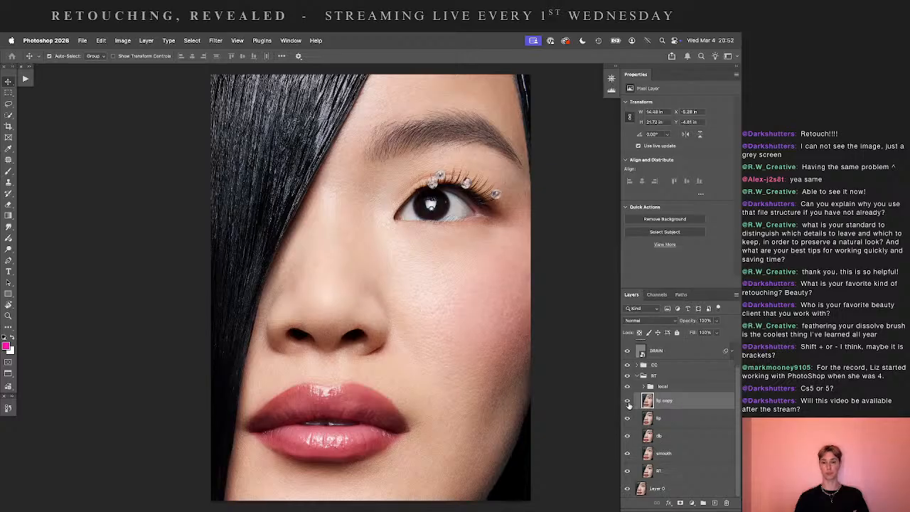
key(Delete)
click(629, 419)
click(628, 418)
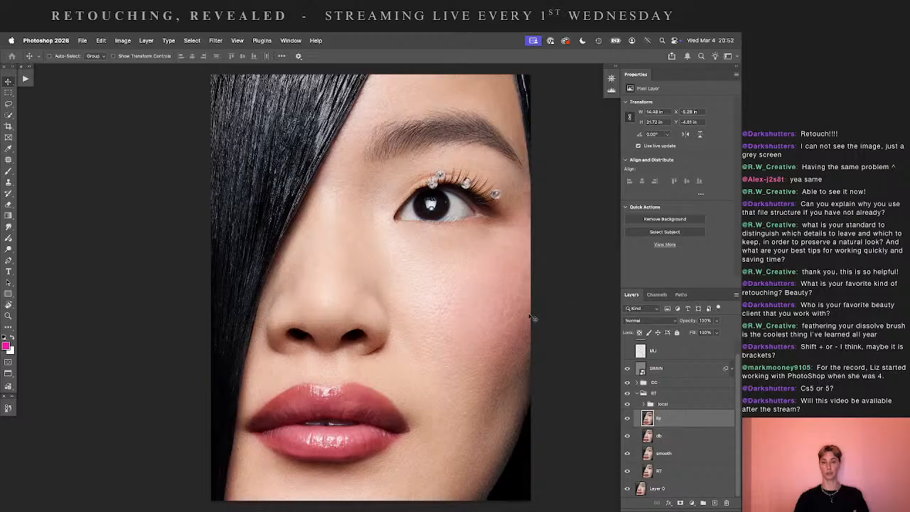
- Check the merged lip layer's effect, rename it to rt 2 and duplicate it
click(628, 418)
click(628, 420)
click(628, 419)
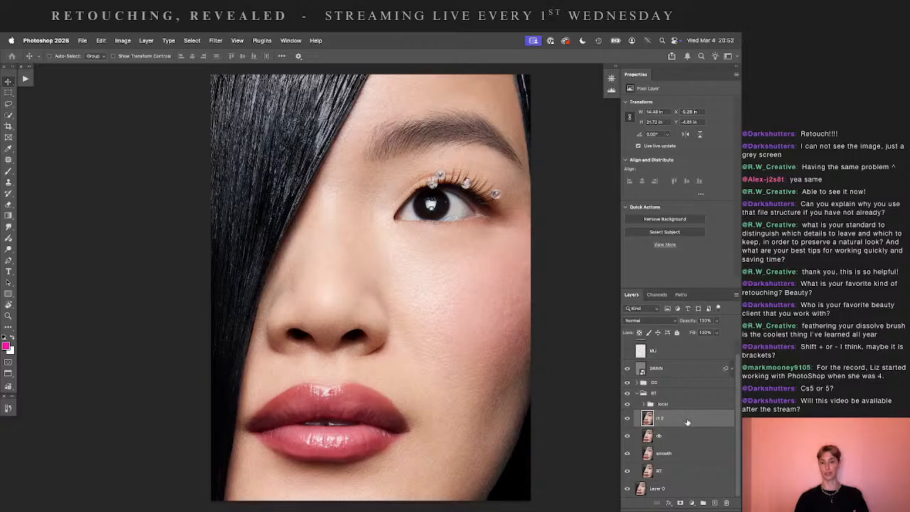
key(super+j)
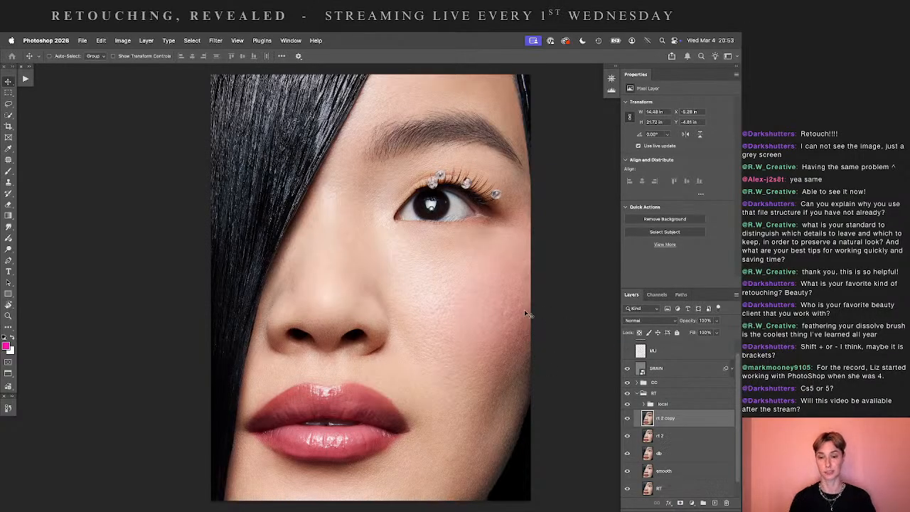
- Compare the whole retouch with the original by repeatedly hiding and showing the RT group, ending with it visible
click(627, 393)
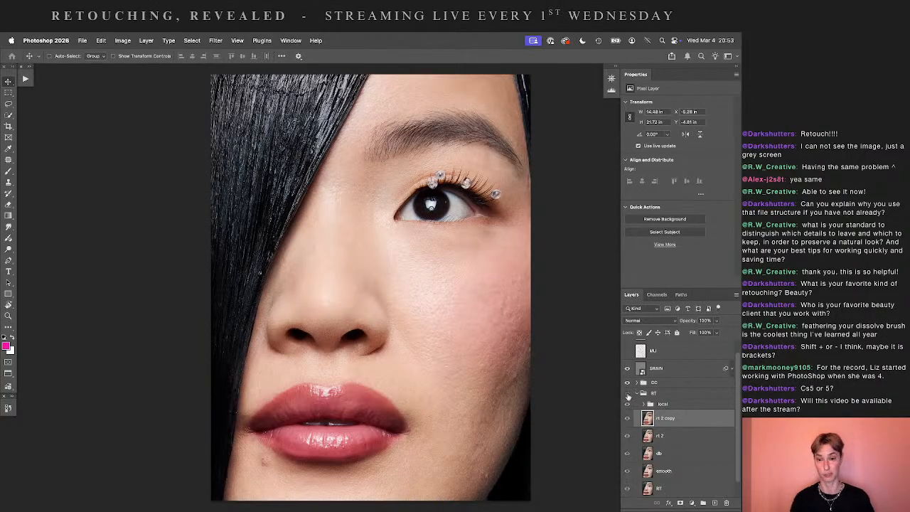
click(628, 394)
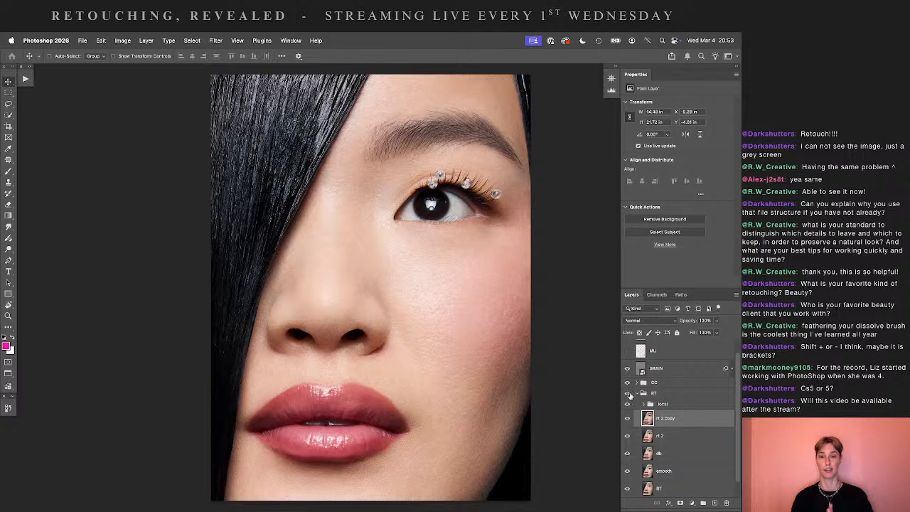
click(627, 394)
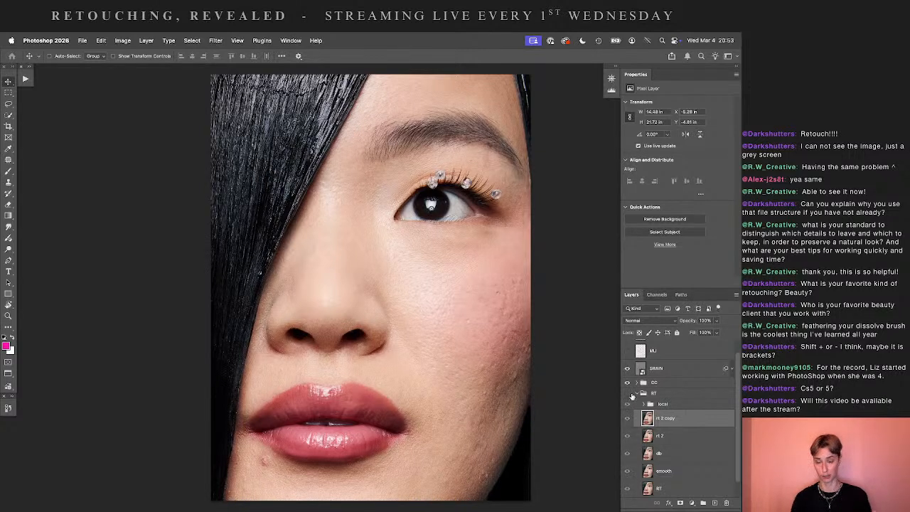
click(627, 394)
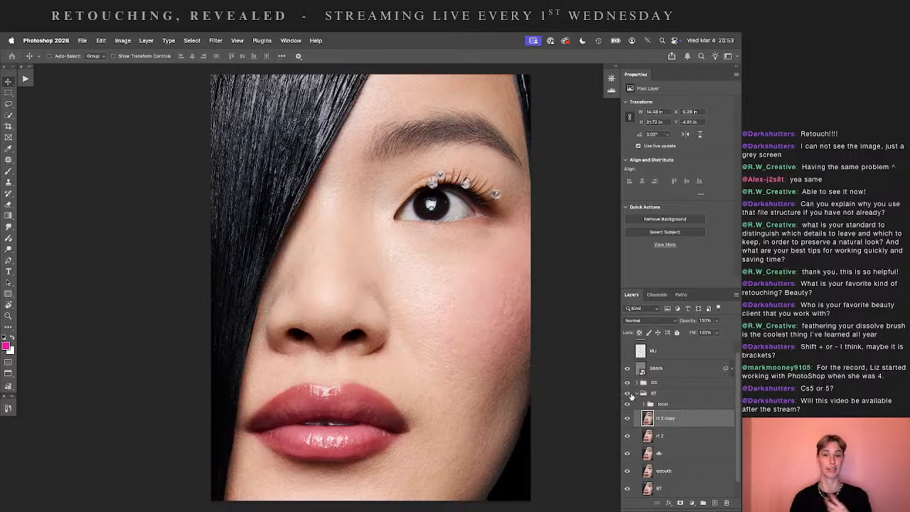
click(628, 394)
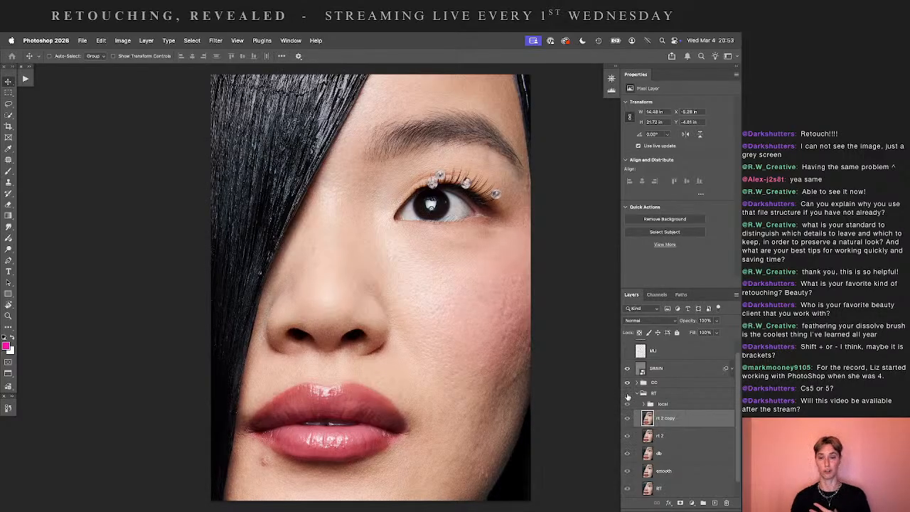
click(627, 395)
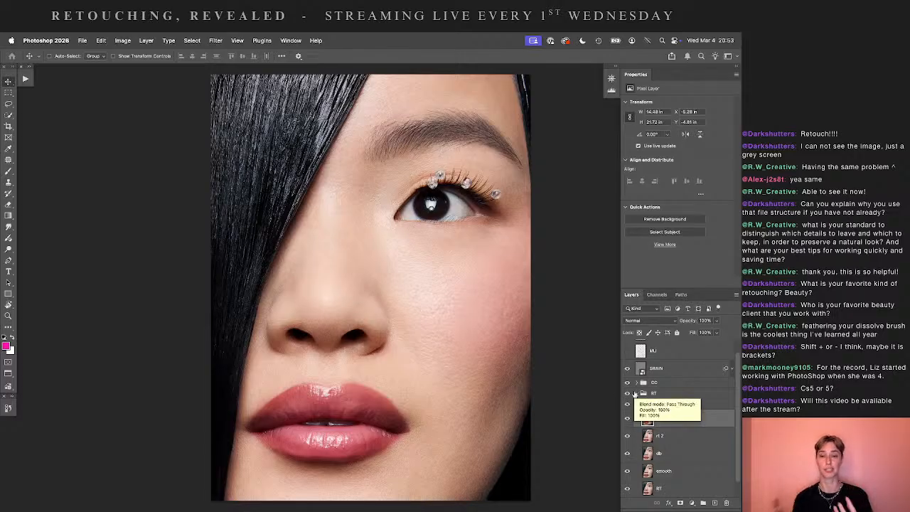
click(627, 395)
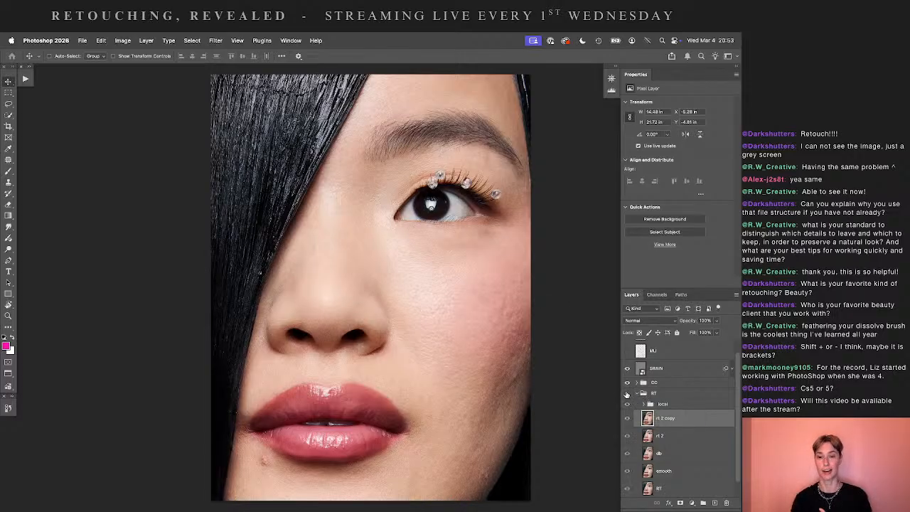
click(628, 395)
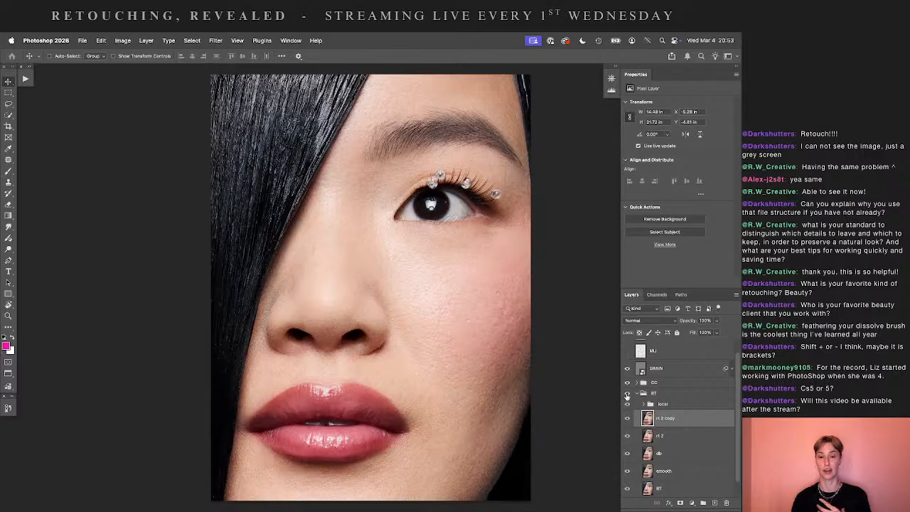
click(628, 394)
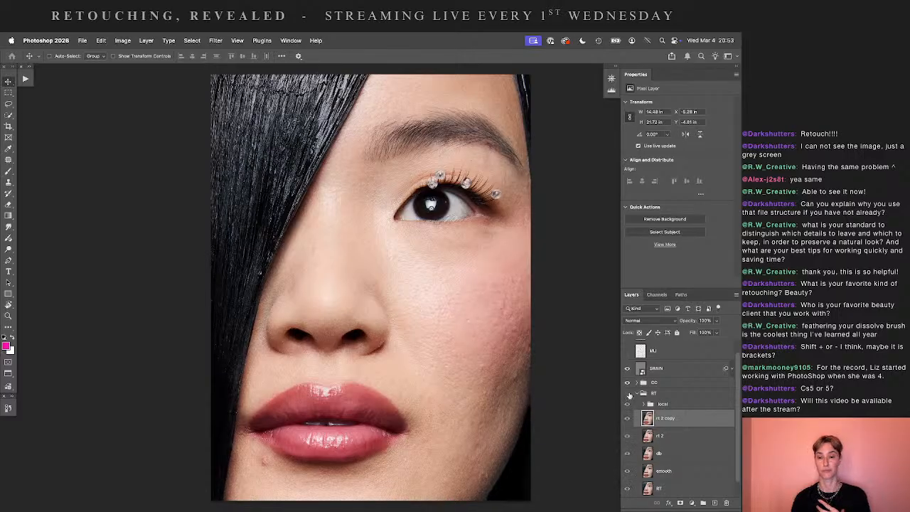
click(627, 394)
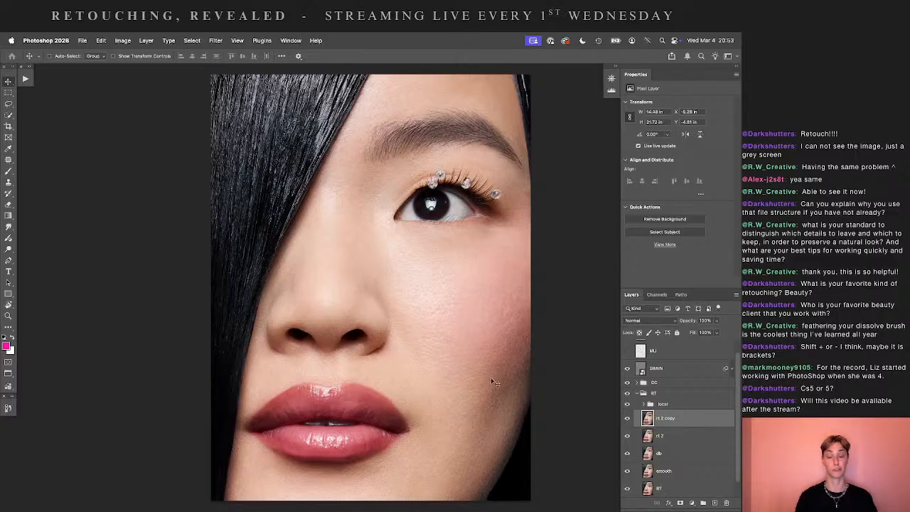
- Clone clean skin texture over a spot on the outer cheek of the rt 2 copy layer with a smaller Clone Stamp brush
key(super+equal)
key(super+equal)
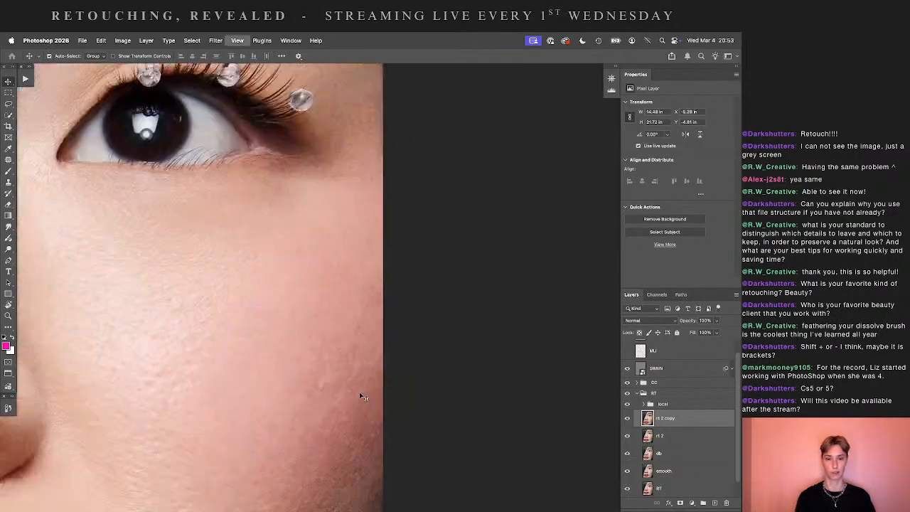
key(super+equal)
drag(359, 391, 519, 286)
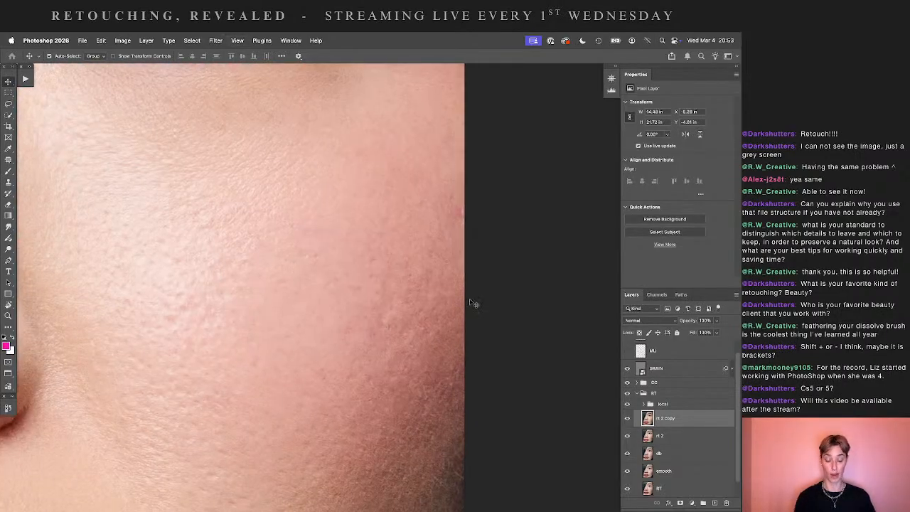
key(super+minus)
key(super+equal)
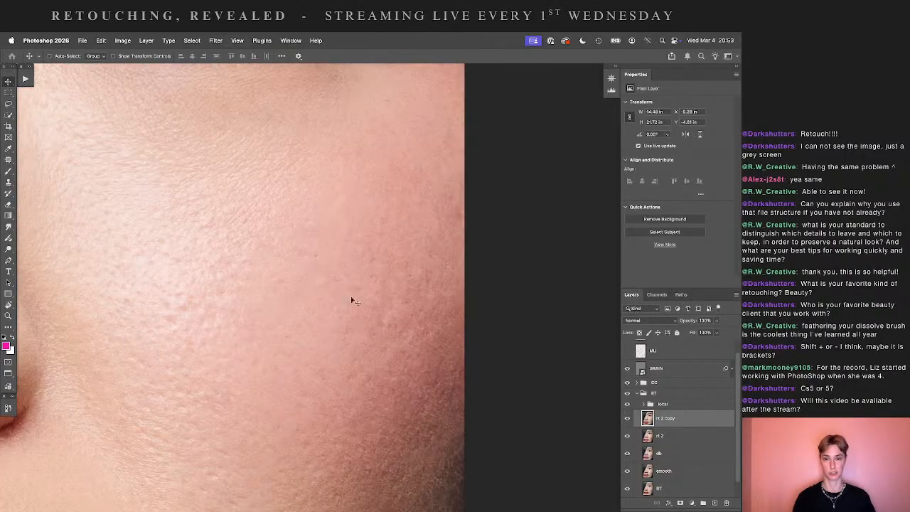
scroll(530, 263, down, 1)
key(s)
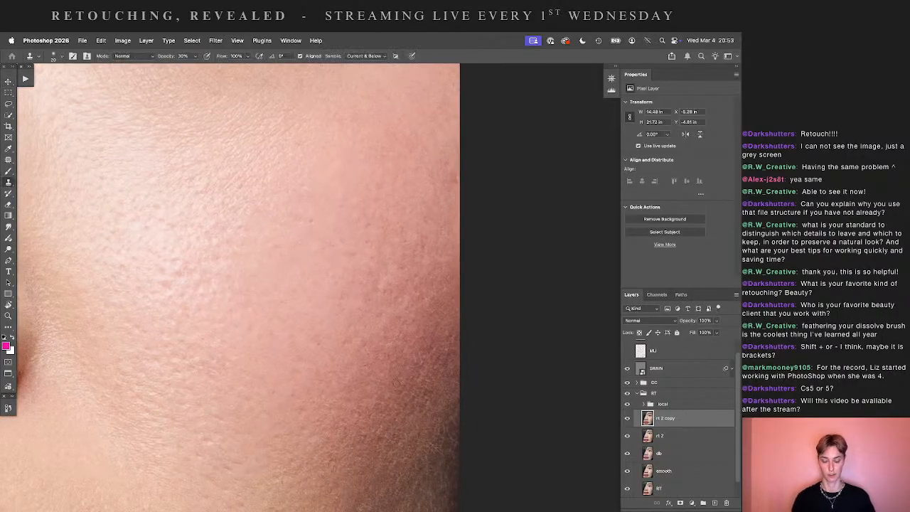
mouse_move(403, 387)
mouse_down()
mouse_move(407, 322)
mouse_move(415, 414)
mouse_up()
key([)
alt+click(363, 391)
click(371, 381)
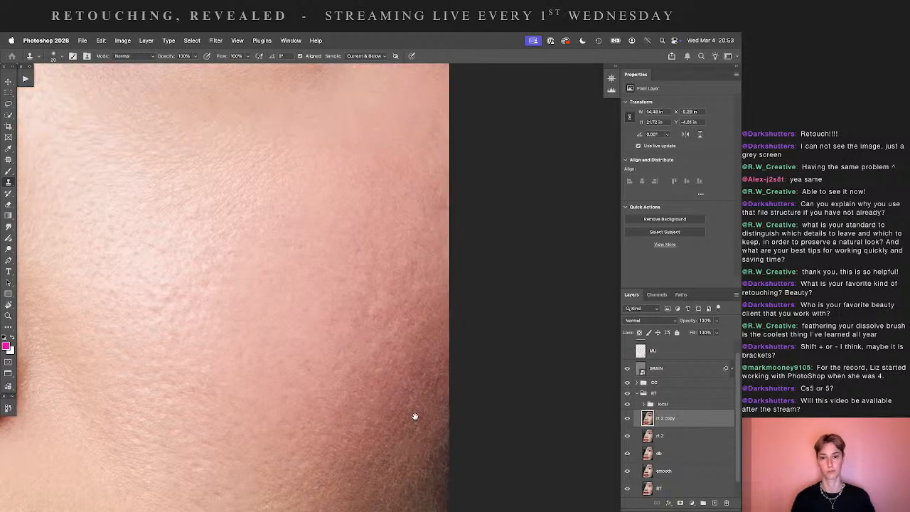
- Even out the outer cheek with a small Dodge brush set to Midtones, checking the rt 2 copy layer before and after
key(o)
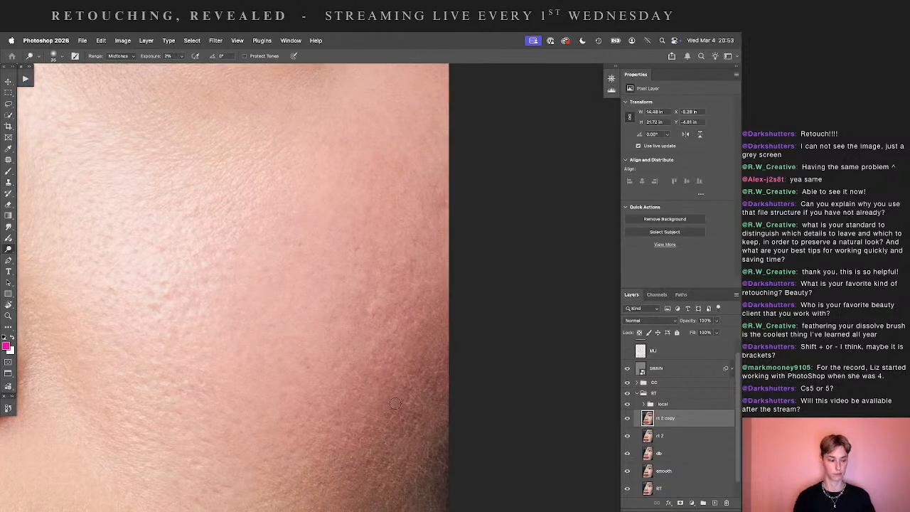
key([)
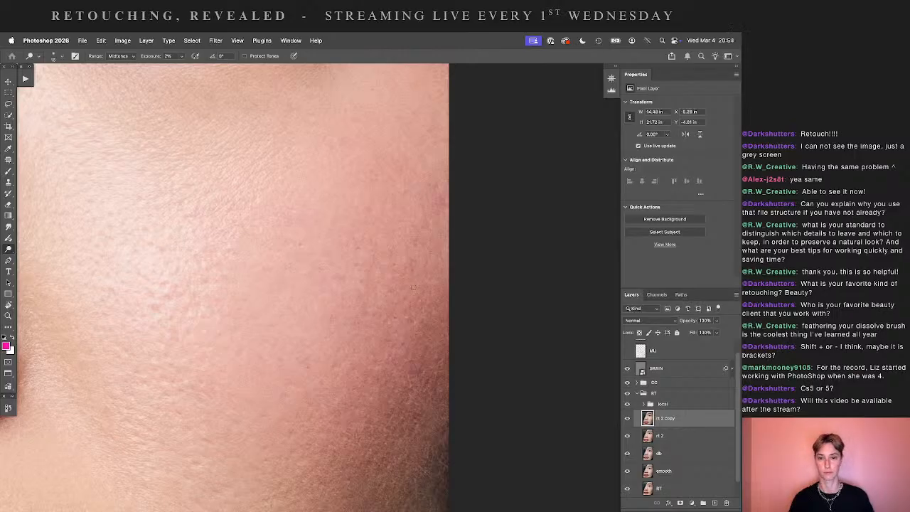
click(628, 419)
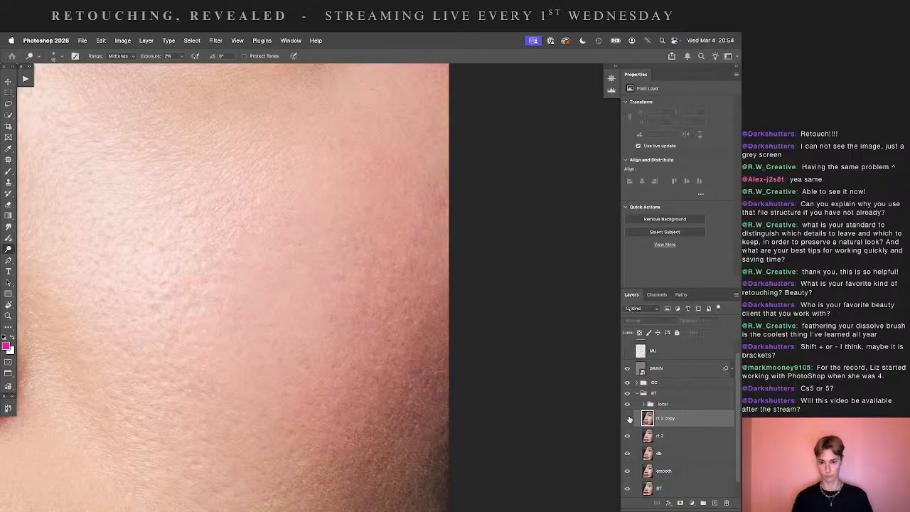
click(627, 419)
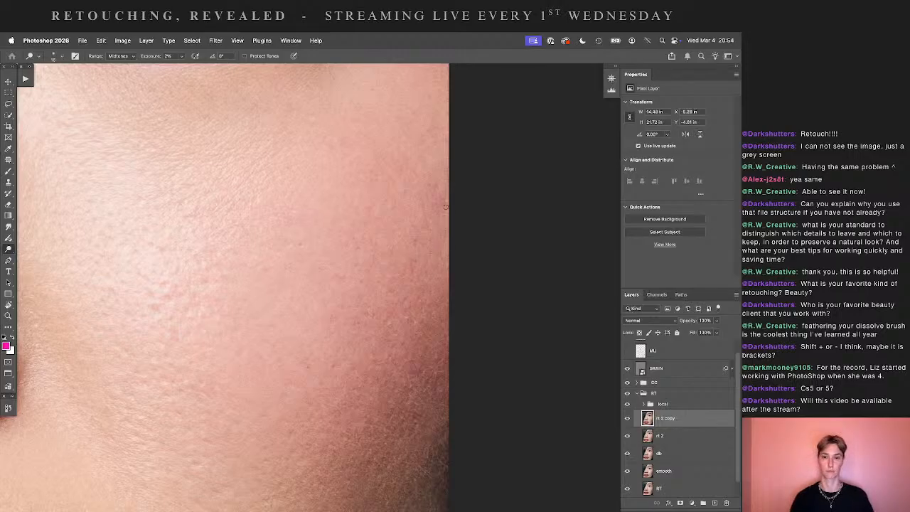
double_click(632, 419)
click(607, 312)
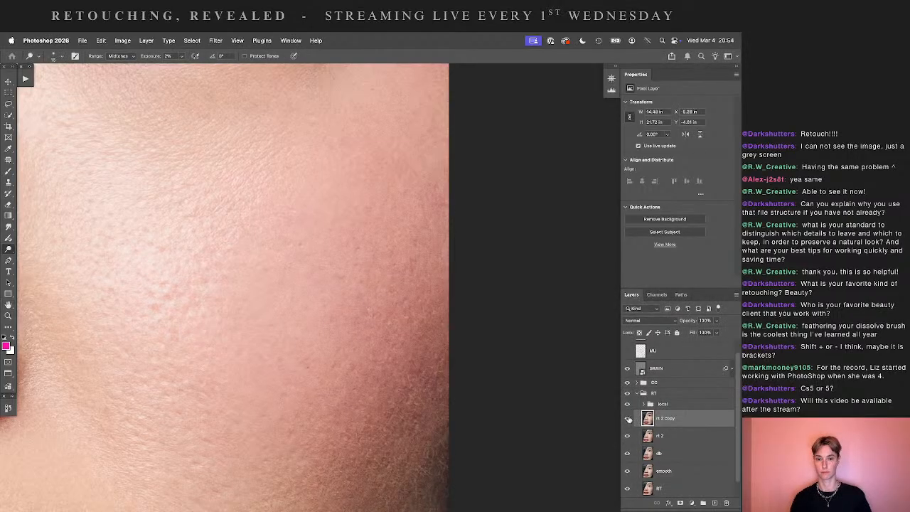
- Fit the portrait to the window and compare it with rt 2 and rt 2 copy hidden, then show only rt 2 copy again
key(super+0)
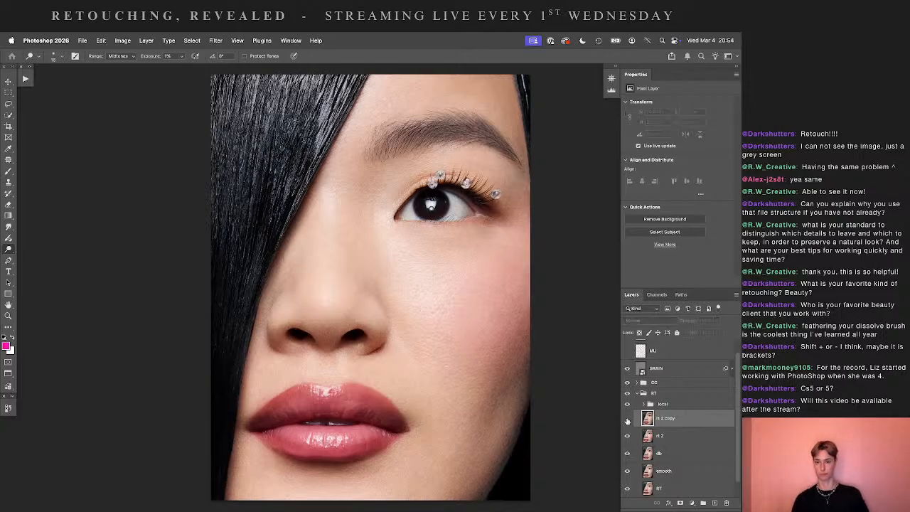
drag(630, 437, 631, 423)
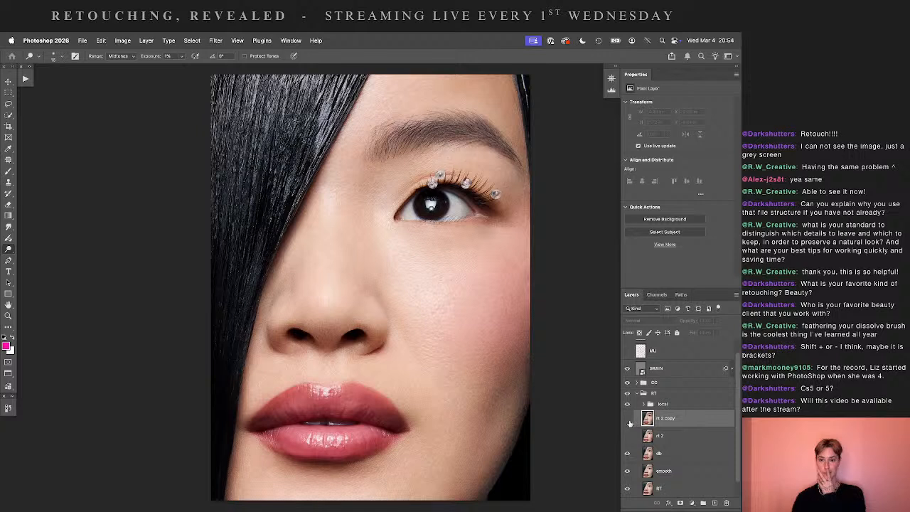
click(629, 419)
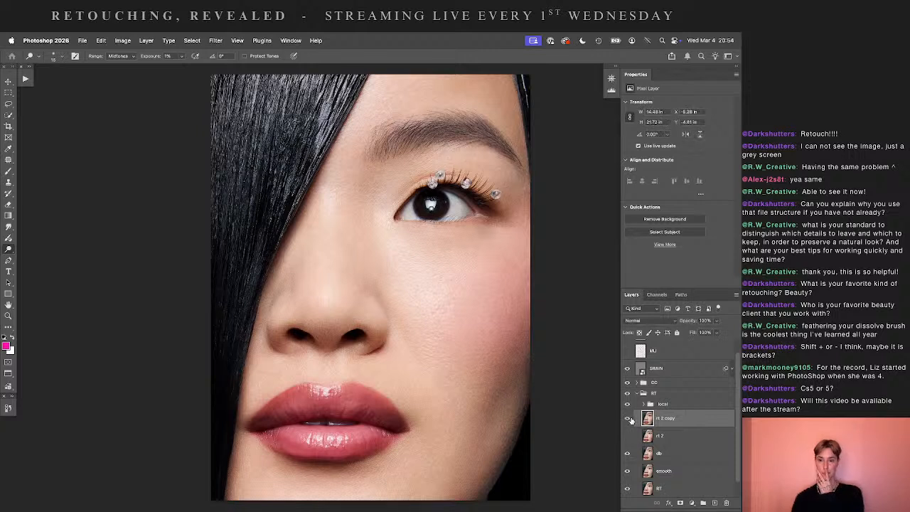
- Compare the portrait with the rt 2 copy layer hidden and shown, ending with both rt 2 and rt 2 copy visible
click(630, 420)
click(630, 419)
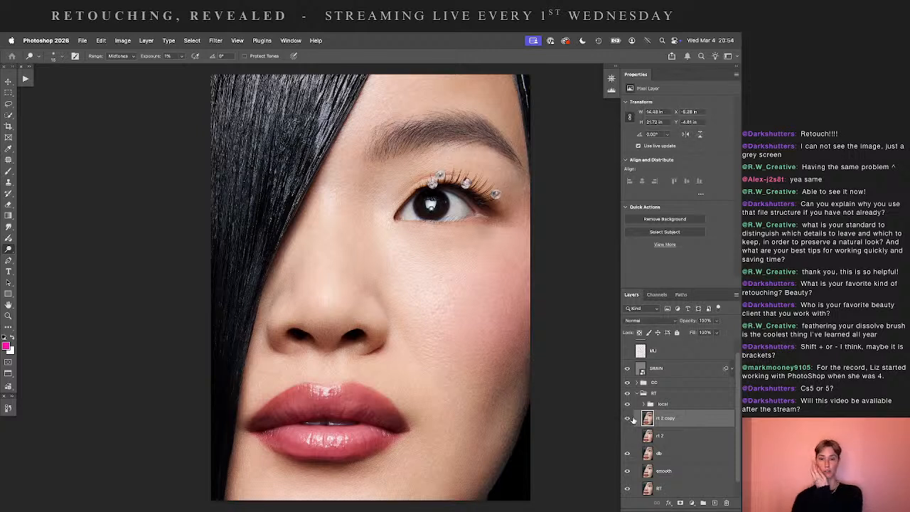
click(630, 419)
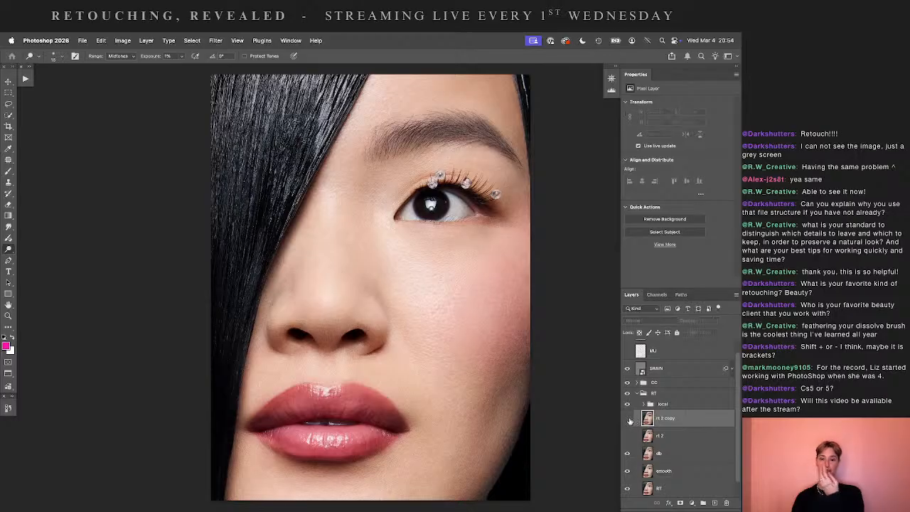
click(629, 419)
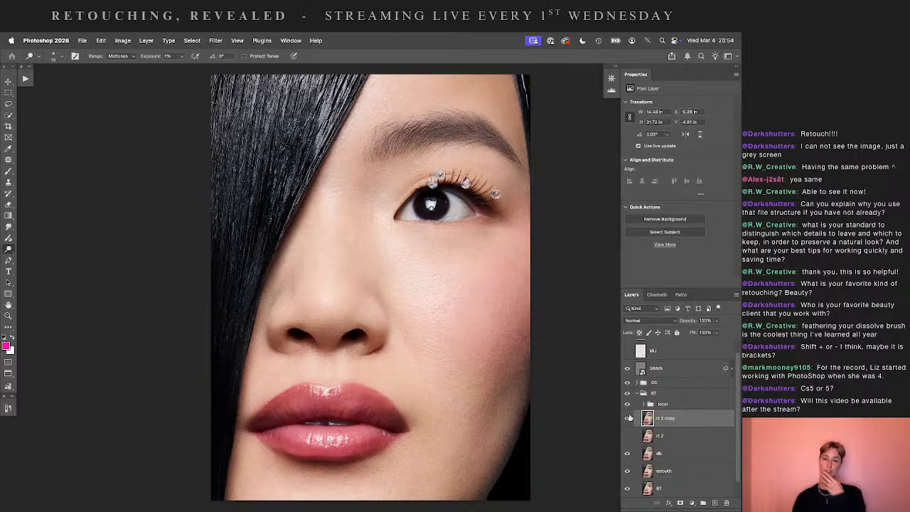
click(630, 420)
click(629, 420)
click(628, 420)
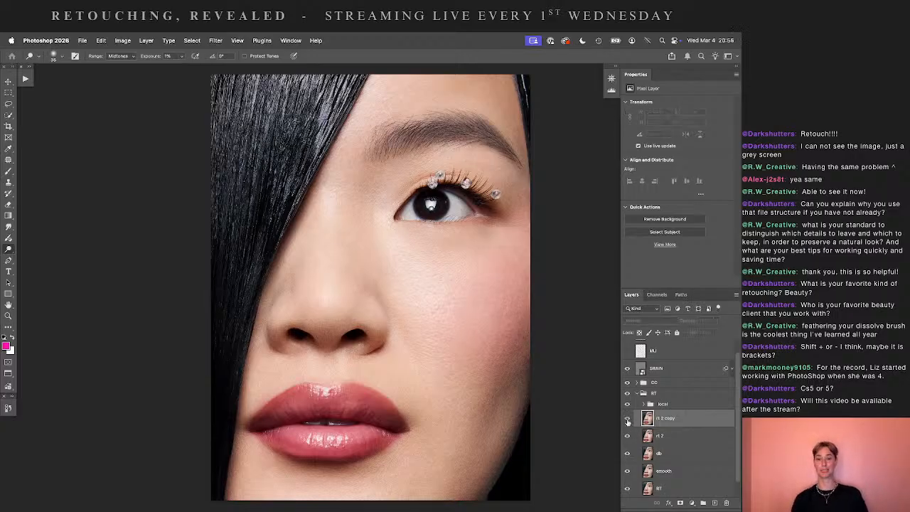
- Set the rt 2 copy layer's opacity to 50% and check the portrait with that layer hidden and shown
key(ctrl+minus)
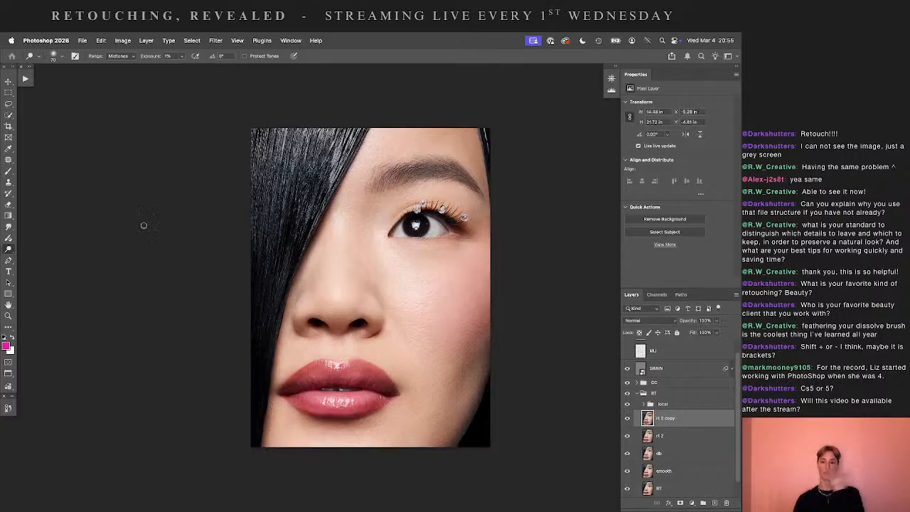
click(631, 434)
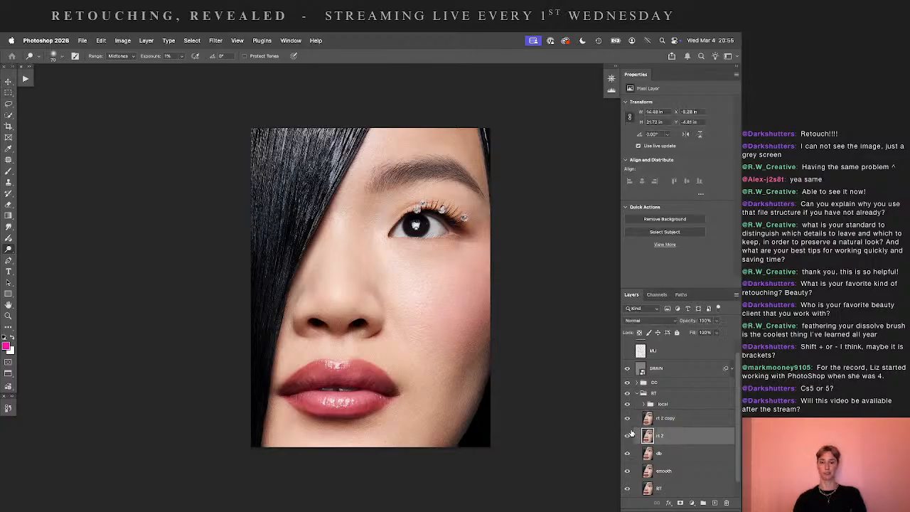
click(631, 419)
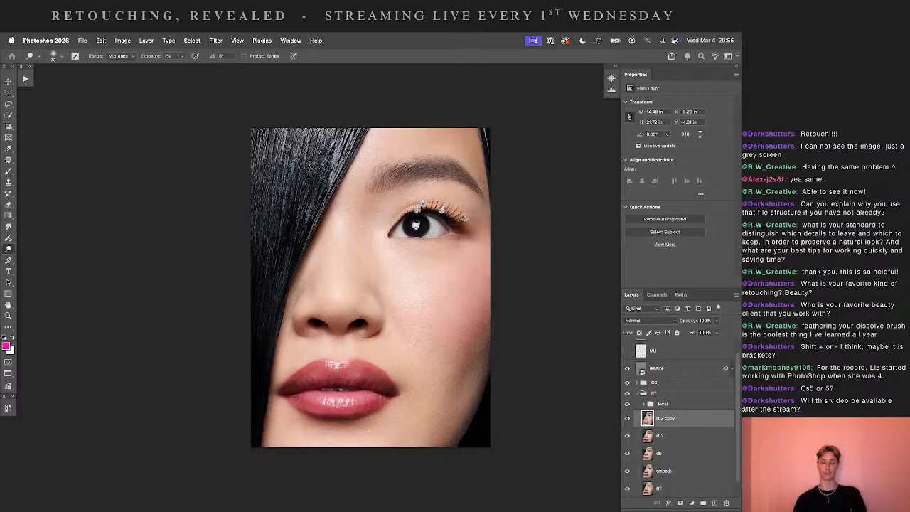
key(v)
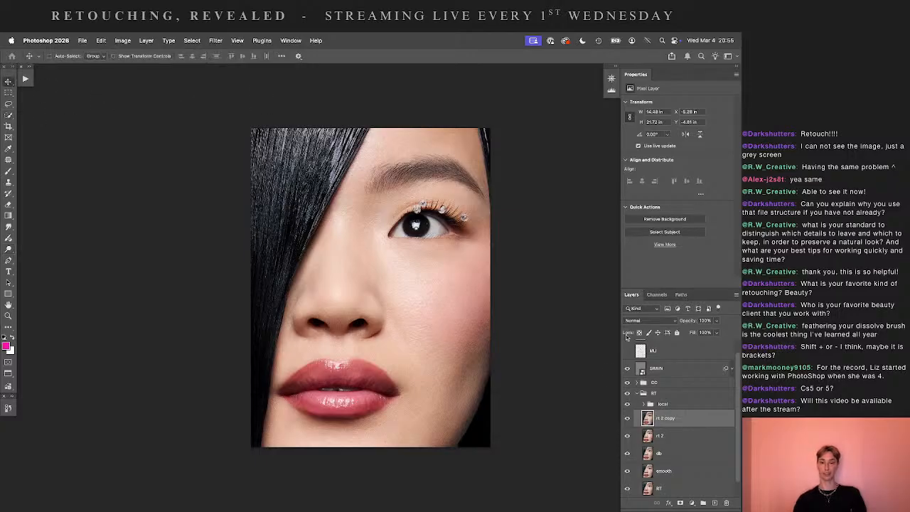
key(5)
click(628, 419)
click(628, 419)
drag(577, 423, 572, 434)
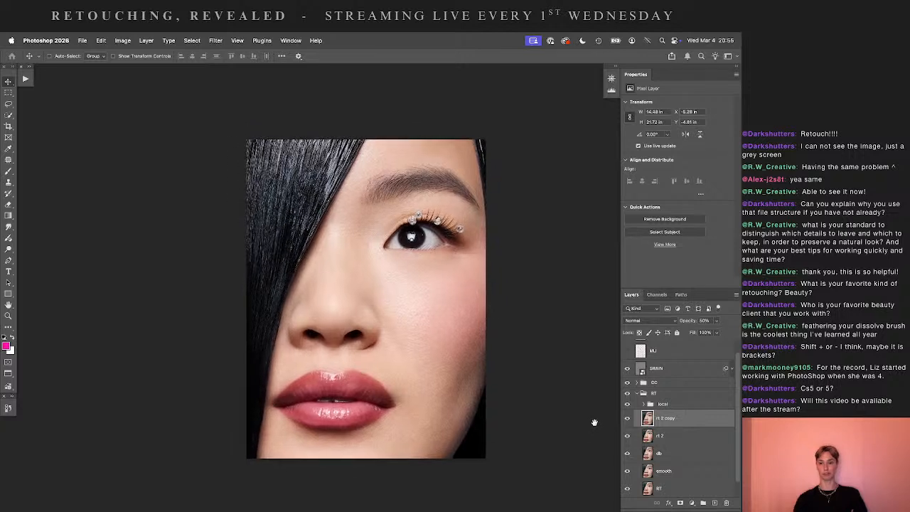
- Duplicate the rt 2 layer and merge the duplicate with the half-opacity rt 2 copy layer above it
click(698, 435)
key(ctrl+j)
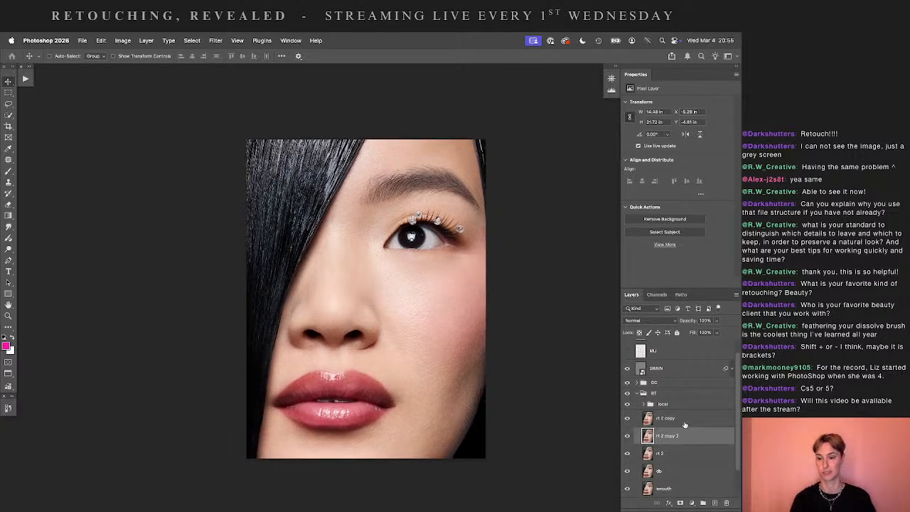
shift+click(686, 425)
key(ctrl+e)
key(o)
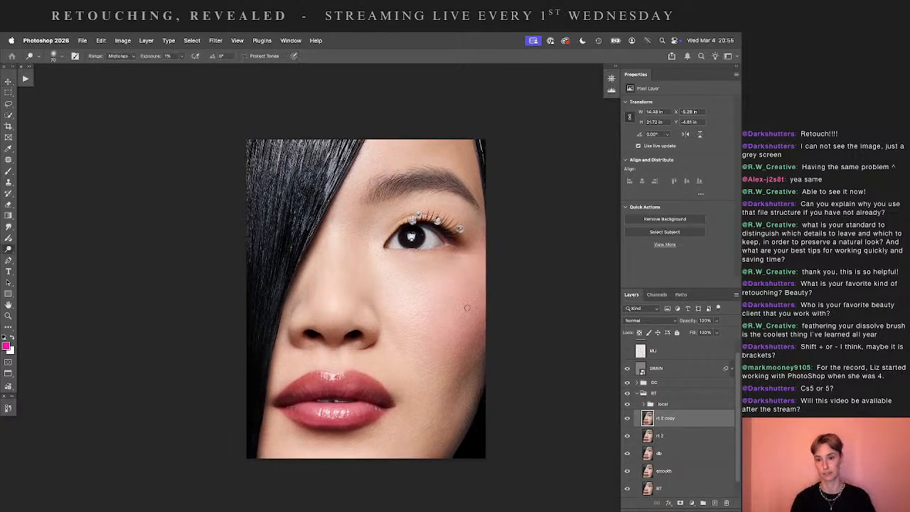
drag(570, 313, 536, 287)
drag(563, 334, 574, 345)
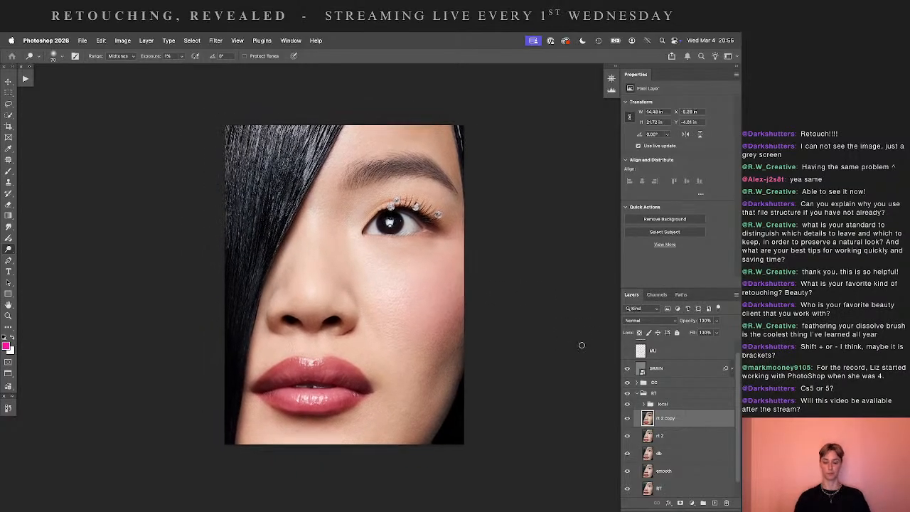
key(super+equal)
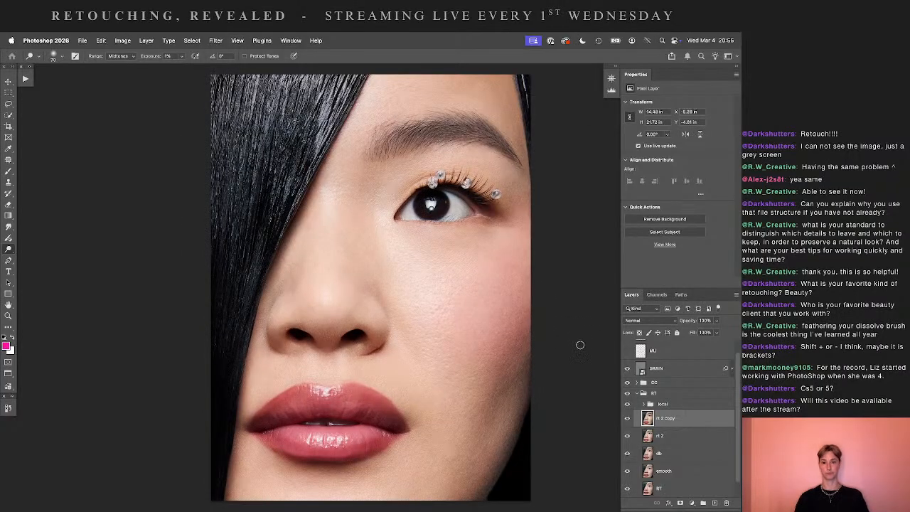
click(8, 82)
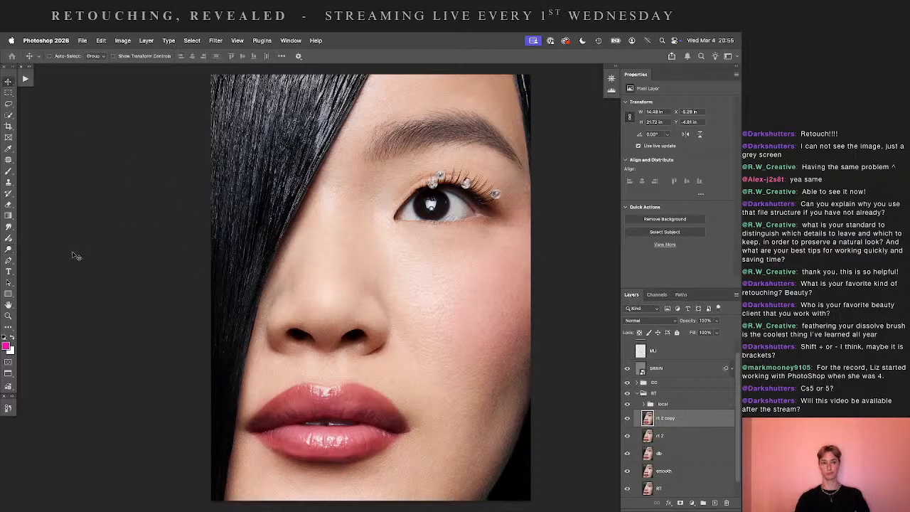